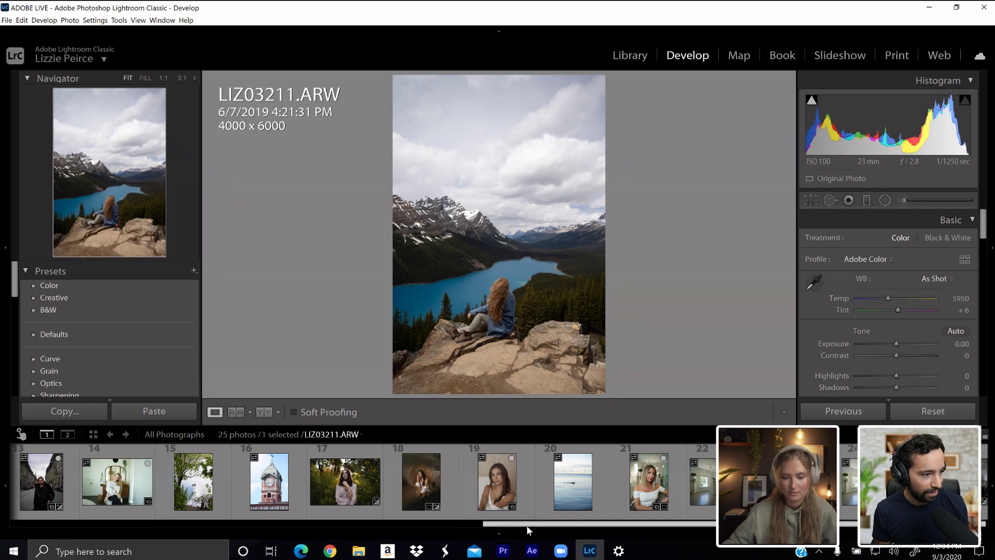
# - Browse the filmstrip from end to end and open the brown-haired woman's portrait, LIZ05911.ARW, for viewing
pyautogui.moveTo(527, 526); pyautogui.dragTo(396, 536)
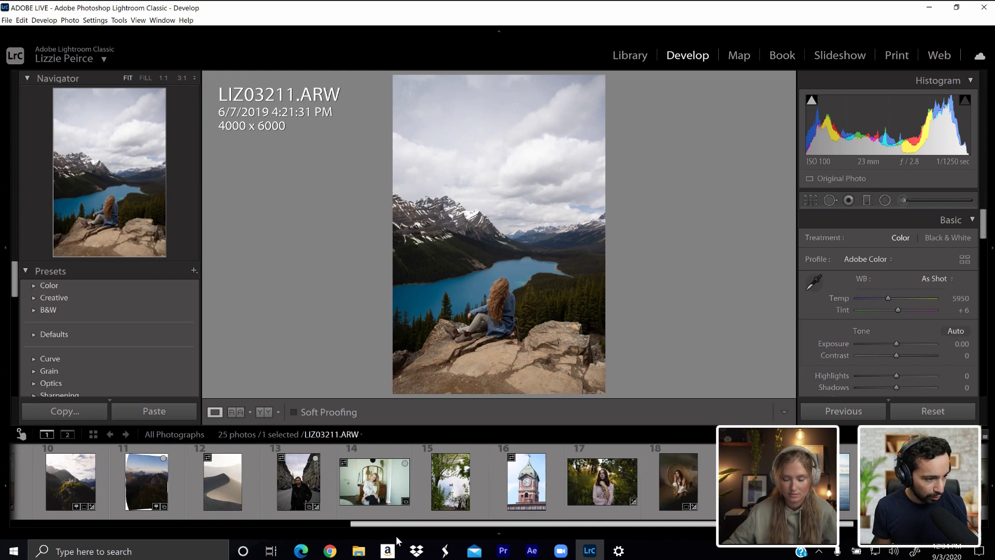
pyautogui.moveTo(396, 536); pyautogui.dragTo(1, 518)
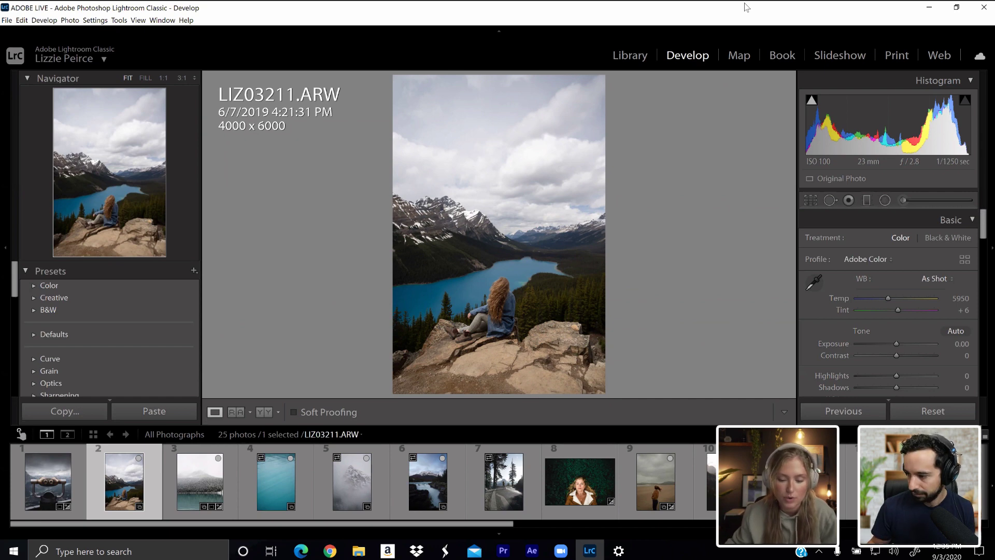
pyautogui.moveTo(327, 525); pyautogui.dragTo(802, 525)
pyautogui.scroll(10, 335, 462)
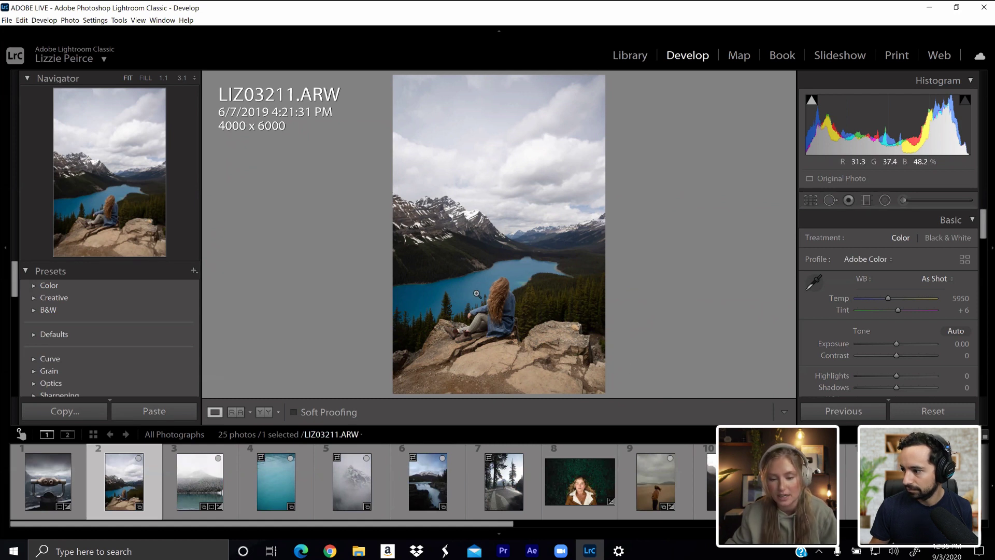
pyautogui.moveTo(493, 523); pyautogui.dragTo(552, 533)
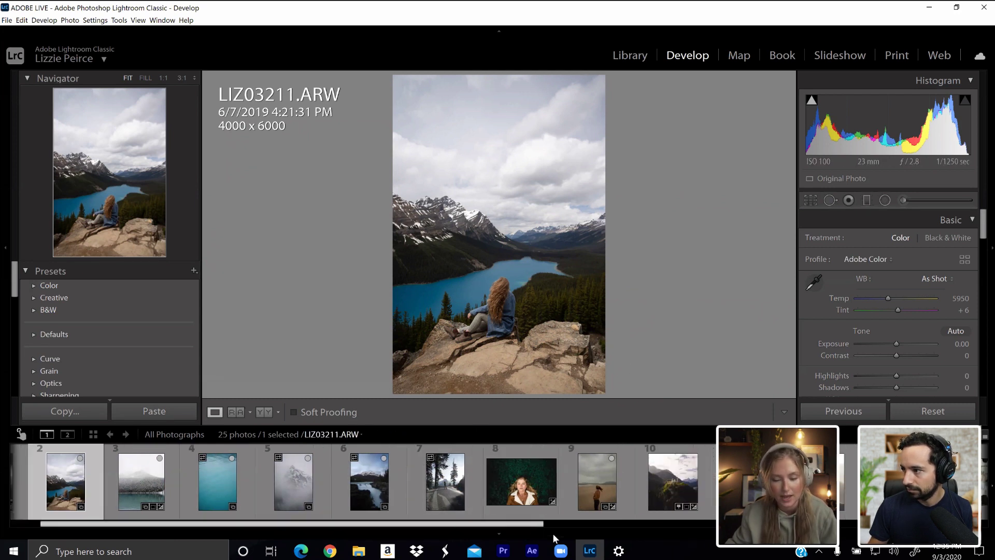
pyautogui.moveTo(646, 540); pyautogui.dragTo(666, 528)
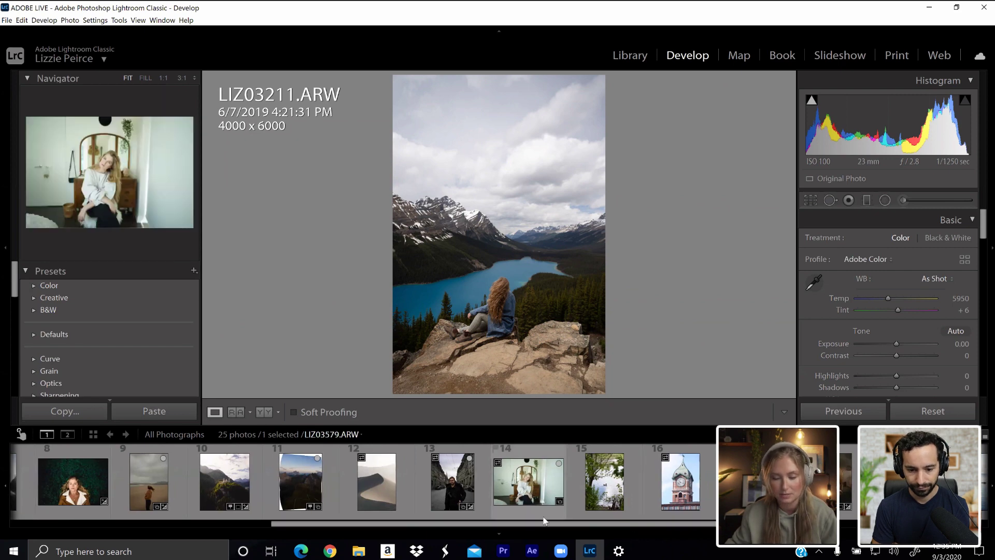
pyautogui.moveTo(559, 525); pyautogui.dragTo(608, 530)
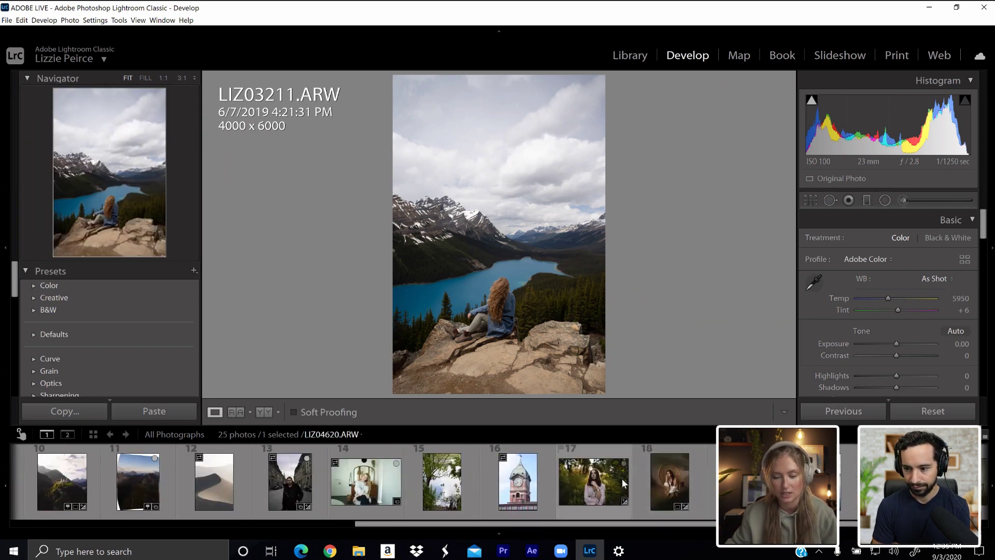
pyautogui.click(747, 482)
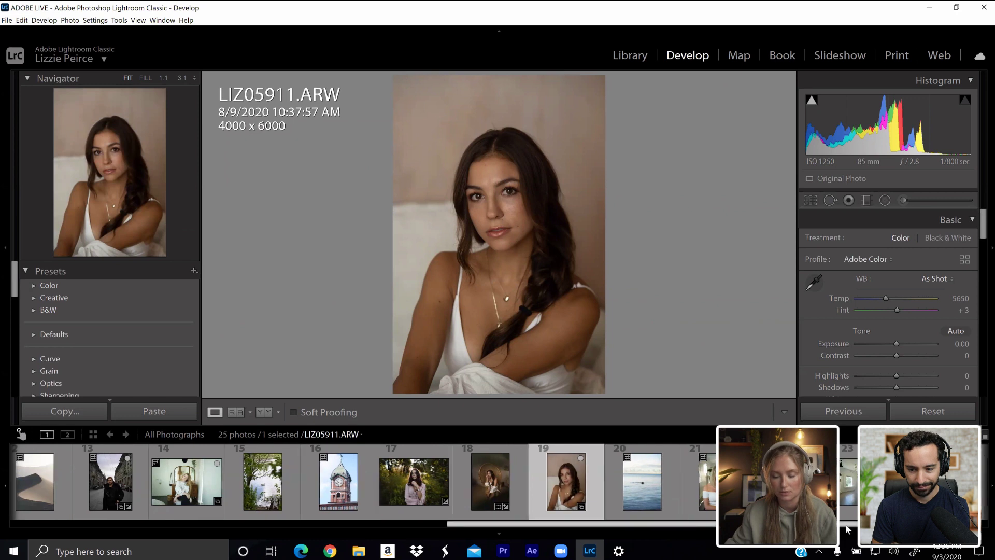
# - Select the mountain lake photo LIZ03211.ARW for editing and dismiss the system notification
pyautogui.scroll(10, 565, 497)
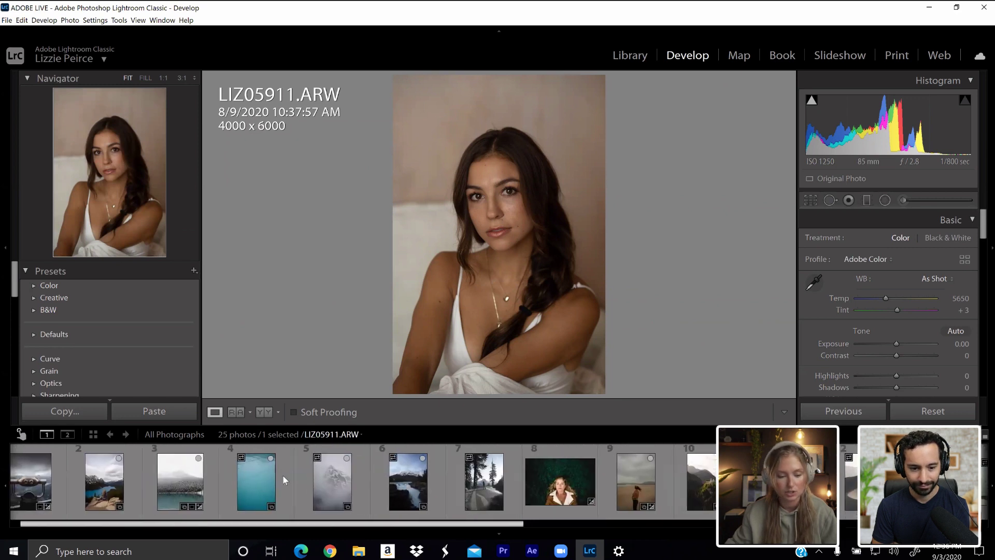
pyautogui.click(179, 501)
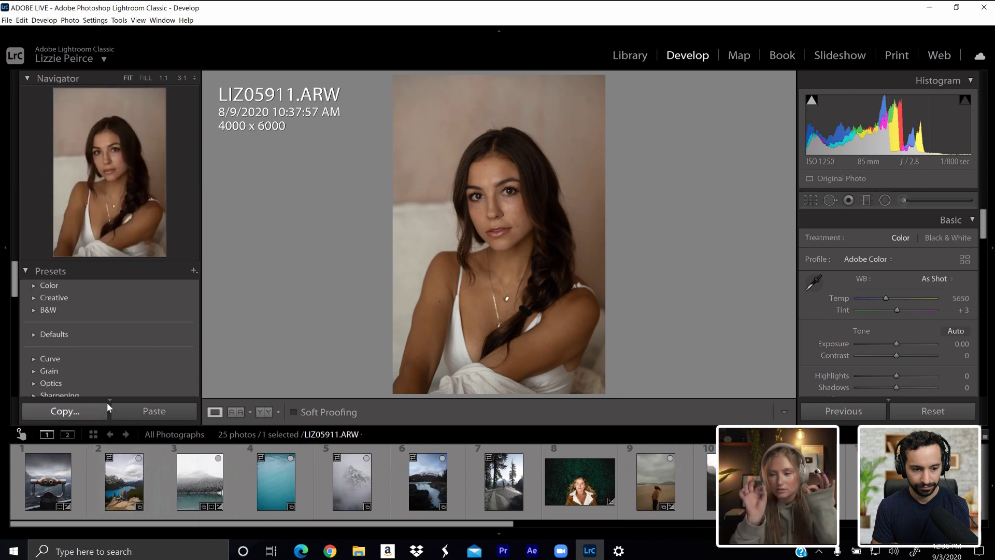
pyautogui.click(122, 481)
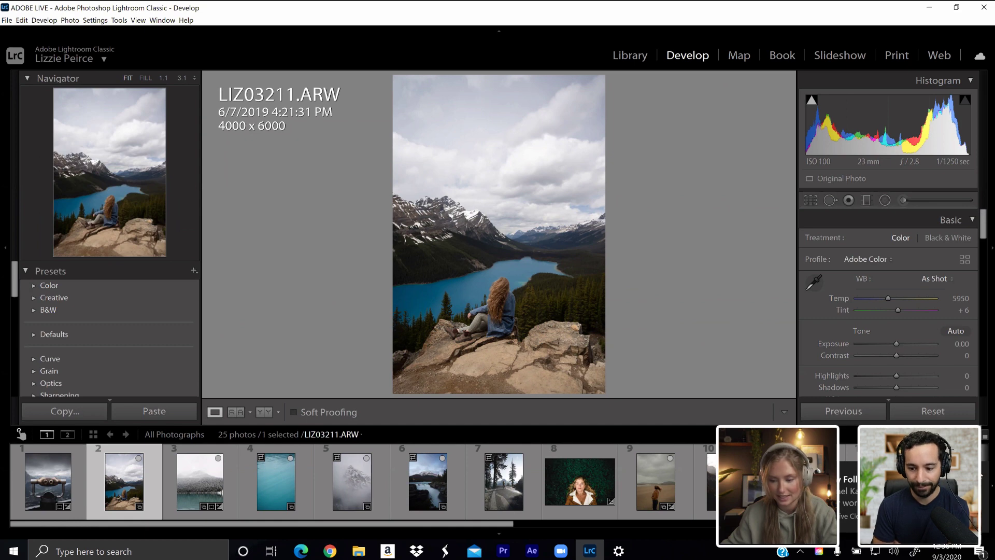
pyautogui.click(981, 474)
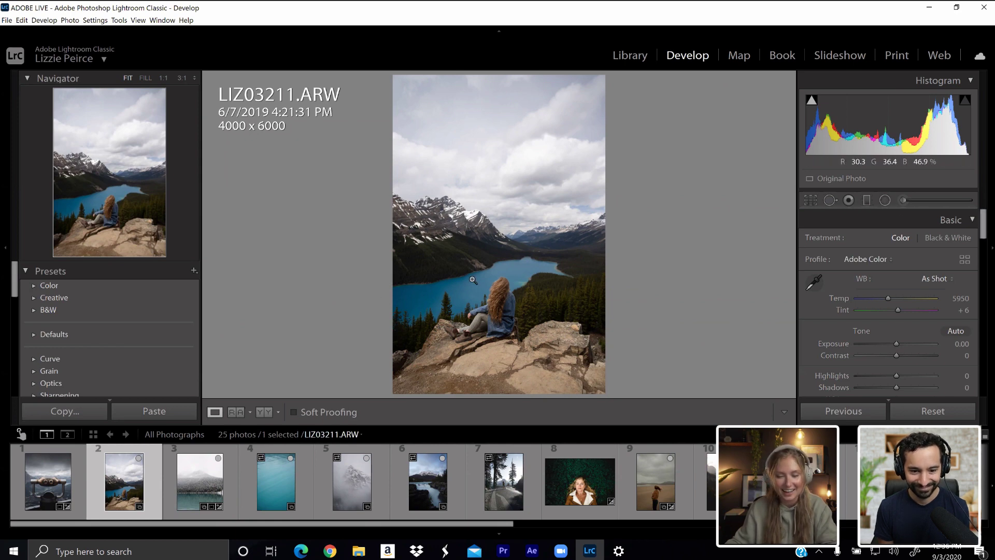
# - Examine the seated woman's hair at 3:1 zoom and return to the fitted view of the whole photo
pyautogui.click(500, 300)
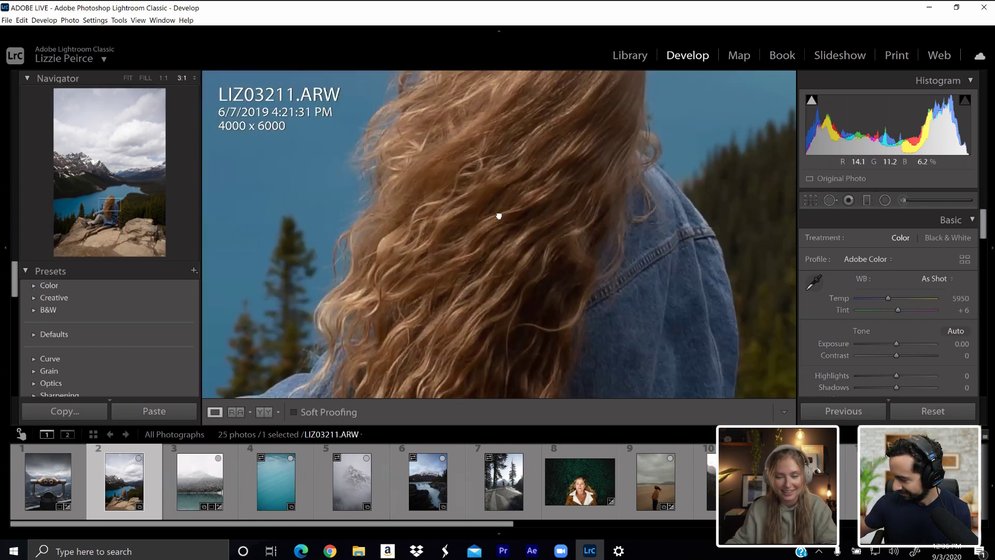
pyautogui.click(504, 220)
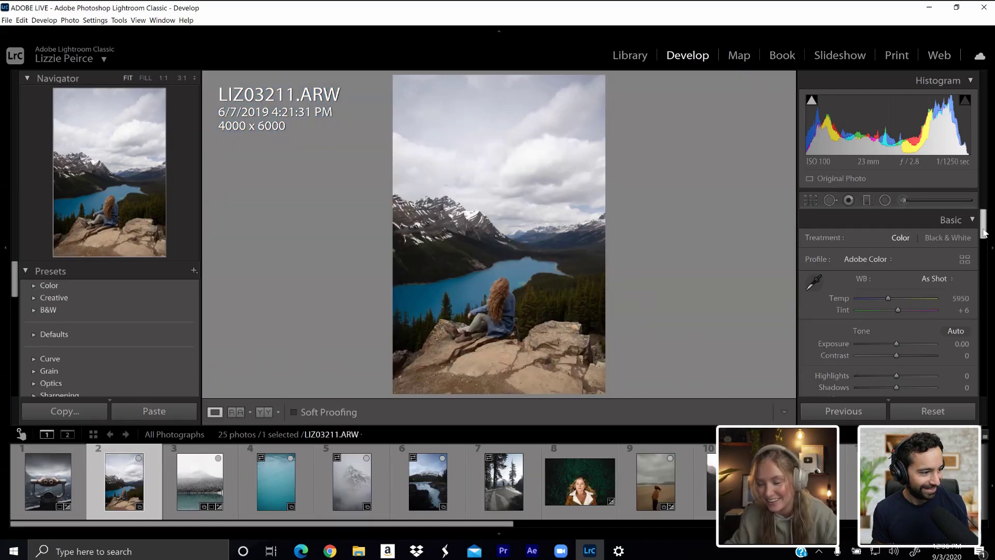
pyautogui.moveTo(984, 228)
pyautogui.mouseDown()
pyautogui.moveTo(984, 238)
pyautogui.moveTo(984, 223)
pyautogui.mouseUp()
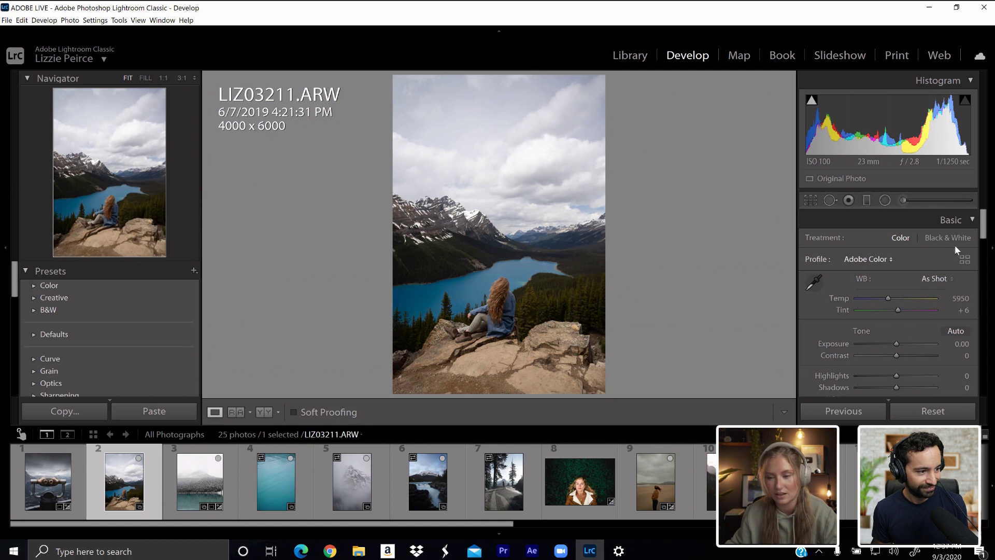
pyautogui.scroll(-1, 892, 233)
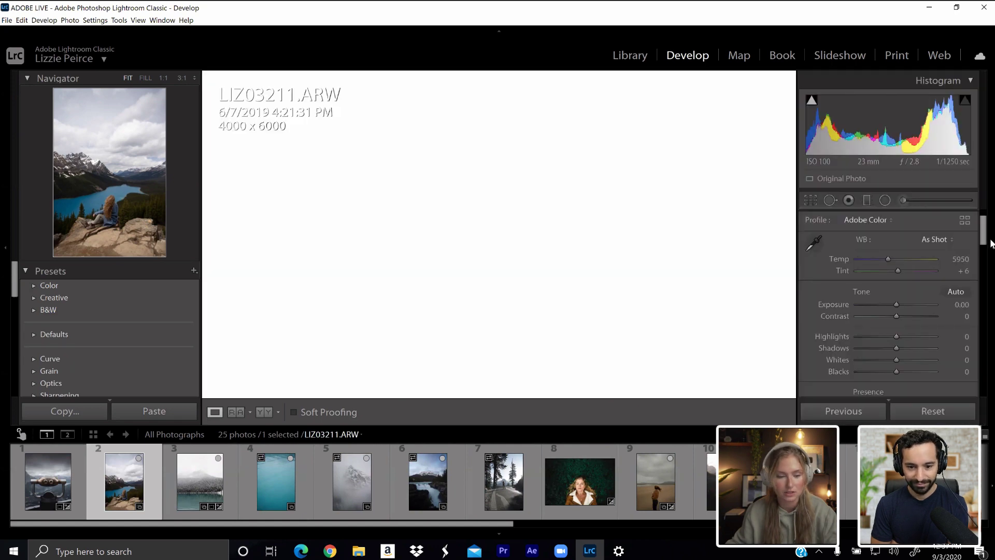
# - Preview the user presets Black and white faded 3, burnt toast and Classic Boost_vintageblack on the lake photo
pyautogui.scroll(-4, 85, 375)
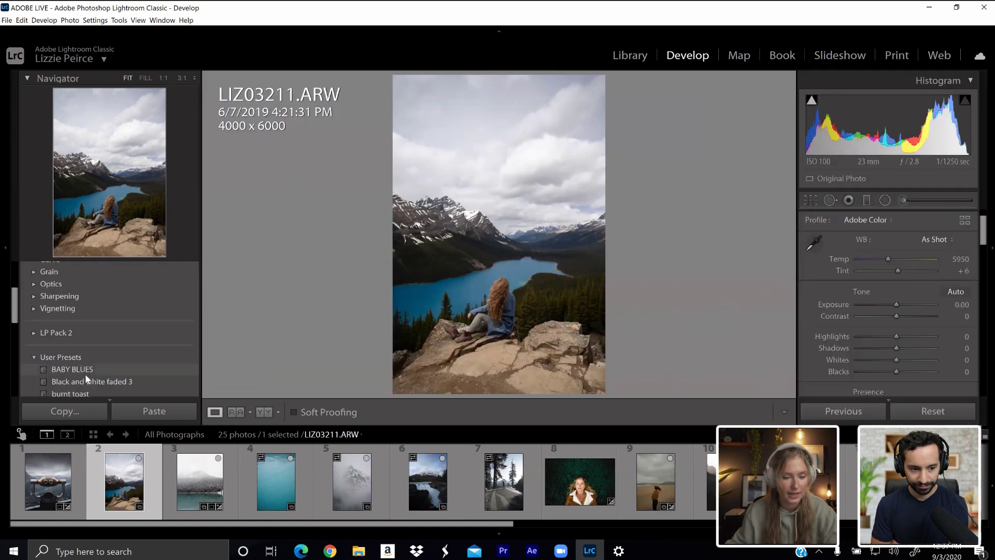
pyautogui.scroll(-3, 85, 374)
pyautogui.scroll(2, 85, 375)
pyautogui.scroll(-1, 85, 375)
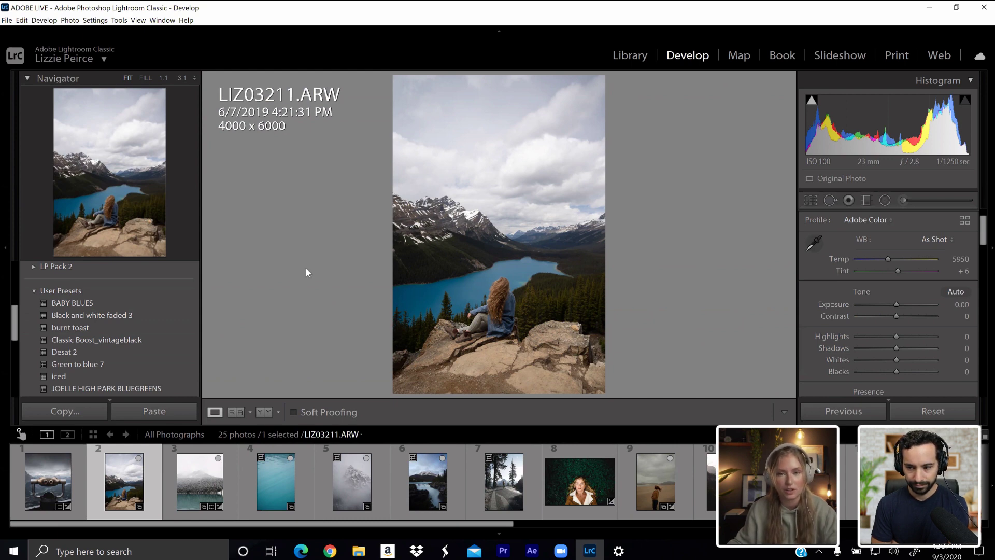
pyautogui.click(88, 315)
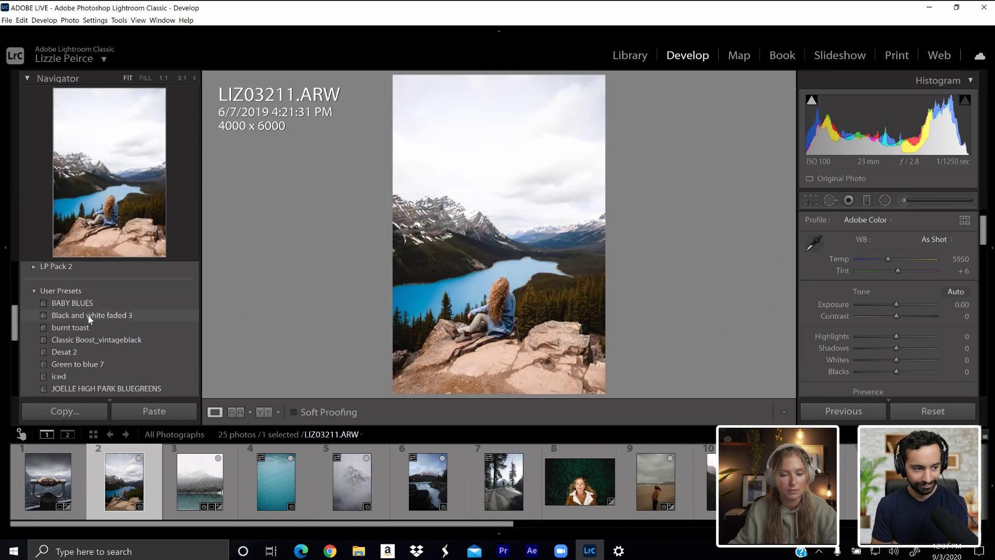
pyautogui.click(89, 328)
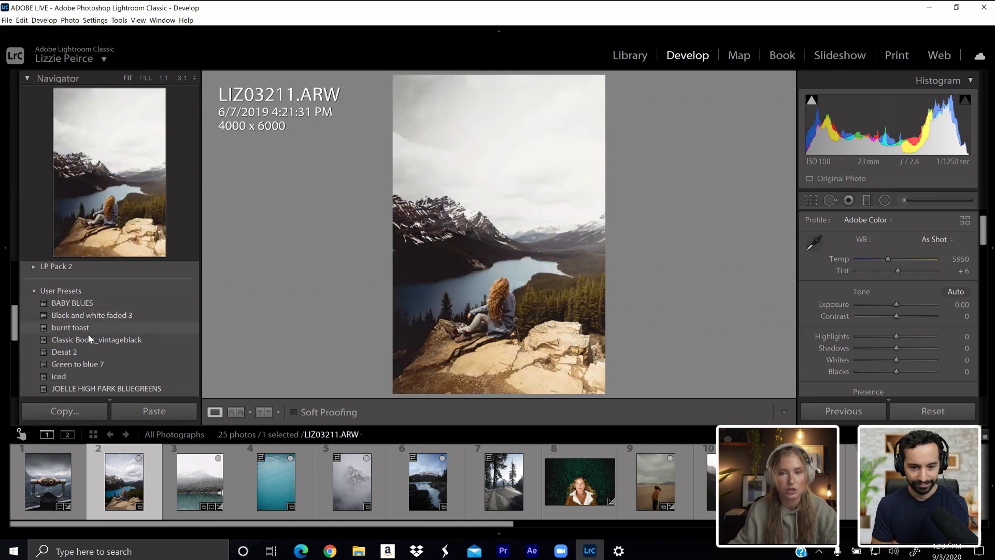
pyautogui.click(91, 340)
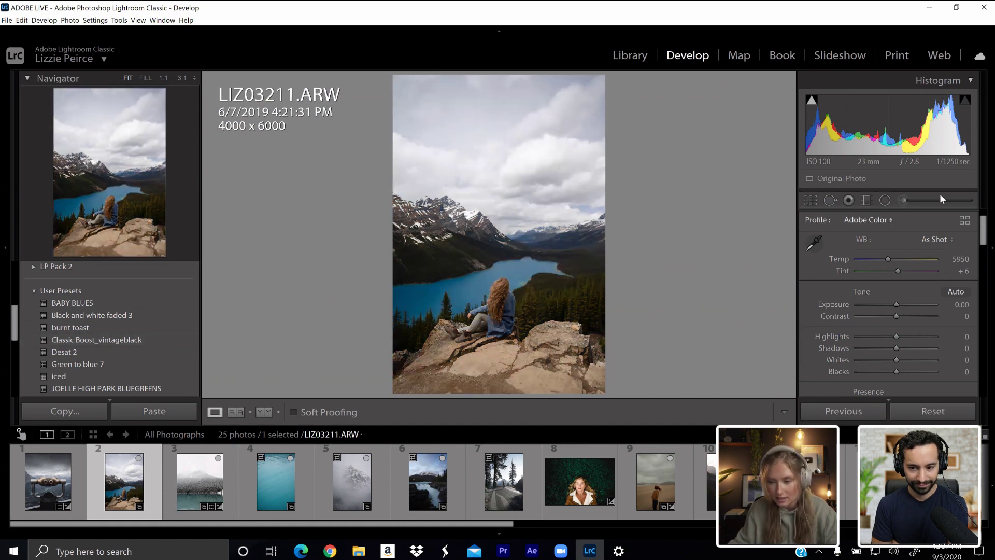
# - Try shaping the highlights of the RGB tone curve with an added upper point and a shifted white endpoint
pyautogui.scroll(-5, 889, 291)
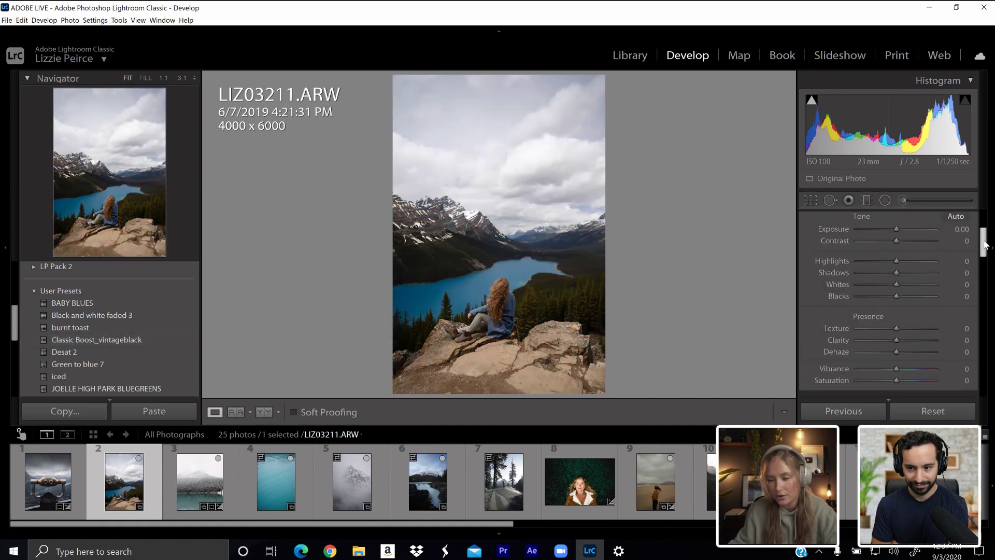
pyautogui.scroll(-3, 889, 303)
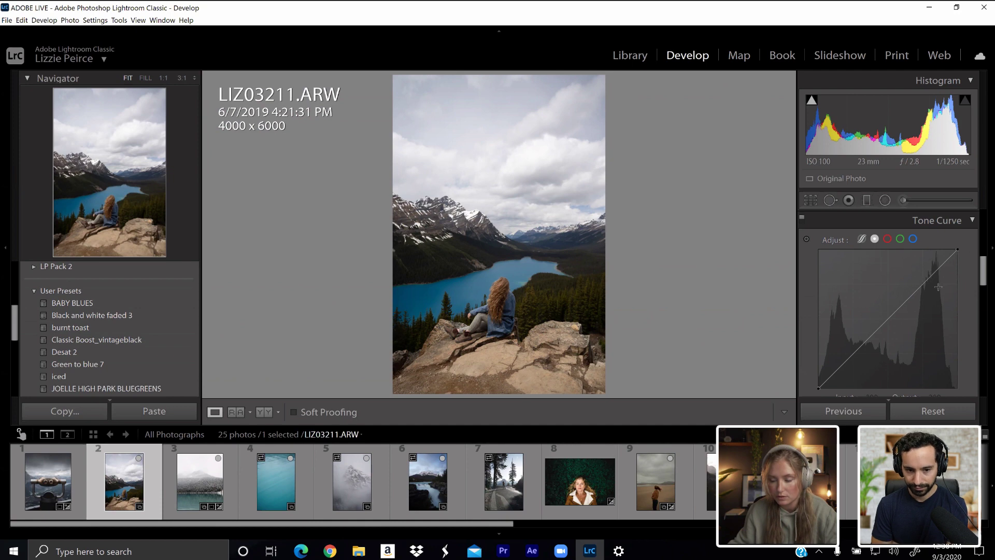
pyautogui.moveTo(931, 277); pyautogui.dragTo(958, 245)
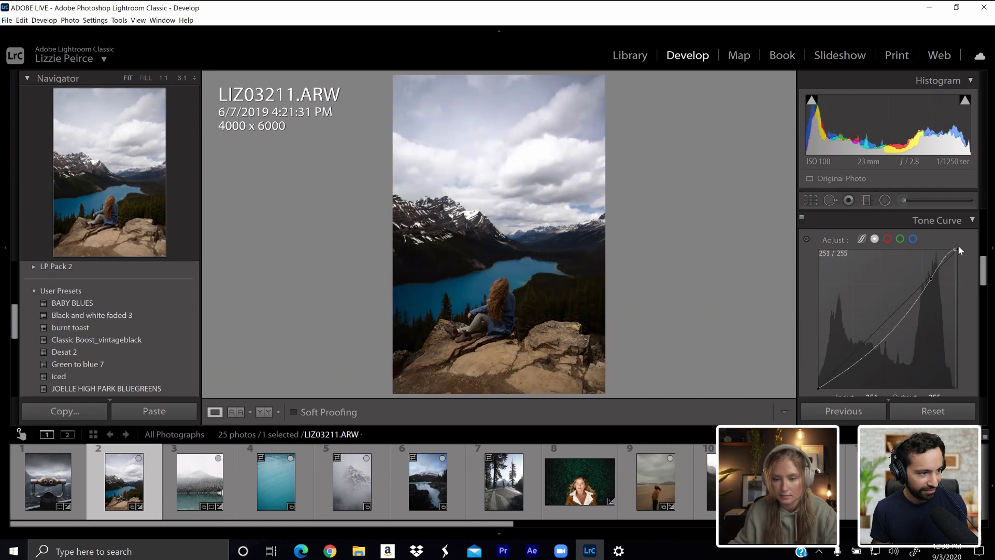
# - Undo the misplaced point moves on the tone curve and lower its white endpoint to an output of 246
pyautogui.hotkey('ctrl', 'z')
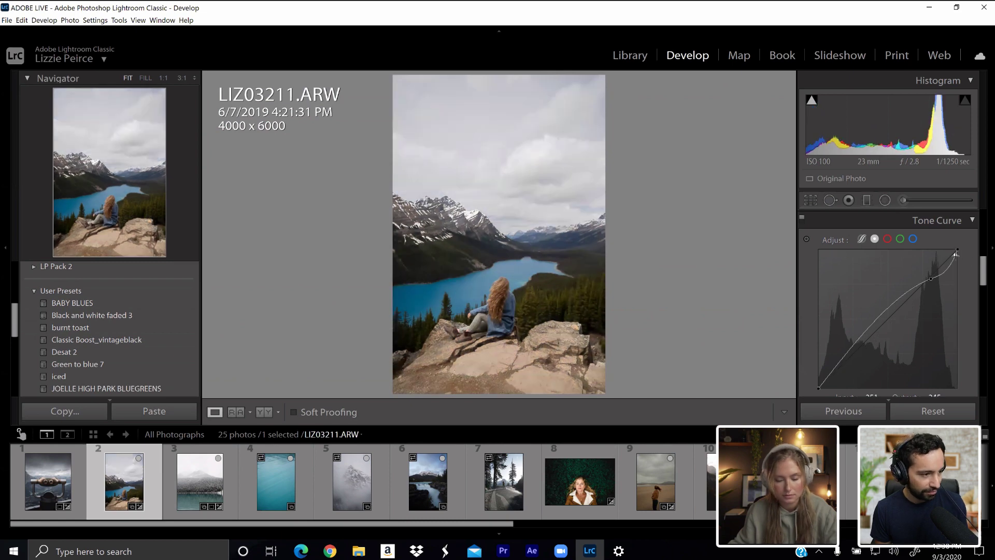
pyautogui.hotkey('ctrl', 'z')
pyautogui.hotkey('ctrl', 'z')
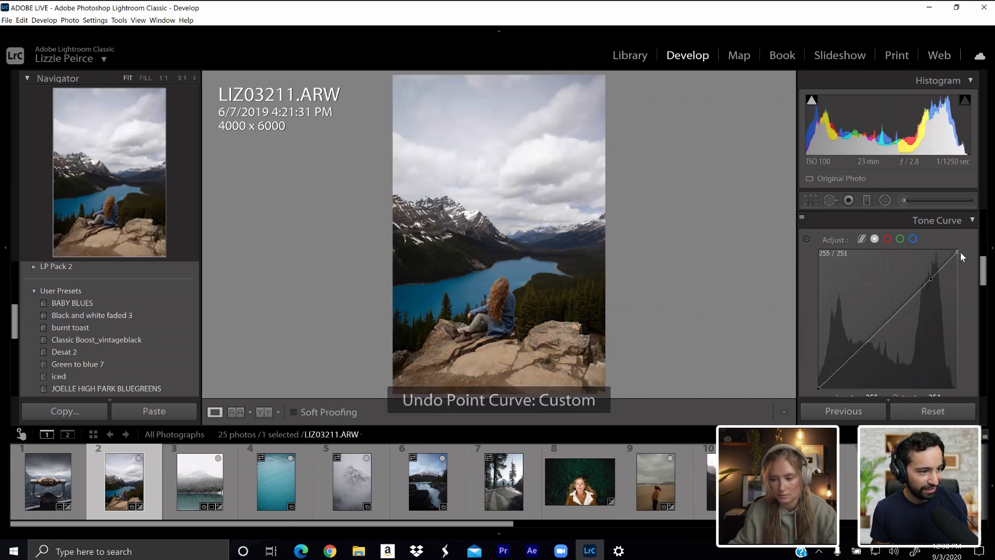
pyautogui.hotkey('ctrl', 'z')
pyautogui.hotkey('ctrl', 'z')
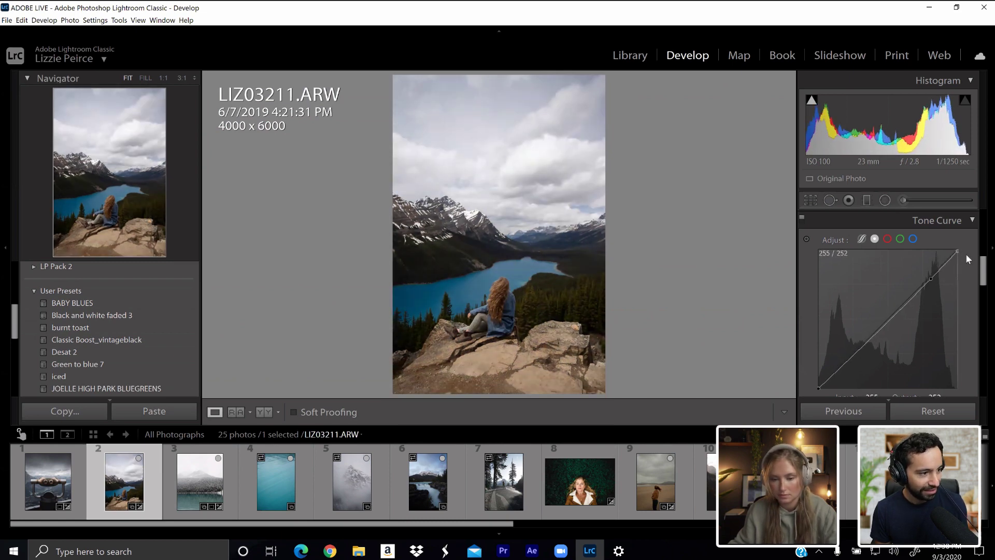
pyautogui.hotkey('ctrl', 'z')
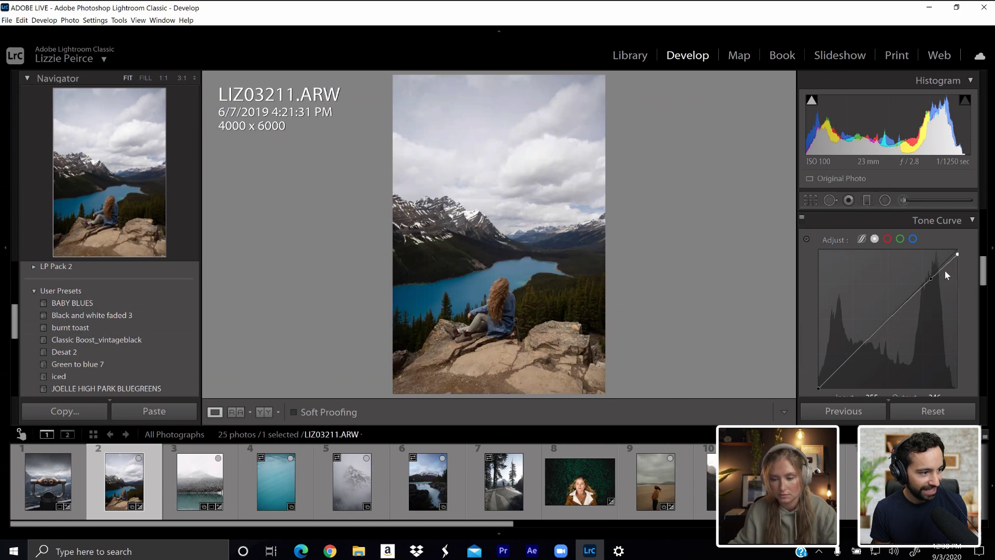
pyautogui.hotkey('ctrl', 'z')
pyautogui.hotkey('ctrl', 'z')
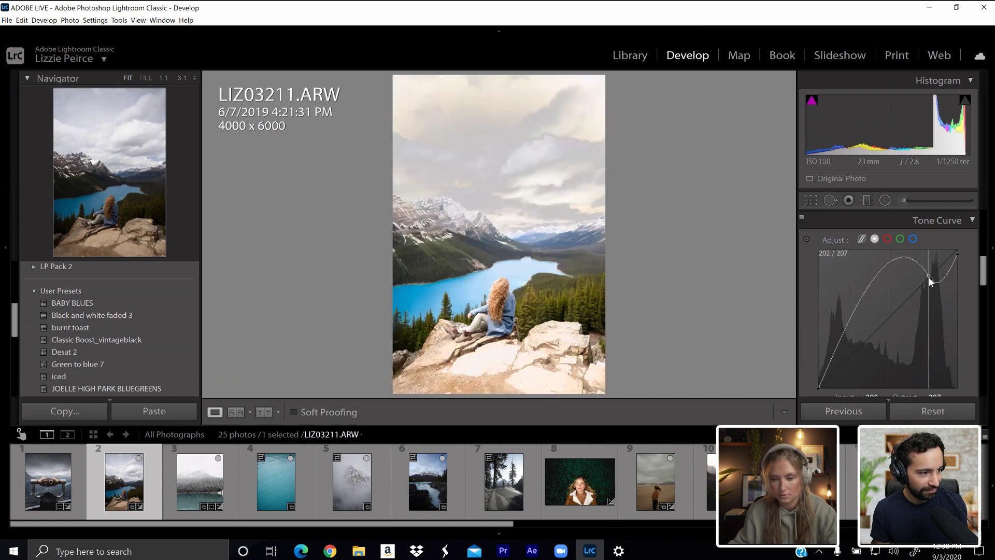
pyautogui.hotkey('ctrl', 'z')
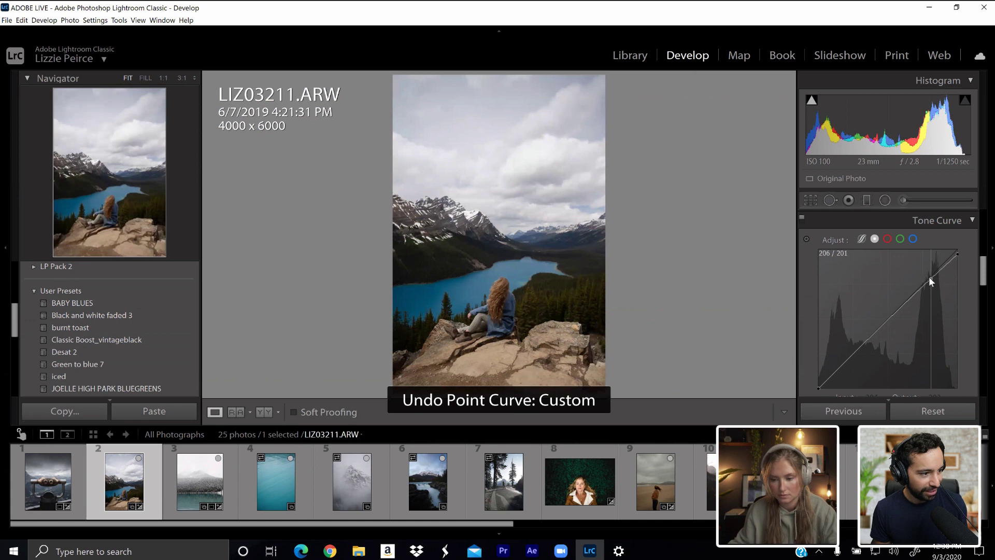
# - Add a highlights point and a shadows point at about 70/67 to the tone curve, and slightly raise its black endpoint
pyautogui.moveTo(929, 278); pyautogui.dragTo(926, 285)
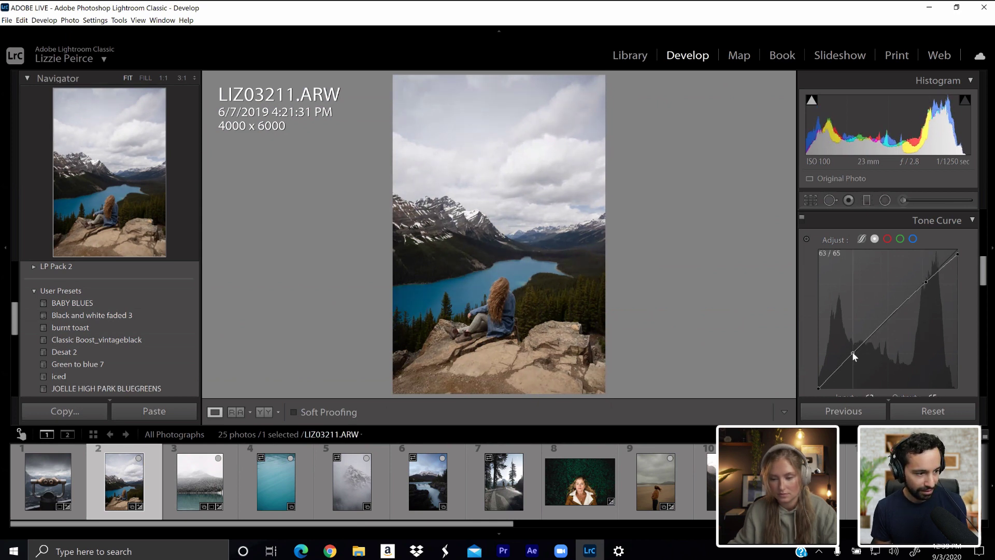
pyautogui.moveTo(854, 352)
pyautogui.mouseDown()
pyautogui.moveTo(865, 351)
pyautogui.moveTo(857, 352)
pyautogui.mouseUp()
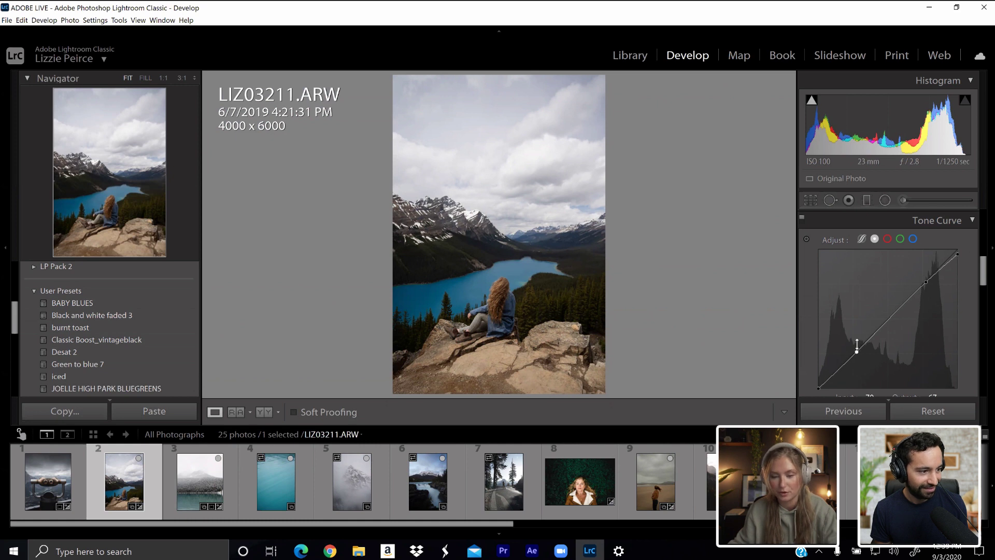
pyautogui.moveTo(819, 388); pyautogui.dragTo(815, 384)
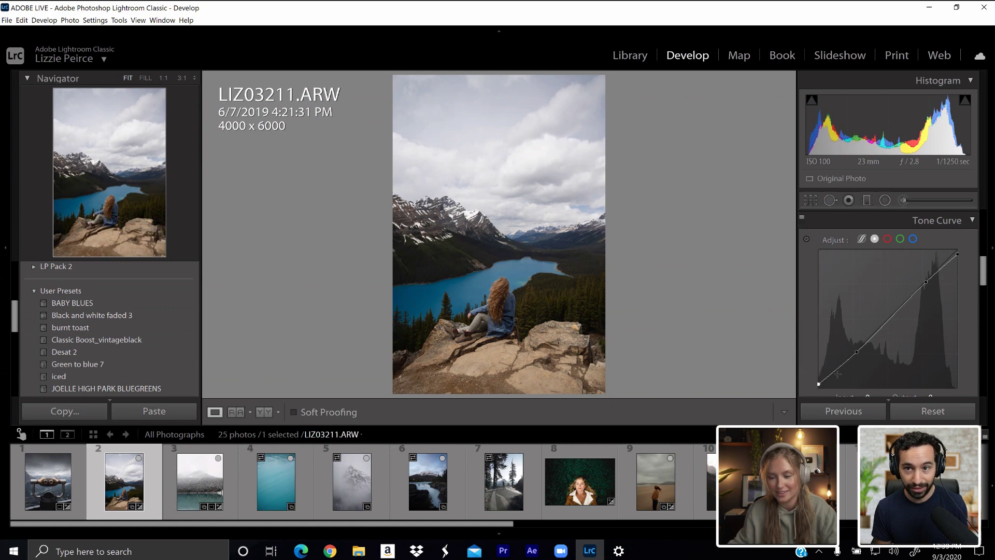
# - Refine the tone curve's dark half with a deep-shadows point, the lower-midtone point at about 100/106 and the black endpoint at output 13
pyautogui.moveTo(836, 370); pyautogui.dragTo(838, 371)
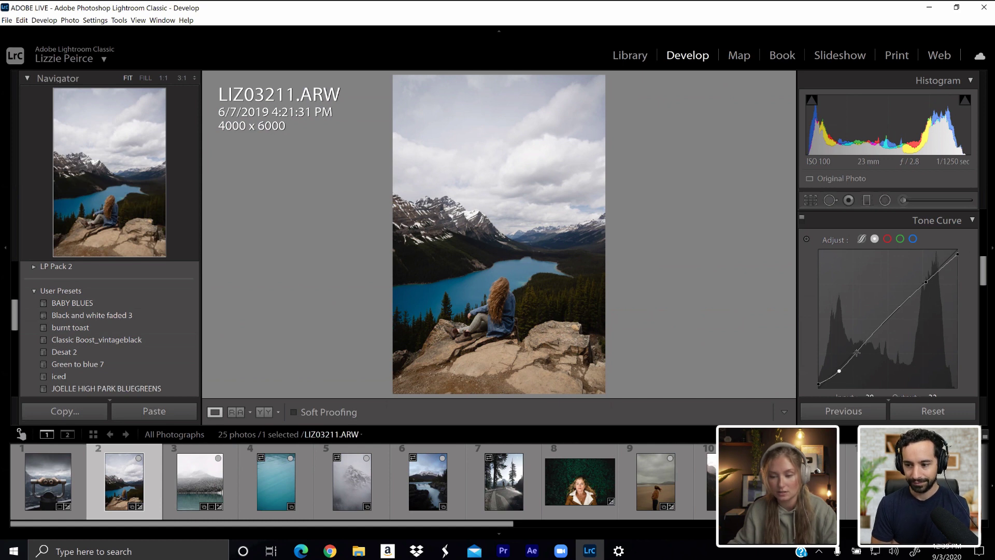
pyautogui.moveTo(856, 351); pyautogui.dragTo(873, 330)
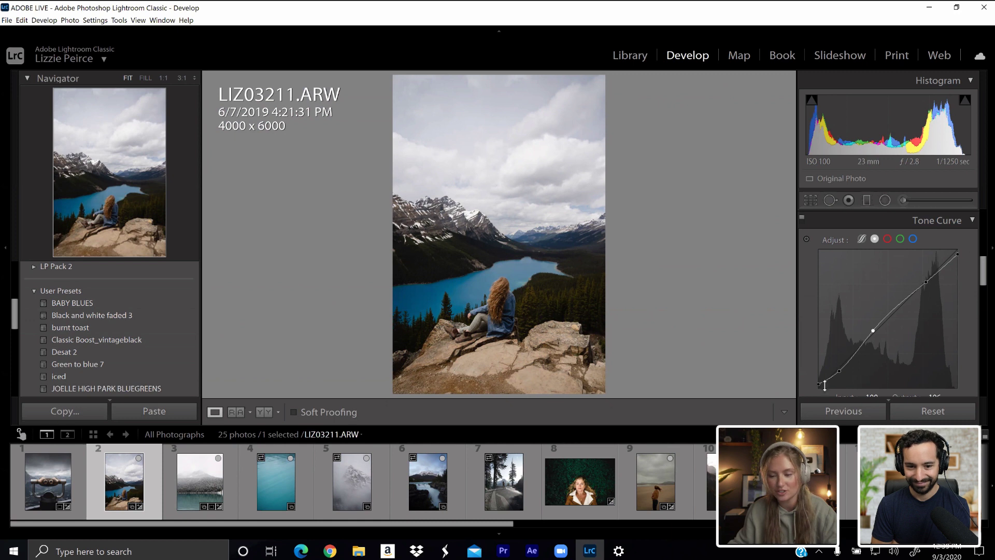
pyautogui.moveTo(817, 383)
pyautogui.mouseDown()
pyautogui.moveTo(813, 373)
pyautogui.moveTo(805, 381)
pyautogui.mouseUp()
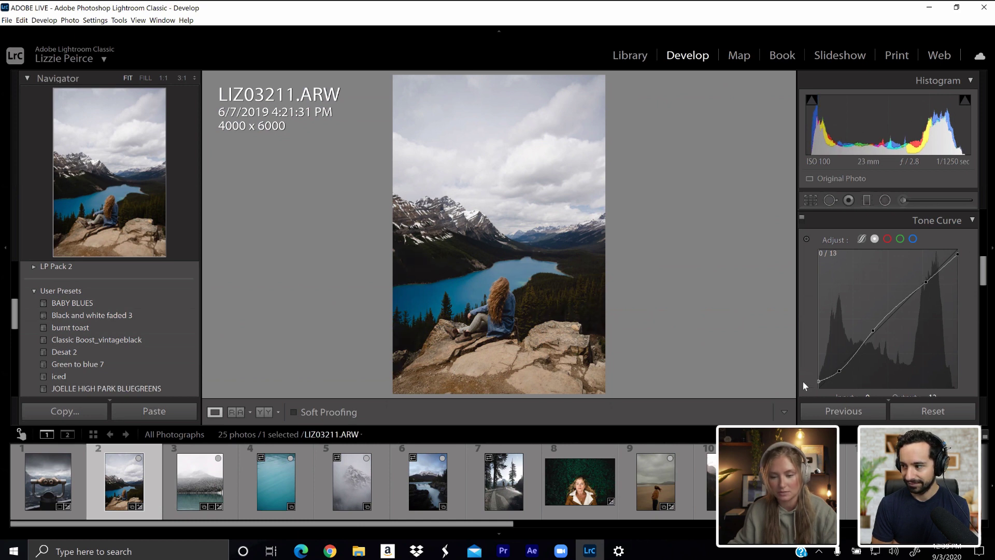
# - Try moving the tone curve's black endpoint to 20/0 and its lower-midtone point to 108/102, undoing each move
pyautogui.moveTo(805, 386); pyautogui.dragTo(818, 384)
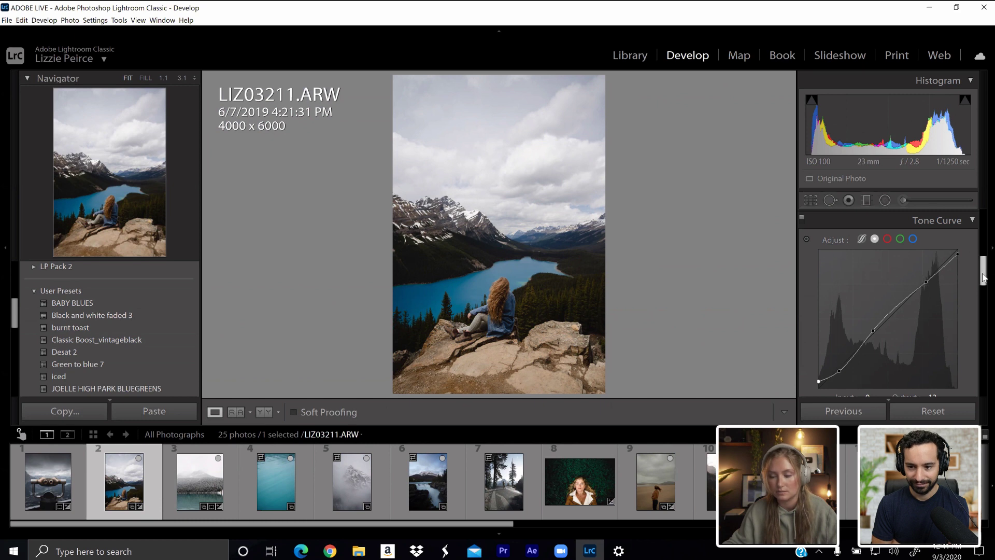
pyautogui.moveTo(982, 277); pyautogui.dragTo(983, 280)
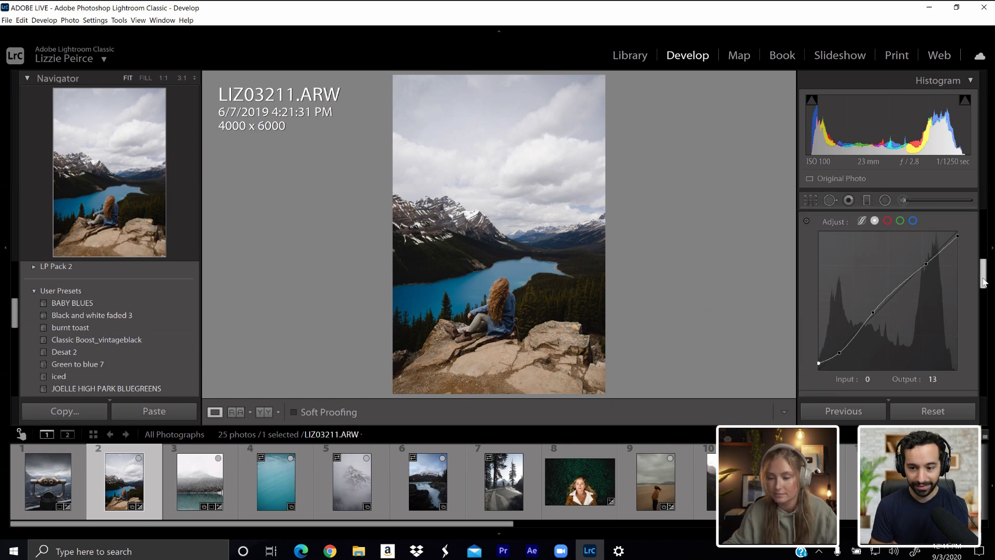
pyautogui.moveTo(983, 279)
pyautogui.mouseDown()
pyautogui.moveTo(981, 245)
pyautogui.moveTo(985, 276)
pyautogui.mouseUp()
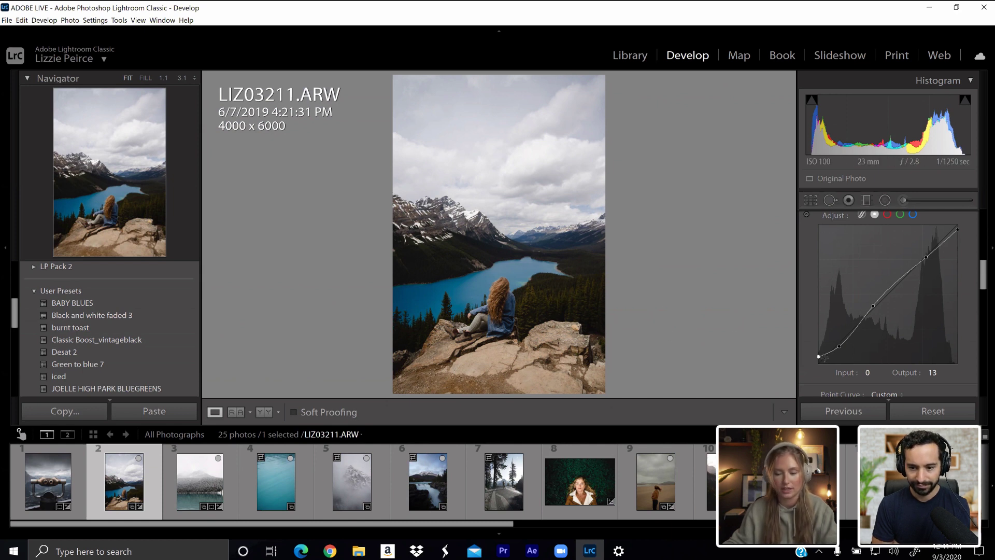
pyautogui.moveTo(819, 355); pyautogui.dragTo(829, 368)
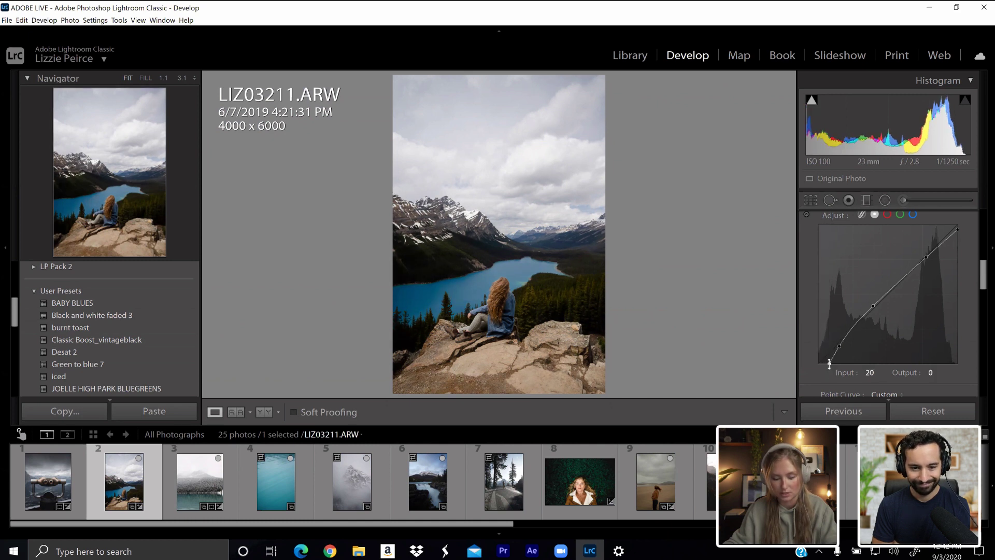
pyautogui.hotkey('ctrl', 'z')
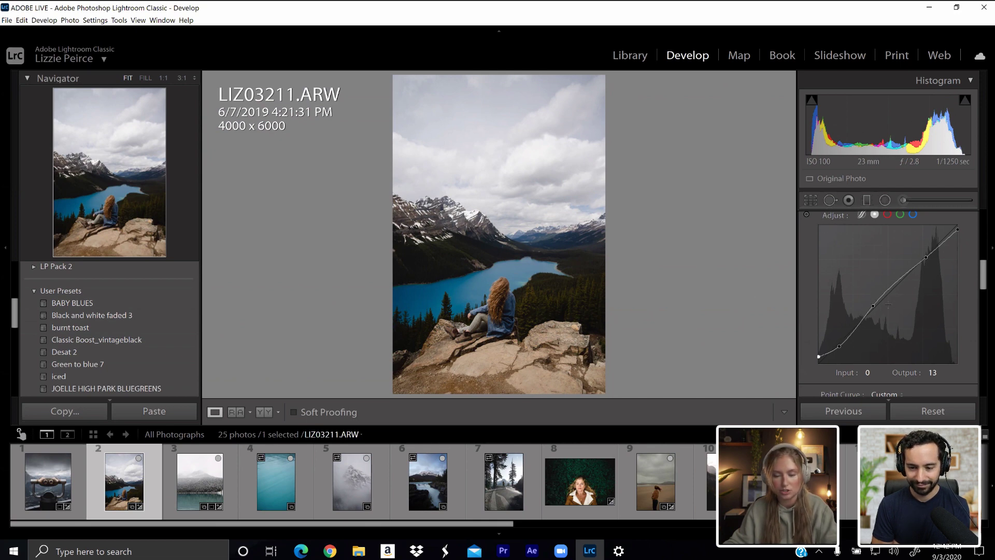
pyautogui.moveTo(874, 305); pyautogui.dragTo(877, 307)
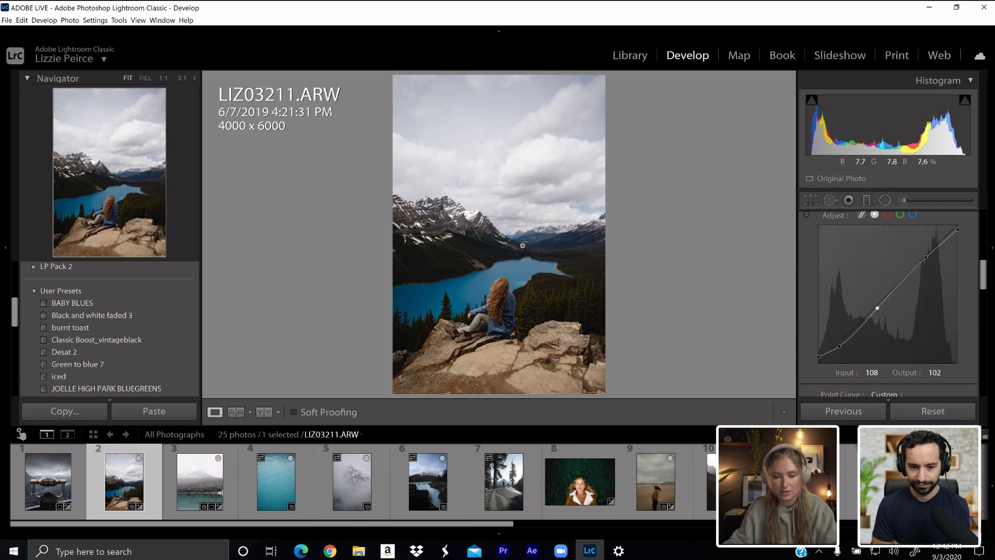
pyautogui.hotkey('ctrl', 'z')
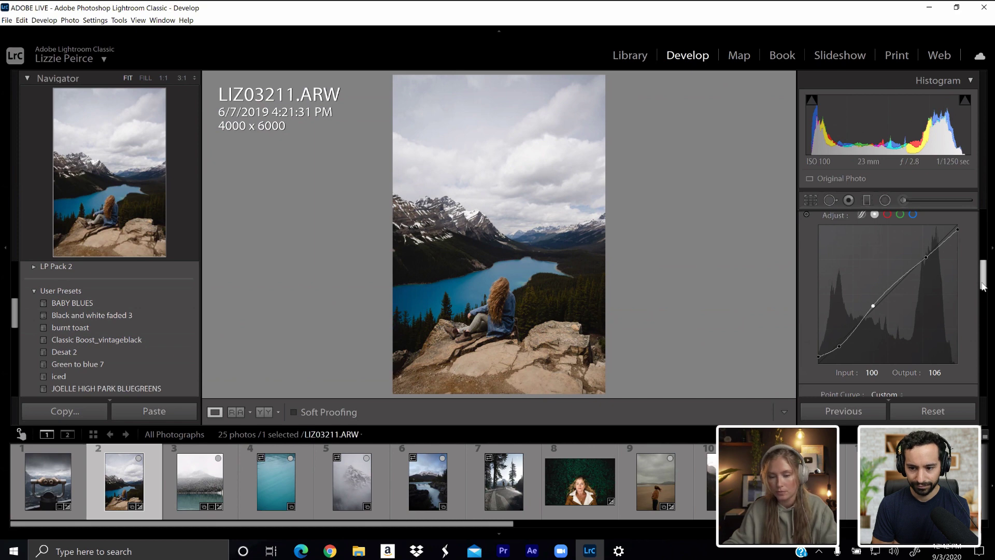
# - Adjust the basic tone settings to Highlights −8, Shadows +12 and Whites +16
pyautogui.moveTo(983, 287); pyautogui.dragTo(989, 255)
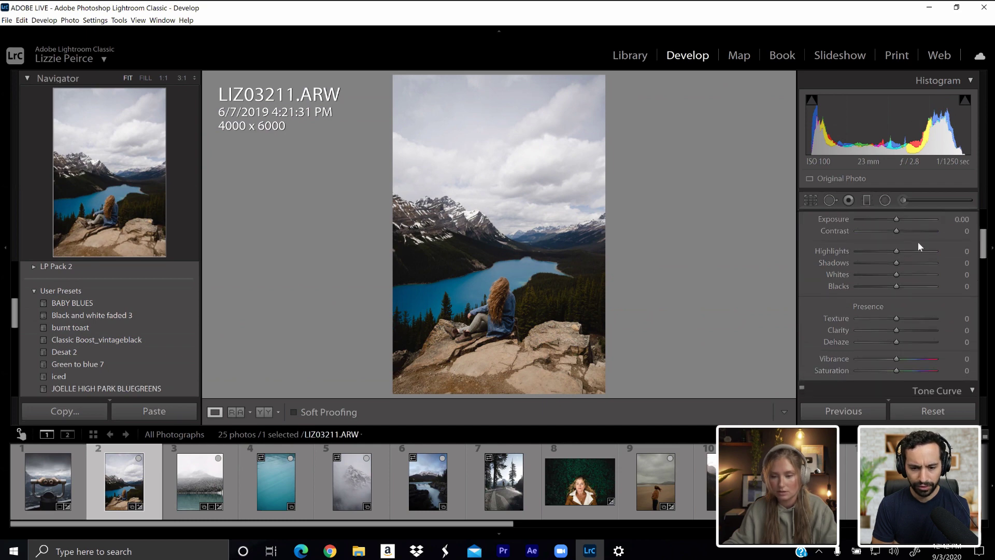
pyautogui.moveTo(901, 261); pyautogui.dragTo(904, 262)
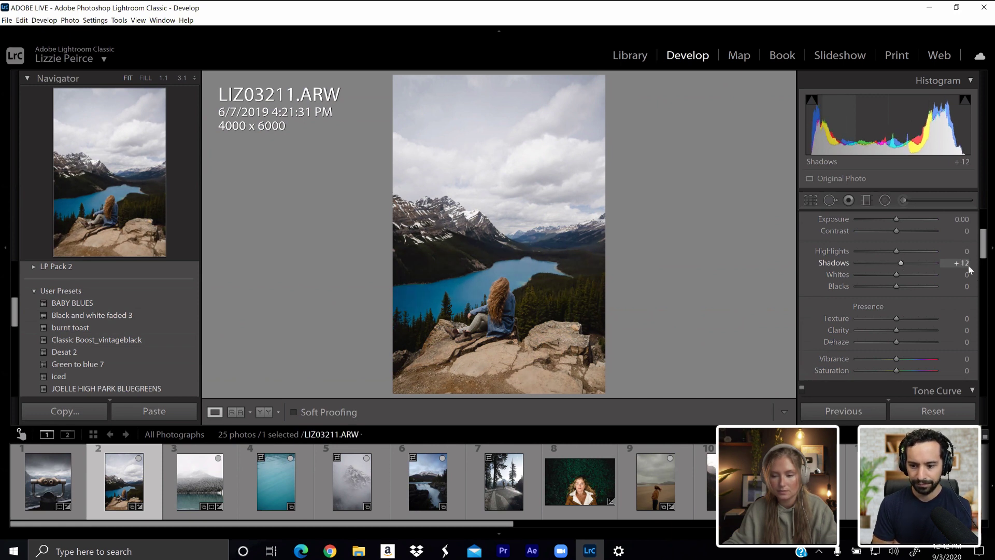
pyautogui.moveTo(989, 255); pyautogui.dragTo(988, 249)
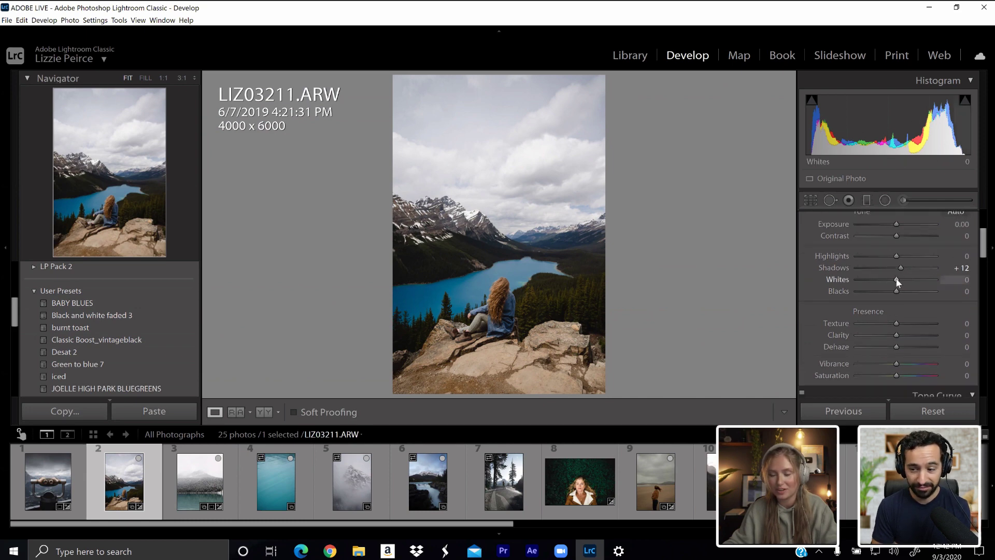
pyautogui.moveTo(898, 281); pyautogui.dragTo(883, 255)
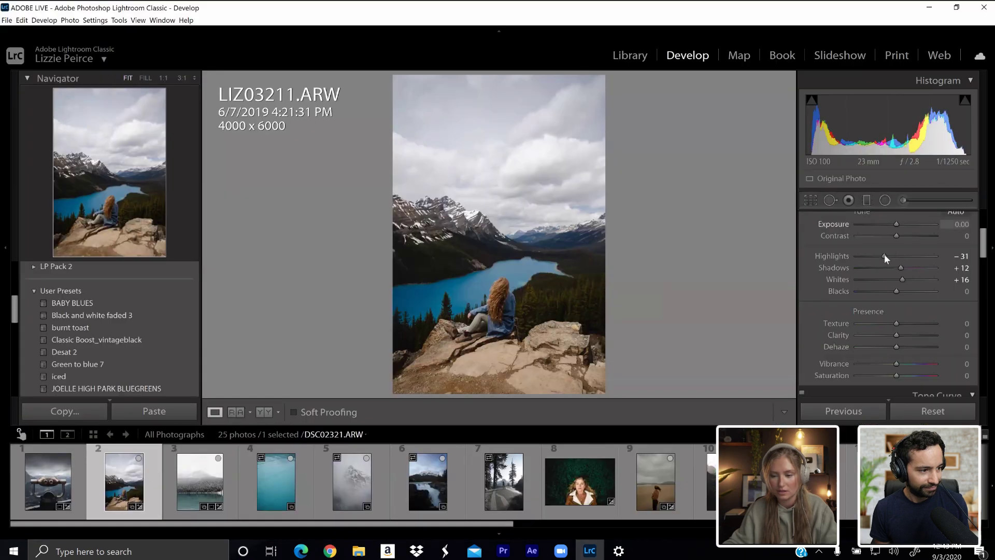
pyautogui.moveTo(885, 255)
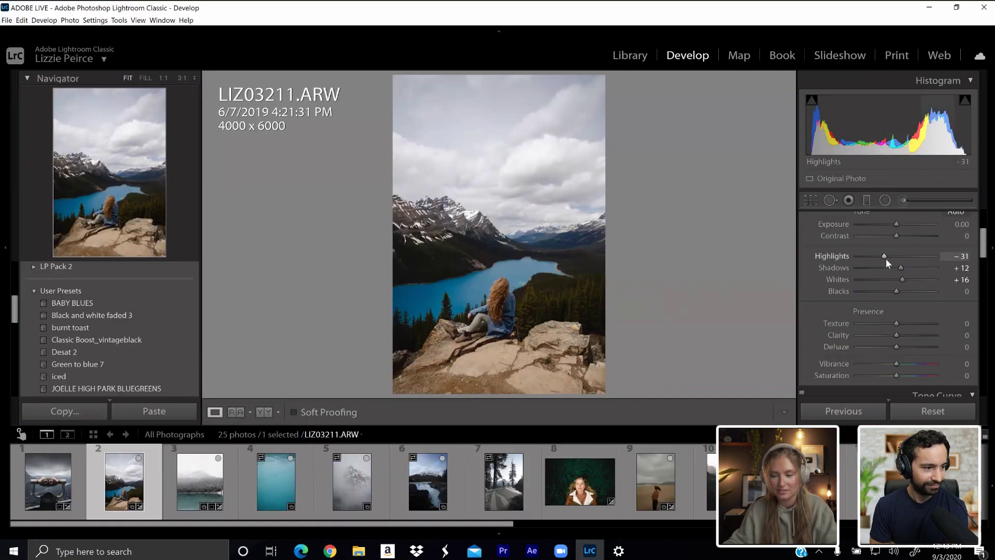
pyautogui.moveTo(881, 256)
pyautogui.mouseDown()
pyautogui.moveTo(863, 257)
pyautogui.moveTo(891, 262)
pyautogui.mouseUp()
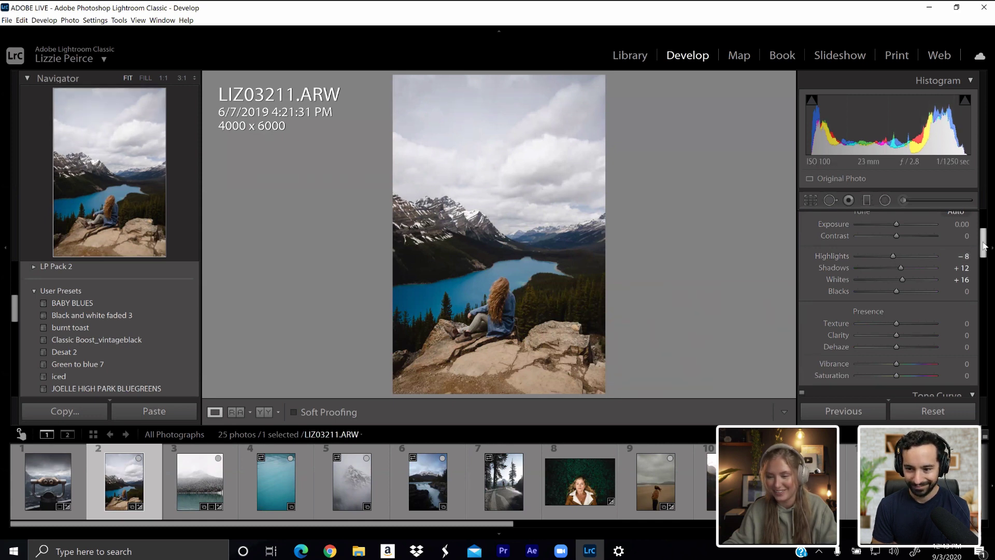
# - Set the photo's Texture to +6 and its Clarity to −12
pyautogui.moveTo(987, 246); pyautogui.dragTo(988, 247)
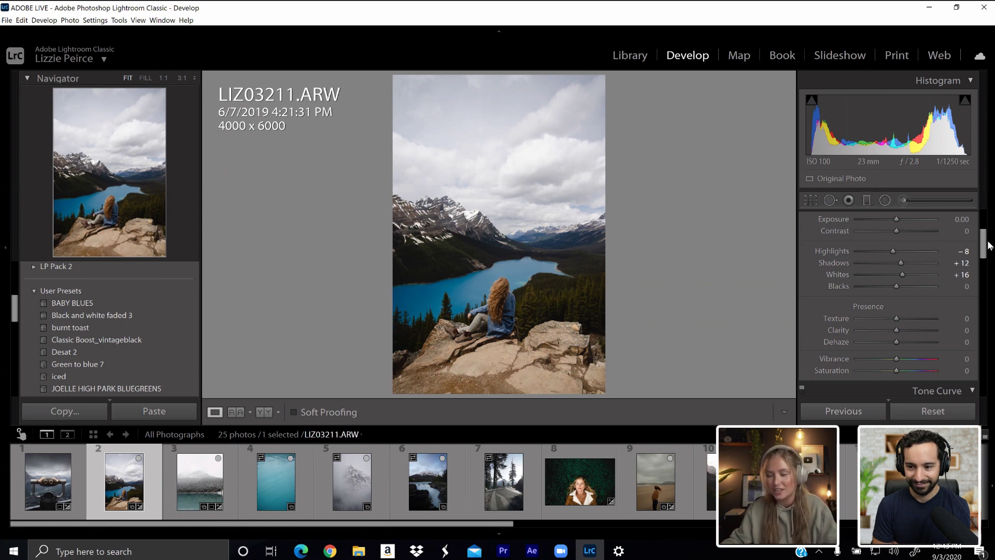
pyautogui.moveTo(986, 248); pyautogui.dragTo(985, 252)
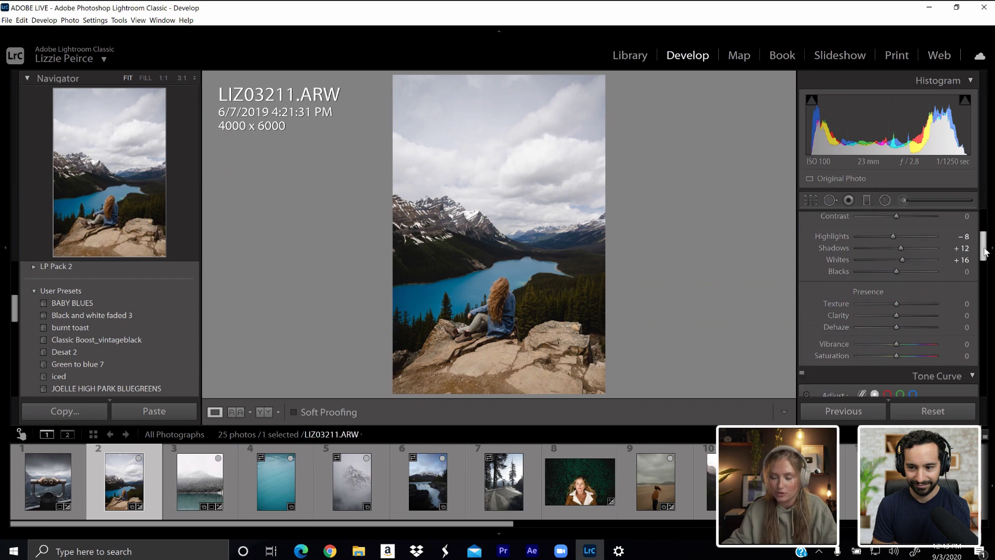
pyautogui.click(901, 303)
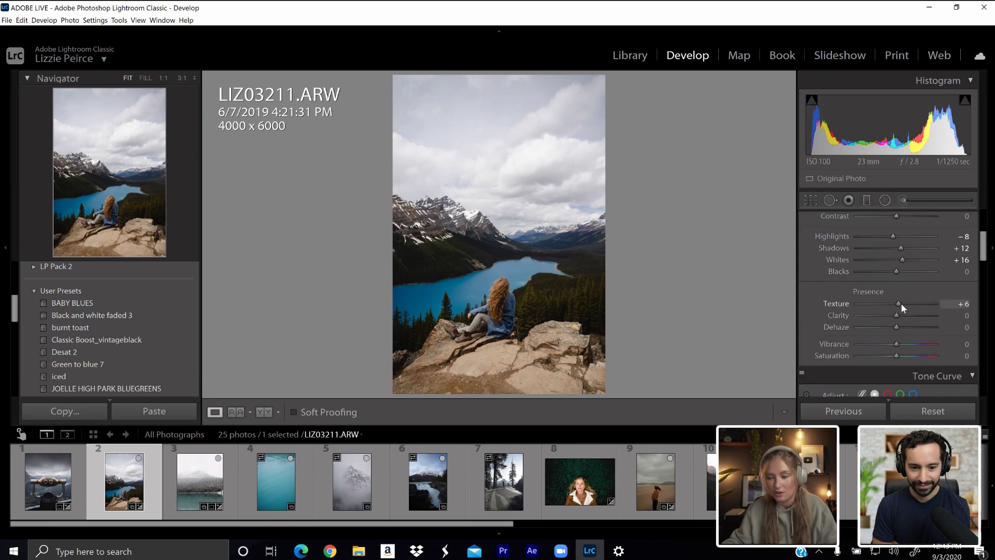
pyautogui.moveTo(895, 315); pyautogui.dragTo(892, 317)
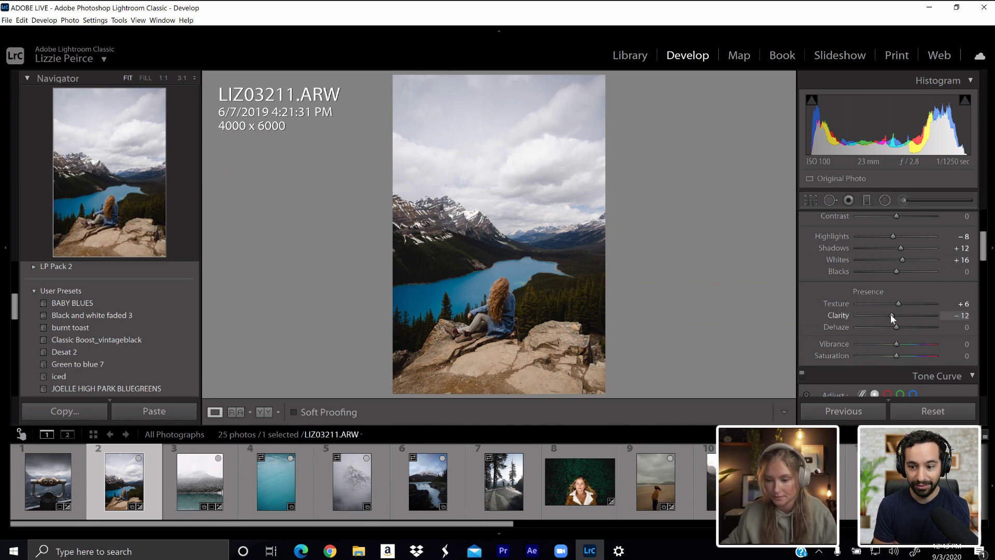
# - Shift the Orange hue to +3 in the HSL adjustments
pyautogui.scroll(-2, 990, 258)
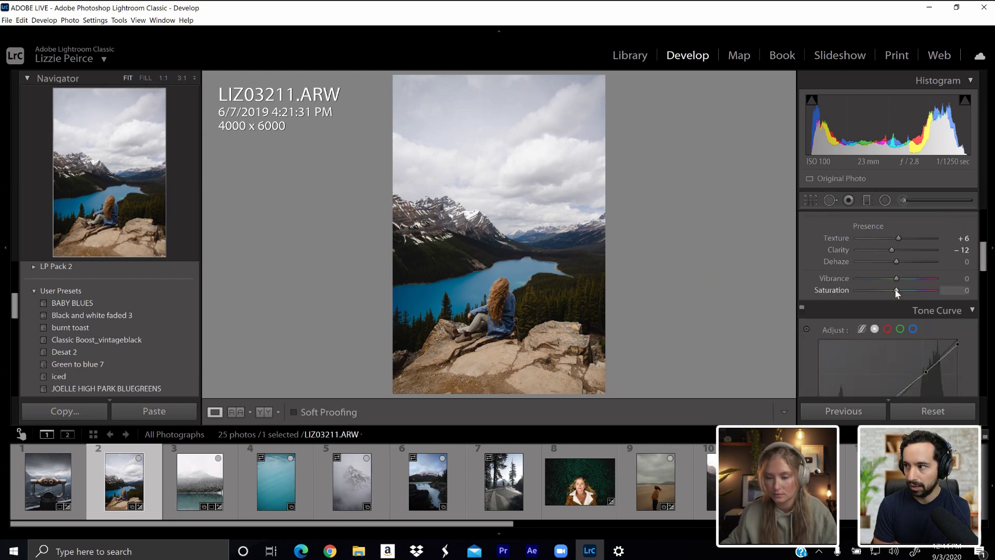
pyautogui.scroll(-8, 987, 257)
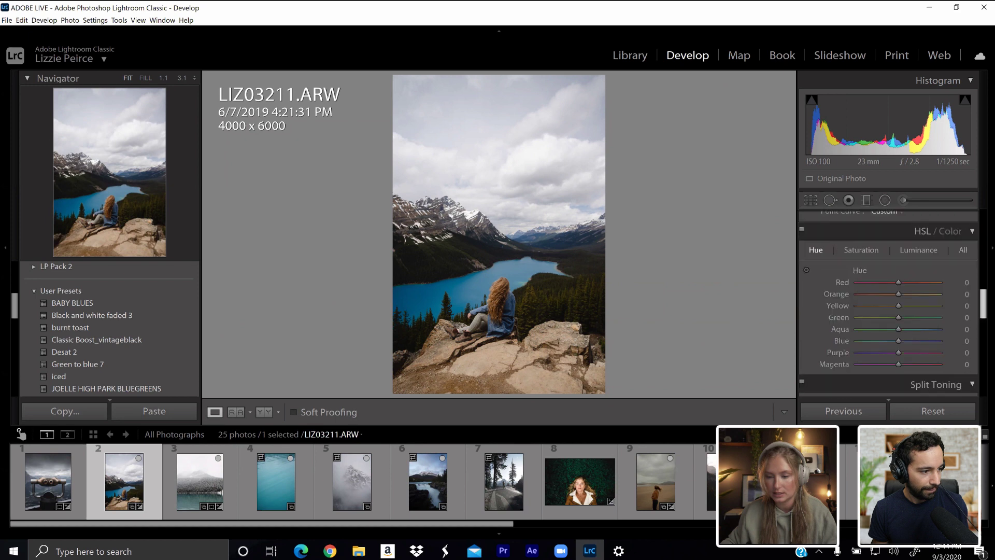
pyautogui.scroll(-1, 894, 311)
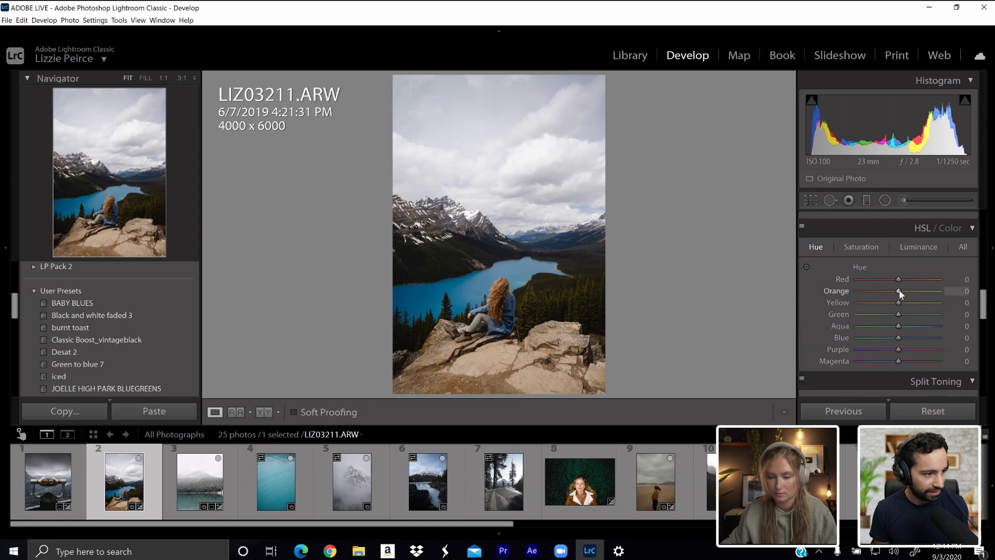
pyautogui.moveTo(901, 290); pyautogui.dragTo(900, 292)
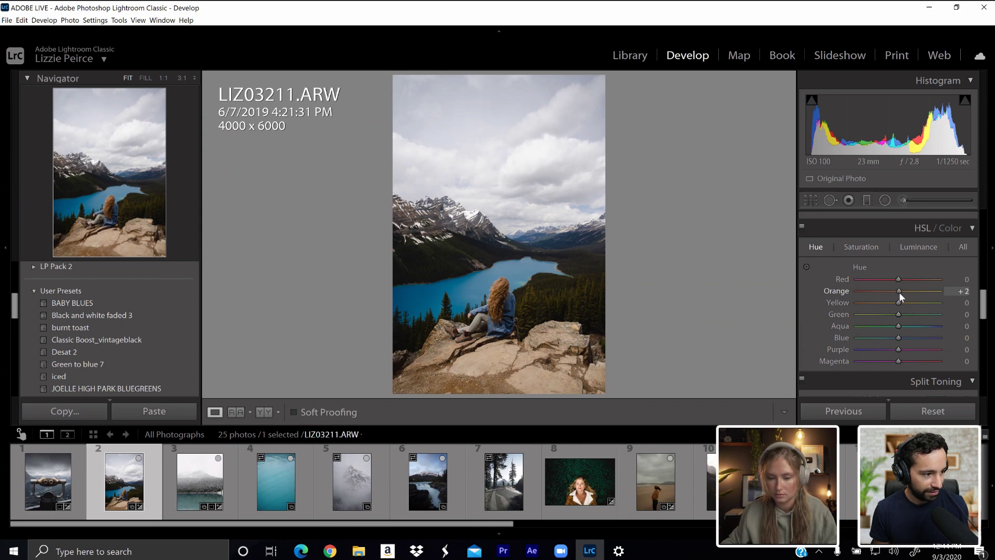
pyautogui.moveTo(902, 292); pyautogui.dragTo(901, 291)
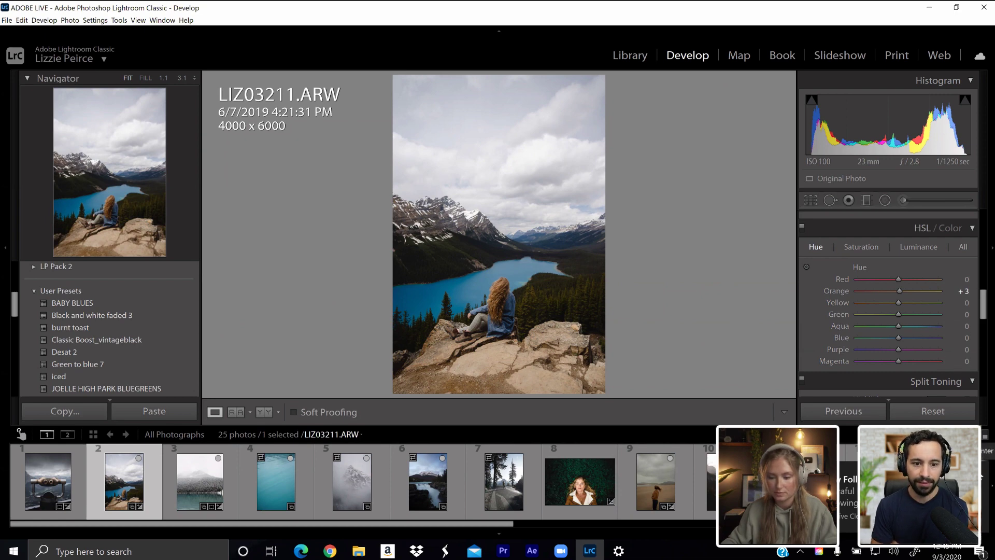
pyautogui.click(589, 551)
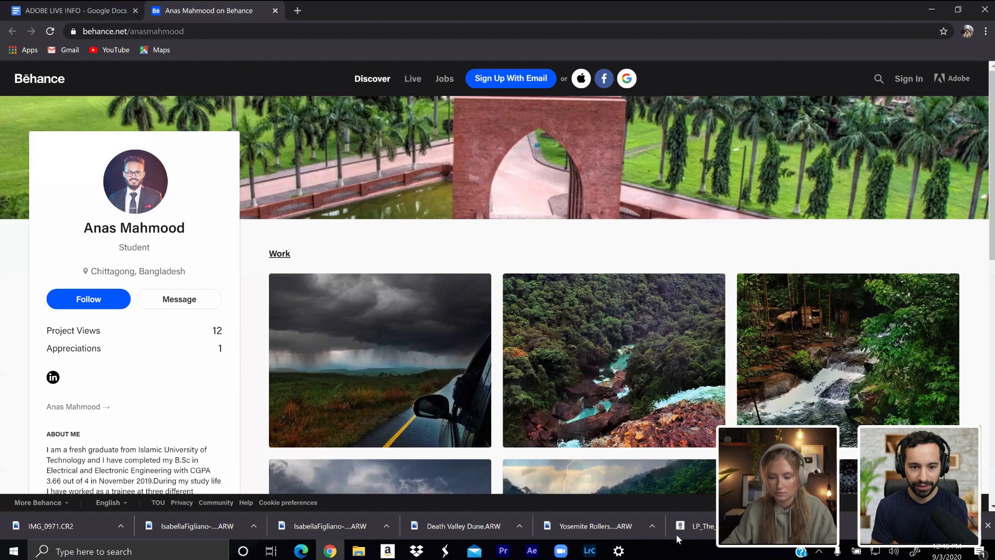
pyautogui.click(590, 551)
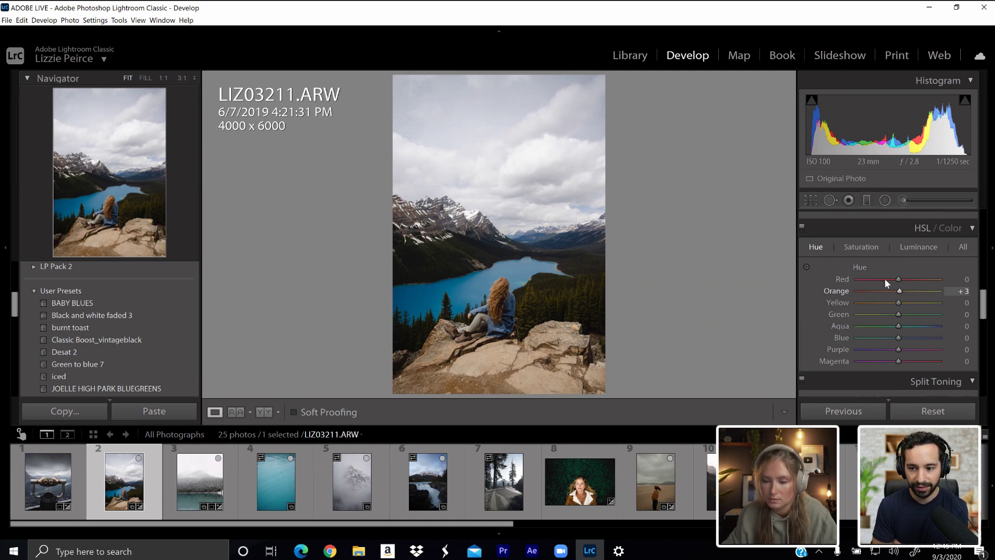
# - Reduce the Orange saturation to −18 and raise the Orange luminance to +54
pyautogui.click(860, 248)
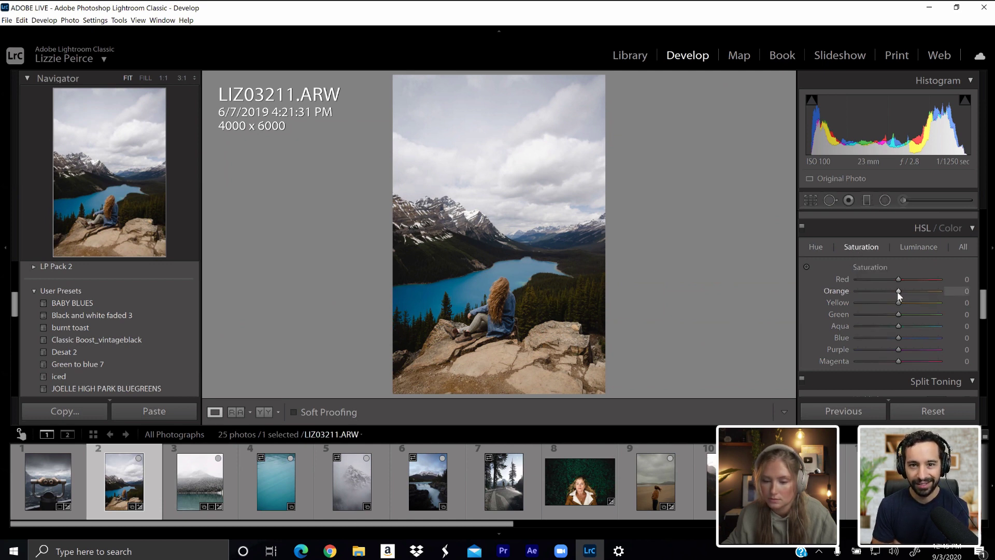
pyautogui.moveTo(896, 290); pyautogui.dragTo(890, 293)
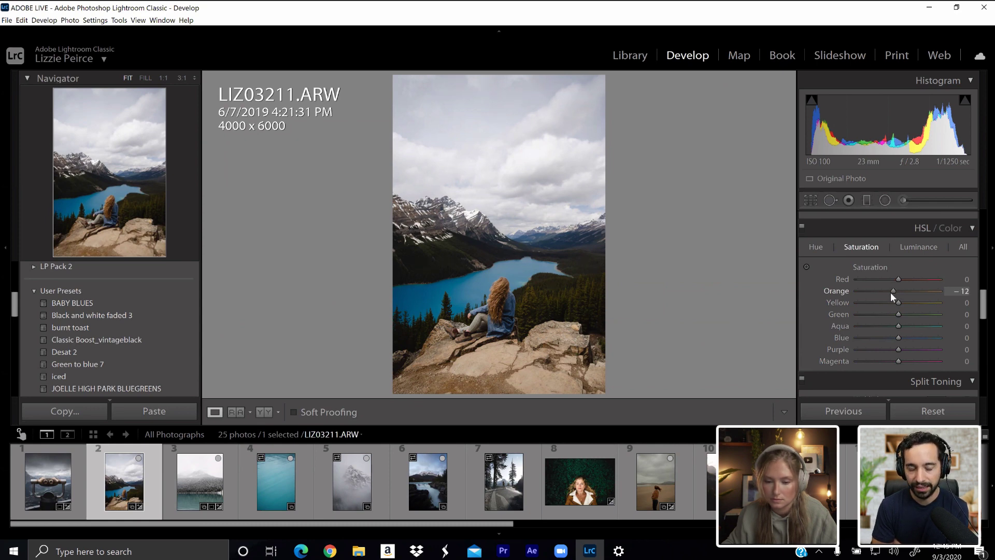
pyautogui.click(915, 245)
pyautogui.moveTo(900, 291); pyautogui.dragTo(923, 291)
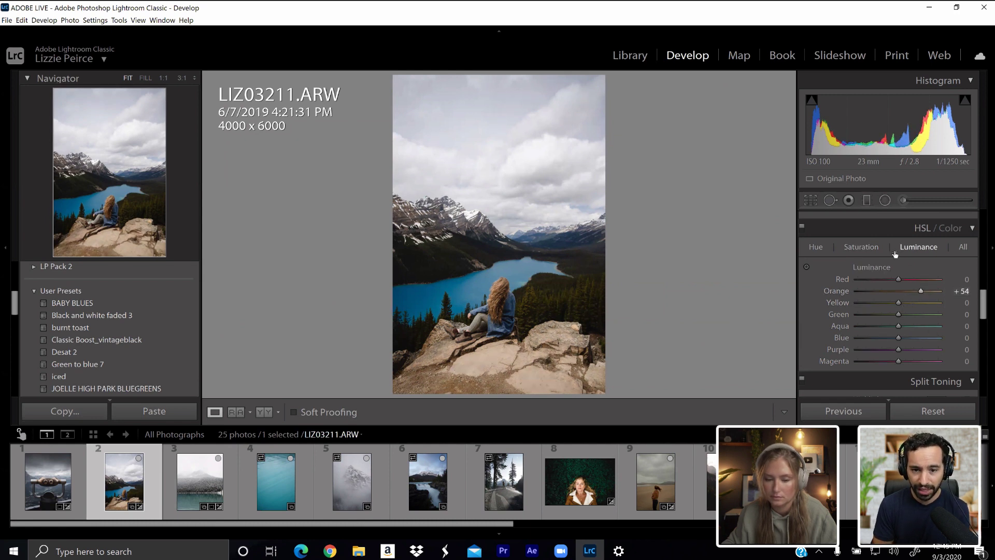
# - Shift the Green hue to −42 and the Blue hue to −12 in the HSL adjustments
pyautogui.click(814, 245)
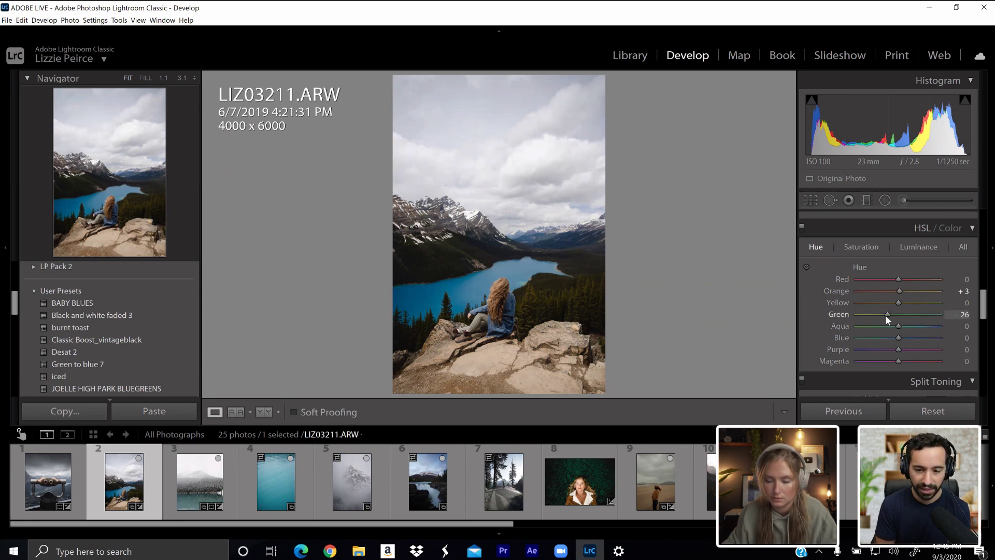
pyautogui.moveTo(885, 315); pyautogui.dragTo(880, 318)
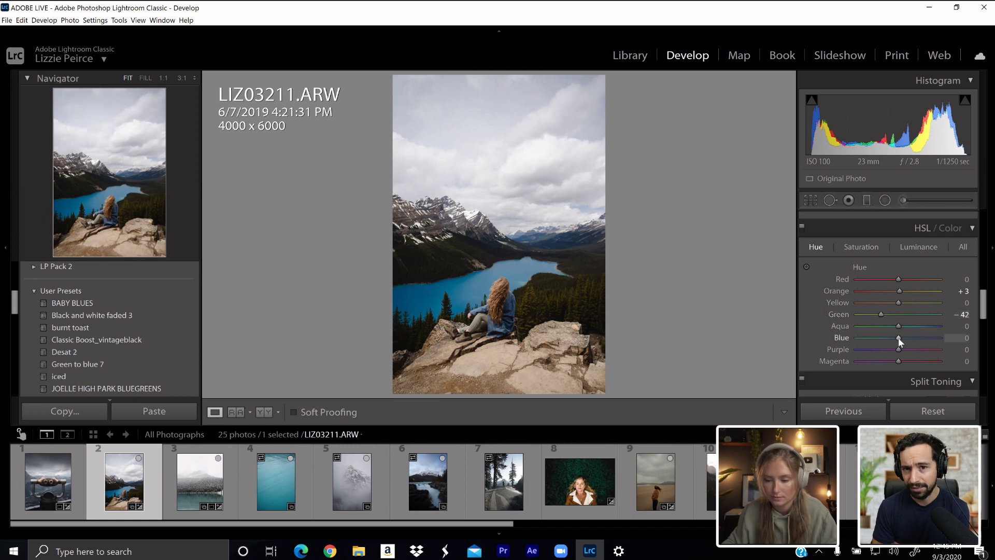
pyautogui.click(857, 248)
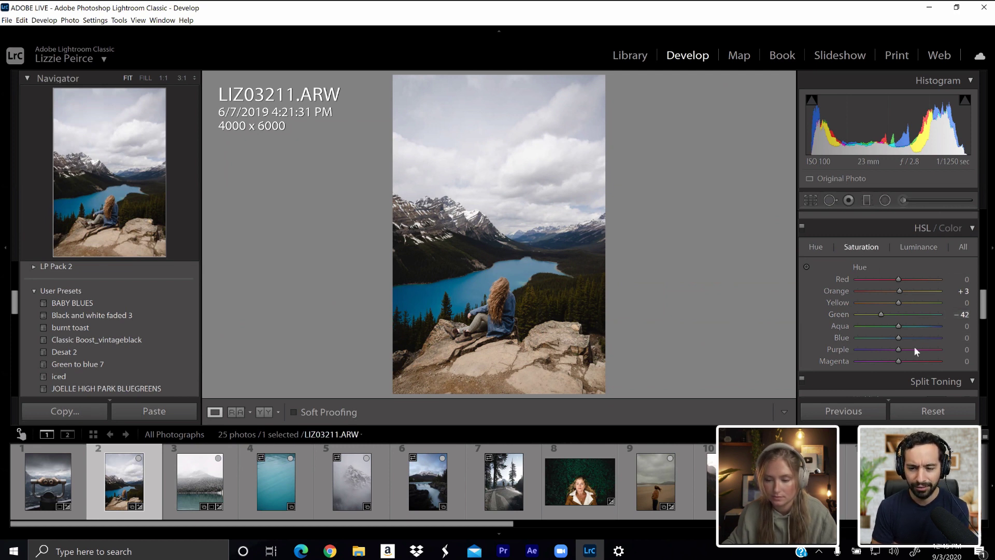
pyautogui.click(810, 247)
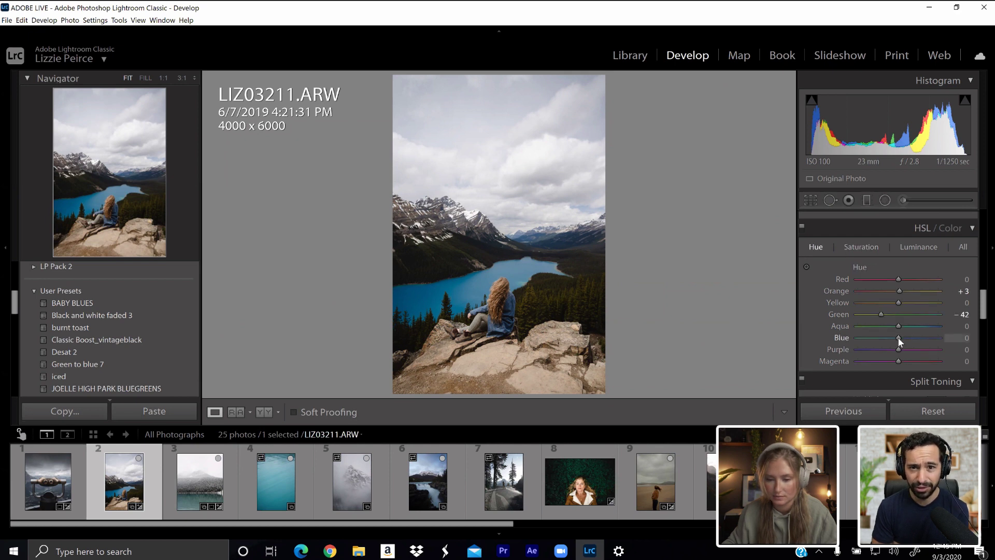
pyautogui.moveTo(898, 337)
pyautogui.mouseDown()
pyautogui.moveTo(910, 340)
pyautogui.moveTo(896, 343)
pyautogui.mouseUp()
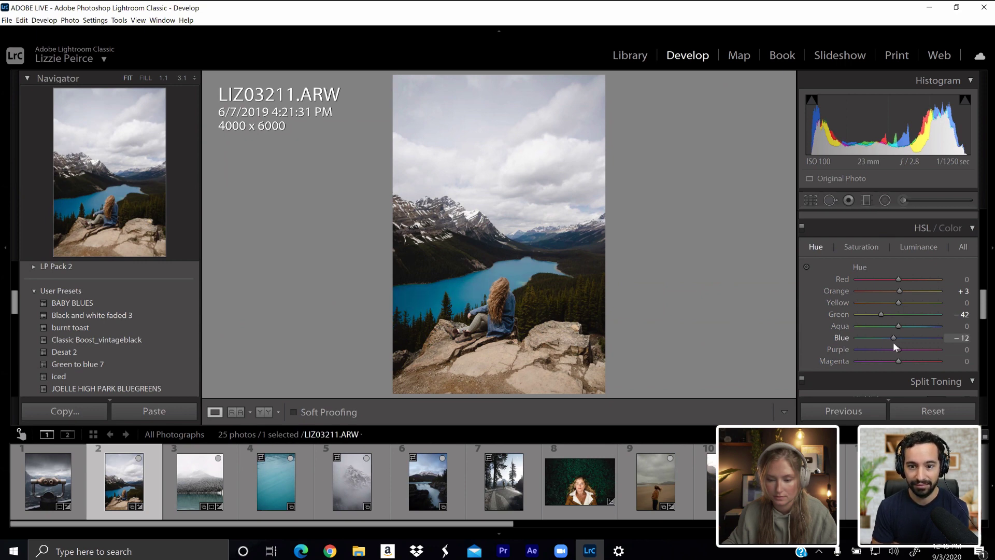
# - Raise the Blue luminance to +37 to brighten the lake
pyautogui.click(876, 249)
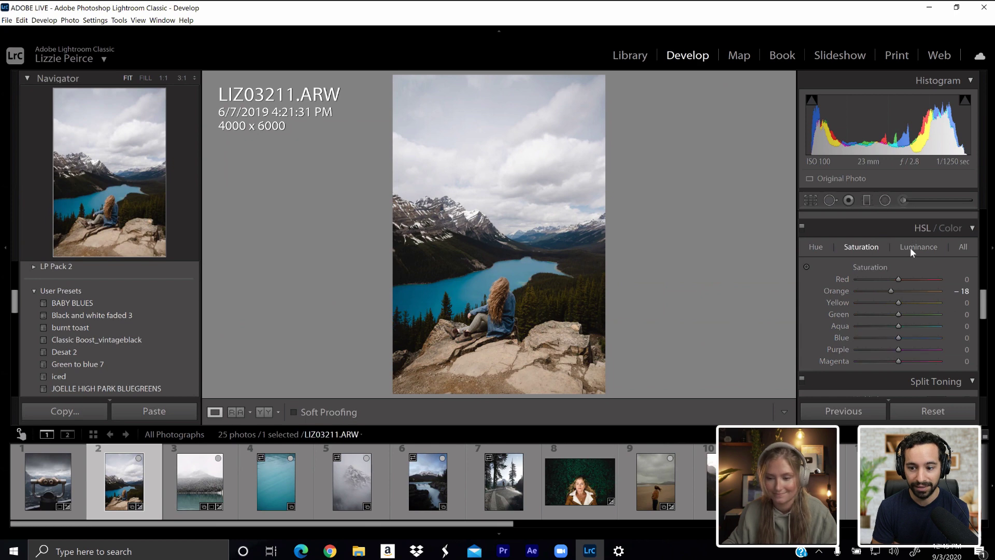
pyautogui.click(910, 247)
pyautogui.moveTo(901, 337)
pyautogui.mouseDown()
pyautogui.moveTo(928, 336)
pyautogui.moveTo(886, 340)
pyautogui.mouseUp()
pyautogui.click(900, 341)
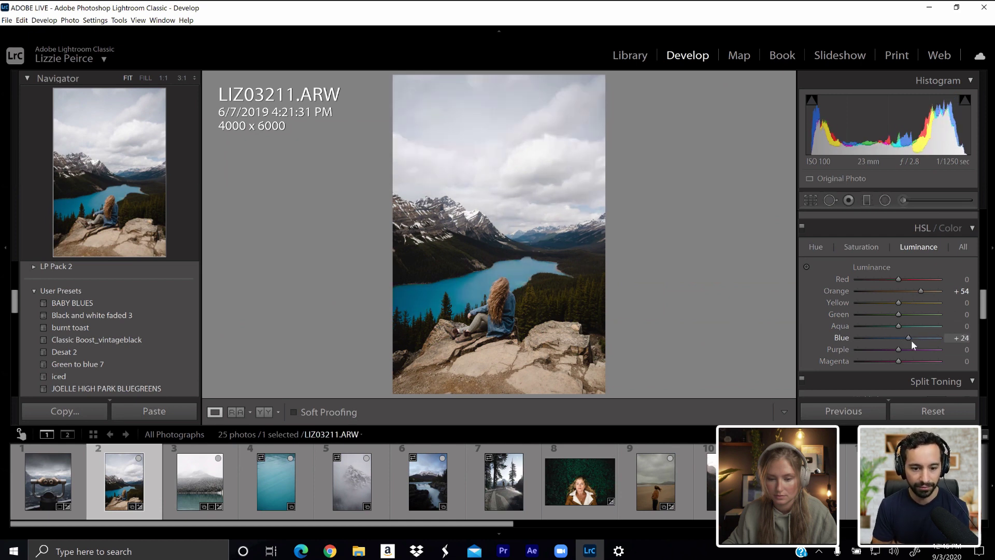
pyautogui.moveTo(902, 341); pyautogui.dragTo(916, 340)
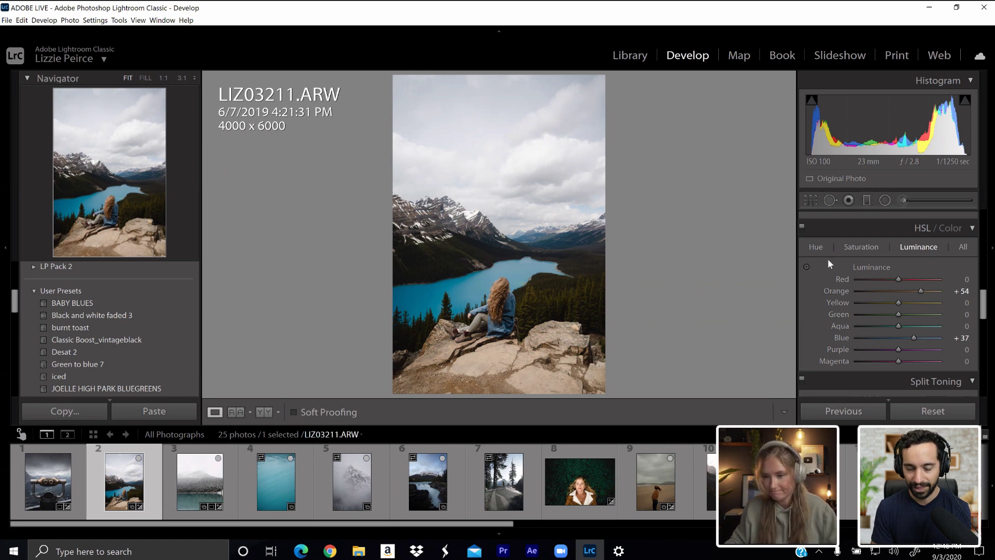
pyautogui.click(862, 249)
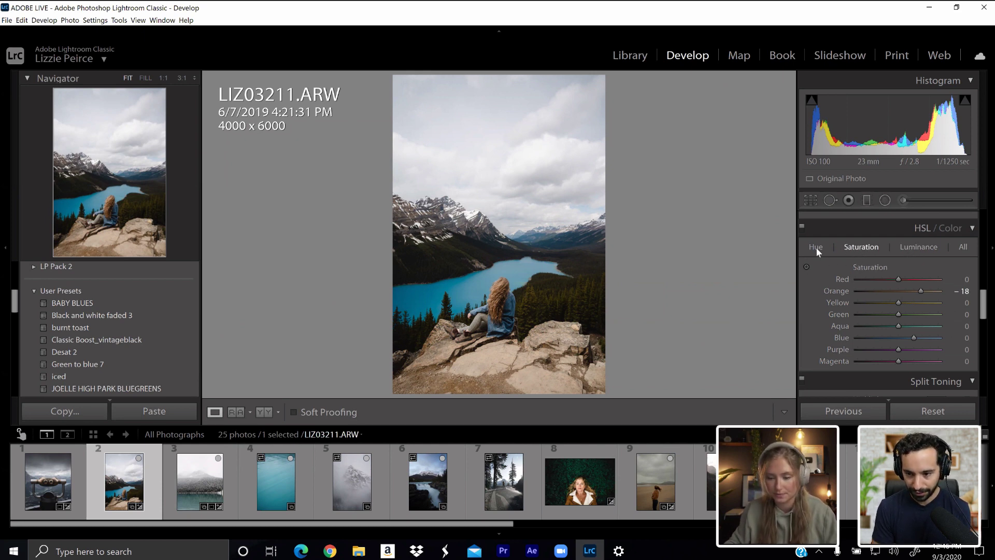
pyautogui.click(814, 247)
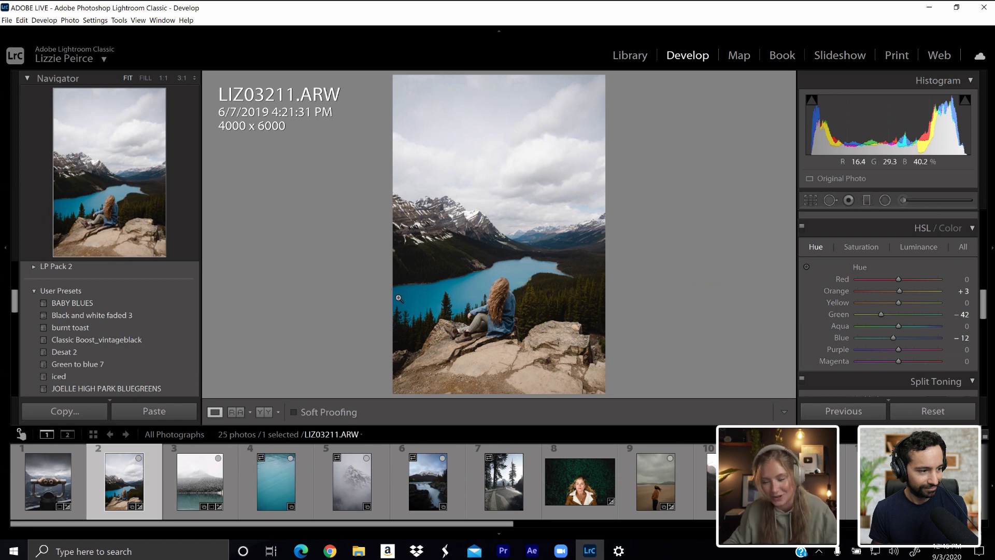
pyautogui.click(869, 247)
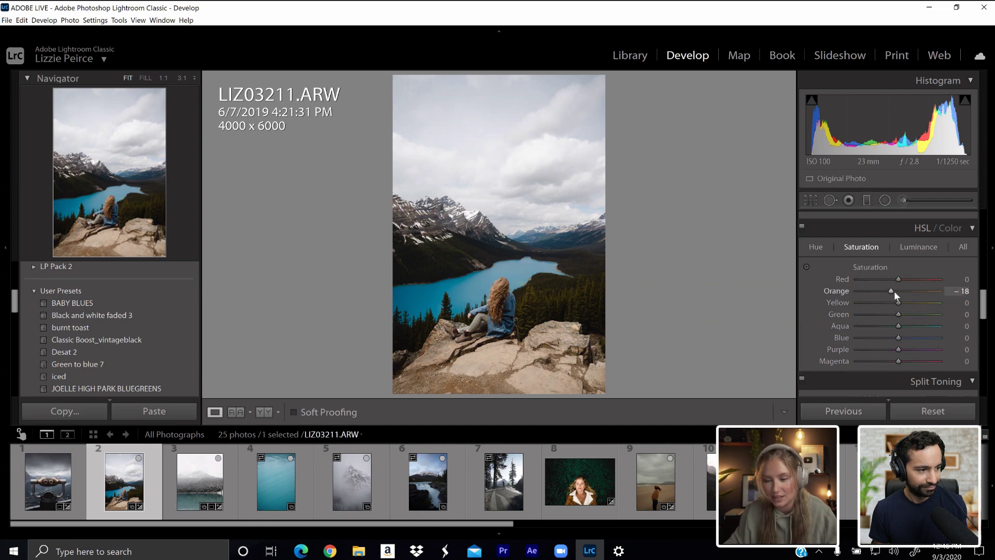
pyautogui.click(918, 246)
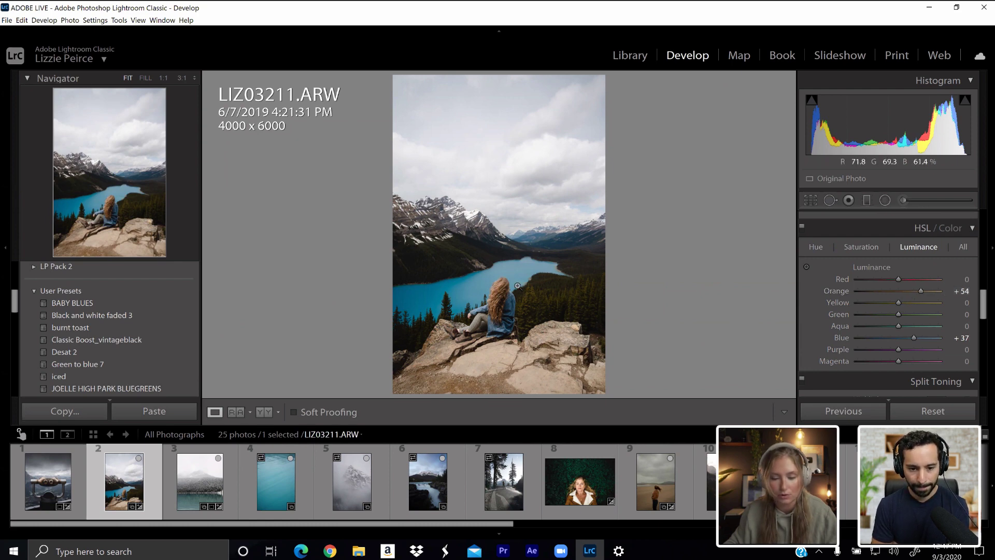
pyautogui.click(815, 247)
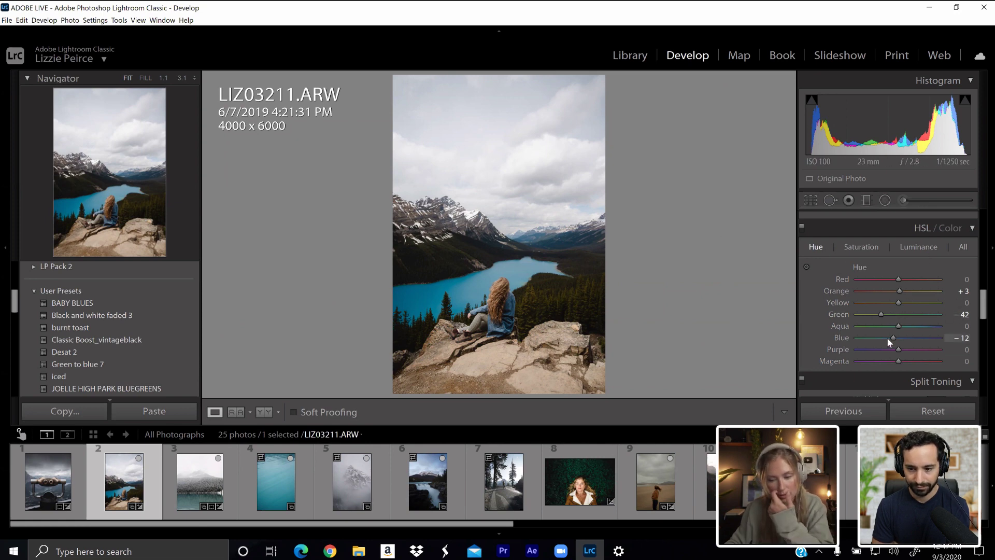
# - Reduce the Blue saturation to −20 in the HSL adjustments to mute the lake
pyautogui.click(863, 246)
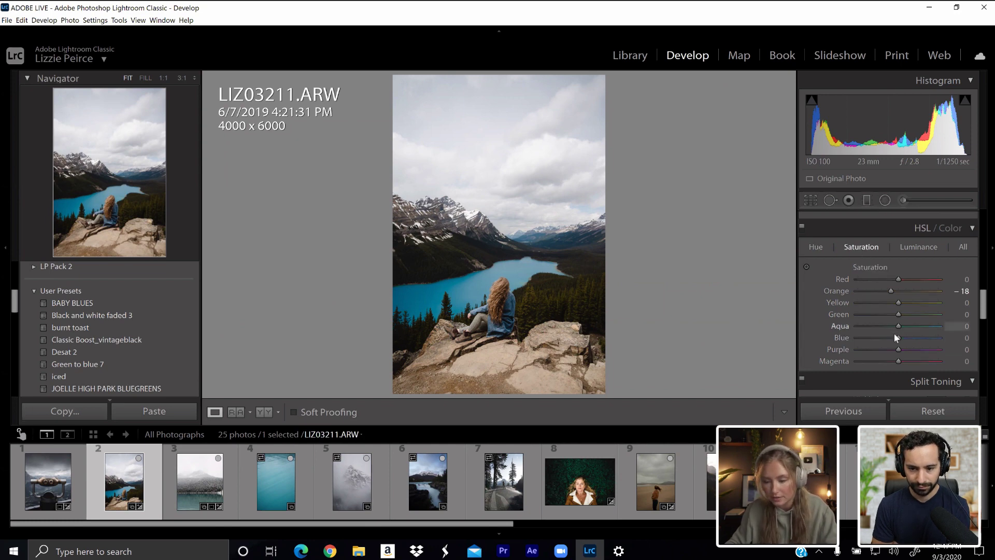
pyautogui.moveTo(898, 338)
pyautogui.mouseDown()
pyautogui.moveTo(940, 338)
pyautogui.moveTo(865, 338)
pyautogui.moveTo(901, 343)
pyautogui.moveTo(889, 349)
pyautogui.moveTo(899, 340)
pyautogui.mouseUp()
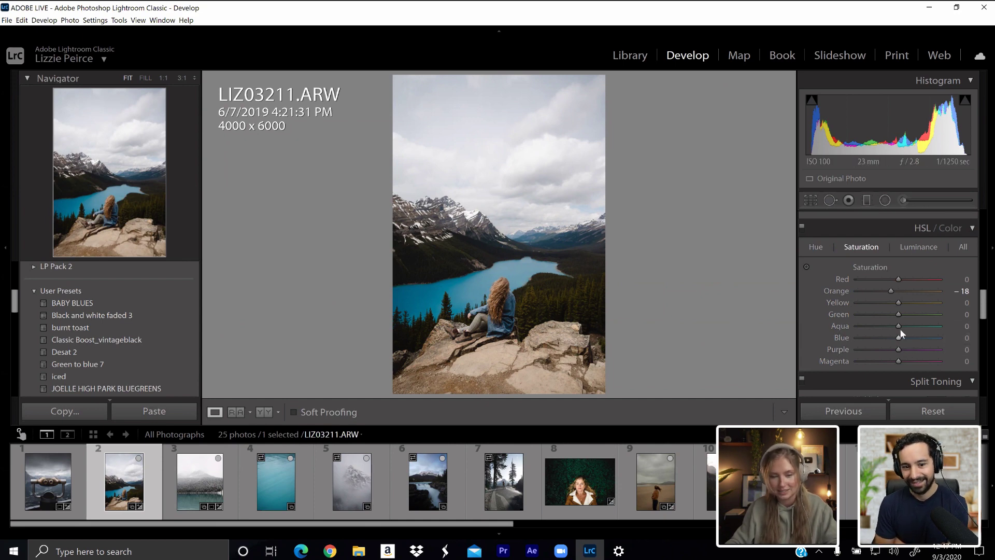
pyautogui.moveTo(898, 338); pyautogui.dragTo(891, 339)
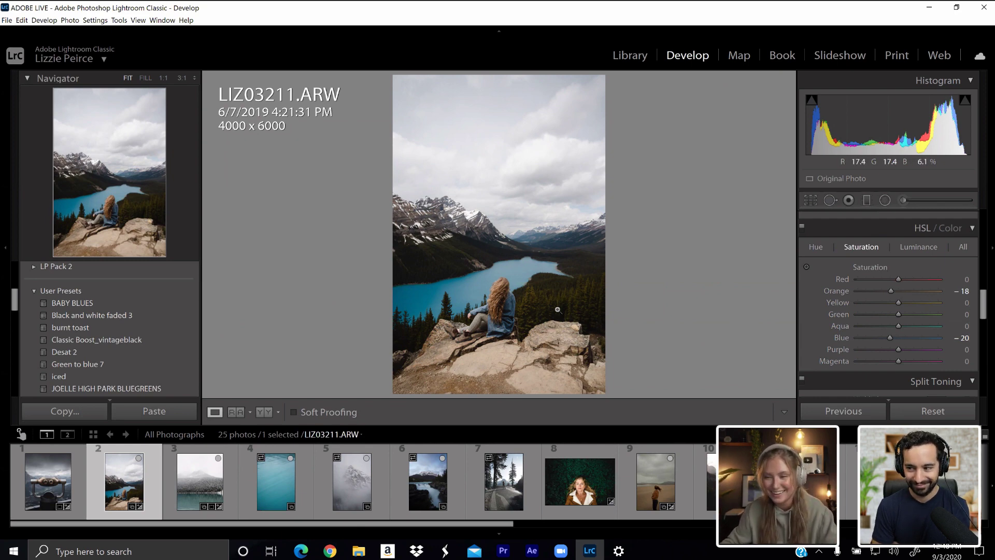
# - Shift the Green hue to −50 and raise the Green saturation slightly in the HSL adjustments
pyautogui.moveTo(984, 308); pyautogui.dragTo(984, 311)
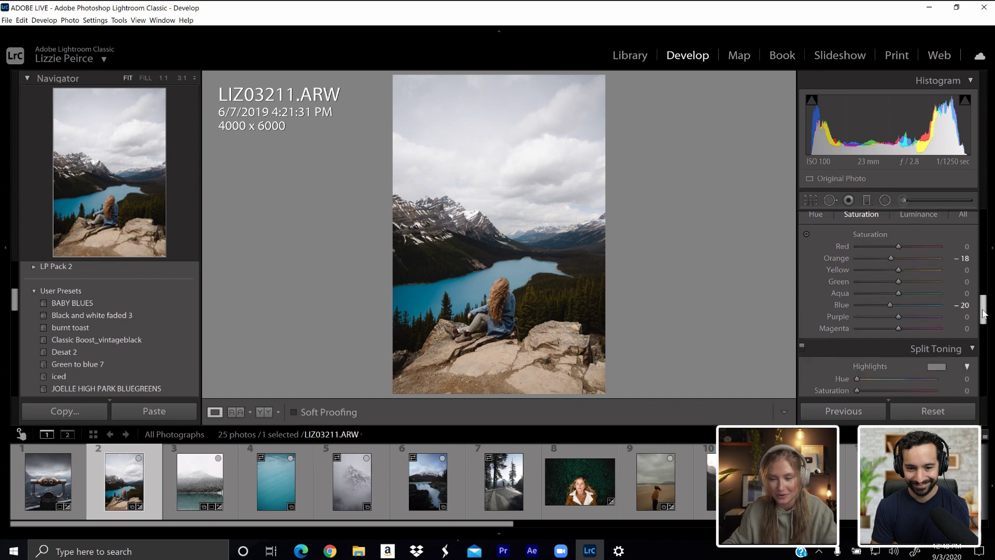
pyautogui.scroll(1, 907, 275)
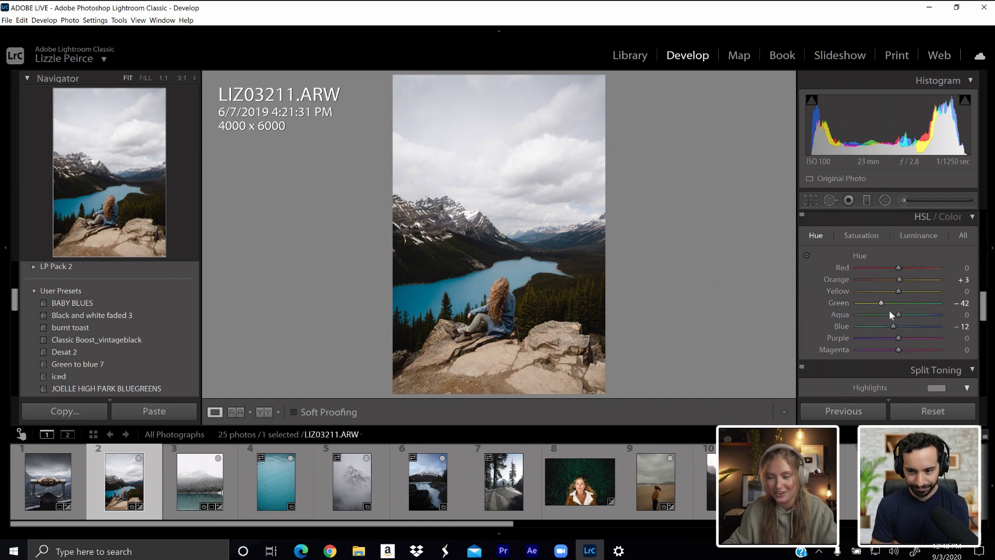
pyautogui.moveTo(882, 304); pyautogui.dragTo(878, 306)
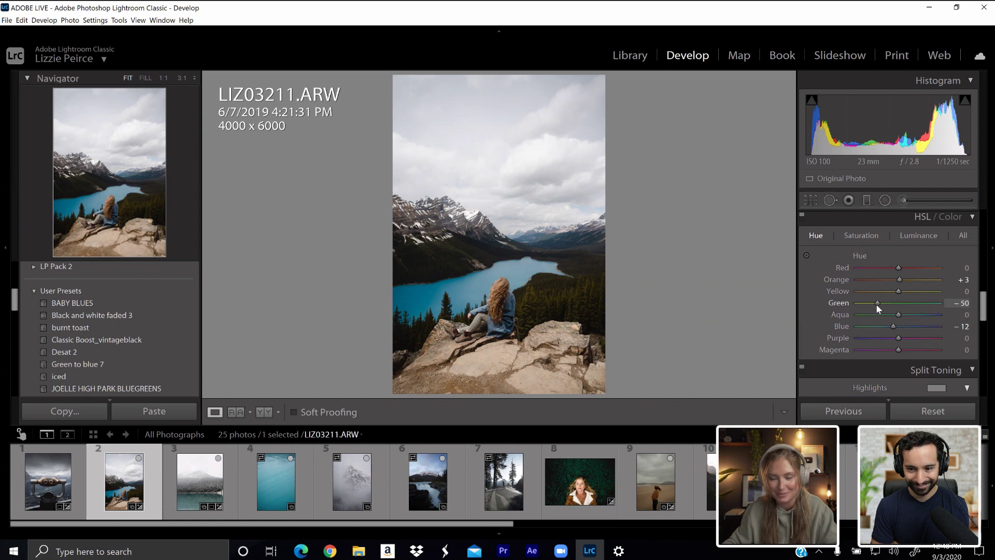
pyautogui.click(862, 235)
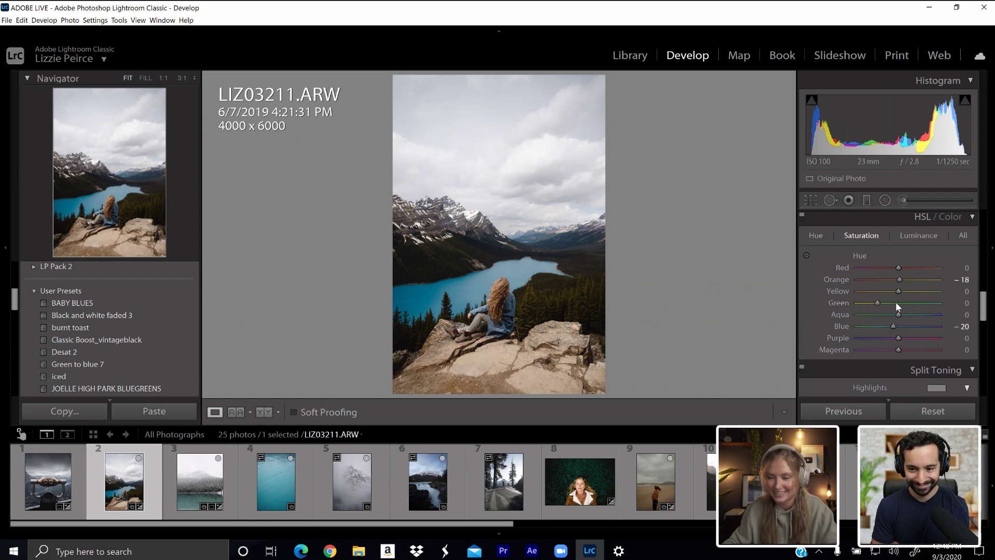
pyautogui.moveTo(900, 302)
pyautogui.mouseDown()
pyautogui.moveTo(914, 303)
pyautogui.moveTo(909, 295)
pyautogui.moveTo(890, 303)
pyautogui.moveTo(905, 303)
pyautogui.mouseUp()
# - Raise the Green luminance to +24 to brighten the trees
pyautogui.click(911, 234)
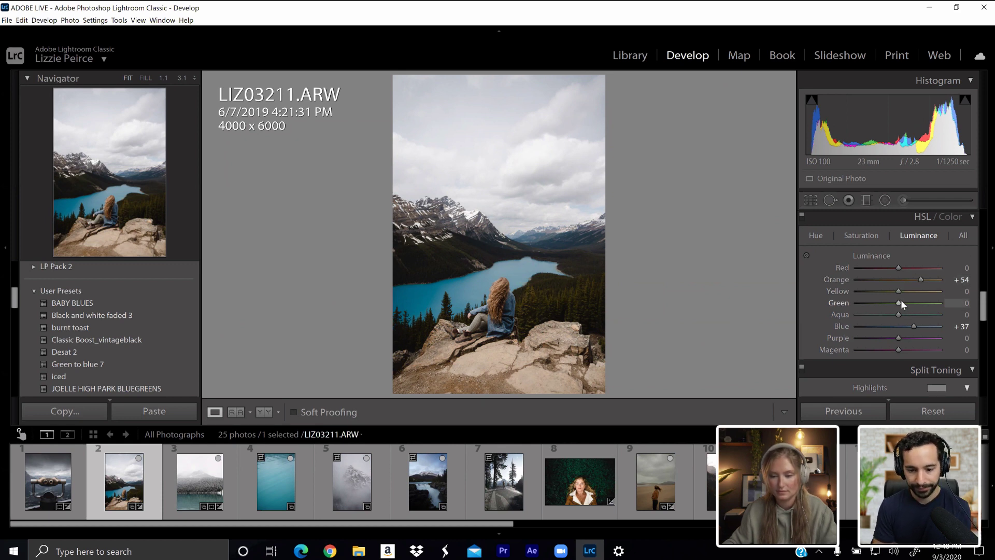
pyautogui.moveTo(901, 301)
pyautogui.mouseDown()
pyautogui.moveTo(944, 304)
pyautogui.moveTo(912, 305)
pyautogui.mouseUp()
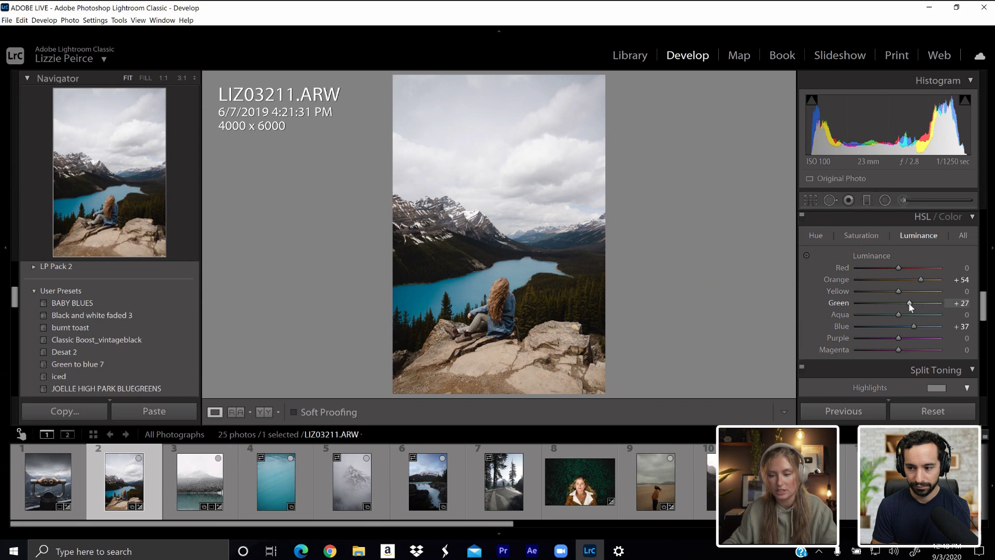
pyautogui.moveTo(907, 305); pyautogui.dragTo(907, 304)
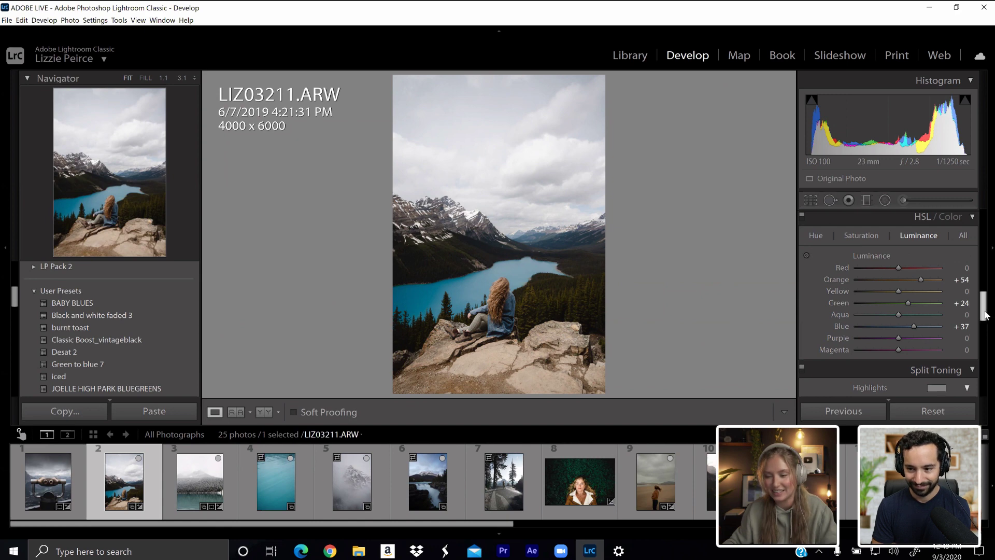
# - Centre the sharpening detail preview on the seated woman's hair
pyautogui.scroll(-1, 985, 309)
pyautogui.scroll(2, 986, 309)
pyautogui.moveTo(984, 306)
pyautogui.mouseDown()
pyautogui.moveTo(984, 314)
pyautogui.moveTo(983, 292)
pyautogui.moveTo(987, 303)
pyautogui.mouseUp()
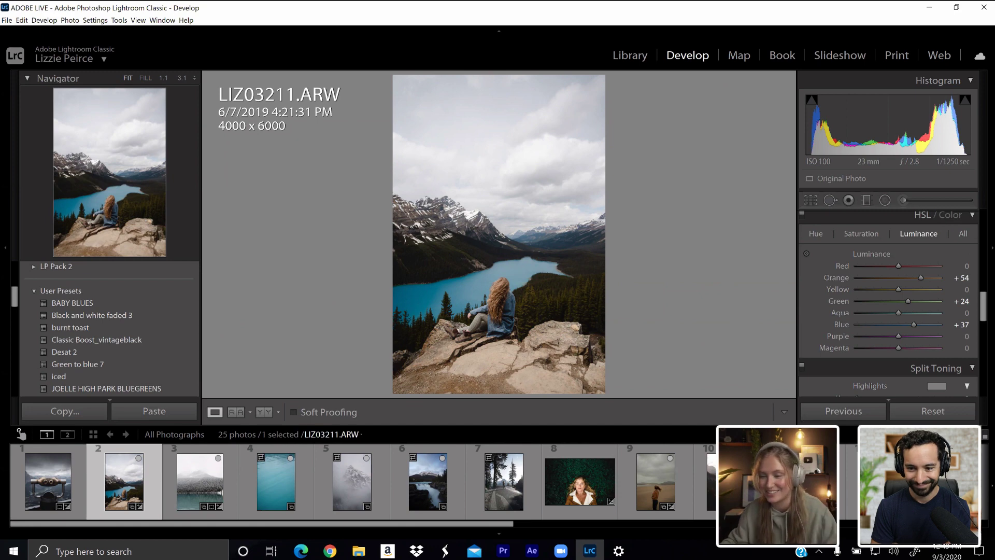
pyautogui.moveTo(985, 312); pyautogui.dragTo(989, 356)
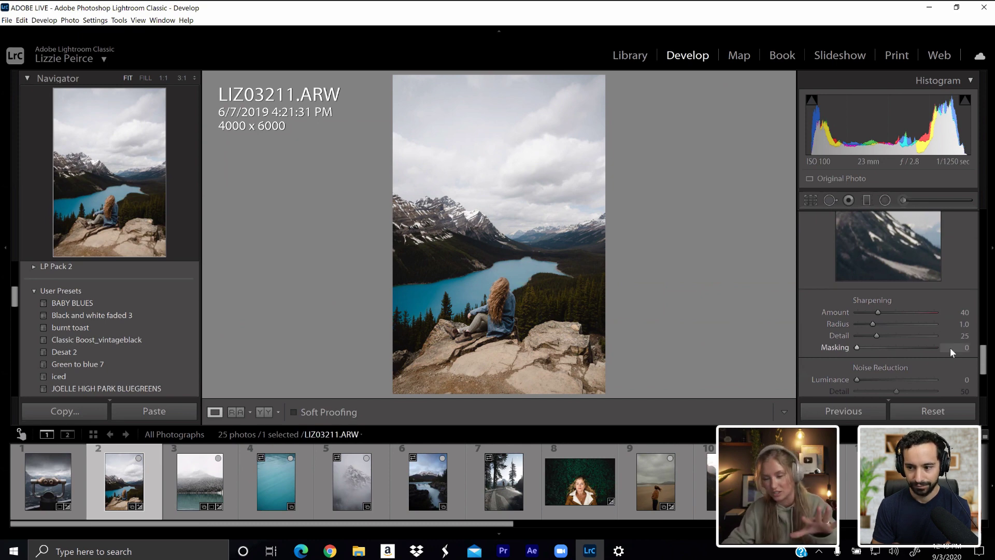
pyautogui.moveTo(981, 360); pyautogui.dragTo(979, 351)
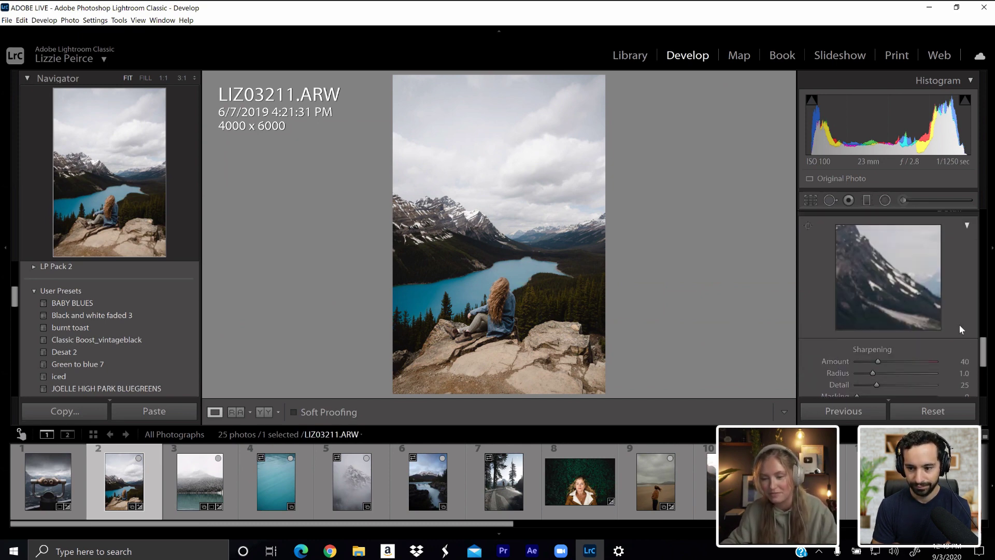
pyautogui.click(808, 225)
pyautogui.click(499, 294)
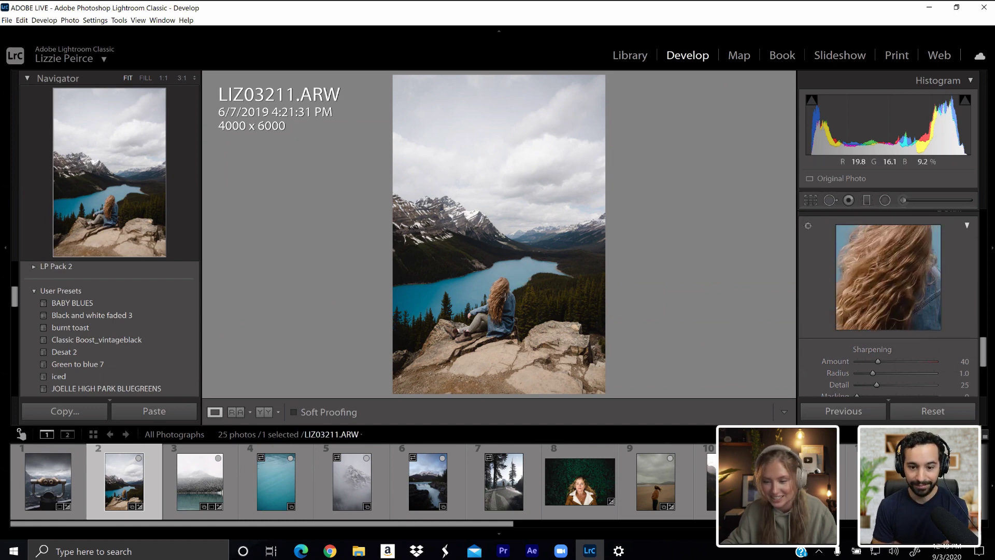
# - Set Sharpening to Amount 37, Radius 0.9 and Detail 10, and set Noise Reduction Luminance to 10
pyautogui.moveTo(878, 361); pyautogui.dragTo(865, 387)
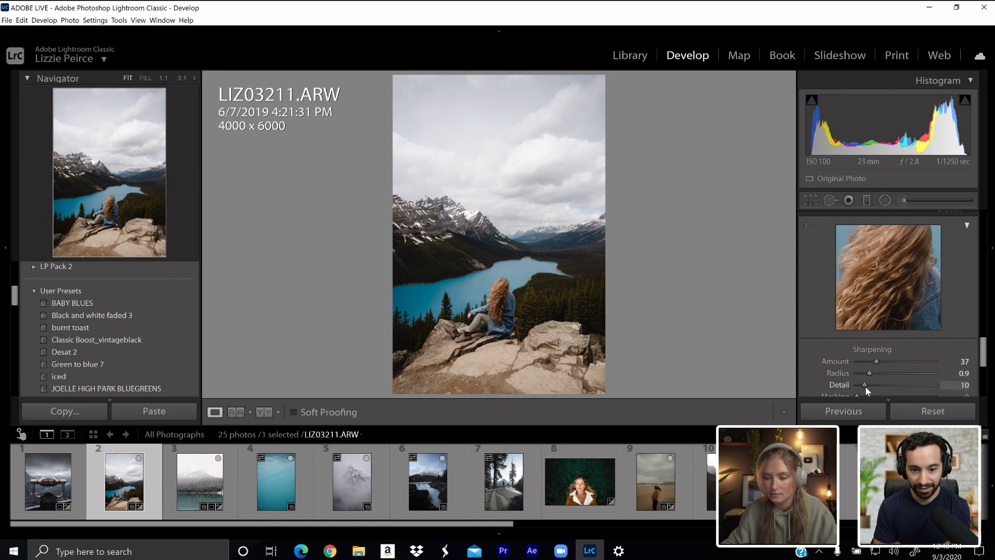
pyautogui.moveTo(985, 359); pyautogui.dragTo(986, 367)
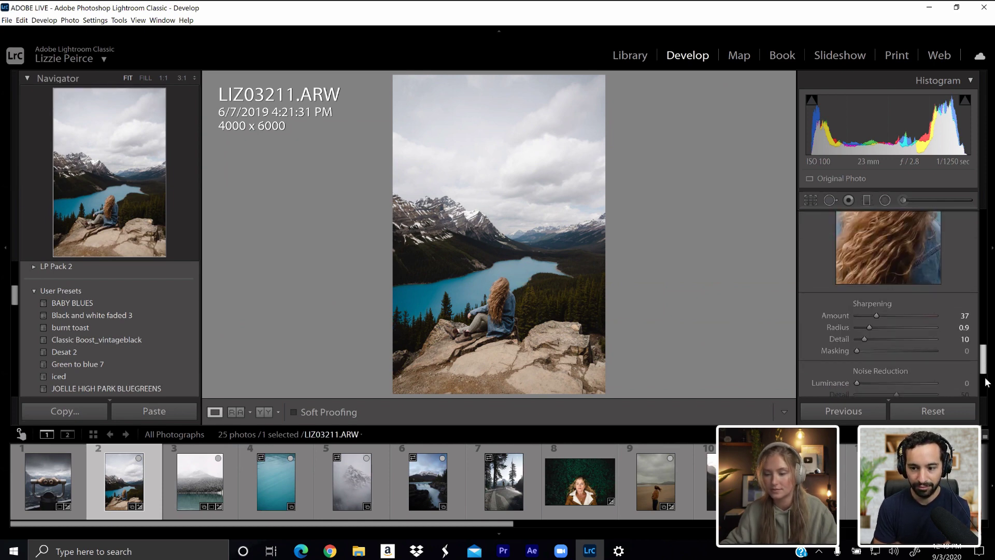
pyautogui.scroll(-1, 806, 350)
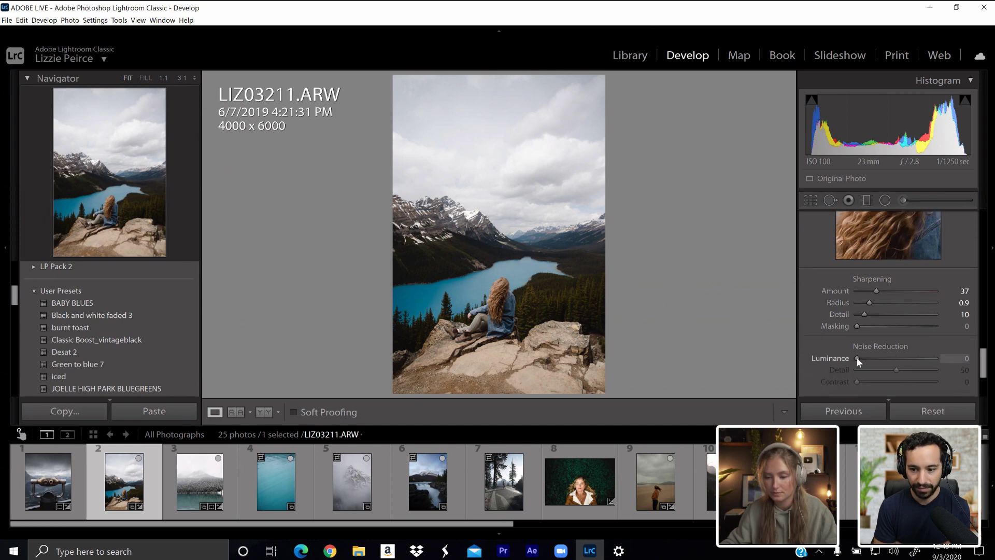
pyautogui.moveTo(856, 358); pyautogui.dragTo(866, 362)
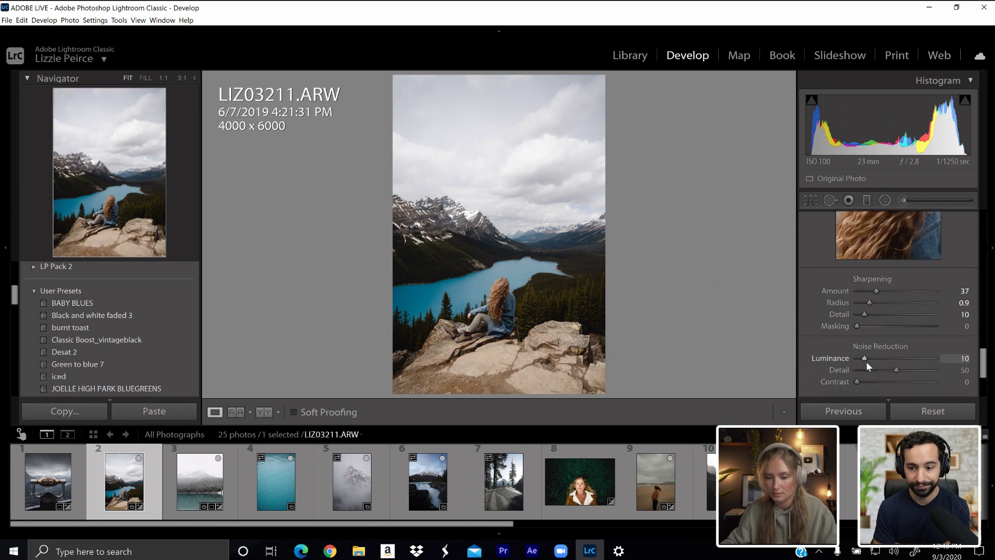
# - Add a graduated filter running straight down from the photo's upper edge to the lake's far shore
pyautogui.moveTo(983, 363); pyautogui.dragTo(971, 224)
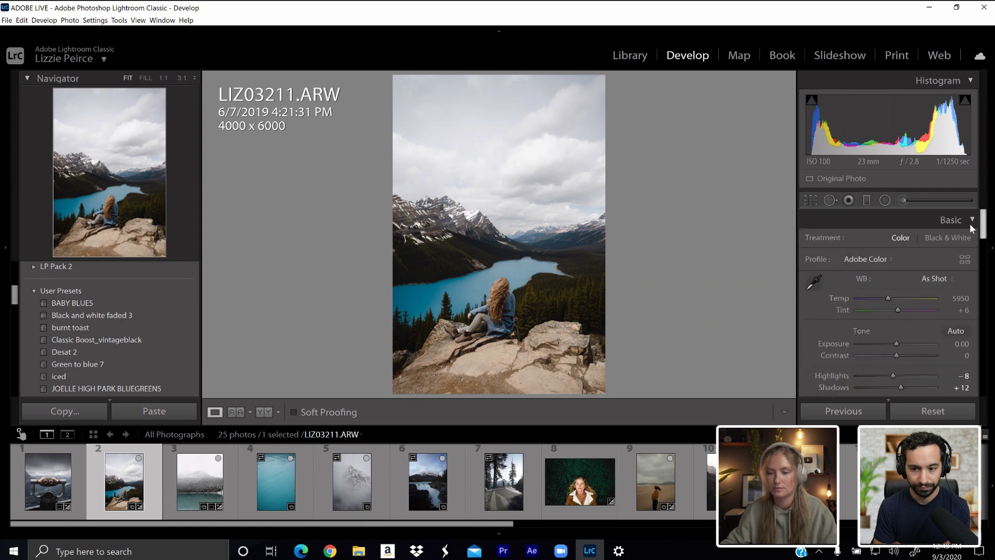
pyautogui.press('m')
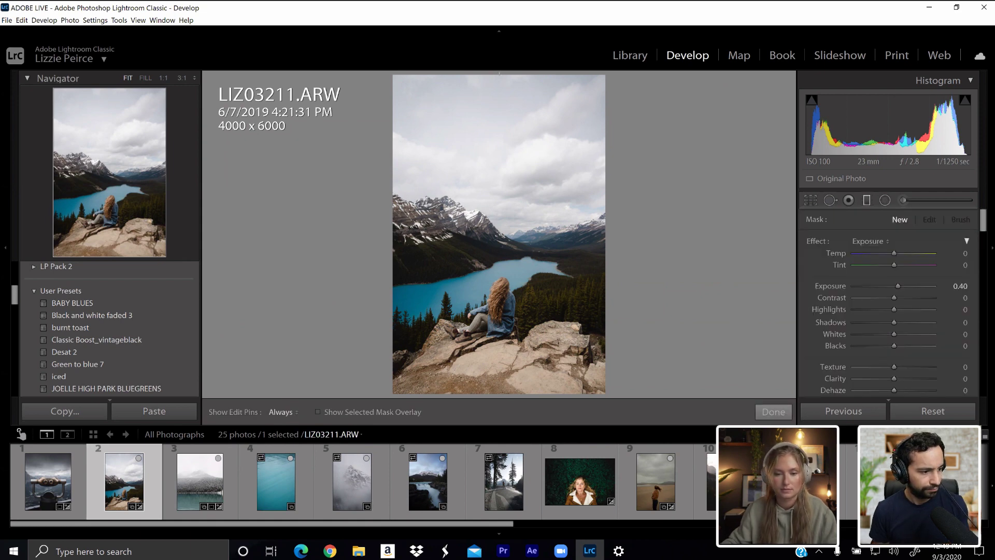
pyautogui.moveTo(500, 71); pyautogui.dragTo(500, 264)
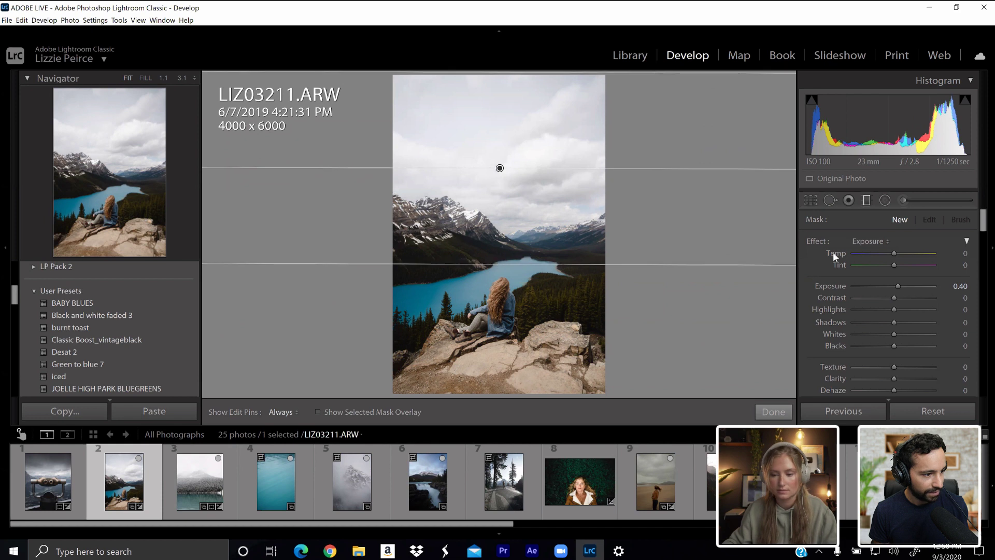
pyautogui.moveTo(900, 288); pyautogui.dragTo(882, 289)
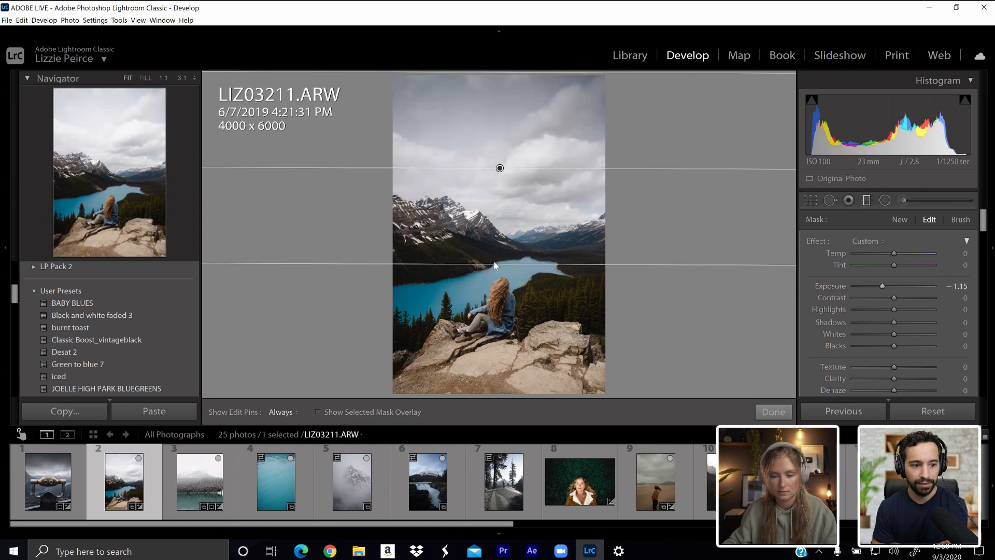
pyautogui.moveTo(494, 265); pyautogui.dragTo(492, 236)
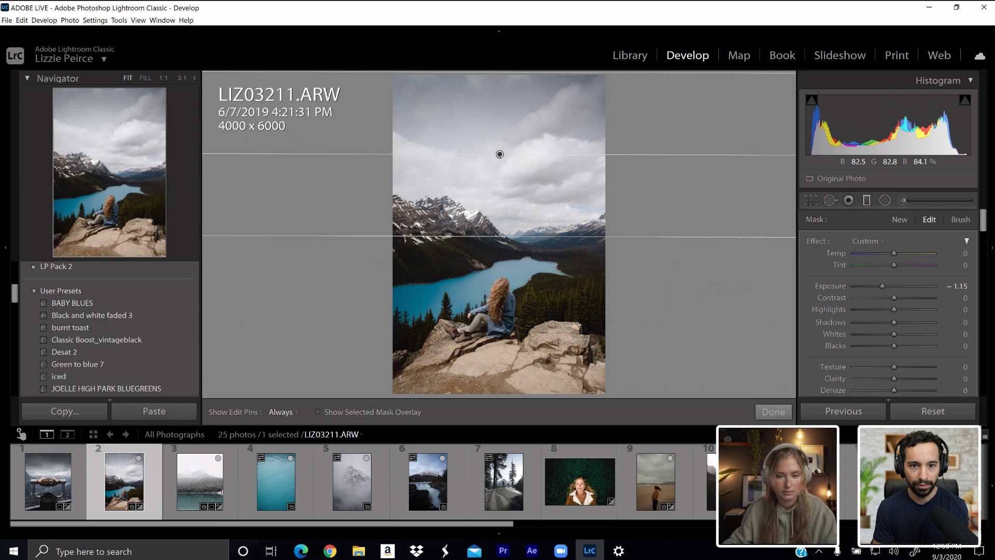
pyautogui.moveTo(500, 154); pyautogui.dragTo(501, 156)
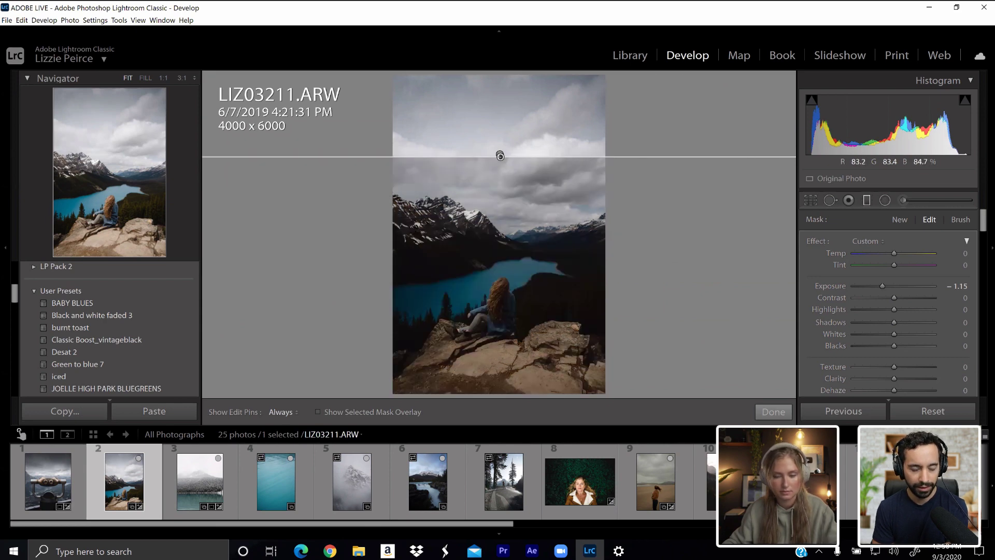
pyautogui.hotkey('ctrl', 'z')
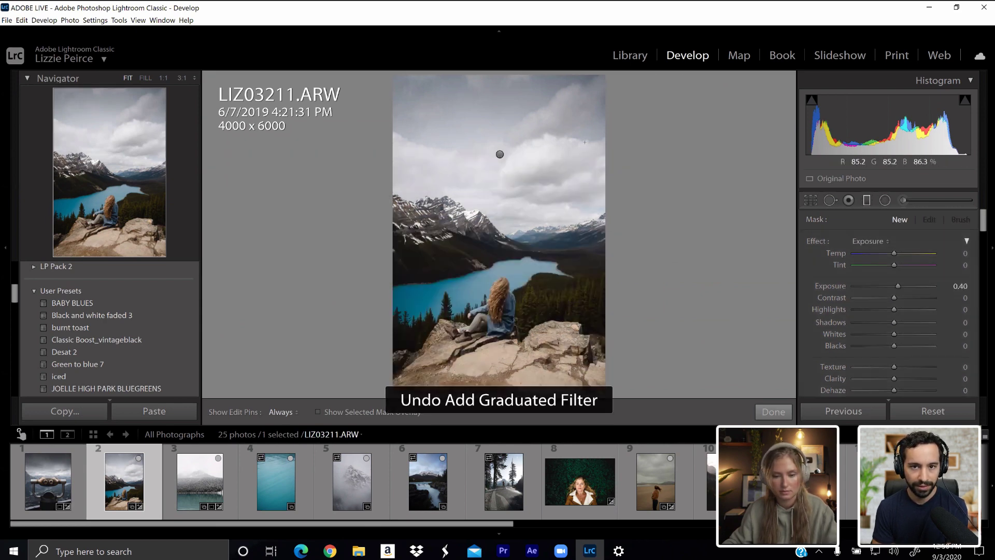
pyautogui.moveTo(888, 254); pyautogui.dragTo(882, 254)
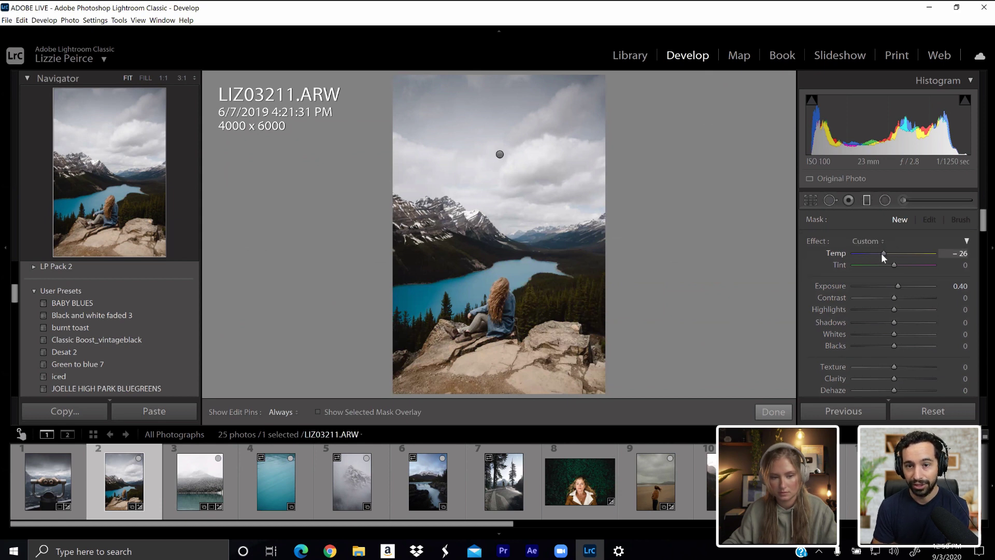
pyautogui.hotkey('ctrl', 'z')
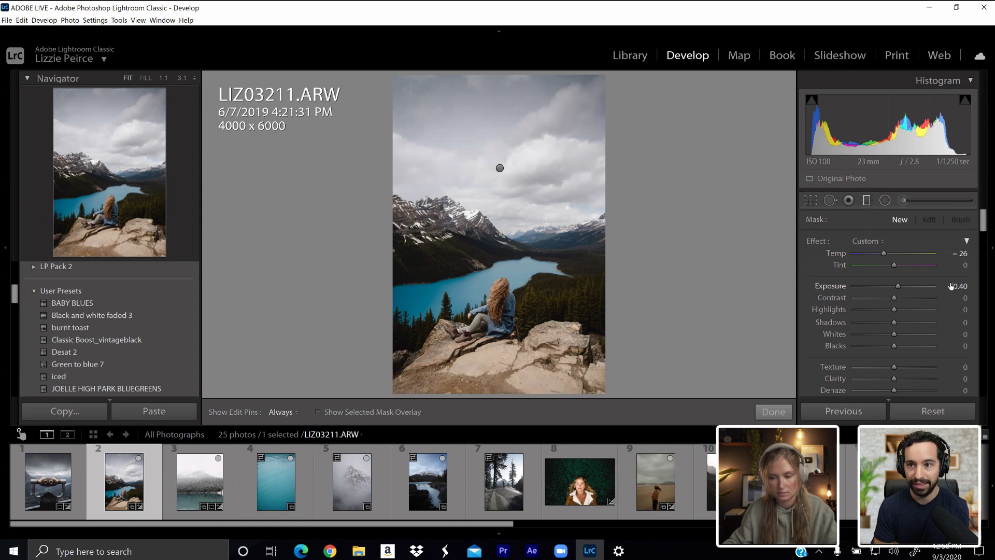
pyautogui.hotkey('ctrl', 'z')
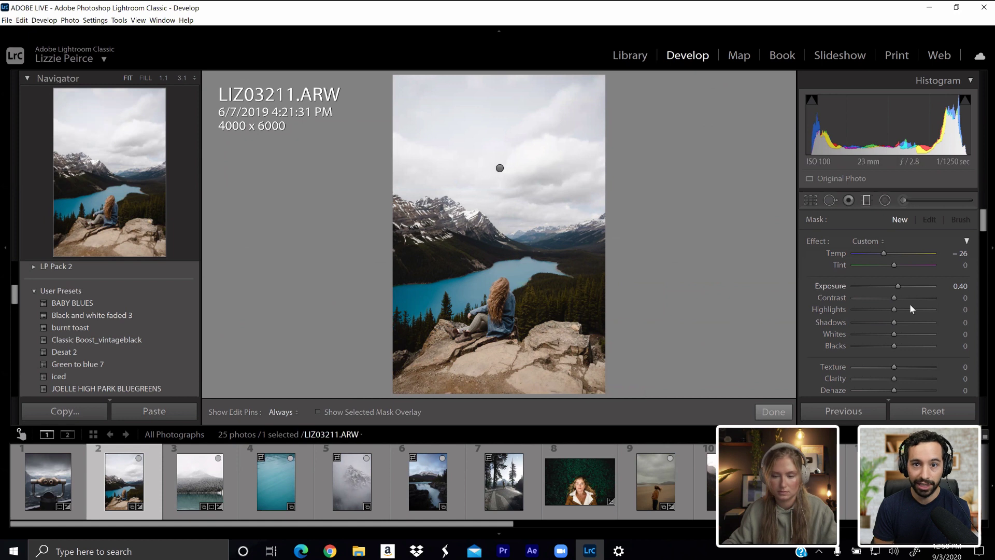
# - Select the sky's graduated filter and set its Exposure to -0.27
pyautogui.moveTo(897, 284); pyautogui.dragTo(887, 289)
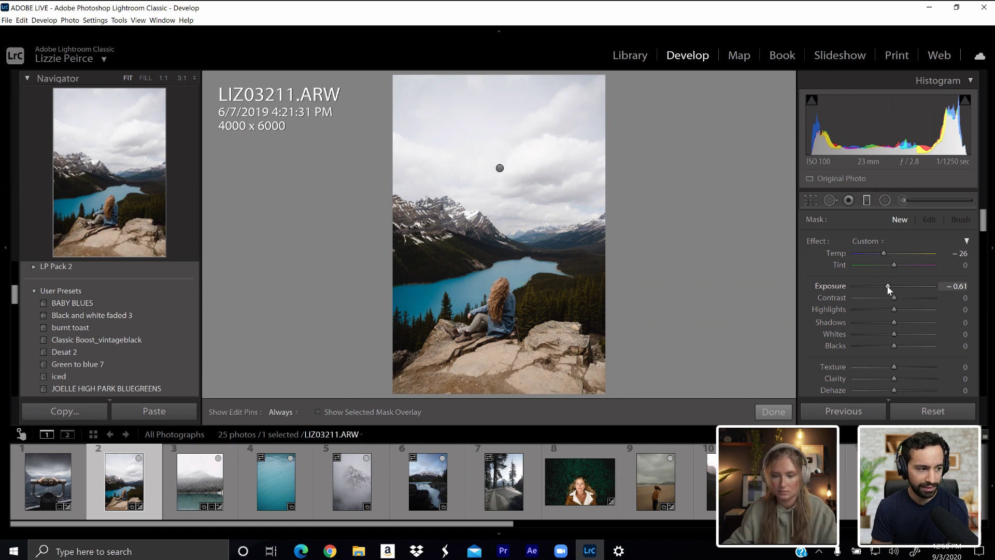
pyautogui.click(500, 168)
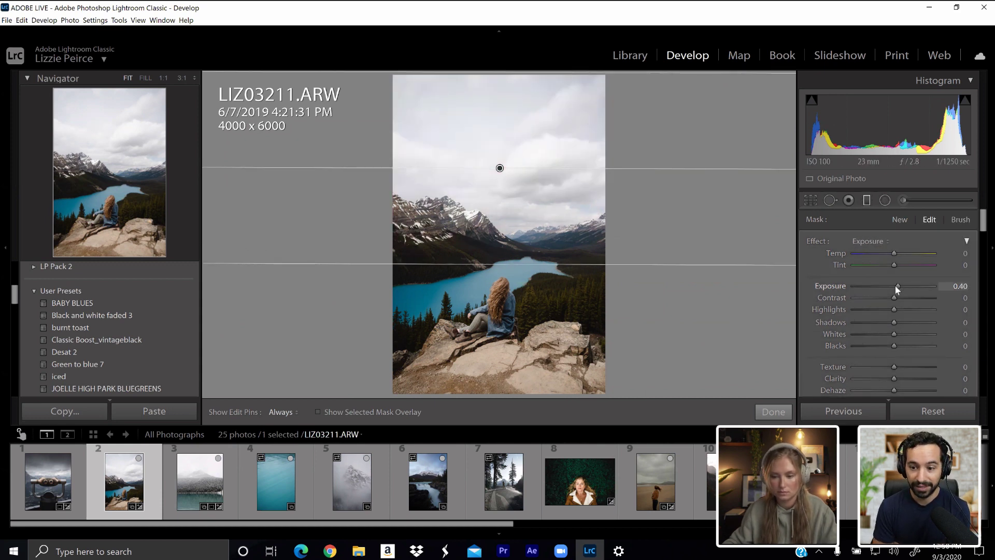
pyautogui.moveTo(895, 286)
pyautogui.mouseDown()
pyautogui.moveTo(884, 289)
pyautogui.moveTo(894, 288)
pyautogui.mouseUp()
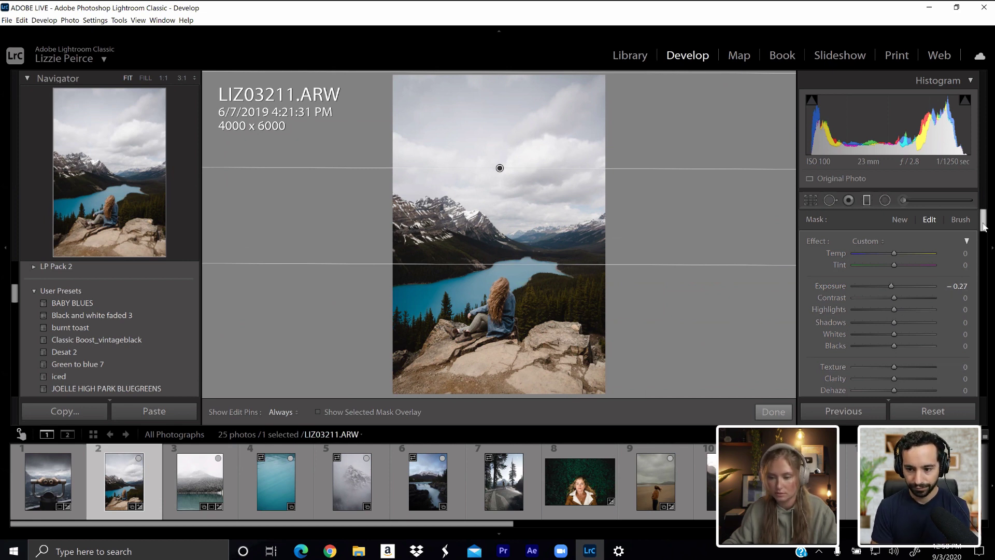
# - Set the graduated filter's Clarity to 27 to add definition to the clouds and mountains
pyautogui.moveTo(983, 223); pyautogui.dragTo(984, 228)
pyautogui.moveTo(892, 343); pyautogui.dragTo(882, 344)
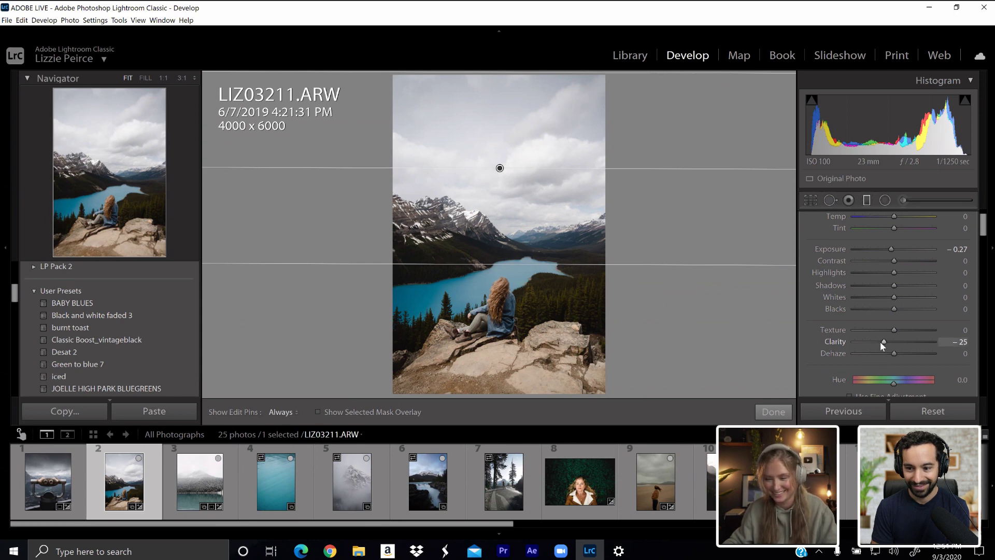
pyautogui.moveTo(879, 341); pyautogui.dragTo(910, 345)
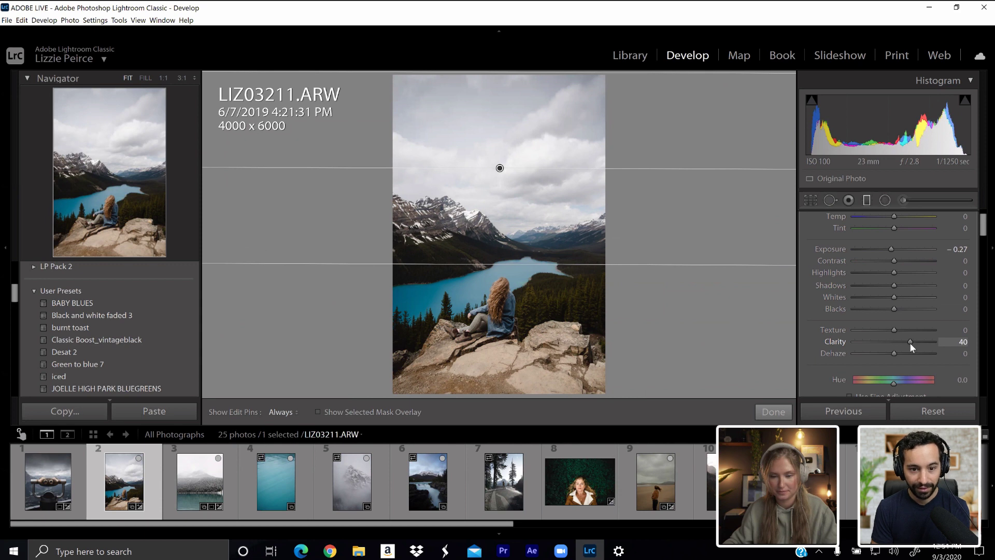
pyautogui.moveTo(909, 344); pyautogui.dragTo(908, 345)
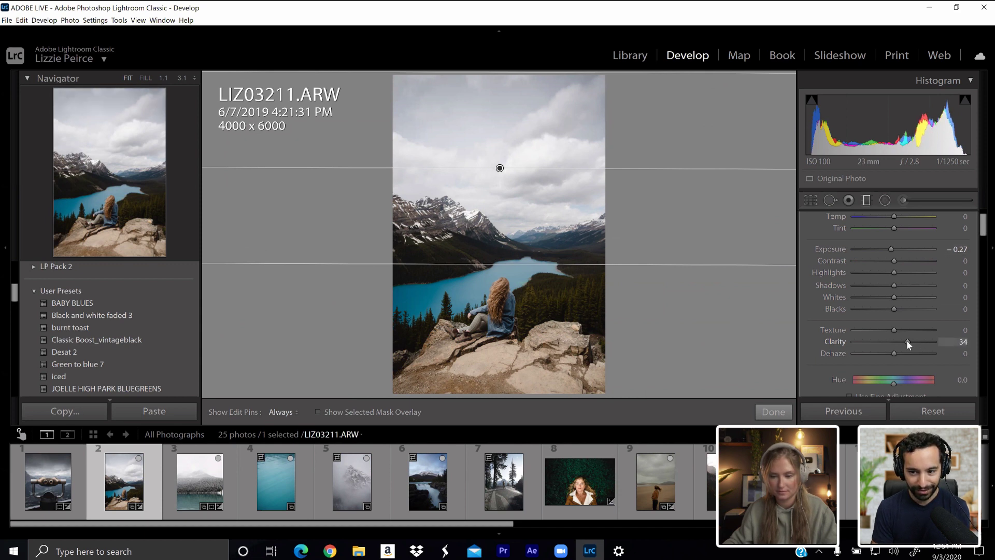
pyautogui.moveTo(907, 341); pyautogui.dragTo(904, 341)
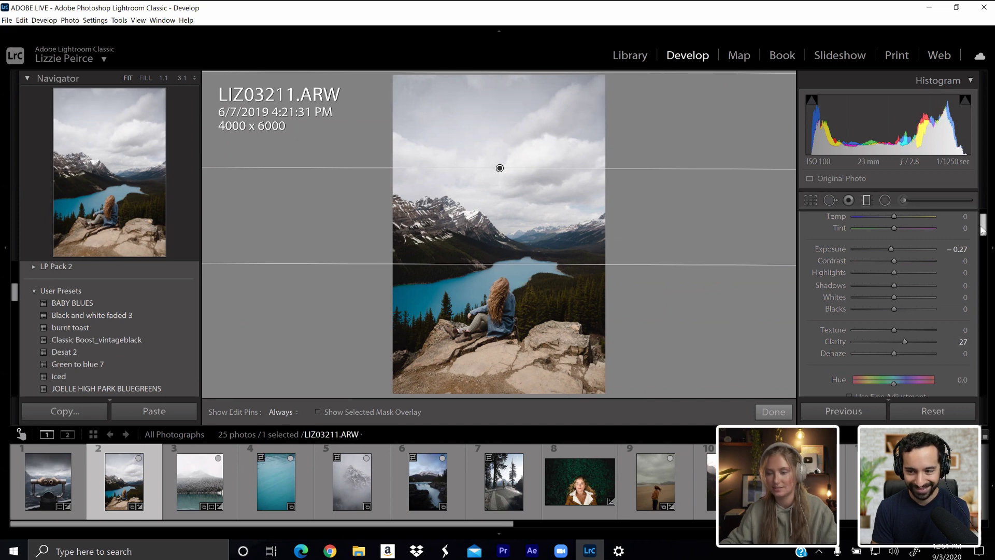
pyautogui.scroll(1, 988, 212)
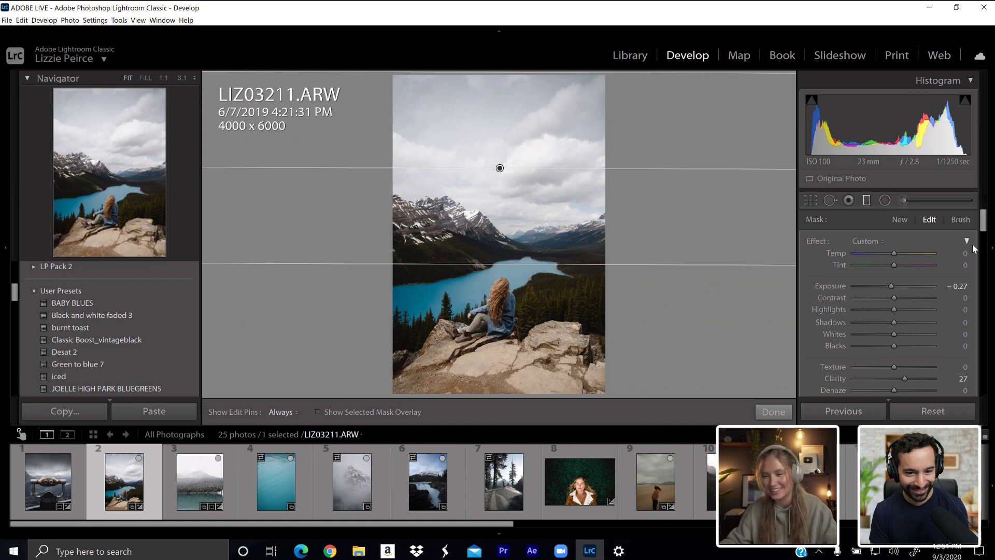
pyautogui.moveTo(988, 224); pyautogui.dragTo(988, 238)
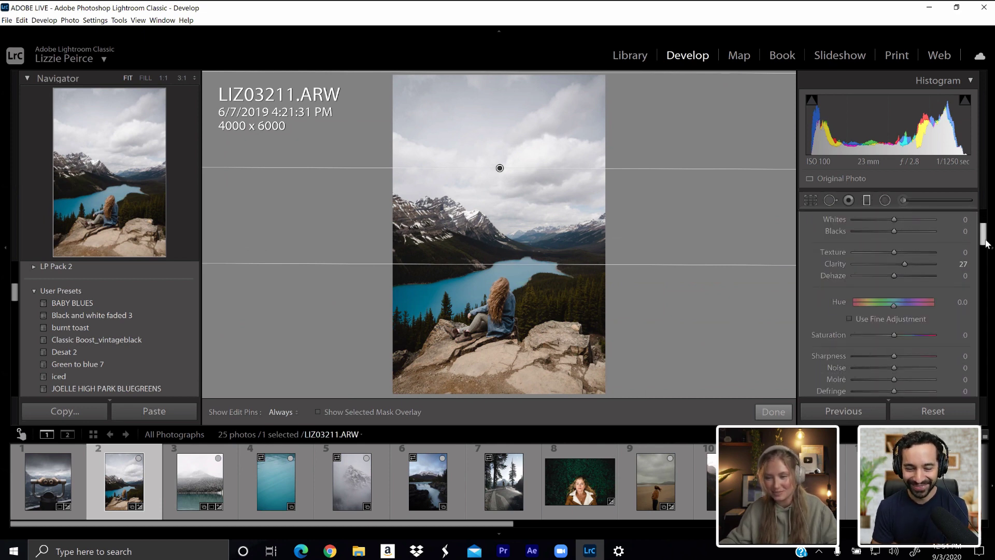
pyautogui.moveTo(987, 243); pyautogui.dragTo(987, 215)
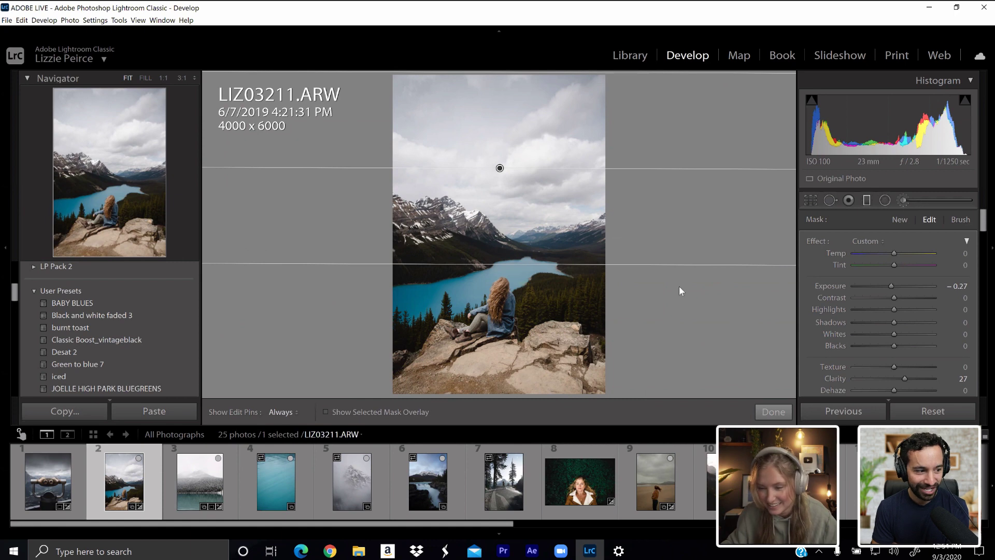
pyautogui.press('Escape')
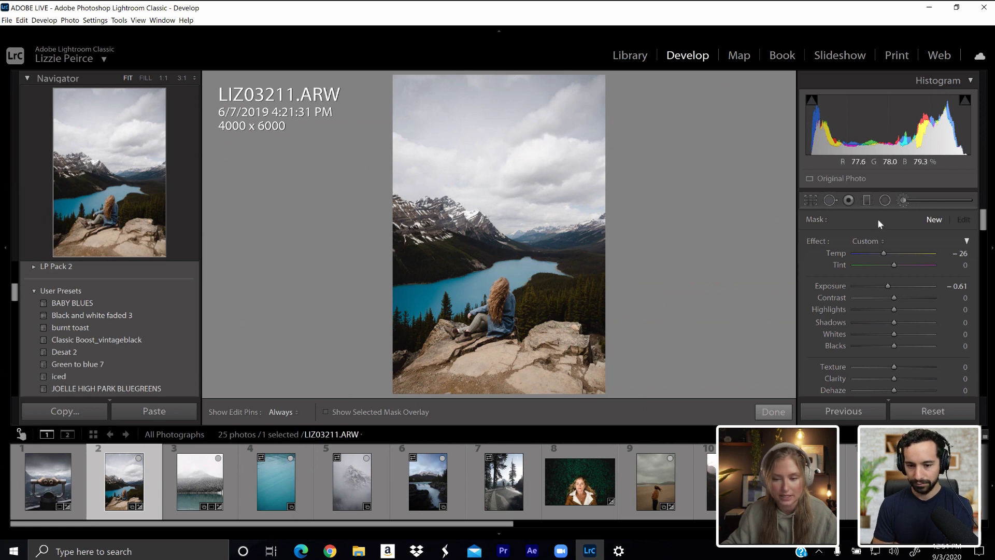
pyautogui.click(864, 203)
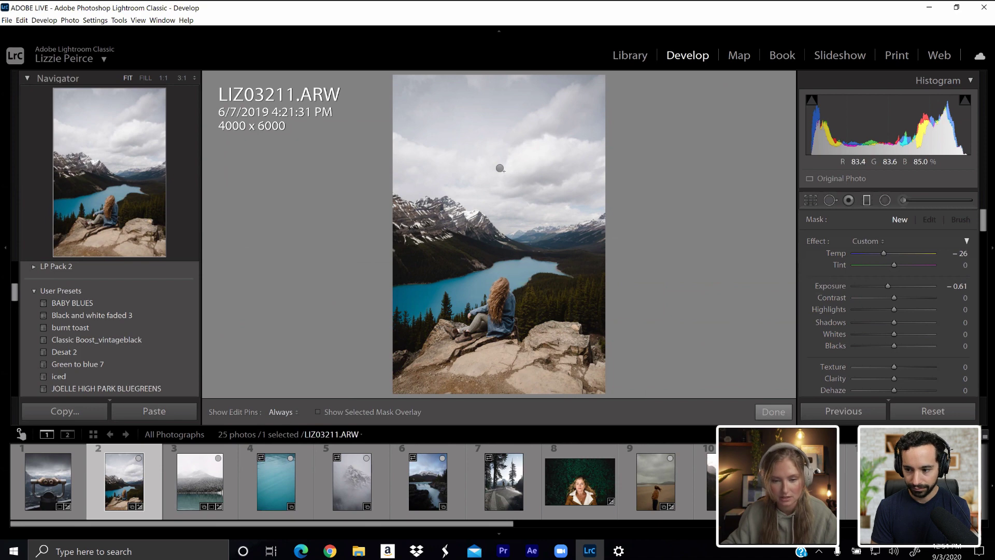
pyautogui.click(499, 168)
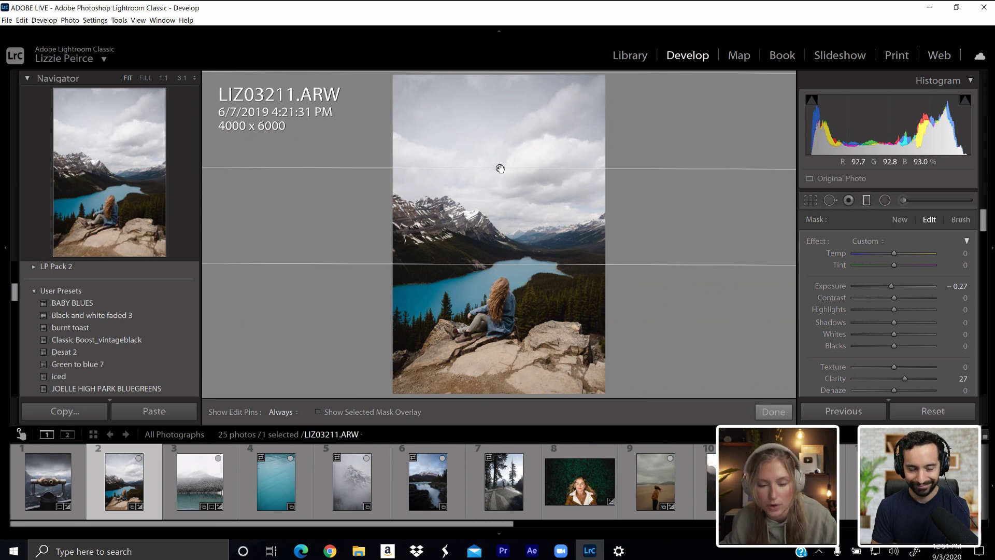
pyautogui.moveTo(983, 230); pyautogui.dragTo(983, 240)
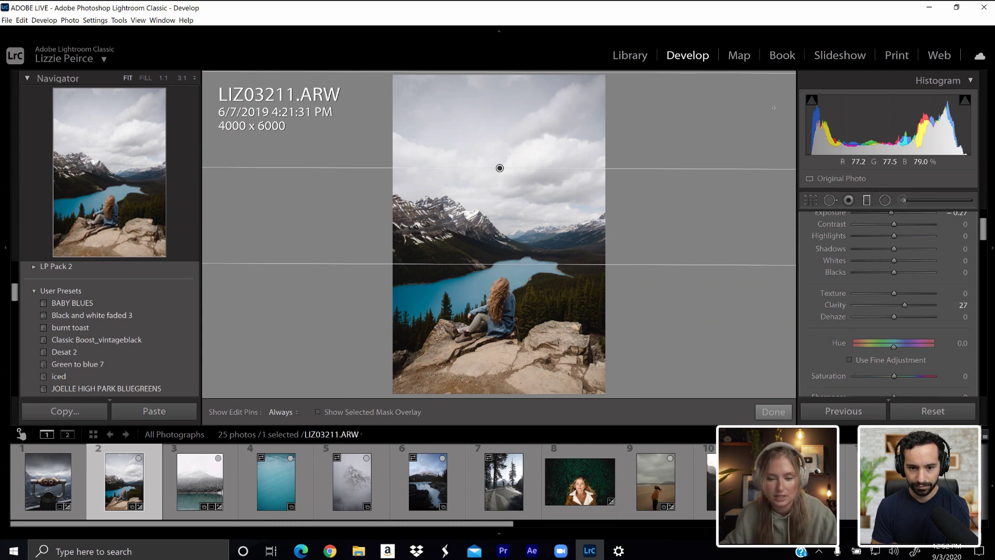
pyautogui.moveTo(987, 228); pyautogui.dragTo(987, 221)
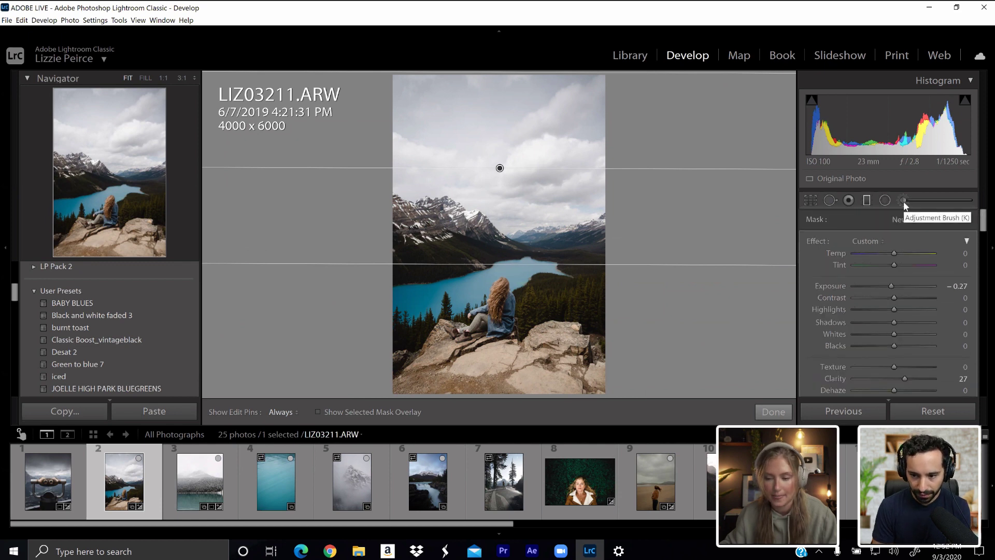
pyautogui.click(904, 202)
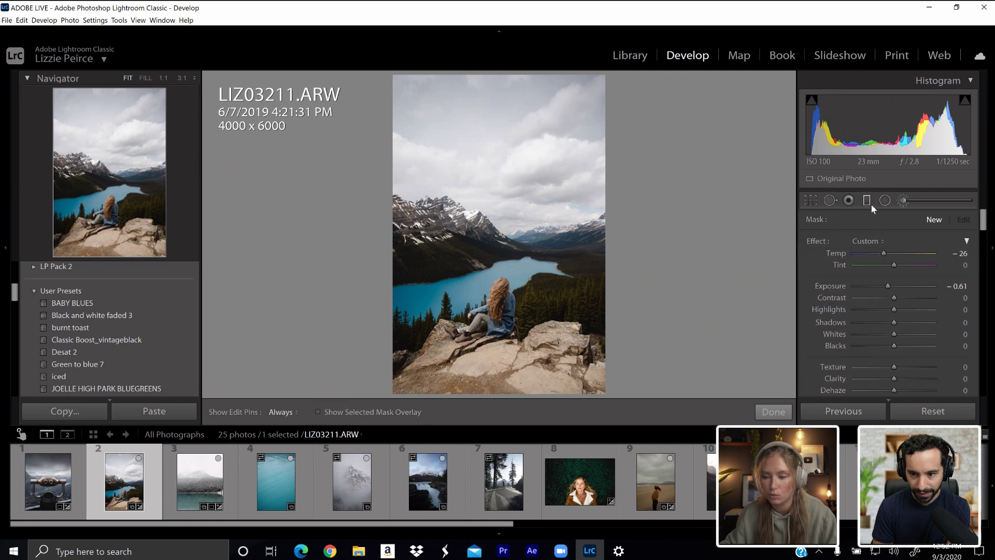
# - Compare the photo with the graduated filter switched off and on, leaving it on
pyautogui.click(904, 201)
pyautogui.moveTo(984, 220); pyautogui.dragTo(986, 244)
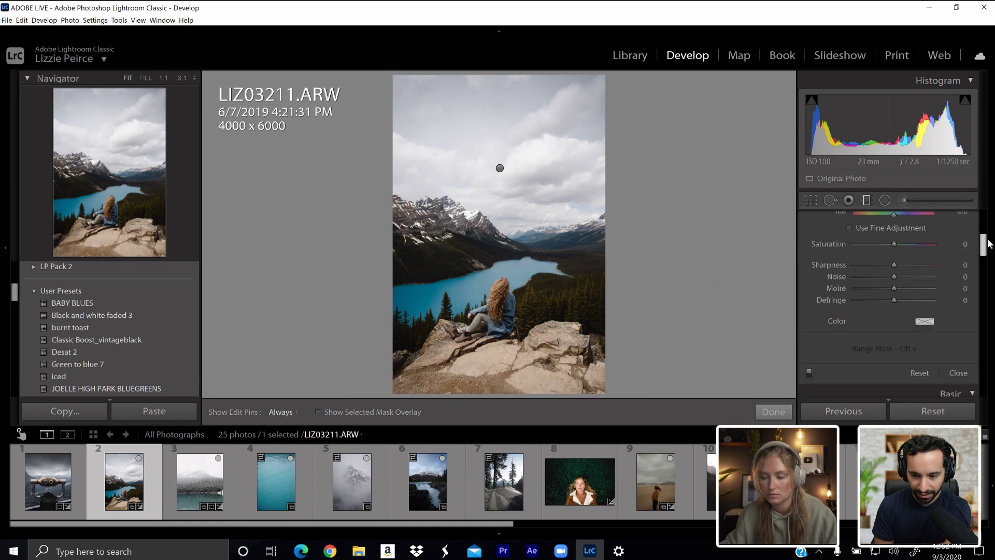
pyautogui.click(809, 372)
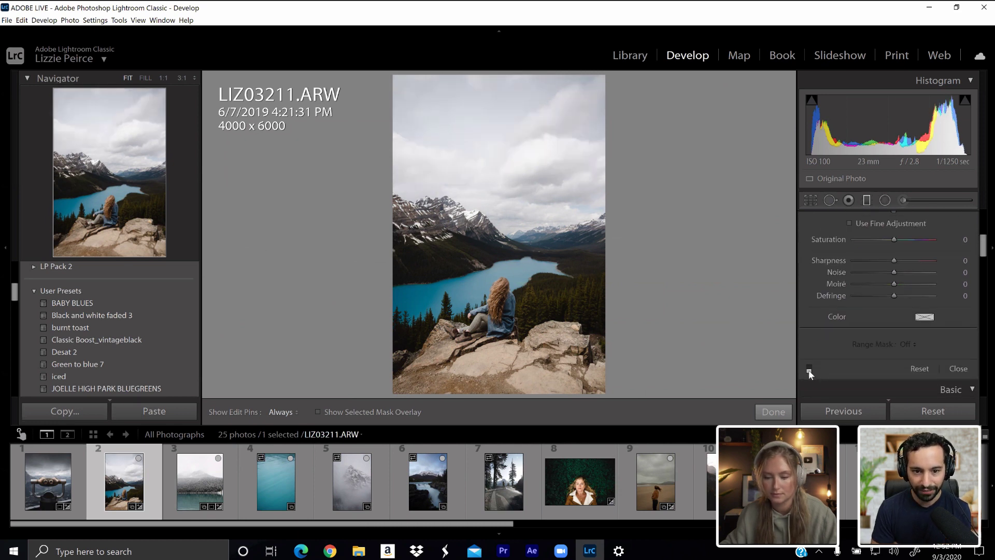
pyautogui.click(809, 370)
pyautogui.click(809, 370)
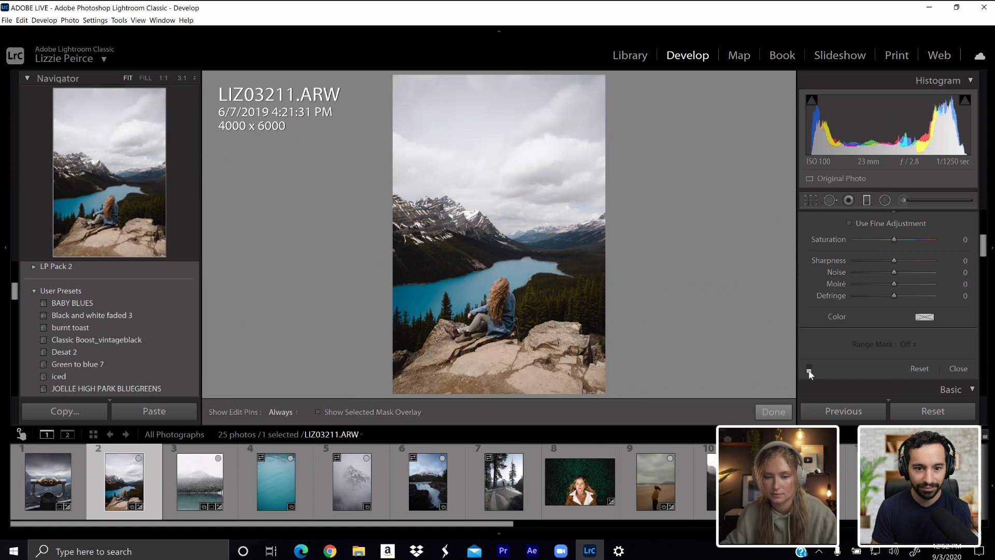
pyautogui.click(809, 370)
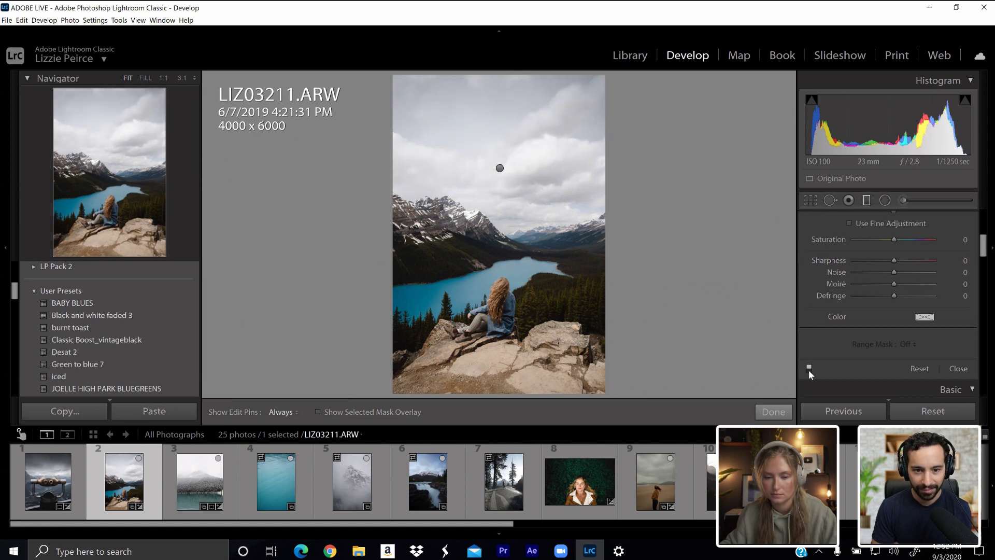
pyautogui.click(808, 370)
pyautogui.click(808, 370)
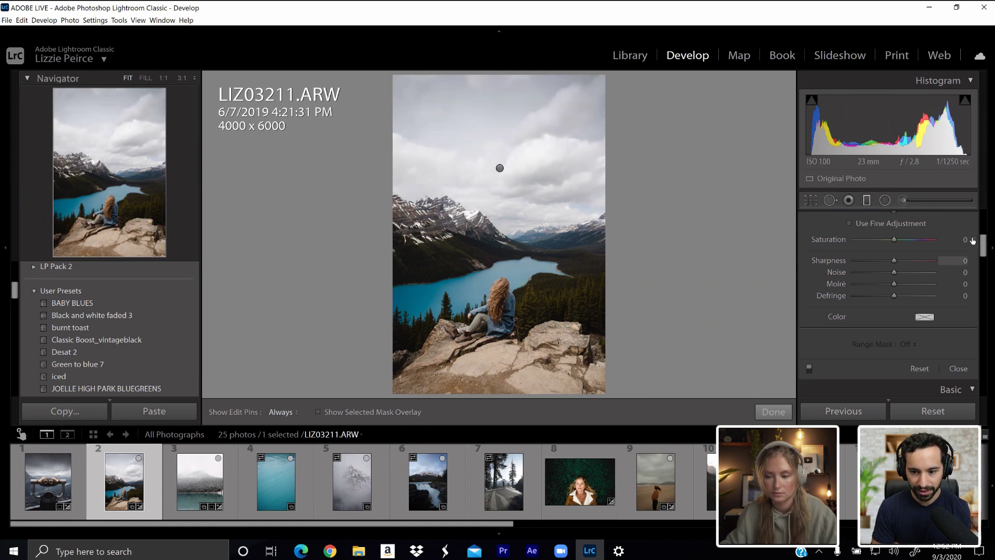
pyautogui.moveTo(983, 251); pyautogui.dragTo(962, 220)
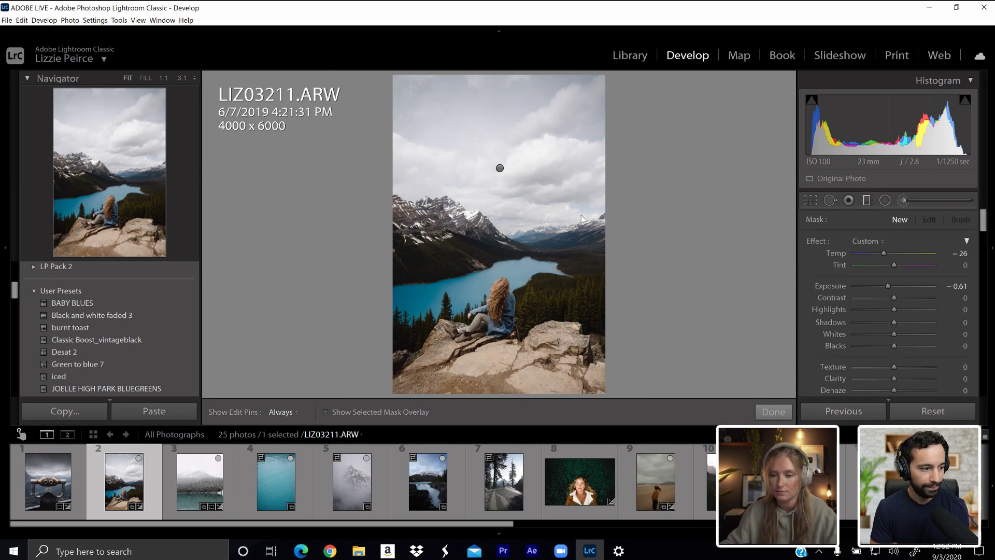
# - Paint an Adjustment Brush mask over the seated woman, covering her hair, jacket, legs and shoes
pyautogui.press('Delete')
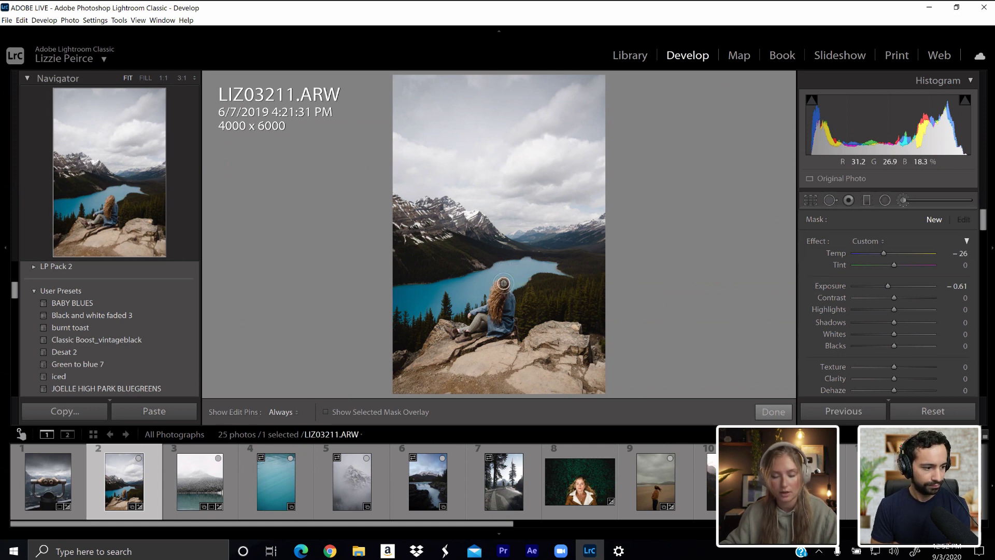
pyautogui.press('h')
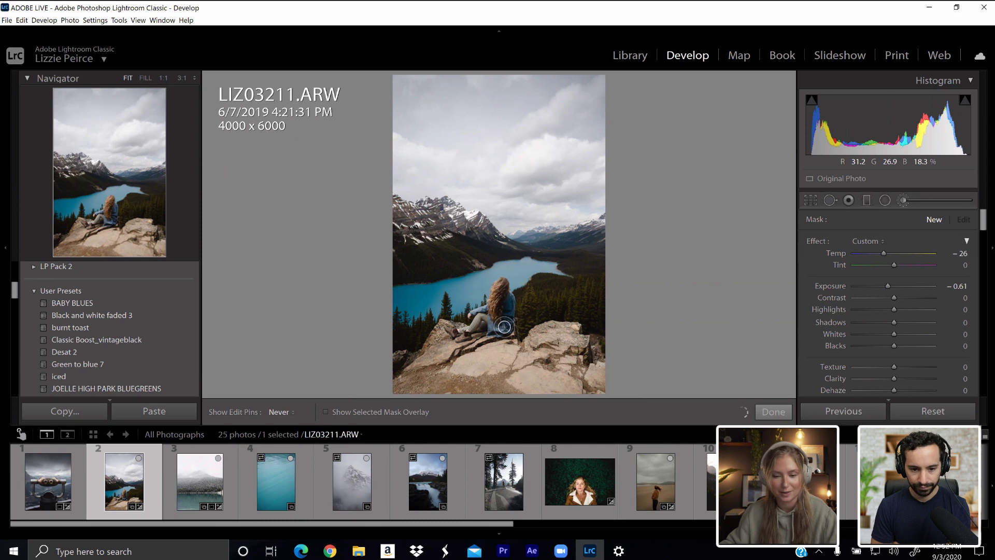
pyautogui.press('h')
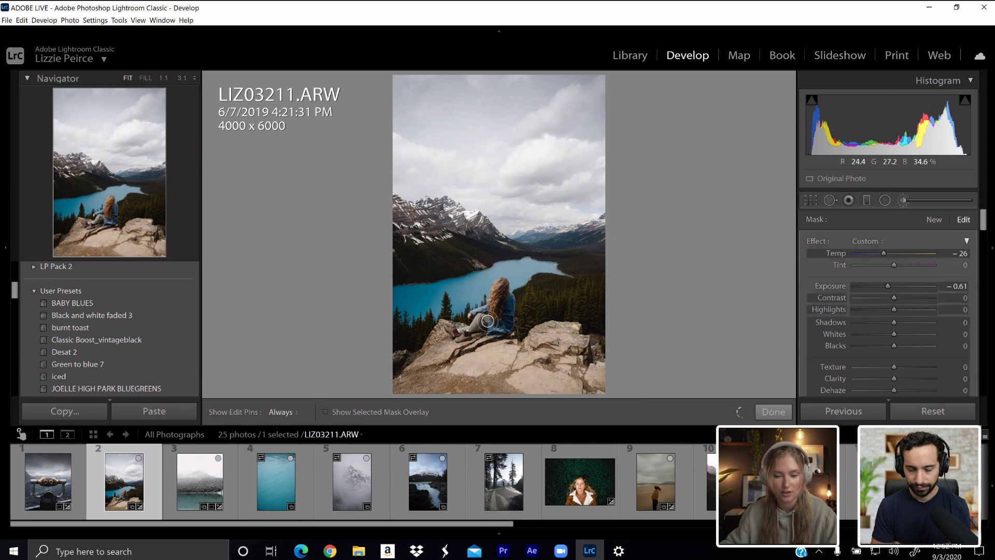
pyautogui.press('h')
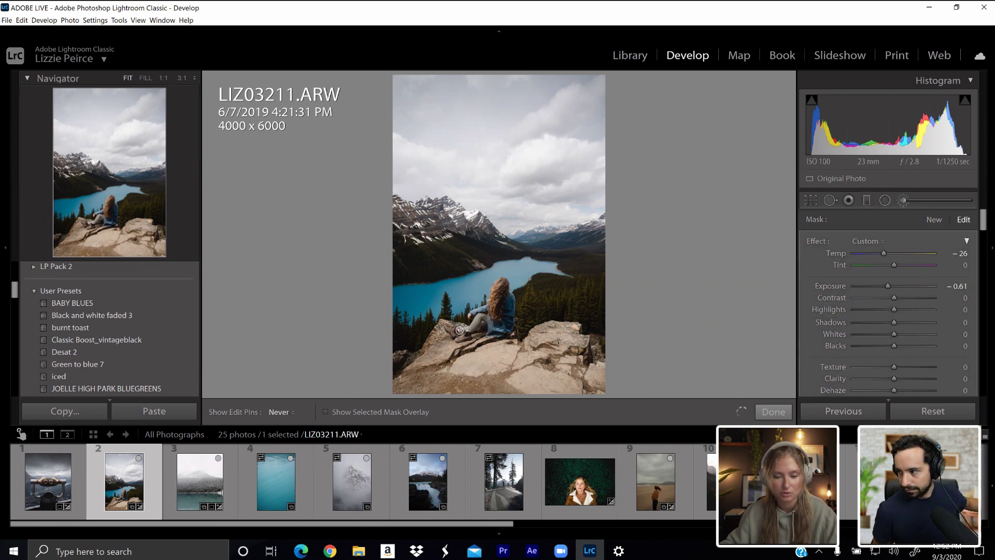
pyautogui.press('h')
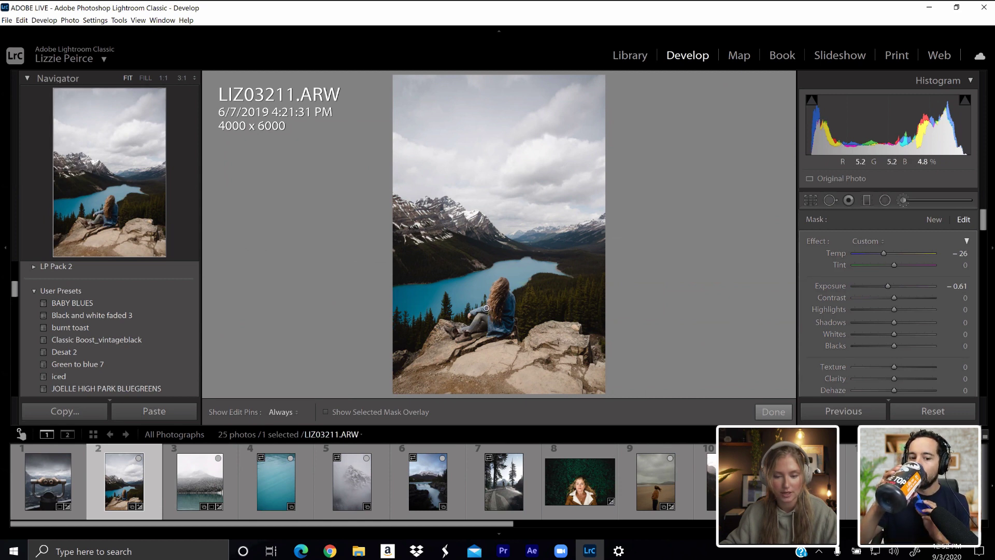
pyautogui.press('h')
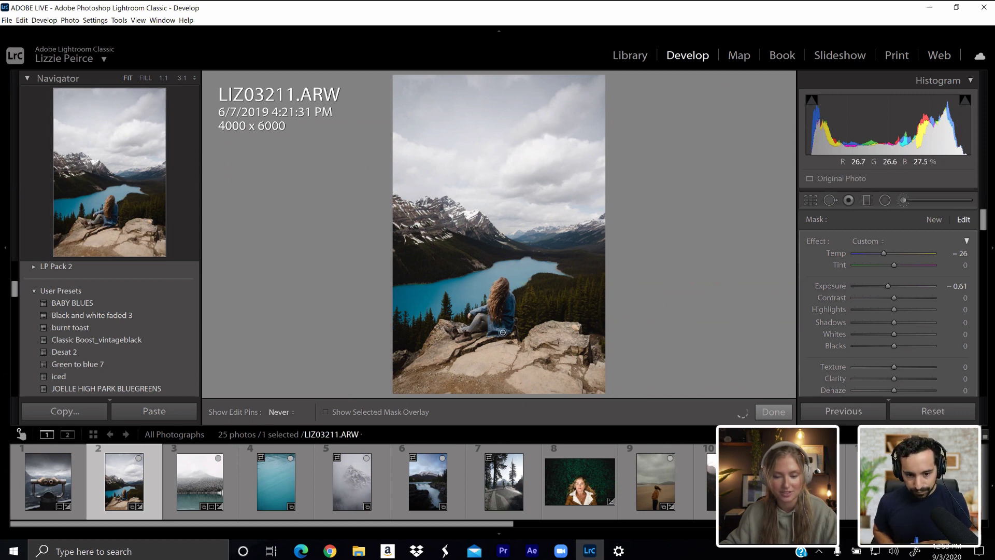
pyautogui.press('h')
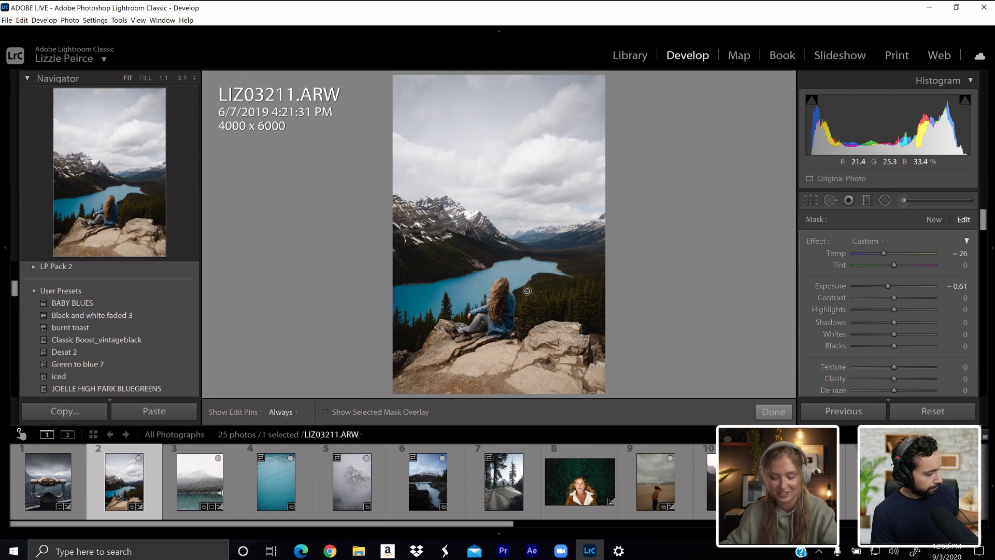
pyautogui.moveTo(528, 291); pyautogui.dragTo(497, 292)
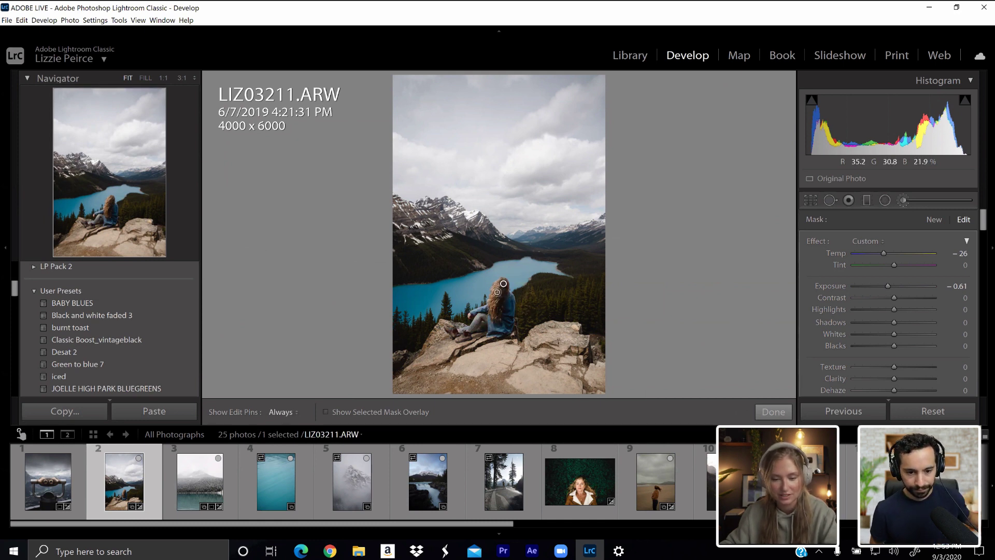
# - Check the brush coverage with the mask overlay, hide it again and touch up the mask over the woman's hair and jacket
pyautogui.press('o')
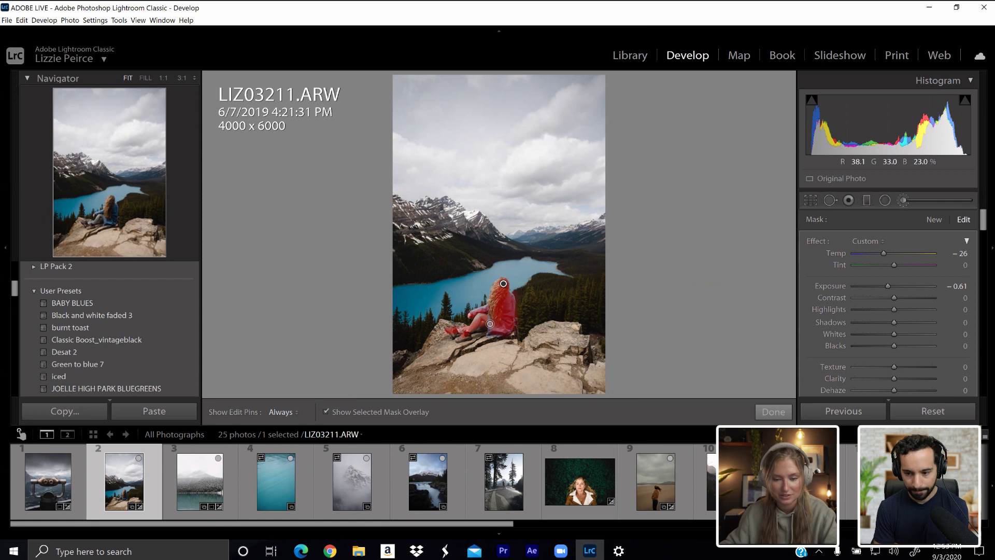
pyautogui.press('o')
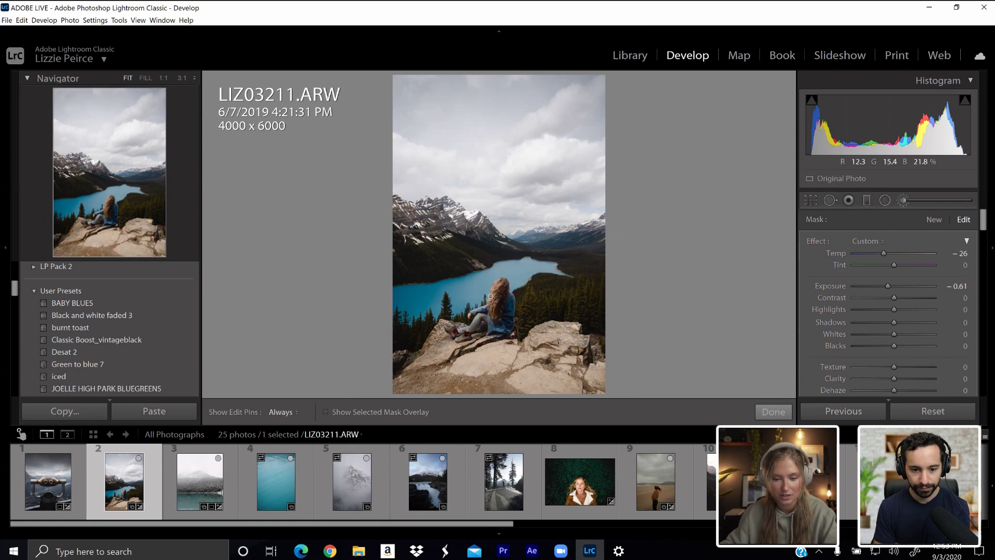
pyautogui.moveTo(490, 296)
pyautogui.mouseDown()
pyautogui.moveTo(502, 285)
pyautogui.moveTo(500, 314)
pyautogui.mouseUp()
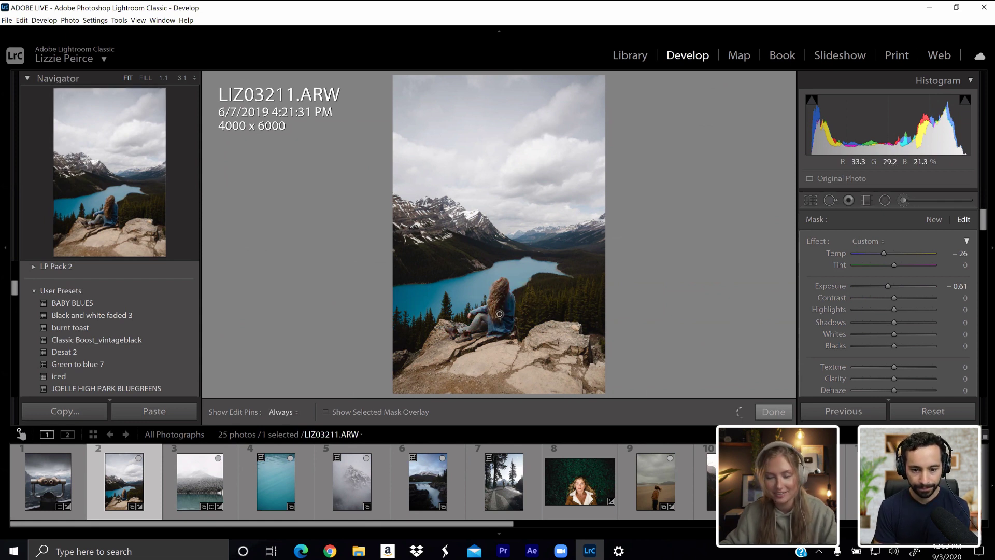
# - Set the woman's brush mask to Exposure 0.09, Texture 4 and Clarity 3
pyautogui.moveTo(892, 285); pyautogui.dragTo(895, 287)
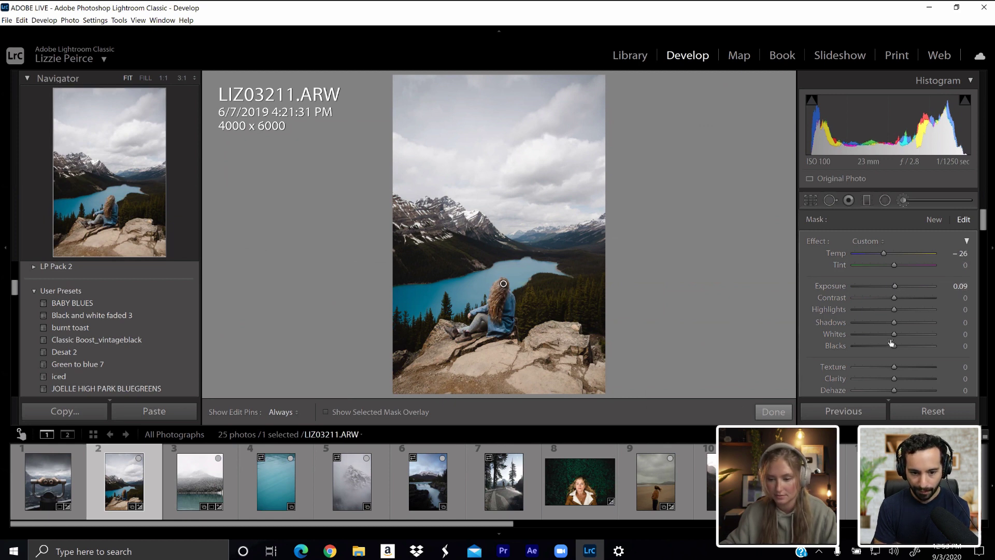
pyautogui.moveTo(895, 367)
pyautogui.mouseDown()
pyautogui.moveTo(894, 380)
pyautogui.moveTo(896, 369)
pyautogui.mouseUp()
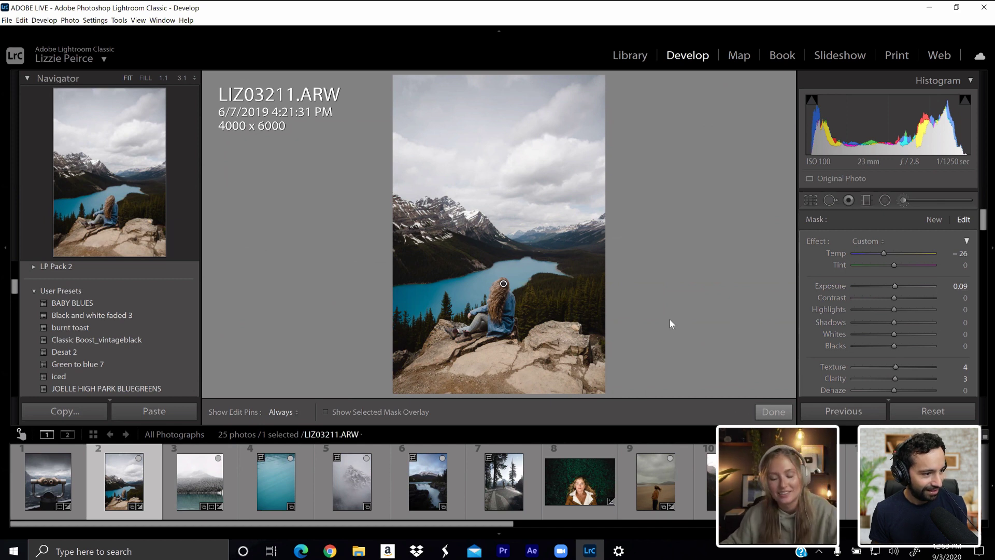
# - Add a graduated filter from the photo's bottom edge up over the rocks and compare the photo with graduated filters off and on
pyautogui.click(868, 202)
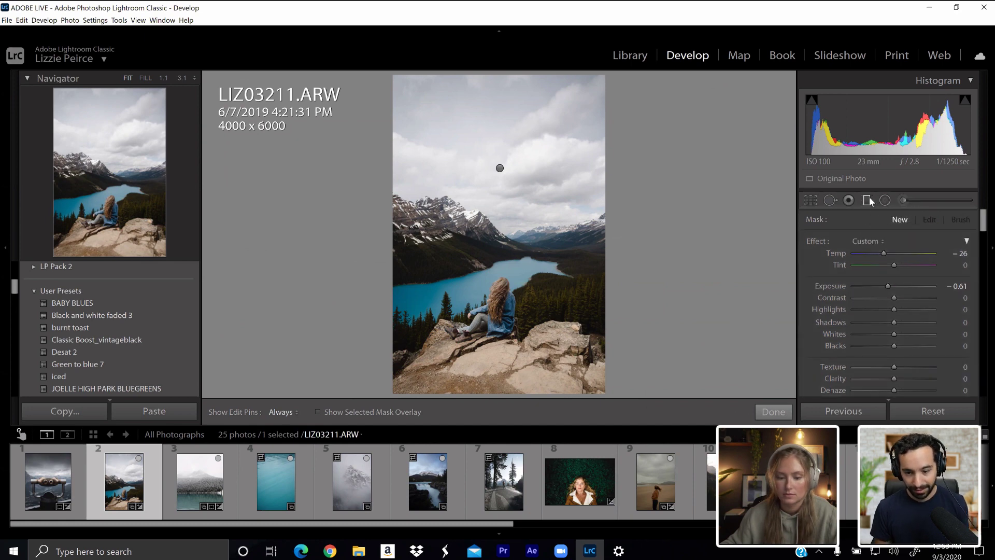
pyautogui.moveTo(500, 394); pyautogui.dragTo(499, 311)
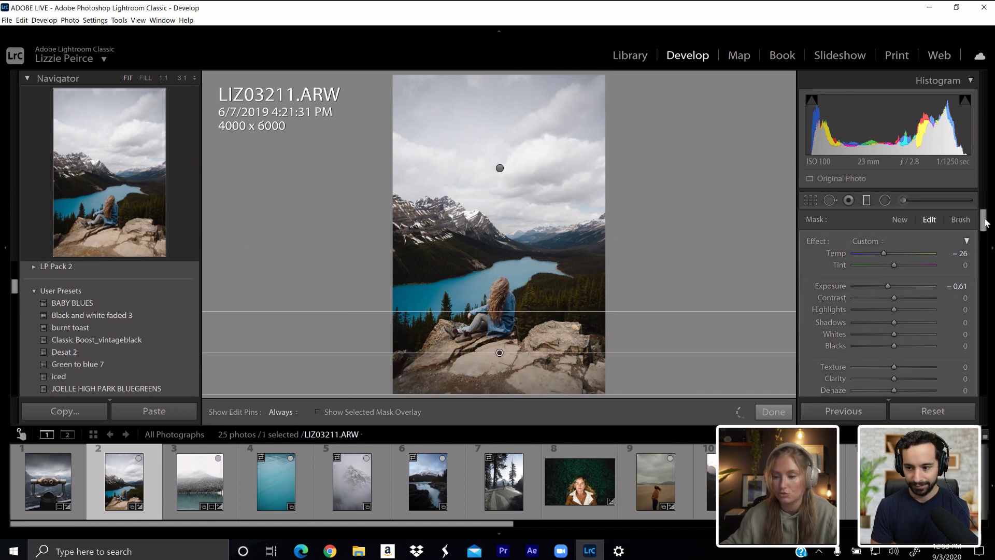
pyautogui.moveTo(987, 224); pyautogui.dragTo(988, 246)
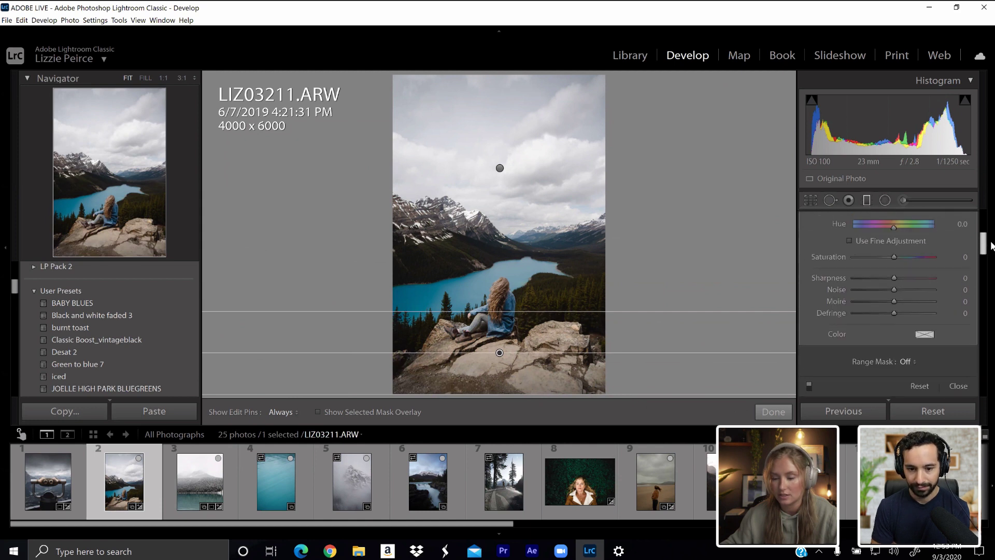
pyautogui.click(809, 385)
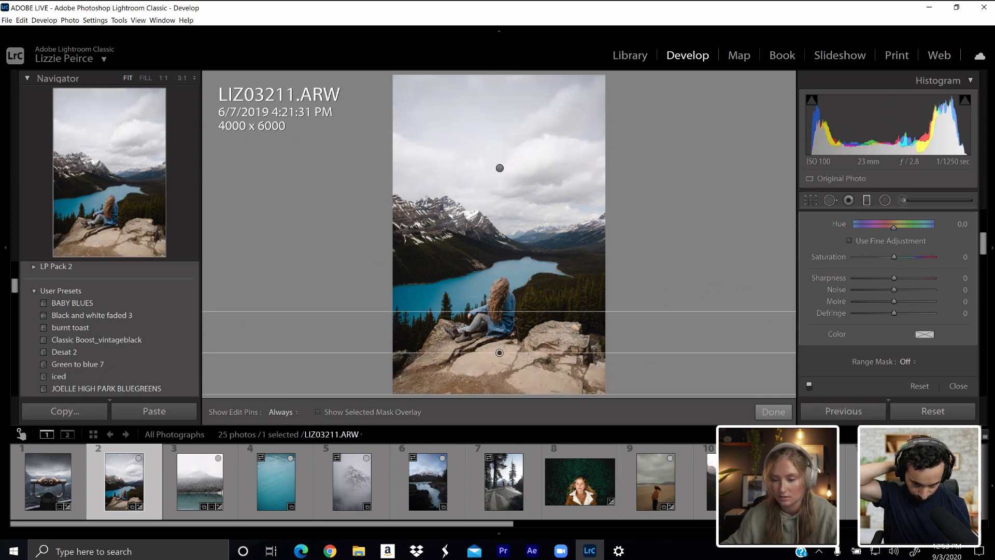
pyautogui.click(809, 385)
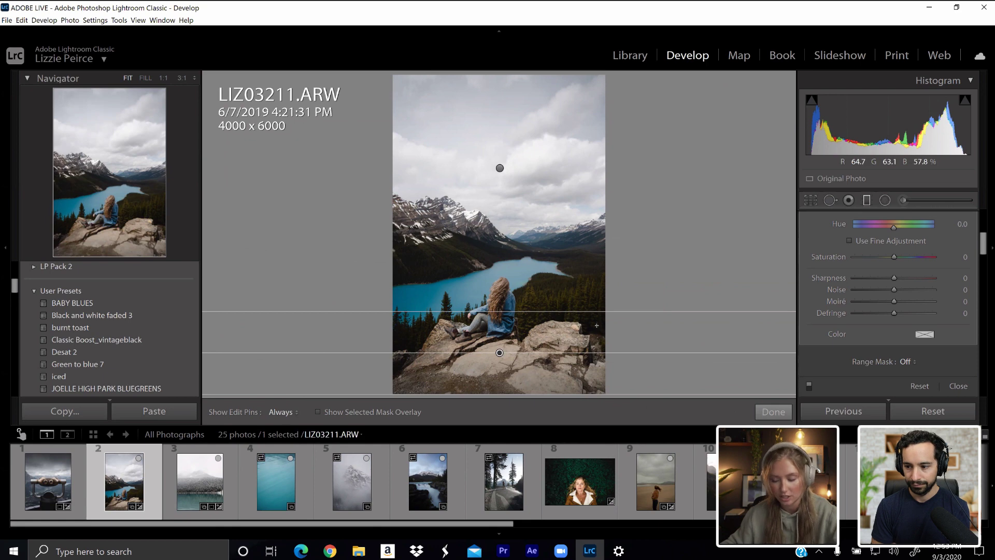
# - Delete the graduated filter over the rocks and undo its removal
pyautogui.press('Delete')
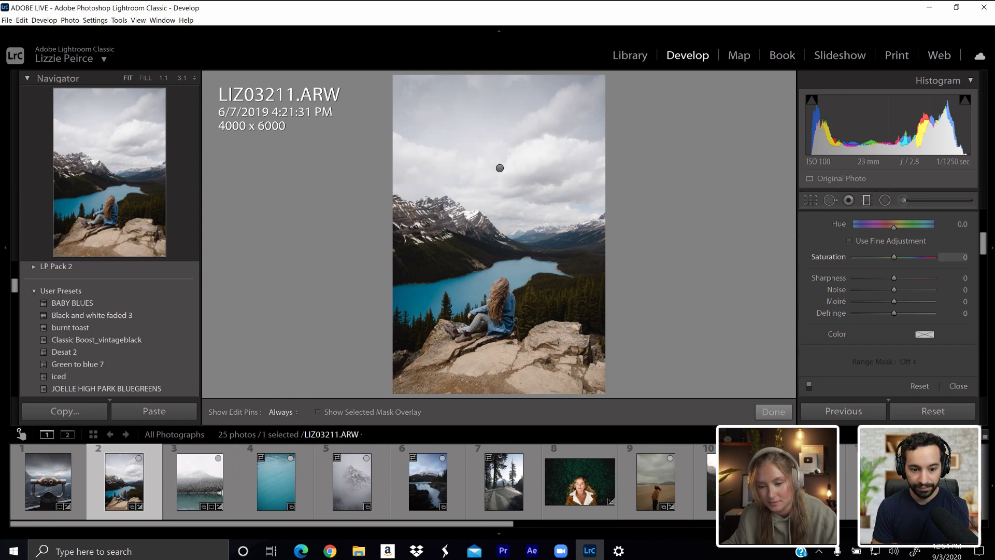
pyautogui.scroll(-3, 987, 254)
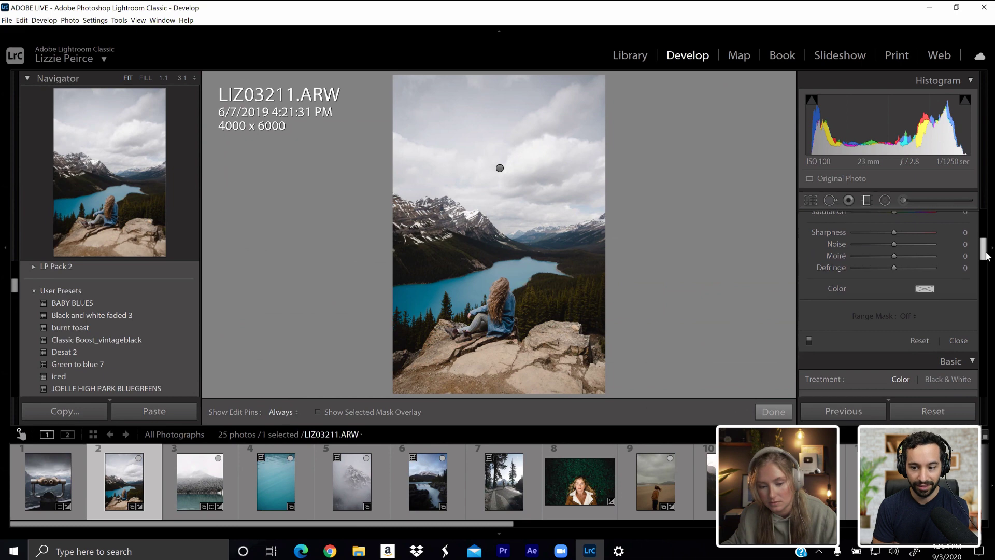
pyautogui.moveTo(986, 255); pyautogui.dragTo(986, 228)
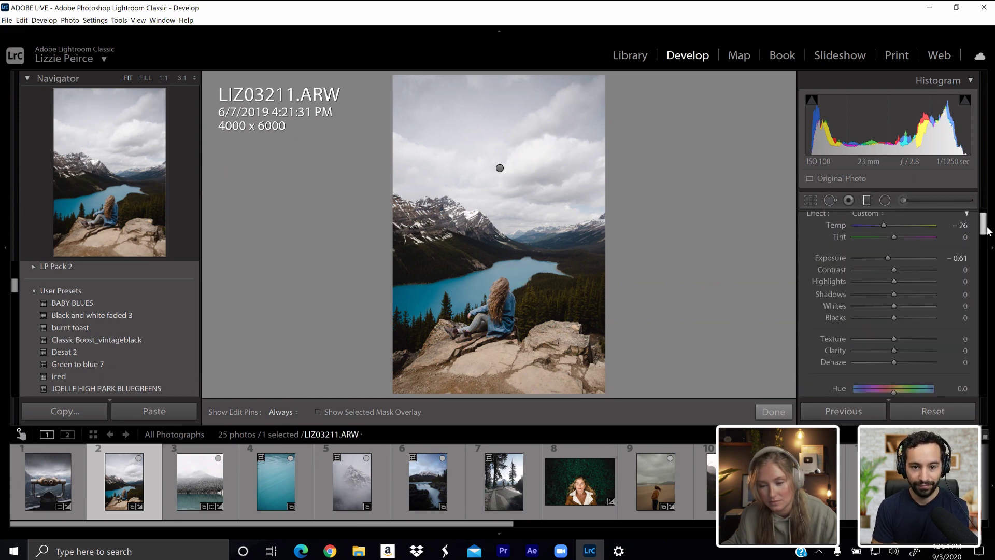
pyautogui.click(867, 202)
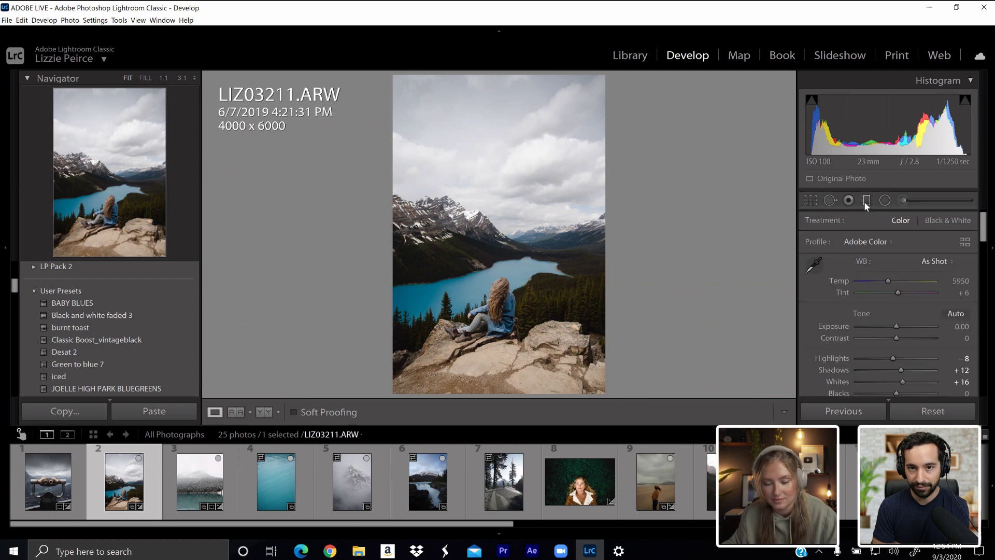
pyautogui.hotkey('ctrl', 'z')
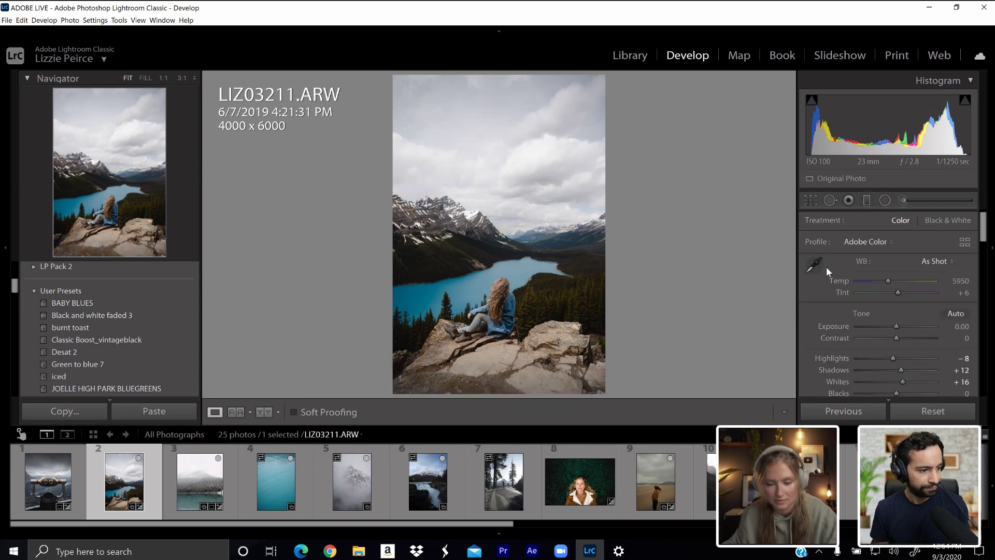
pyautogui.hotkey('ctrl', 'z')
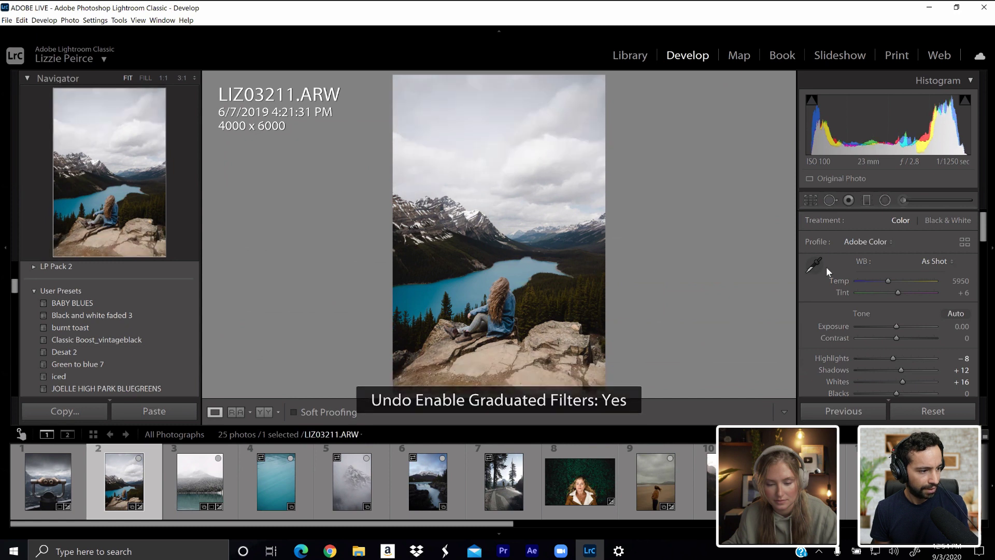
# - Try a slightly slanted graduated filter across the upper sky and delete it
pyautogui.moveTo(987, 224); pyautogui.dragTo(990, 245)
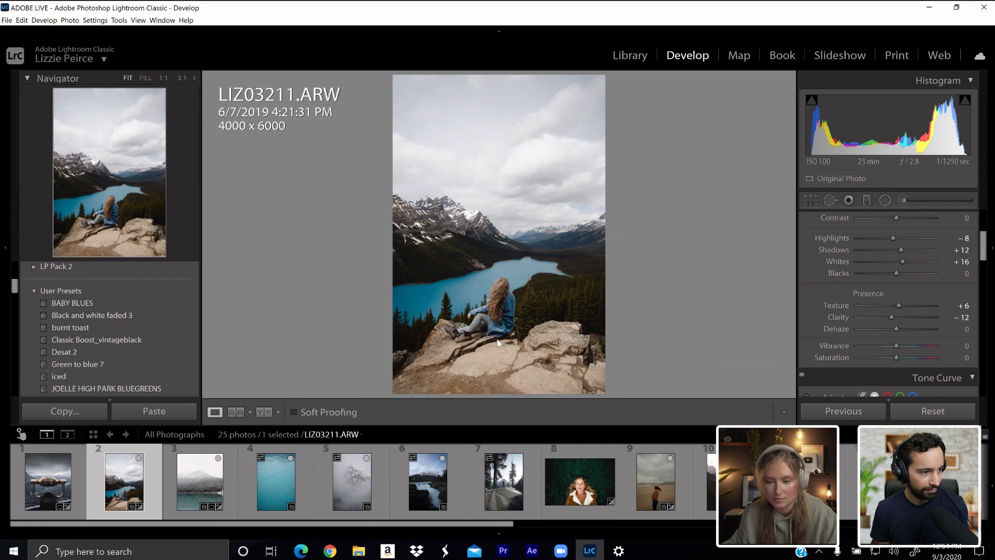
pyautogui.click(869, 200)
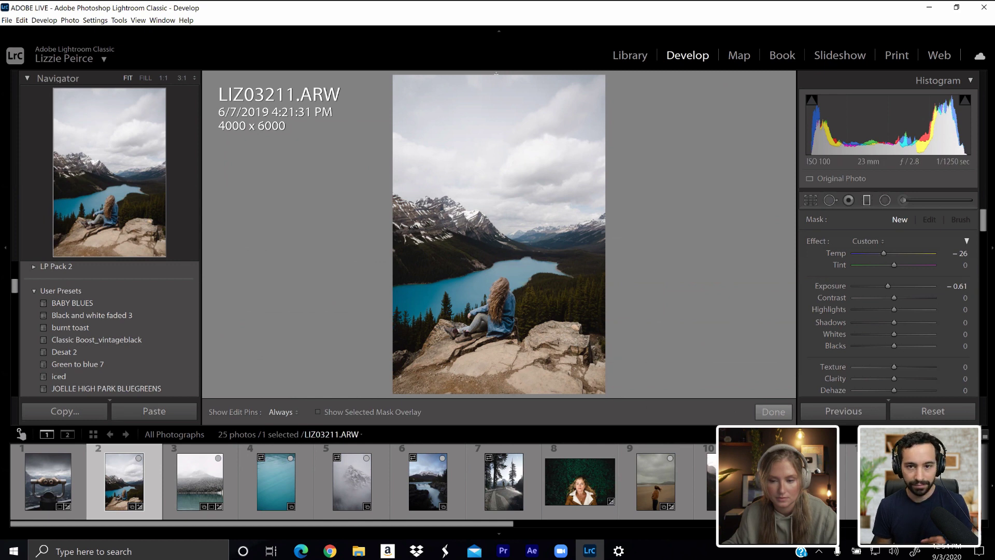
pyautogui.moveTo(497, 73); pyautogui.dragTo(514, 167)
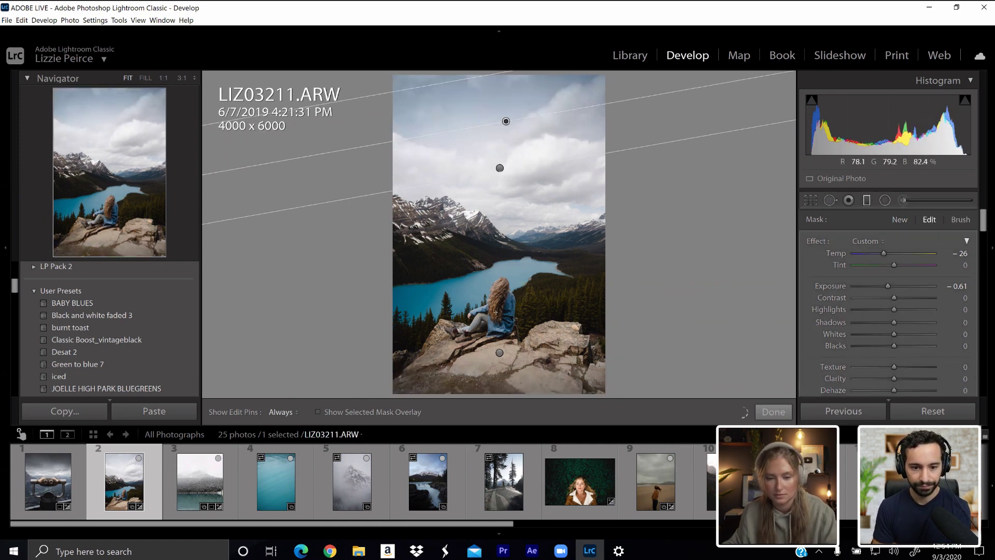
pyautogui.press('Delete')
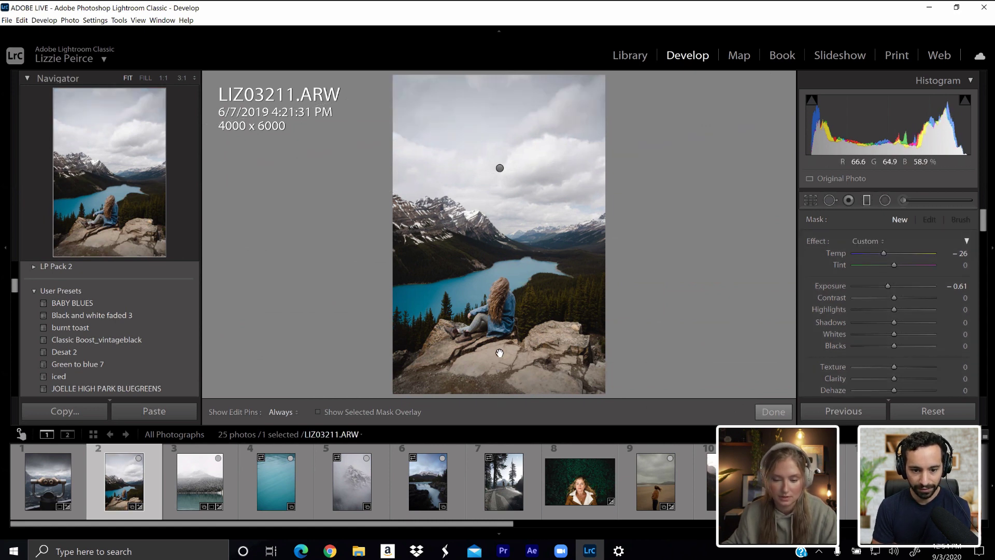
# - Set the Exposure of the graduated filter over the foreground rocks to -0.79
pyautogui.click(500, 353)
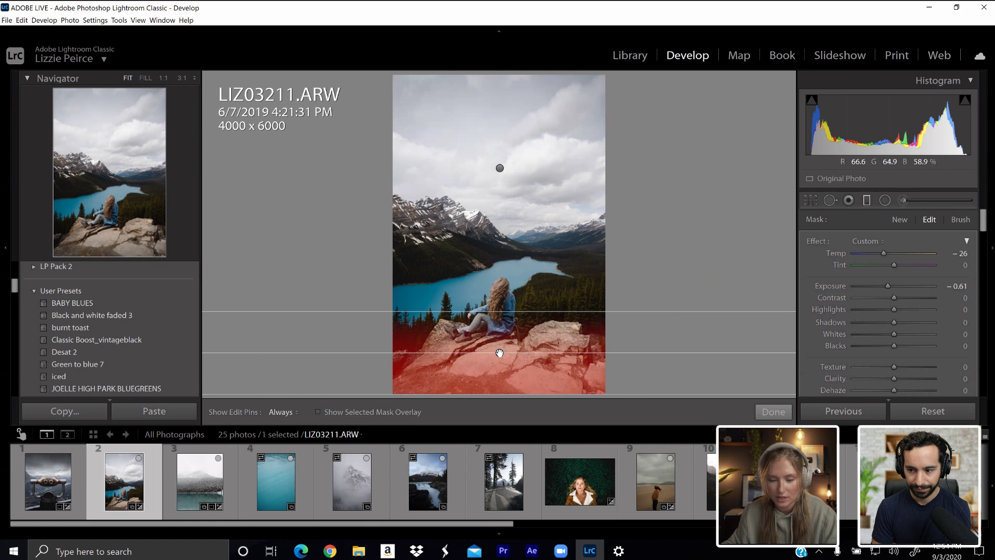
pyautogui.moveTo(888, 287); pyautogui.dragTo(885, 288)
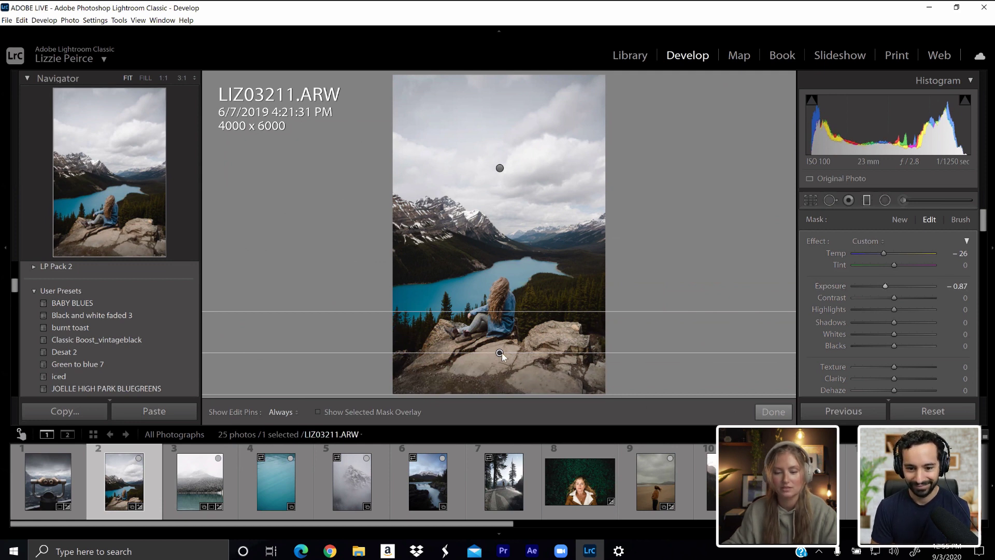
pyautogui.moveTo(889, 284); pyautogui.dragTo(890, 284)
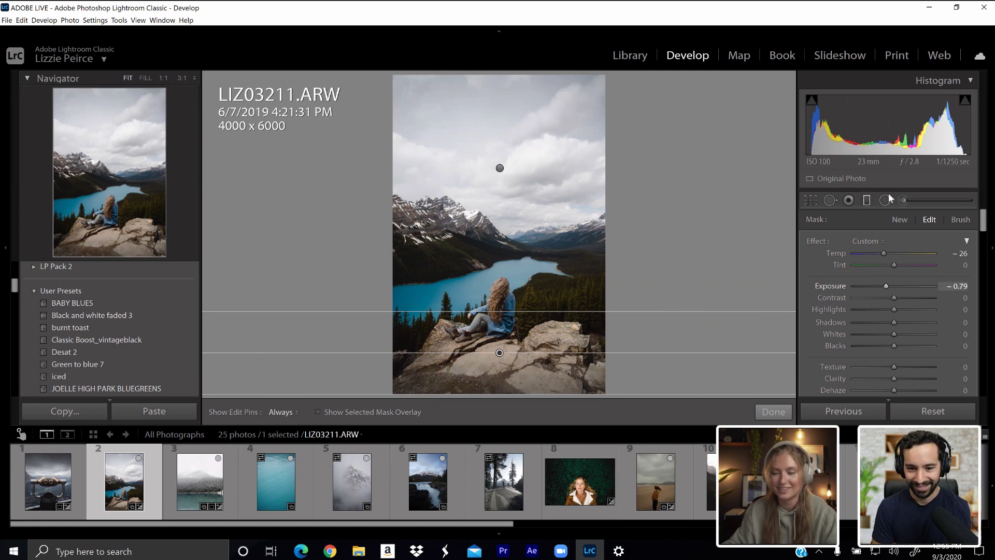
# - Set the photo's white balance Temp to 6290 and shift the rocks' graduated filter slightly lower
pyautogui.click(867, 202)
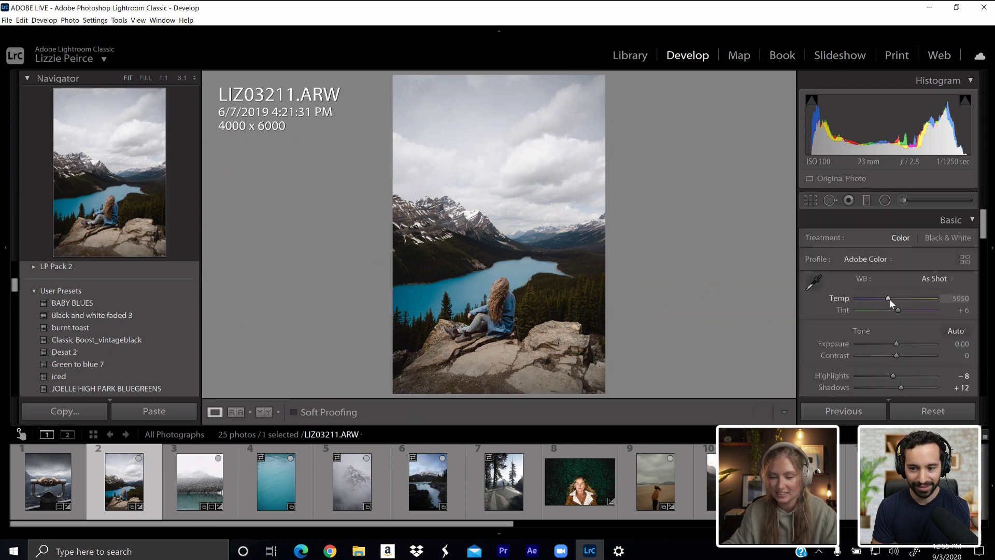
pyautogui.moveTo(890, 298); pyautogui.dragTo(892, 298)
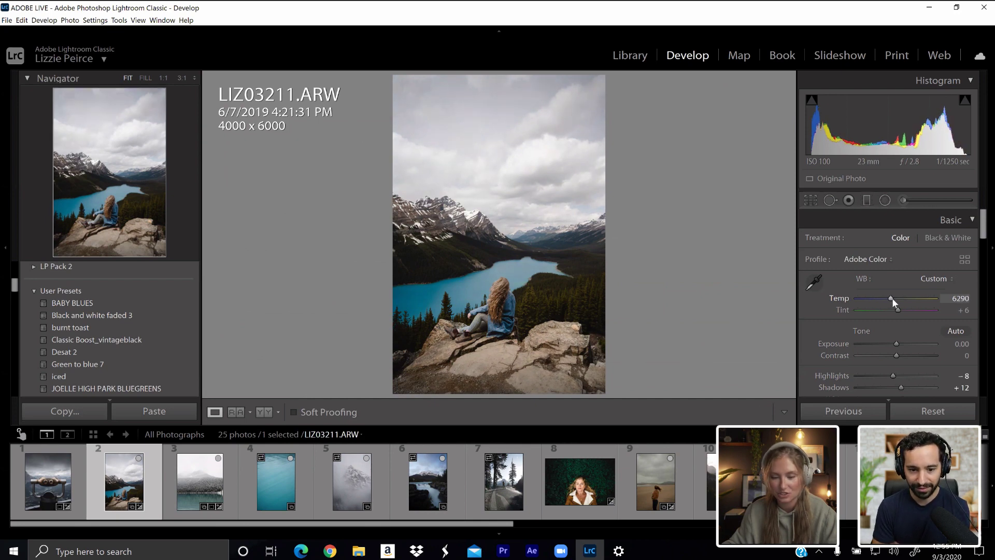
pyautogui.hotkey('shift', 'm')
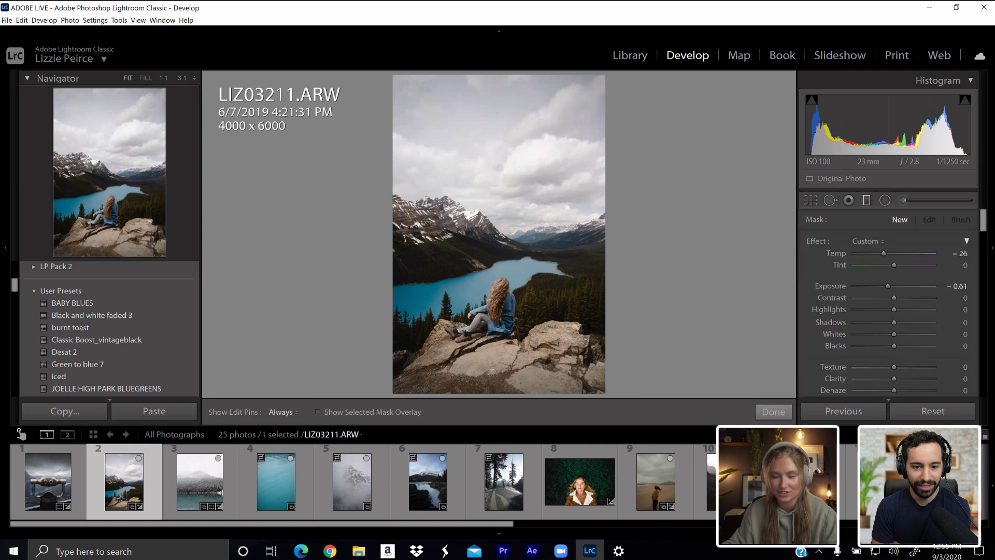
pyautogui.moveTo(499, 354); pyautogui.dragTo(500, 366)
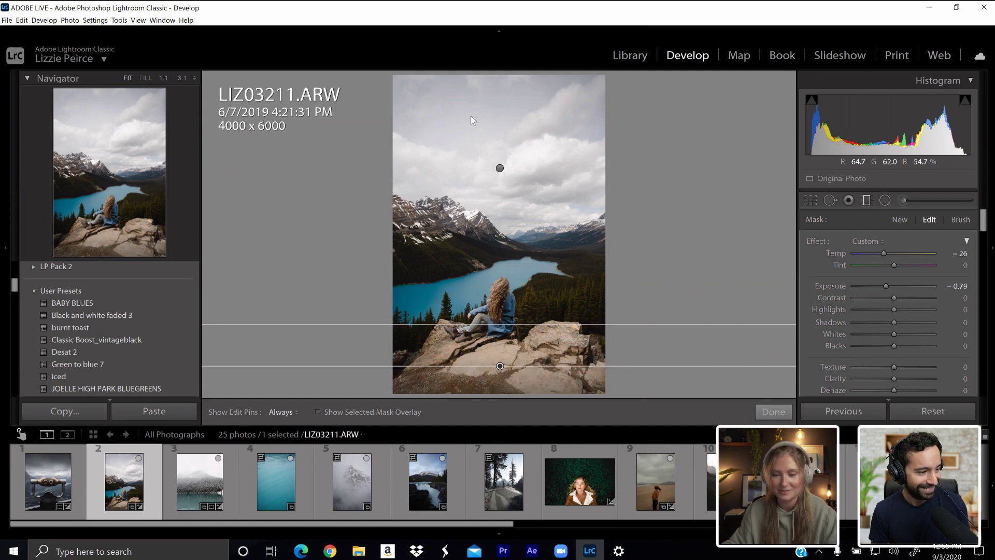
# - Add a radial filter as a tall ellipse centred on the photo, stretched to nearly its full width and height
pyautogui.click(456, 104)
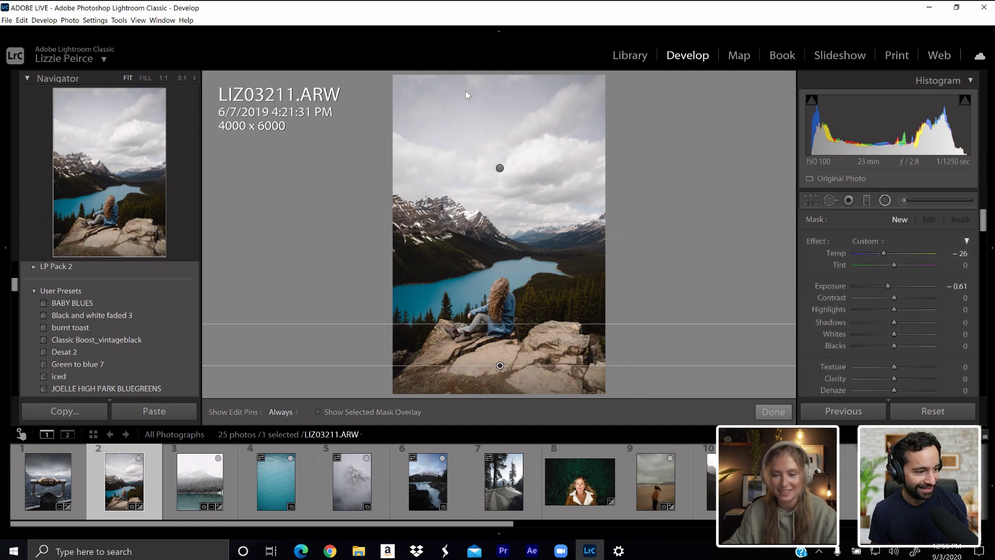
pyautogui.moveTo(454, 124); pyautogui.dragTo(539, 274)
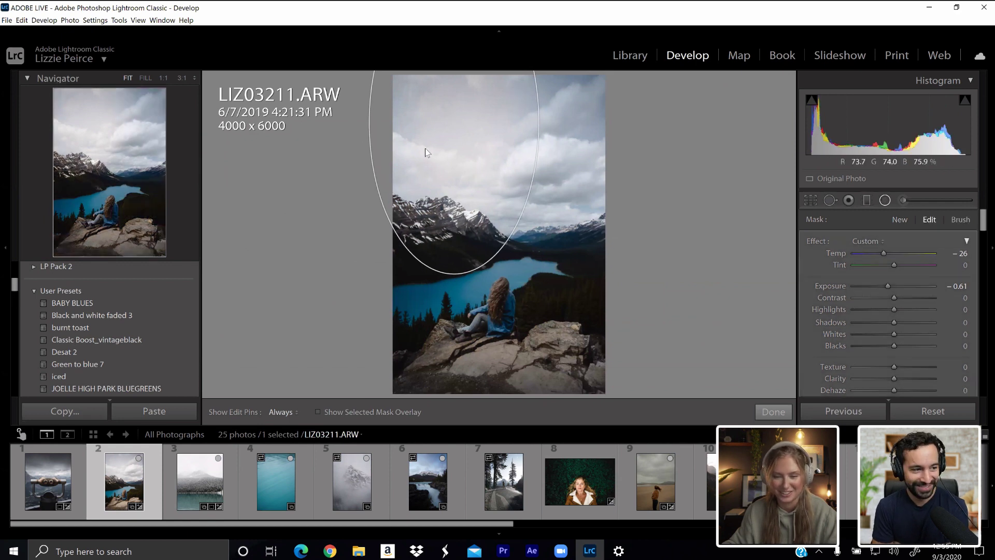
pyautogui.moveTo(454, 122); pyautogui.dragTo(494, 231)
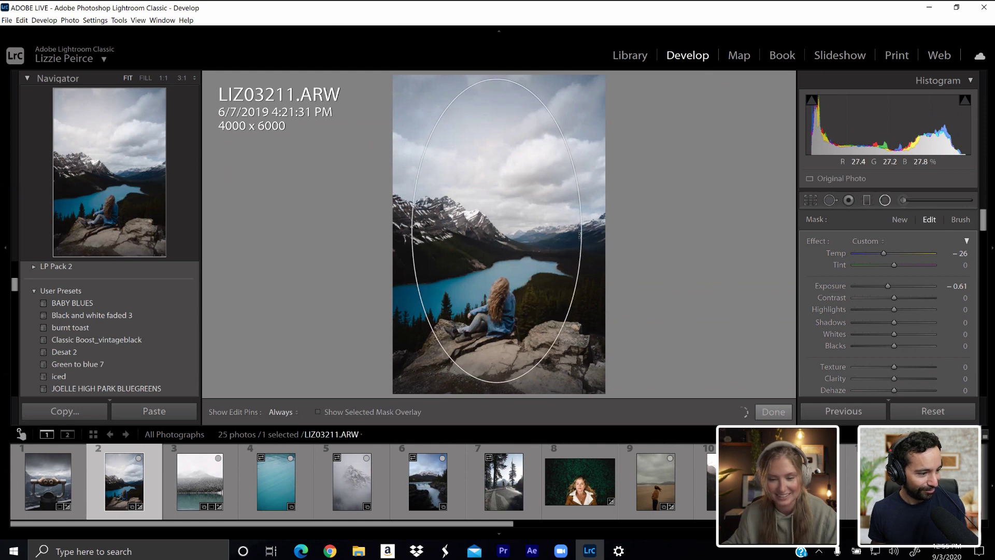
pyautogui.moveTo(582, 232); pyautogui.dragTo(600, 232)
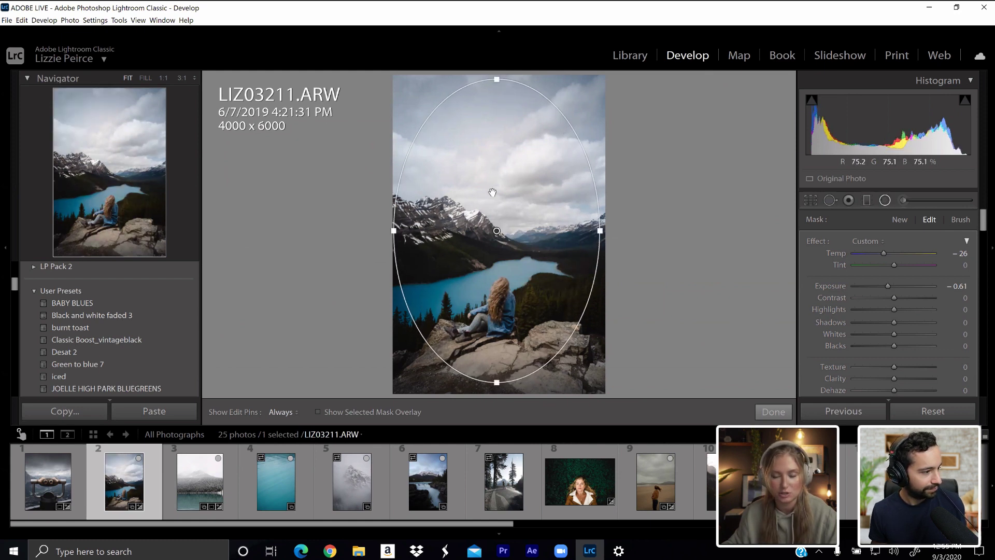
pyautogui.moveTo(497, 233); pyautogui.dragTo(504, 240)
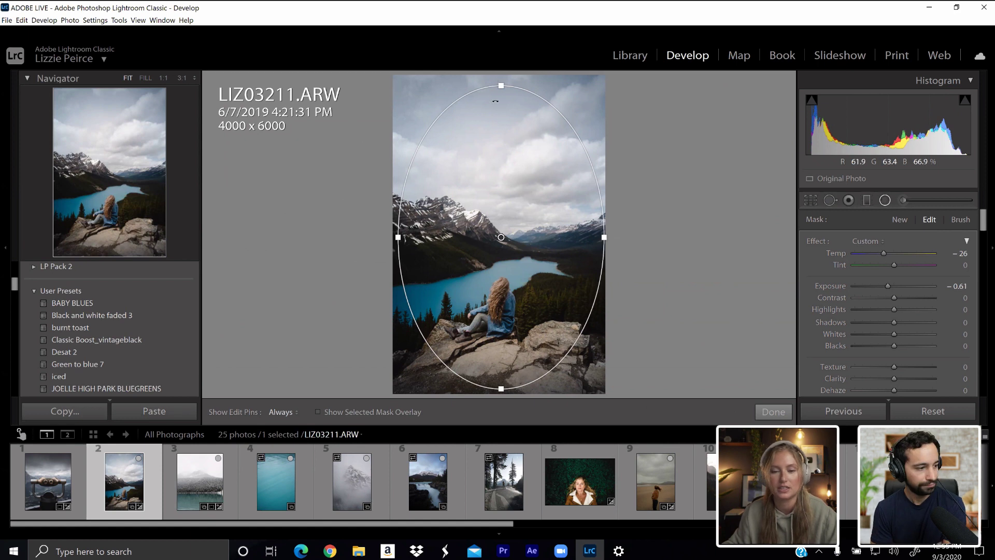
pyautogui.moveTo(501, 83); pyautogui.dragTo(500, 80)
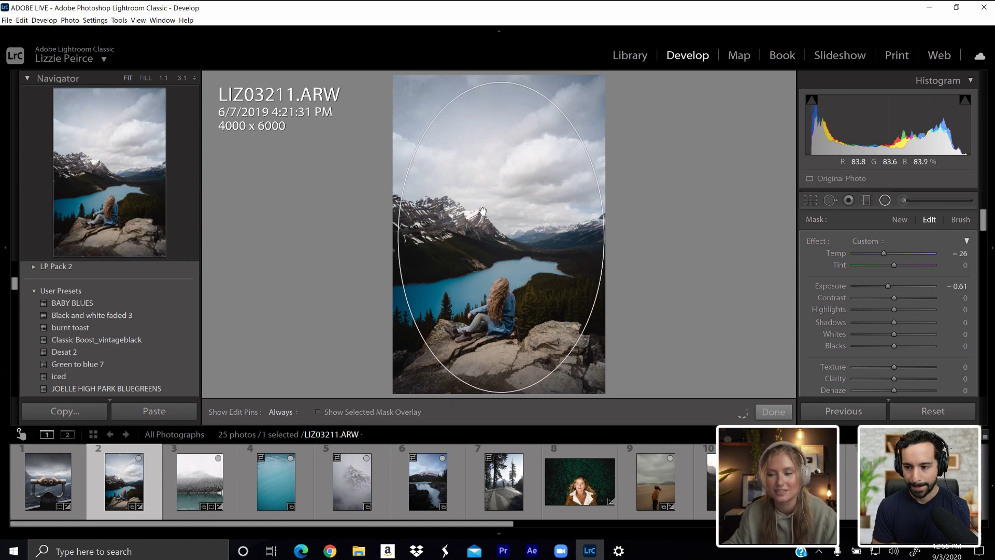
pyautogui.moveTo(501, 238); pyautogui.dragTo(501, 234)
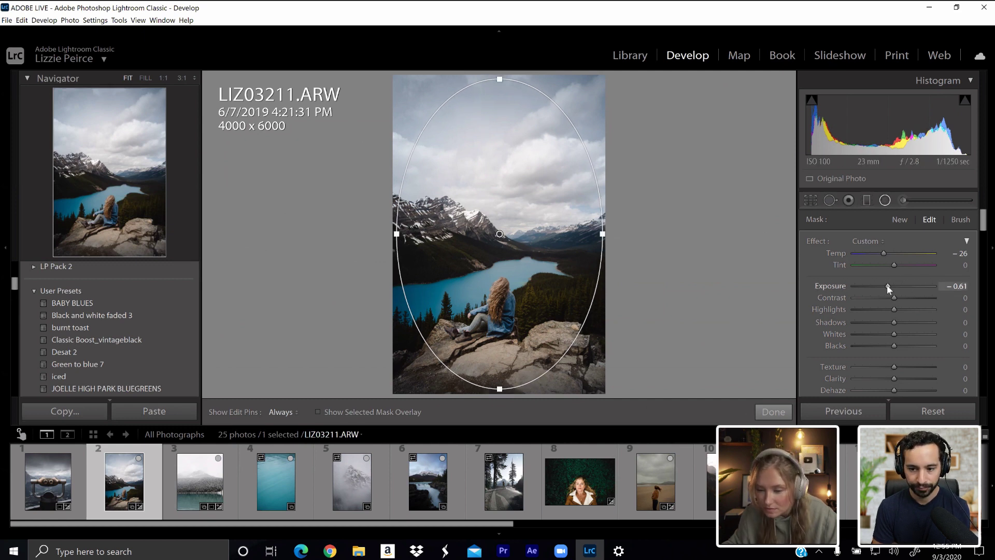
# - Set the radial filter's Exposure to -0.06 and Temp to -18, and close the radial filter
pyautogui.moveTo(887, 285); pyautogui.dragTo(891, 287)
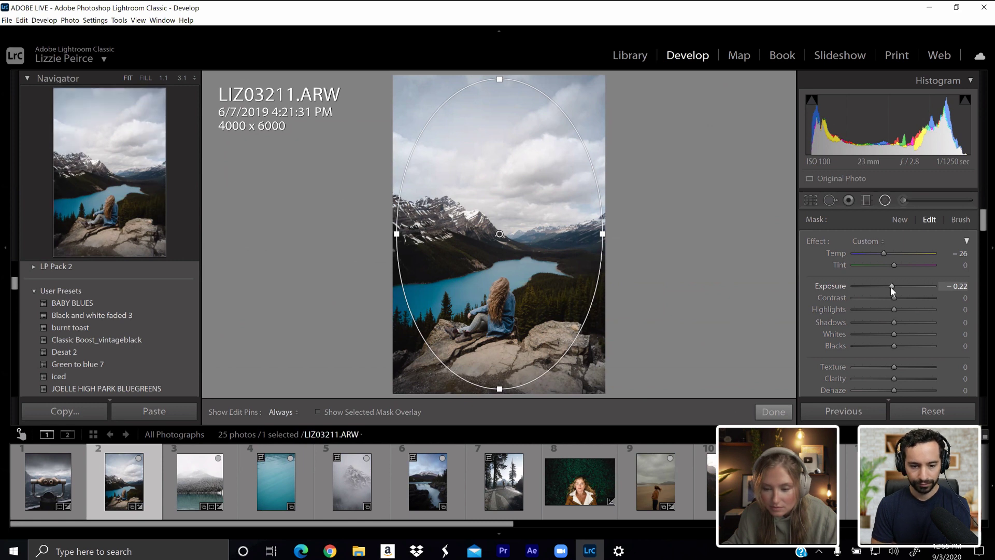
pyautogui.moveTo(892, 285); pyautogui.dragTo(894, 285)
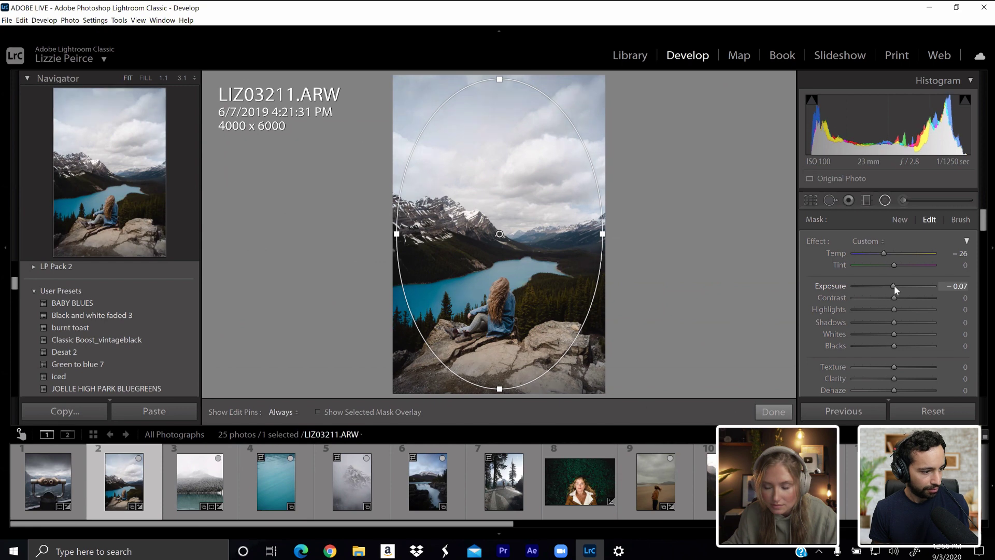
pyautogui.scroll(-2, 985, 213)
pyautogui.scroll(2, 985, 213)
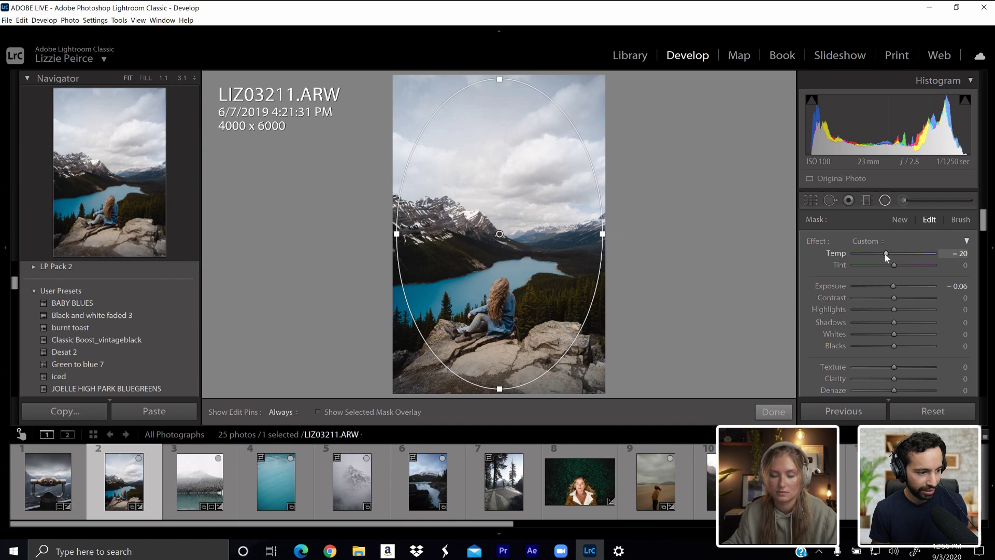
pyautogui.moveTo(890, 254); pyautogui.dragTo(886, 253)
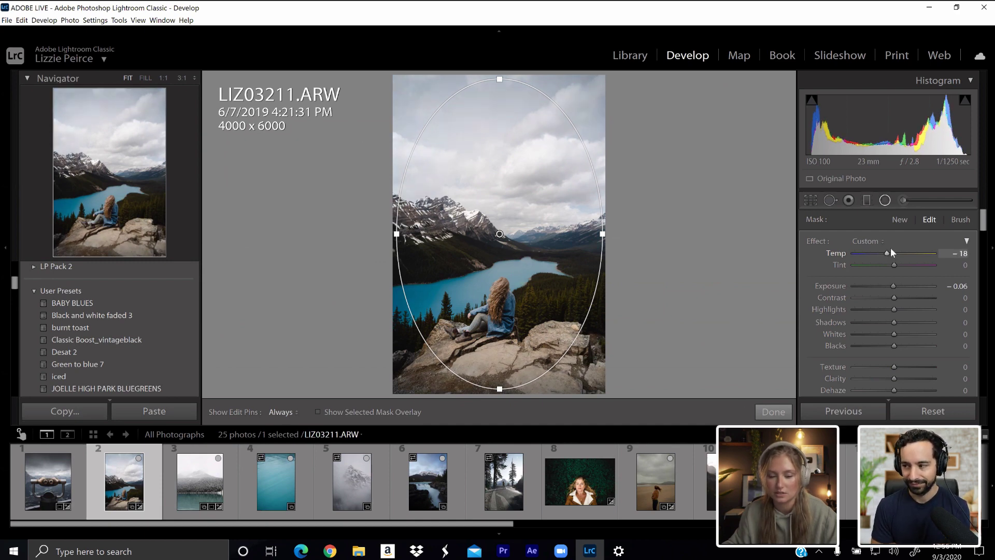
pyautogui.click(885, 202)
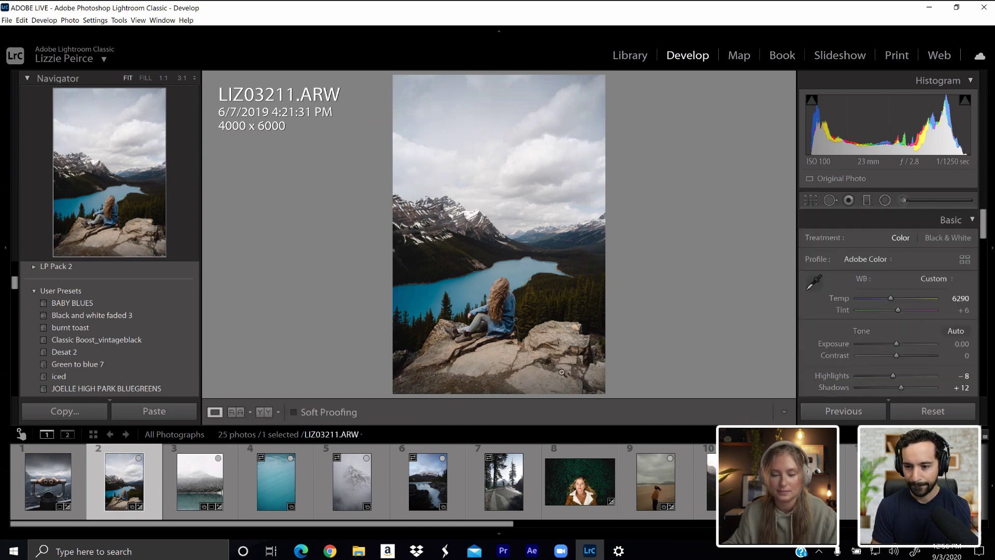
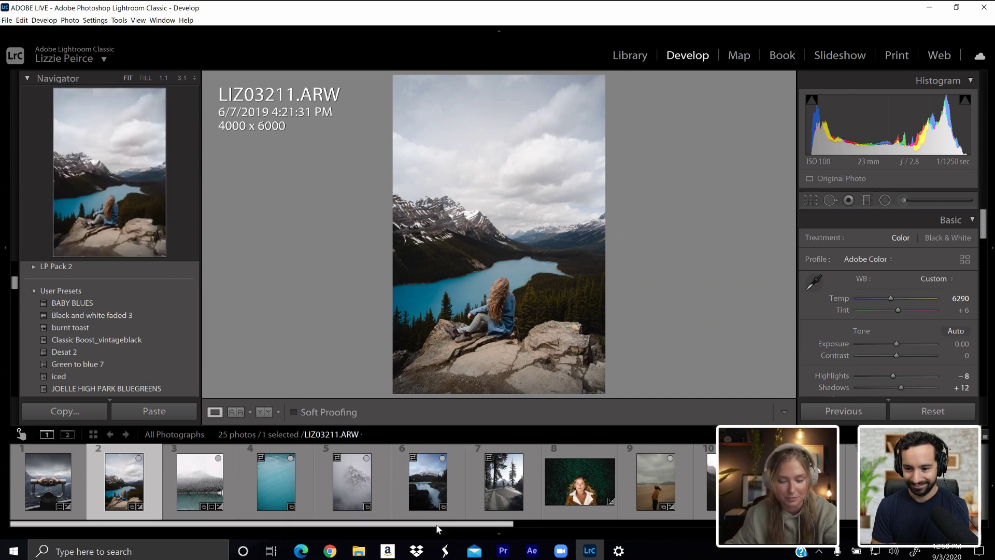
# - Compare the edited mountain lake photo with its original version side by side, and return to the single view
pyautogui.moveTo(439, 523); pyautogui.dragTo(340, 528)
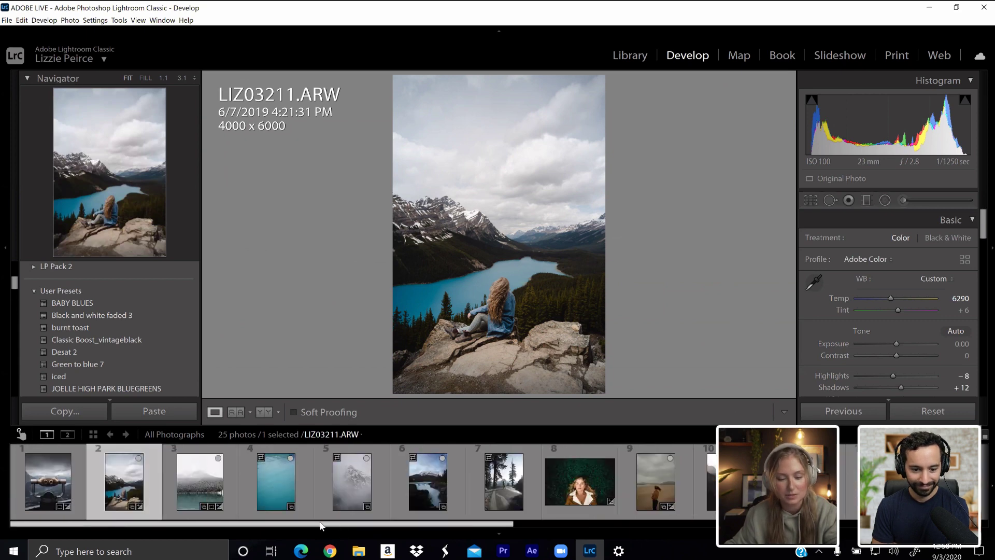
pyautogui.moveTo(154, 528); pyautogui.dragTo(78, 529)
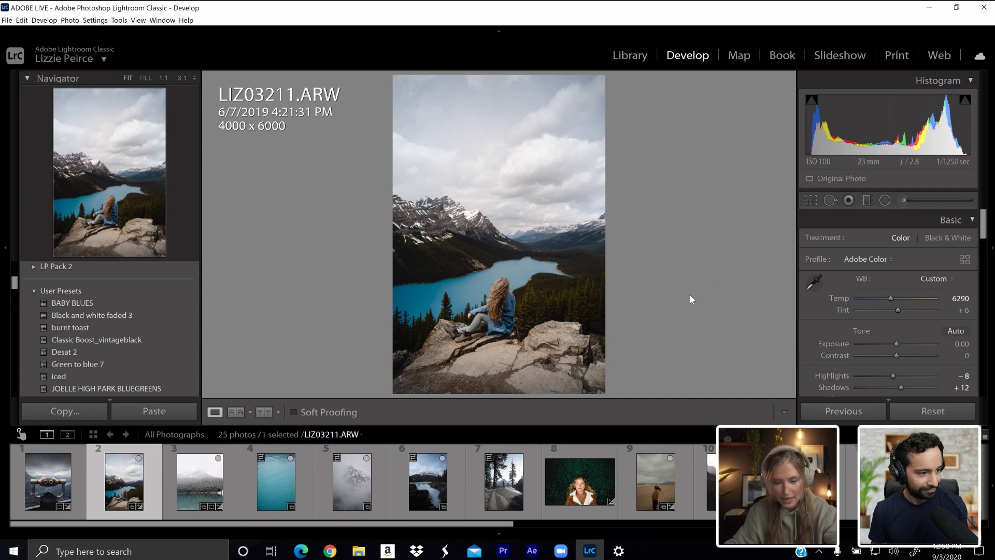
pyautogui.press('y')
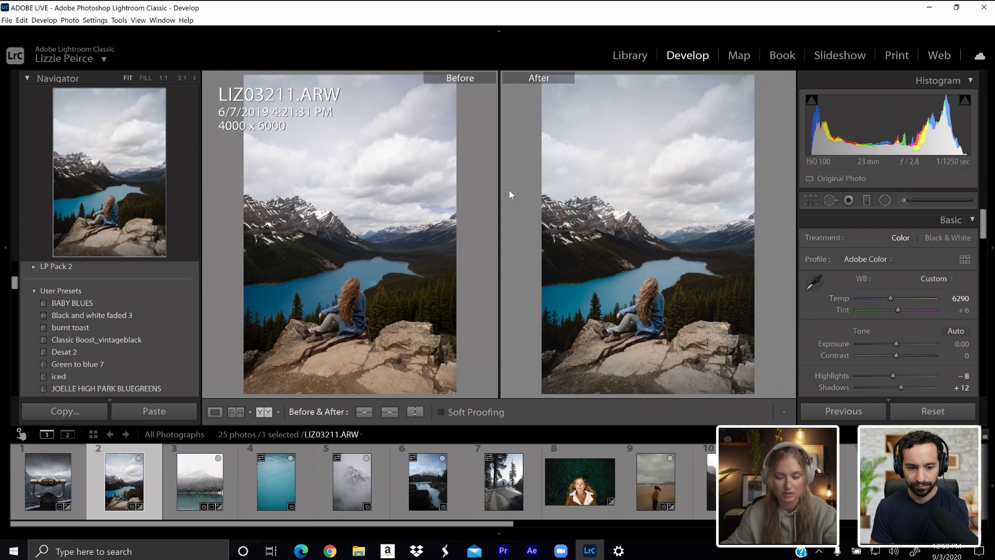
pyautogui.press('y')
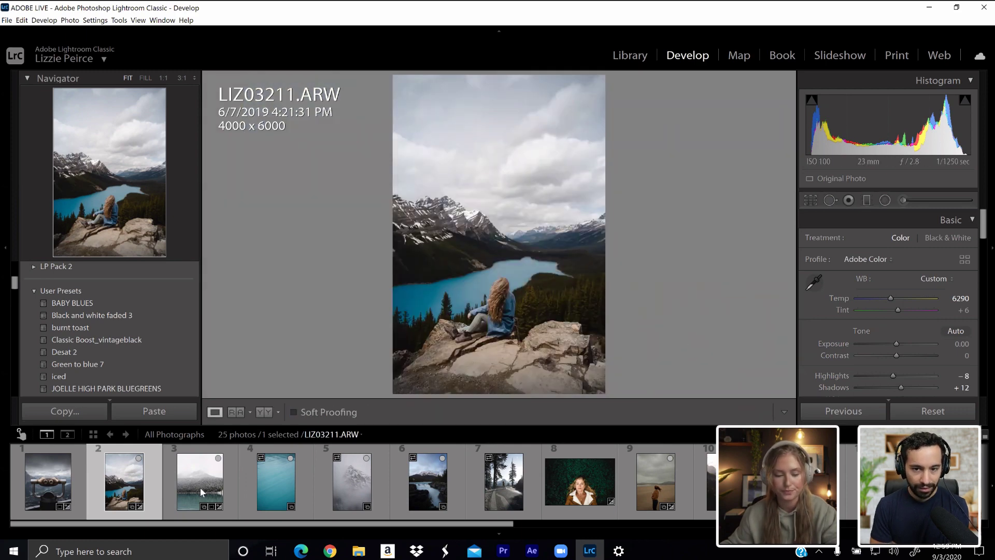
# - Open the clock tower photo IMG_0971.CR2 and crop it to about 3770 x 5655, keeping the whole spire in the frame
pyautogui.moveTo(424, 527); pyautogui.dragTo(712, 527)
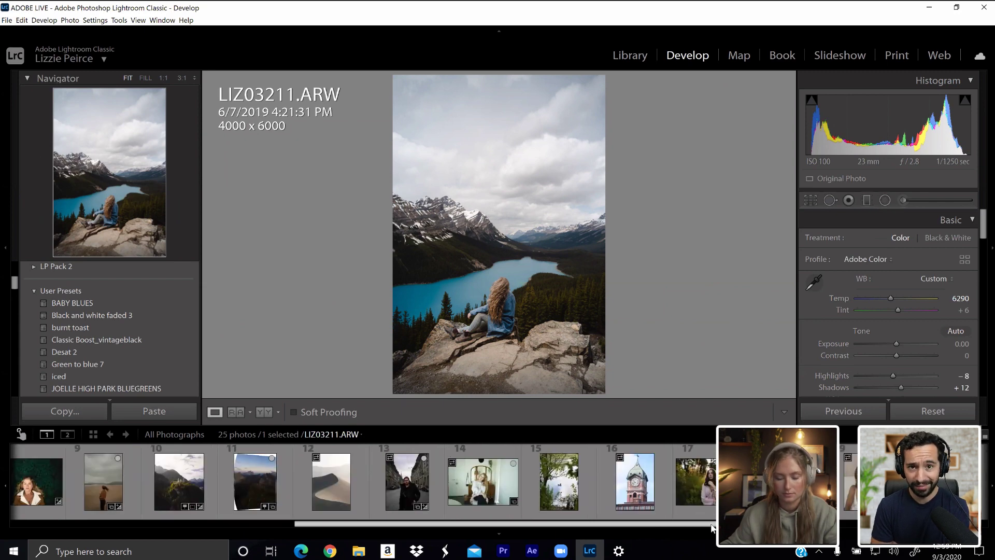
pyautogui.click(643, 486)
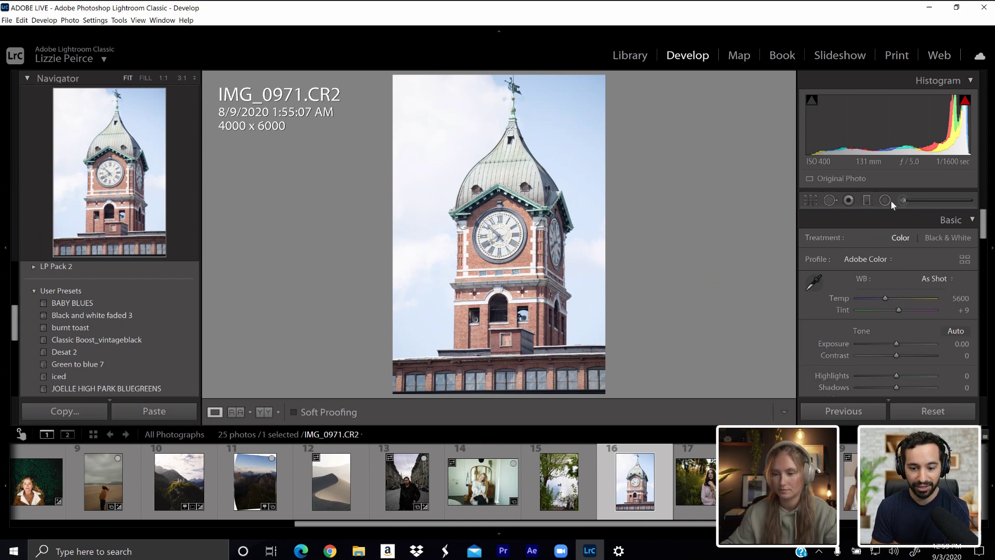
pyautogui.click(810, 200)
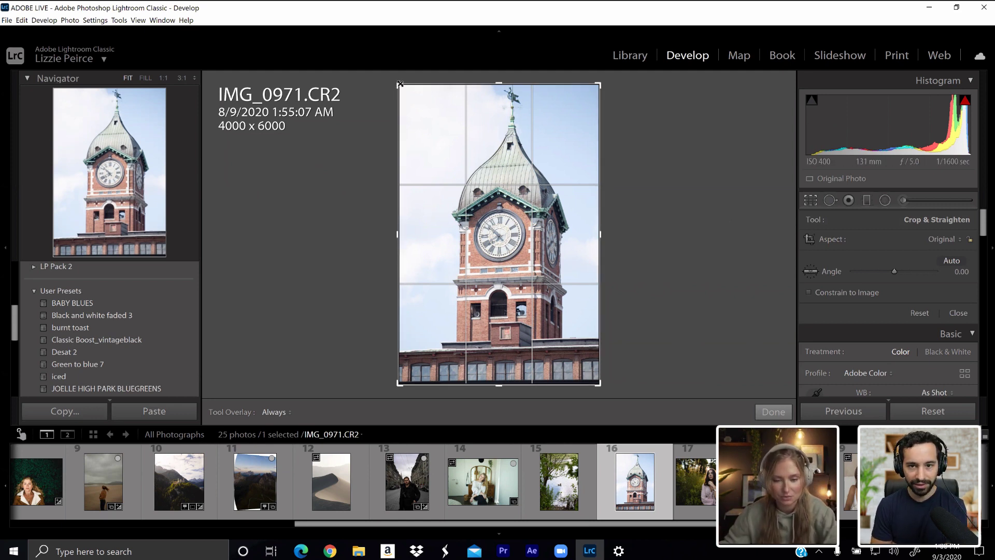
pyautogui.moveTo(399, 84); pyautogui.dragTo(405, 84)
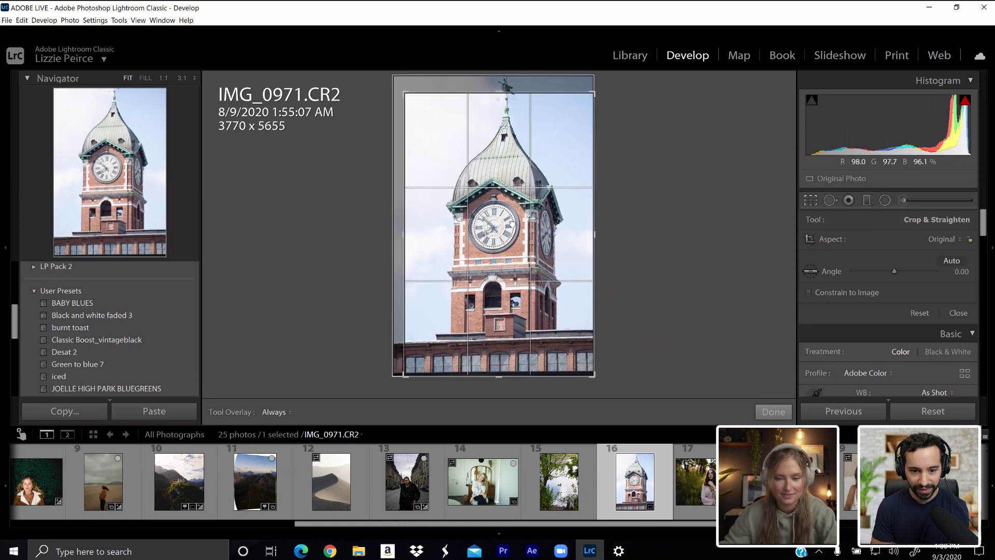
pyautogui.moveTo(509, 220); pyautogui.dragTo(506, 234)
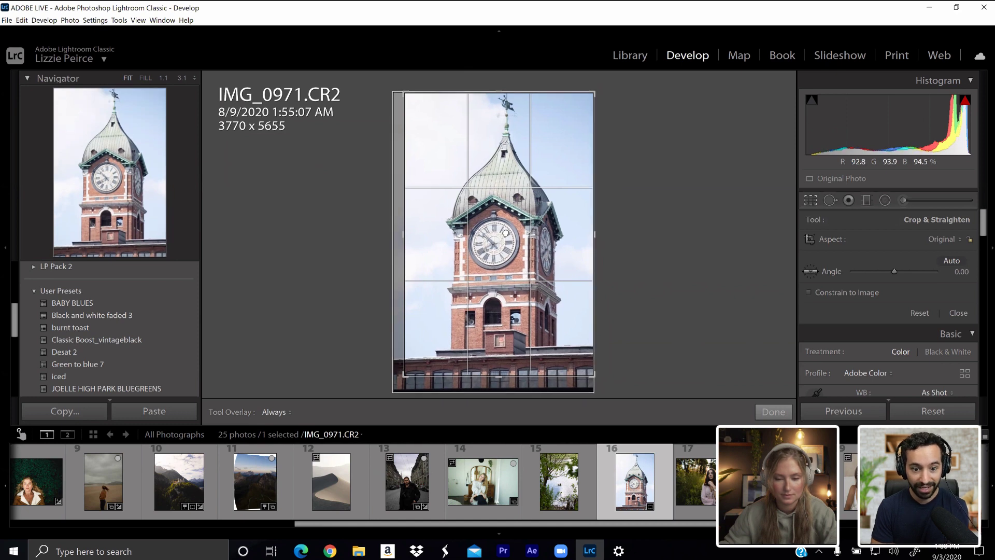
pyautogui.moveTo(504, 232); pyautogui.dragTo(505, 232)
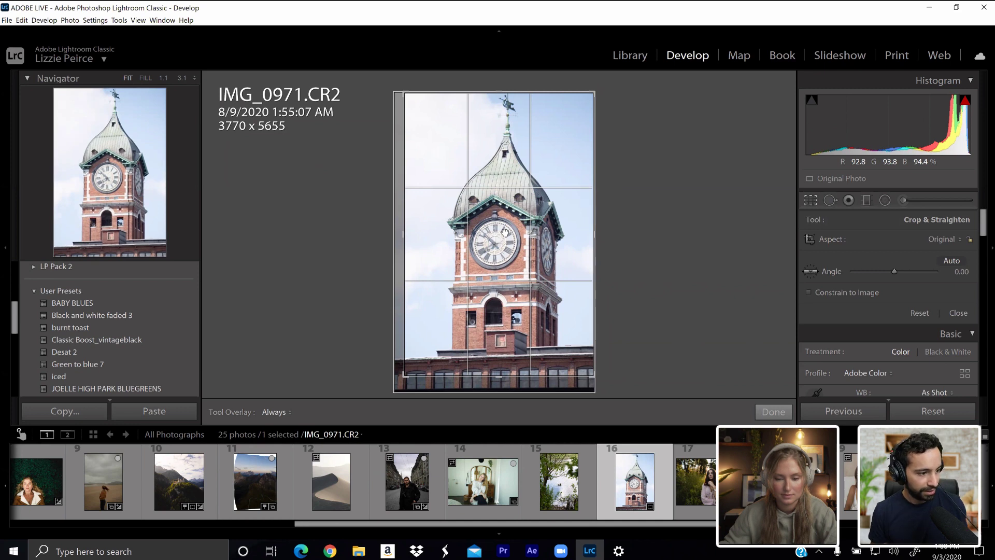
pyautogui.moveTo(505, 232); pyautogui.dragTo(505, 234)
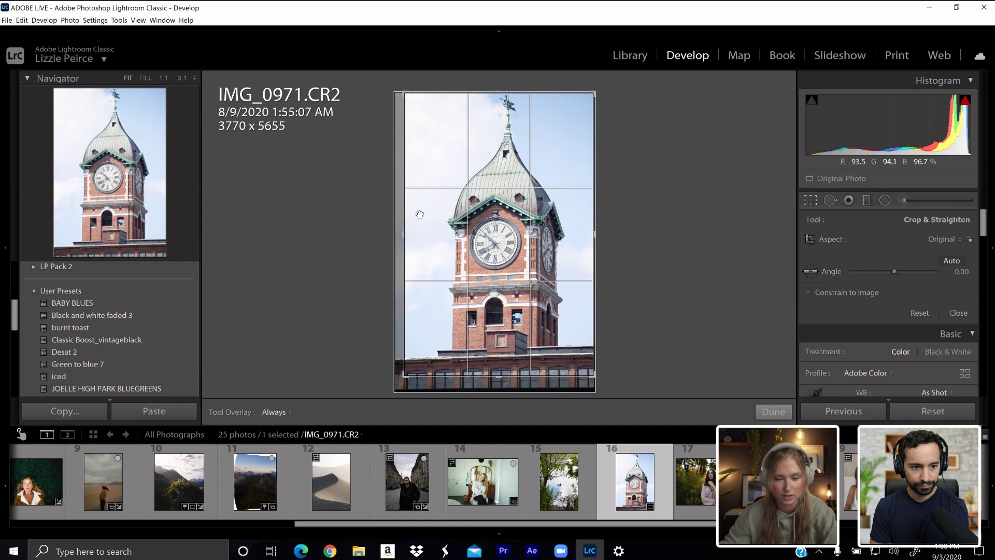
pyautogui.click(811, 202)
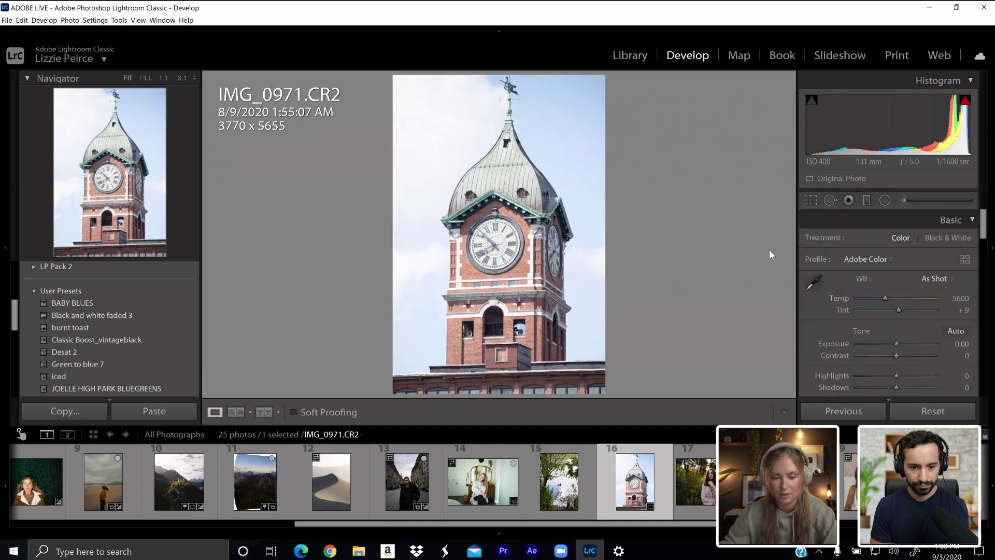
# - Try to straighten the clock tower photo along the tower's vertical edge, and undo the rotation
pyautogui.click(813, 203)
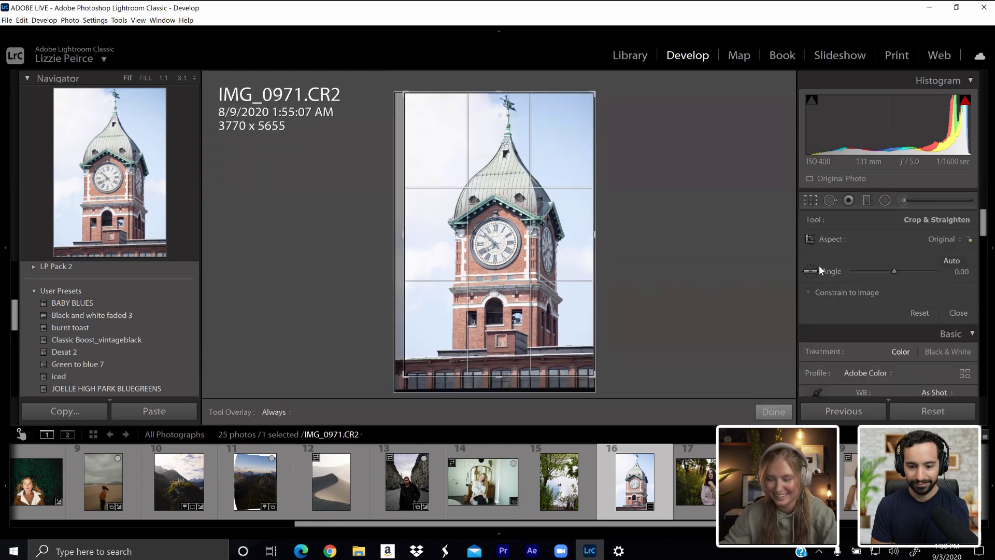
pyautogui.click(812, 270)
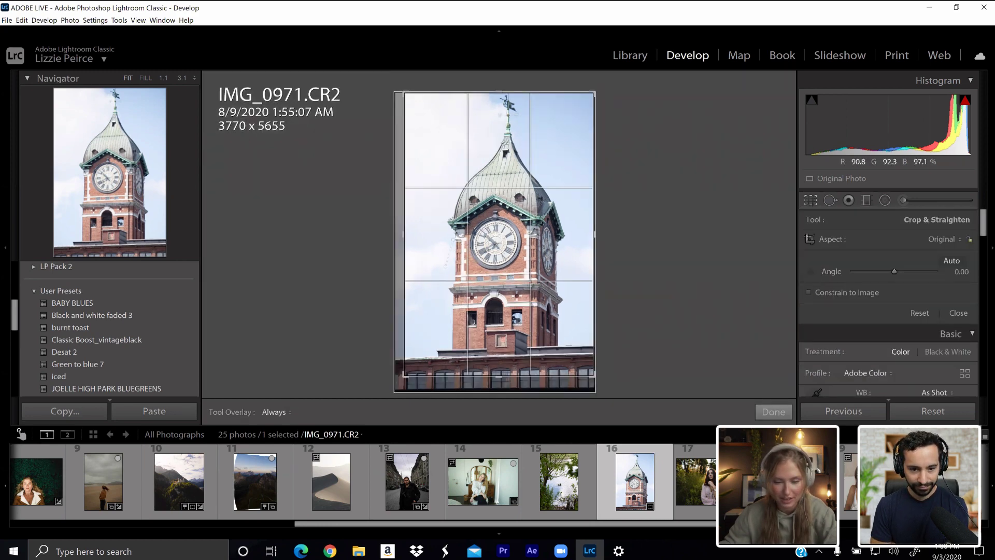
pyautogui.moveTo(457, 236); pyautogui.dragTo(448, 398)
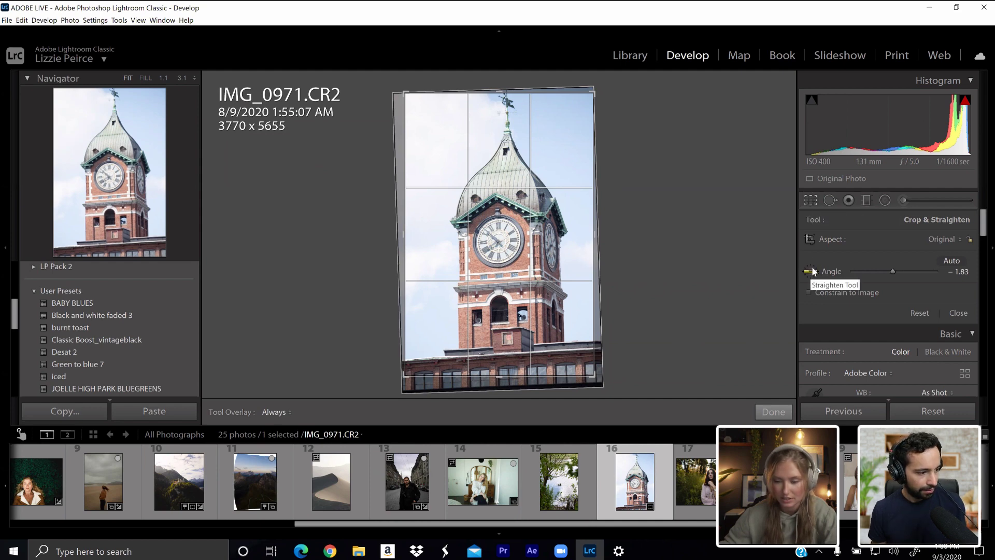
pyautogui.click(810, 202)
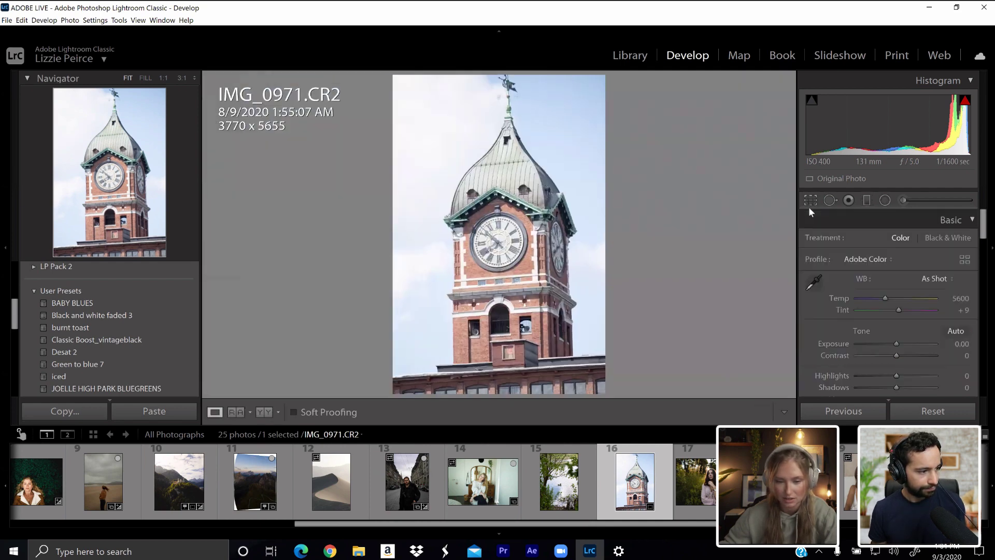
pyautogui.hotkey('ctrl', 'z')
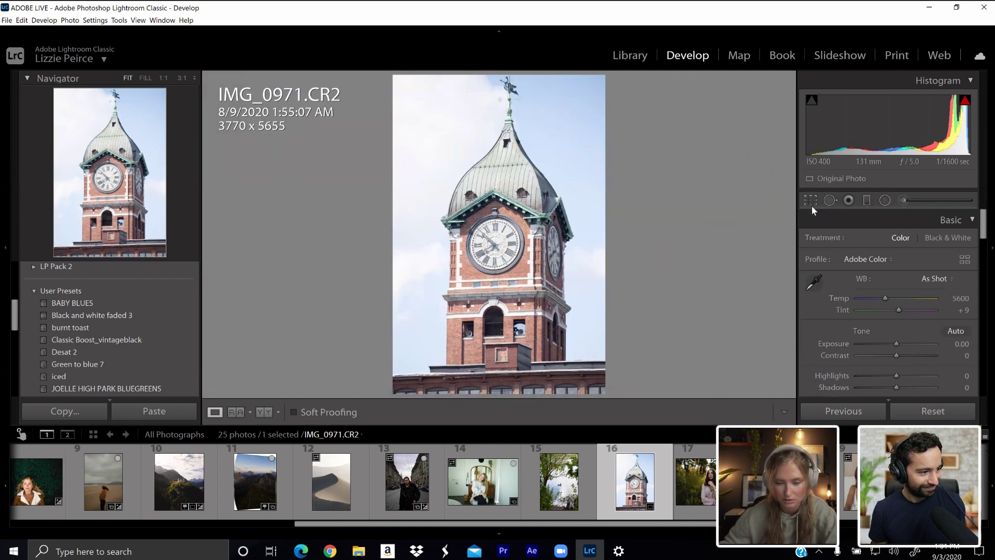
# - Try small crop rotations in both directions on the clock tower photo, and reset the Angle to 0.00
pyautogui.click(812, 208)
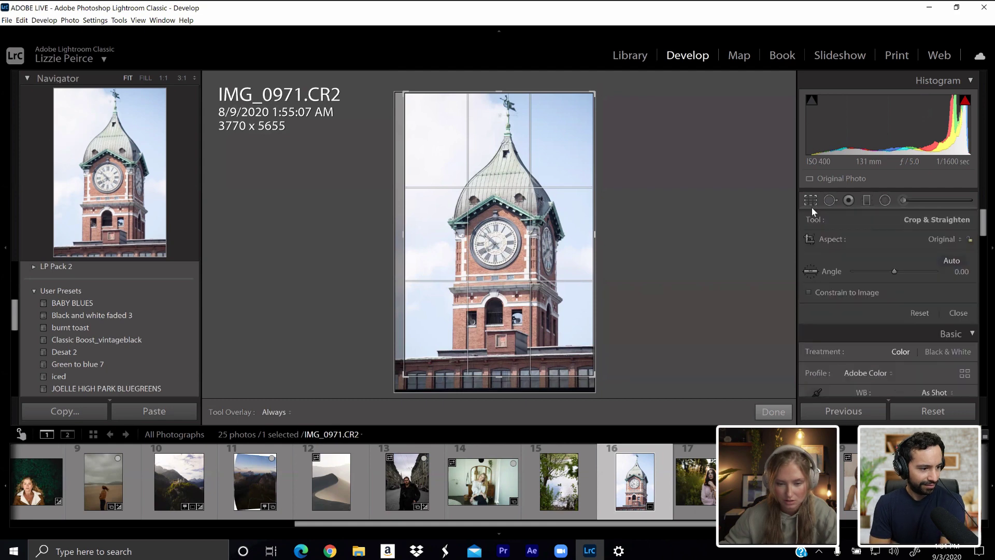
pyautogui.moveTo(894, 272); pyautogui.dragTo(895, 272)
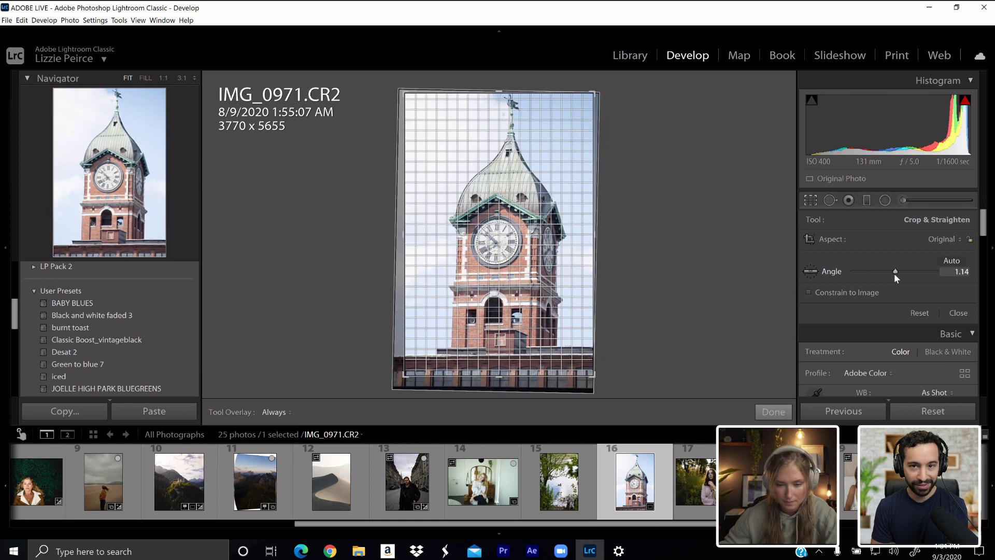
pyautogui.moveTo(894, 273); pyautogui.dragTo(891, 273)
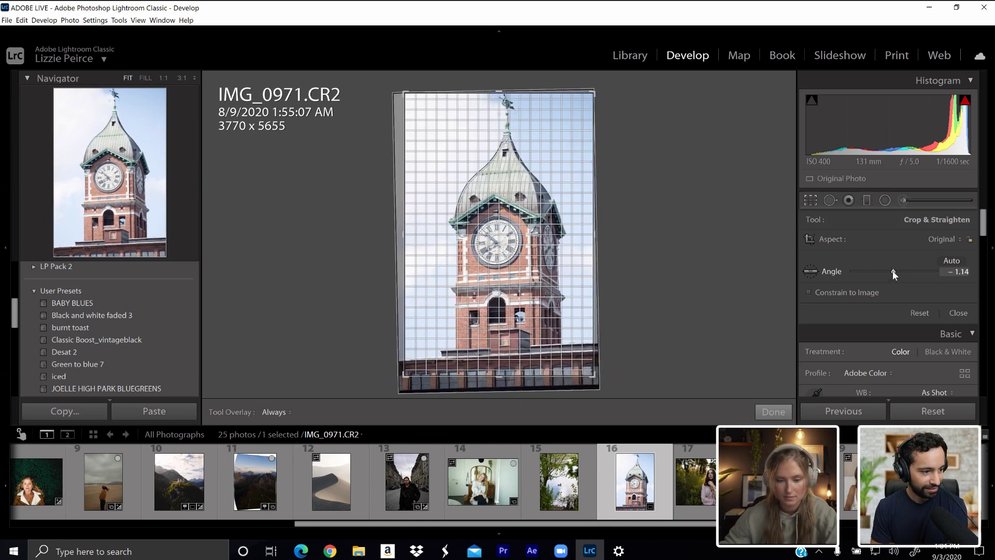
pyautogui.moveTo(892, 272); pyautogui.dragTo(894, 272)
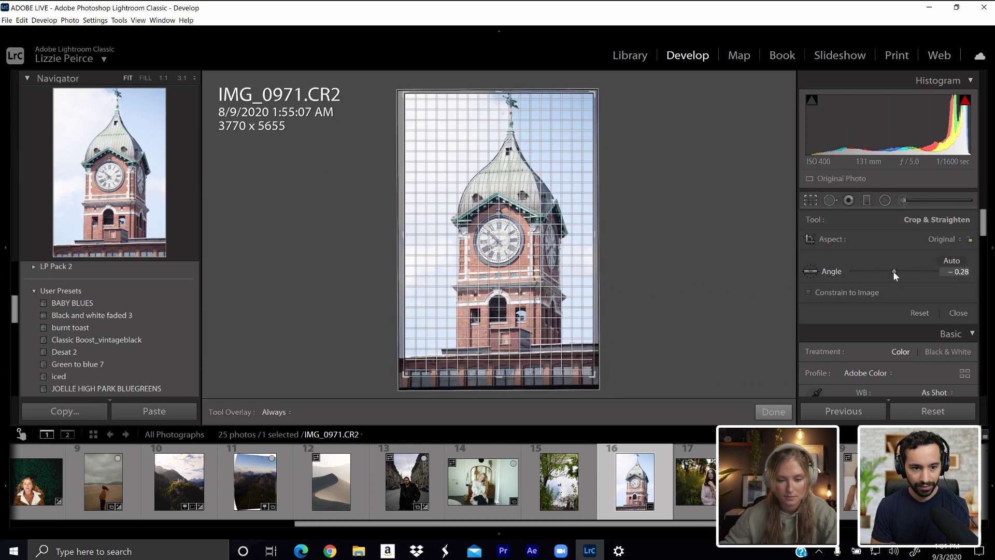
pyautogui.doubleClick(894, 271)
pyautogui.click(811, 202)
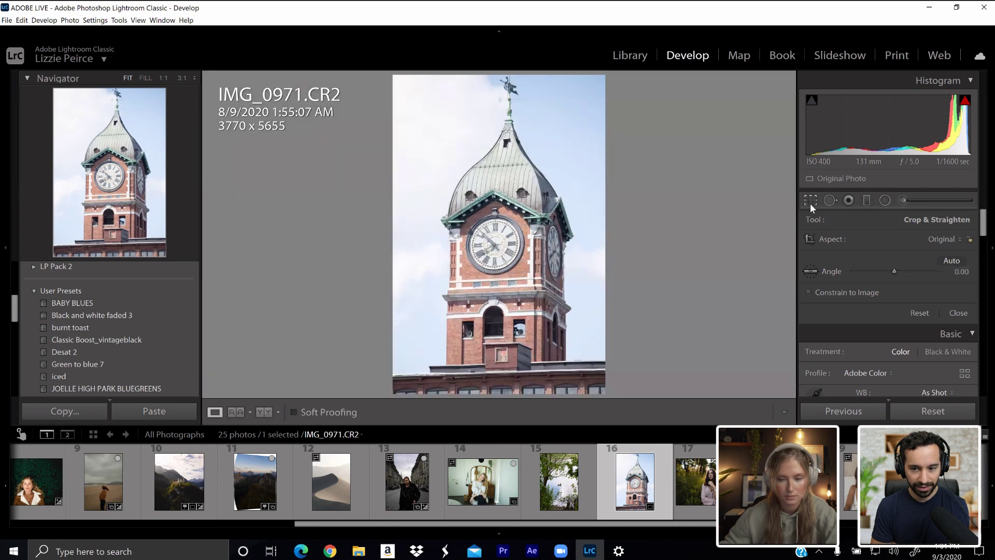
# - Shift the clock tower slightly to the left within the crop frame and apply the crop
pyautogui.click(810, 202)
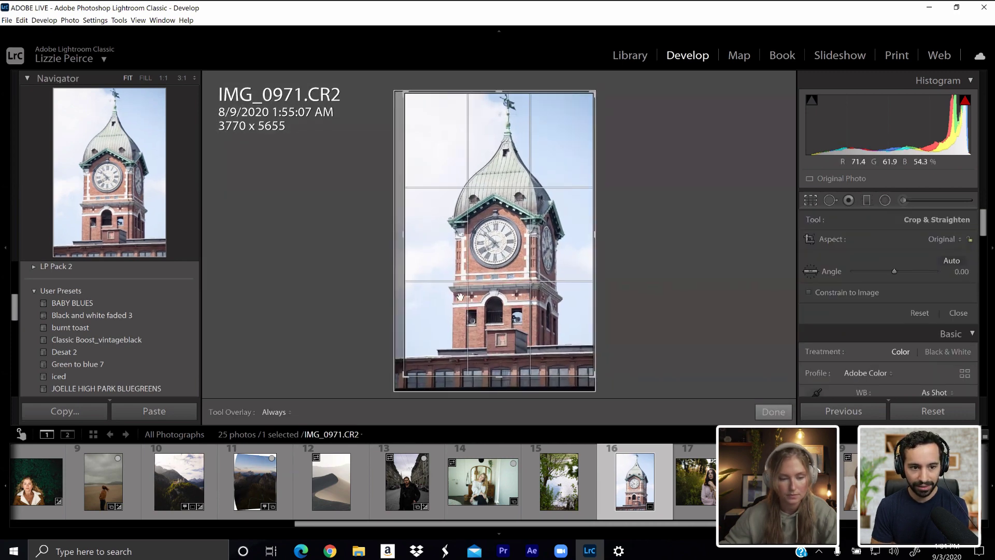
pyautogui.click(806, 205)
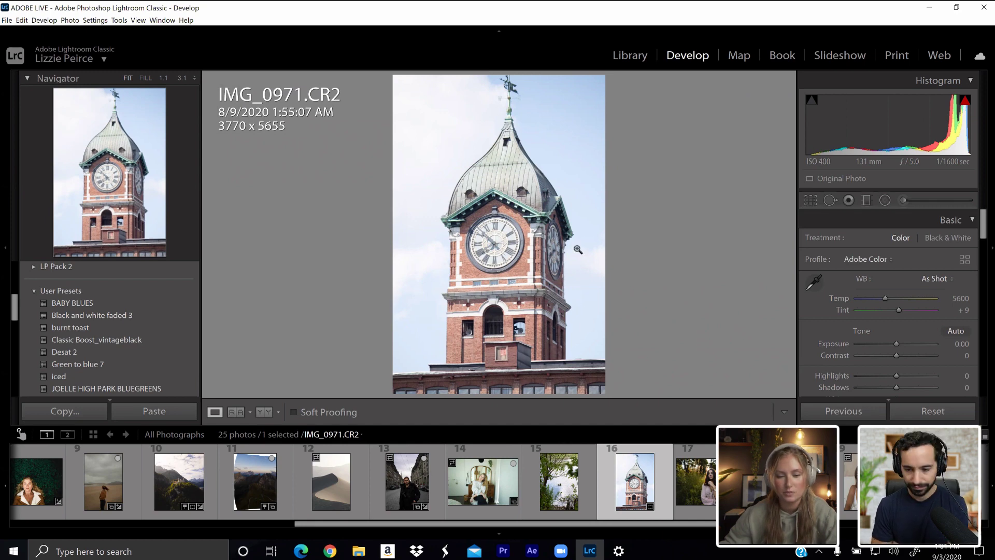
pyautogui.click(810, 200)
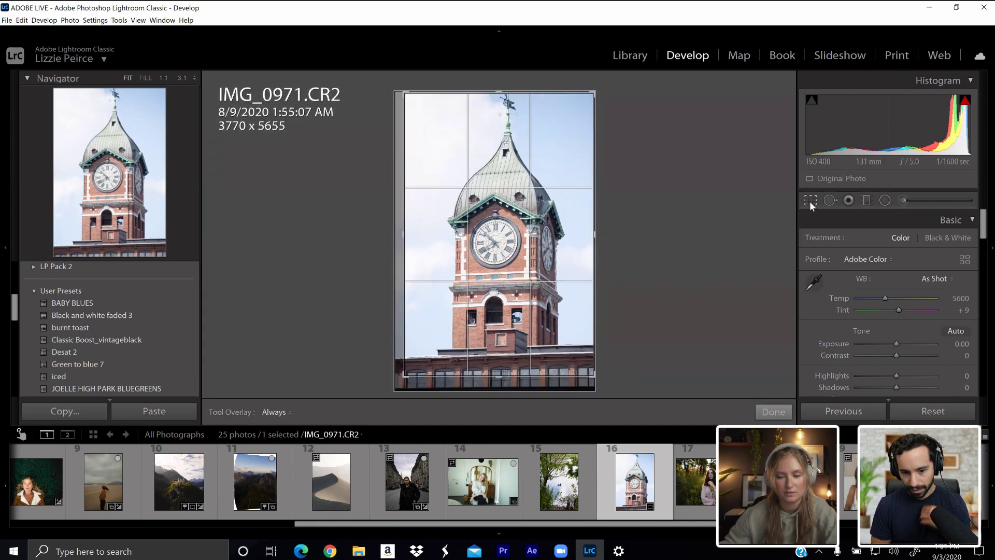
pyautogui.click(812, 200)
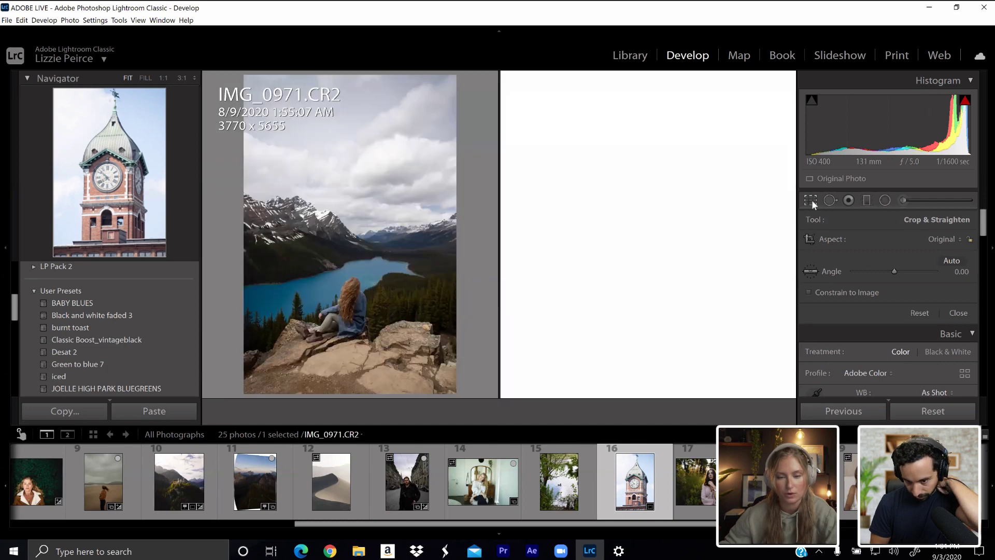
pyautogui.click(811, 201)
pyautogui.moveTo(526, 224); pyautogui.dragTo(523, 224)
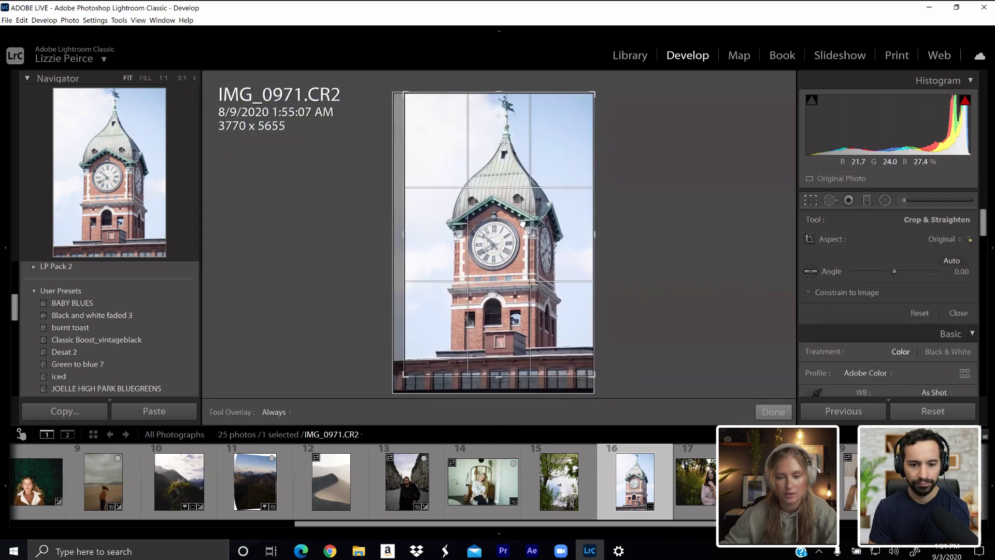
pyautogui.click(812, 201)
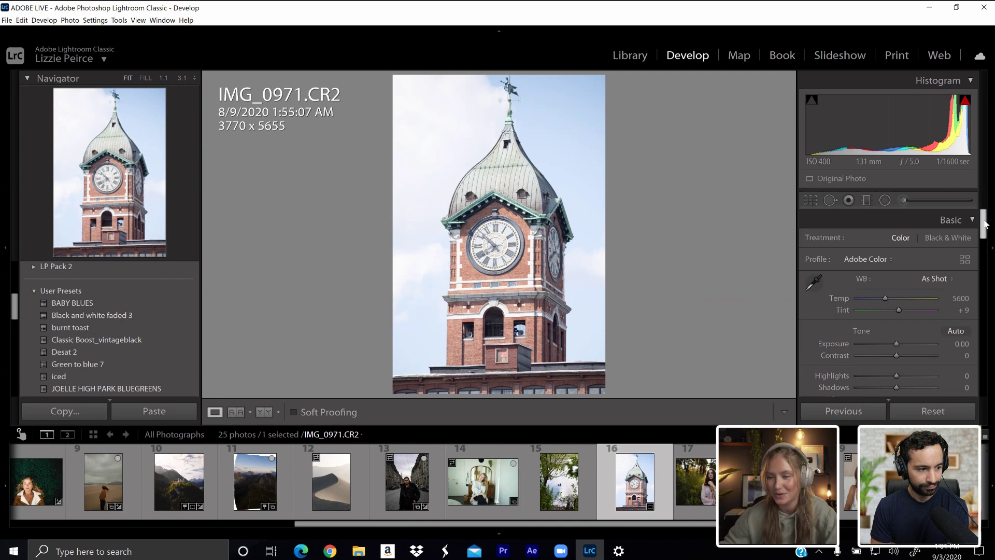
# - Set the clock tower photo's Exposure to -0.33, Highlights to -53 and Shadows to +17
pyautogui.moveTo(984, 222); pyautogui.dragTo(984, 228)
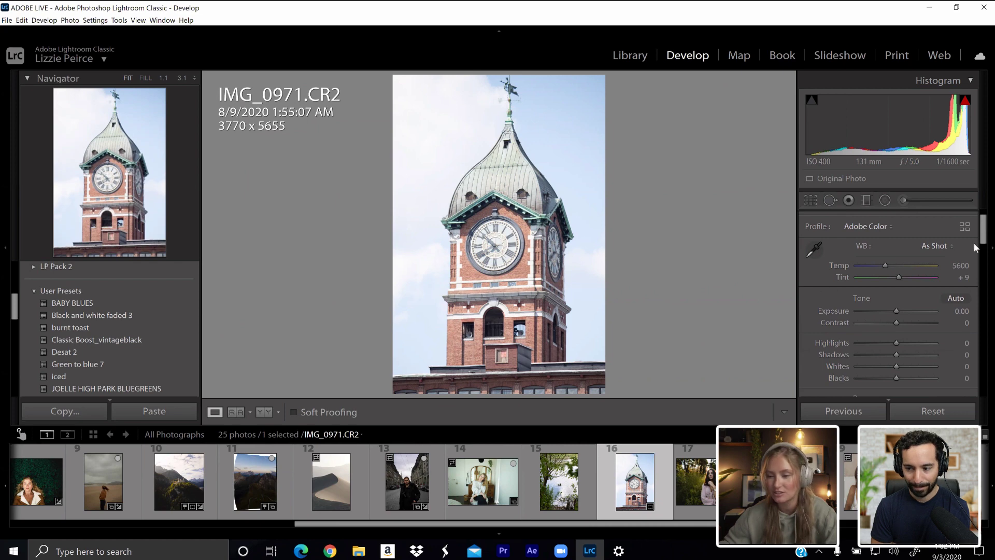
pyautogui.moveTo(984, 231)
pyautogui.mouseDown()
pyautogui.moveTo(985, 240)
pyautogui.moveTo(985, 221)
pyautogui.moveTo(985, 230)
pyautogui.mouseUp()
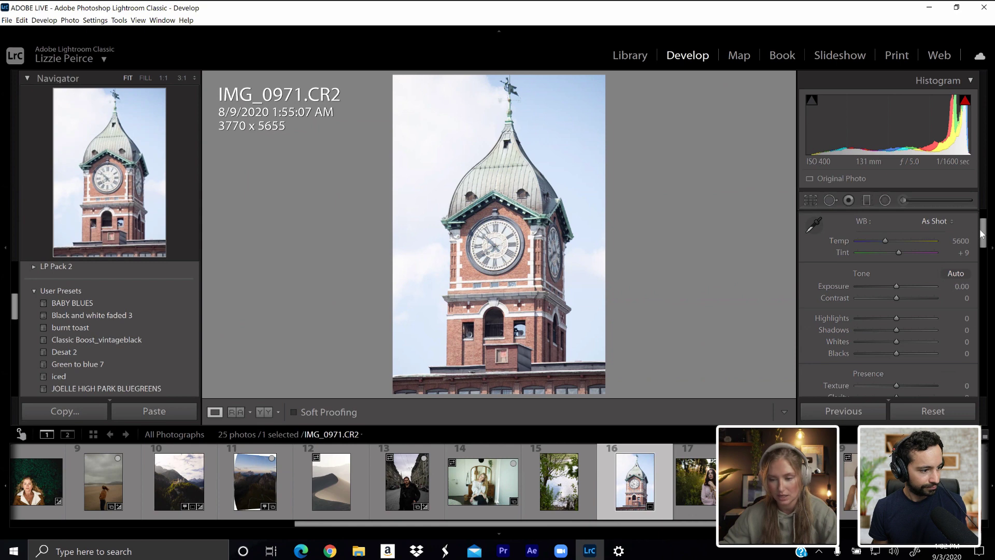
pyautogui.moveTo(985, 233); pyautogui.dragTo(987, 241)
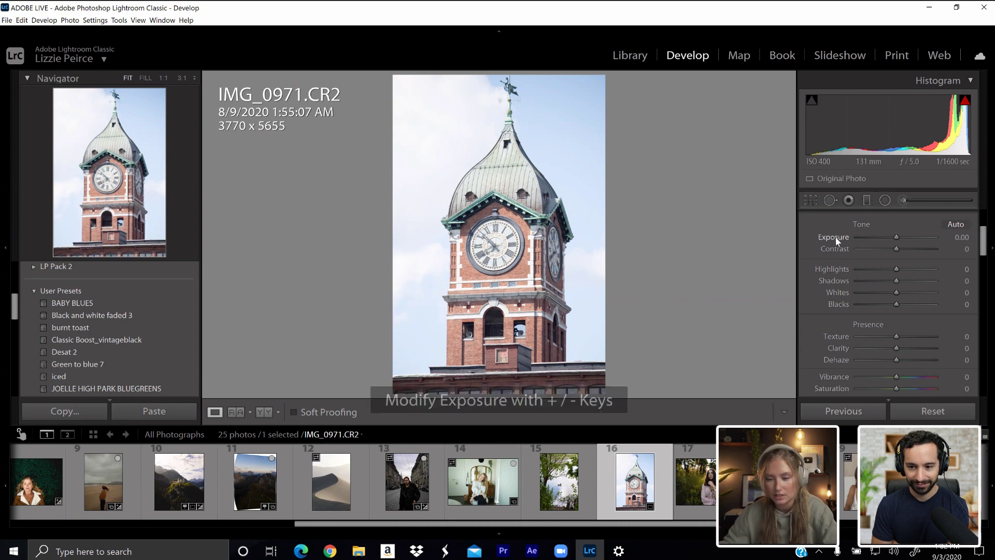
pyautogui.press('-')
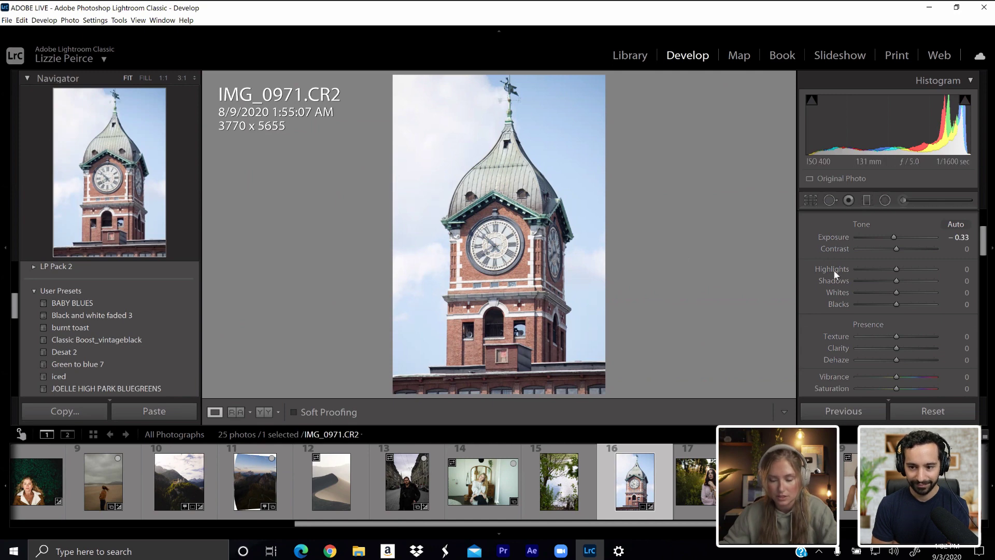
pyautogui.press('-')
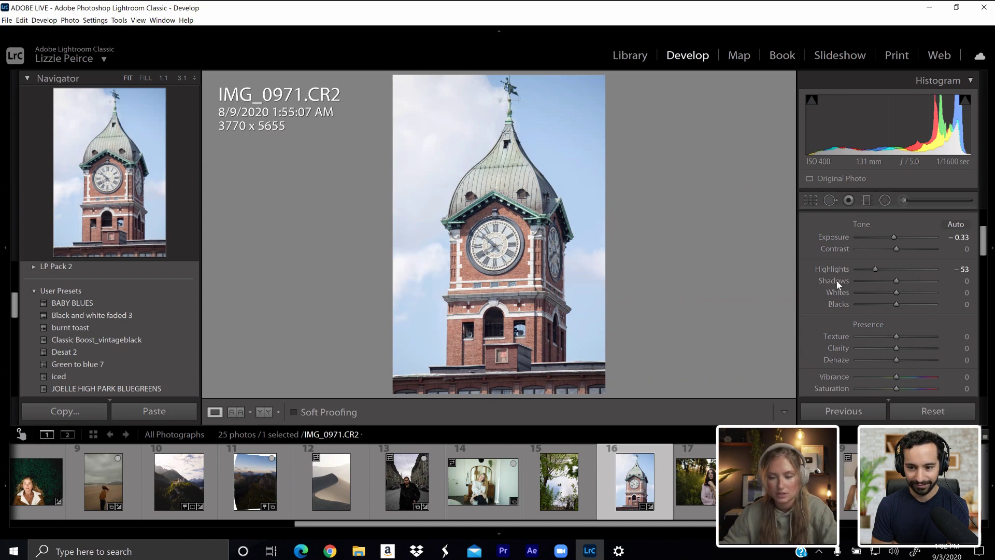
pyautogui.keyDown('shift'); pyautogui.doubleClick(837, 281); pyautogui.keyUp('shift')
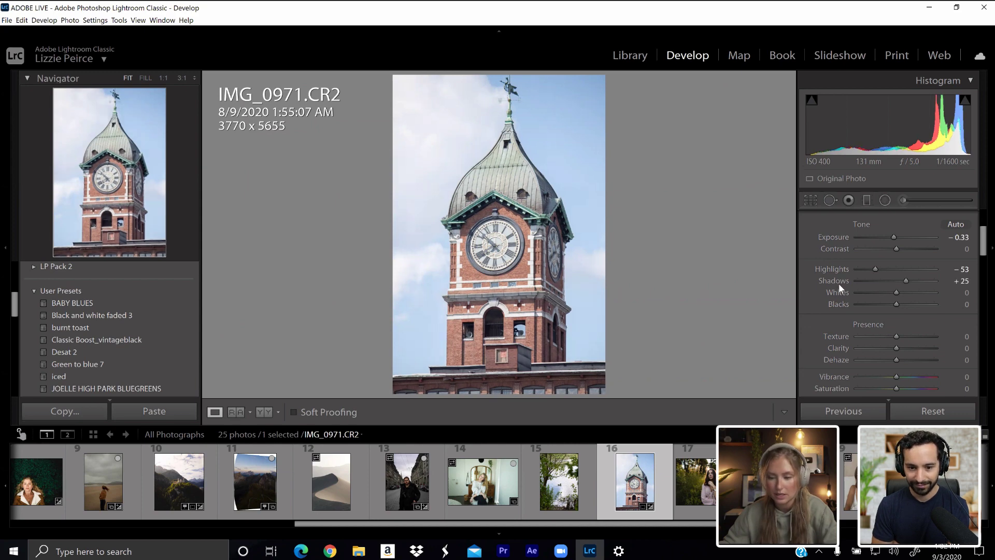
pyautogui.moveTo(907, 281); pyautogui.dragTo(903, 281)
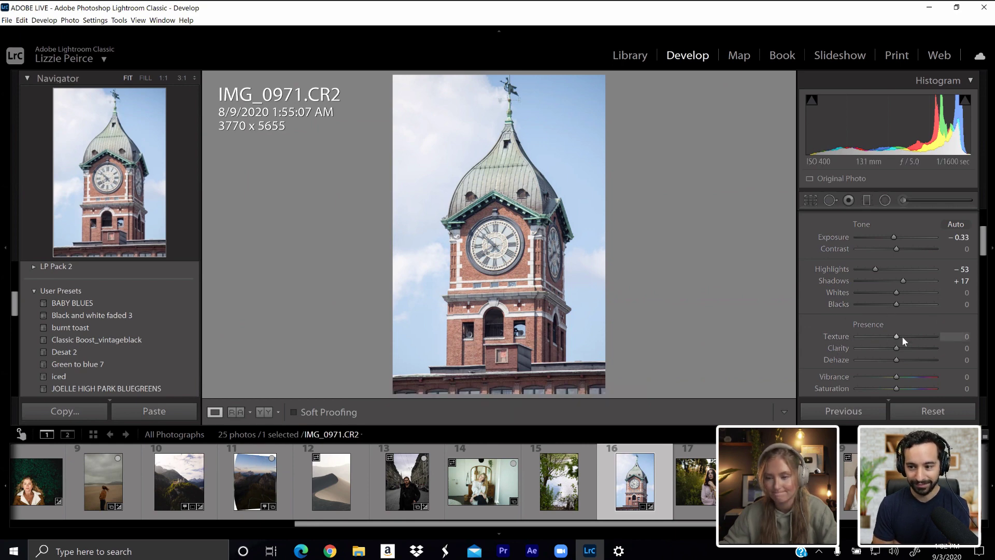
# - Set the clock tower photo's Texture to +5 and Clarity to +8
pyautogui.moveTo(899, 337); pyautogui.dragTo(900, 349)
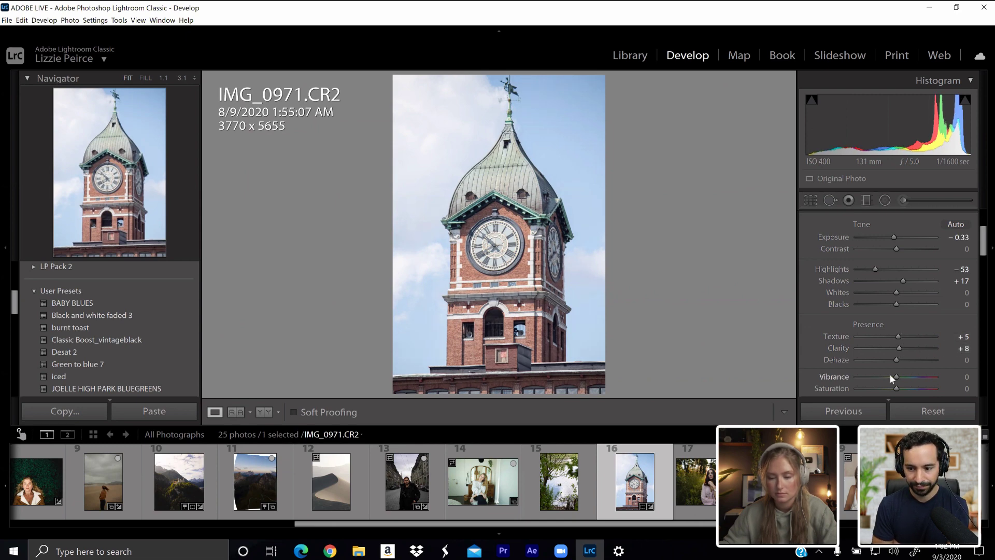
pyautogui.scroll(2, 985, 236)
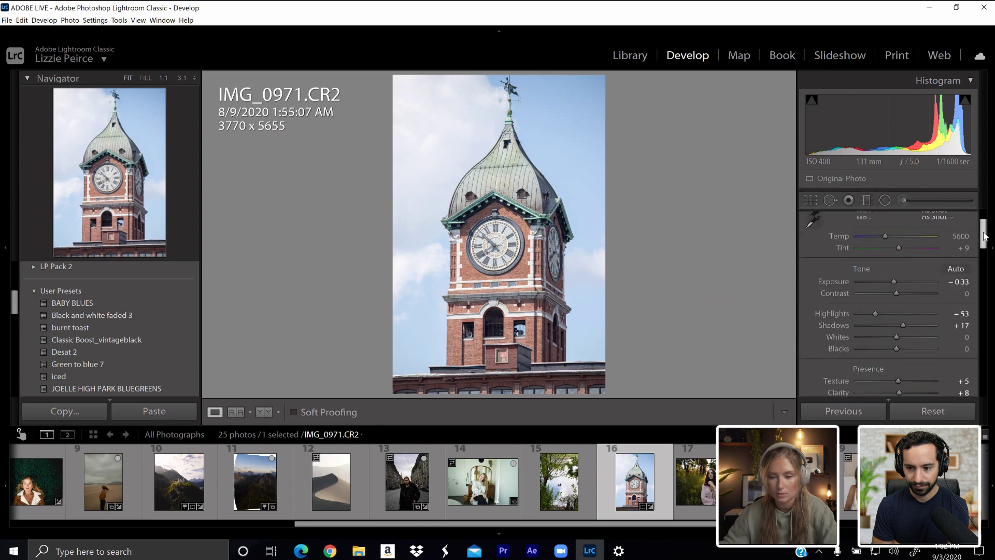
# - Anchor the tone curve's highlights at 211/211 and darken the shadows with a point at input 79, output 67
pyautogui.scroll(-8, 985, 236)
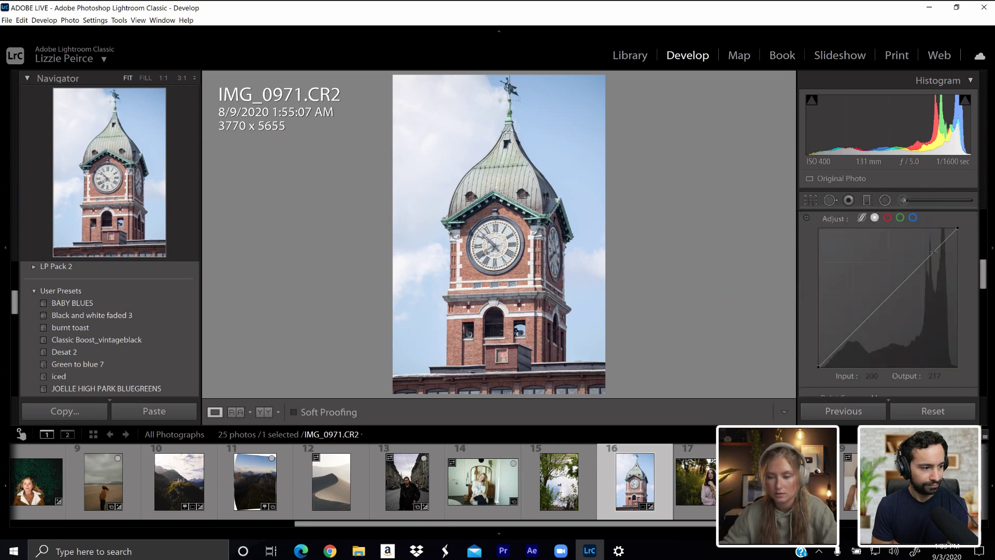
pyautogui.moveTo(931, 248); pyautogui.dragTo(934, 252)
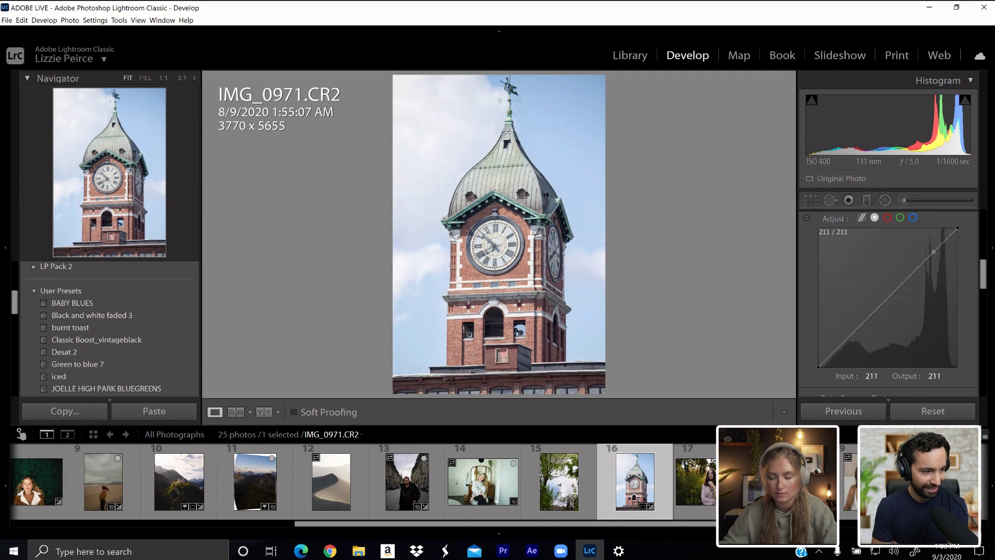
pyautogui.moveTo(860, 330); pyautogui.dragTo(862, 332)
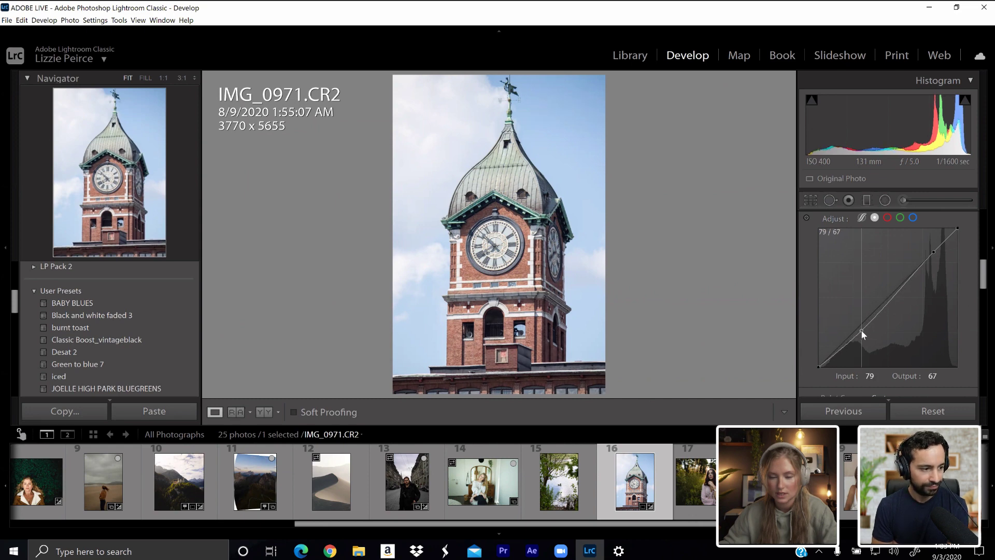
pyautogui.moveTo(864, 330); pyautogui.dragTo(862, 329)
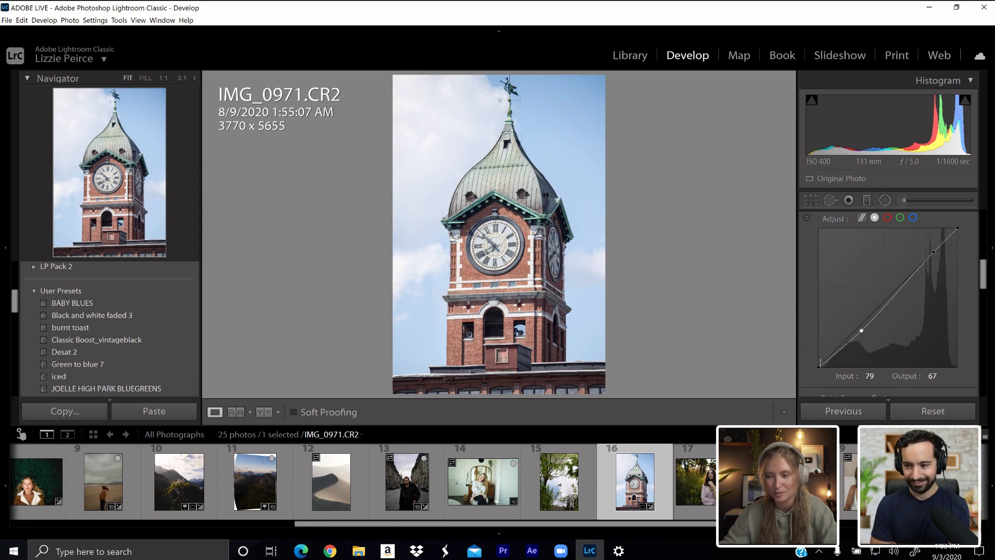
# - Lift the tone curve's black end, slightly lower its white end, and place a deep-shadow point at input 37, output 32
pyautogui.moveTo(818, 366); pyautogui.dragTo(839, 349)
pyautogui.click(840, 346)
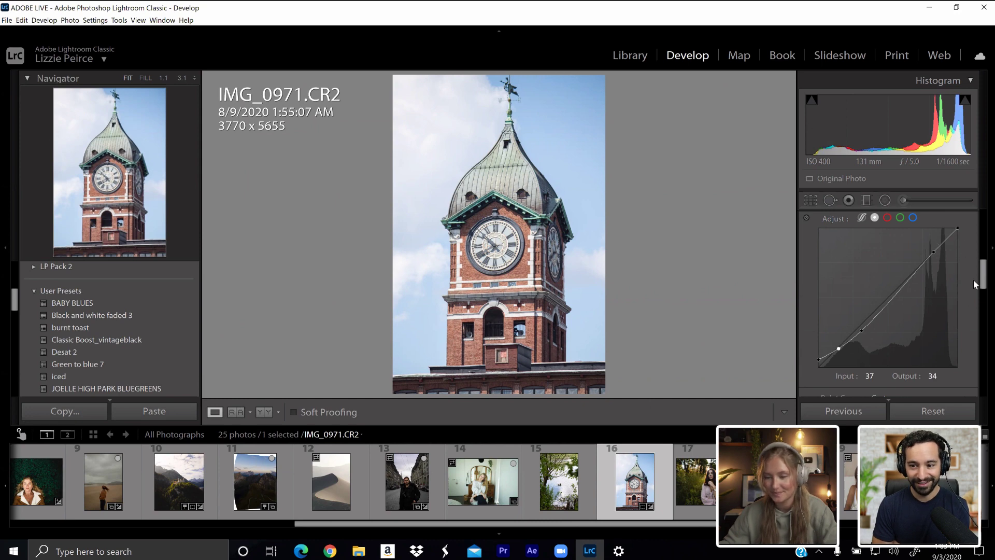
pyautogui.moveTo(965, 227); pyautogui.dragTo(934, 251)
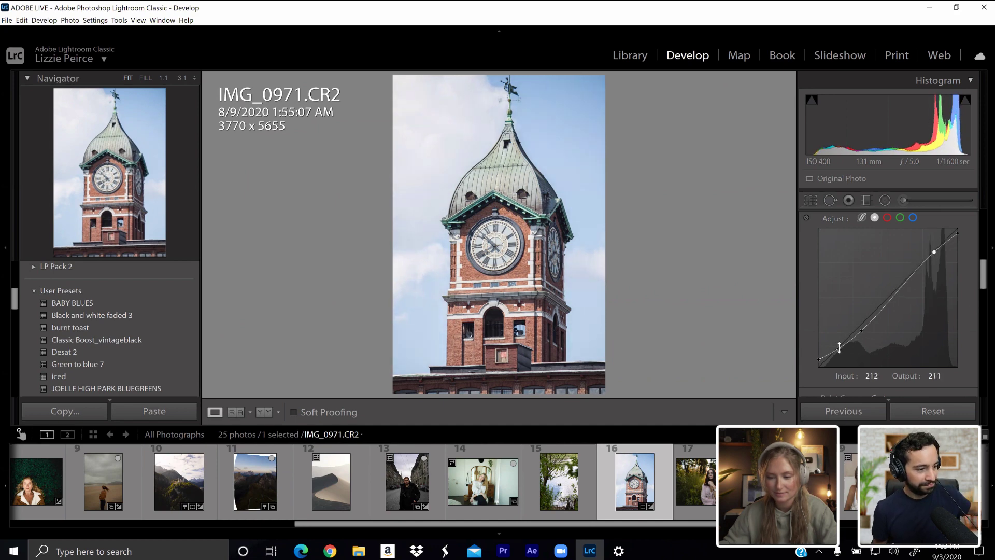
pyautogui.moveTo(838, 348); pyautogui.dragTo(838, 349)
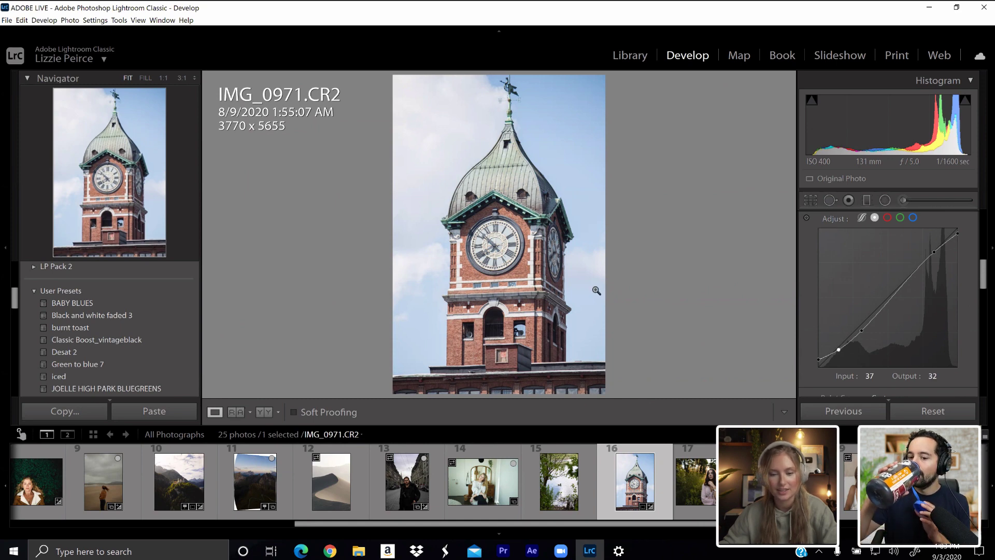
# - Examine the HSL Hue and Saturation adjustments and preview user presets such as burnt toast on the clock tower photo
pyautogui.scroll(-10, 984, 282)
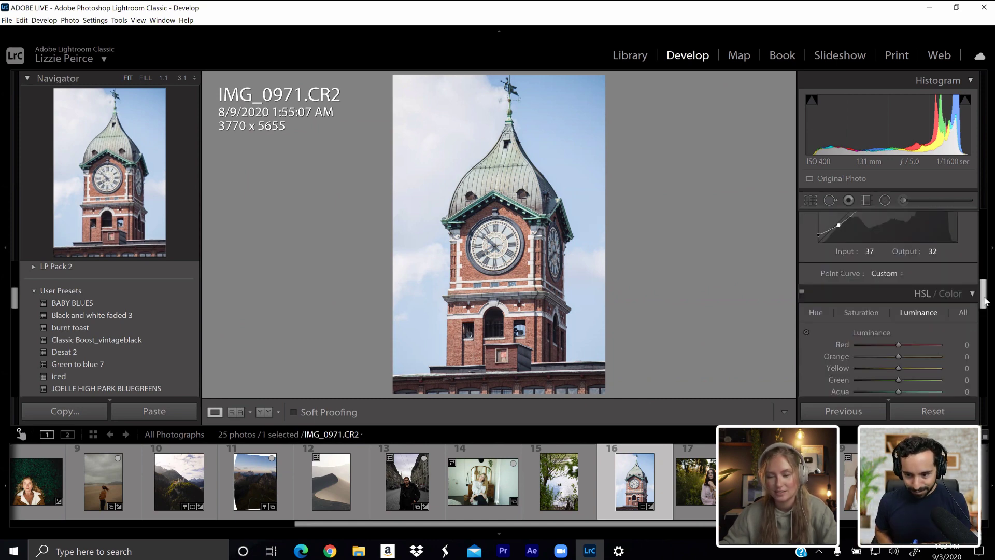
pyautogui.scroll(8, 992, 303)
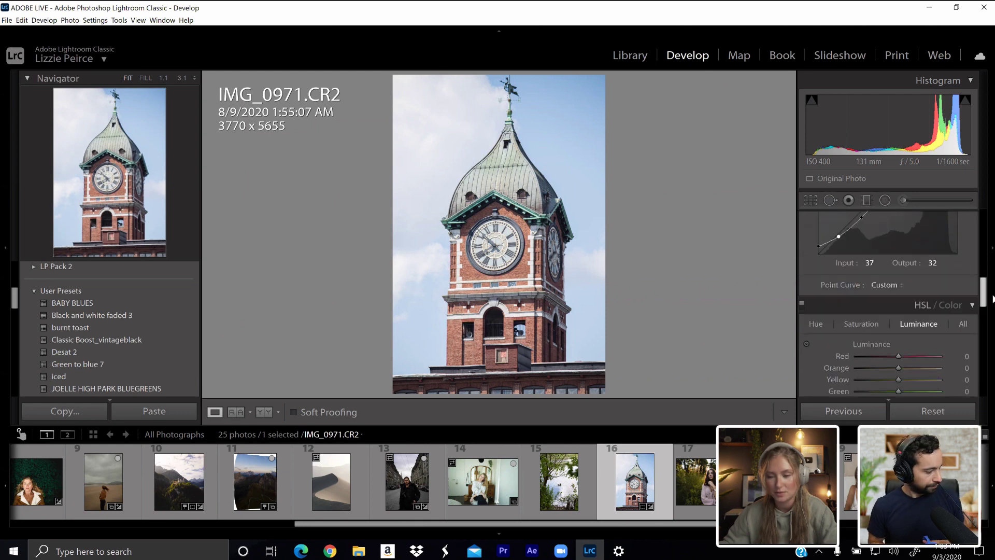
pyautogui.scroll(-3, 992, 290)
pyautogui.scroll(-2, 889, 311)
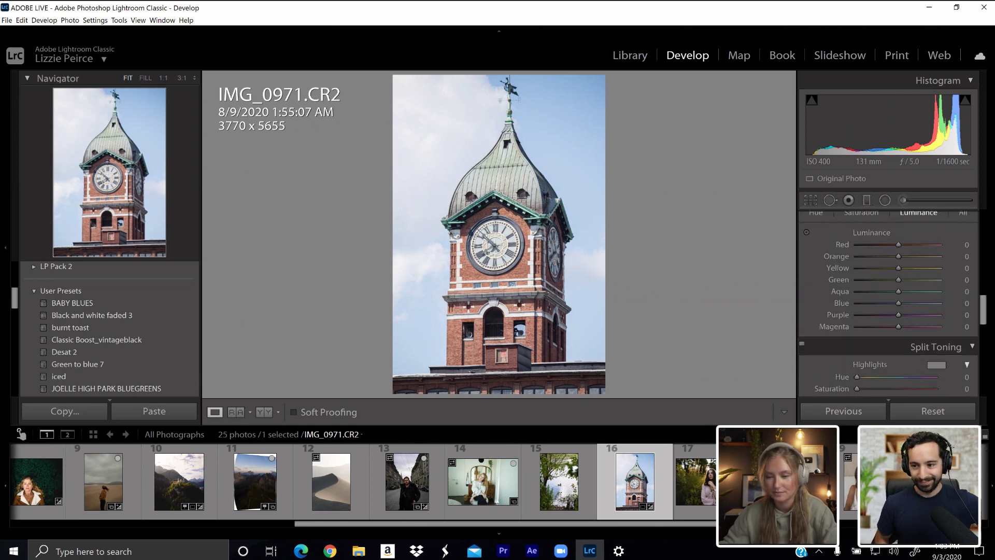
pyautogui.scroll(1, 992, 300)
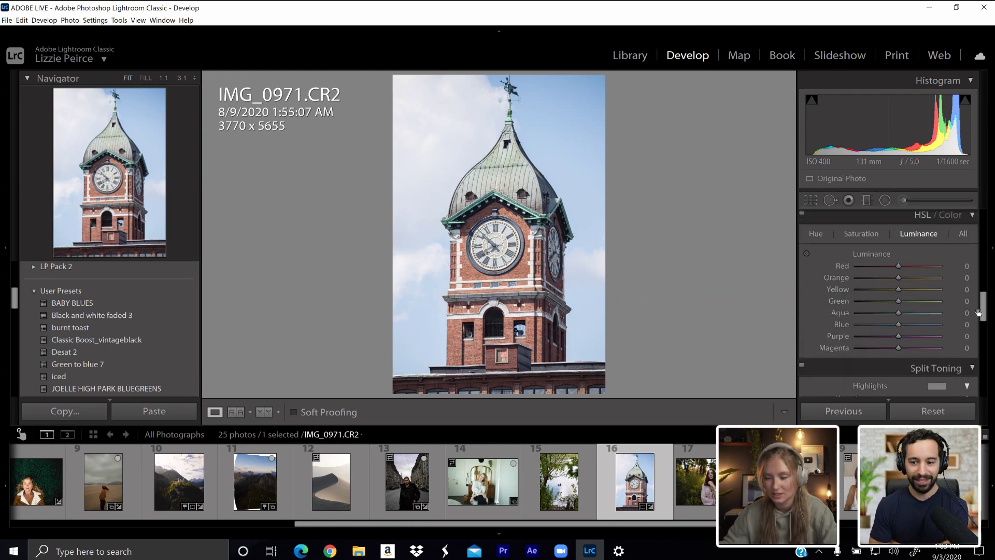
pyautogui.click(818, 232)
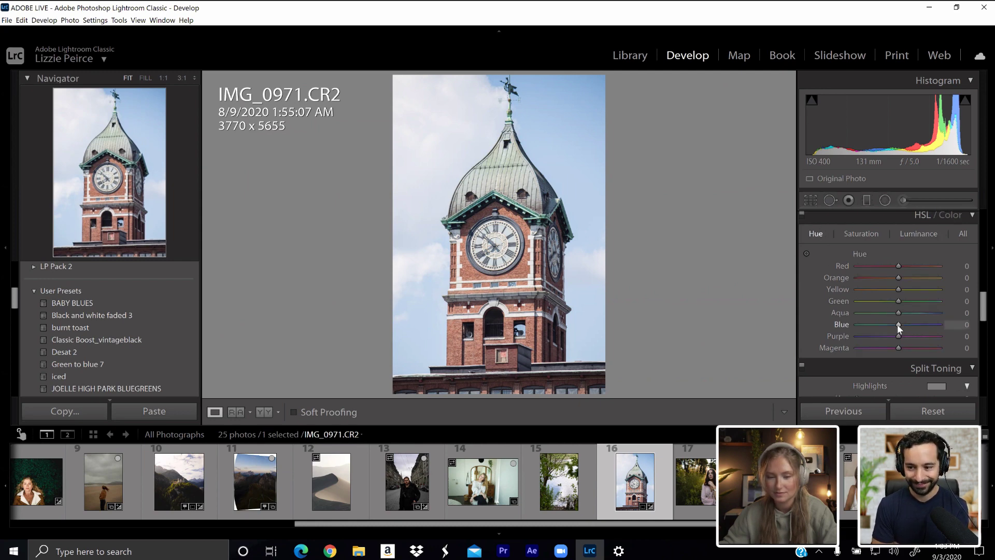
pyautogui.scroll(1, 982, 330)
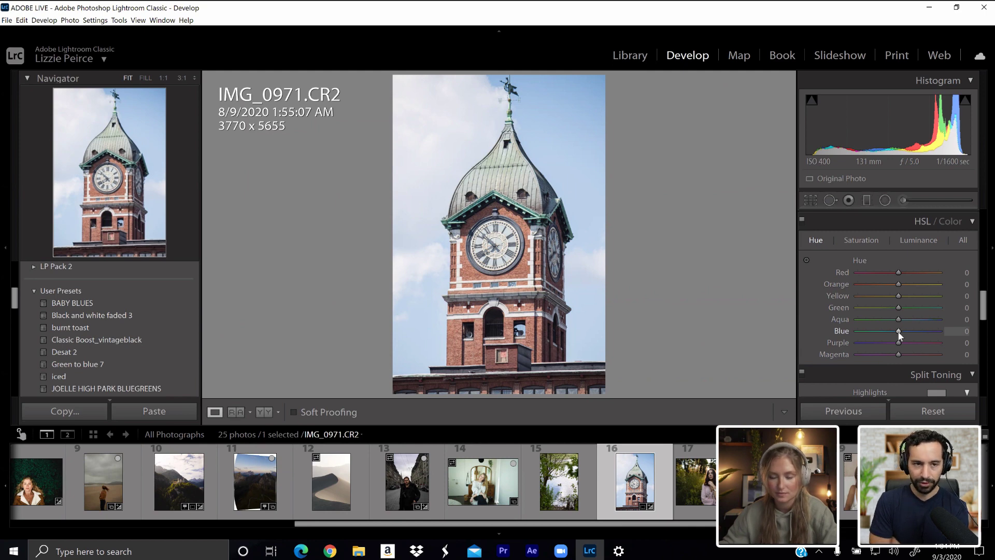
pyautogui.click(861, 239)
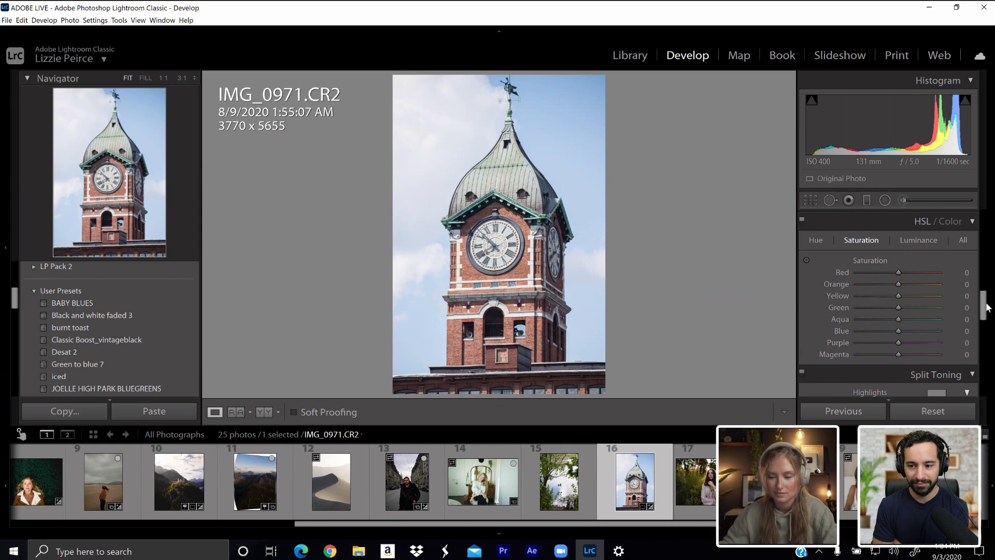
pyautogui.moveTo(987, 307); pyautogui.dragTo(987, 298)
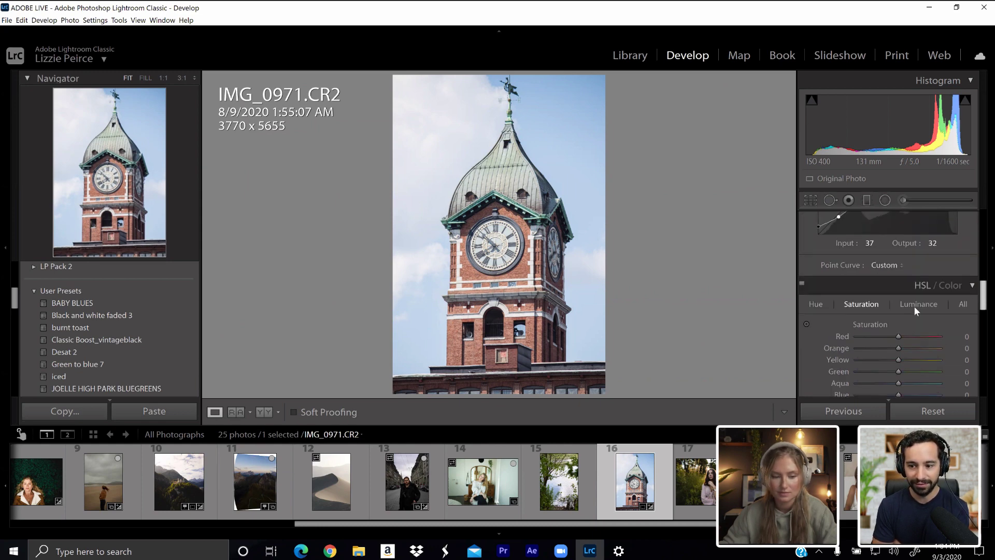
pyautogui.click(84, 340)
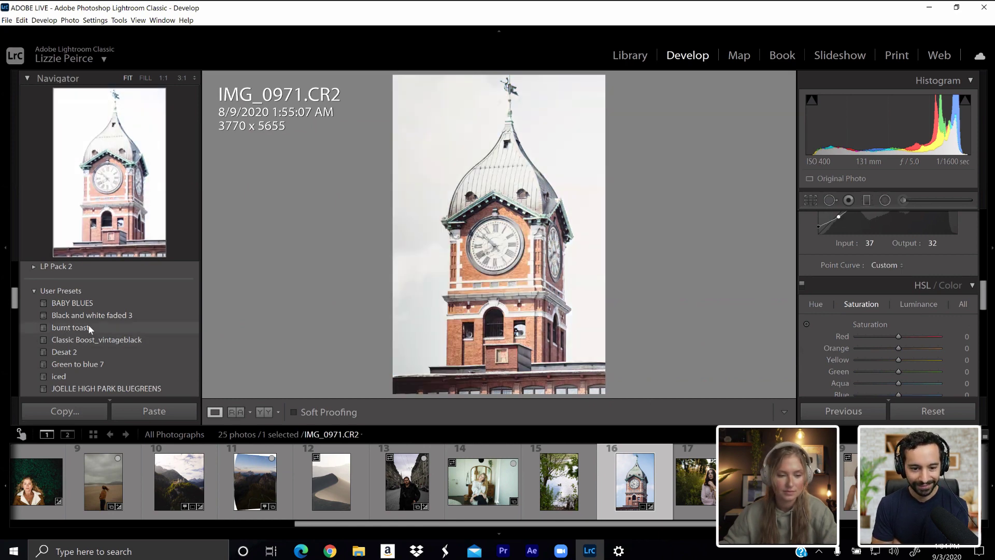
pyautogui.click(88, 316)
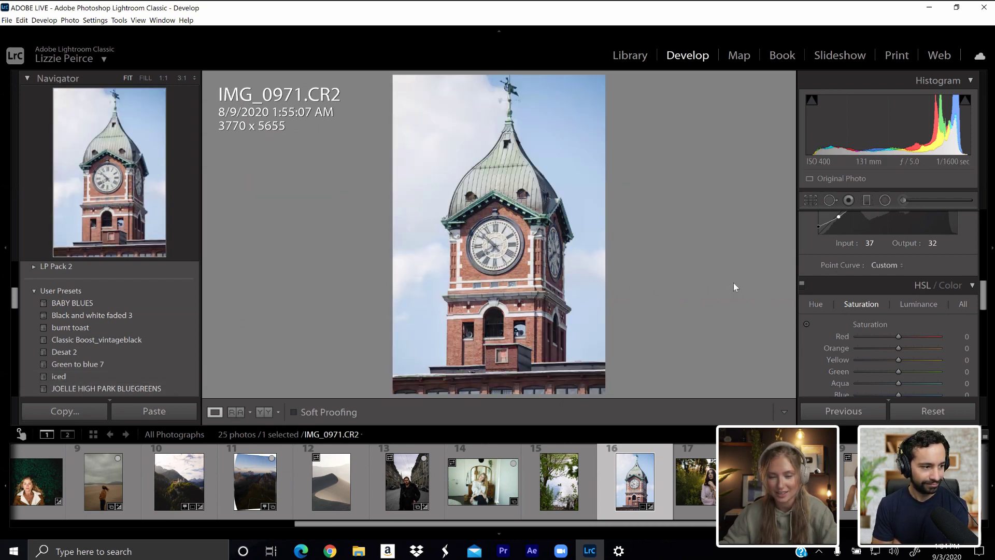
# - Draw a diagonal graduated filter from the photo's upper-left sky across the tower, set its Temp to 19, and widen it toward the lower right
pyautogui.moveTo(984, 296); pyautogui.dragTo(853, 198)
pyautogui.click(867, 201)
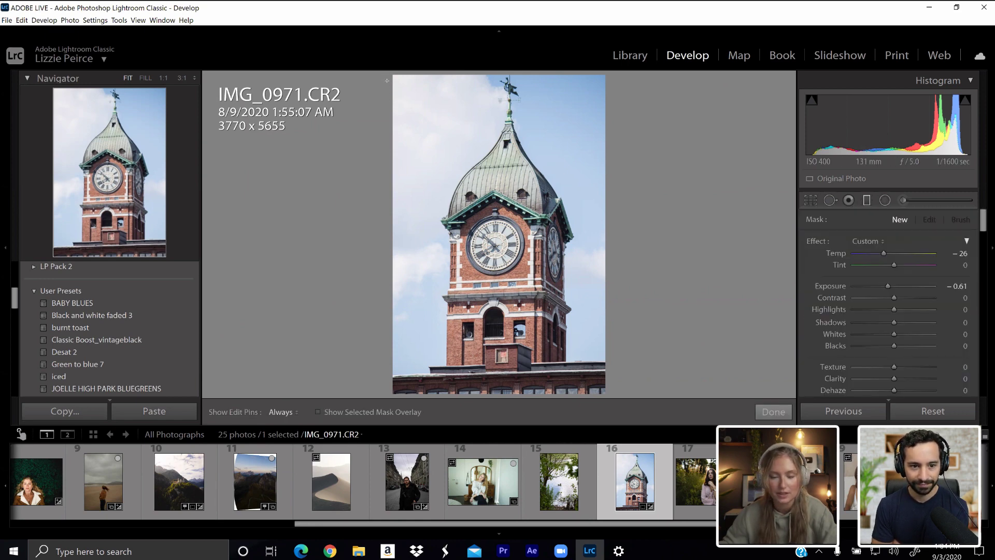
pyautogui.moveTo(406, 106); pyautogui.dragTo(646, 221)
pyautogui.moveTo(905, 256); pyautogui.dragTo(902, 253)
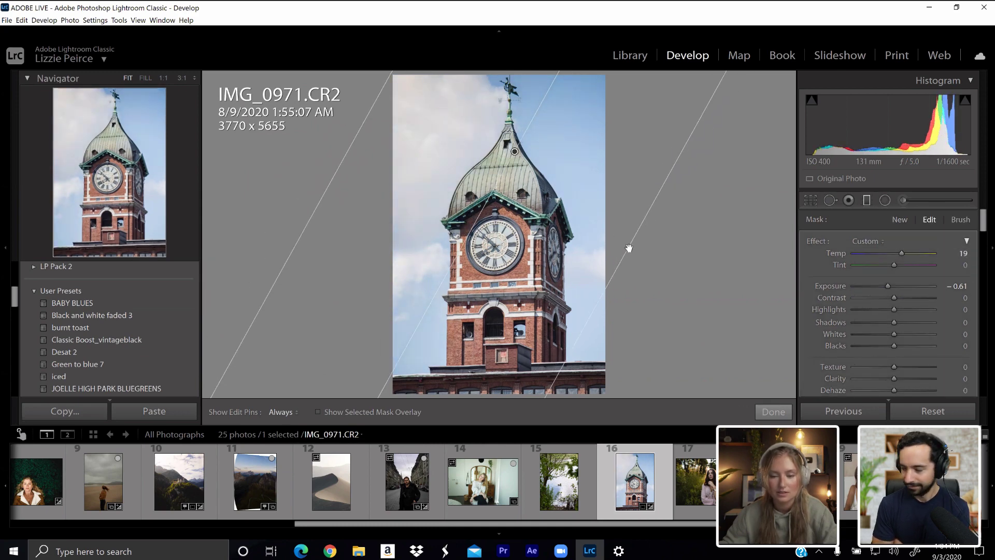
pyautogui.moveTo(628, 248); pyautogui.dragTo(686, 248)
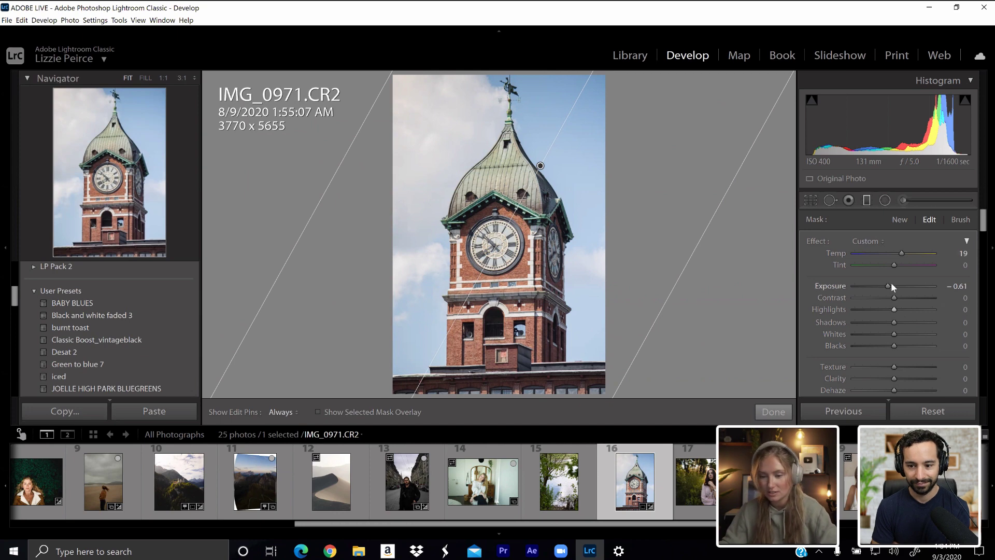
# - Brighten and warm the graduated filter with Exposure 0.32 and Temp 26, widening its gradient slightly
pyautogui.moveTo(891, 283); pyautogui.dragTo(899, 288)
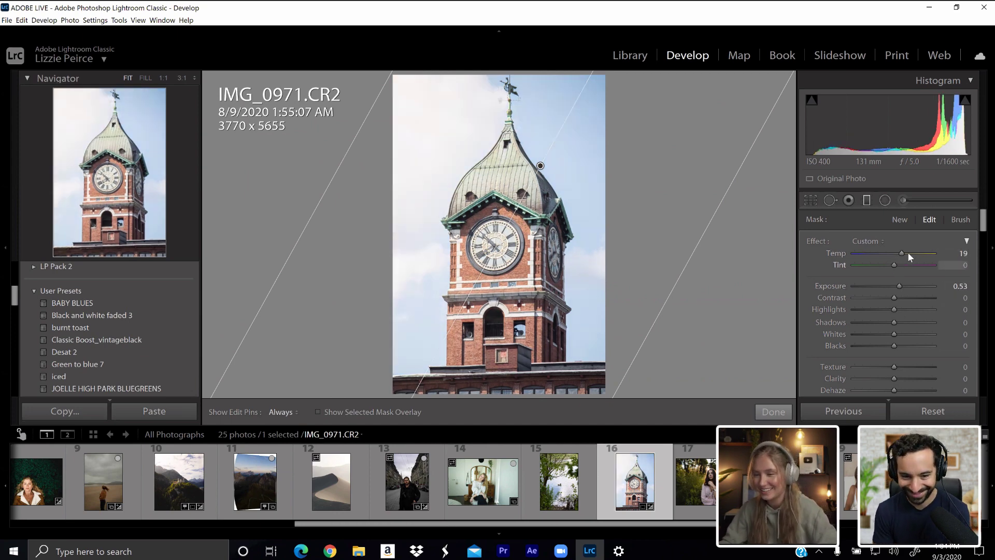
pyautogui.click(897, 285)
pyautogui.moveTo(897, 285); pyautogui.dragTo(907, 260)
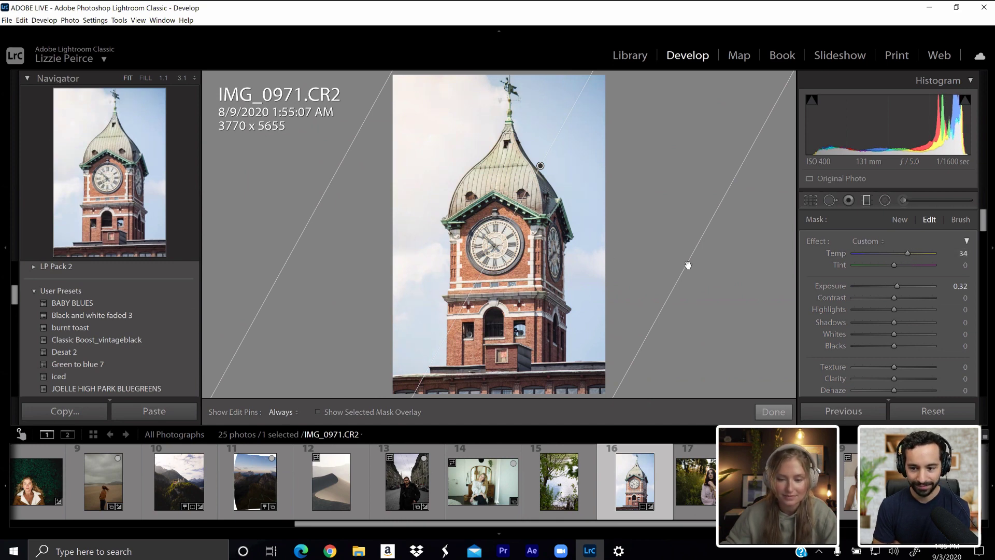
pyautogui.moveTo(688, 265); pyautogui.dragTo(695, 267)
pyautogui.moveTo(906, 250); pyautogui.dragTo(903, 254)
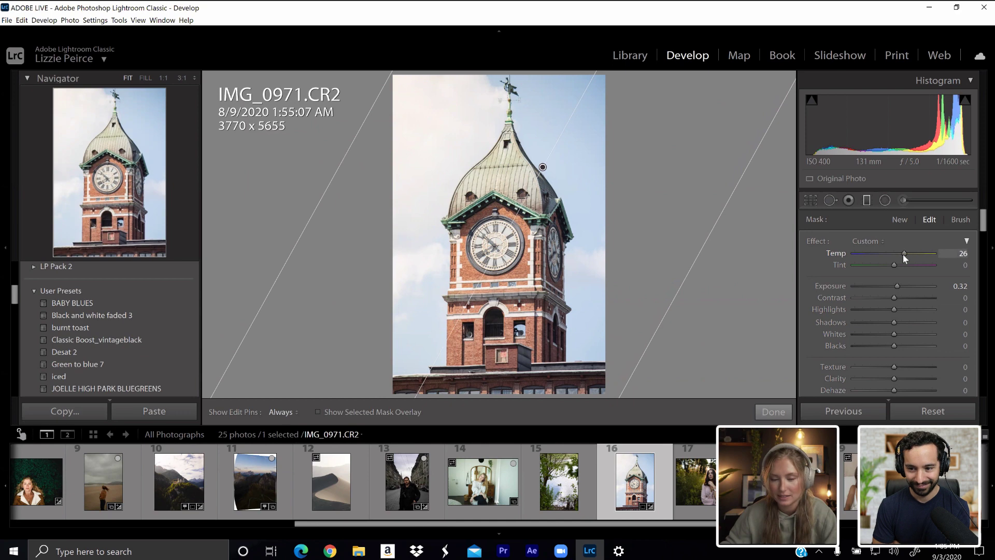
# - Close the graduated filter and set the whole photo's Saturation to -22
pyautogui.moveTo(983, 228); pyautogui.dragTo(991, 248)
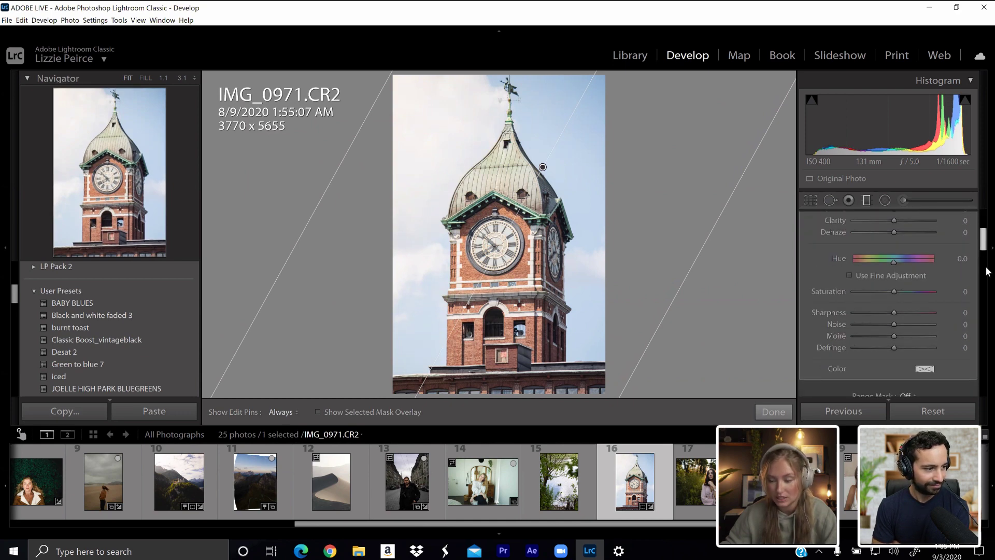
pyautogui.scroll(5, 988, 271)
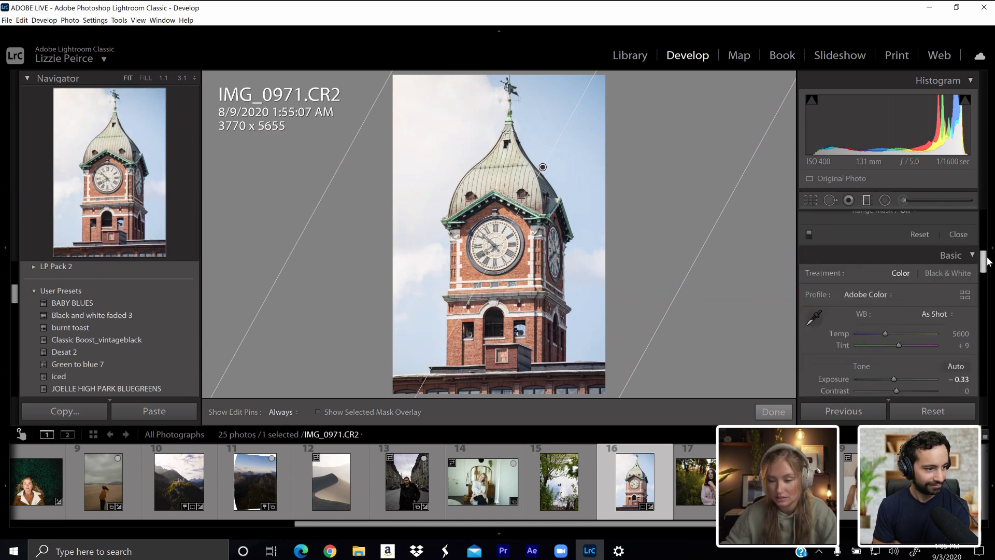
pyautogui.click(868, 199)
pyautogui.moveTo(984, 220); pyautogui.dragTo(993, 249)
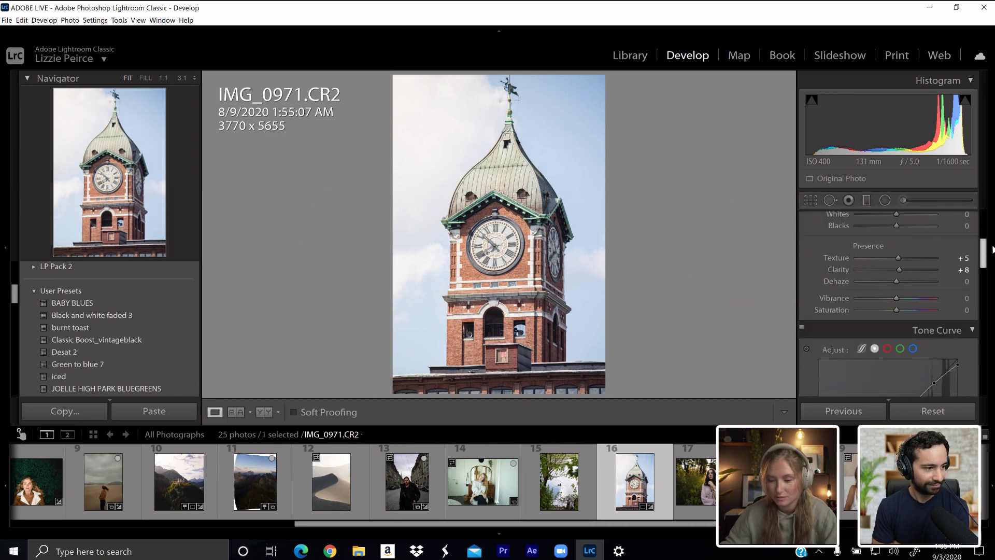
pyautogui.moveTo(893, 309); pyautogui.dragTo(882, 318)
pyautogui.doubleClick(882, 312)
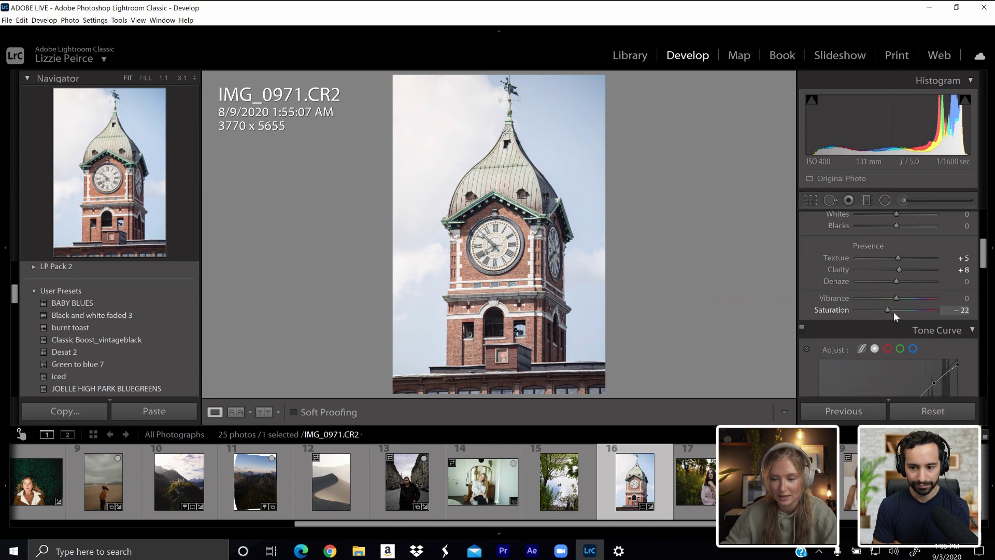
# - Draw a second diagonal graduated filter centred on the lower part of the clock tower
pyautogui.scroll(5, 984, 257)
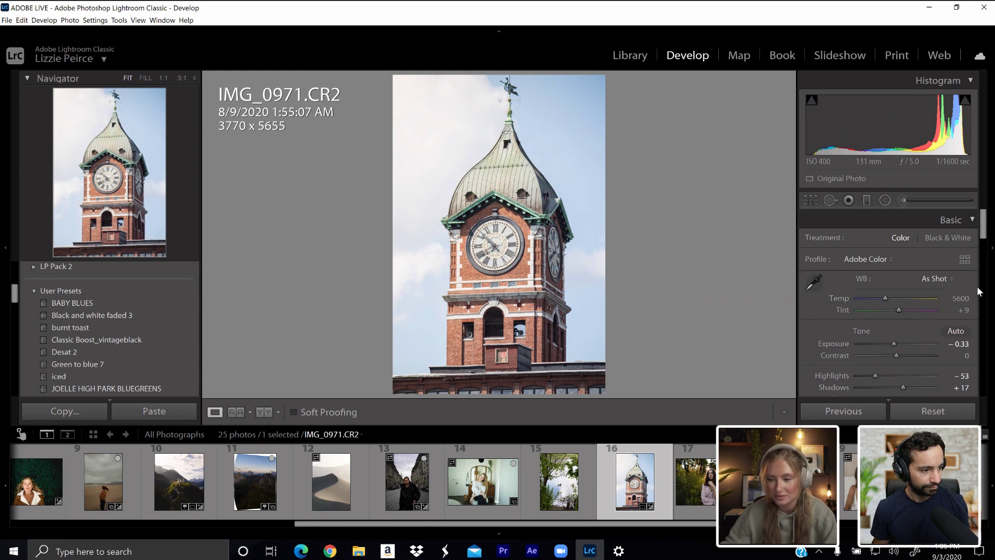
pyautogui.click(866, 200)
pyautogui.moveTo(505, 235); pyautogui.dragTo(611, 388)
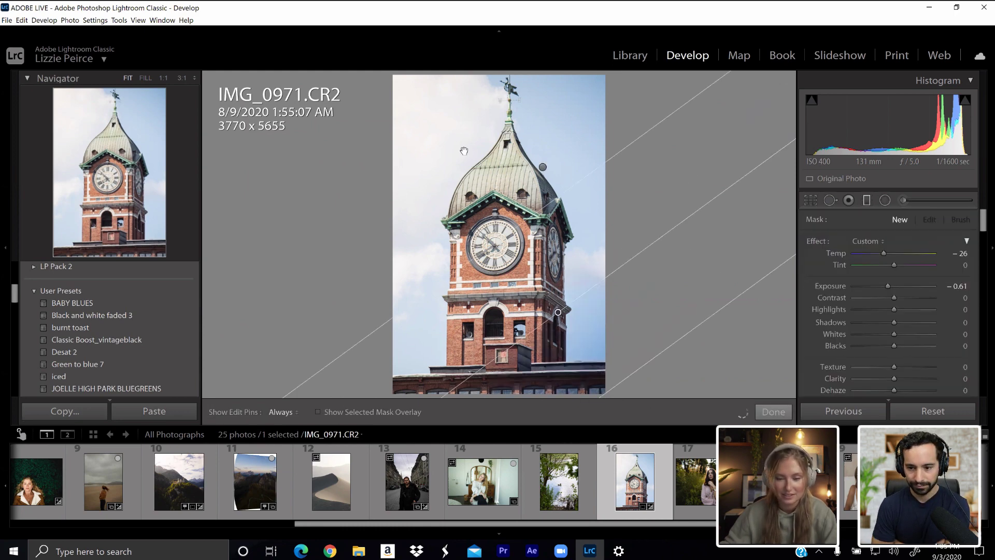
pyautogui.moveTo(464, 151); pyautogui.dragTo(645, 285)
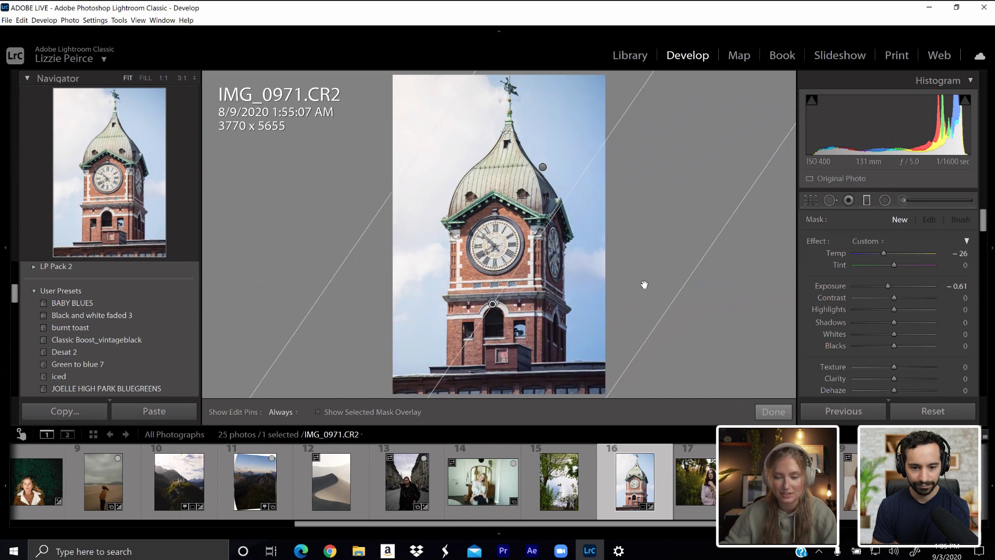
# - Set the second graduated filter's Temp to 0 and its Exposure to -0.94
pyautogui.click(958, 253)
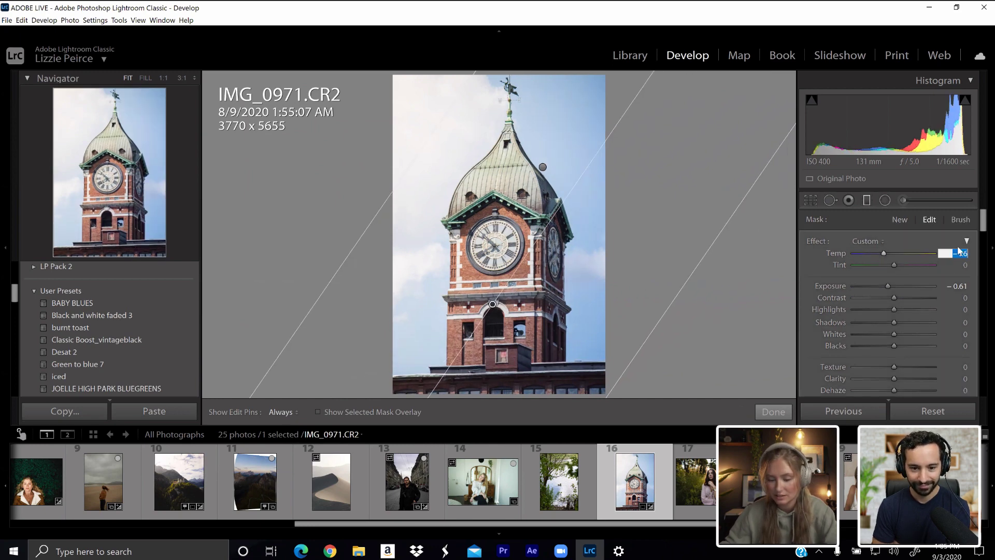
pyautogui.write('0')
pyautogui.press('Return')
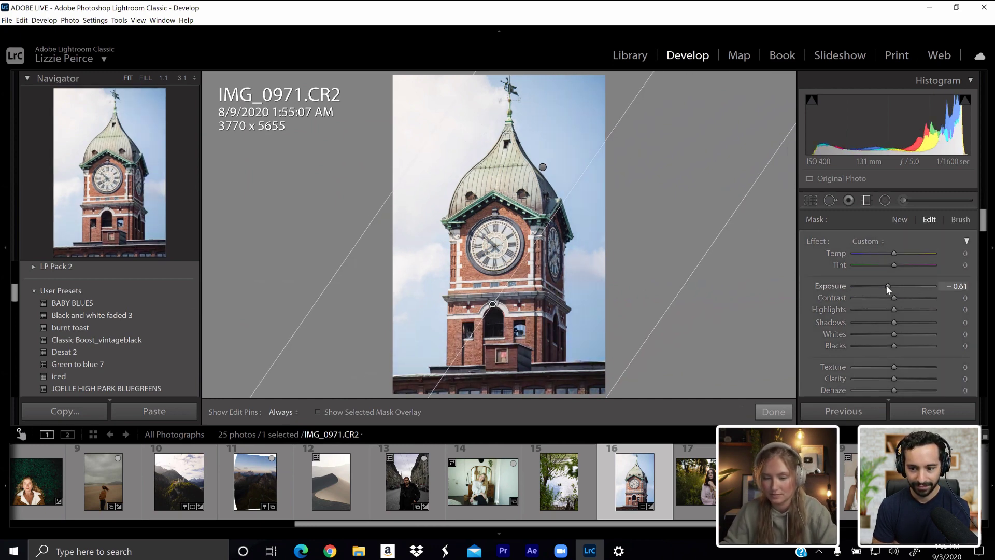
pyautogui.moveTo(886, 285); pyautogui.dragTo(884, 285)
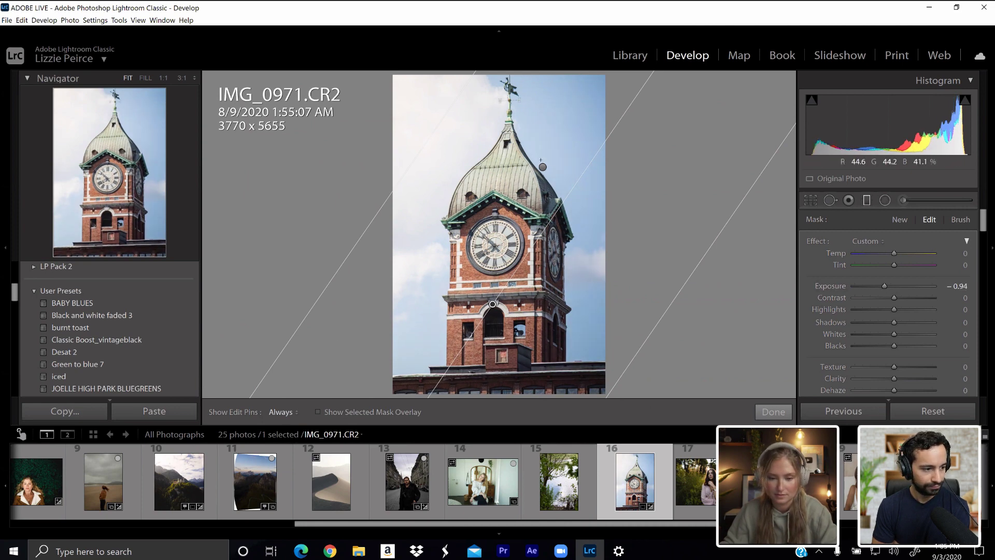
# - Undo the second graduated filter and the last adjustments to the first filter's gradient
pyautogui.hotkey('ctrl', 'z')
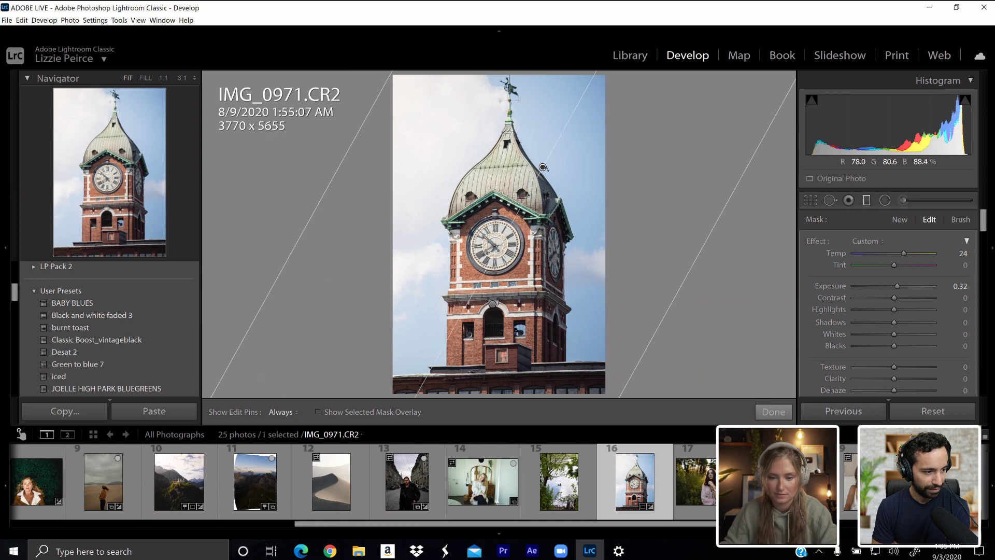
pyautogui.hotkey('ctrl', 'z')
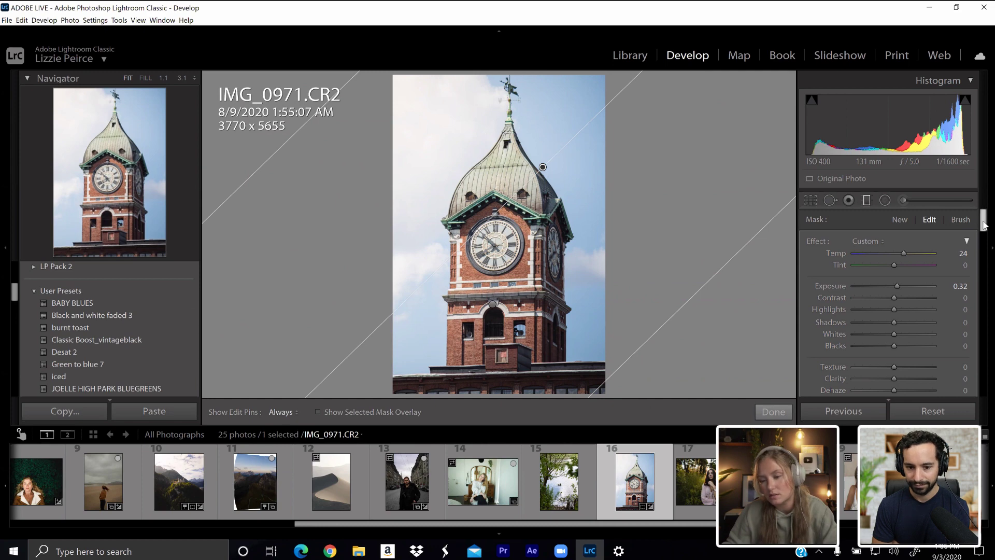
# - Try darkening the first graduated filter with Exposure -0.58, and undo it
pyautogui.scroll(-1, 982, 221)
pyautogui.scroll(1, 982, 221)
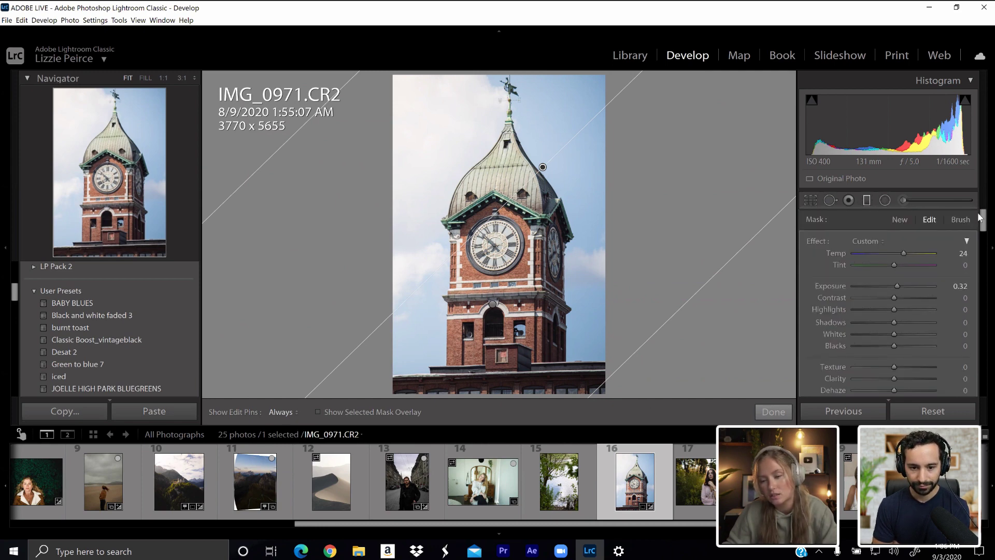
pyautogui.scroll(-6, 986, 227)
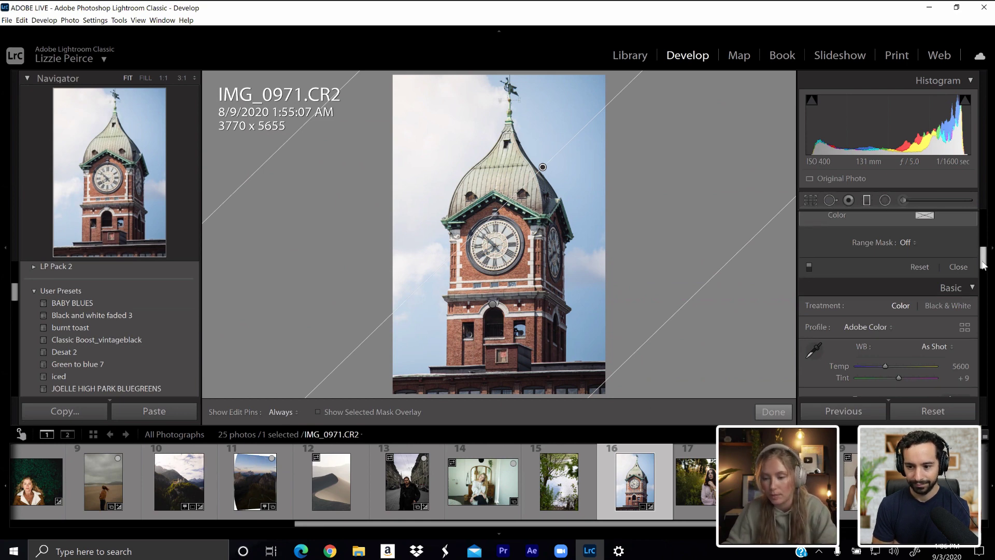
pyautogui.moveTo(983, 264); pyautogui.dragTo(986, 254)
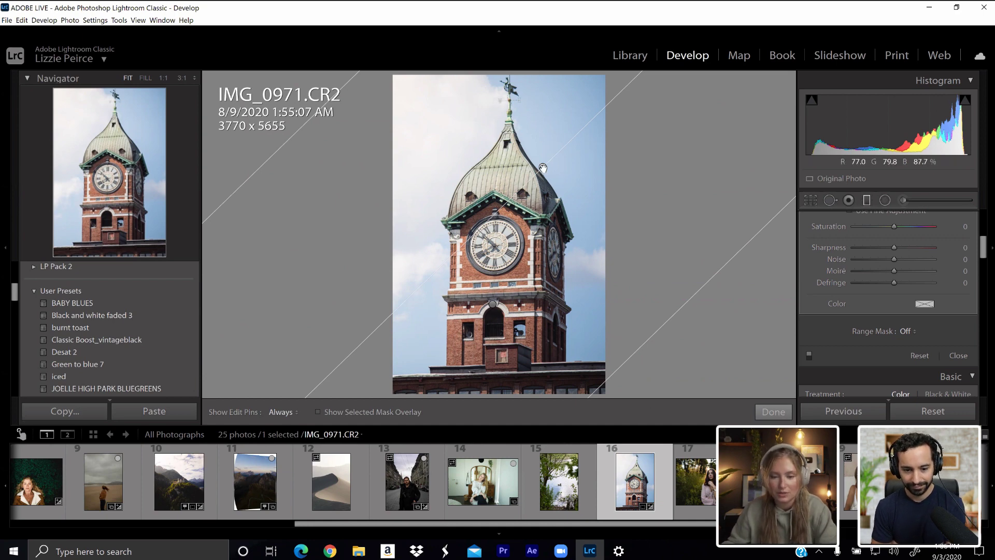
pyautogui.scroll(5, 902, 249)
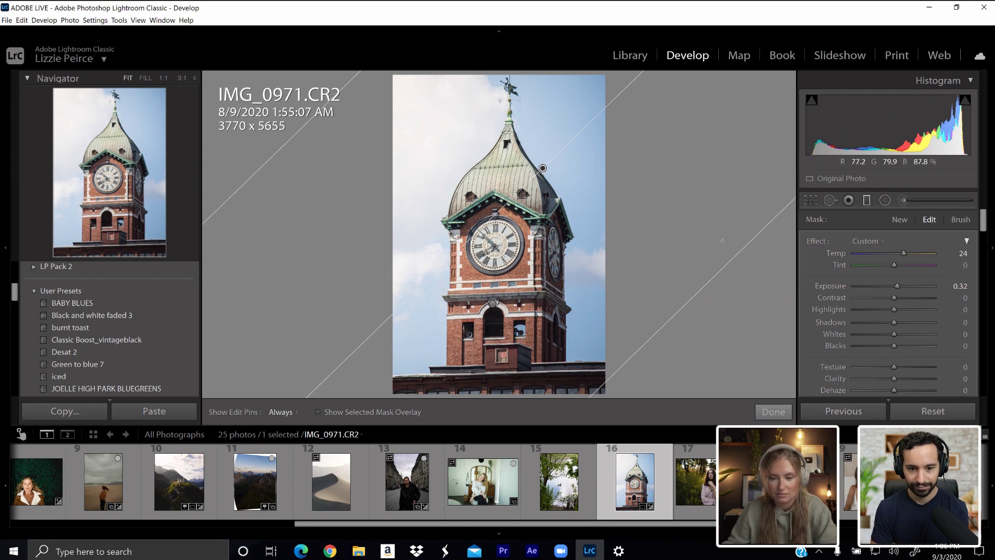
pyautogui.moveTo(896, 283); pyautogui.dragTo(884, 285)
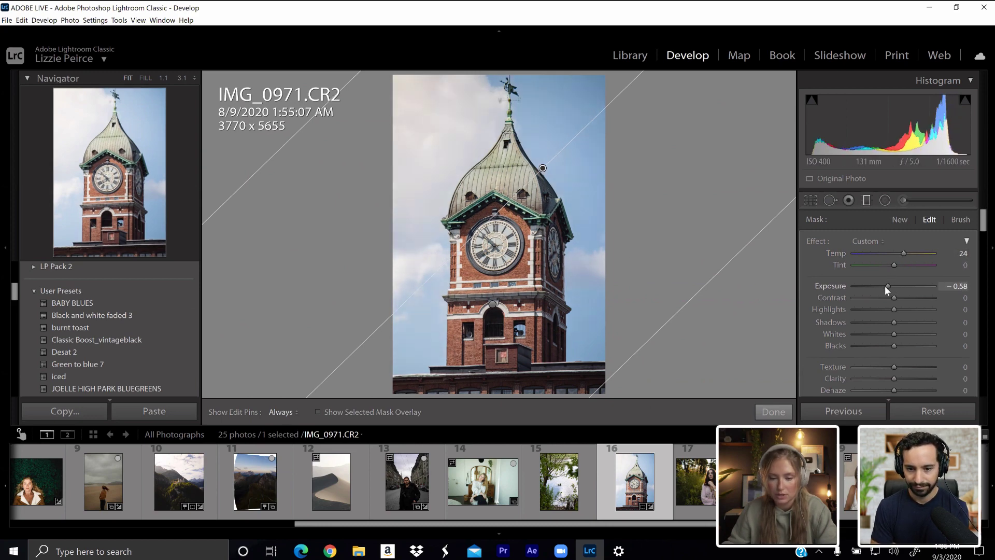
pyautogui.hotkey('ctrl', 'z')
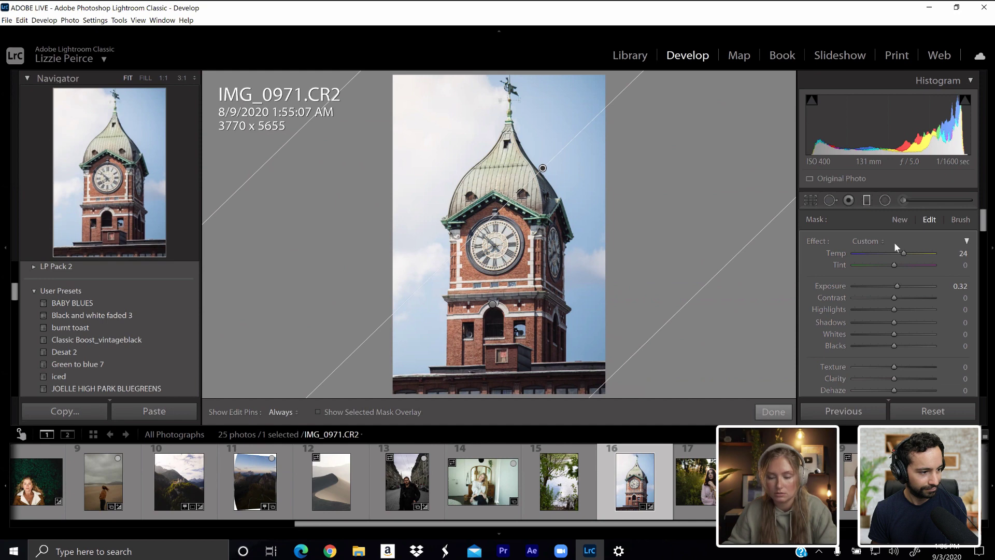
# - Close the graduated filter and set the whole photo's Contrast to +21 and Exposure to -0.41
pyautogui.click(866, 200)
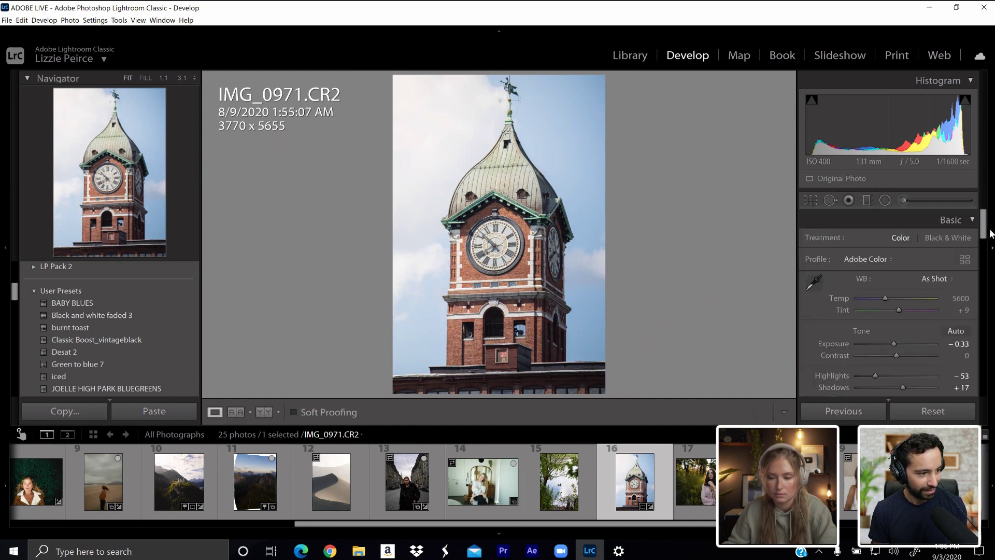
pyautogui.scroll(-2, 894, 269)
pyautogui.moveTo(897, 293)
pyautogui.mouseDown()
pyautogui.moveTo(907, 294)
pyautogui.moveTo(891, 281)
pyautogui.mouseUp()
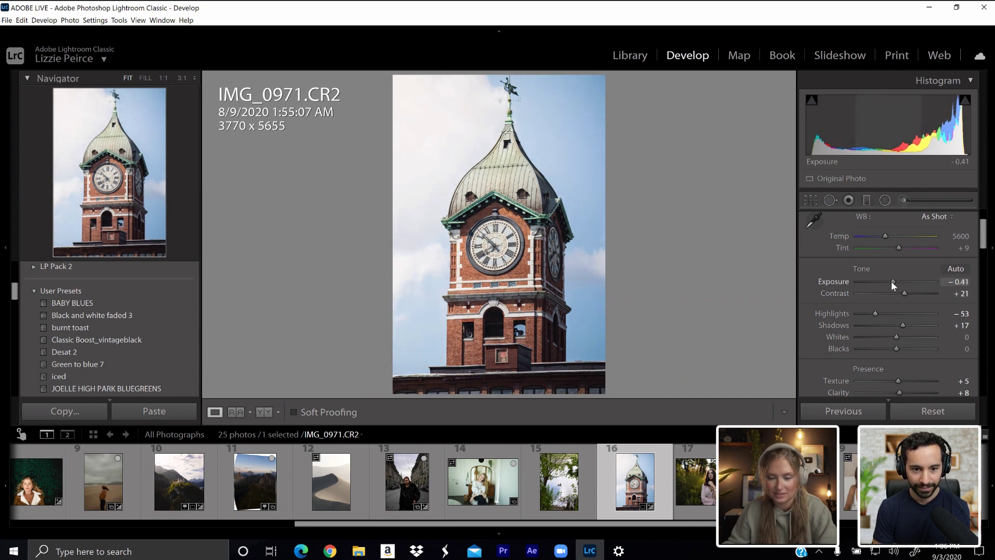
# - Draw a new diagonal graduated filter with Temp 0 and Exposure -0.94, centred on the lower edge of the clock face
pyautogui.click(867, 204)
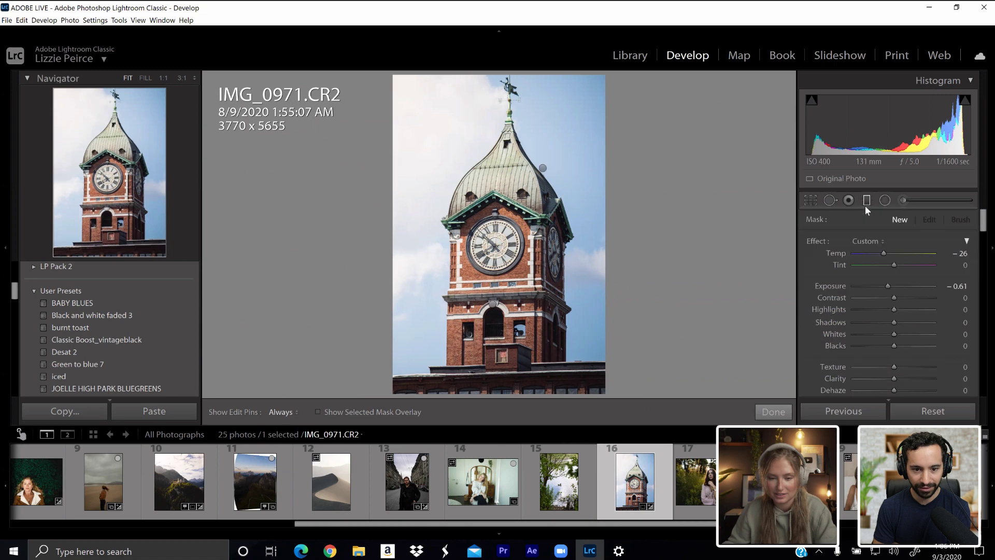
pyautogui.moveTo(493, 305); pyautogui.dragTo(504, 306)
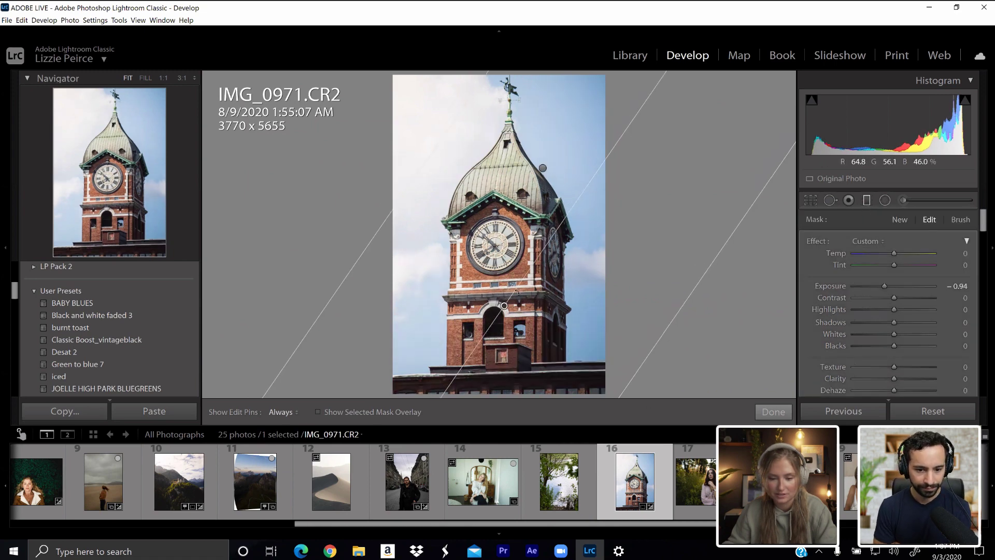
pyautogui.moveTo(520, 293)
pyautogui.mouseDown()
pyautogui.moveTo(505, 301)
pyautogui.moveTo(497, 285)
pyautogui.moveTo(509, 284)
pyautogui.mouseUp()
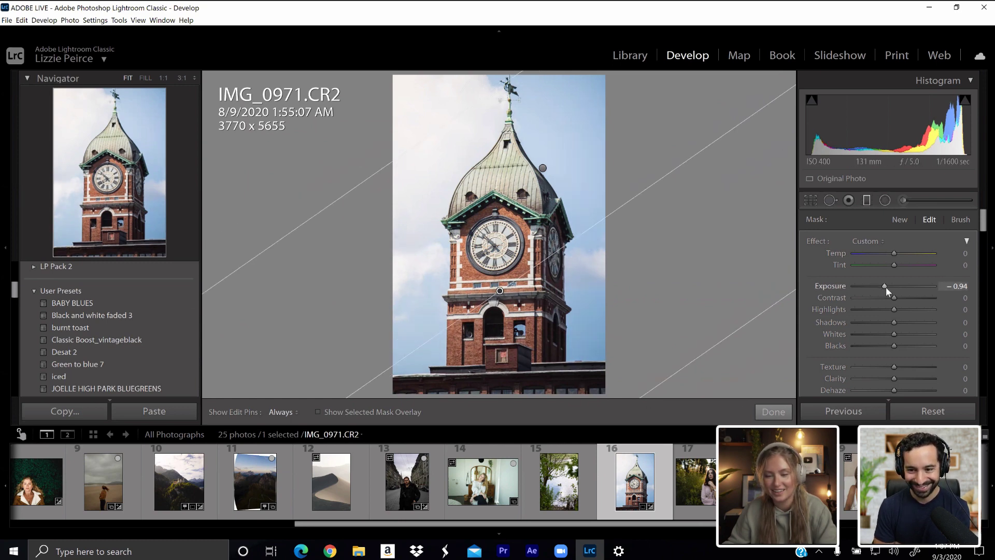
pyautogui.moveTo(500, 291); pyautogui.dragTo(492, 265)
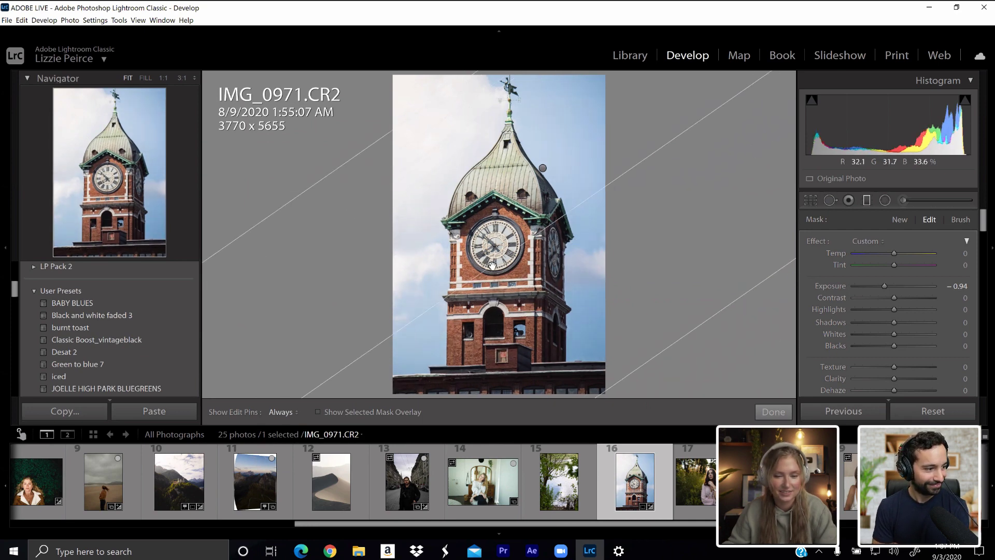
pyautogui.click(872, 197)
# - Set the Green colour's Luminance to -22 and its Saturation to -13 in the HSL adjustments
pyautogui.moveTo(985, 223); pyautogui.dragTo(992, 302)
pyautogui.moveTo(899, 327); pyautogui.dragTo(913, 328)
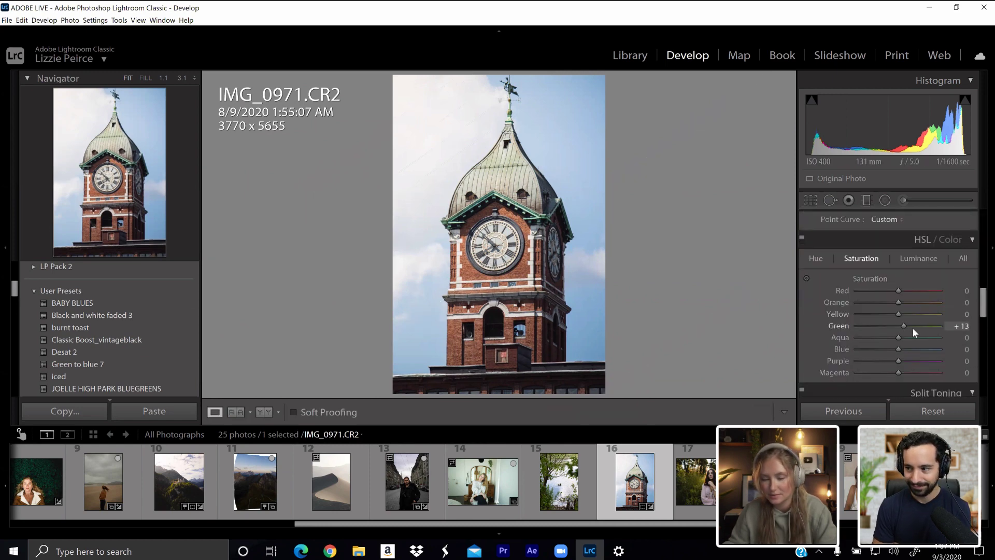
pyautogui.click(818, 259)
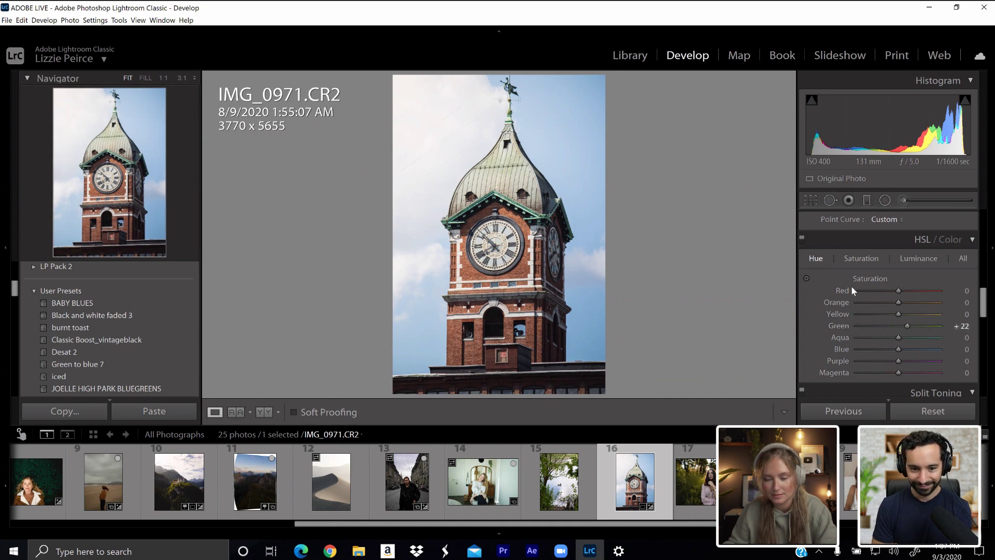
pyautogui.click(914, 258)
pyautogui.moveTo(899, 327); pyautogui.dragTo(884, 326)
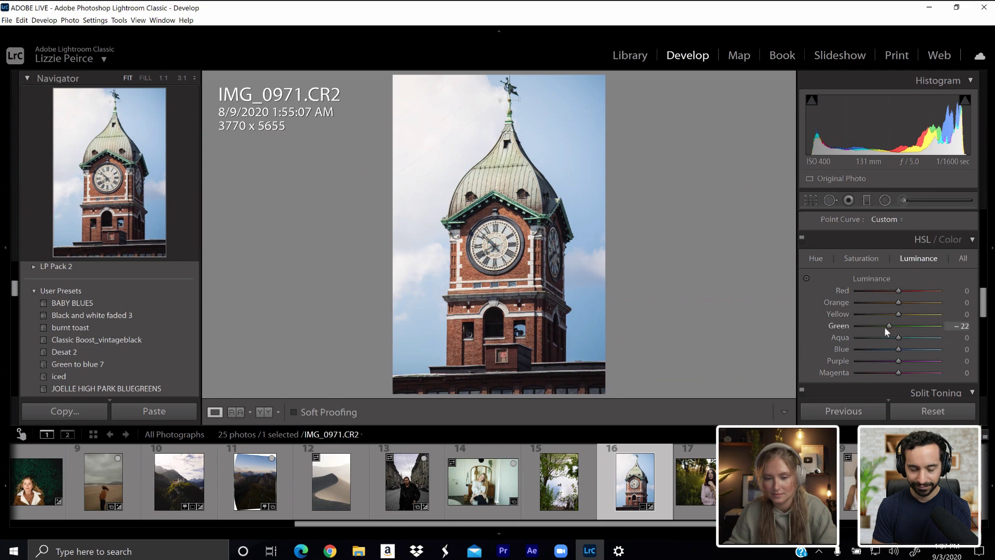
pyautogui.click(854, 262)
pyautogui.moveTo(899, 326)
pyautogui.mouseDown()
pyautogui.moveTo(880, 325)
pyautogui.moveTo(893, 325)
pyautogui.mouseUp()
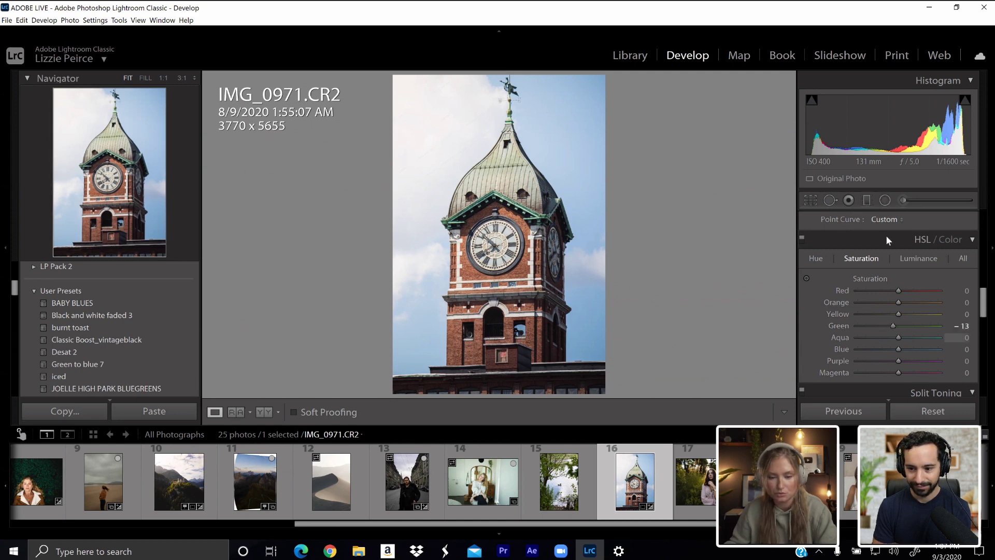
# - Shift the Red colour's Hue to -5 in the HSL adjustments
pyautogui.click(816, 259)
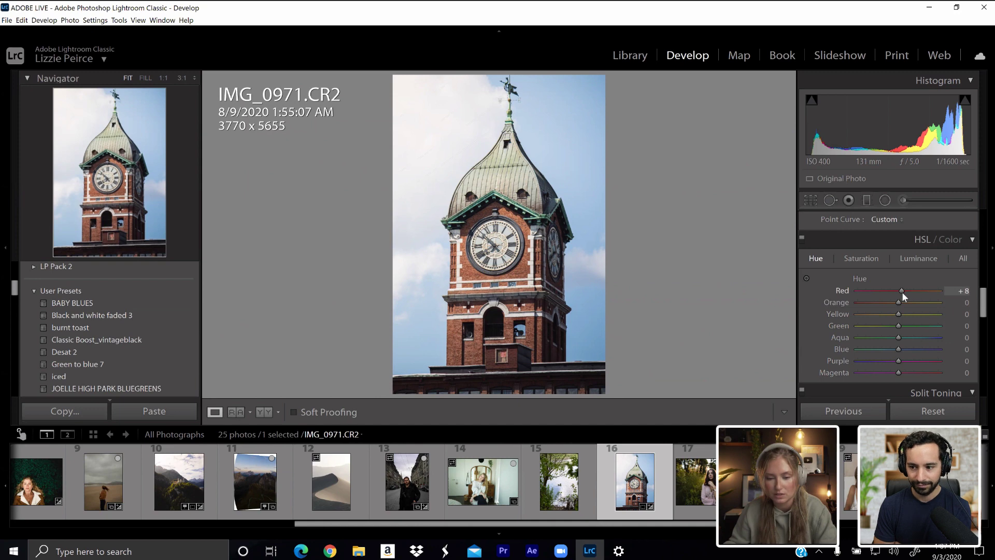
pyautogui.moveTo(902, 291)
pyautogui.mouseDown()
pyautogui.moveTo(923, 291)
pyautogui.moveTo(895, 294)
pyautogui.mouseUp()
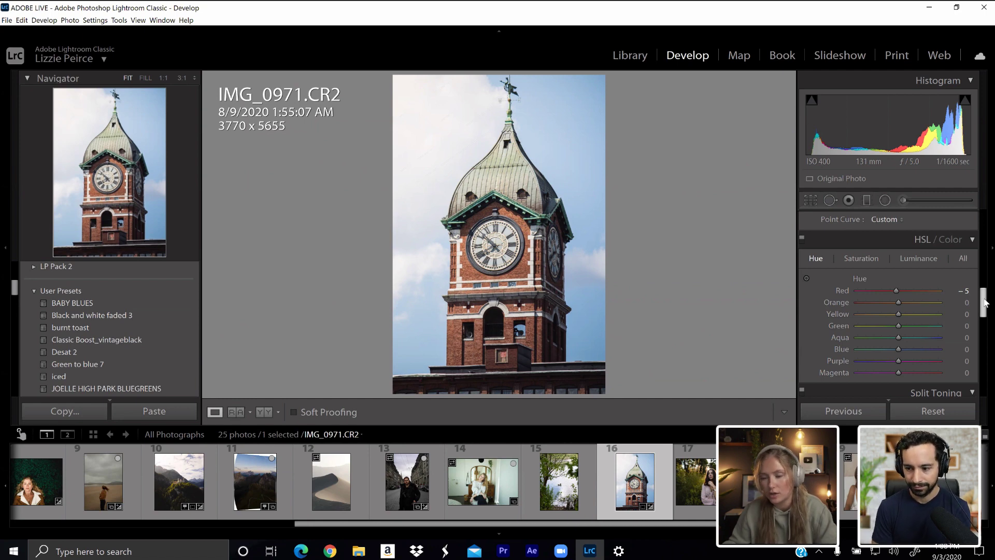
# - Lower the whole photo's Whites to -29 in the basic tone adjustments
pyautogui.moveTo(986, 302); pyautogui.dragTo(988, 304)
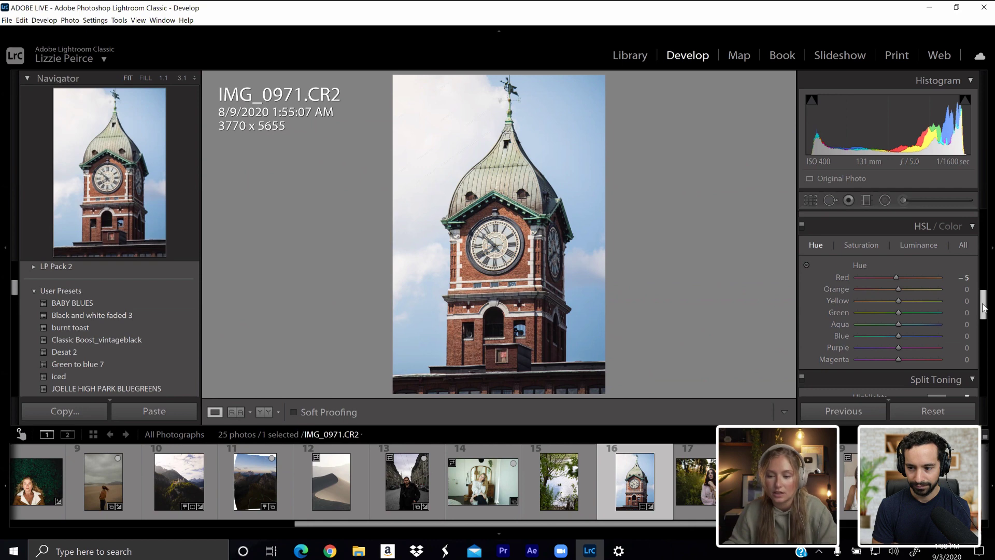
pyautogui.scroll(-1, 984, 307)
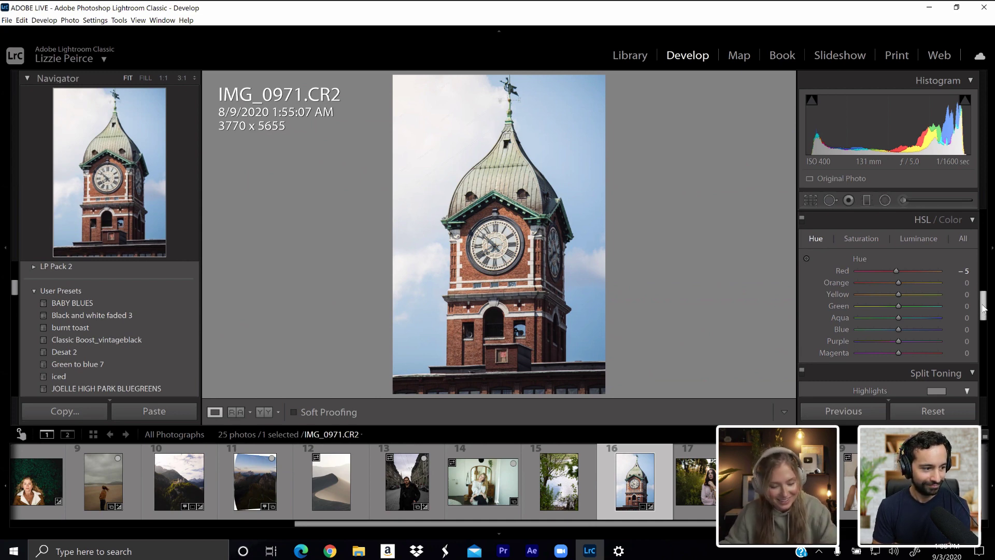
pyautogui.moveTo(985, 308); pyautogui.dragTo(984, 241)
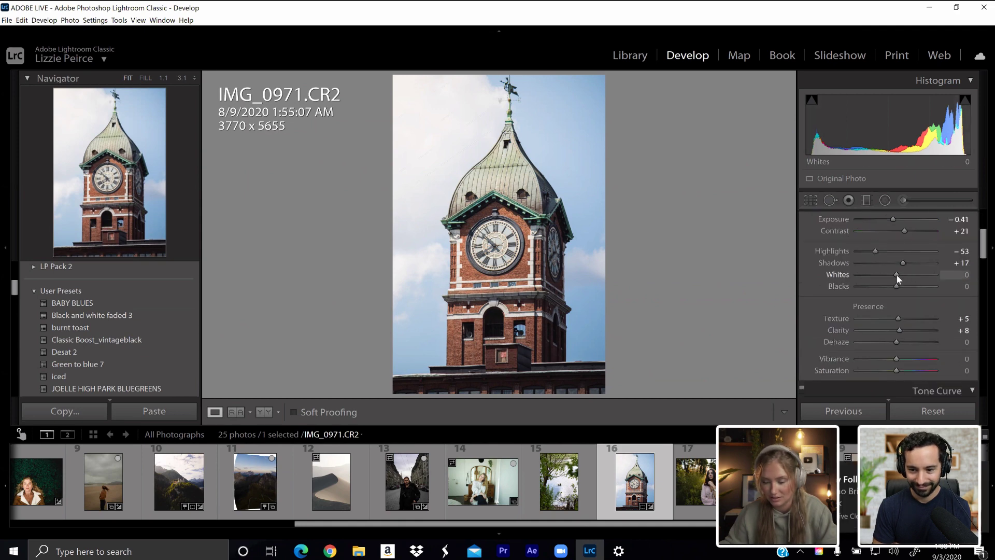
pyautogui.moveTo(897, 276); pyautogui.dragTo(885, 273)
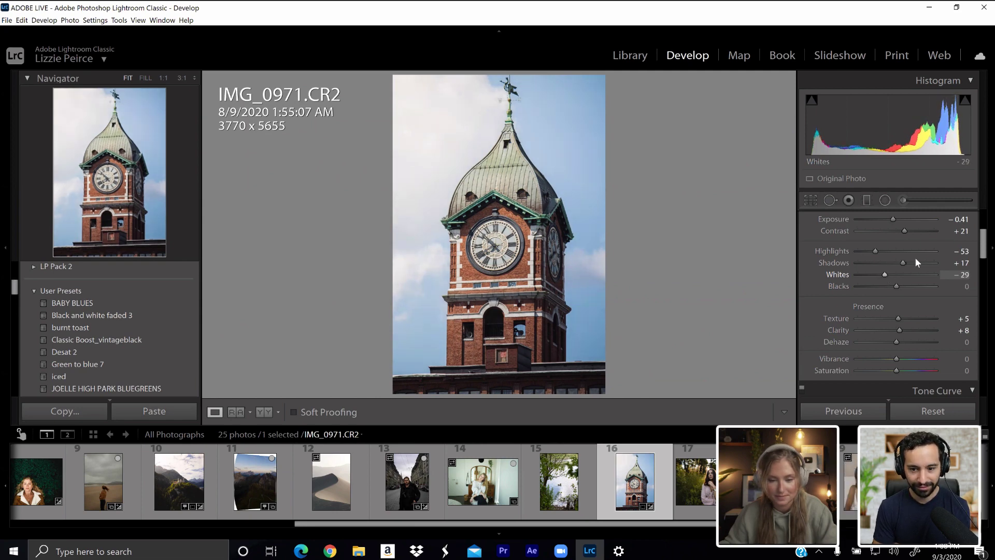
# - Draw a large radial filter centred in the sky beside the spire and set its Temp to 0
pyautogui.scroll(-4, 985, 249)
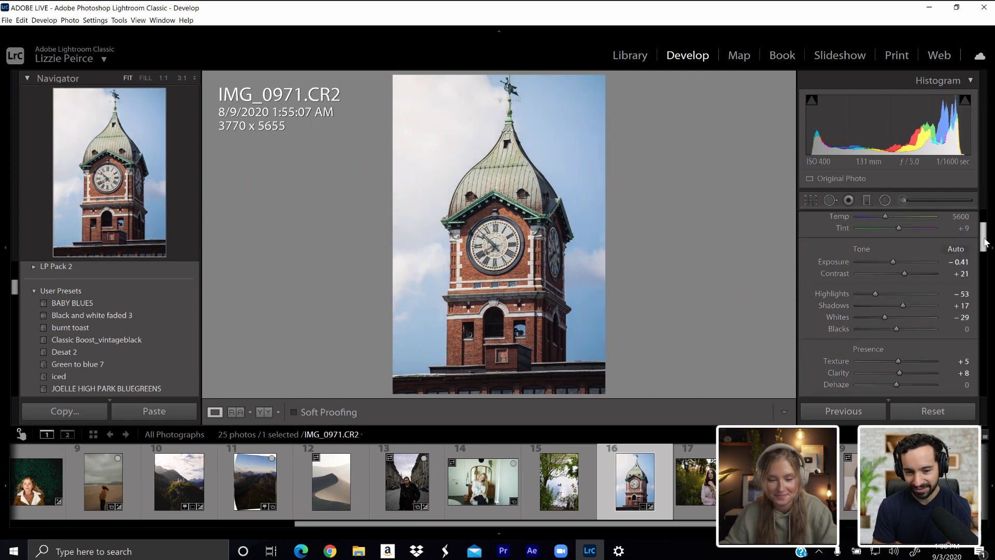
pyautogui.scroll(4, 983, 249)
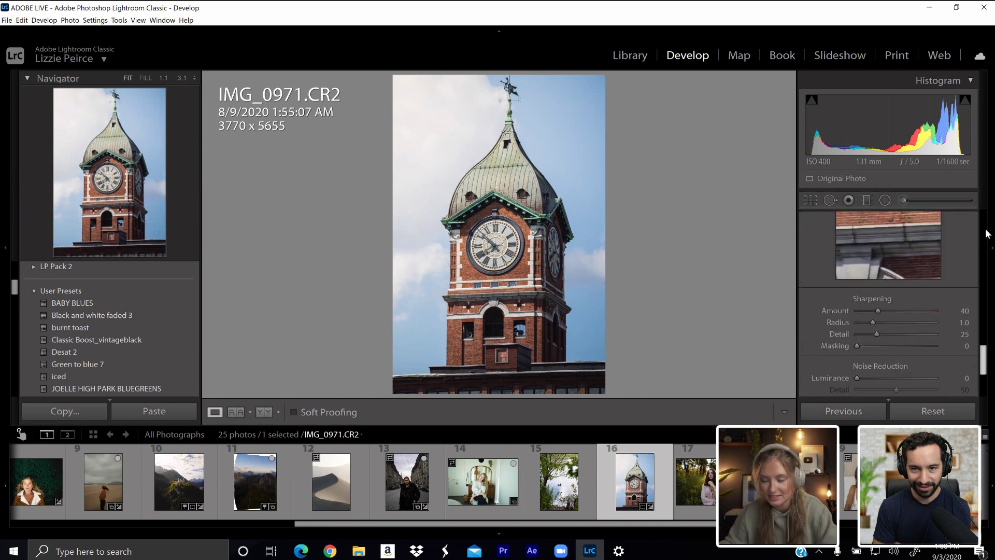
pyautogui.click(885, 200)
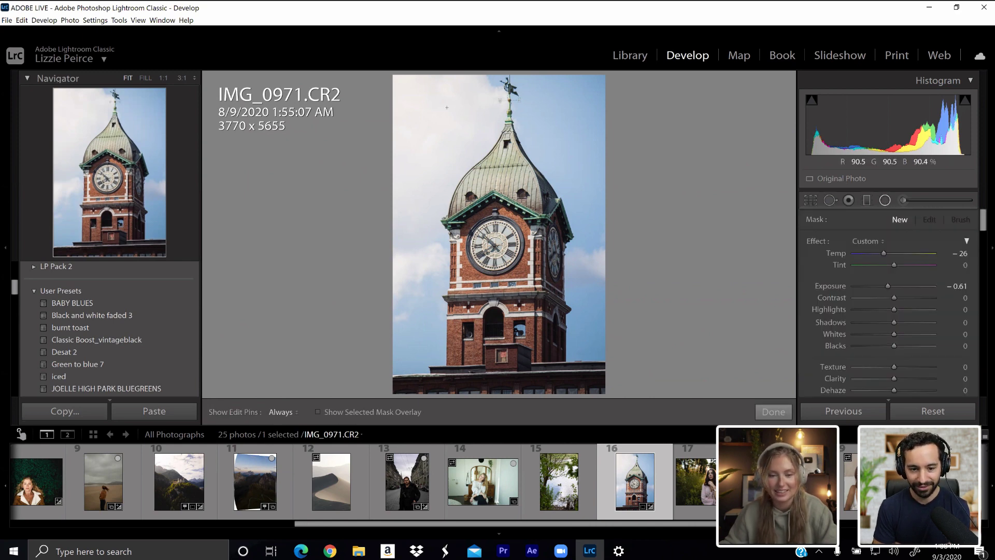
pyautogui.moveTo(449, 104); pyautogui.dragTo(571, 291)
pyautogui.click(960, 253)
pyautogui.write('0')
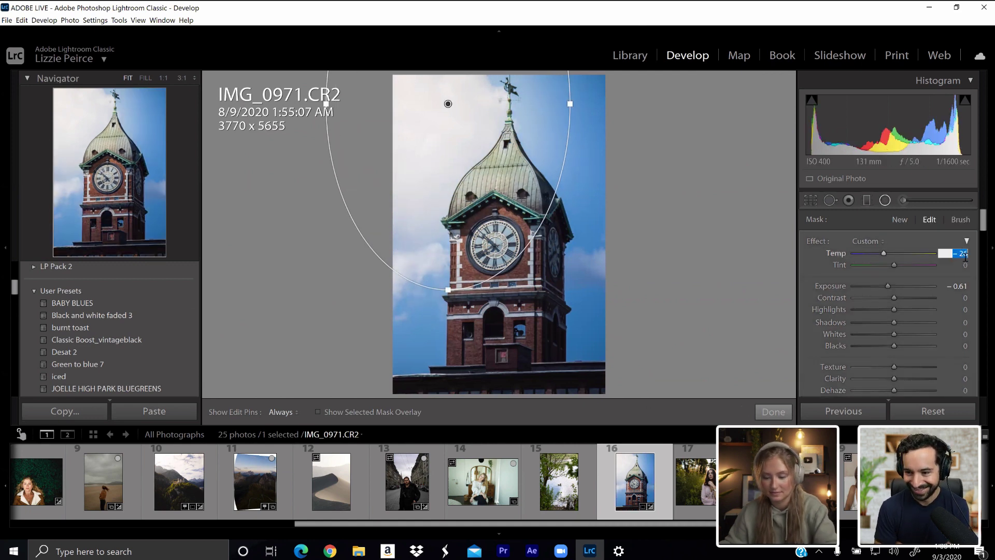
pyautogui.press('Tab')
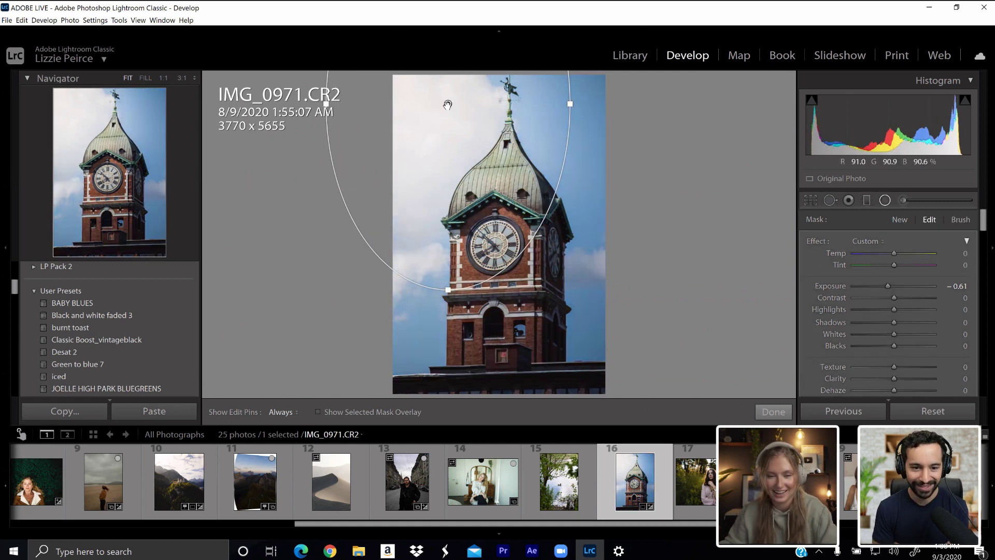
# - Move the radial filter onto the clock face and shrink its ellipse to surround the tower from spire to roofline
pyautogui.moveTo(449, 104); pyautogui.dragTo(494, 204)
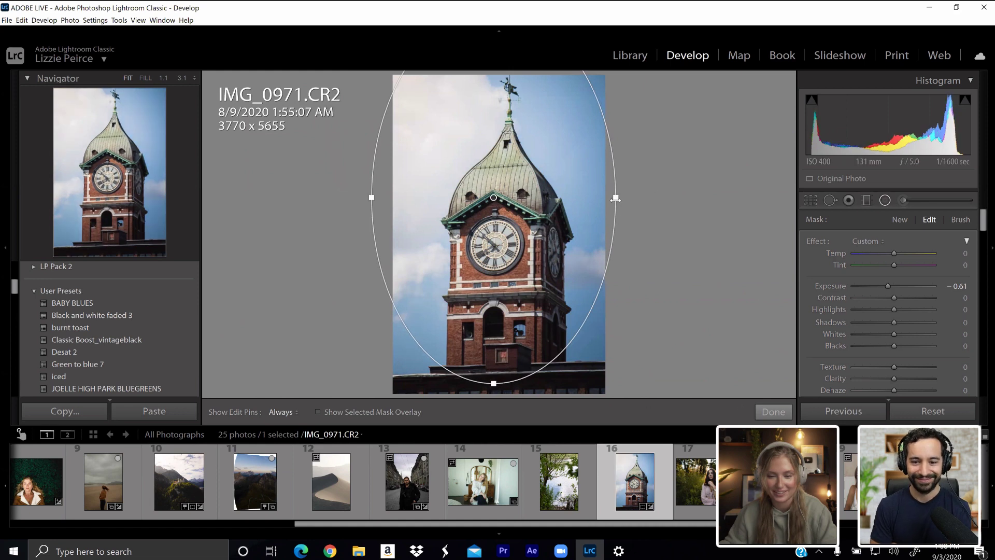
pyautogui.moveTo(616, 201); pyautogui.dragTo(596, 203)
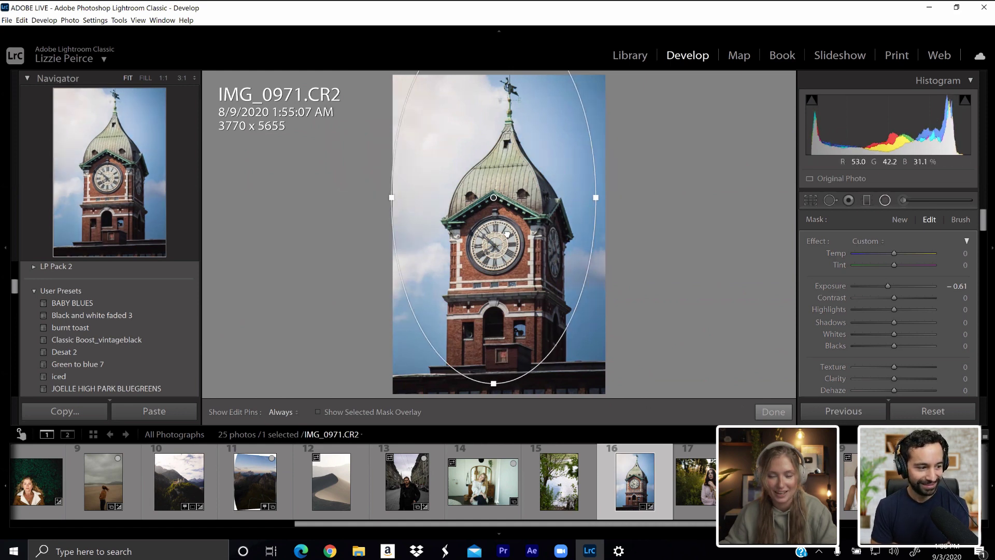
pyautogui.moveTo(496, 384); pyautogui.dragTo(494, 336)
pyautogui.moveTo(525, 283); pyautogui.dragTo(523, 328)
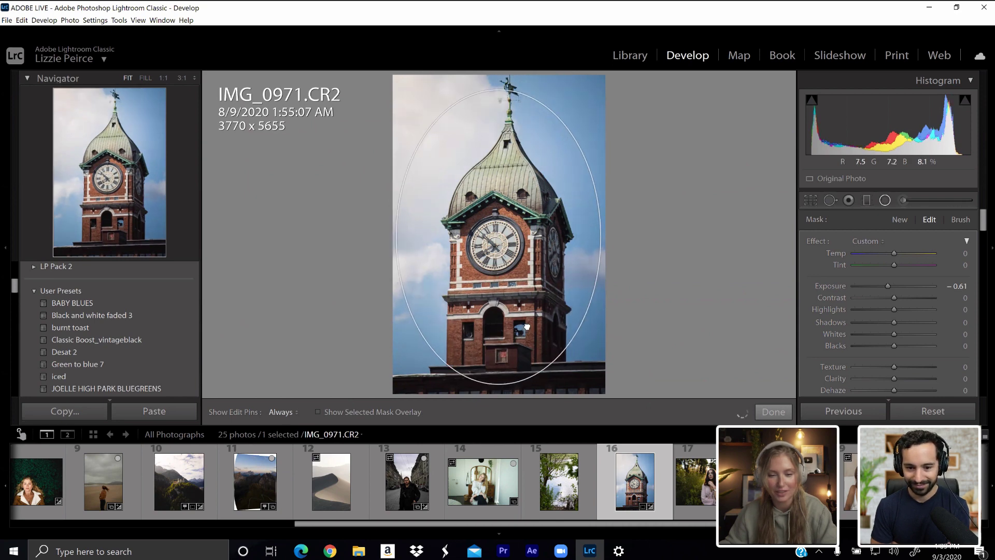
pyautogui.moveTo(601, 236); pyautogui.dragTo(598, 236)
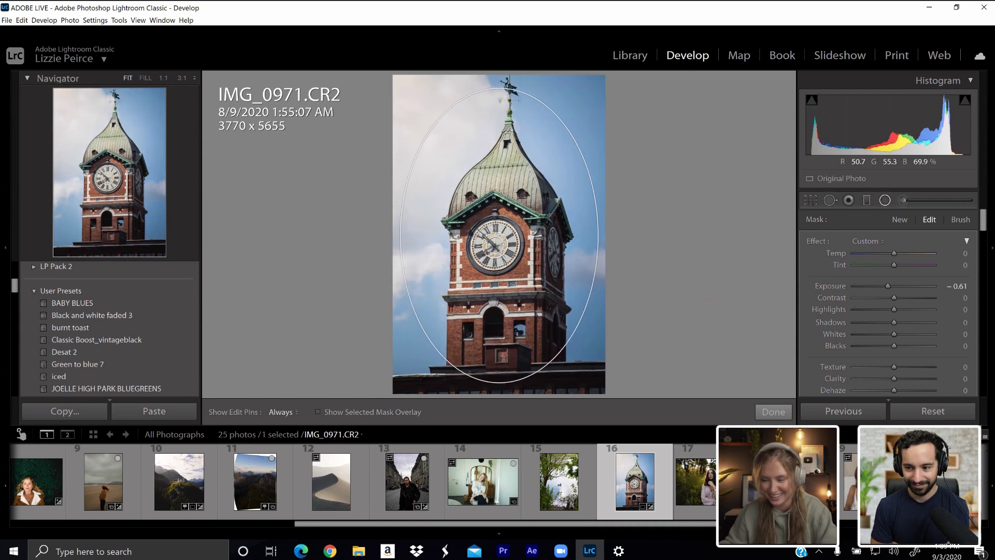
# - Set the radial filter's Exposure to -0.17
pyautogui.moveTo(885, 290); pyautogui.dragTo(890, 291)
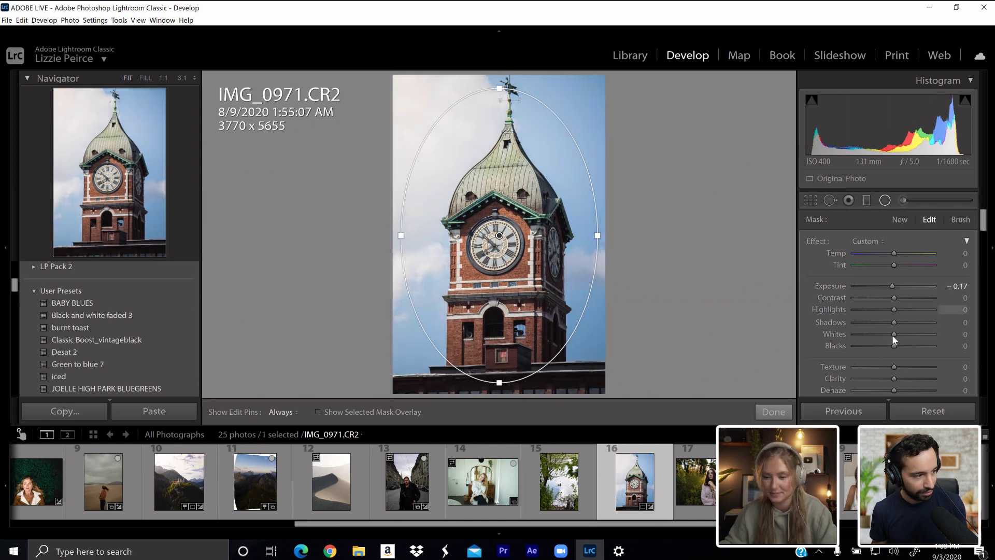
pyautogui.scroll(-2, 983, 226)
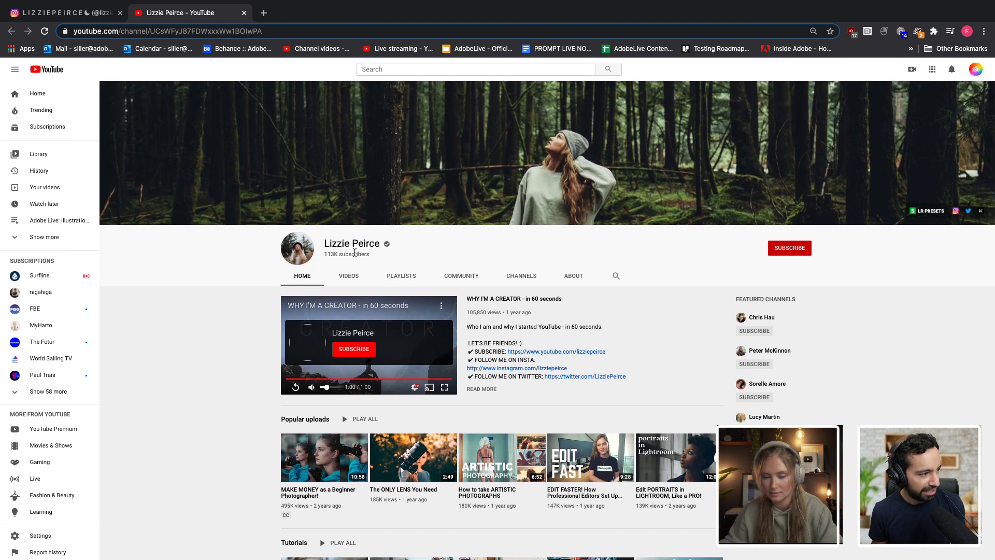
pyautogui.moveTo(327, 245); pyautogui.dragTo(375, 248)
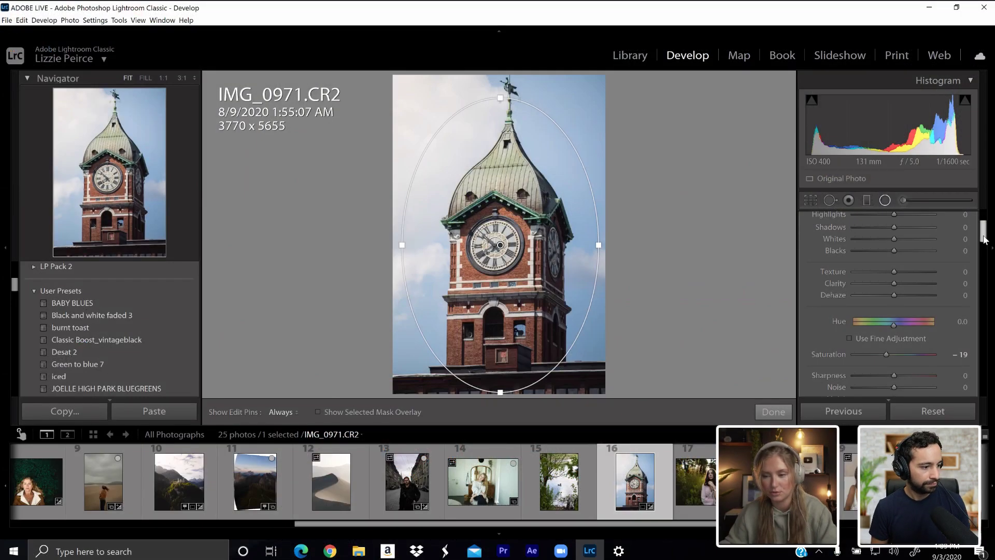
# - Close the radial filter editing and compare the clock tower photo side by side before and after the edits
pyautogui.scroll(1, 985, 239)
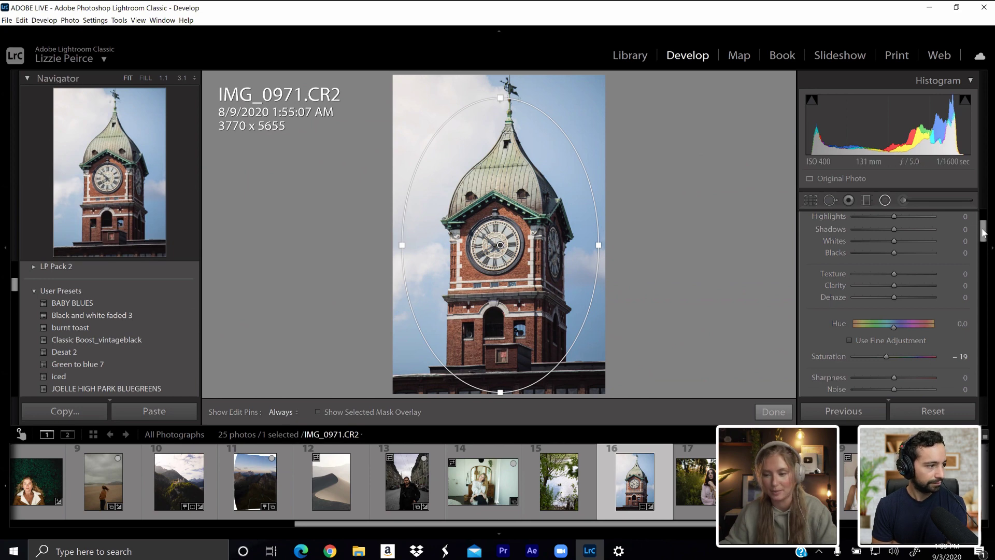
pyautogui.click(886, 200)
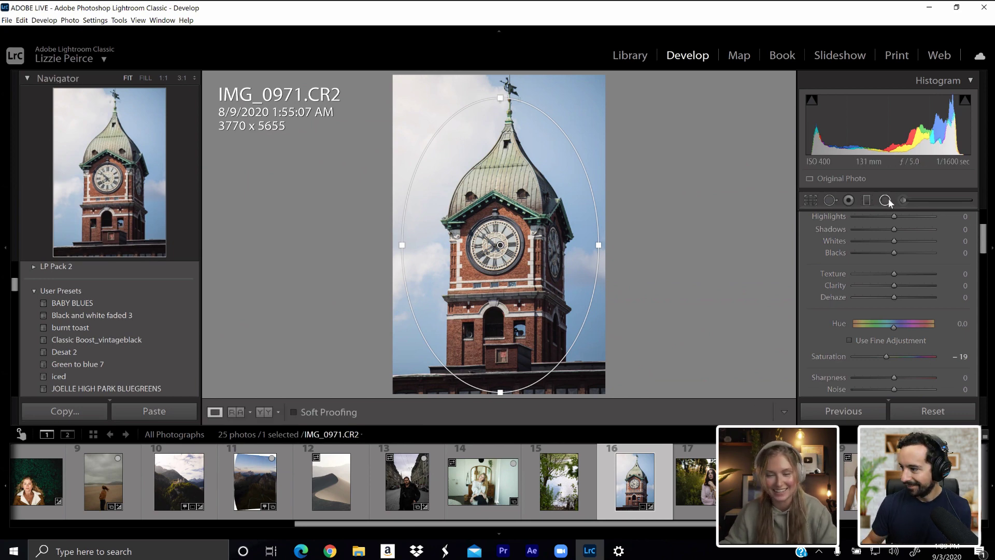
pyautogui.press('y')
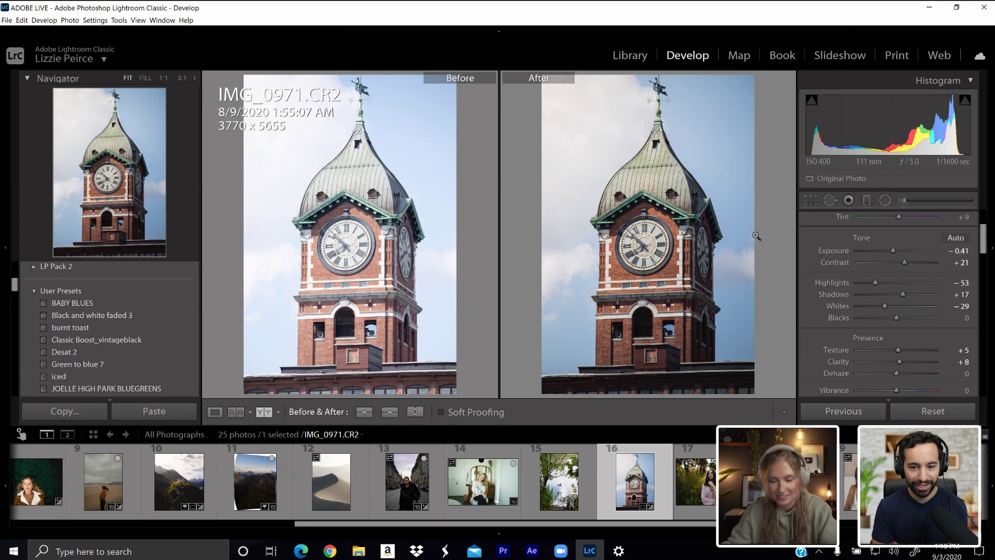
pyautogui.press('y')
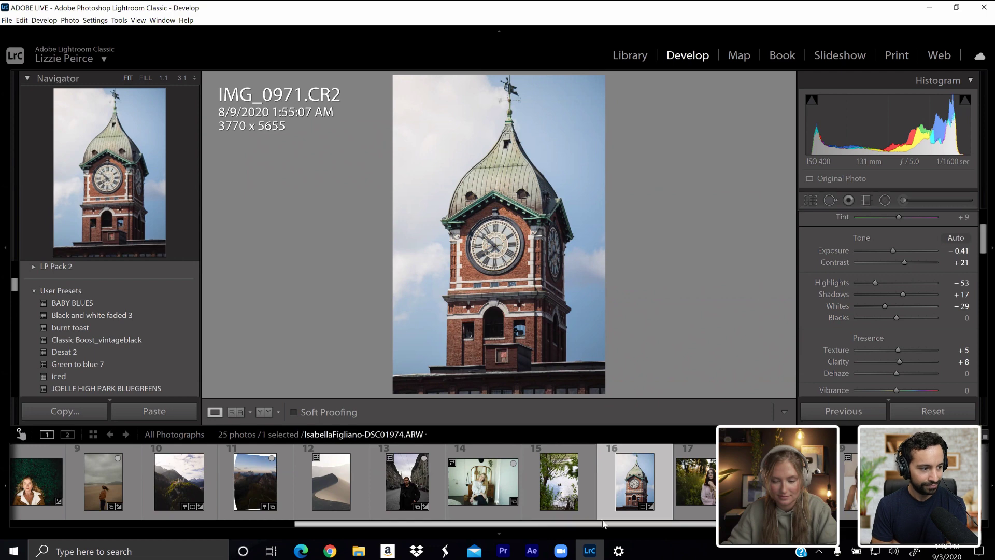
# - Open Death Valley Dune.ARW and add tone curve points in the highlights and the lower midtones, placing the lower one at input 89, output 80
pyautogui.moveTo(621, 525); pyautogui.dragTo(567, 526)
pyautogui.click(433, 498)
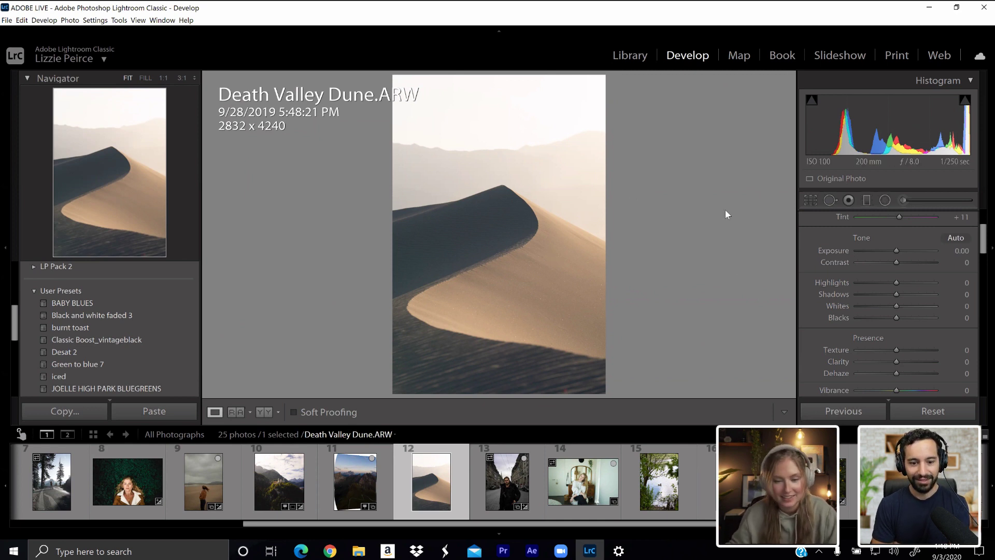
pyautogui.moveTo(987, 237); pyautogui.dragTo(990, 268)
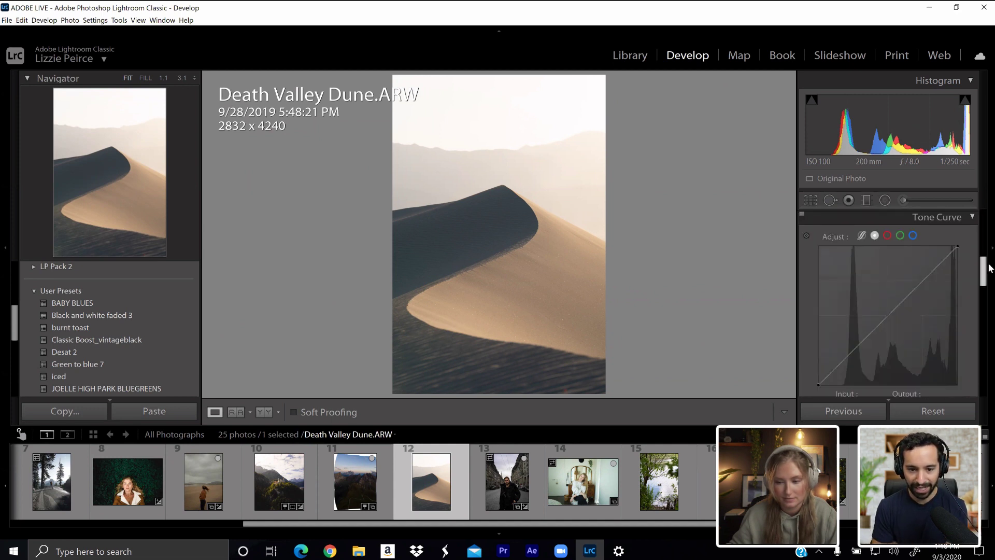
pyautogui.click(928, 268)
pyautogui.moveTo(925, 266); pyautogui.dragTo(930, 270)
pyautogui.click(865, 341)
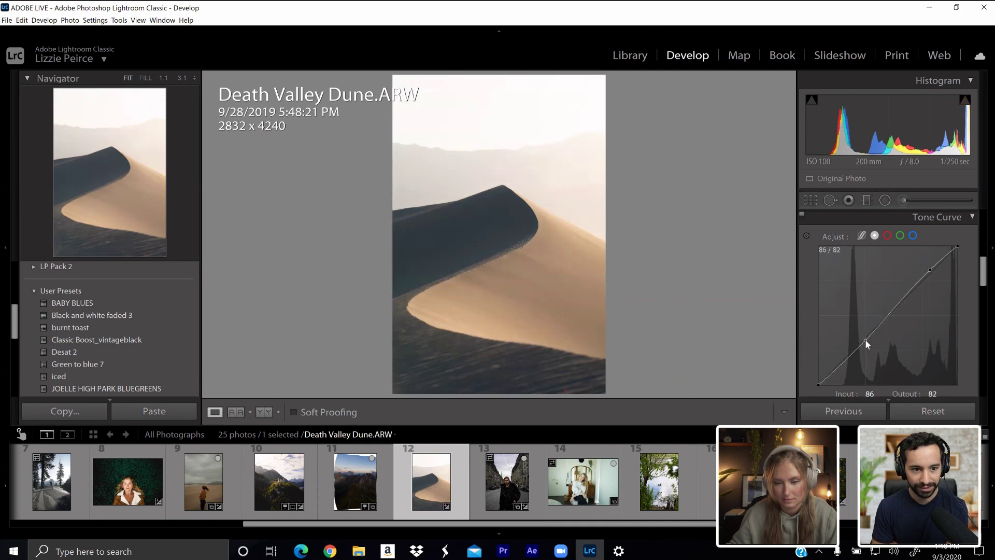
pyautogui.moveTo(868, 343); pyautogui.dragTo(870, 346)
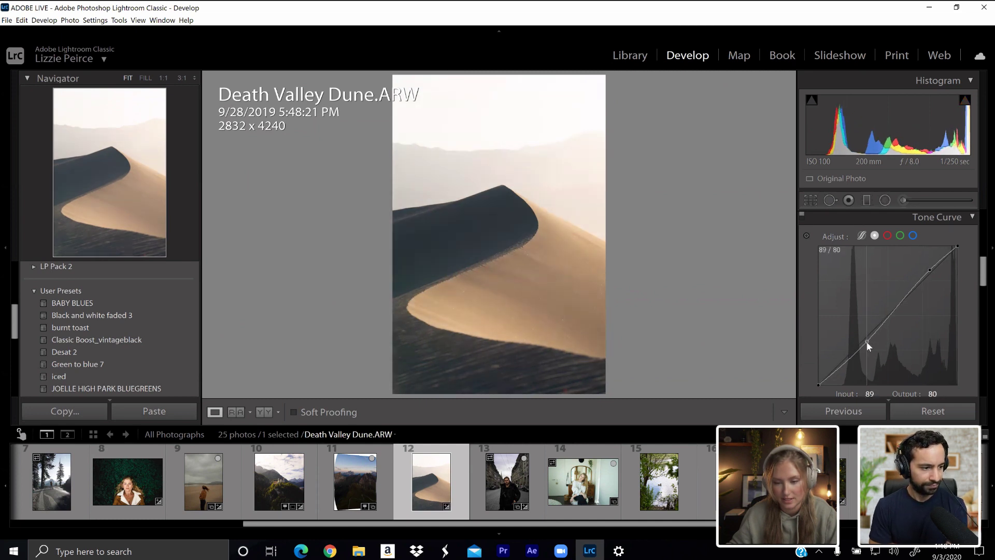
# - Anchor the tone curve's shadows at input 30, output 23 and raise its black point to output 18
pyautogui.click(835, 372)
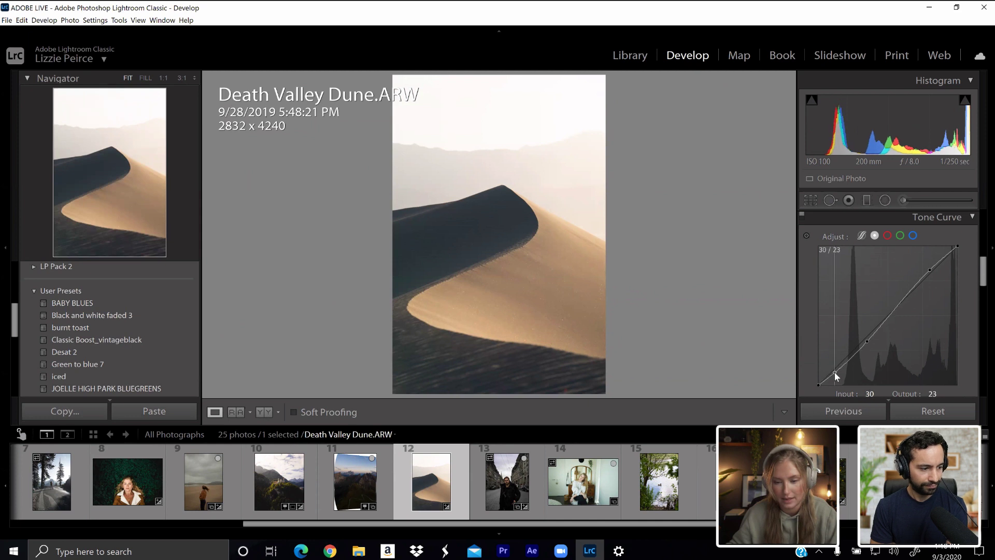
pyautogui.moveTo(819, 385); pyautogui.dragTo(813, 377)
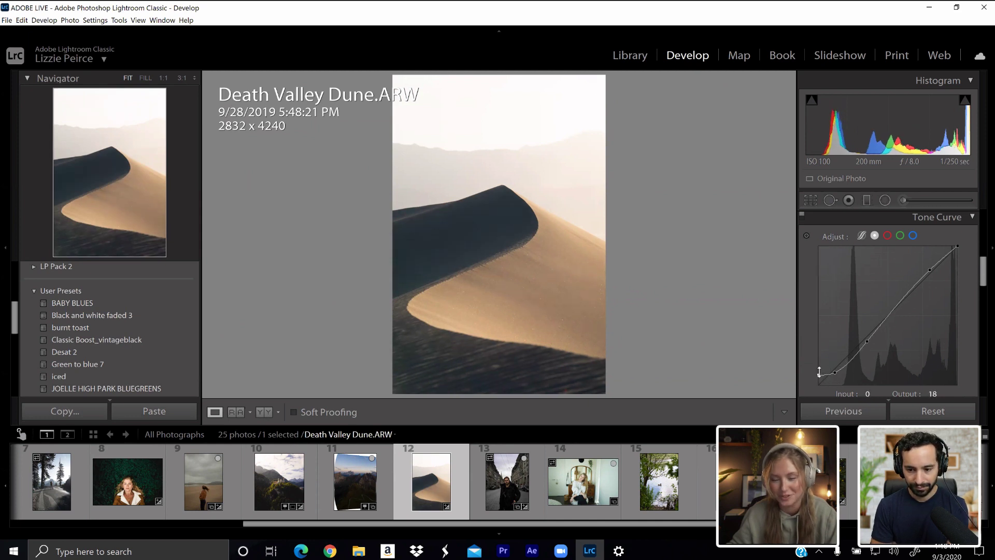
pyautogui.moveTo(819, 376); pyautogui.dragTo(819, 364)
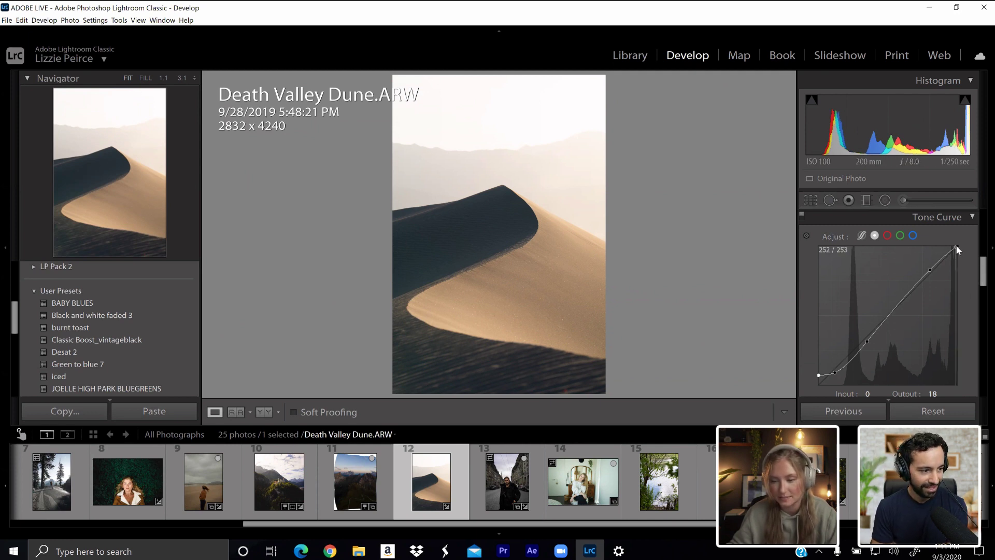
# - Undo the last curve change, try the white point at output 244, and place it at input 247, output 255
pyautogui.hotkey('ctrl', 'z')
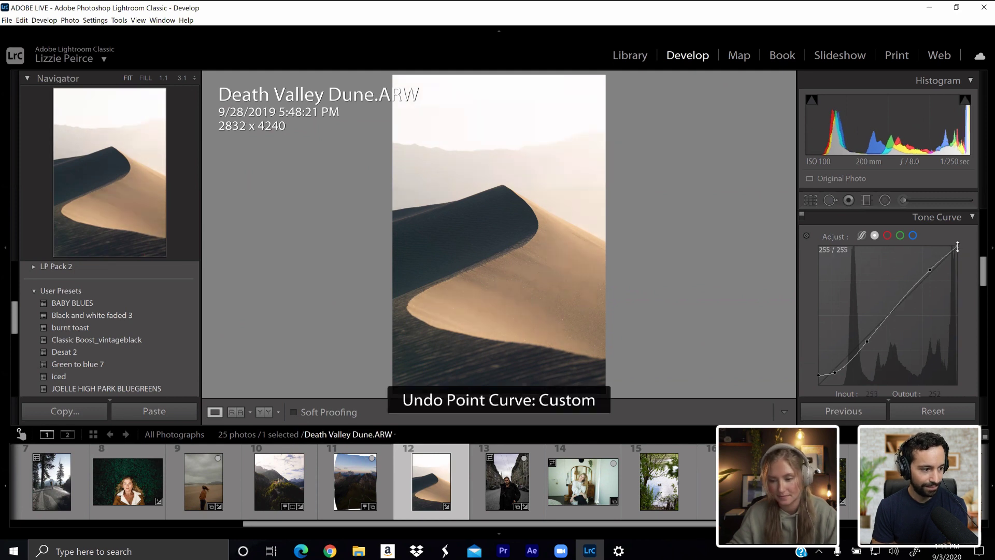
pyautogui.moveTo(957, 247); pyautogui.dragTo(962, 249)
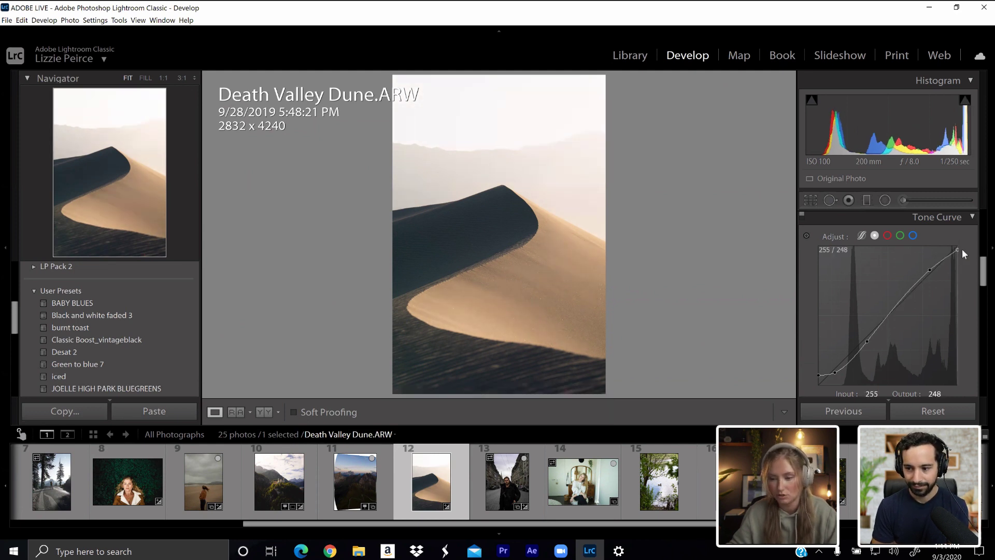
pyautogui.moveTo(957, 250); pyautogui.dragTo(957, 251)
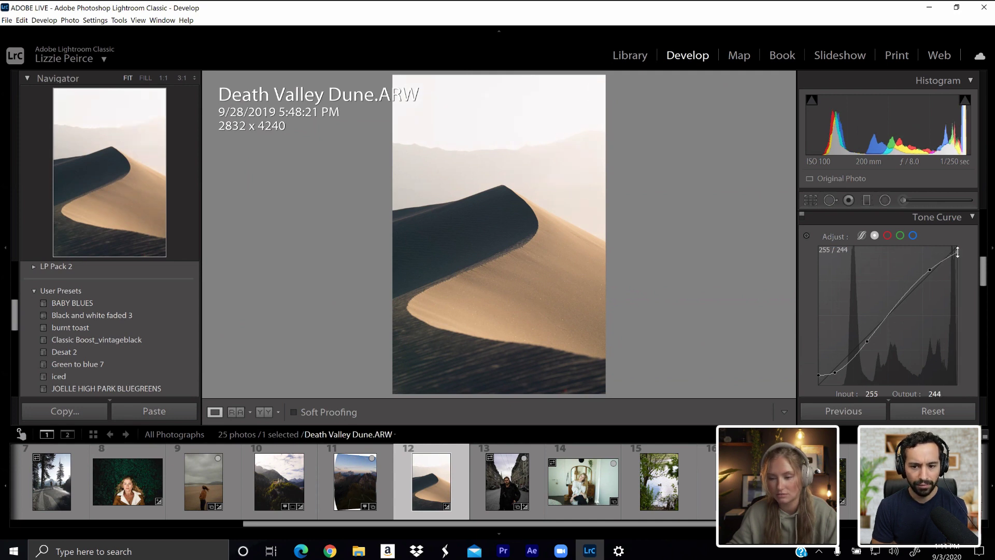
pyautogui.moveTo(958, 254)
pyautogui.mouseDown()
pyautogui.moveTo(950, 241)
pyautogui.moveTo(980, 271)
pyautogui.moveTo(953, 241)
pyautogui.mouseUp()
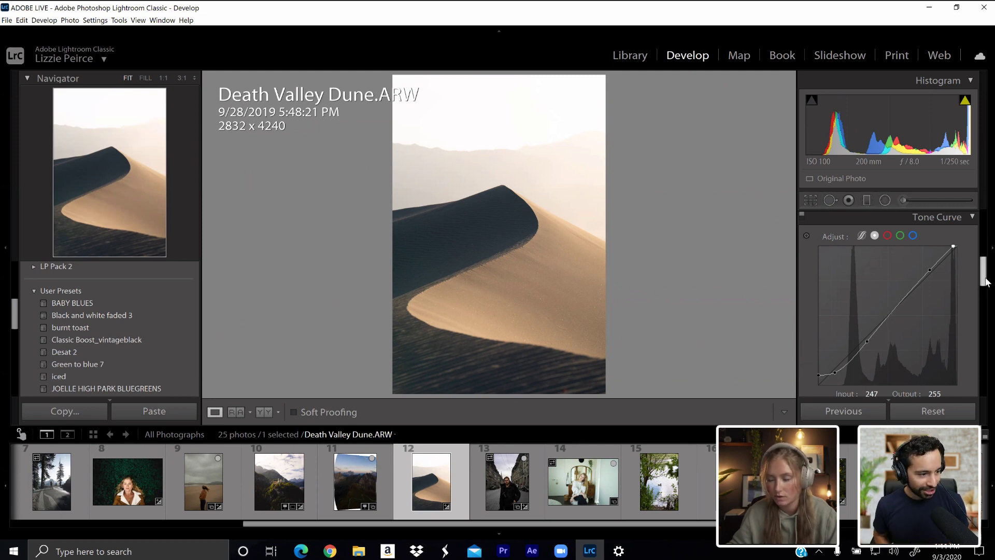
# - Set the dune photo's Clarity to -10 and Texture to +9
pyautogui.moveTo(987, 282); pyautogui.dragTo(984, 240)
pyautogui.scroll(-1, 908, 275)
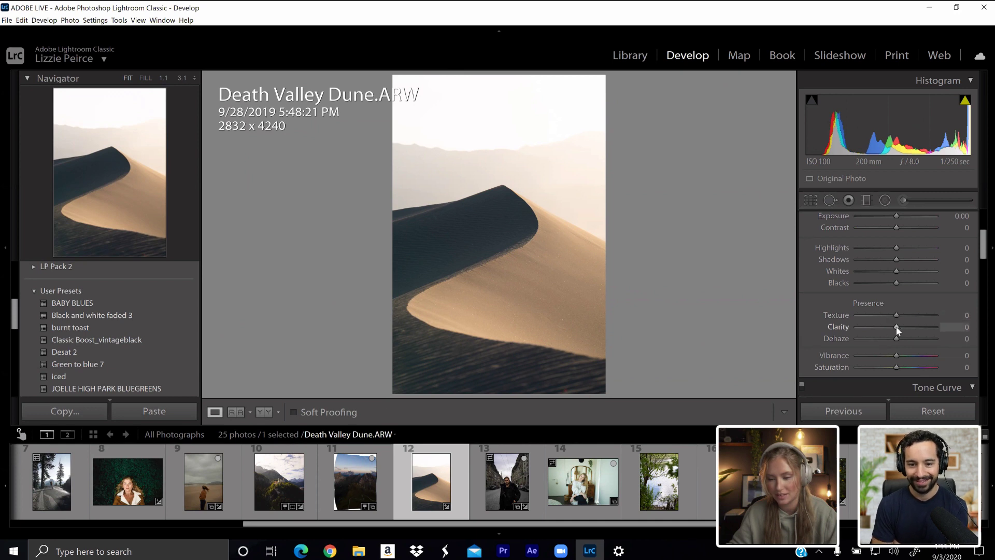
pyautogui.moveTo(898, 329); pyautogui.dragTo(901, 315)
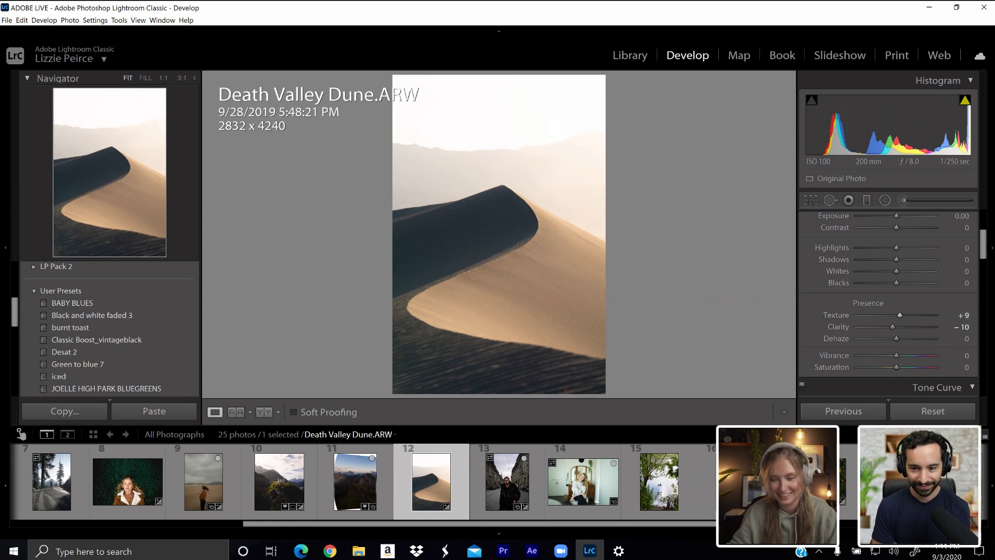
# - Try the Auto white balance on the dune photo and return it to As Shot
pyautogui.scroll(2, 988, 241)
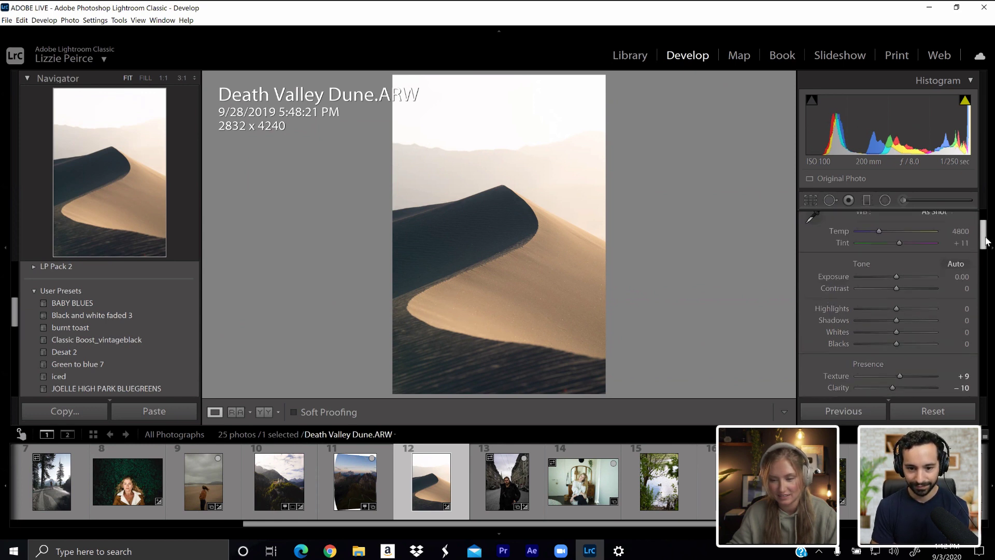
pyautogui.scroll(1, 986, 241)
pyautogui.click(933, 235)
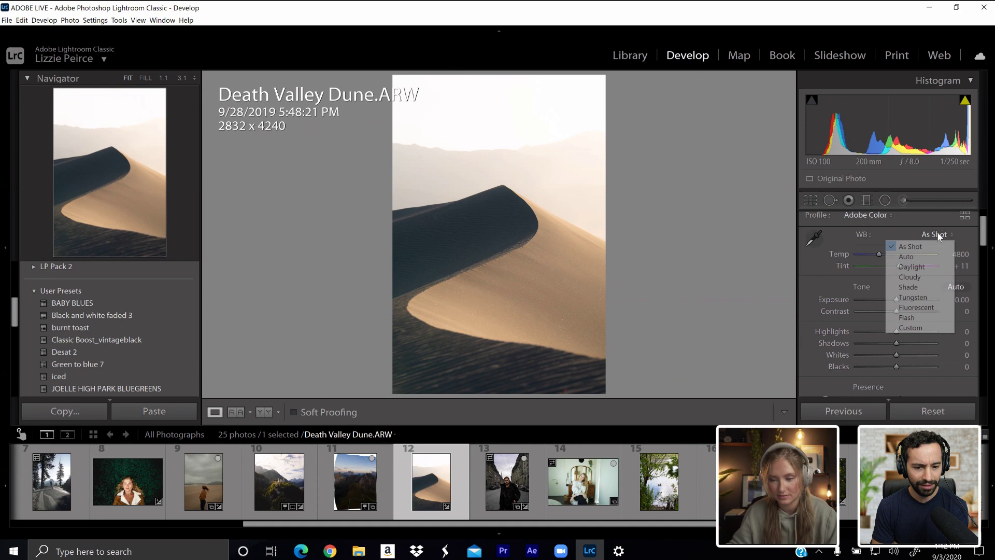
pyautogui.click(915, 257)
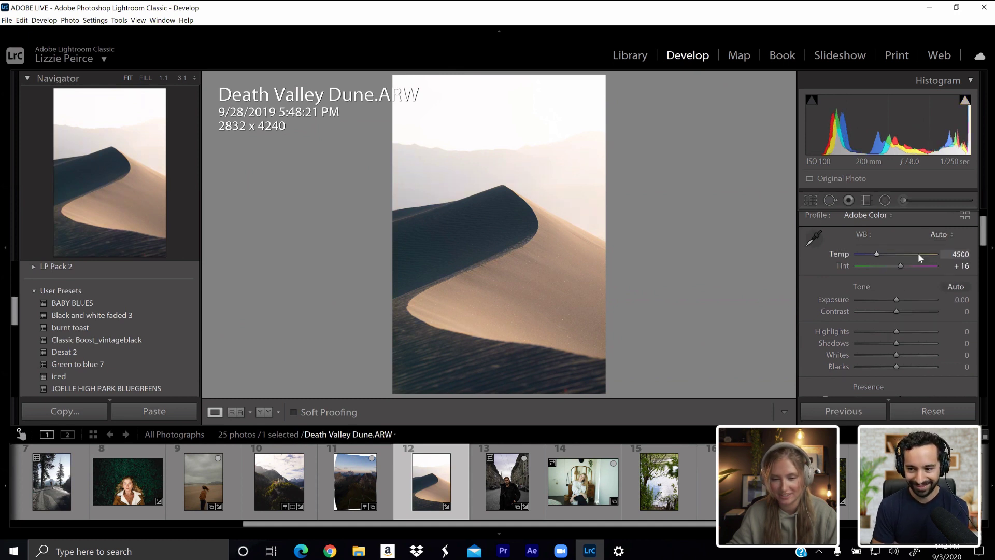
pyautogui.click(938, 235)
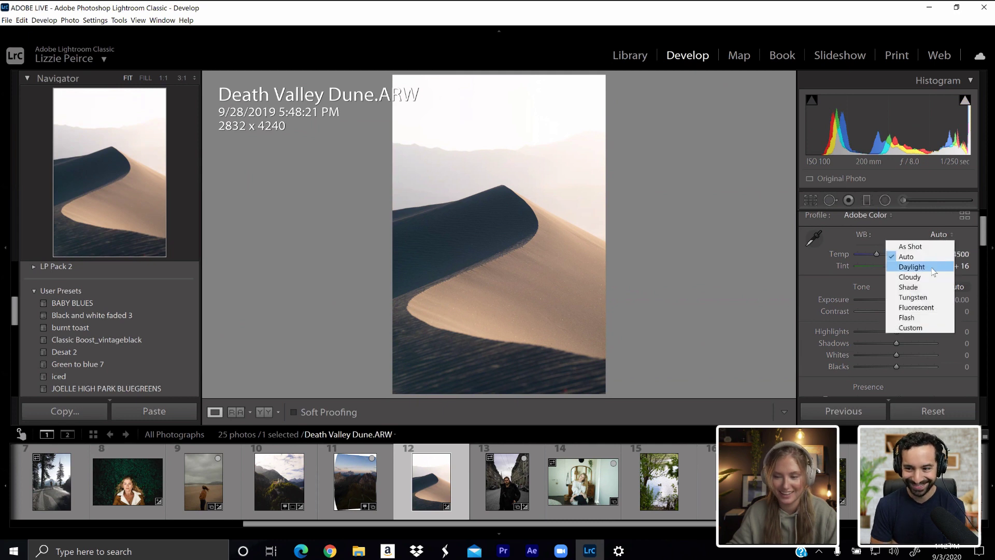
pyautogui.click(923, 247)
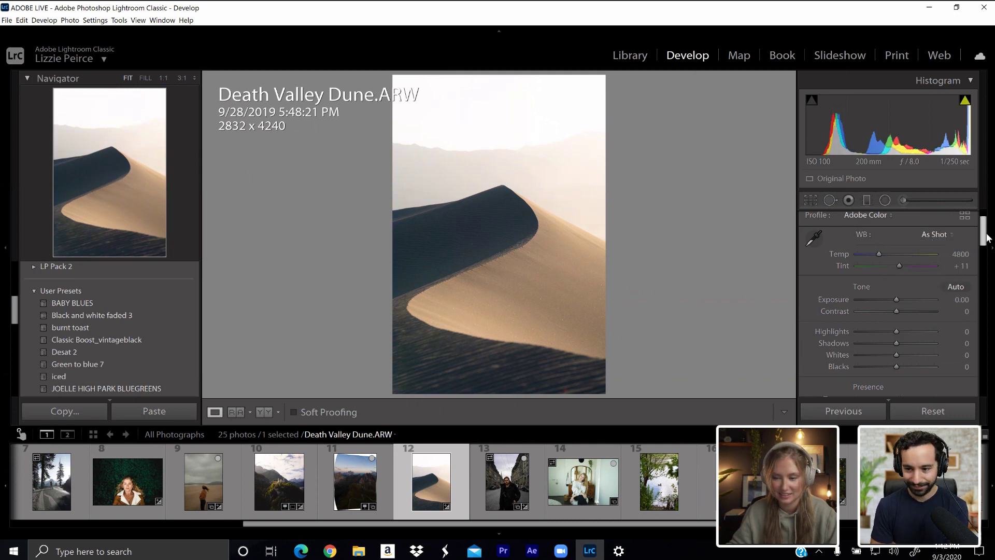
# - Try a Tint of +15, undo it, and warm the dune photo by setting Temp to 5366
pyautogui.moveTo(900, 265); pyautogui.dragTo(900, 265)
pyautogui.hotkey('ctrl', 'z')
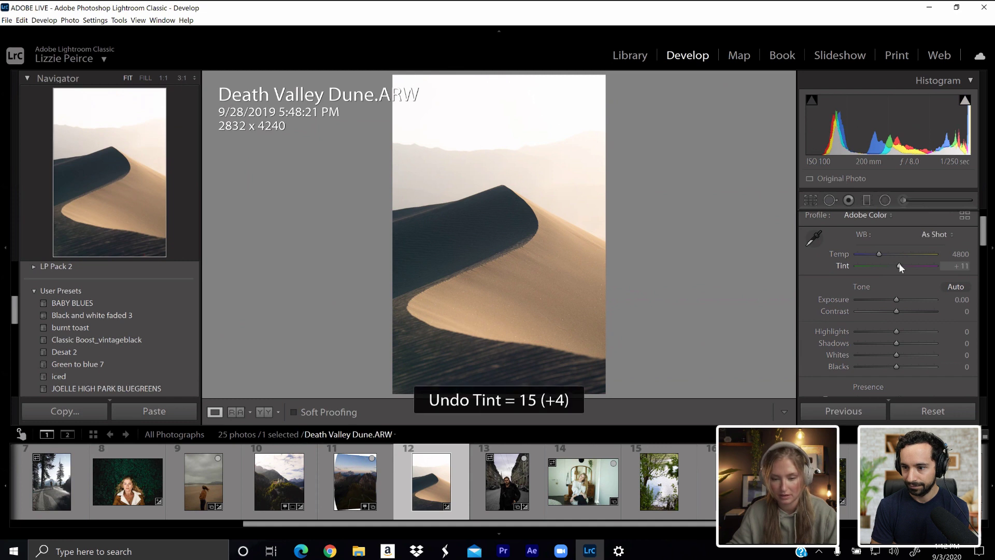
pyautogui.moveTo(882, 254); pyautogui.dragTo(886, 258)
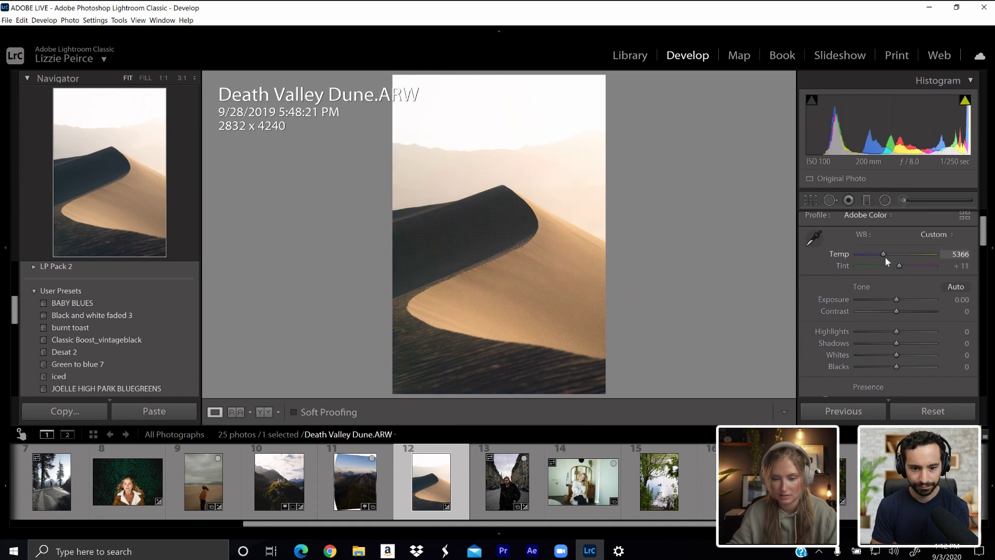
# - Undo the last temperature change and set the photo's white balance tint to +8
pyautogui.hotkey('ctrl', 'z')
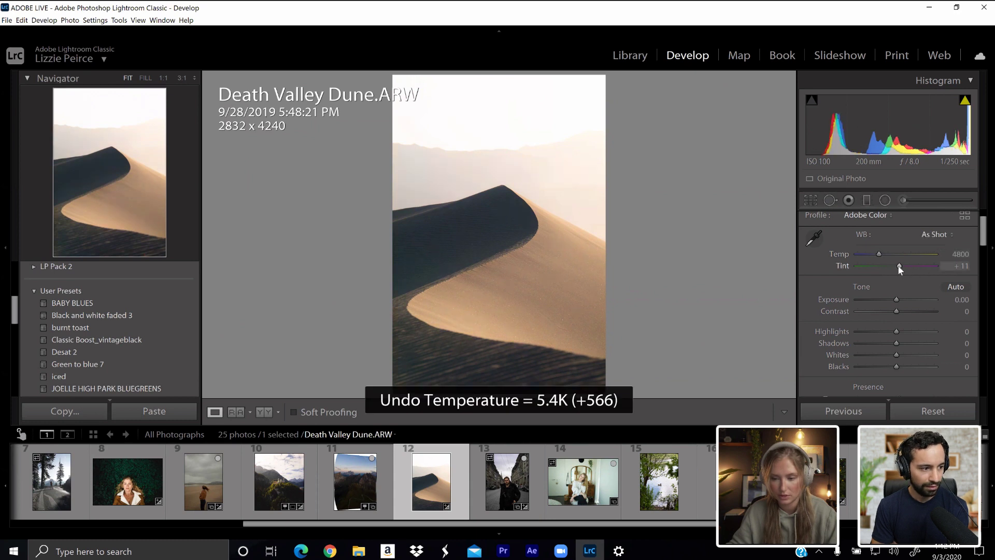
pyautogui.moveTo(897, 265); pyautogui.dragTo(898, 265)
# - Lower the HSL saturation of the cool colors: green to −74, aqua to −82 and blue to −94
pyautogui.moveTo(984, 232); pyautogui.dragTo(974, 337)
pyautogui.scroll(5, 907, 291)
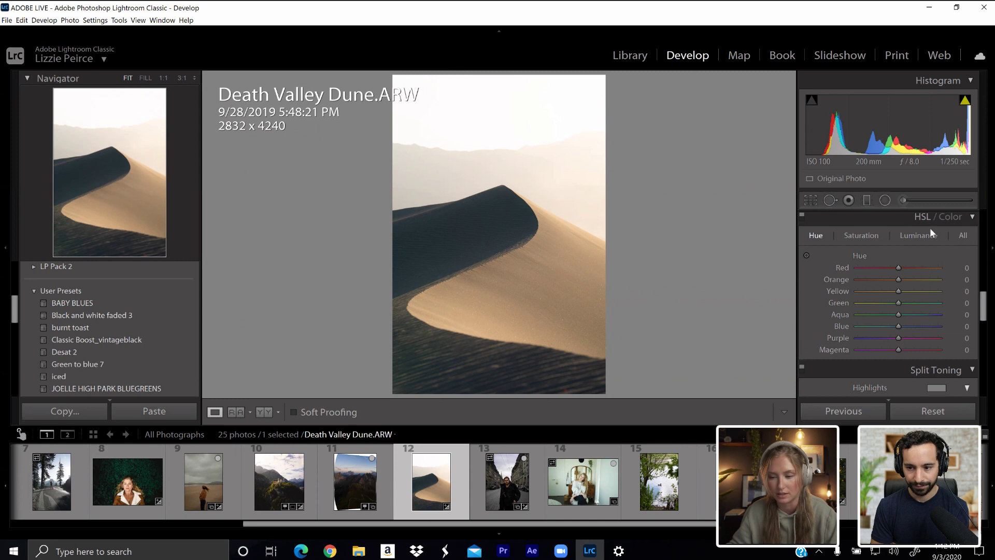
pyautogui.click(807, 256)
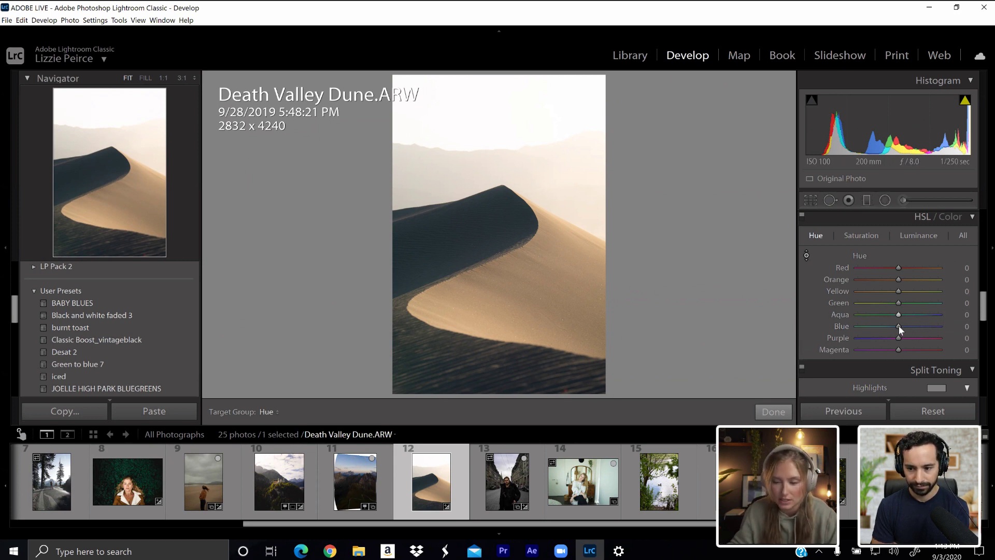
pyautogui.click(870, 238)
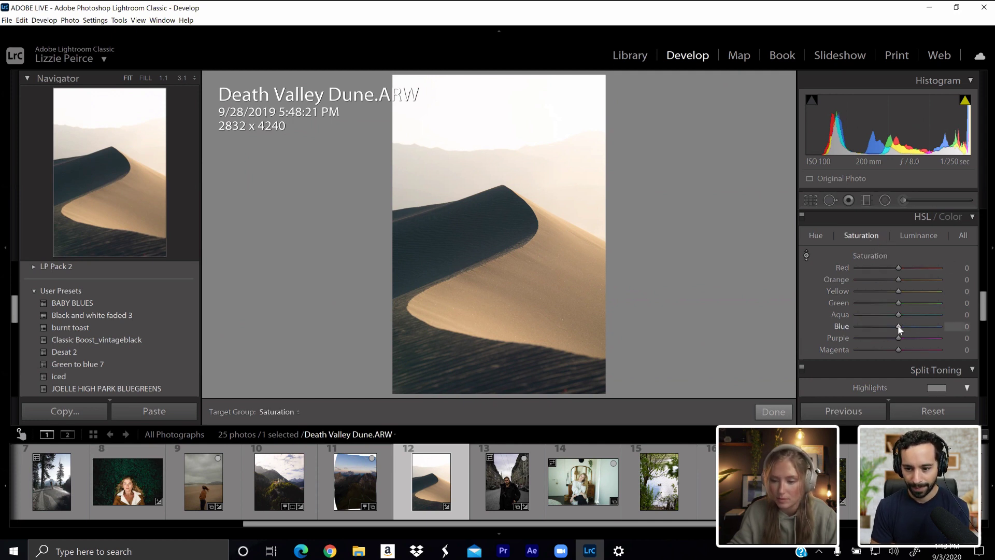
pyautogui.moveTo(891, 325); pyautogui.dragTo(863, 330)
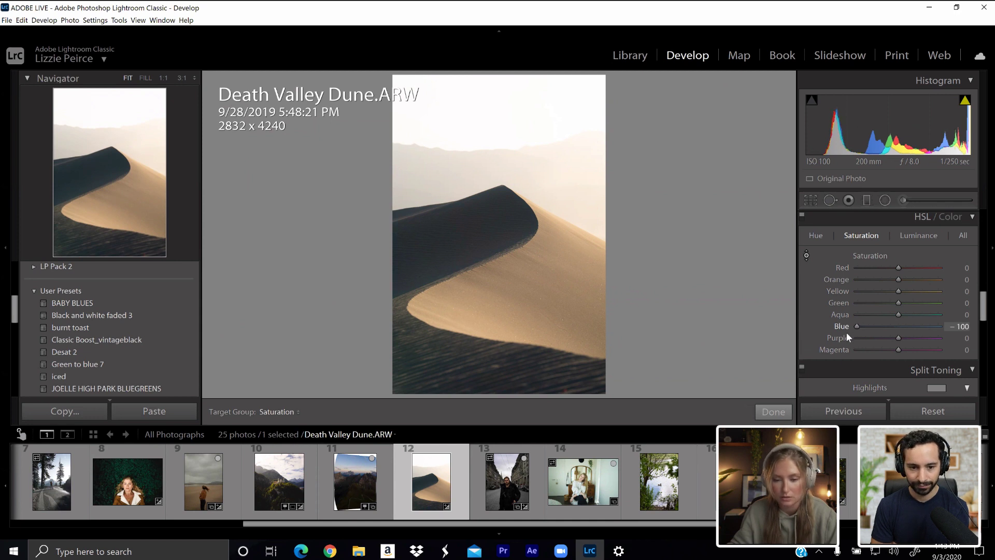
pyautogui.moveTo(856, 329)
pyautogui.mouseDown()
pyautogui.moveTo(870, 322)
pyautogui.moveTo(861, 327)
pyautogui.mouseUp()
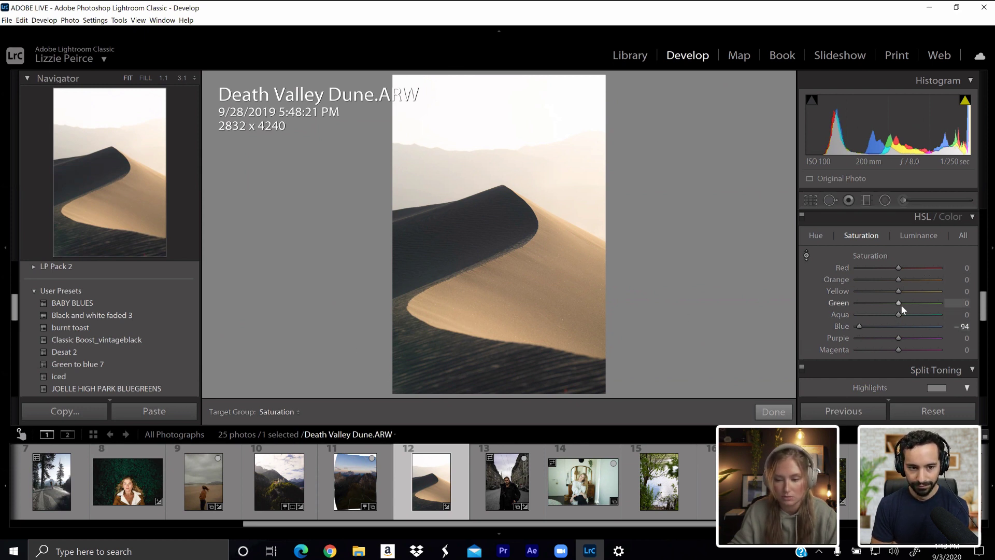
pyautogui.moveTo(898, 302); pyautogui.dragTo(855, 318)
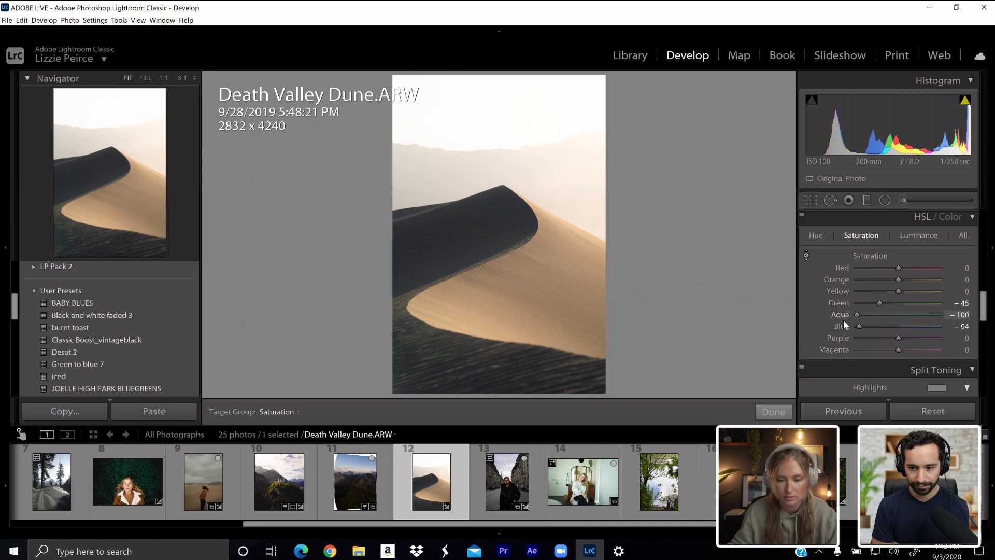
pyautogui.moveTo(858, 317); pyautogui.dragTo(866, 303)
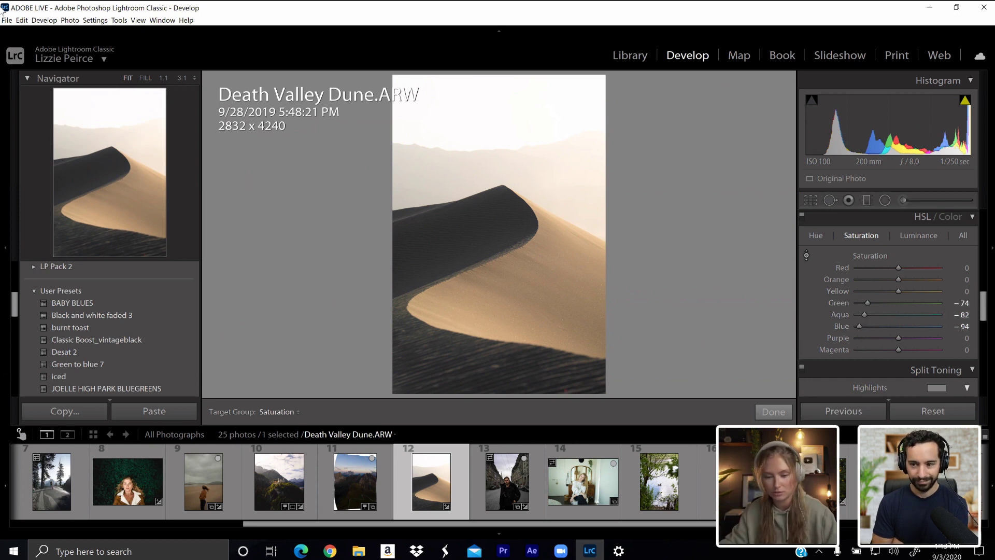
# - Try to heal the red spot in the dark sand near the photo's lower edge with a size 93 Heal brush
pyautogui.click(145, 254)
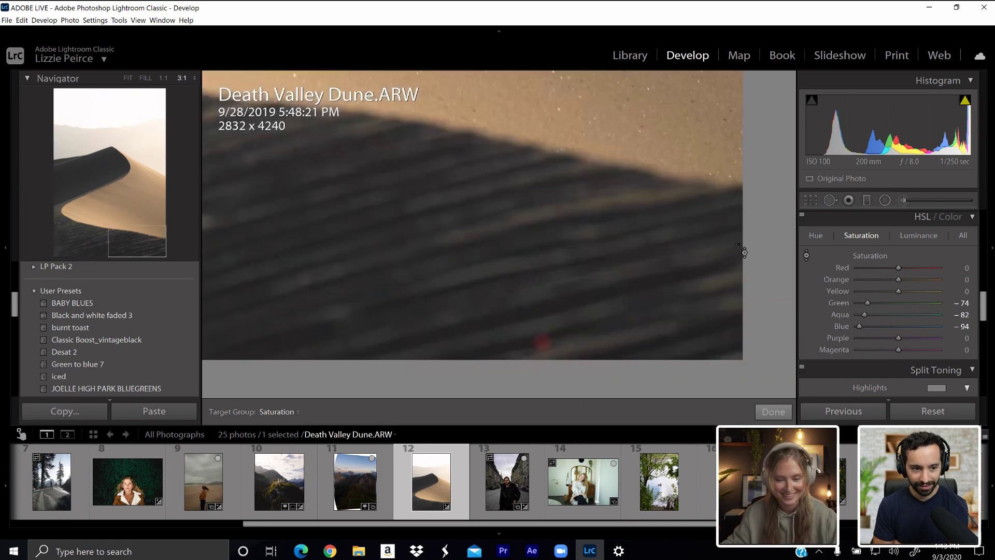
pyautogui.press('q')
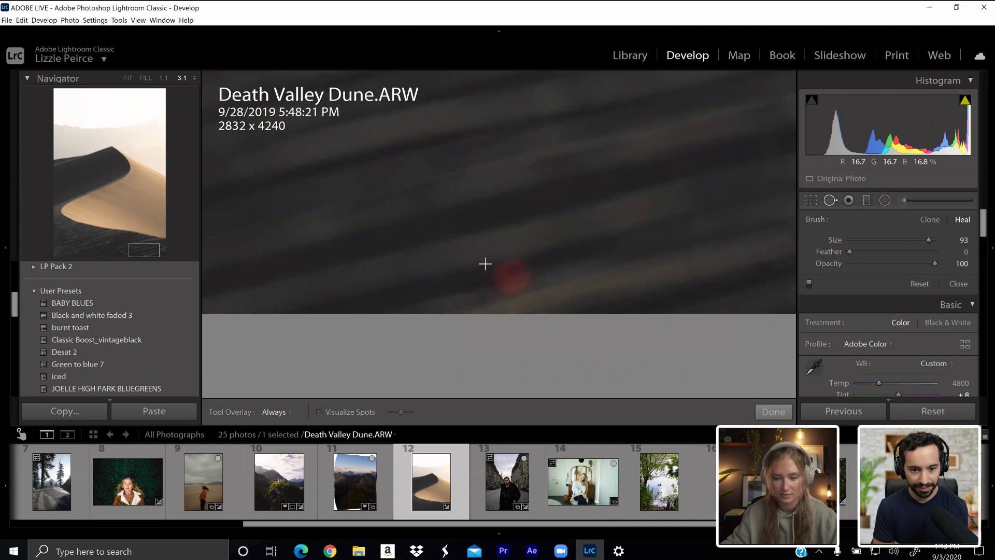
pyautogui.moveTo(485, 263); pyautogui.dragTo(509, 279)
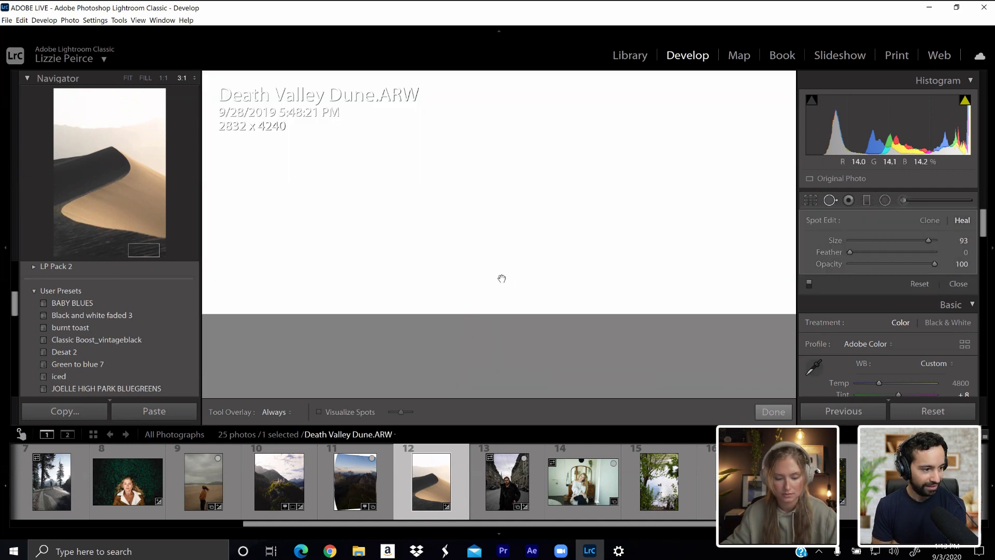
pyautogui.hotkey('ctrl', 'z')
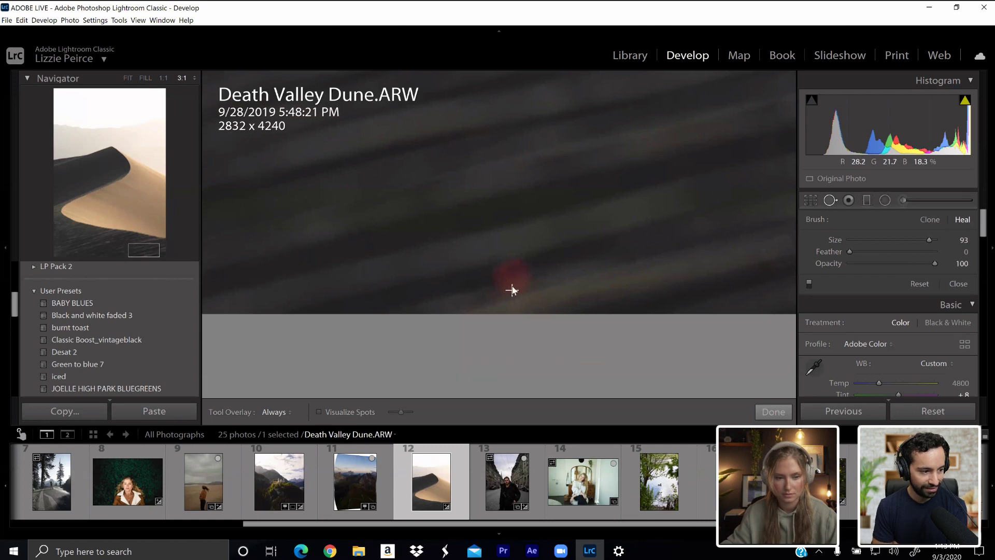
# - Heal the red spot in the dark foreground sand using Spot Removal in Heal mode at size 58
pyautogui.click(132, 76)
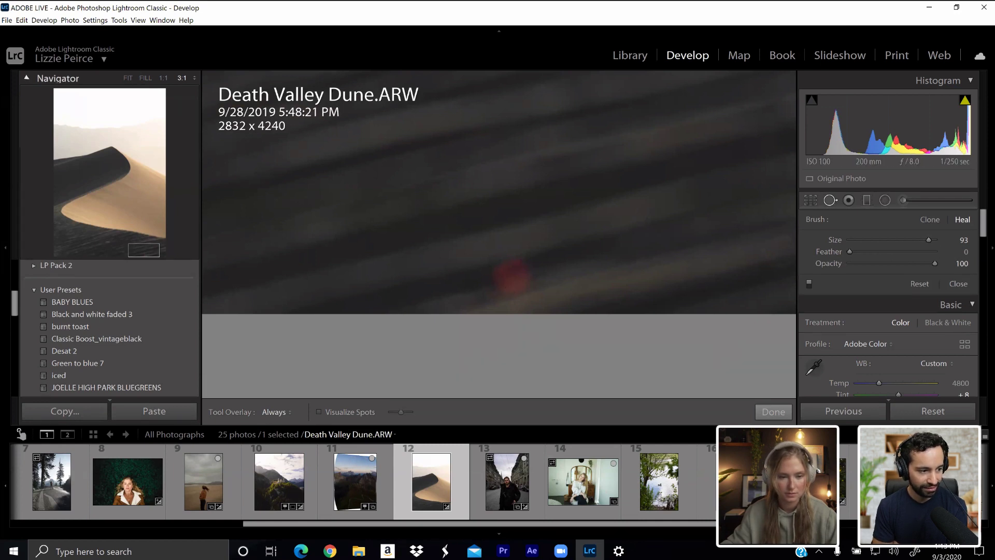
pyautogui.click(127, 78)
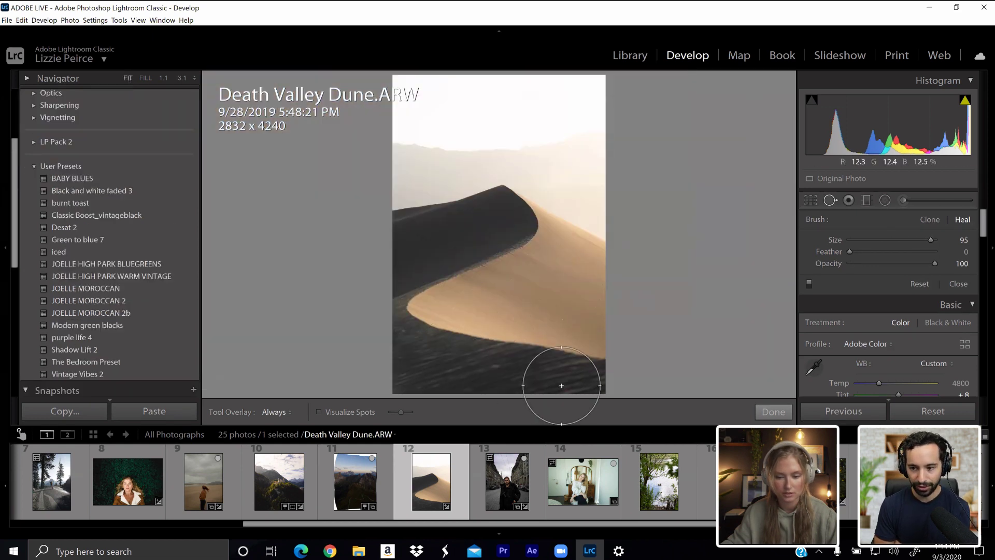
pyautogui.scroll(1, 562, 385)
pyautogui.scroll(-6, 562, 385)
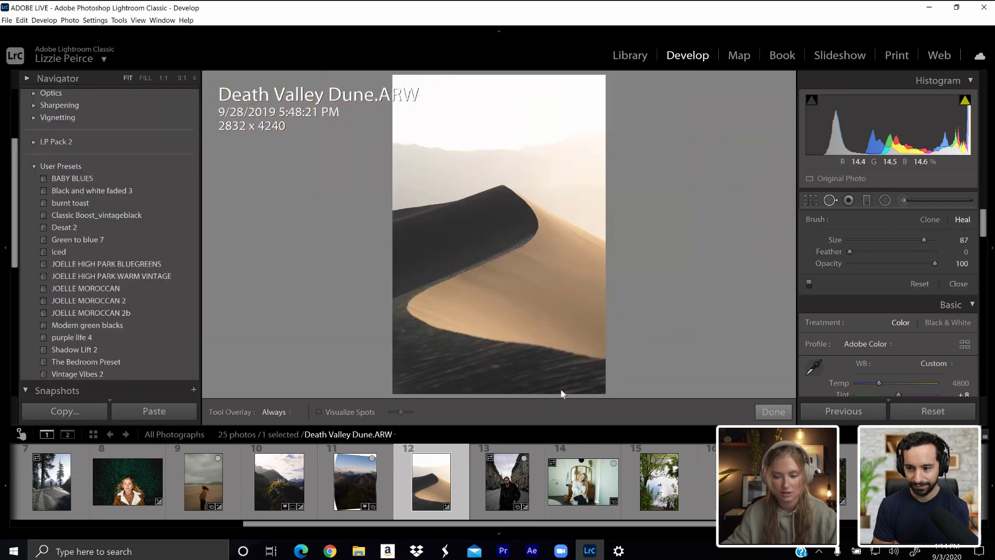
pyautogui.scroll(-1, 563, 394)
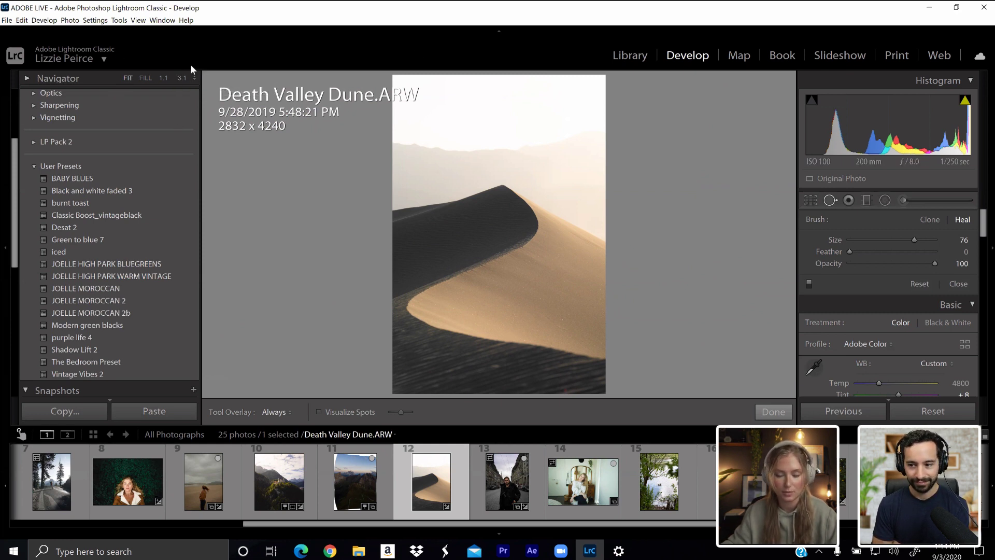
pyautogui.click(180, 78)
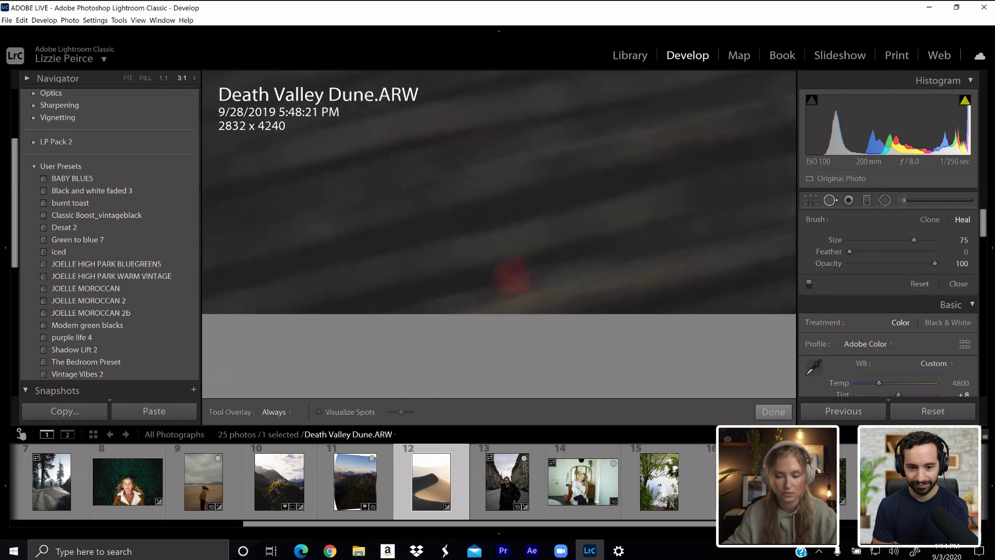
pyautogui.scroll(-3, 510, 262)
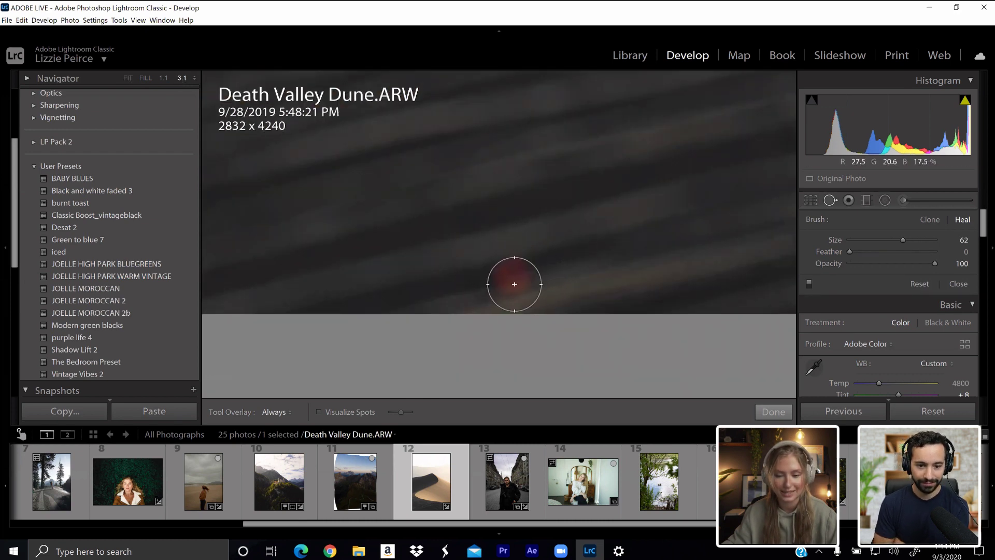
pyautogui.scroll(-3, 507, 270)
pyautogui.scroll(-1, 509, 274)
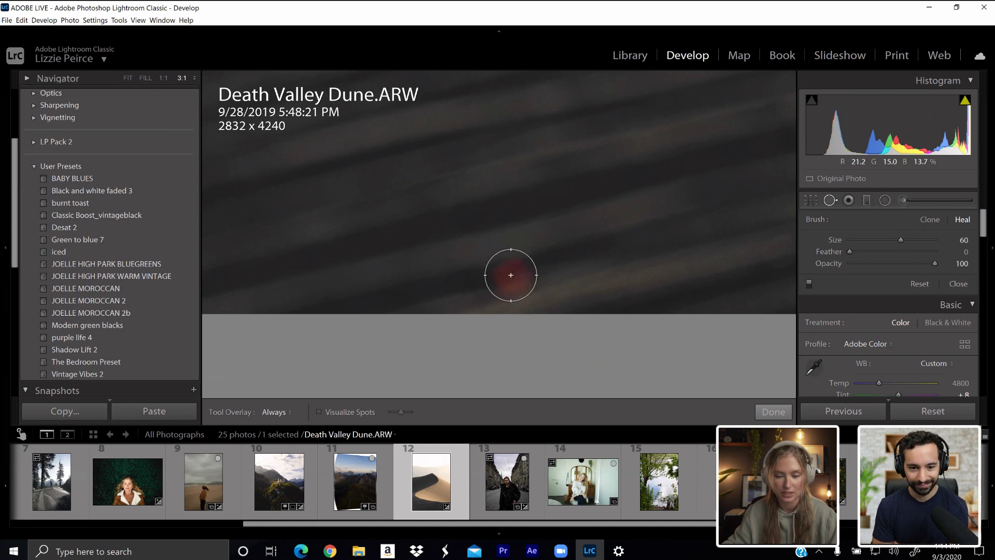
pyautogui.click(512, 275)
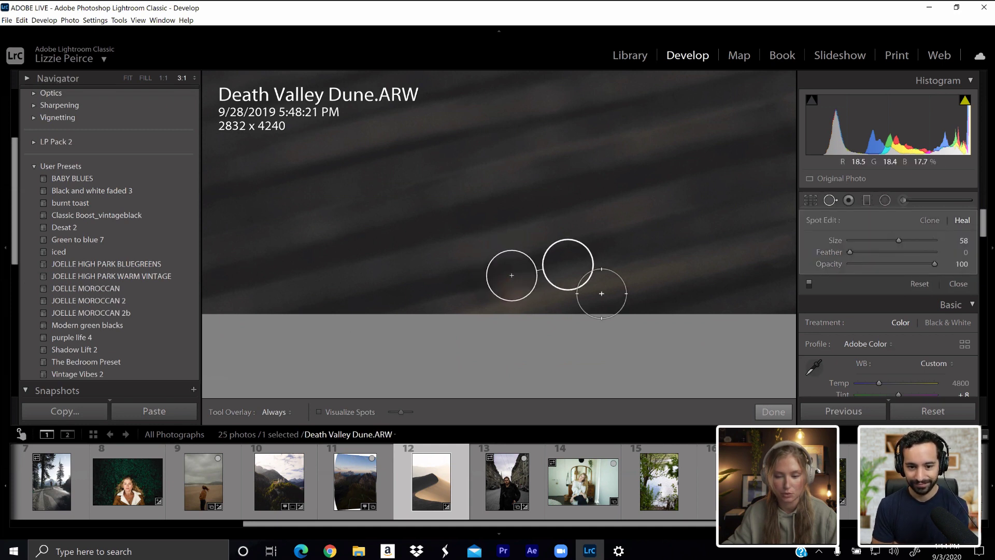
pyautogui.click(129, 78)
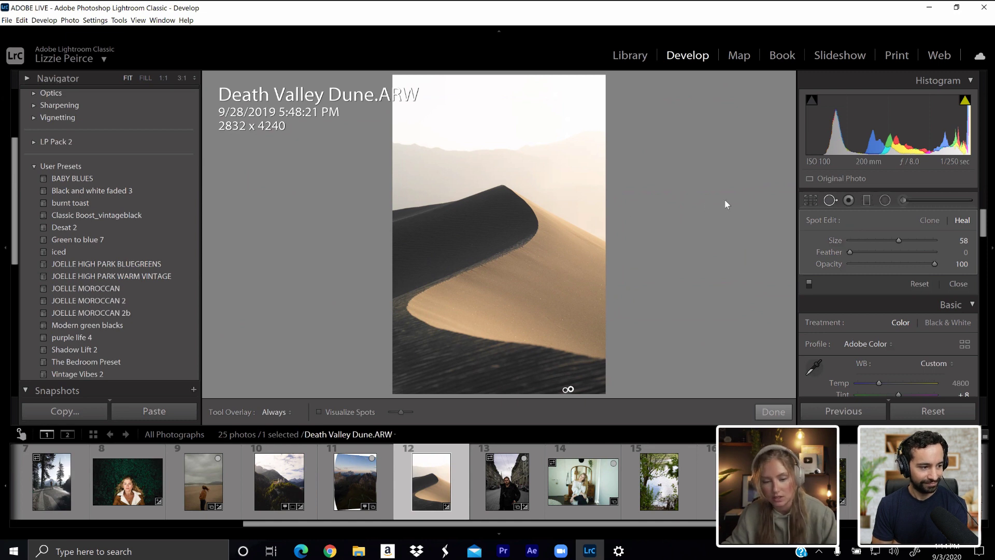
pyautogui.click(830, 201)
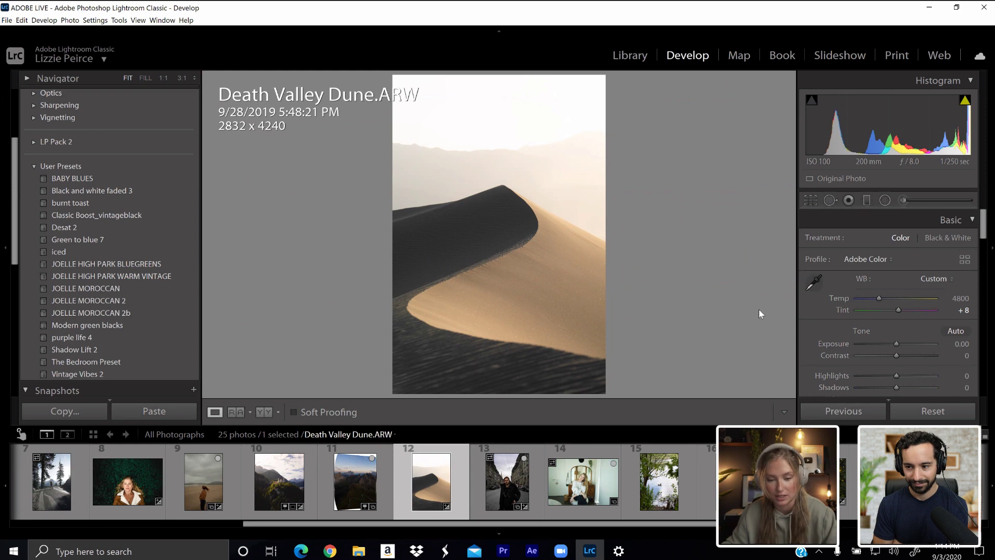
# - Add a tilted graduated filter over the dark foreground sand and set its exposure to −0.58
pyautogui.click(867, 202)
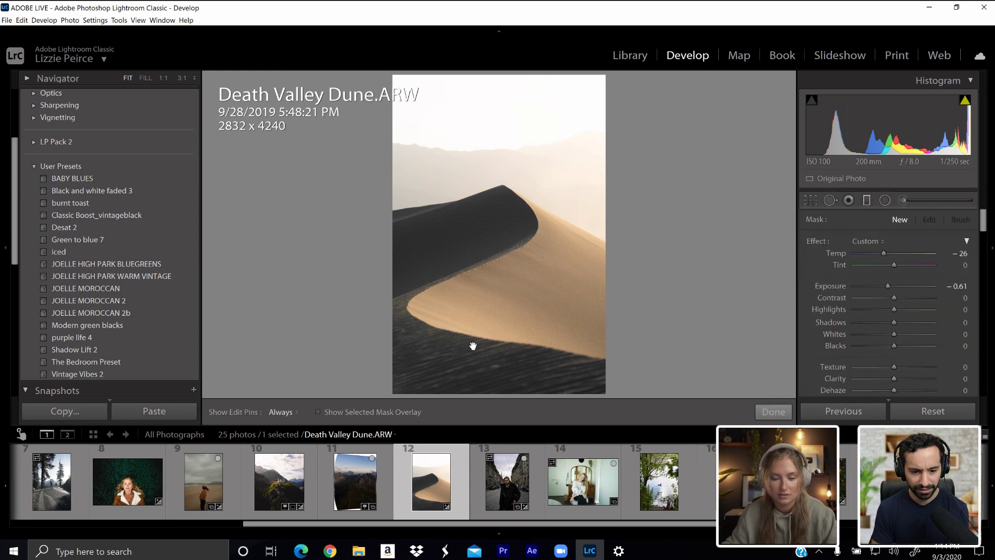
pyautogui.moveTo(473, 346); pyautogui.dragTo(412, 280)
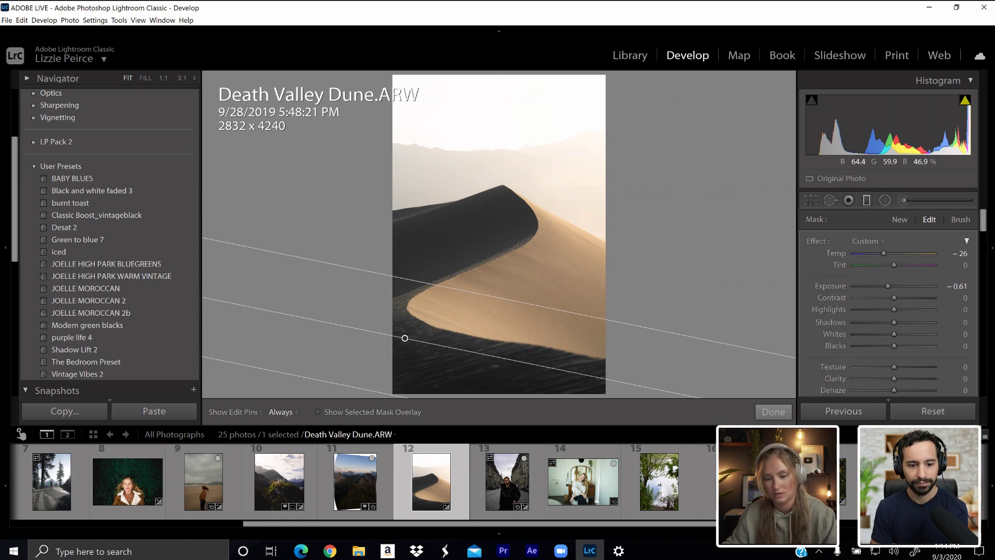
pyautogui.moveTo(493, 297); pyautogui.dragTo(493, 302)
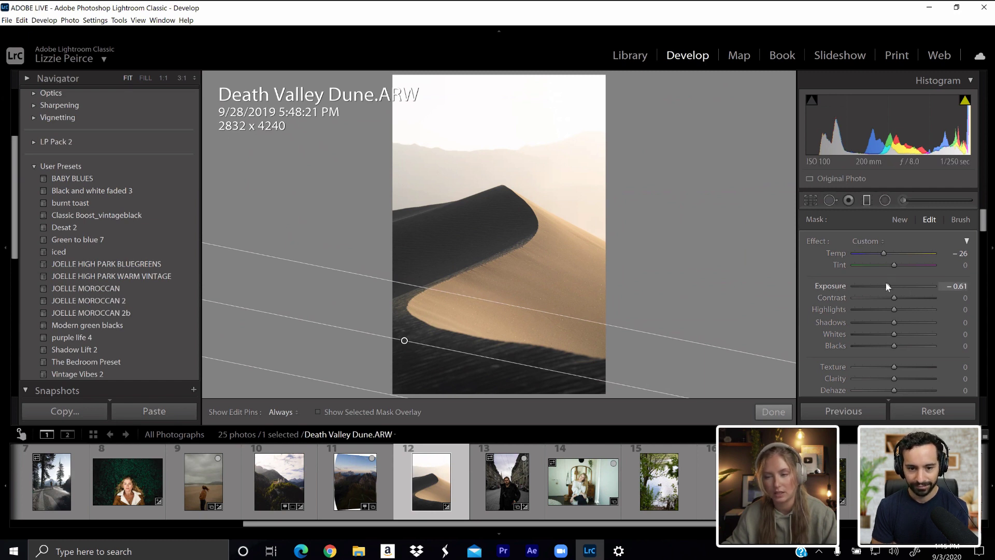
pyautogui.moveTo(887, 285); pyautogui.dragTo(883, 285)
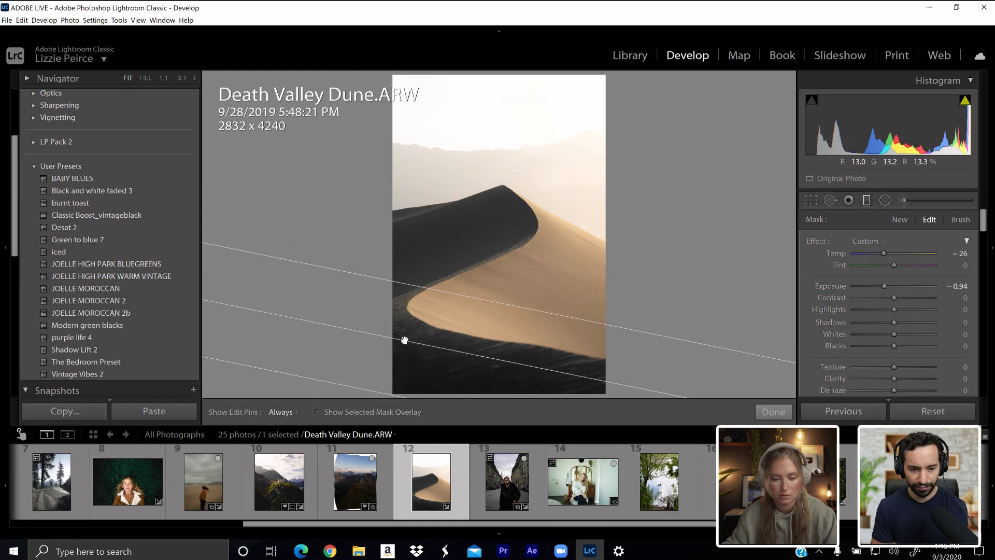
pyautogui.moveTo(404, 341); pyautogui.dragTo(427, 351)
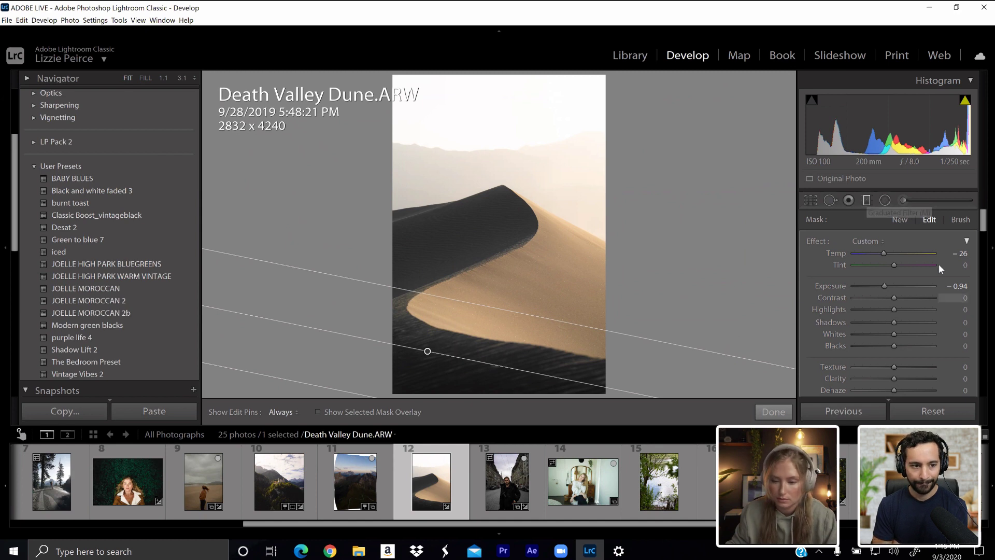
pyautogui.moveTo(885, 287); pyautogui.dragTo(887, 285)
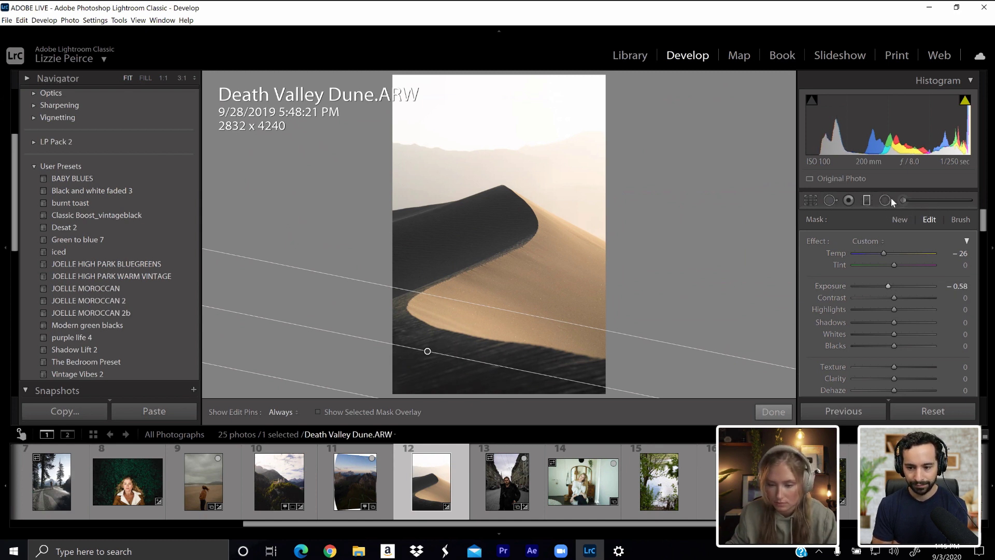
pyautogui.click(868, 201)
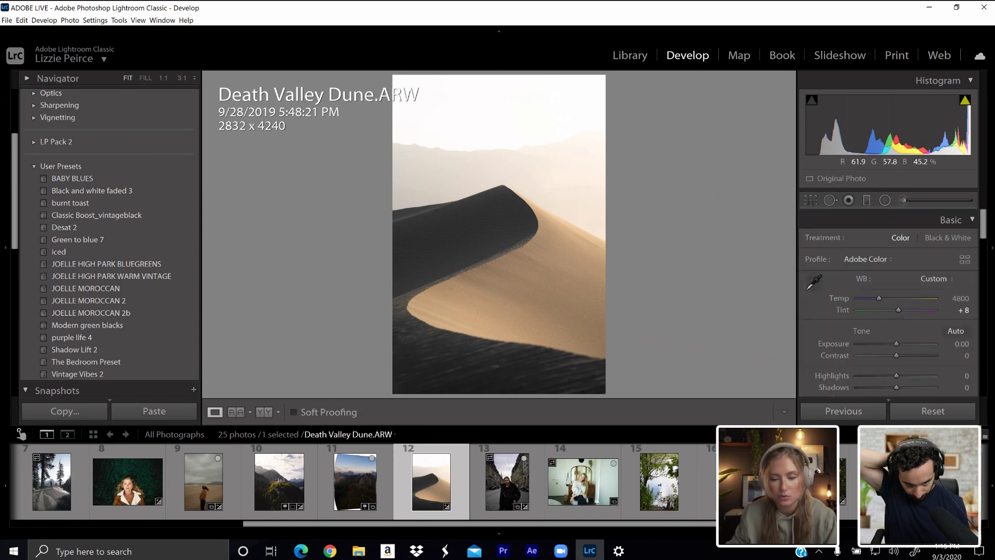
# - Shift the HSL hues of the warm colors: red to +23, orange to −27 and yellow to −8
pyautogui.moveTo(982, 215); pyautogui.dragTo(983, 274)
pyautogui.scroll(-5, 898, 357)
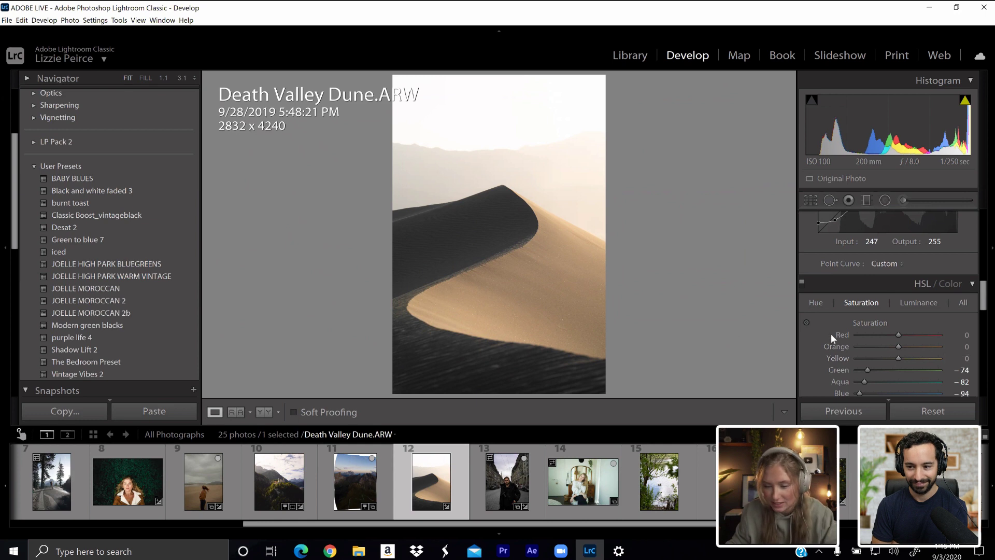
pyautogui.click(815, 303)
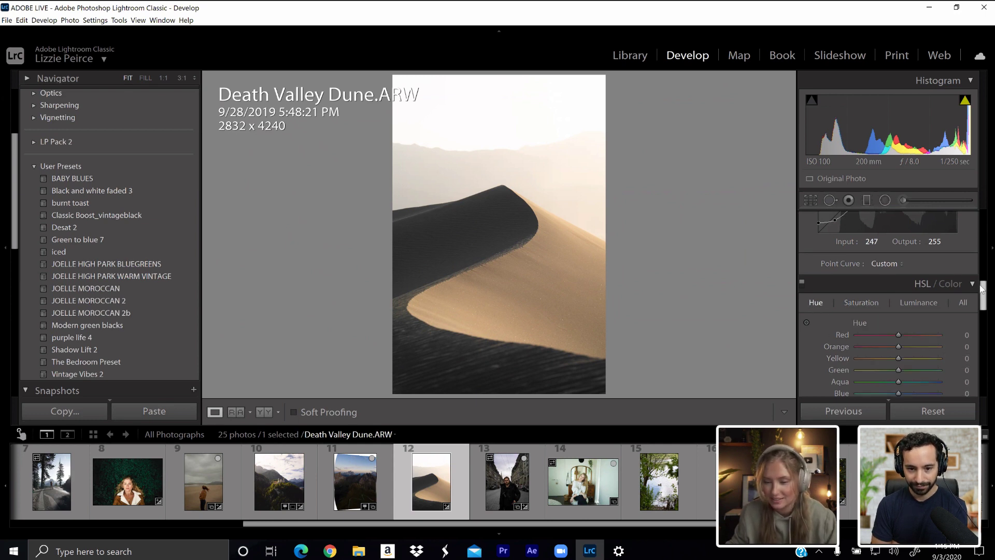
pyautogui.scroll(-2, 983, 296)
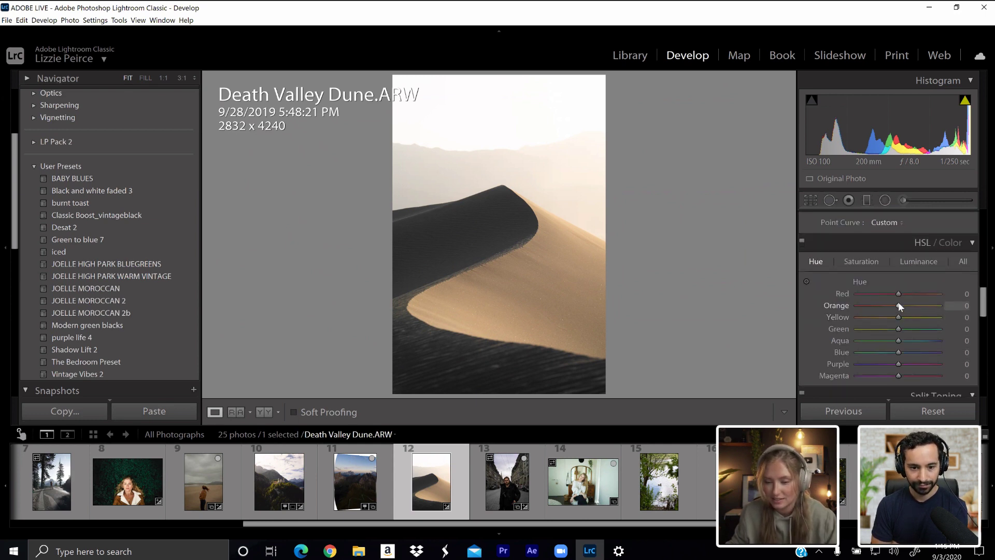
pyautogui.moveTo(899, 302)
pyautogui.mouseDown()
pyautogui.moveTo(888, 309)
pyautogui.moveTo(901, 294)
pyautogui.moveTo(918, 301)
pyautogui.moveTo(888, 306)
pyautogui.moveTo(892, 317)
pyautogui.moveTo(828, 326)
pyautogui.moveTo(891, 319)
pyautogui.moveTo(824, 328)
pyautogui.moveTo(895, 320)
pyautogui.mouseUp()
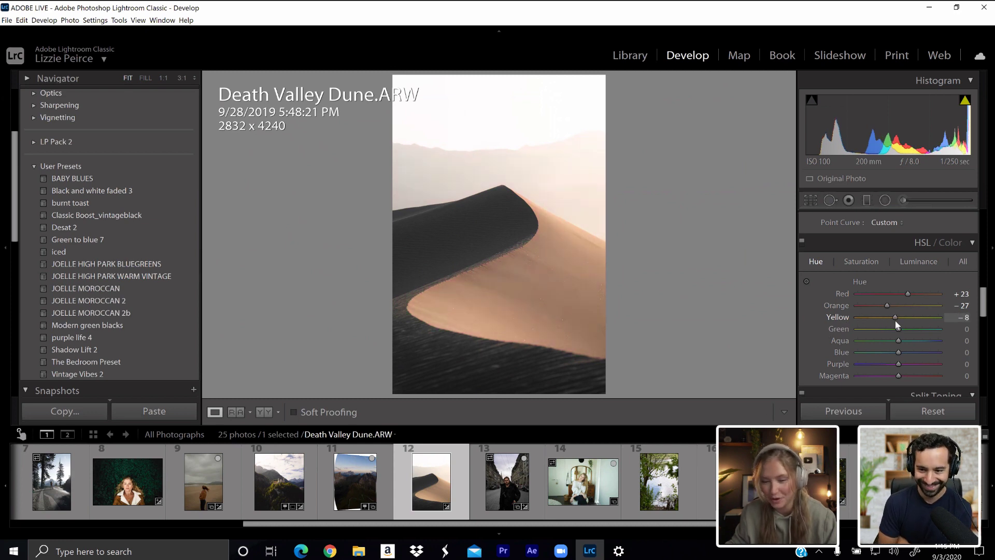
# - Slightly lower the HSL saturation of red and orange, and slightly raise the saturation of yellow
pyautogui.click(859, 263)
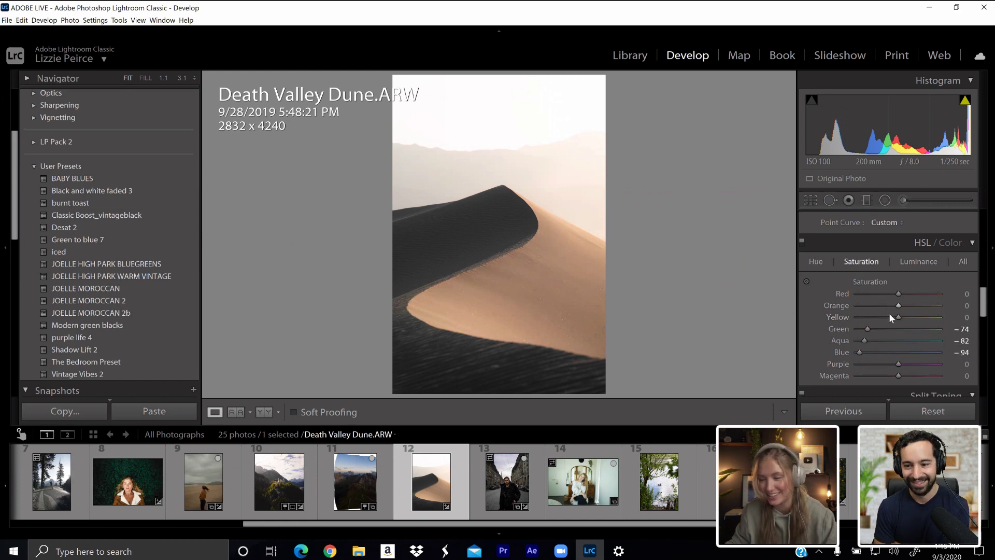
pyautogui.moveTo(895, 306)
pyautogui.mouseDown()
pyautogui.moveTo(884, 304)
pyautogui.moveTo(912, 300)
pyautogui.moveTo(877, 311)
pyautogui.moveTo(898, 316)
pyautogui.moveTo(904, 294)
pyautogui.moveTo(892, 296)
pyautogui.moveTo(889, 315)
pyautogui.moveTo(909, 314)
pyautogui.mouseUp()
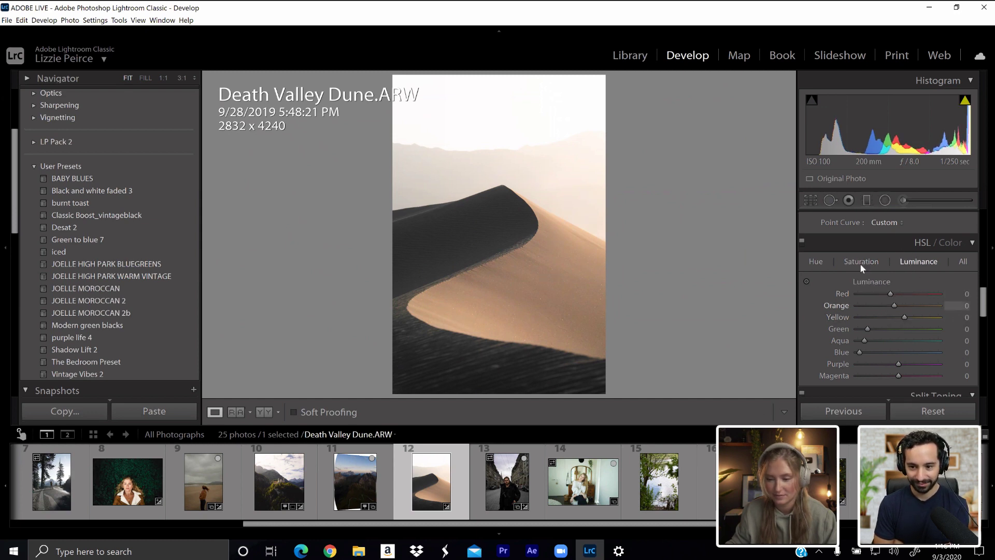
# - Raise the HSL luminance of the warm colors: red to +4, orange to +10 and yellow to +17
pyautogui.click(910, 262)
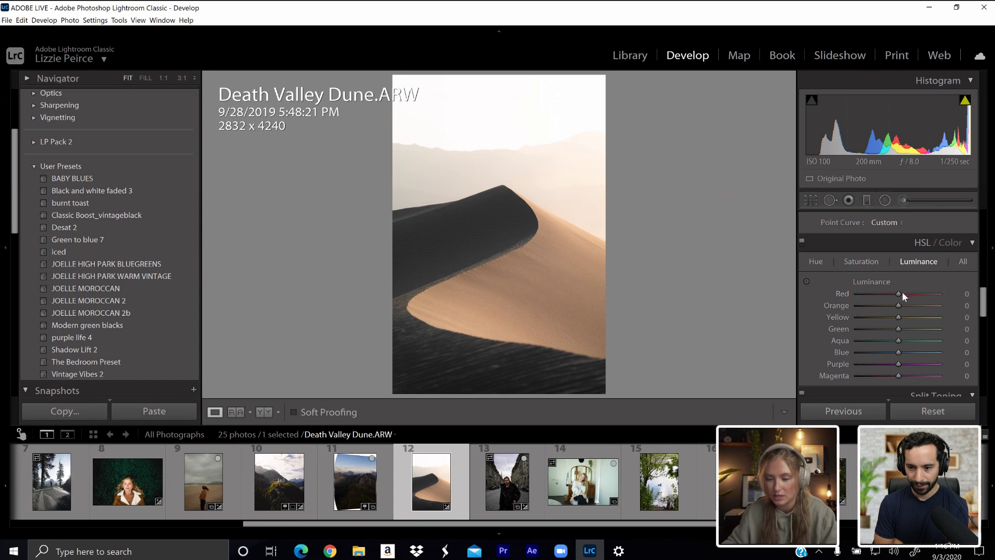
pyautogui.moveTo(900, 308)
pyautogui.mouseDown()
pyautogui.moveTo(888, 306)
pyautogui.moveTo(912, 309)
pyautogui.moveTo(887, 316)
pyautogui.moveTo(916, 318)
pyautogui.moveTo(899, 305)
pyautogui.mouseUp()
pyautogui.scroll(-1, 905, 272)
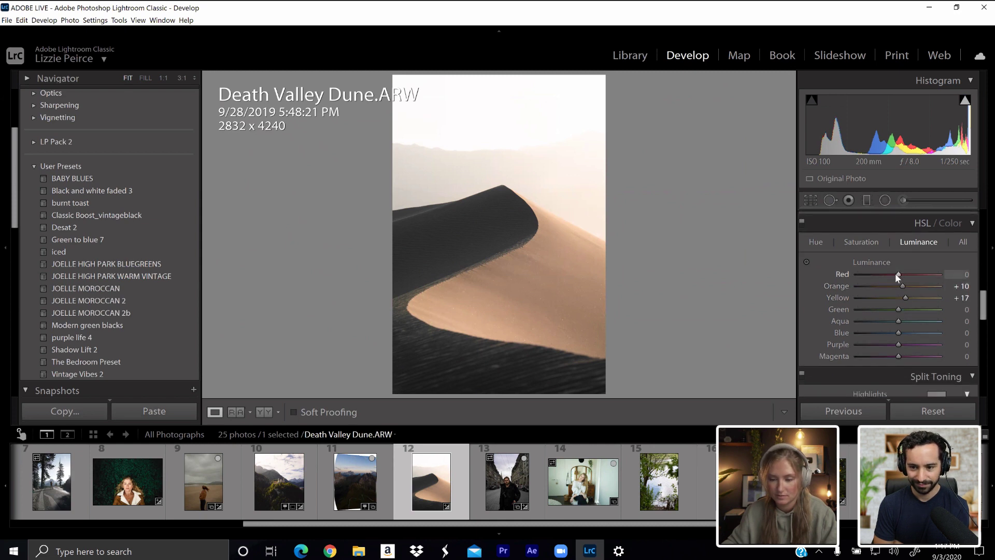
pyautogui.scroll(-1, 984, 303)
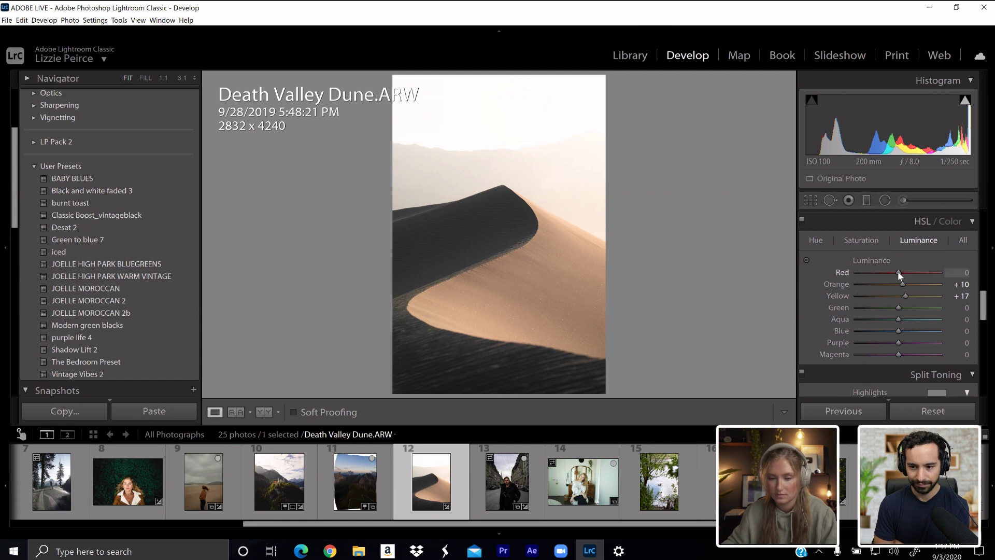
pyautogui.moveTo(898, 273); pyautogui.dragTo(901, 274)
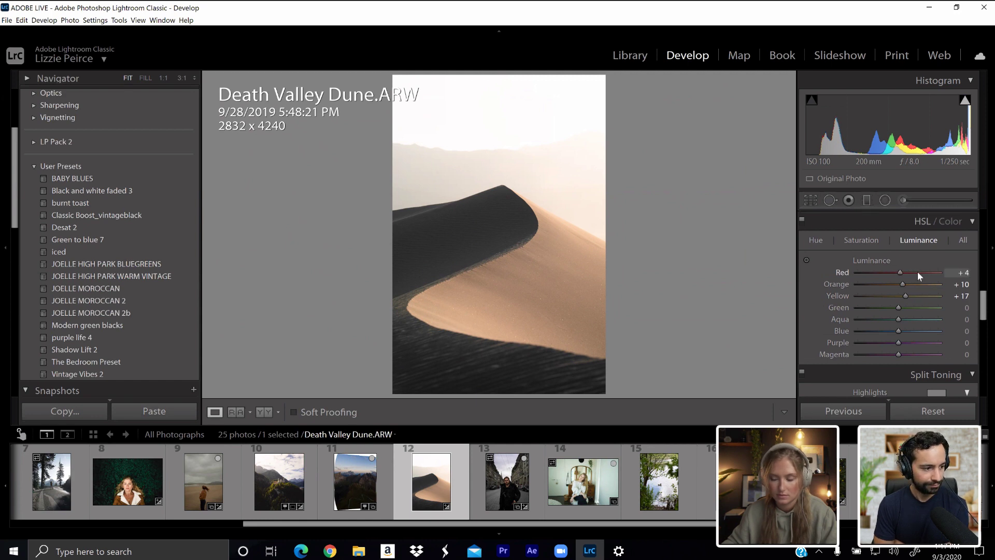
pyautogui.scroll(2, 985, 299)
pyautogui.scroll(-1, 985, 300)
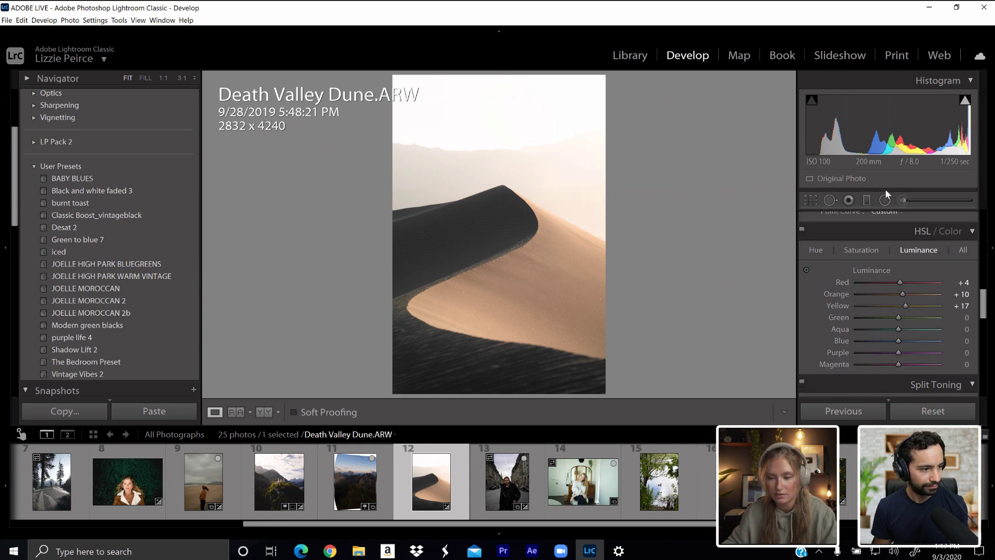
# - Add a tilted graduated filter from the photo's upper edge down over the sky and dune crest, with exposure −0.35
pyautogui.moveTo(987, 307); pyautogui.dragTo(976, 220)
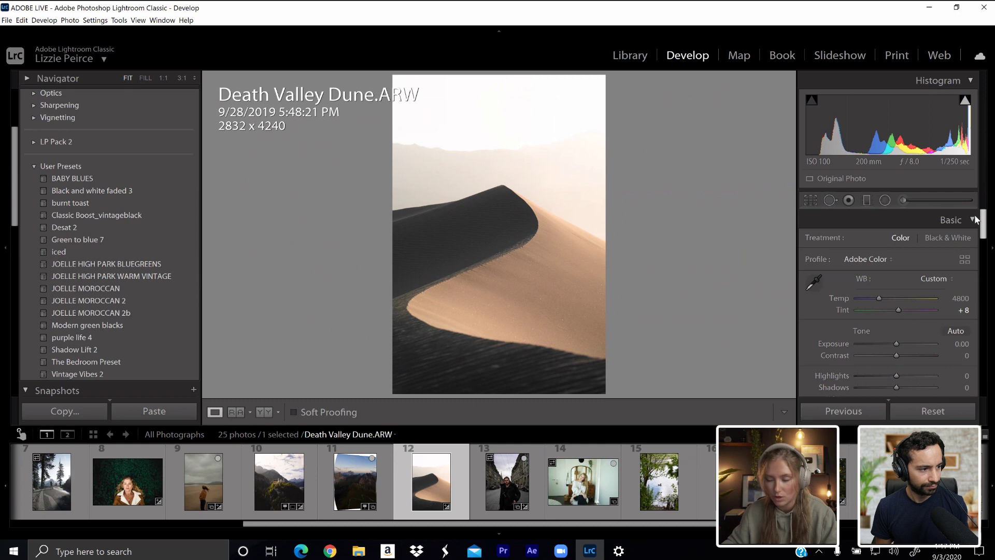
pyautogui.click(867, 201)
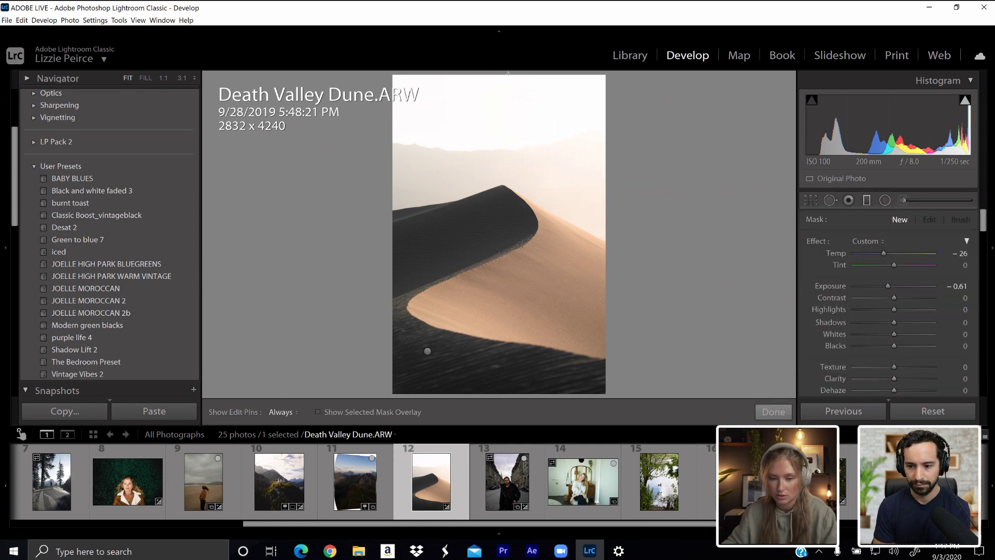
pyautogui.moveTo(508, 73); pyautogui.dragTo(550, 231)
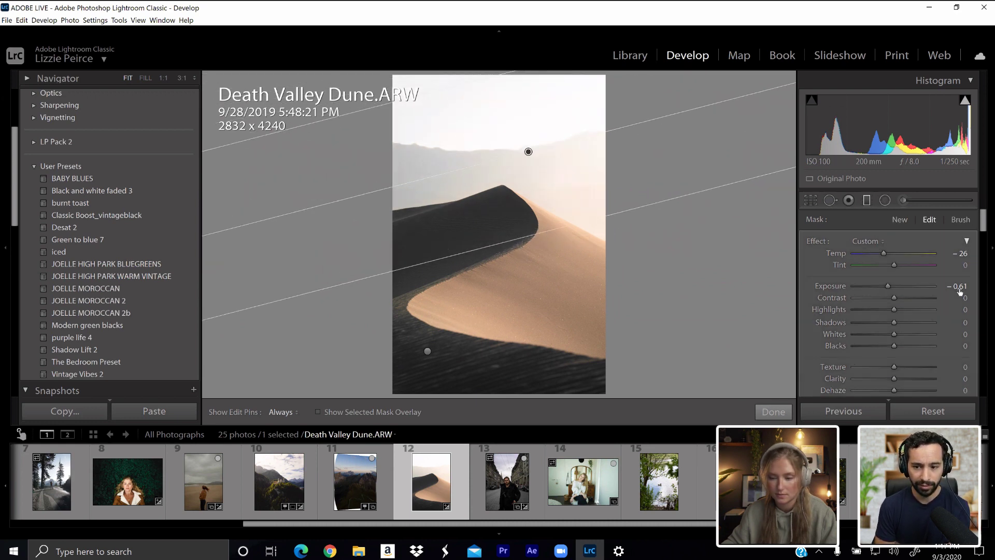
pyautogui.moveTo(888, 285); pyautogui.dragTo(890, 285)
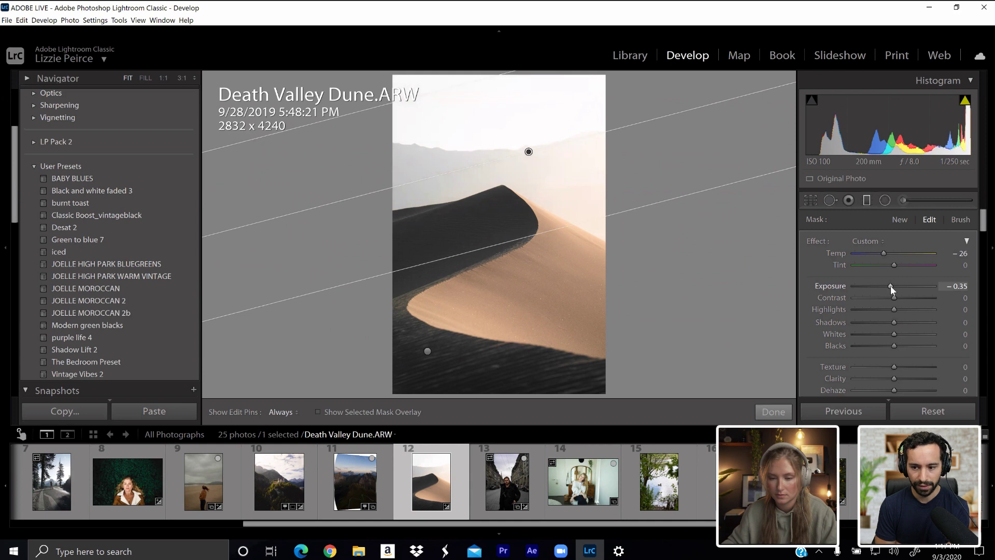
# - Rotate the sky's graduated filter to nearly horizontal, shift it slightly down, and lower its exposure to −1.51
pyautogui.moveTo(568, 226); pyautogui.dragTo(559, 265)
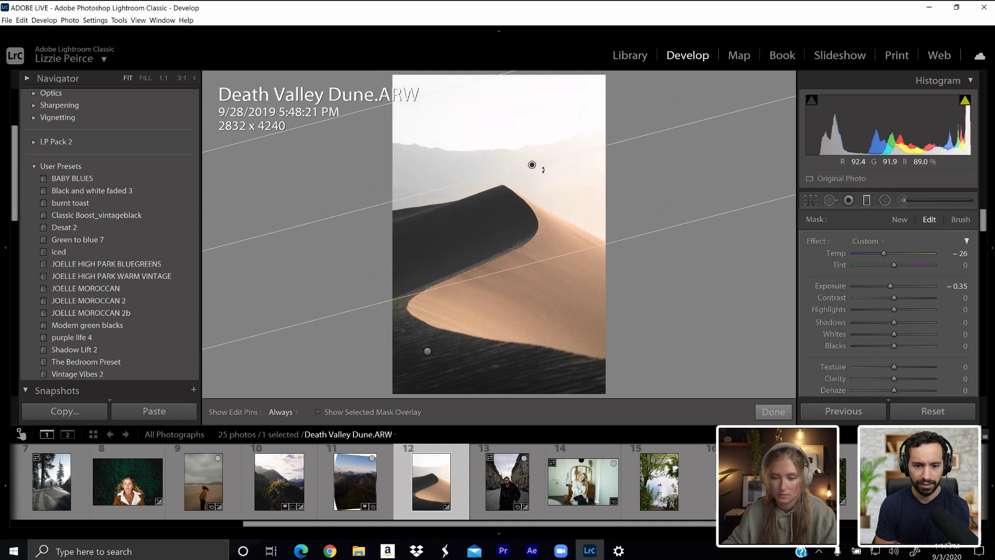
pyautogui.moveTo(543, 170); pyautogui.dragTo(532, 165)
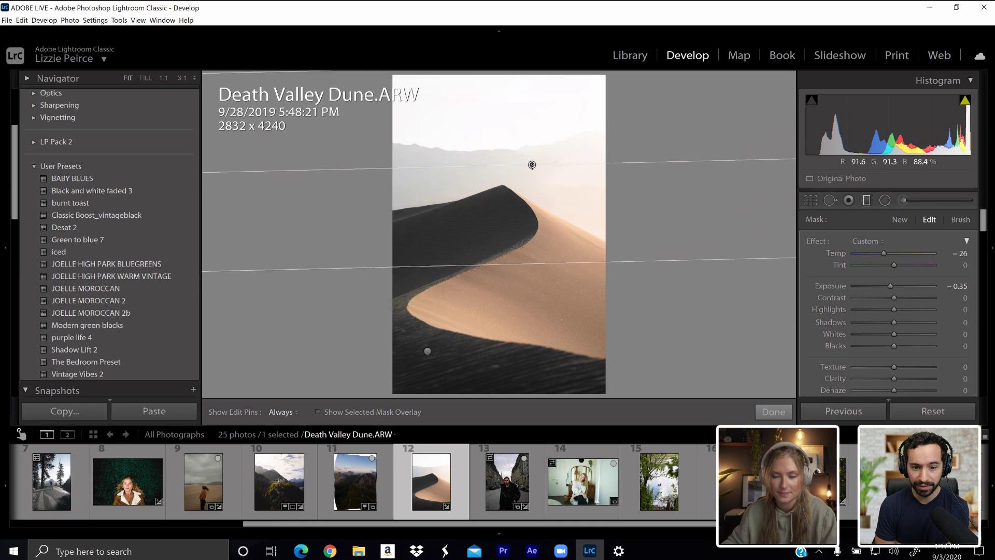
pyautogui.moveTo(543, 167); pyautogui.dragTo(535, 172)
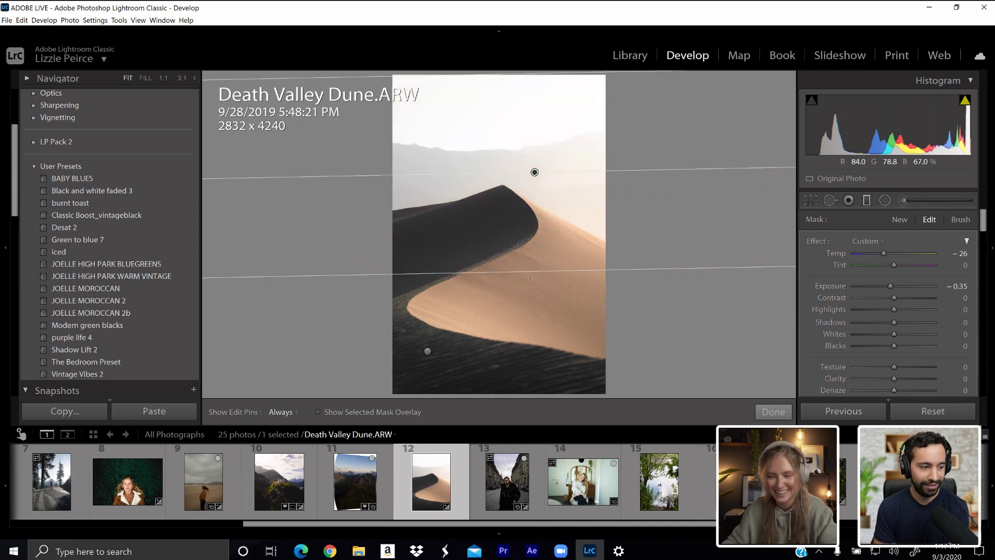
pyautogui.moveTo(517, 275); pyautogui.dragTo(522, 261)
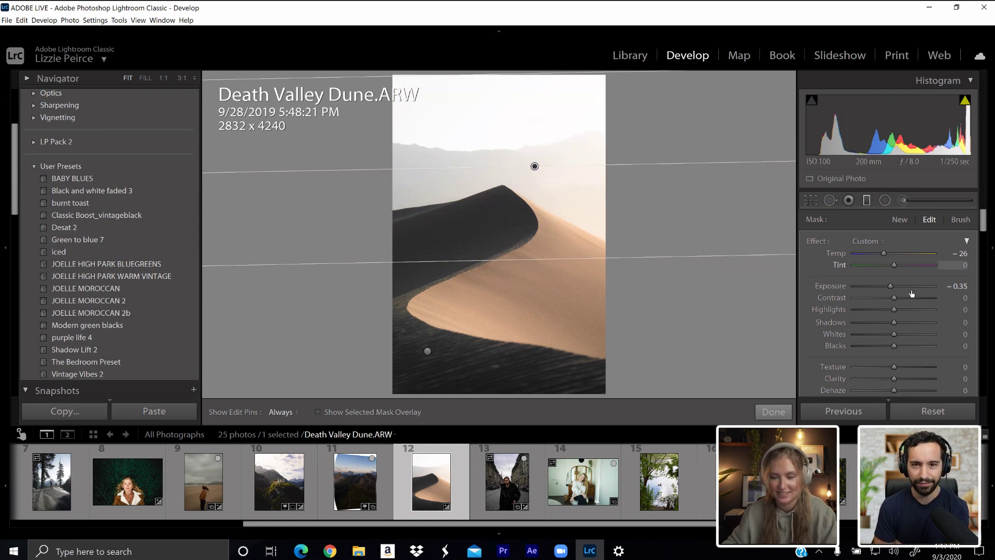
pyautogui.moveTo(891, 286); pyautogui.dragTo(880, 289)
pyautogui.moveTo(534, 166); pyautogui.dragTo(518, 170)
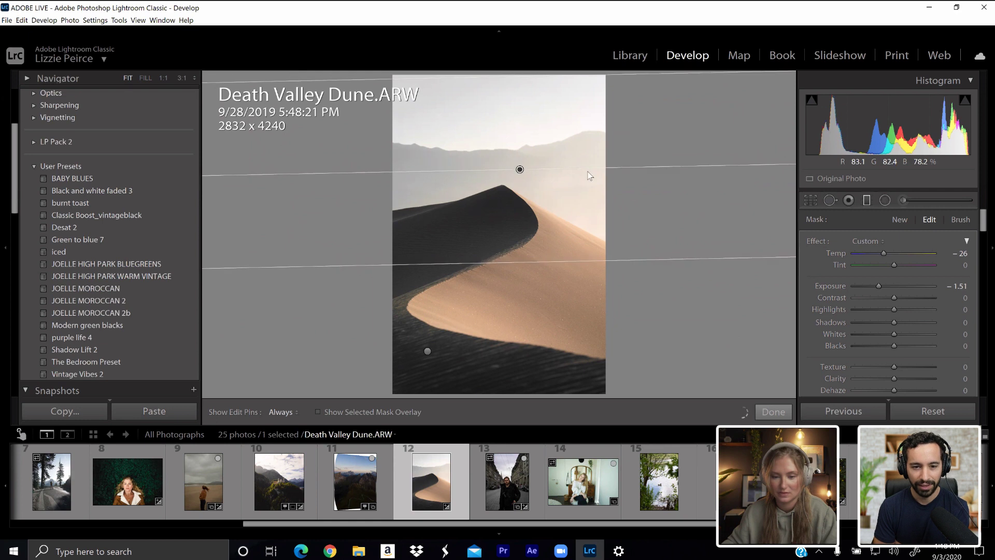
# - Add a circular radial filter around the dark dune face, invert it to affect the inside, and set exposure to 0.35
pyautogui.click(885, 200)
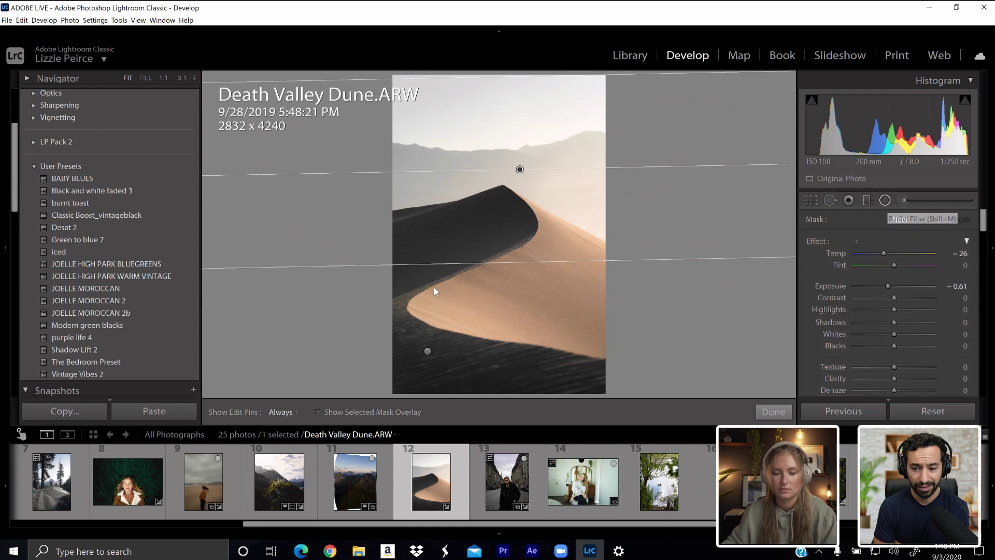
pyautogui.moveTo(476, 222); pyautogui.dragTo(551, 289)
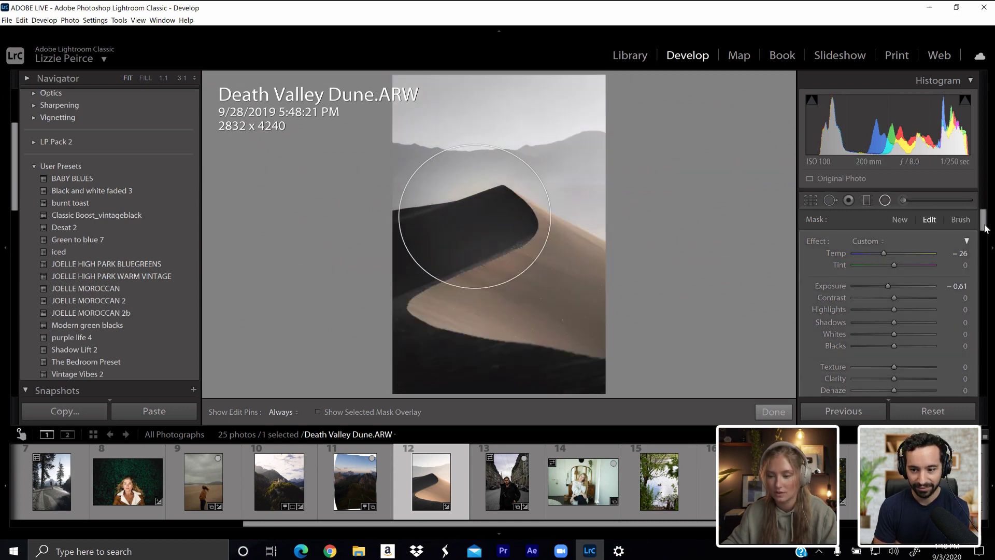
pyautogui.scroll(-5, 851, 296)
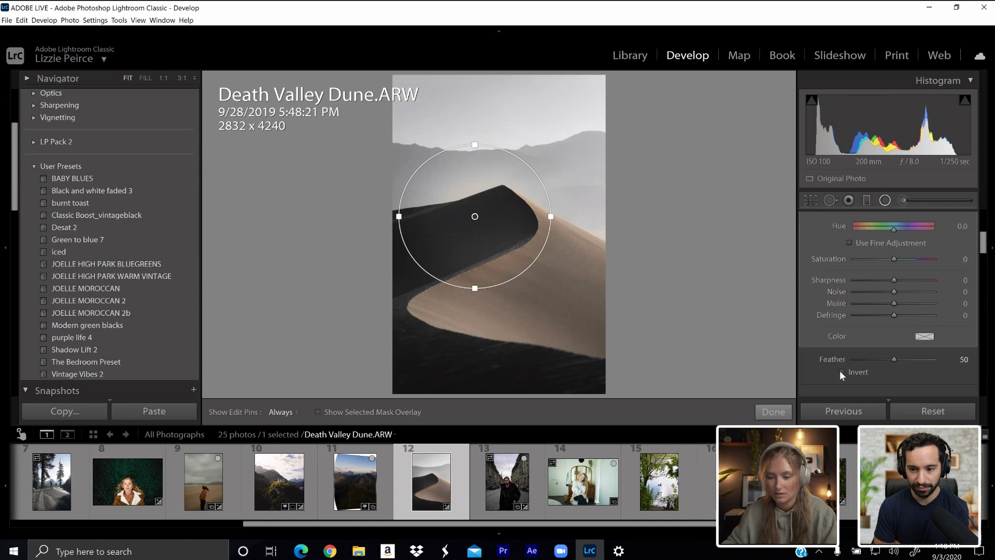
pyautogui.click(841, 372)
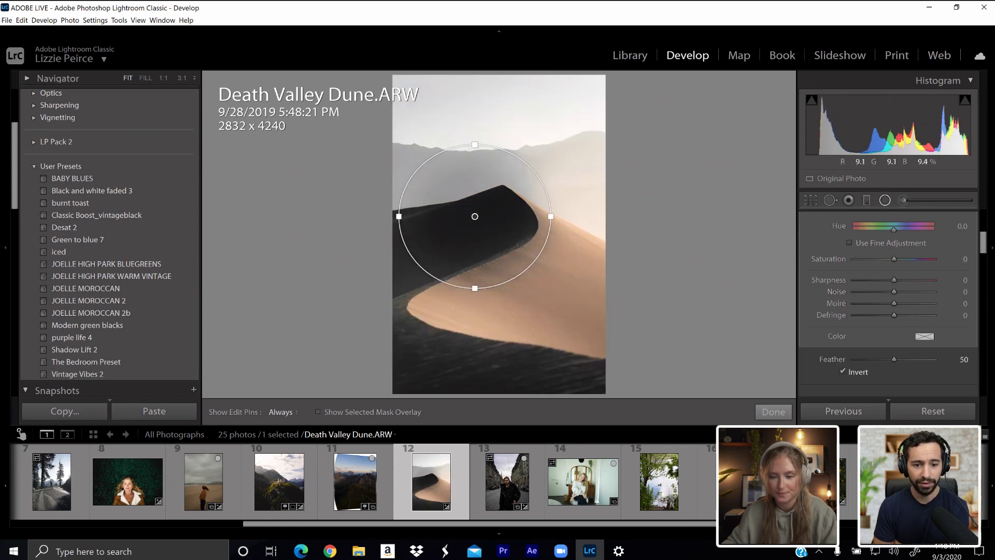
pyautogui.scroll(5, 983, 244)
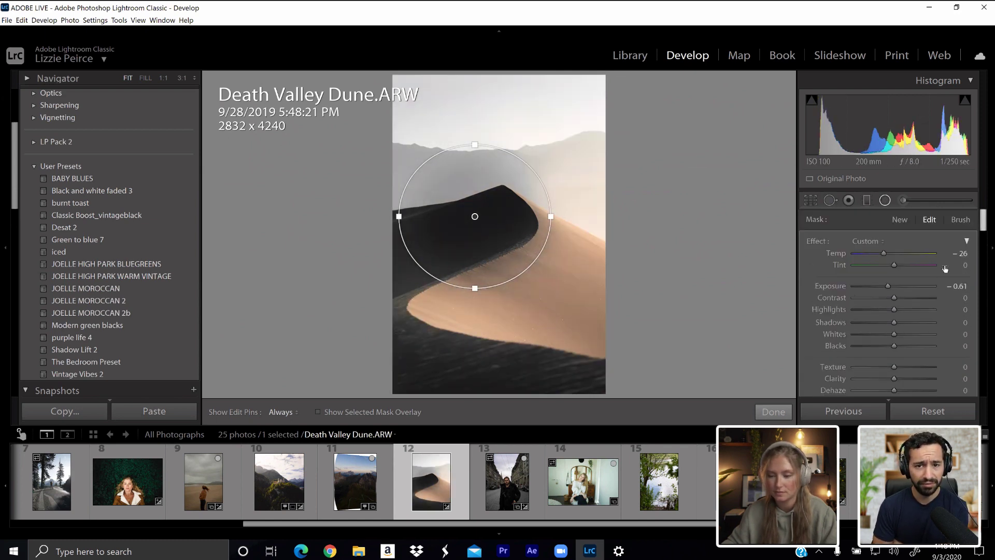
pyautogui.click(898, 286)
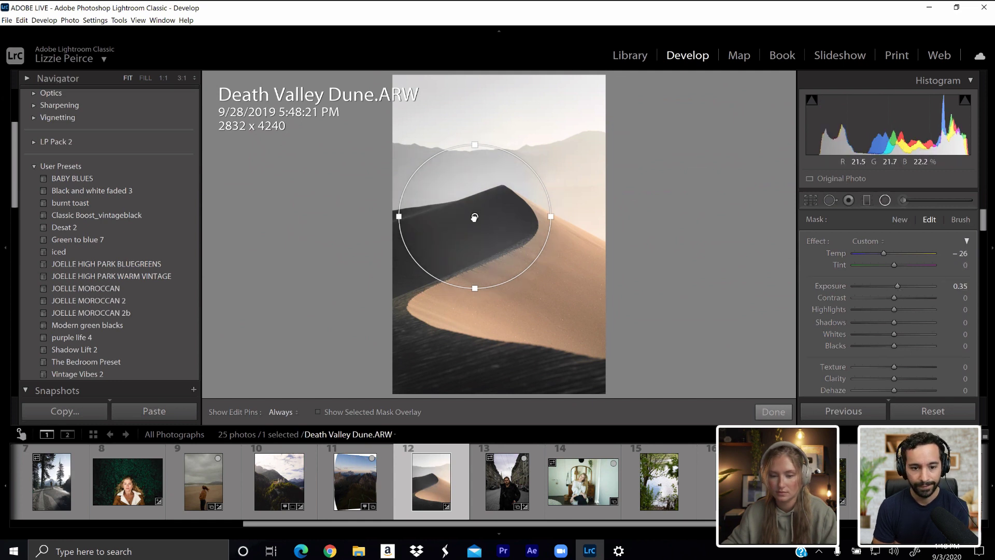
# - Move the radial filter to the bright haze at the photo's right edge and warm its temperature to 13
pyautogui.moveTo(473, 216); pyautogui.dragTo(596, 189)
pyautogui.click(896, 252)
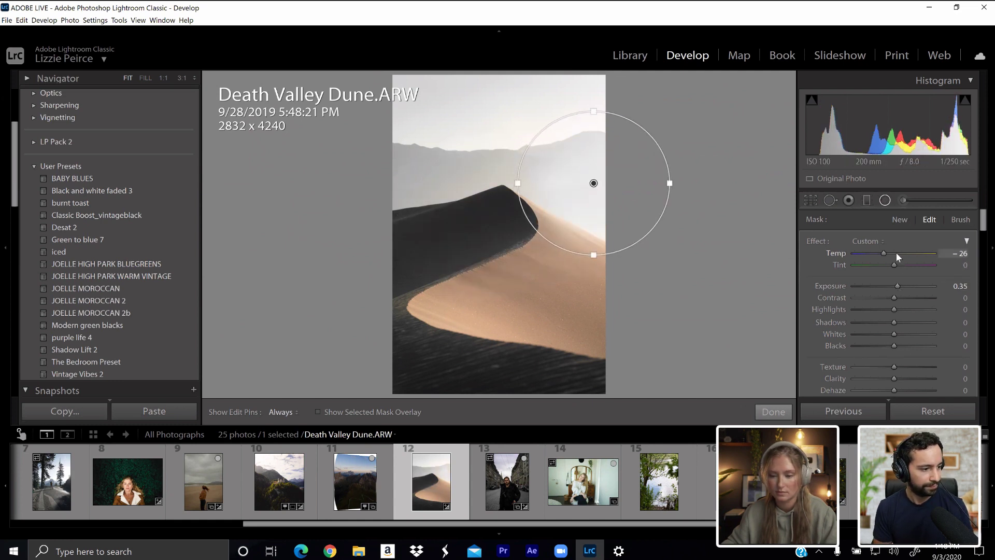
pyautogui.click(900, 252)
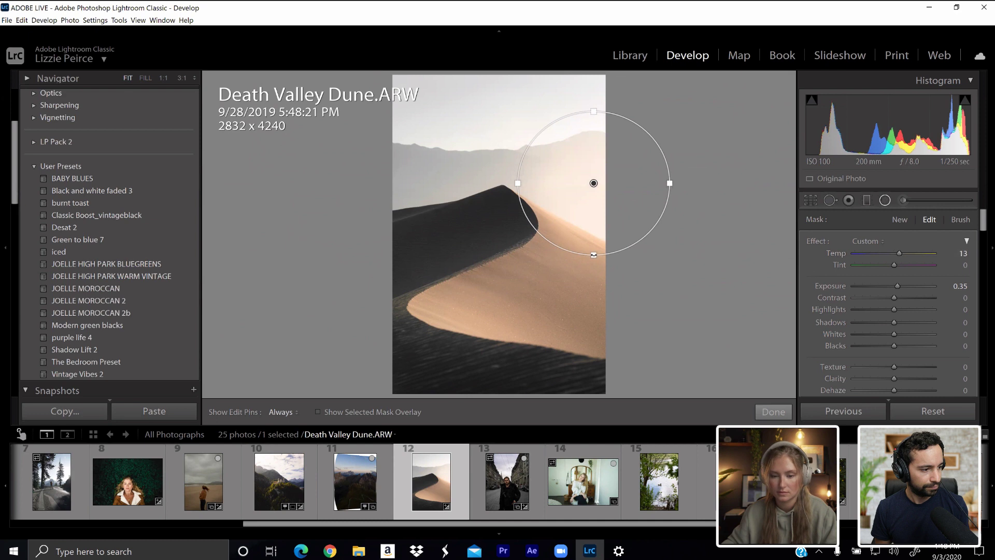
# - Enlarge the radial filter in height and width, and move it up and slightly left over the hazy mountains
pyautogui.moveTo(594, 255); pyautogui.dragTo(594, 276)
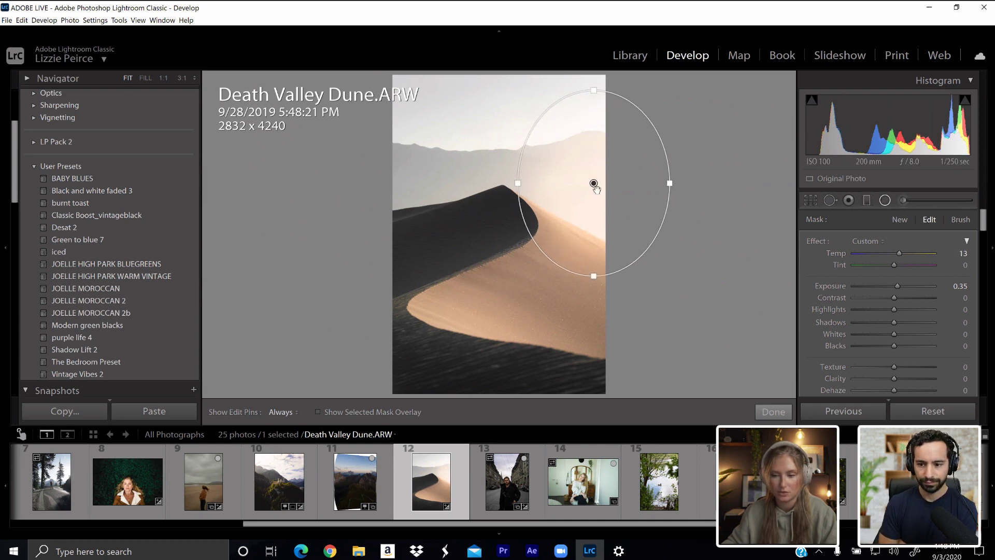
pyautogui.moveTo(518, 184); pyautogui.dragTo(488, 183)
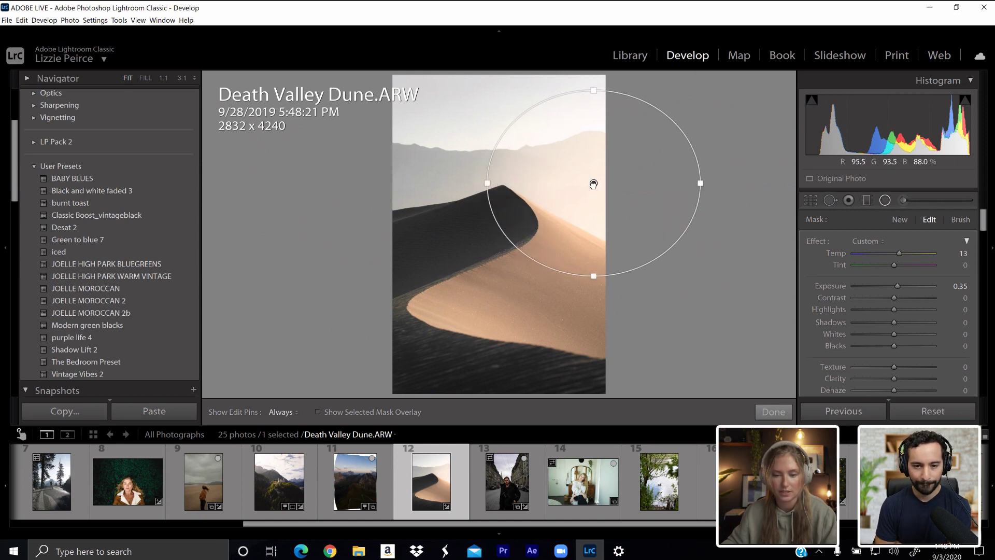
pyautogui.moveTo(594, 184); pyautogui.dragTo(582, 155)
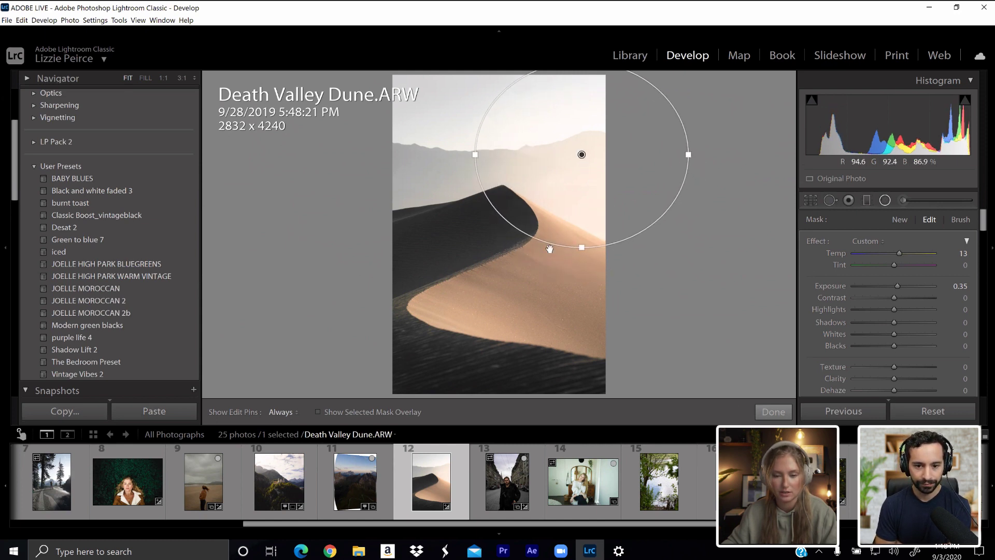
pyautogui.scroll(-2, 987, 237)
pyautogui.scroll(-3, 988, 238)
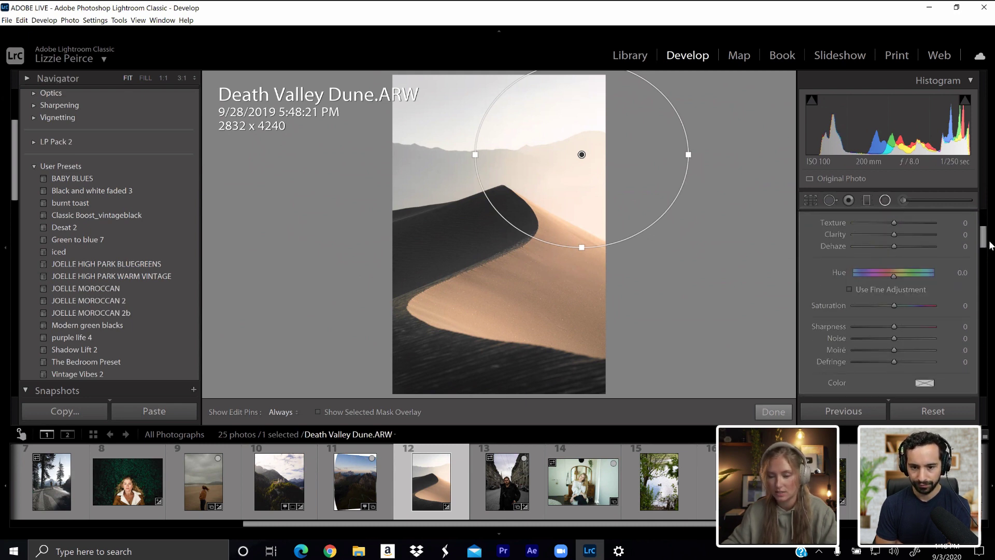
pyautogui.scroll(-1, 985, 240)
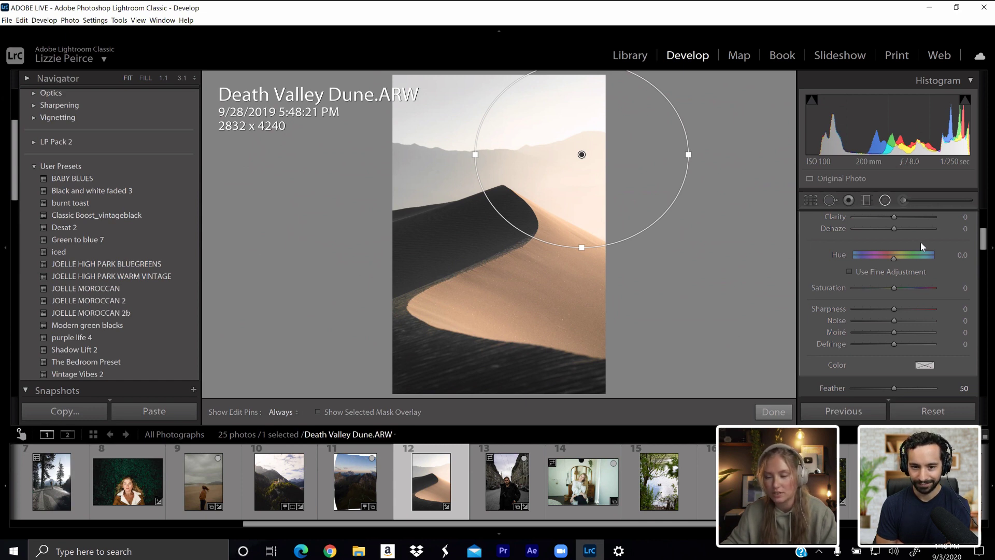
# - Undo a trial vertical stretch of the radial filter, then make it slightly taller and shift it slightly down and left
pyautogui.moveTo(582, 248); pyautogui.dragTo(581, 367)
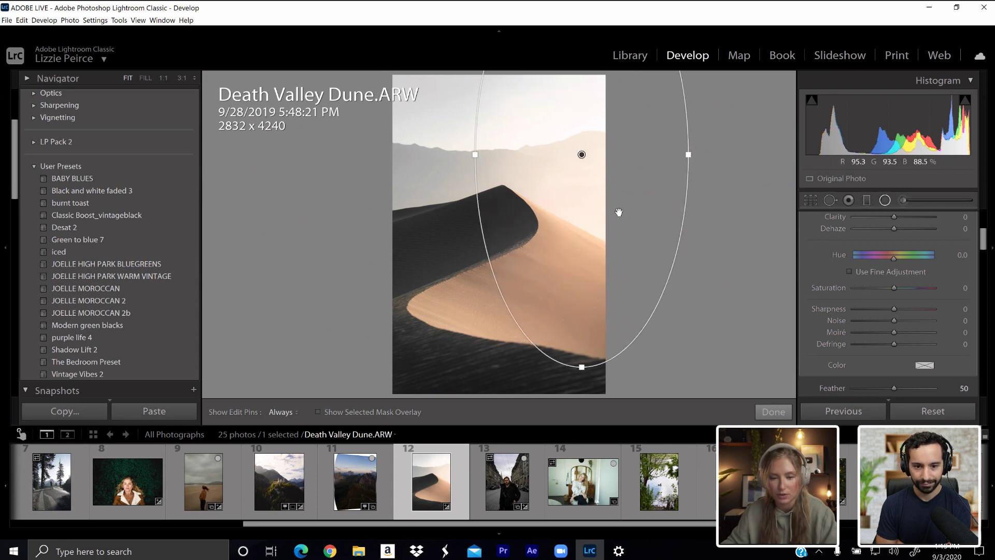
pyautogui.hotkey('ctrl', 'z')
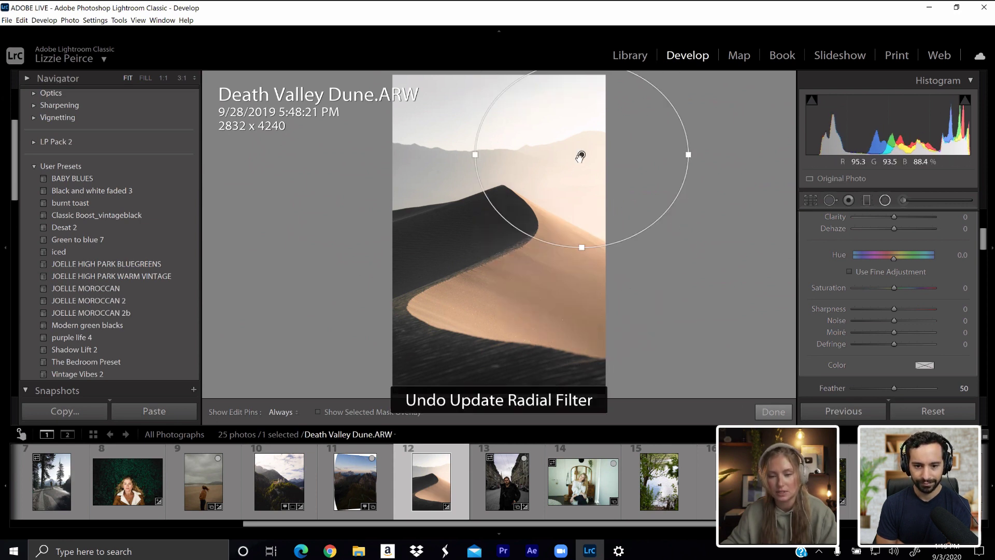
pyautogui.moveTo(581, 154)
pyautogui.mouseDown()
pyautogui.moveTo(564, 156)
pyautogui.moveTo(575, 160)
pyautogui.mouseUp()
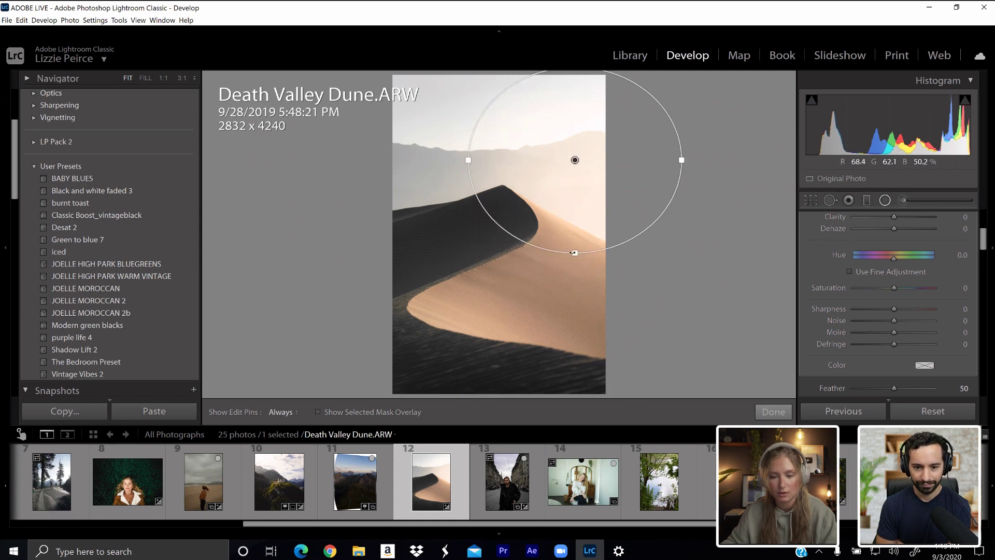
pyautogui.moveTo(574, 252); pyautogui.dragTo(575, 270)
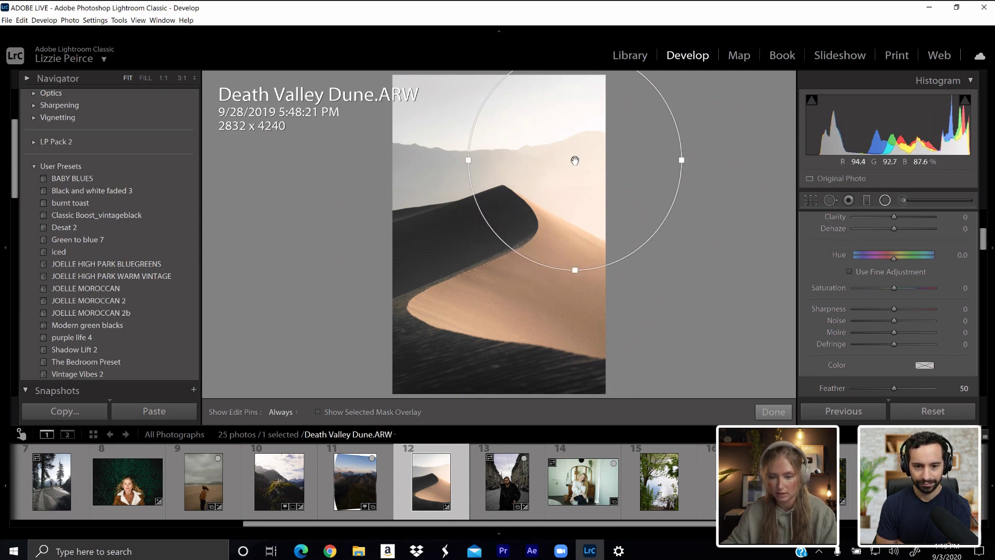
pyautogui.moveTo(575, 159); pyautogui.dragTo(576, 171)
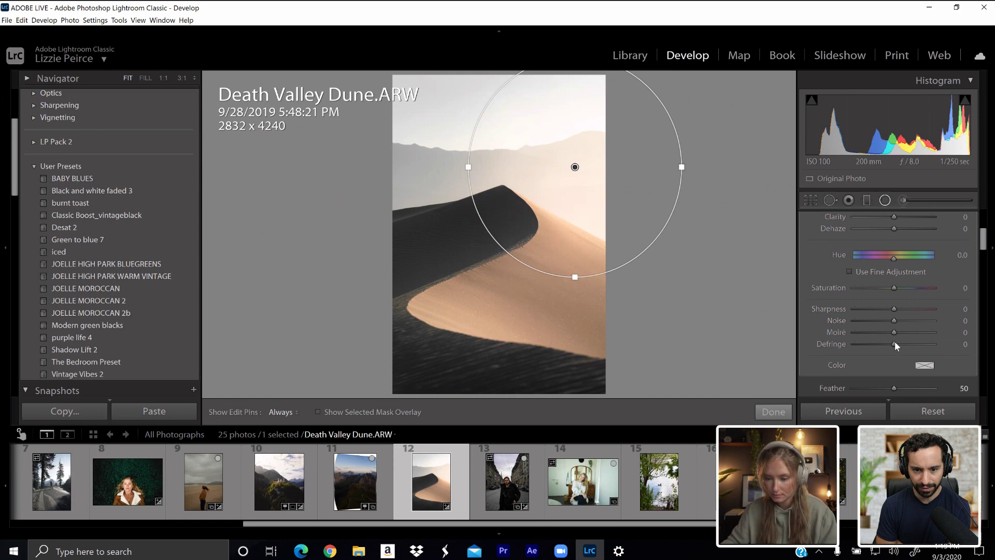
# - Set the radial filter's feather to 72 and switch the radial filters off and on to compare the effect
pyautogui.moveTo(895, 388)
pyautogui.mouseDown()
pyautogui.moveTo(928, 390)
pyautogui.moveTo(916, 390)
pyautogui.mouseUp()
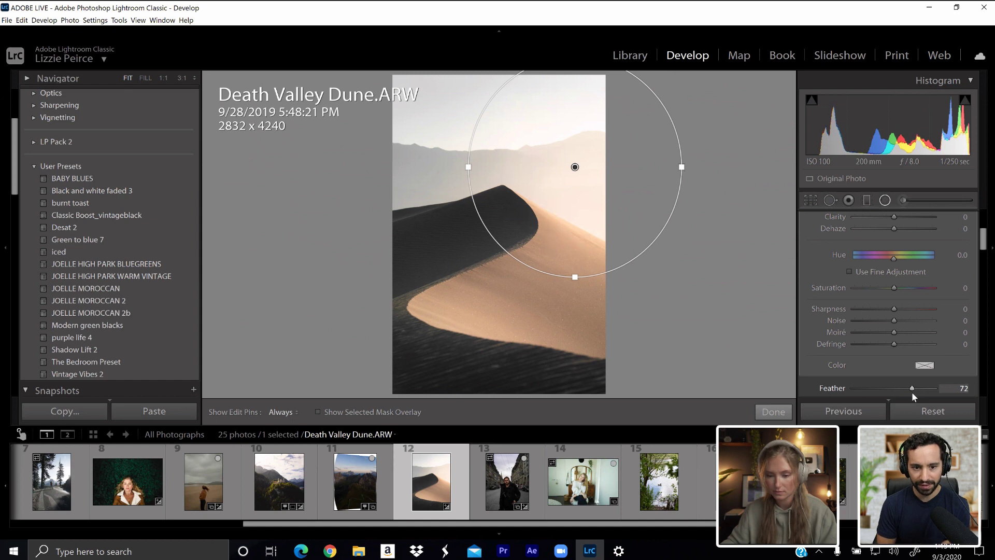
pyautogui.scroll(-3, 977, 267)
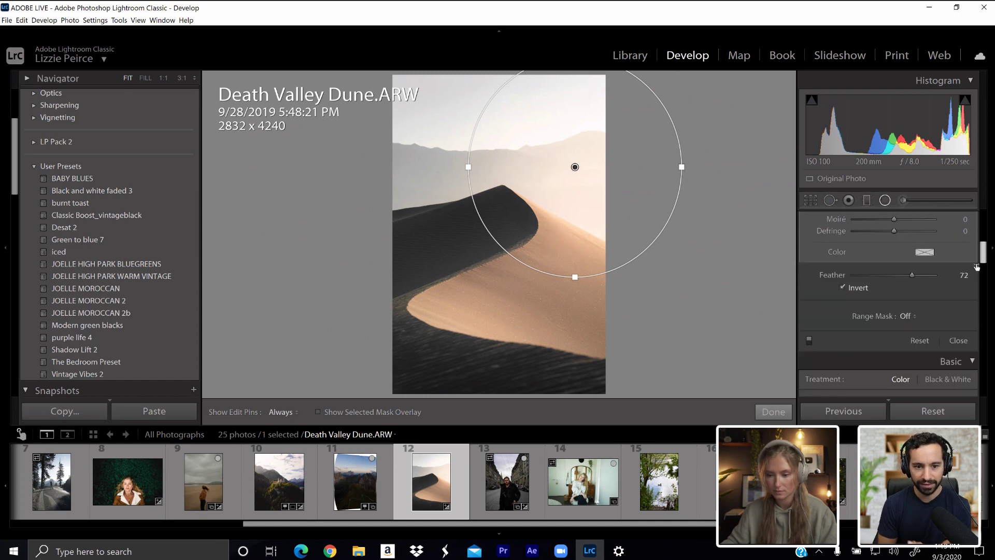
pyautogui.click(809, 342)
pyautogui.click(810, 342)
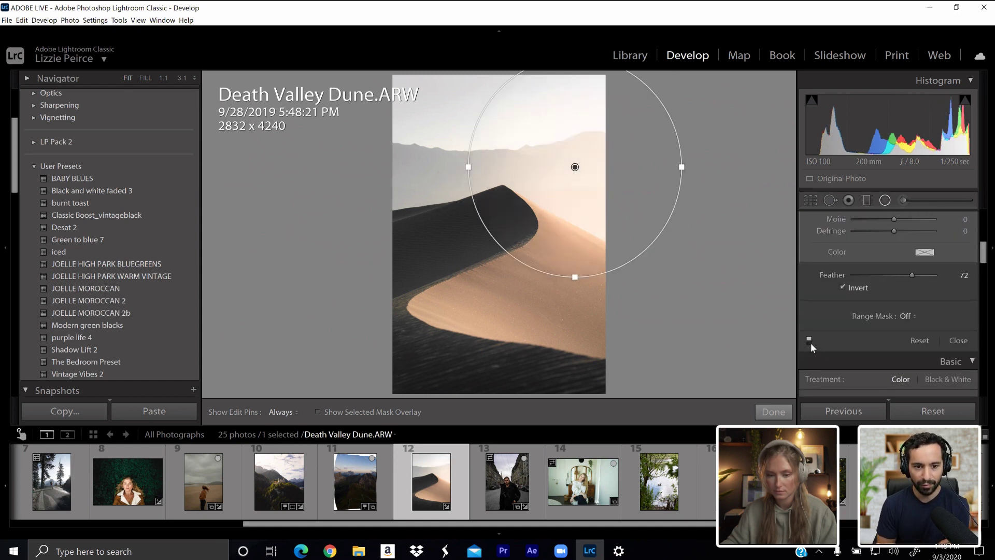
# - Switch the radial filters off and on repeatedly to compare the dune photo with and without the glow, and close the Radial Filter tool
pyautogui.click(810, 342)
pyautogui.click(809, 342)
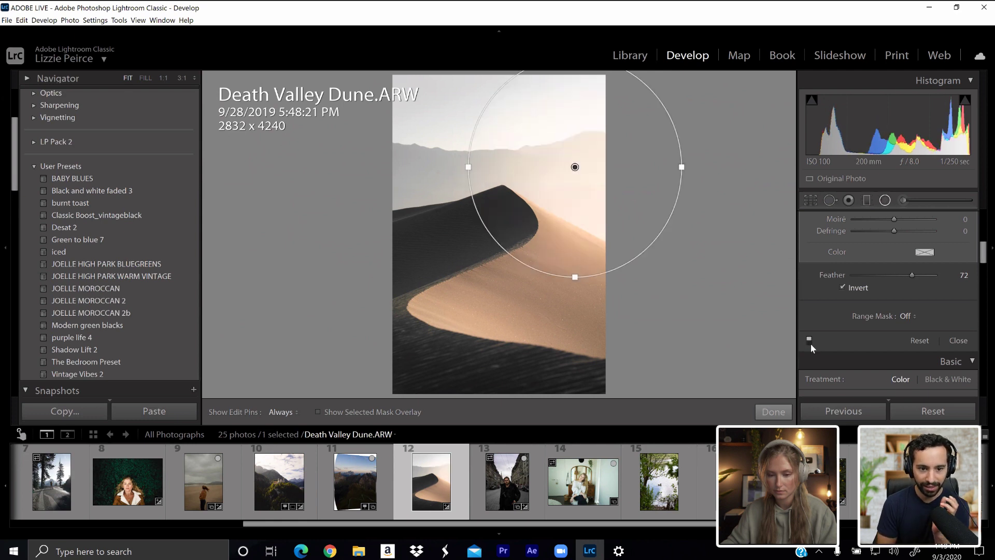
pyautogui.click(810, 341)
pyautogui.click(810, 342)
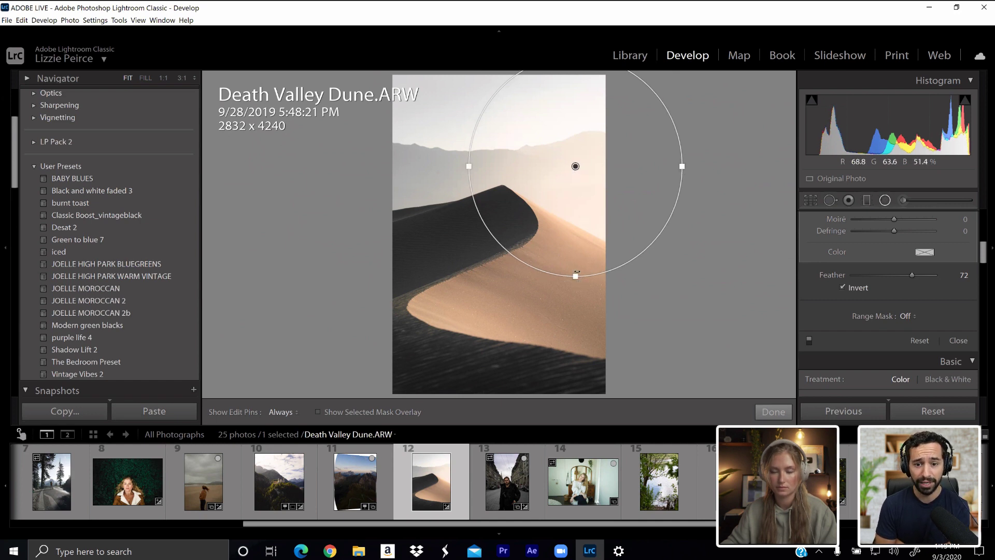
pyautogui.scroll(1, 987, 240)
pyautogui.scroll(5, 988, 240)
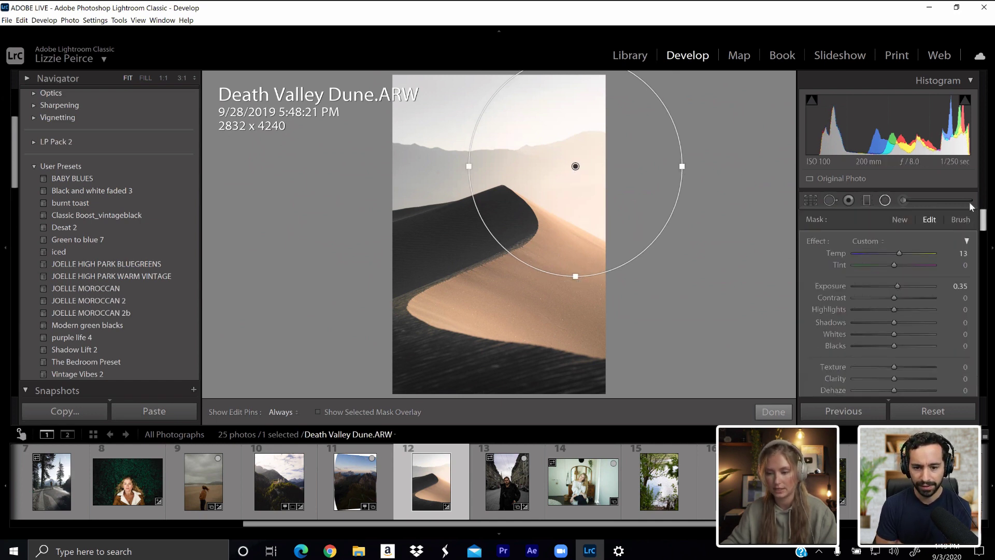
pyautogui.click(884, 201)
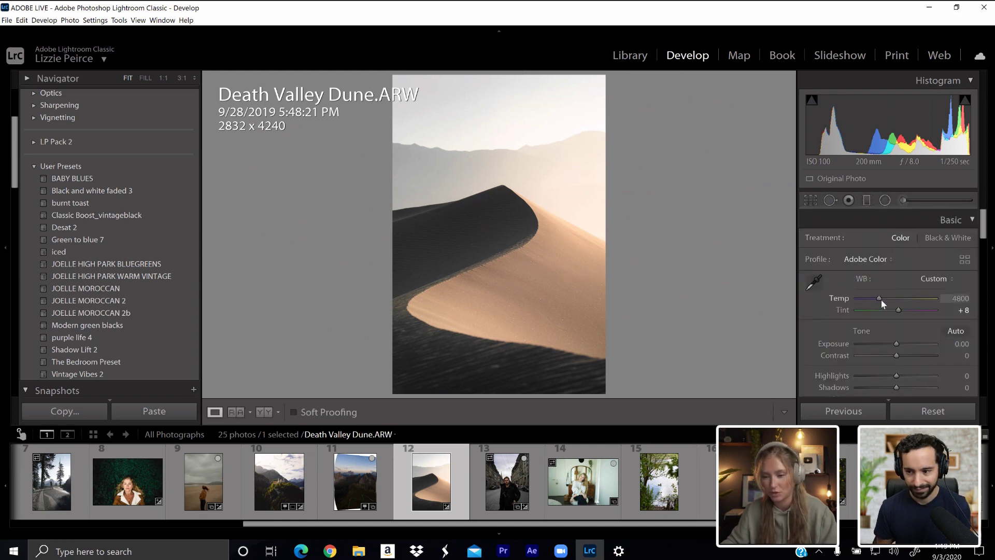
# - Warm the dune photo's overall white balance temperature to 5135 and lower its saturation to -9
pyautogui.moveTo(881, 301); pyautogui.dragTo(885, 300)
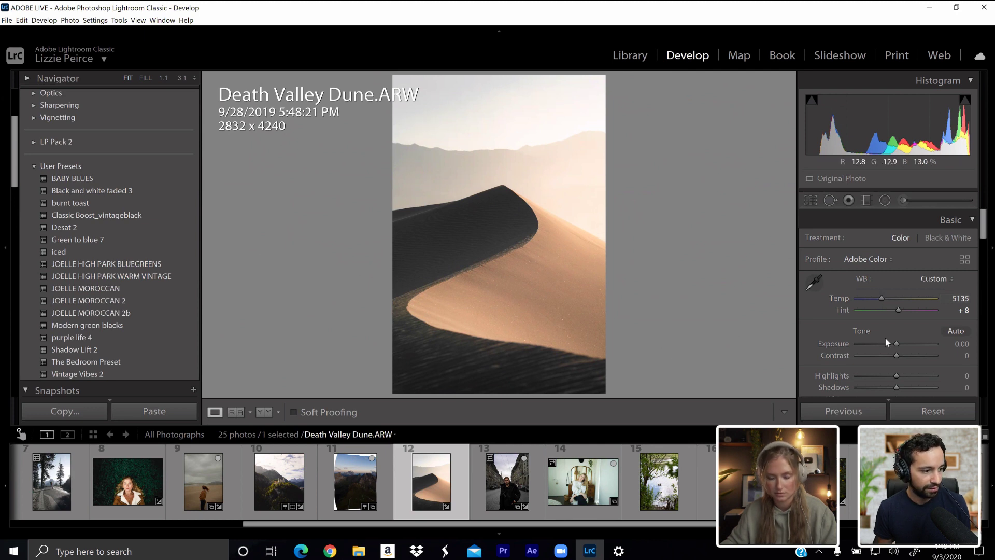
pyautogui.moveTo(988, 224); pyautogui.dragTo(988, 247)
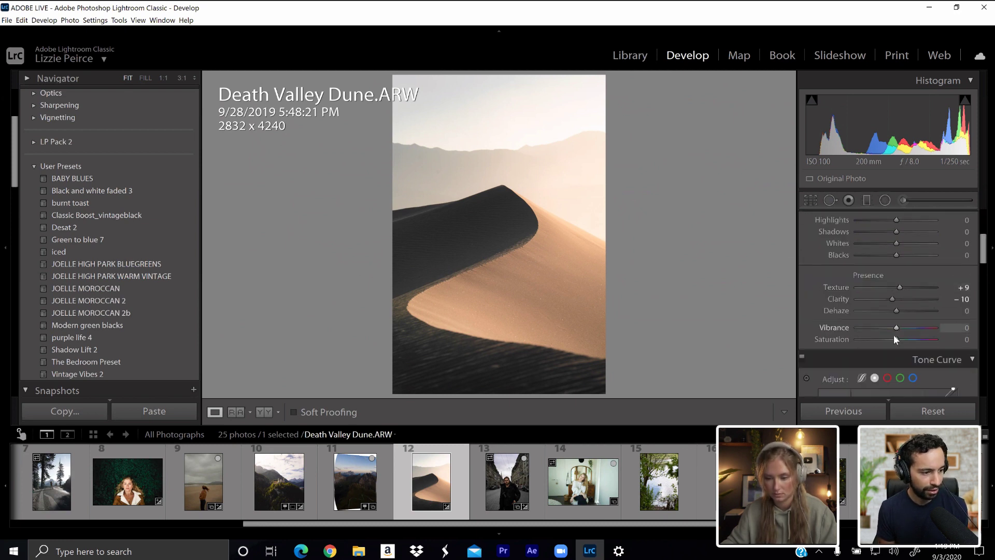
pyautogui.moveTo(894, 339); pyautogui.dragTo(891, 341)
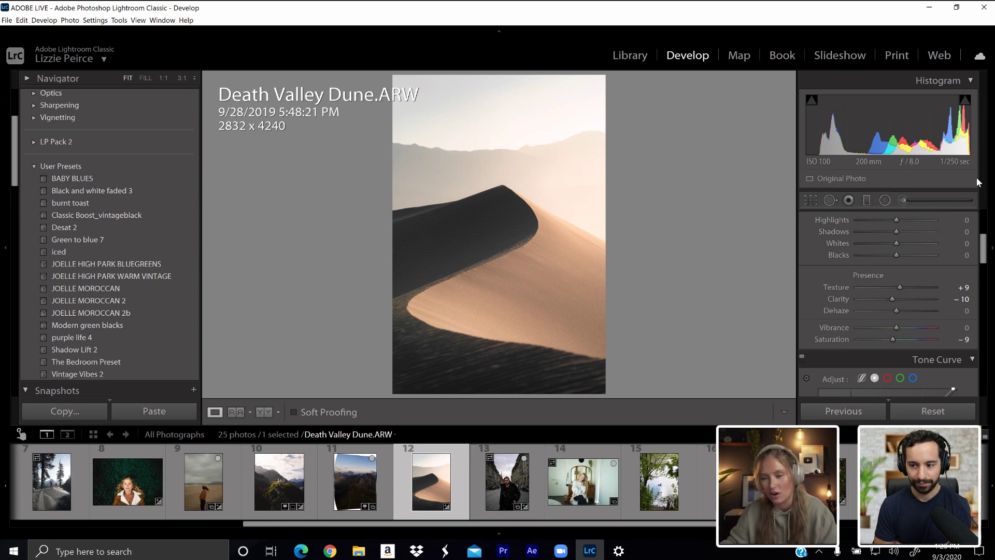
# - Compare the dune photo before and after editing side by side, and return to the single-photo view
pyautogui.scroll(2, 985, 237)
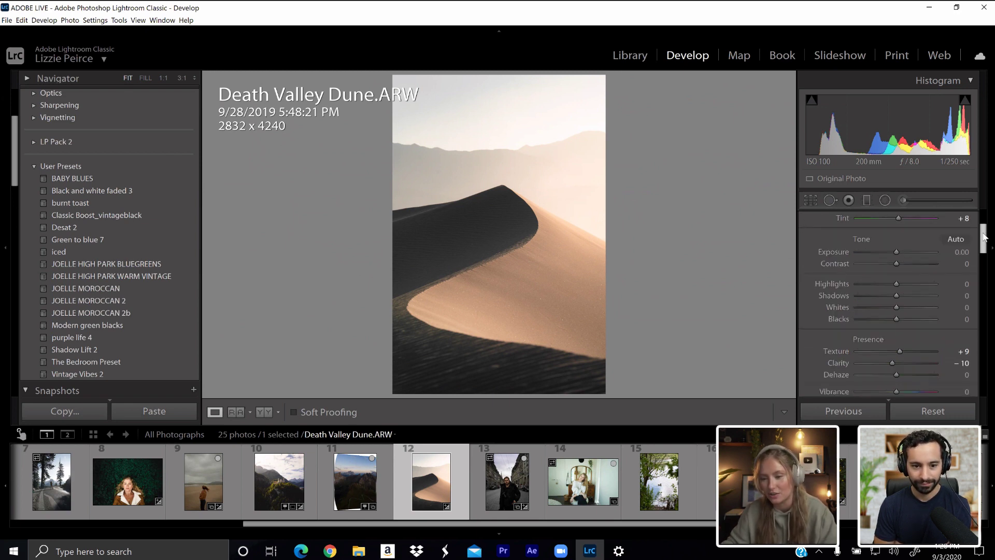
pyautogui.moveTo(985, 238); pyautogui.dragTo(986, 239)
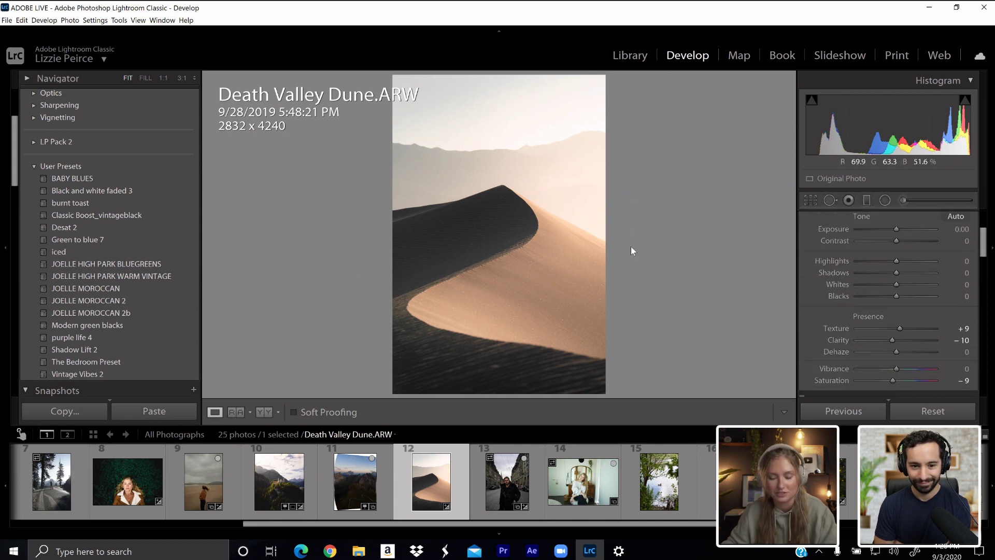
pyautogui.scroll(1, 988, 247)
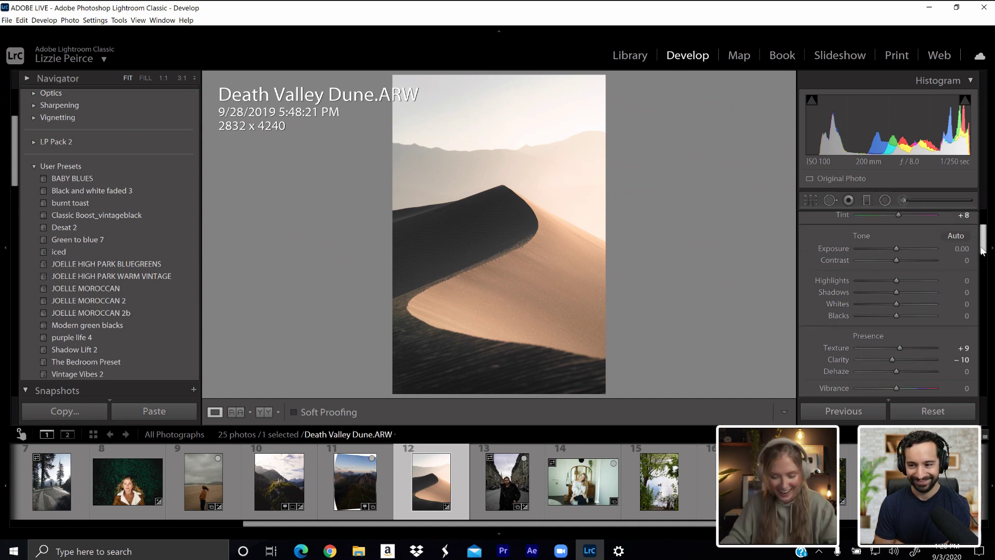
pyautogui.press('y')
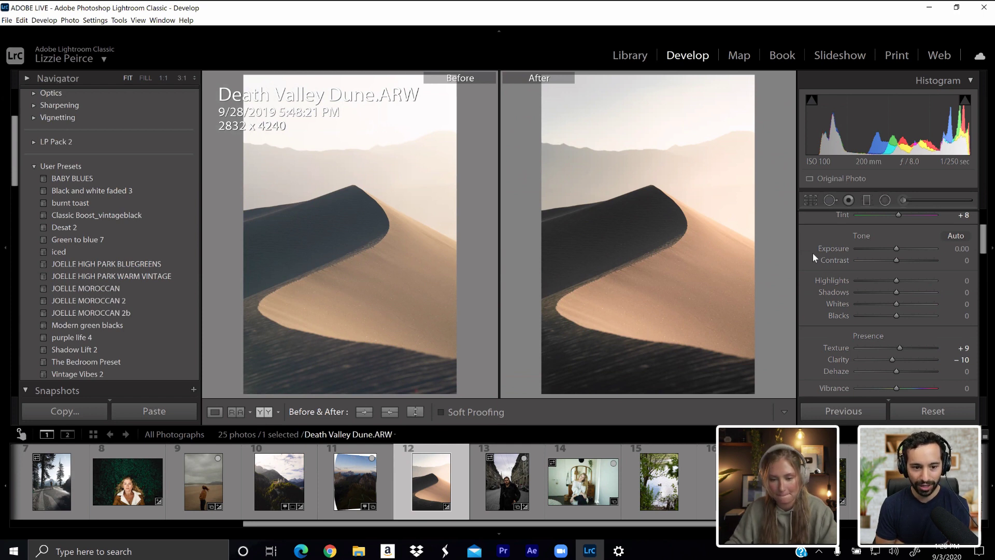
pyautogui.press('y')
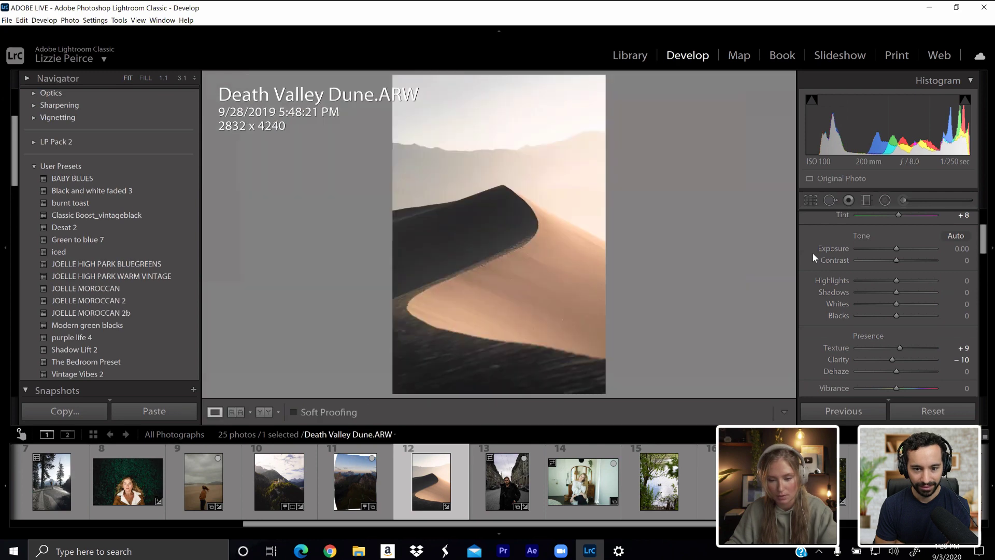
# - Heal three marks on the sunlit sand slope with Spot Removal strokes at sizes 68, 72 and 33
pyautogui.click(546, 324)
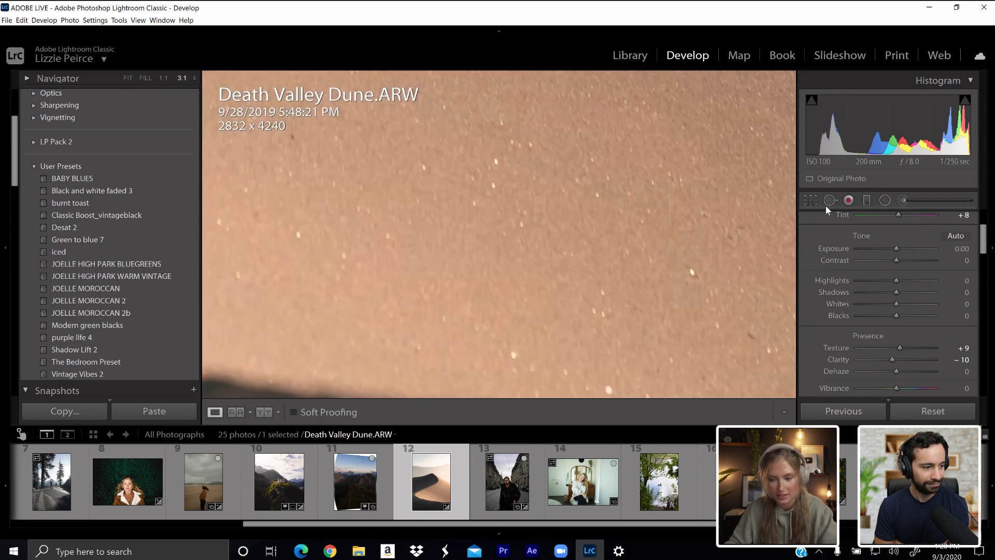
pyautogui.click(827, 202)
pyautogui.click(163, 77)
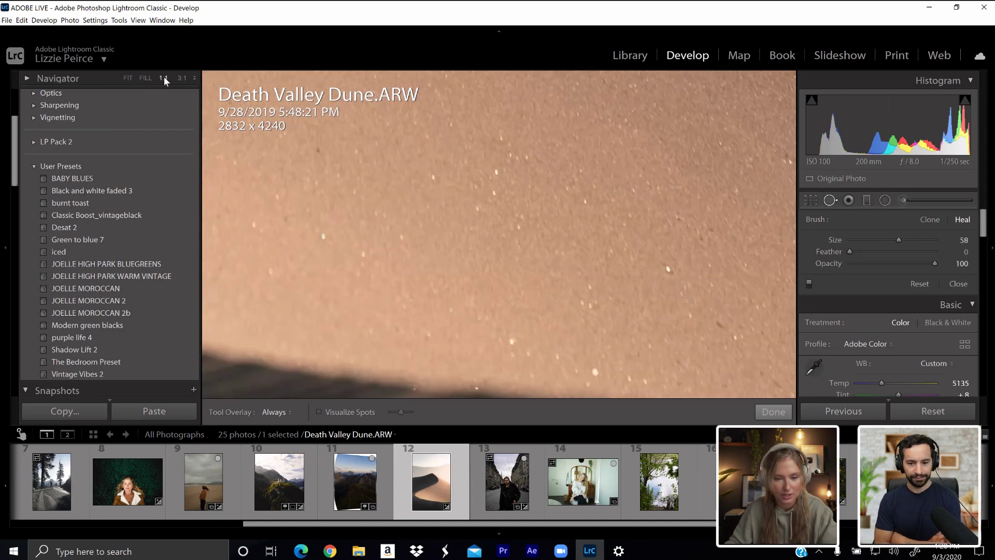
pyautogui.scroll(3, 664, 263)
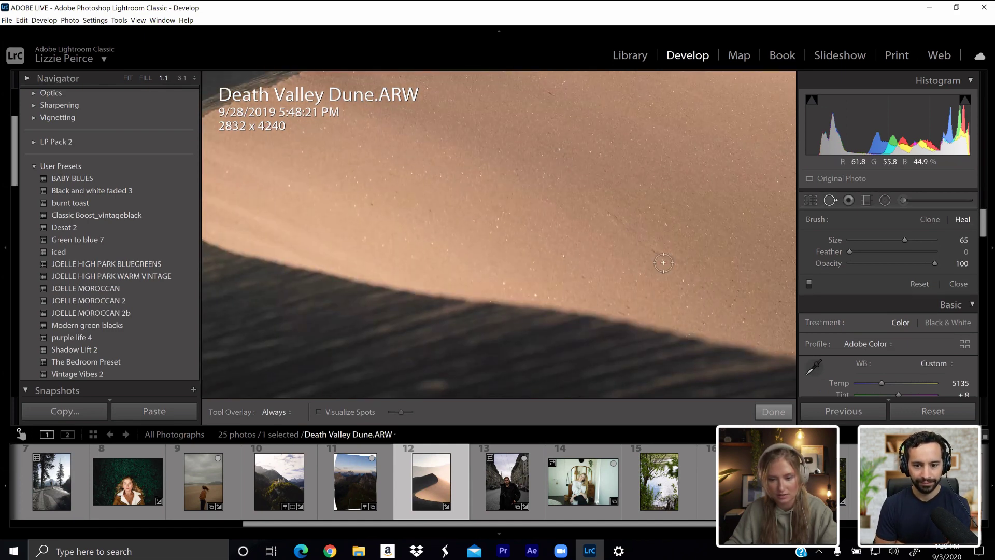
pyautogui.moveTo(674, 262); pyautogui.dragTo(598, 199)
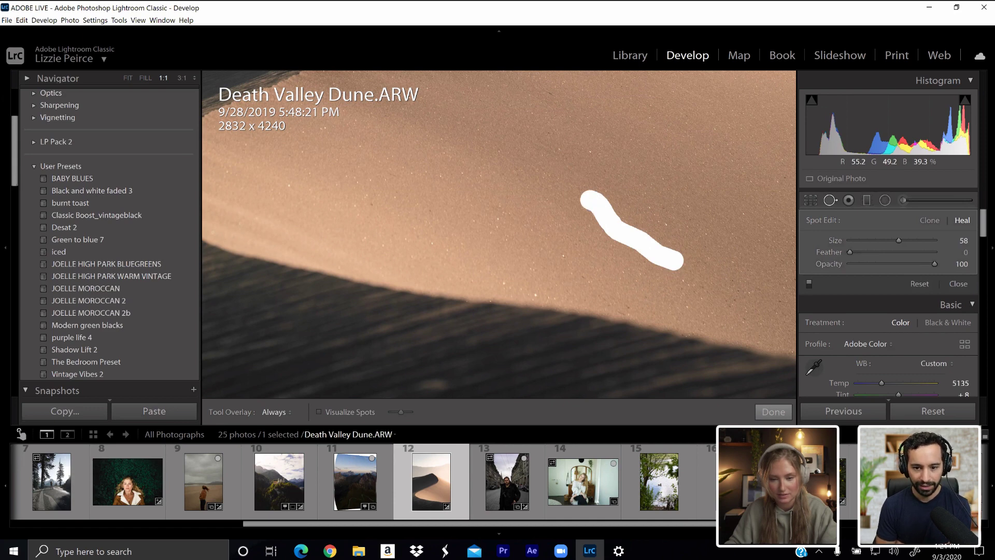
pyautogui.scroll(2, 547, 154)
pyautogui.moveTo(551, 151); pyautogui.dragTo(513, 125)
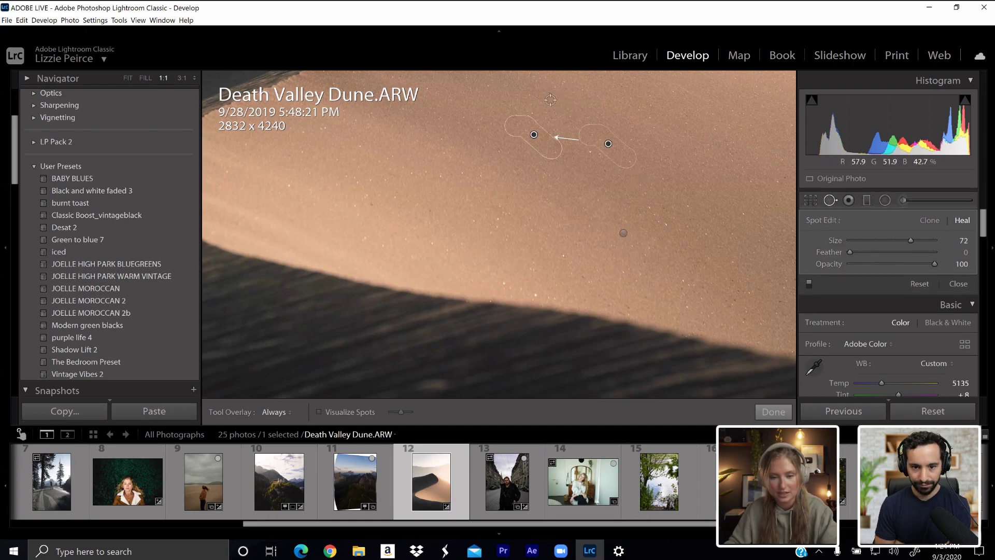
pyautogui.moveTo(558, 97); pyautogui.dragTo(543, 89)
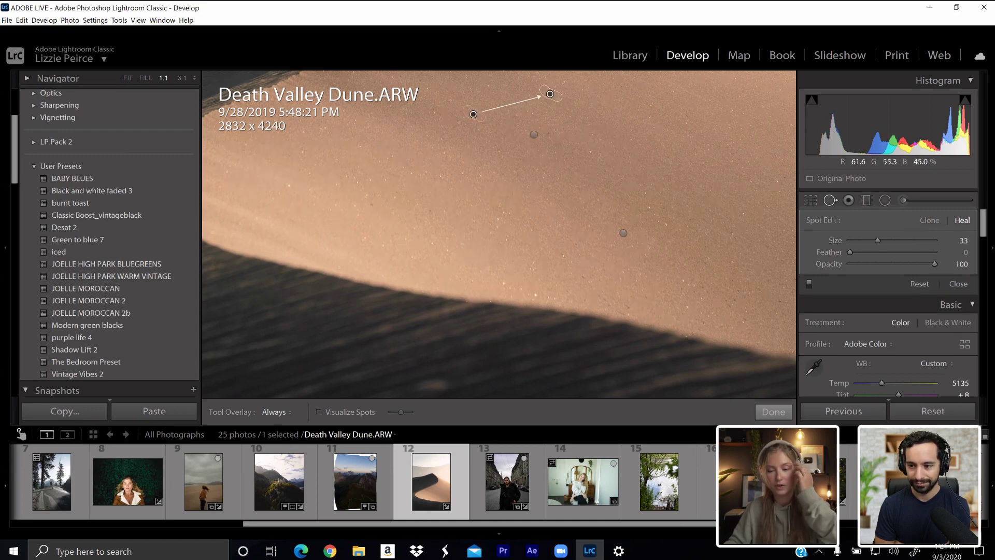
# - Try moving the longest healing stroke up the slope toward the two smaller ones, and undo the move
pyautogui.click(534, 134)
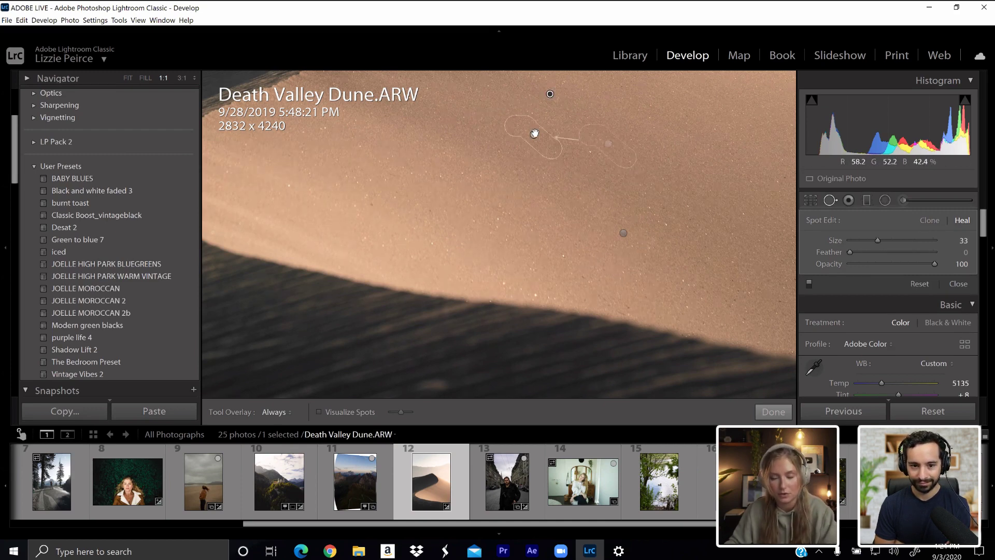
pyautogui.click(550, 94)
pyautogui.click(534, 135)
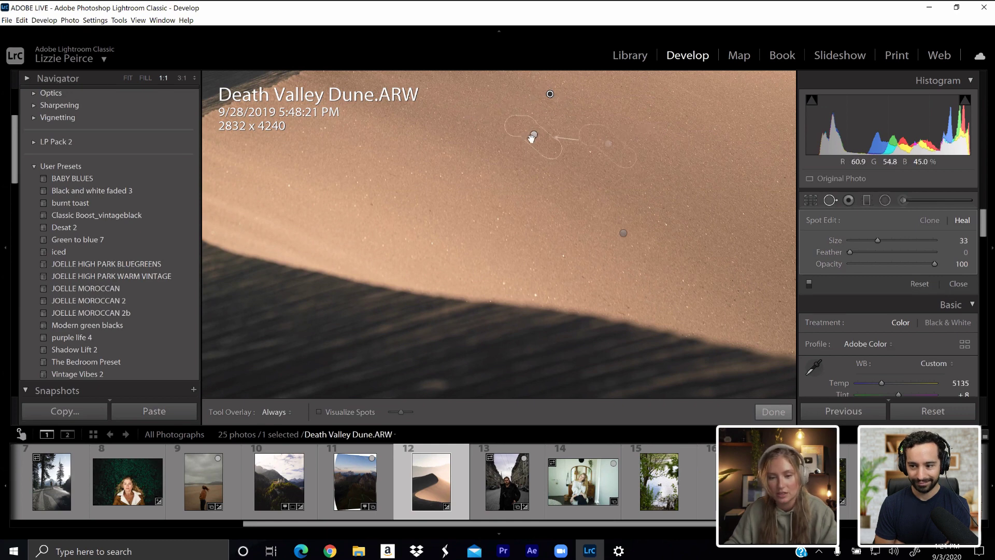
pyautogui.click(535, 134)
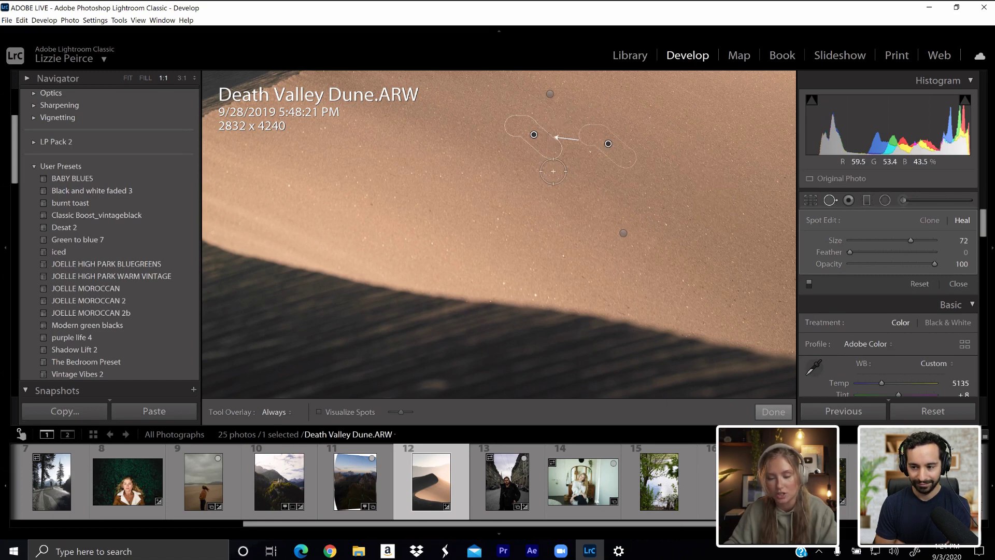
pyautogui.click(624, 233)
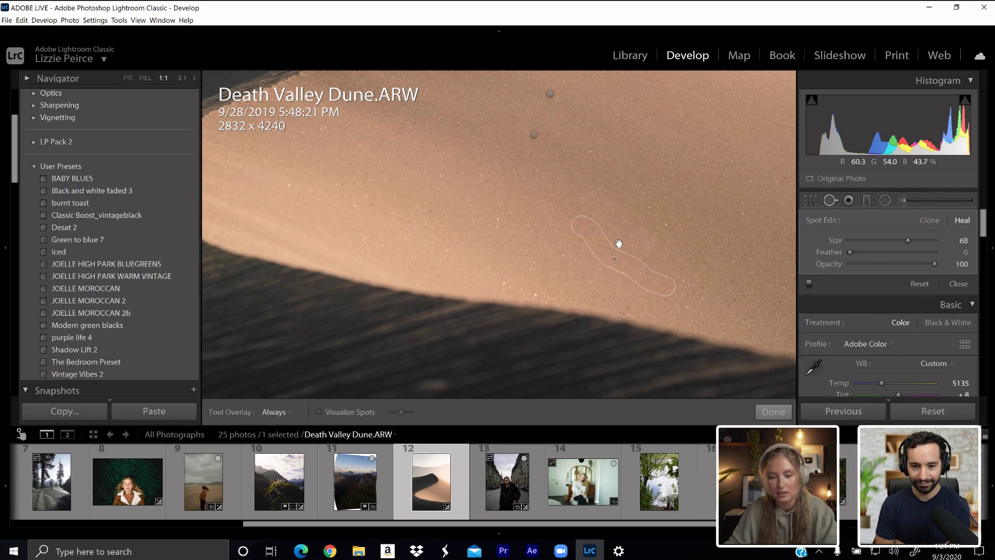
pyautogui.moveTo(624, 234)
pyautogui.mouseDown()
pyautogui.moveTo(576, 169)
pyautogui.moveTo(545, 149)
pyautogui.mouseUp()
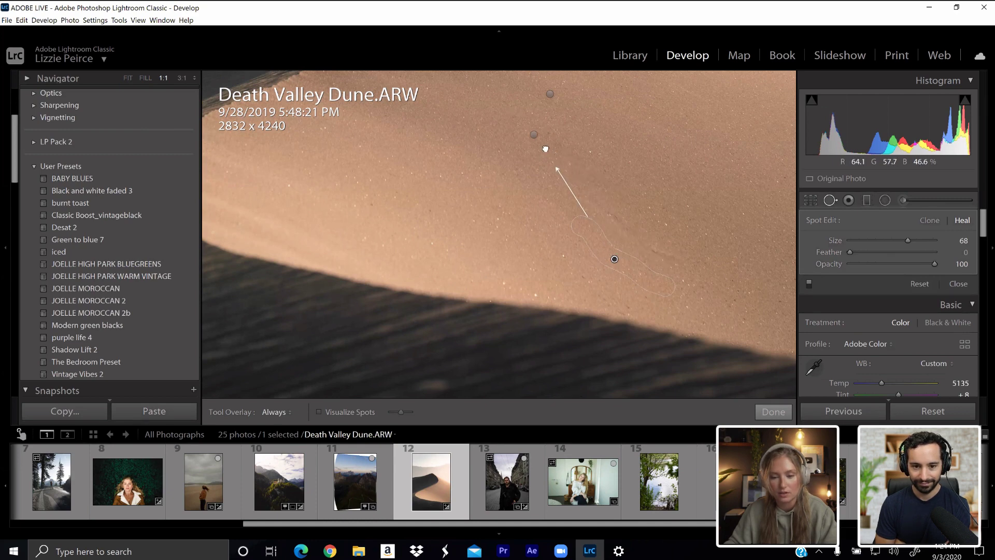
pyautogui.hotkey('ctrl', 'z')
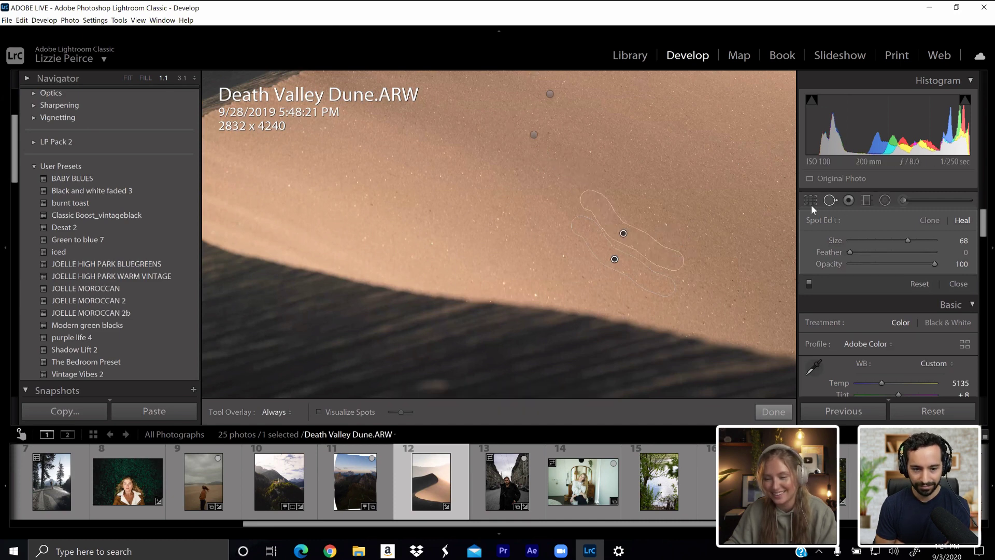
# - Close Spot Removal, fit the dune photo in view, and browse the other photos to open the one of the duck on the pond
pyautogui.click(830, 201)
pyautogui.click(536, 214)
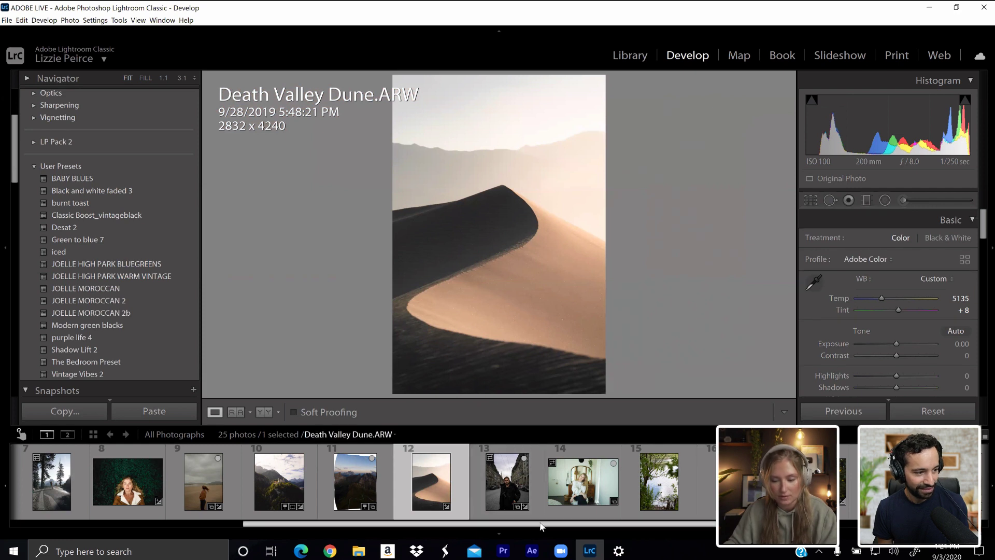
pyautogui.scroll(-1, 544, 525)
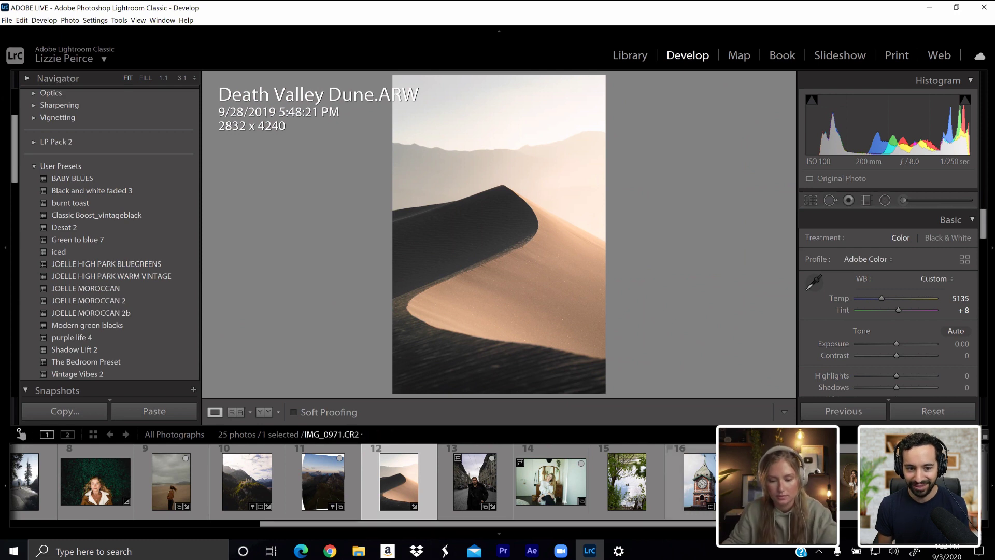
pyautogui.scroll(-4, 363, 482)
pyautogui.scroll(-1, 363, 482)
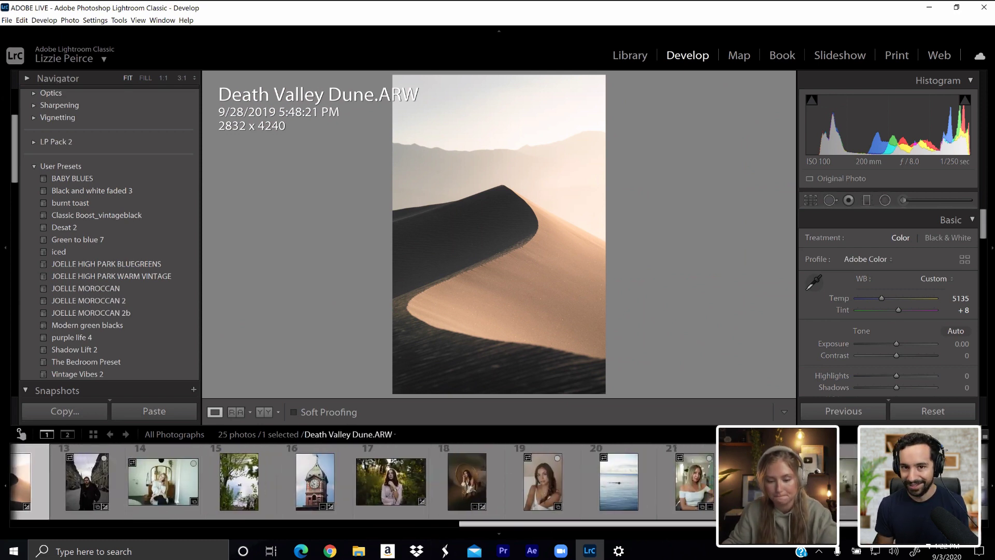
pyautogui.scroll(2, 363, 482)
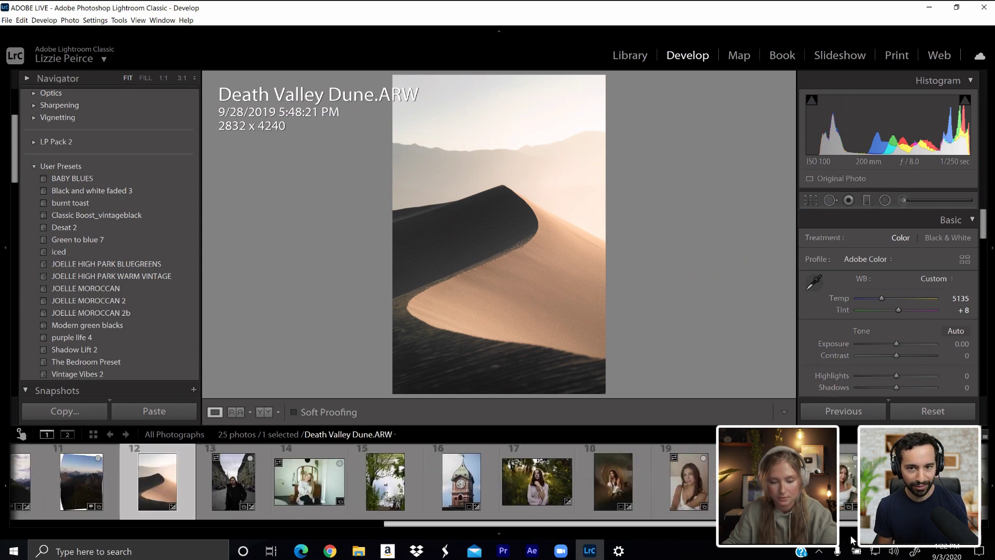
pyautogui.scroll(1, 465, 482)
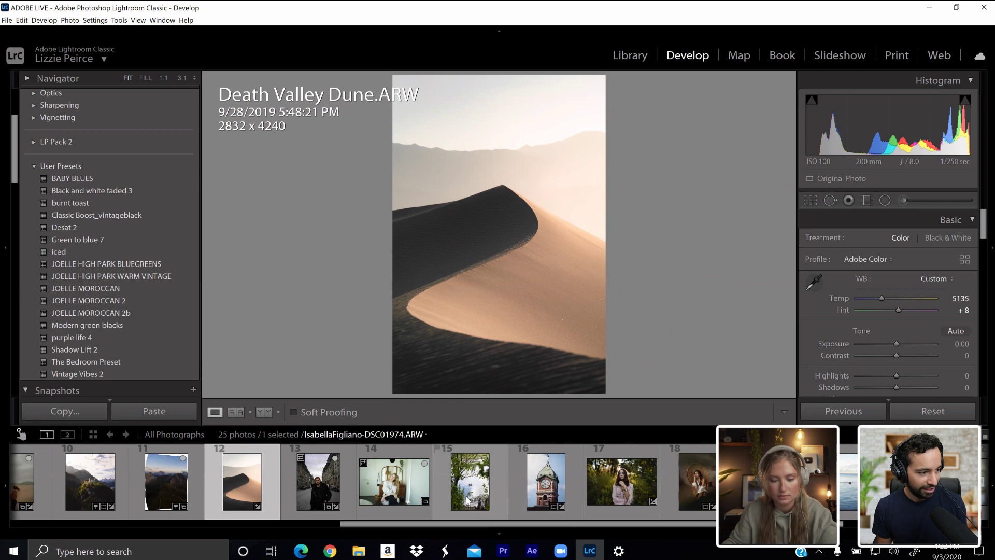
pyautogui.moveTo(468, 526); pyautogui.dragTo(564, 532)
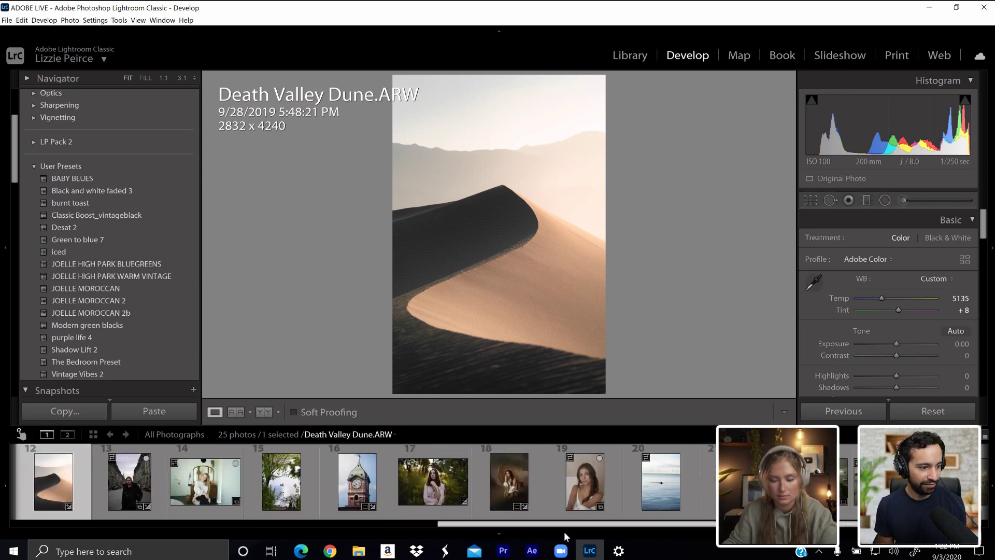
pyautogui.click(294, 483)
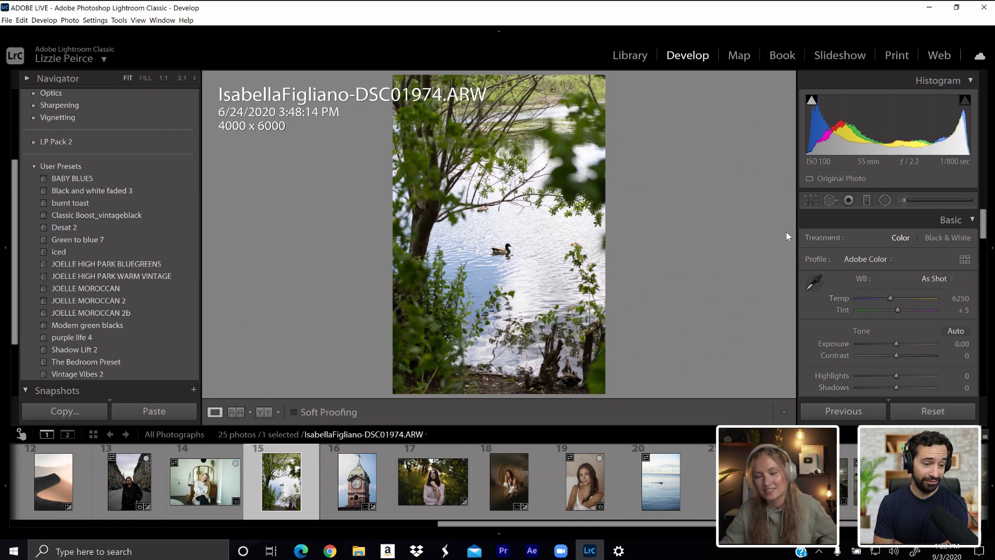
# - Straighten the duck pond photo by rotating the crop to an angle of 2.33, and apply it
pyautogui.press('r')
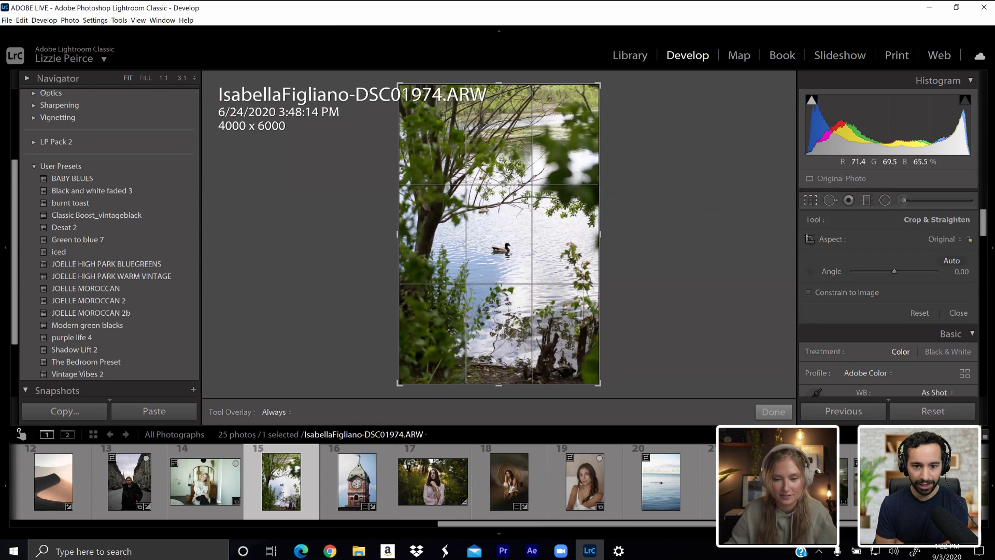
pyautogui.moveTo(553, 106); pyautogui.dragTo(382, 117)
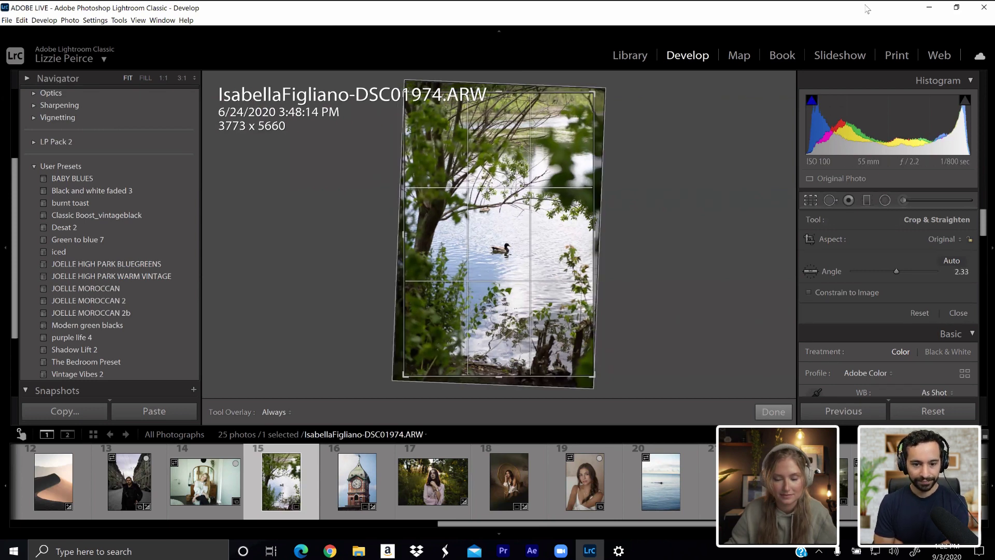
pyautogui.click(810, 199)
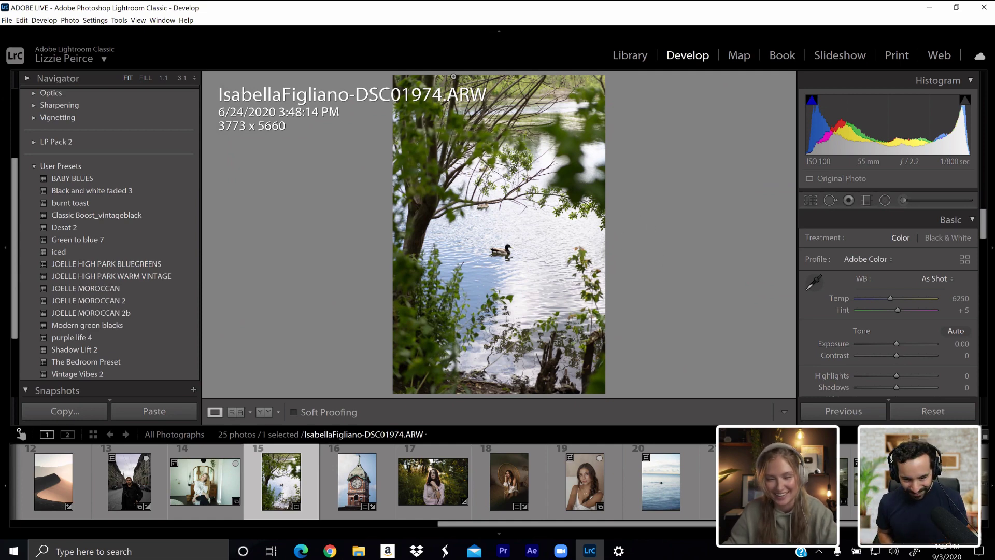
# - Crop the duck photo to the 4 x 5 / 8 x 10 aspect ratio, enlarge the frame slightly to 3808 x 4760, and apply it
pyautogui.click(812, 199)
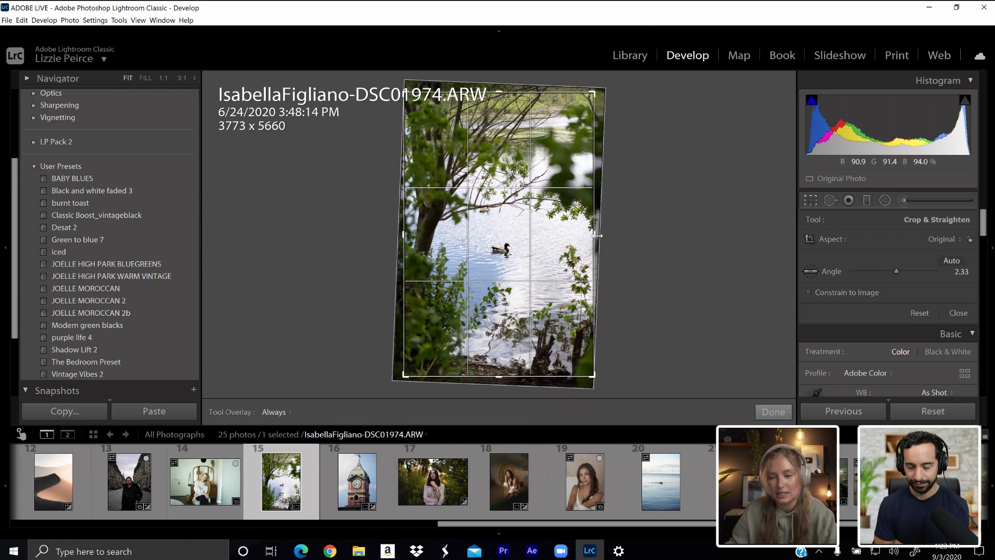
pyautogui.click(944, 239)
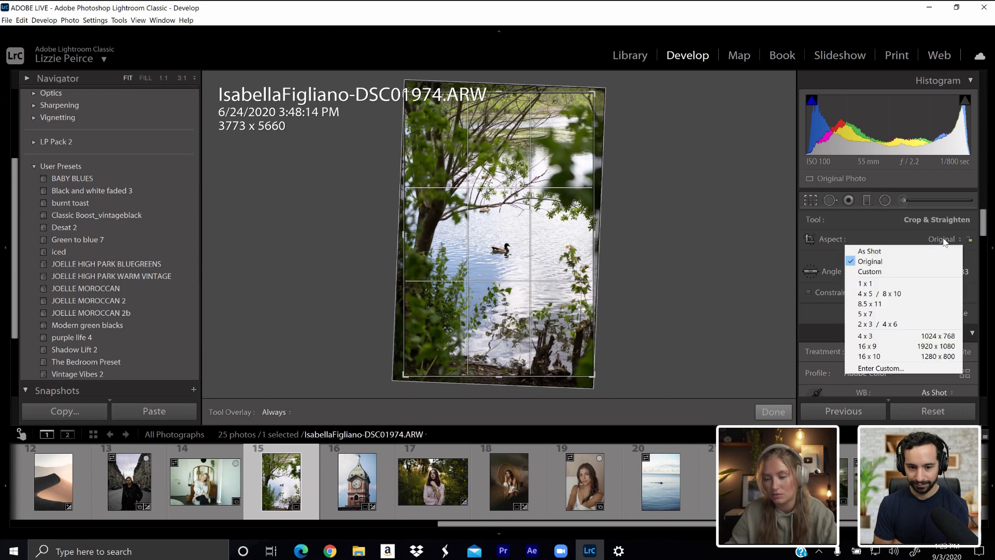
pyautogui.click(900, 296)
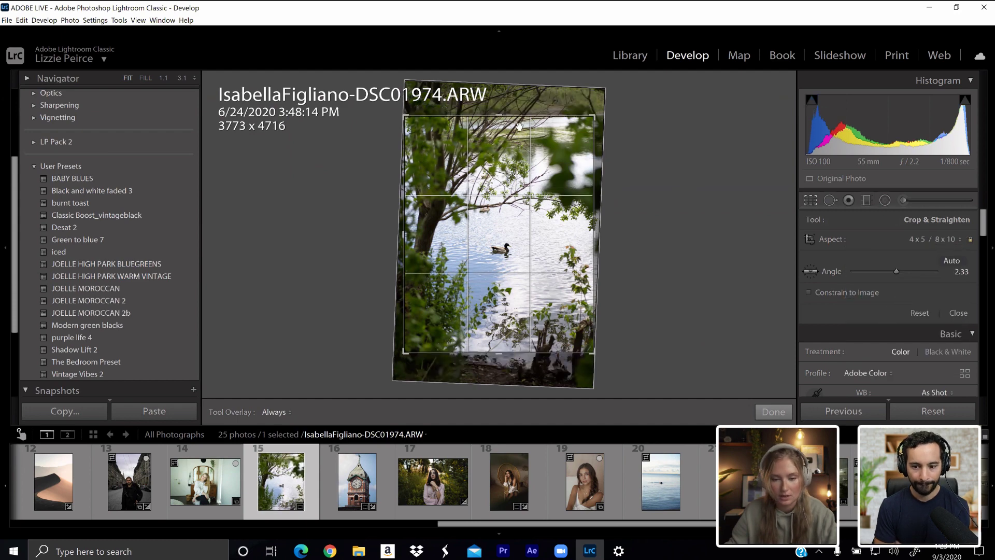
pyautogui.moveTo(504, 112); pyautogui.dragTo(504, 110)
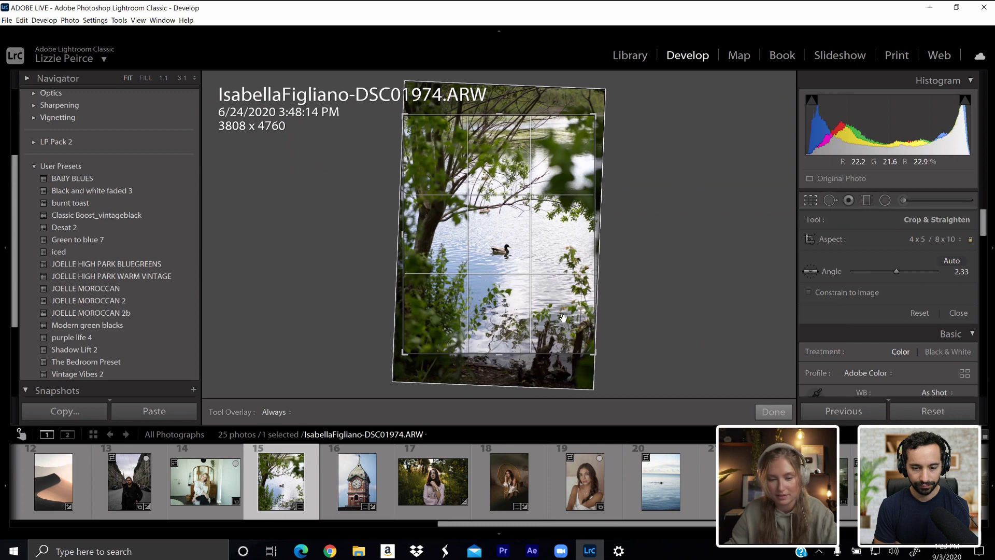
pyautogui.click(816, 200)
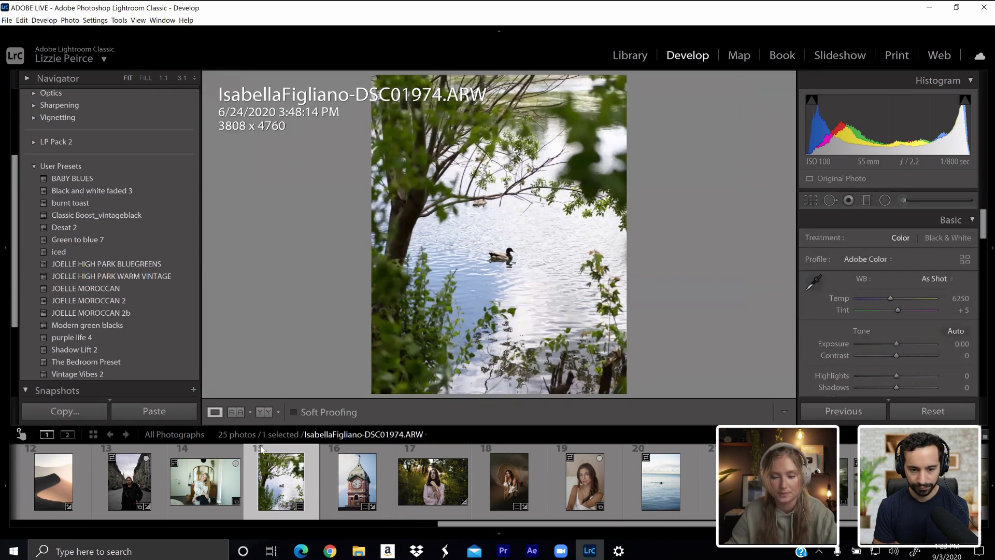
# - Preview The Bedroom Preset and JOELLE HIGH PARK WARM VINTAGE user presets on the duck photo
pyautogui.click(79, 362)
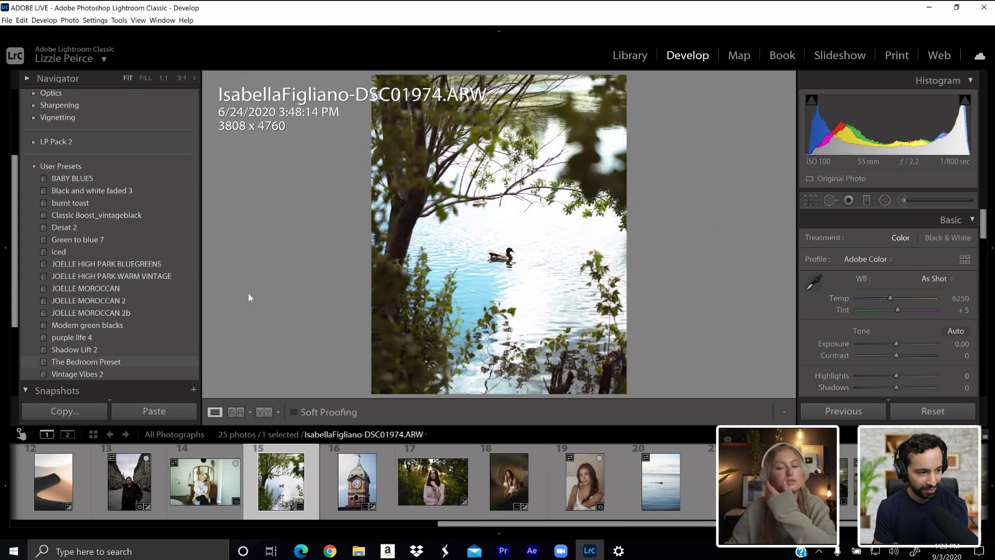
pyautogui.click(155, 275)
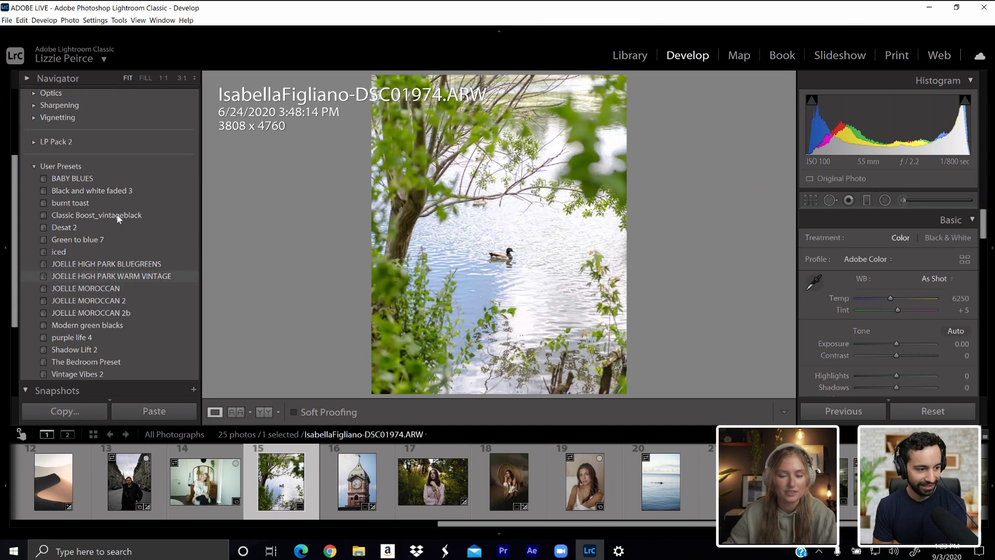
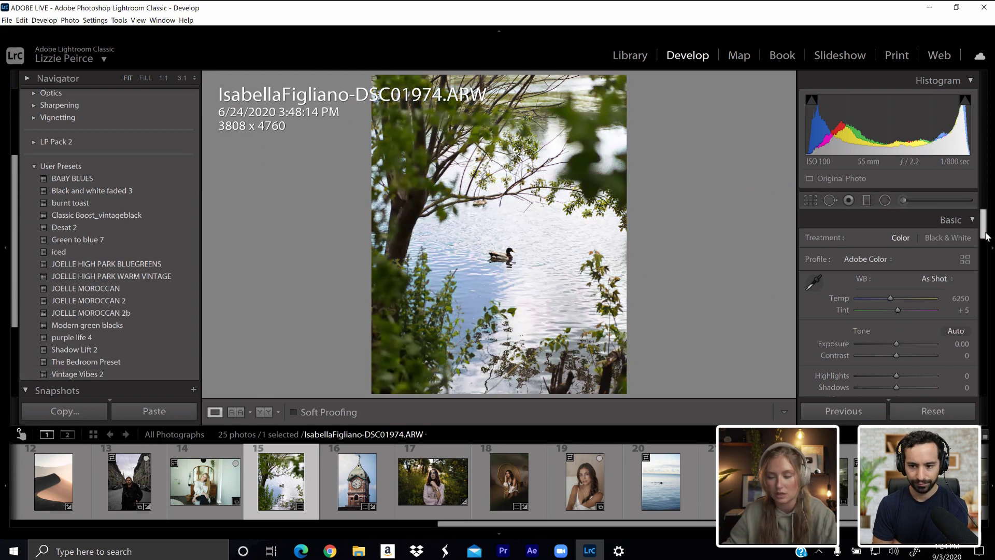
# - Add a highlight point at about 219/211 and a midtone point at about 140/130 on the RGB point curve
pyautogui.scroll(-1, 987, 236)
pyautogui.moveTo(992, 237); pyautogui.dragTo(994, 239)
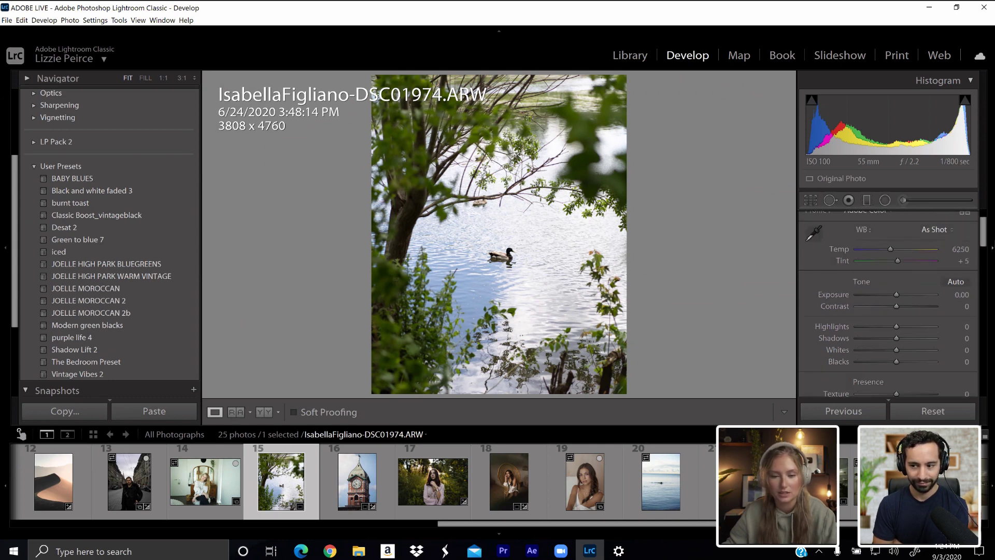
pyautogui.moveTo(985, 236); pyautogui.dragTo(987, 242)
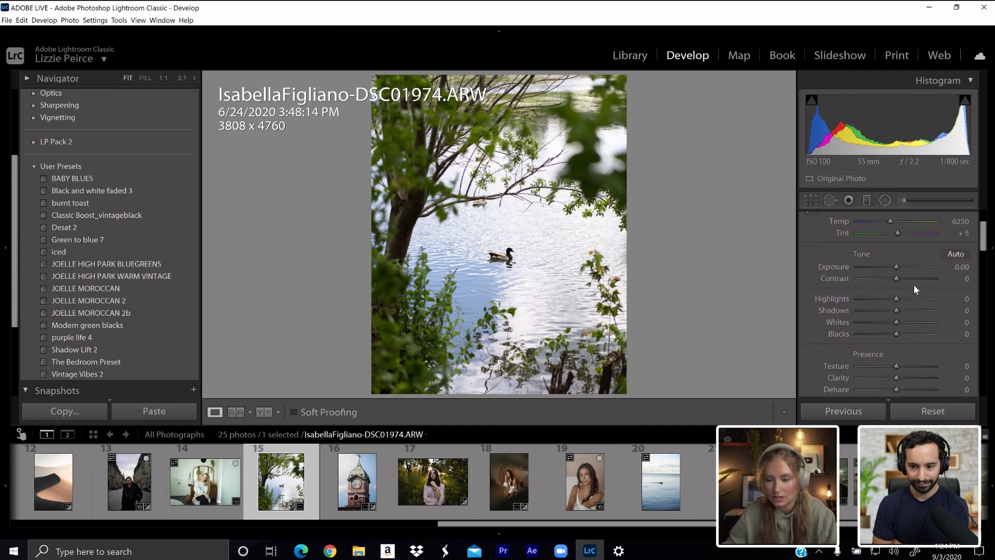
pyautogui.moveTo(984, 249); pyautogui.dragTo(992, 285)
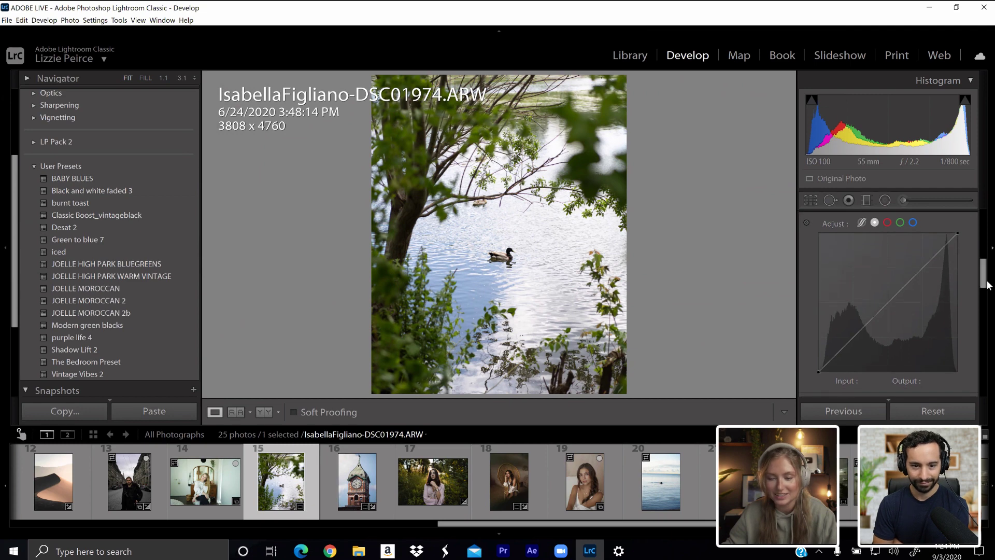
pyautogui.moveTo(932, 258); pyautogui.dragTo(939, 256)
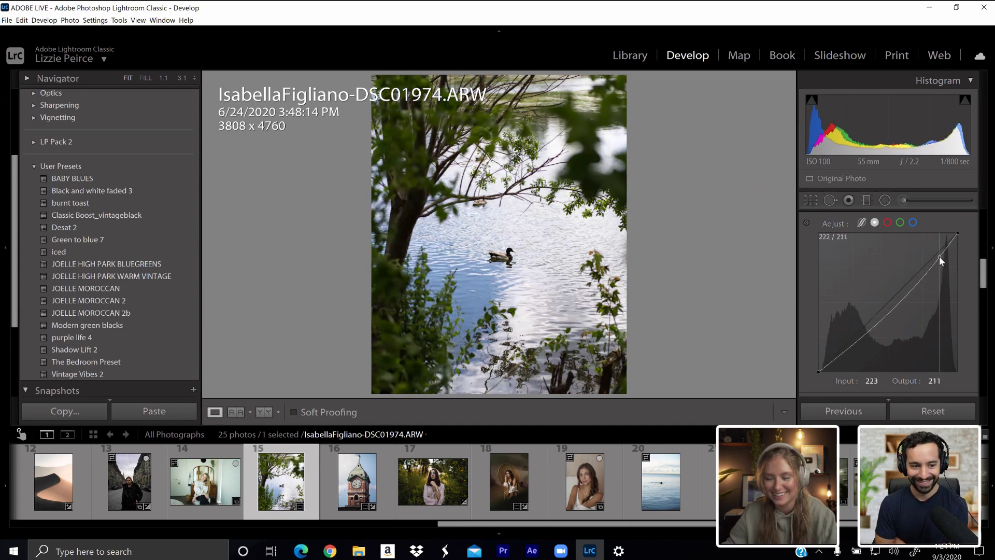
pyautogui.moveTo(891, 299); pyautogui.dragTo(888, 297)
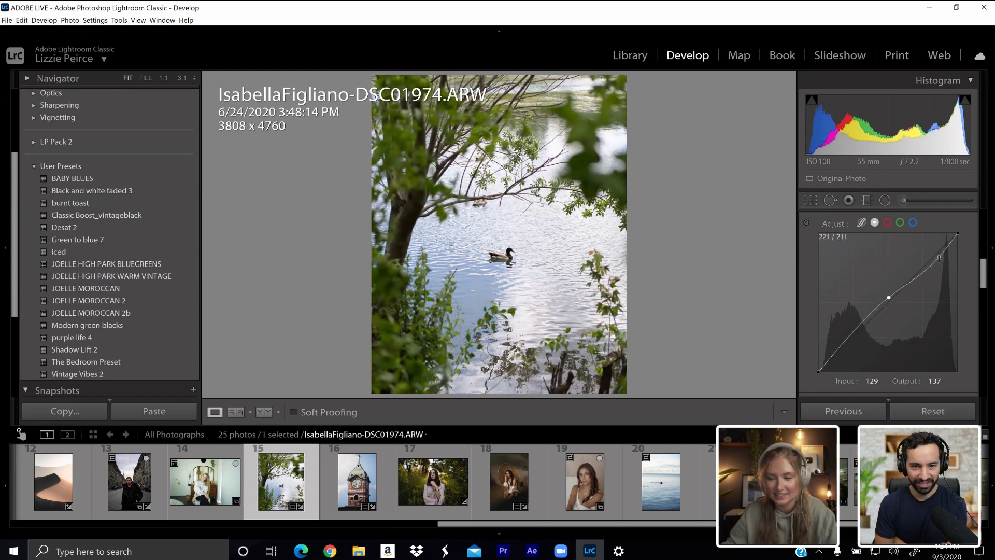
pyautogui.moveTo(938, 257); pyautogui.dragTo(938, 256)
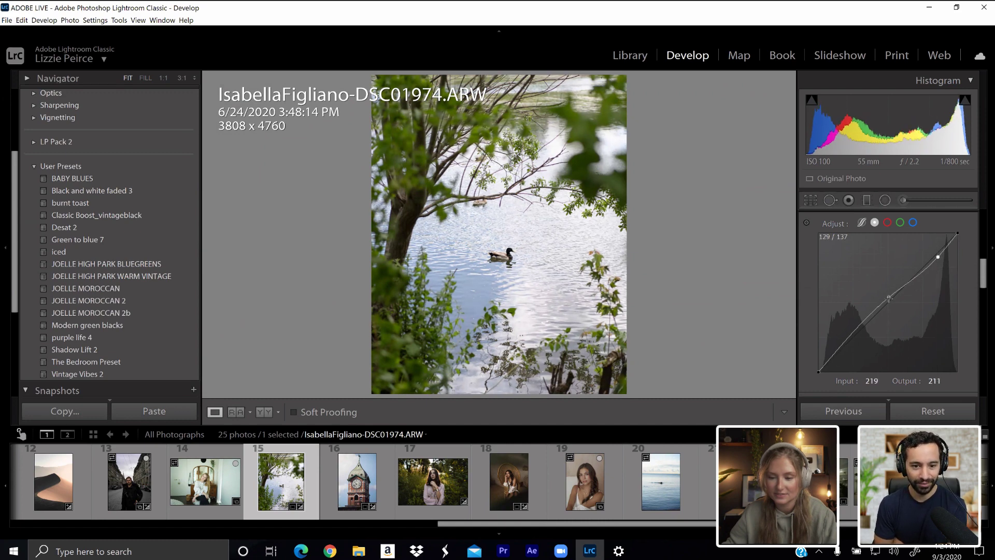
pyautogui.moveTo(888, 298); pyautogui.dragTo(895, 300)
pyautogui.hotkey('ctrl', 'z')
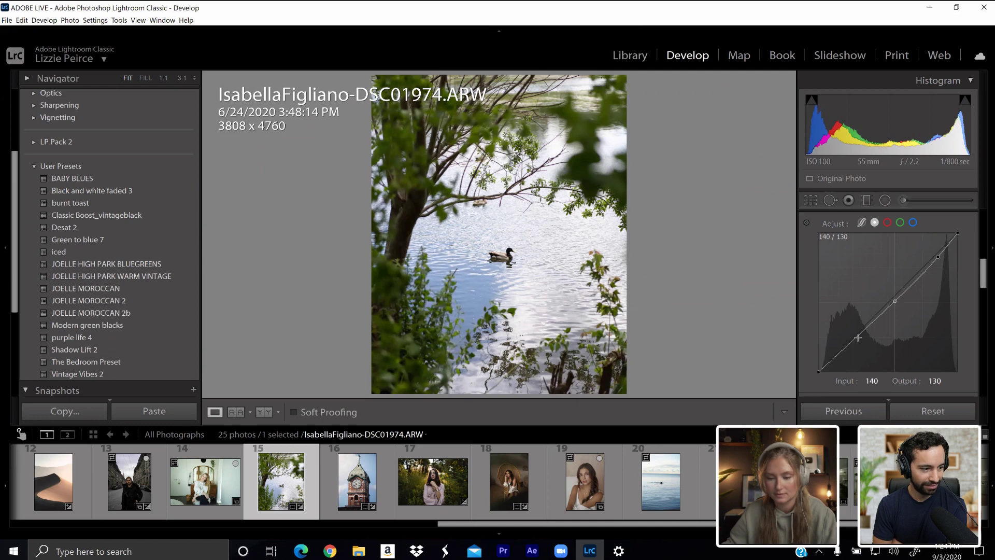
# - Add a darkening shadow point to the curve, raise the black point's output to 22, and lower the white point's output to 241
pyautogui.moveTo(844, 349); pyautogui.dragTo(811, 365)
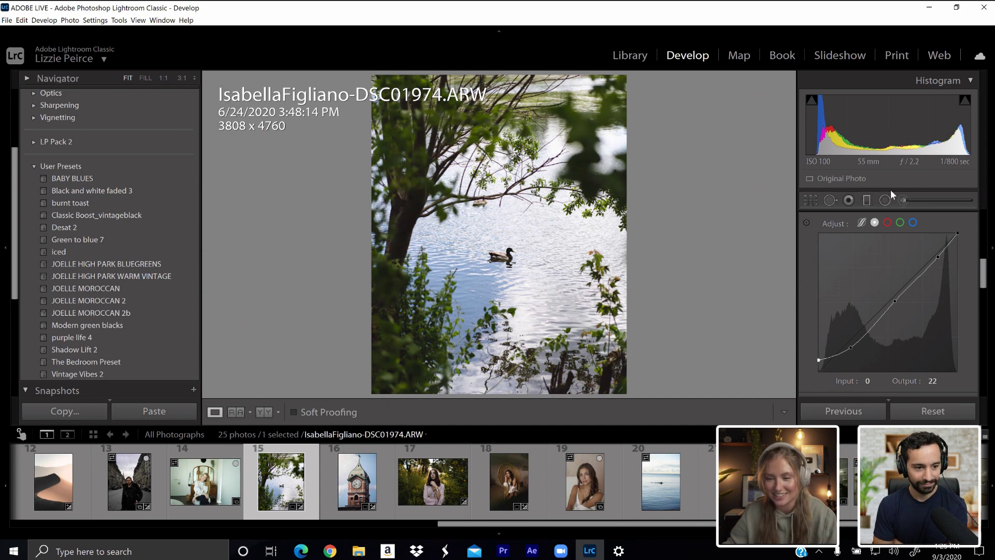
pyautogui.click(956, 232)
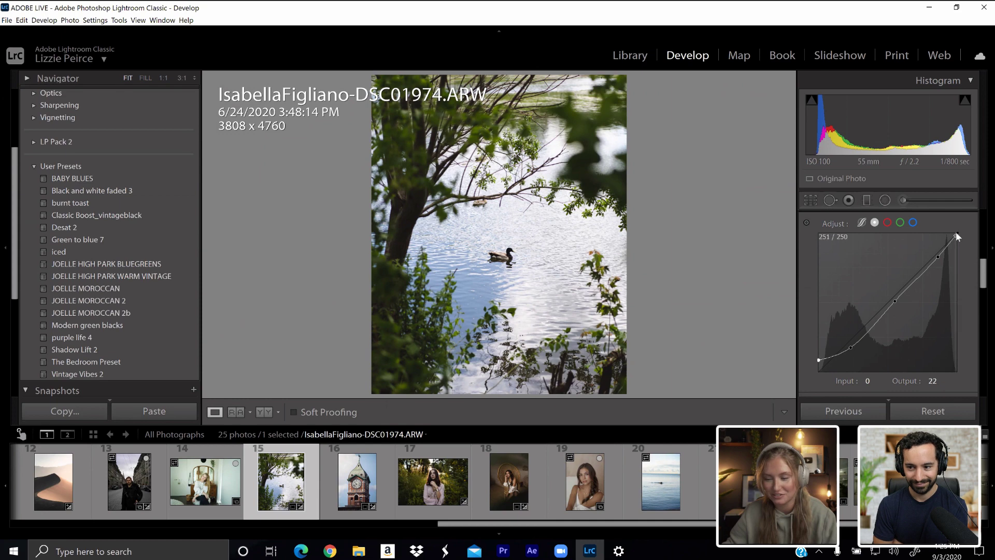
pyautogui.hotkey('ctrl', 'z')
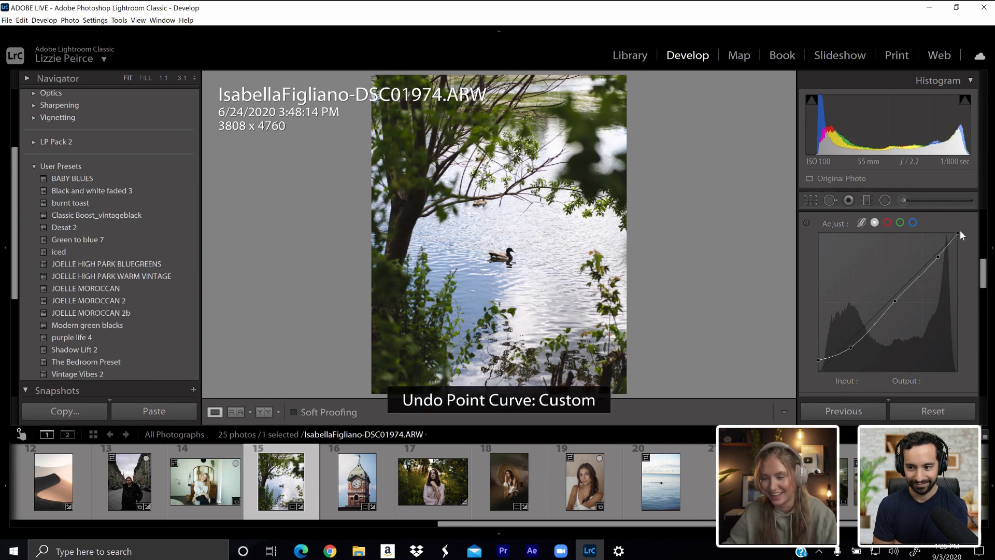
pyautogui.moveTo(957, 233)
pyautogui.mouseDown()
pyautogui.moveTo(948, 228)
pyautogui.moveTo(962, 240)
pyautogui.mouseUp()
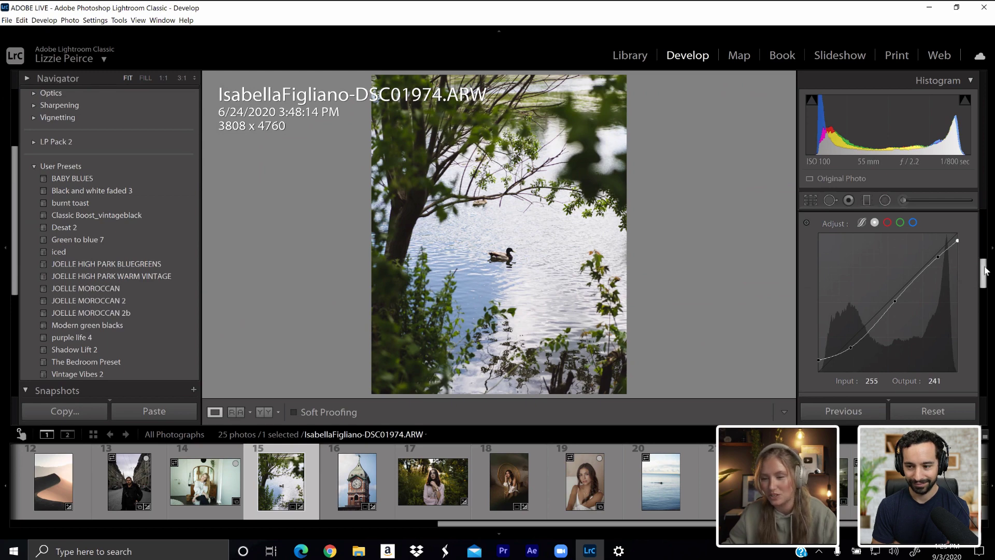
pyautogui.click(948, 290)
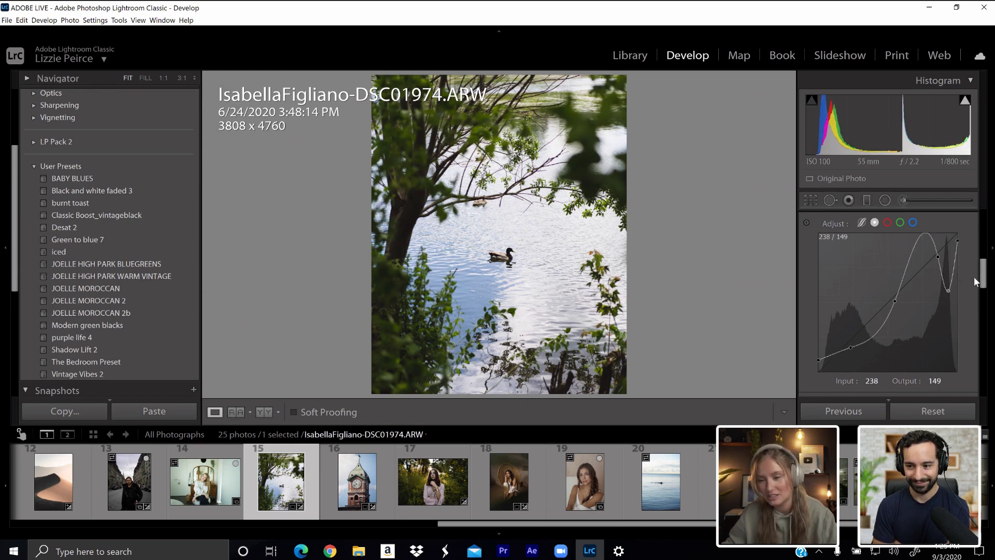
pyautogui.hotkey('ctrl', 'z')
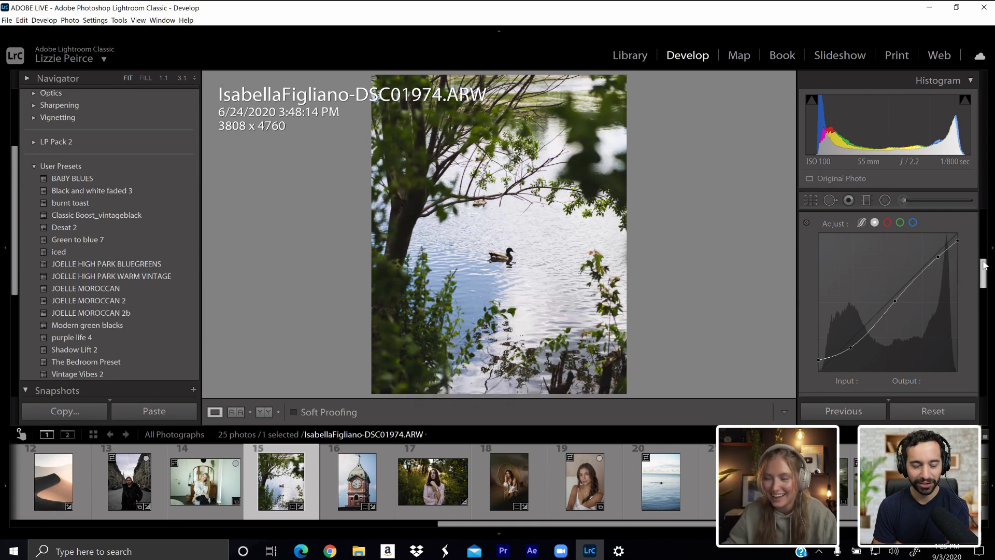
# - Shift the green hue to -17 and reduce the green saturation to -32 in the HSL adjustments
pyautogui.scroll(-1, 985, 265)
pyautogui.scroll(1, 985, 265)
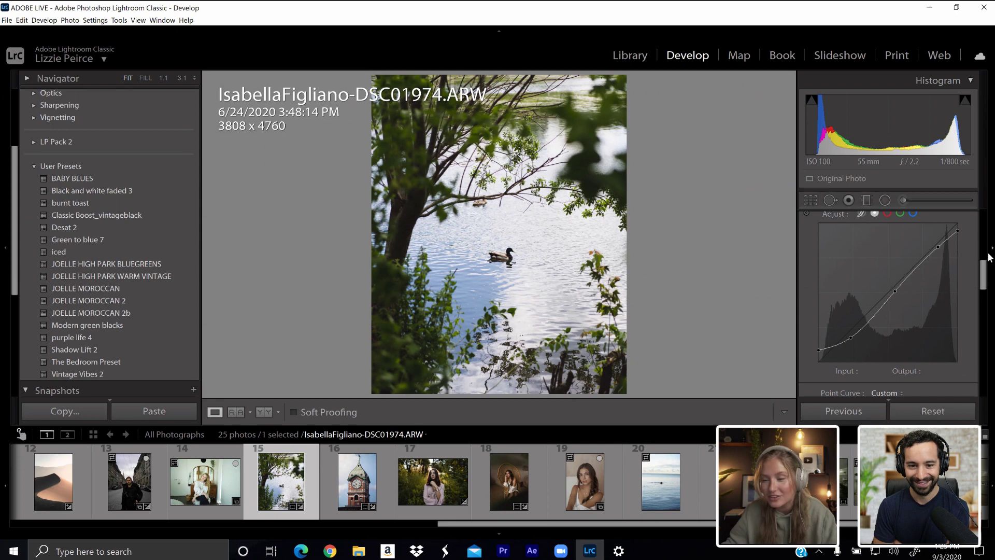
pyautogui.scroll(-2, 984, 276)
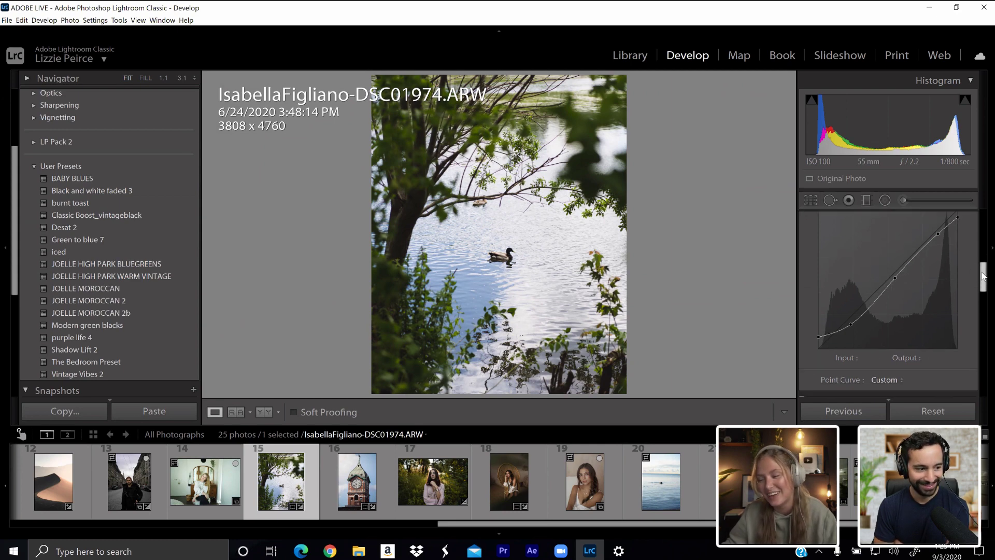
pyautogui.moveTo(983, 276); pyautogui.dragTo(993, 235)
pyautogui.scroll(-3, 992, 235)
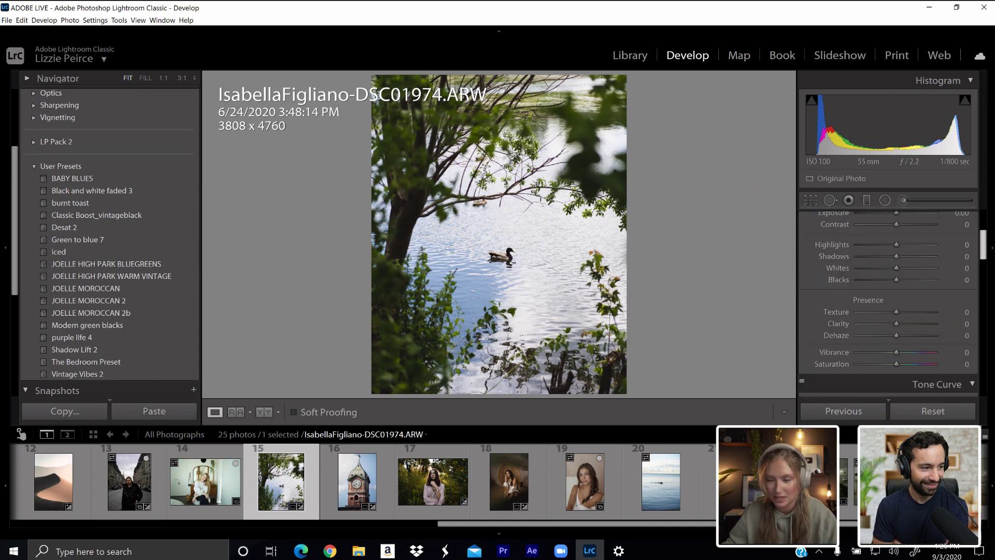
pyautogui.scroll(-10, 888, 303)
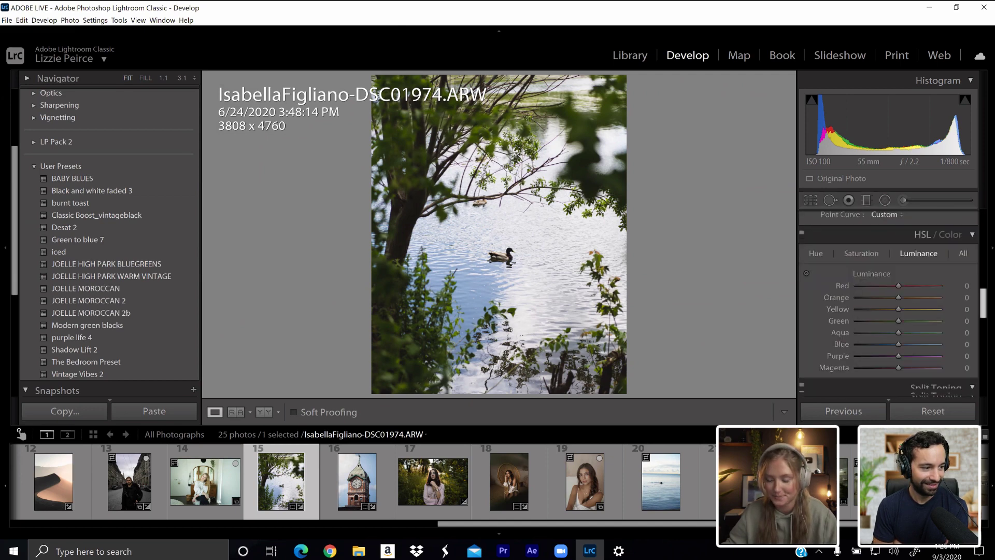
pyautogui.scroll(-2, 903, 242)
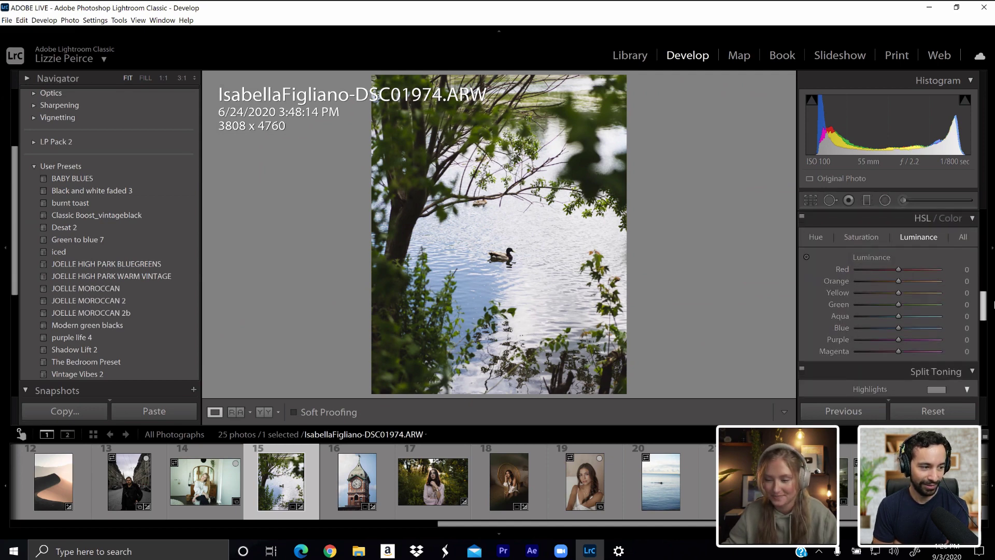
pyautogui.click(818, 237)
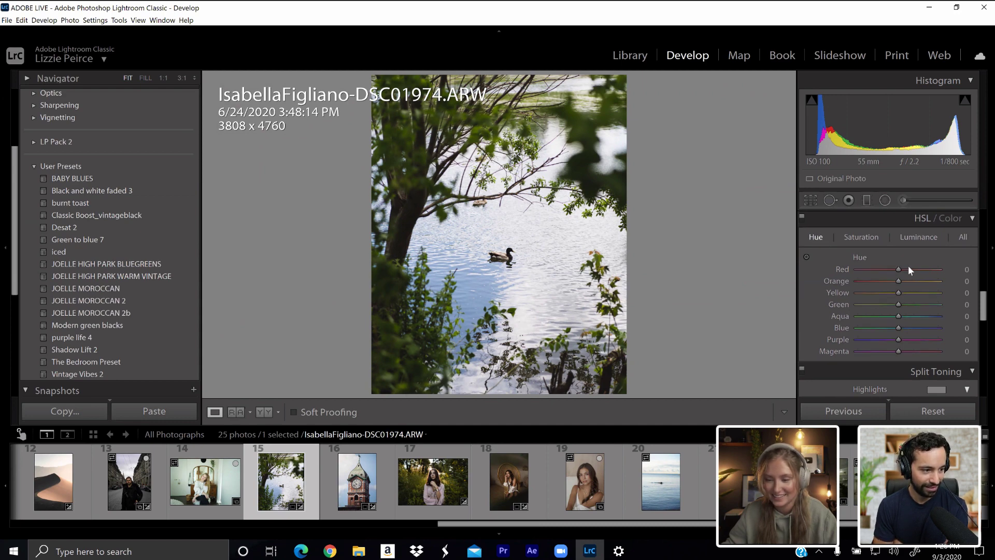
pyautogui.moveTo(899, 305)
pyautogui.mouseDown()
pyautogui.moveTo(927, 307)
pyautogui.moveTo(890, 307)
pyautogui.mouseUp()
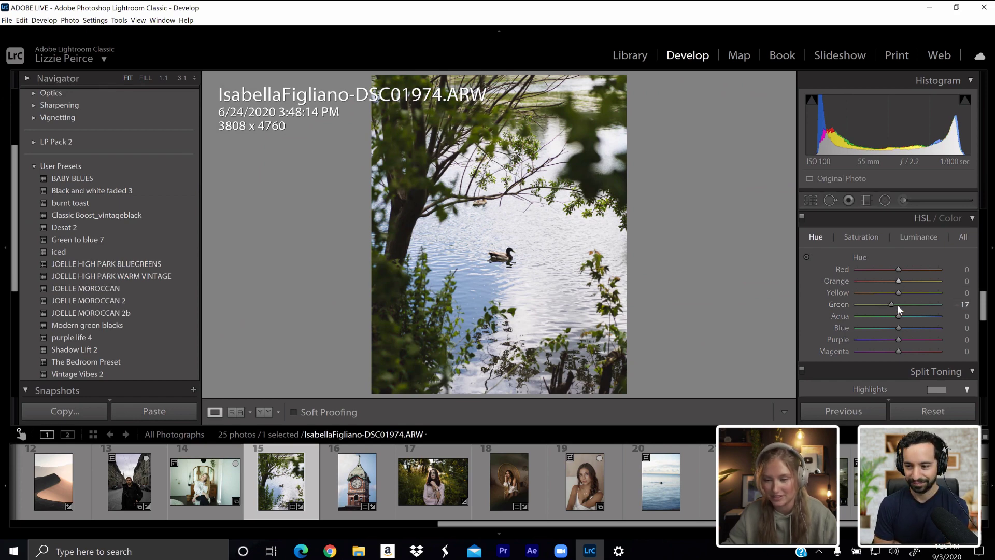
pyautogui.click(861, 237)
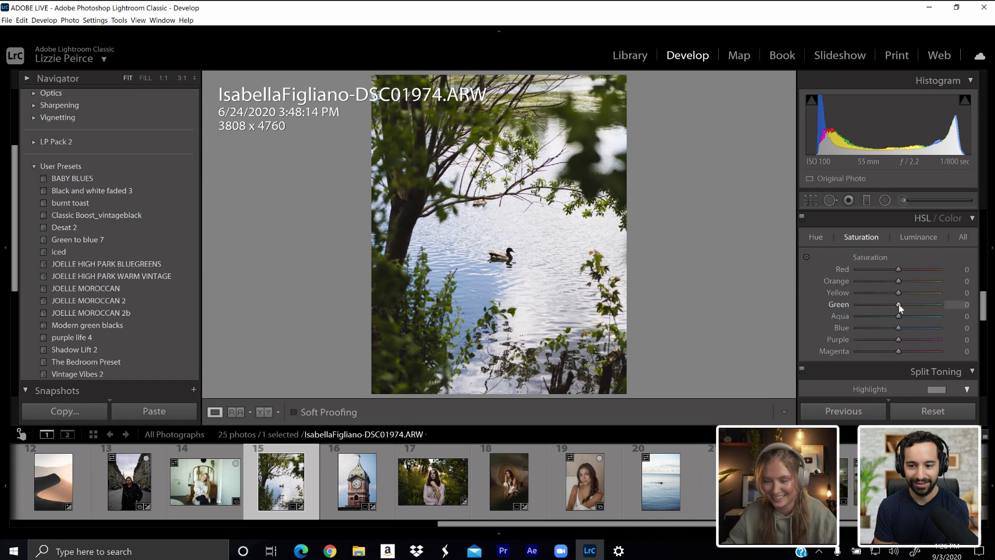
pyautogui.moveTo(898, 304)
pyautogui.mouseDown()
pyautogui.moveTo(880, 306)
pyautogui.moveTo(902, 312)
pyautogui.moveTo(867, 312)
pyautogui.moveTo(886, 312)
pyautogui.mouseUp()
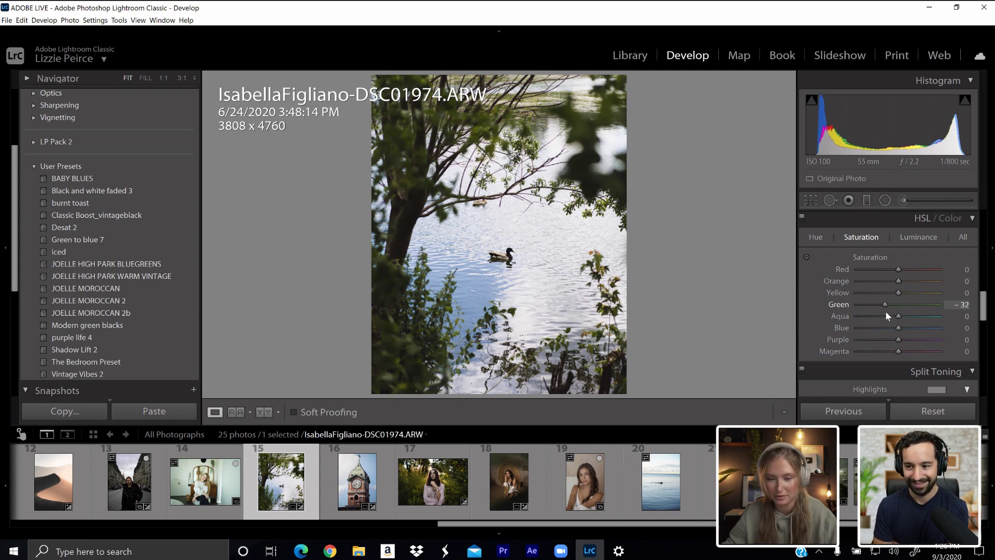
# - Adjust the green luminance slightly and set the blue hue to +7
pyautogui.click(907, 239)
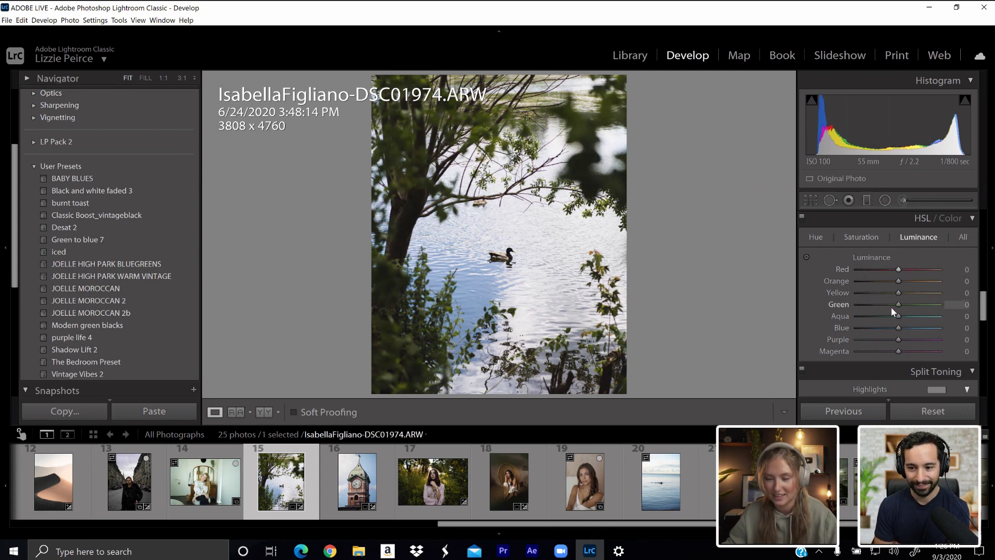
pyautogui.moveTo(892, 308)
pyautogui.mouseDown()
pyautogui.moveTo(919, 308)
pyautogui.moveTo(884, 312)
pyautogui.moveTo(894, 304)
pyautogui.mouseUp()
pyautogui.click(818, 239)
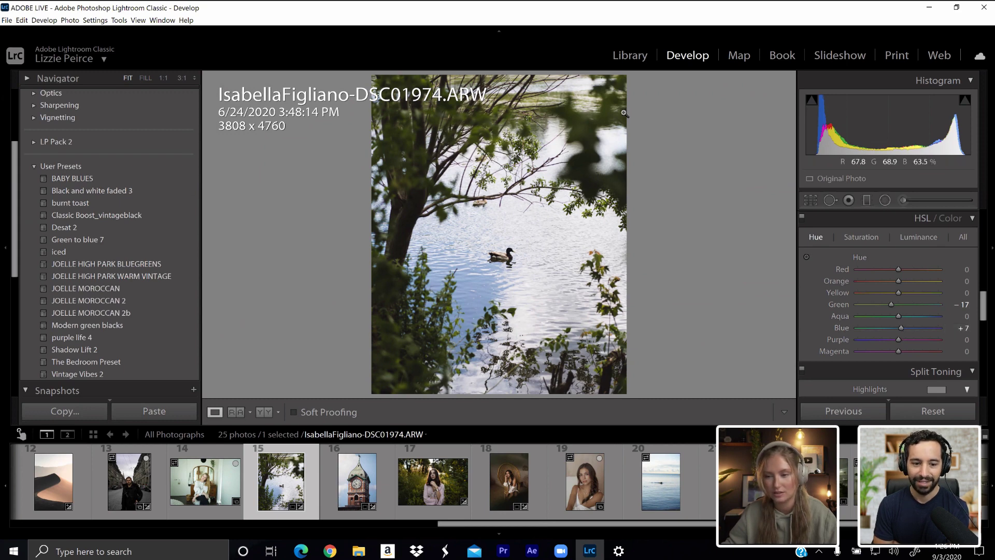
# - Add a graduated filter down from the photo's upper edge with temperature 0 and exposure -1.33, extending just past the overhanging branches
pyautogui.press('m')
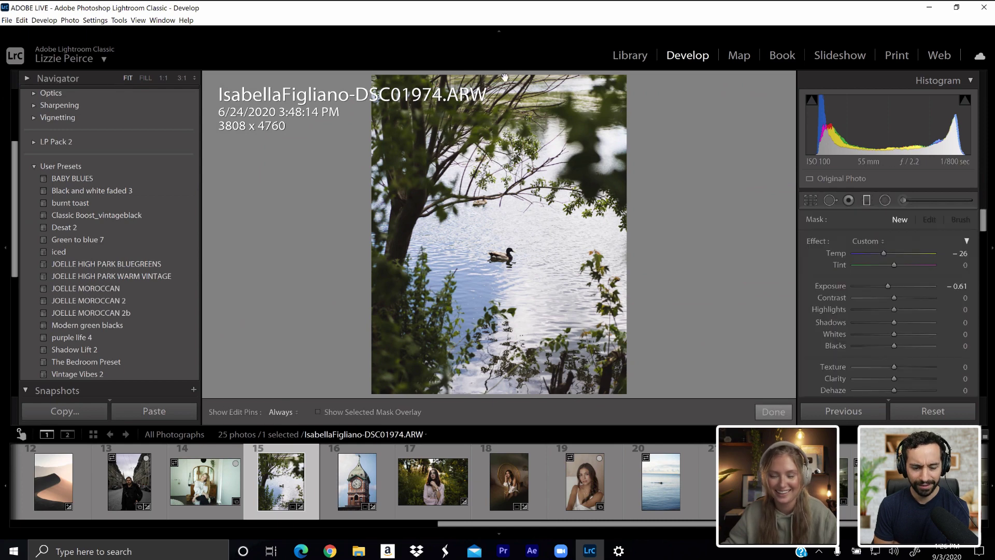
pyautogui.moveTo(504, 77); pyautogui.dragTo(505, 202)
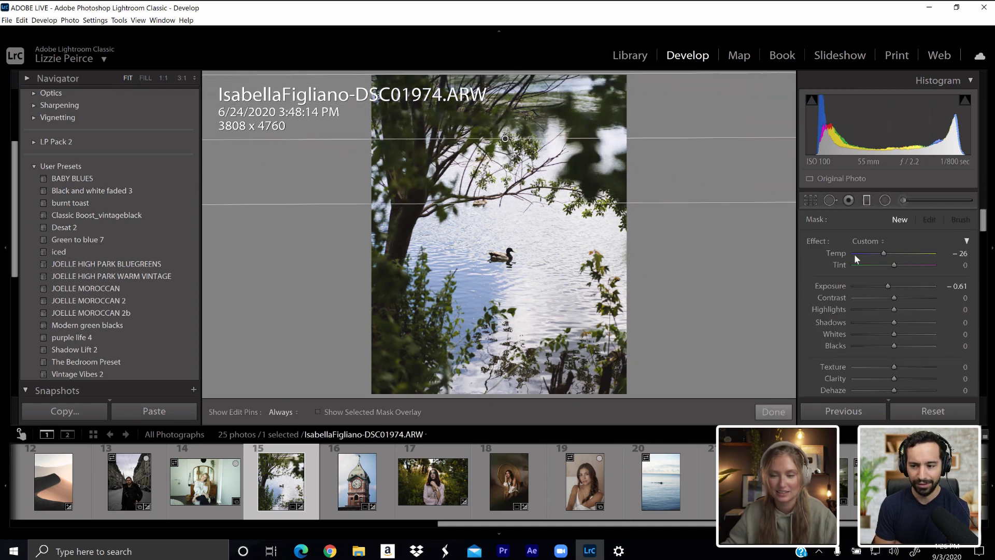
pyautogui.click(962, 253)
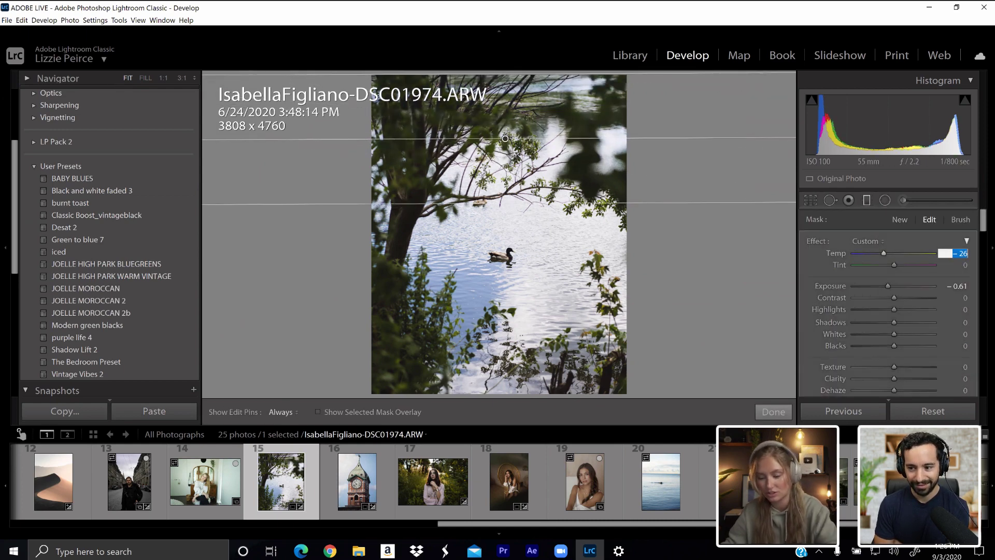
pyautogui.write('0')
pyautogui.press('Return')
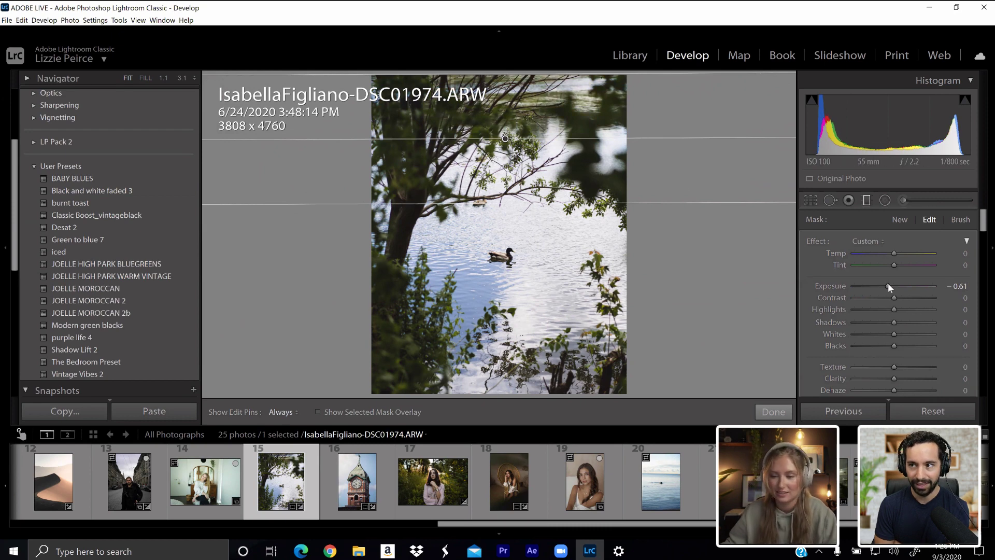
pyautogui.moveTo(888, 284); pyautogui.dragTo(880, 288)
pyautogui.moveTo(465, 204); pyautogui.dragTo(469, 210)
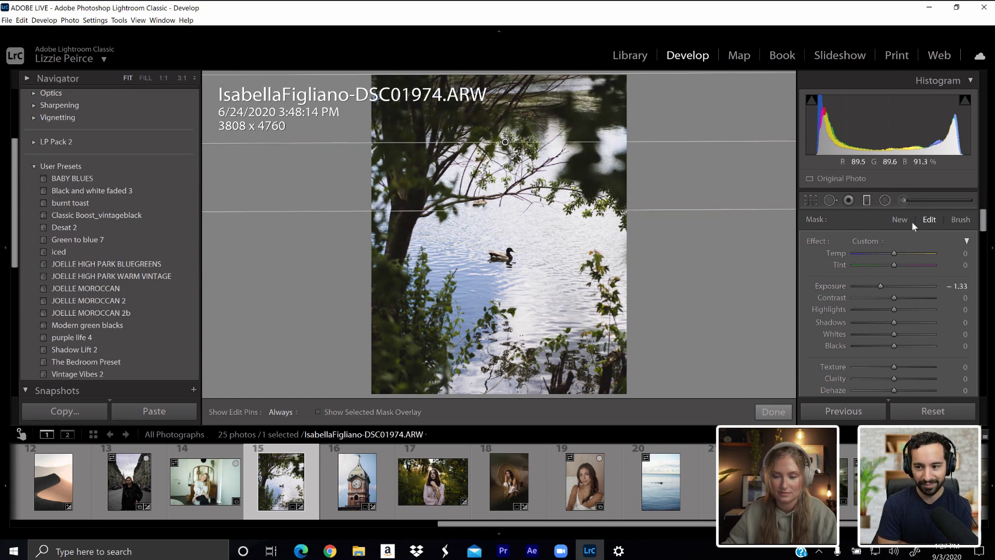
pyautogui.click(867, 202)
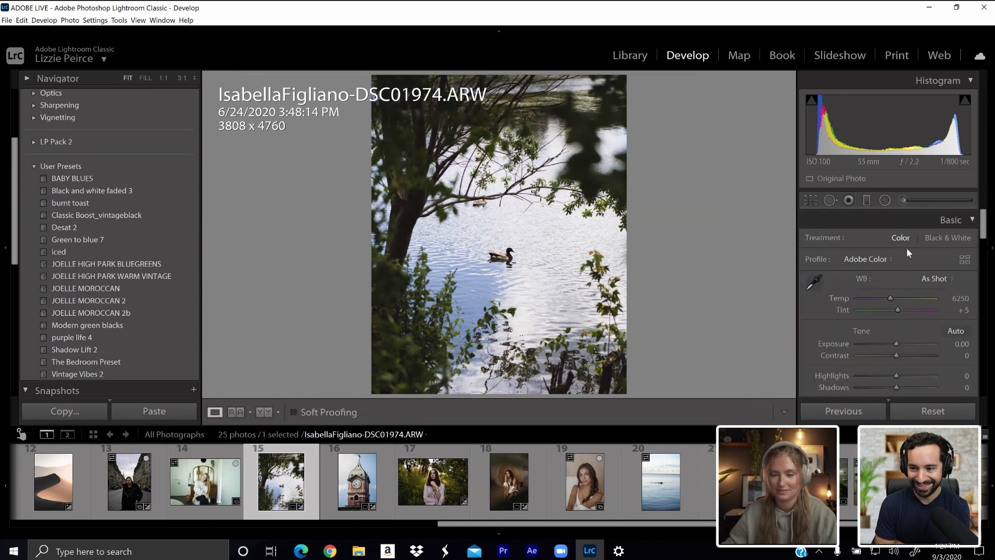
# - Set the basic tone to highlights -30 and whites +3, and the presence to texture +4 and clarity -12
pyautogui.scroll(-3, 981, 239)
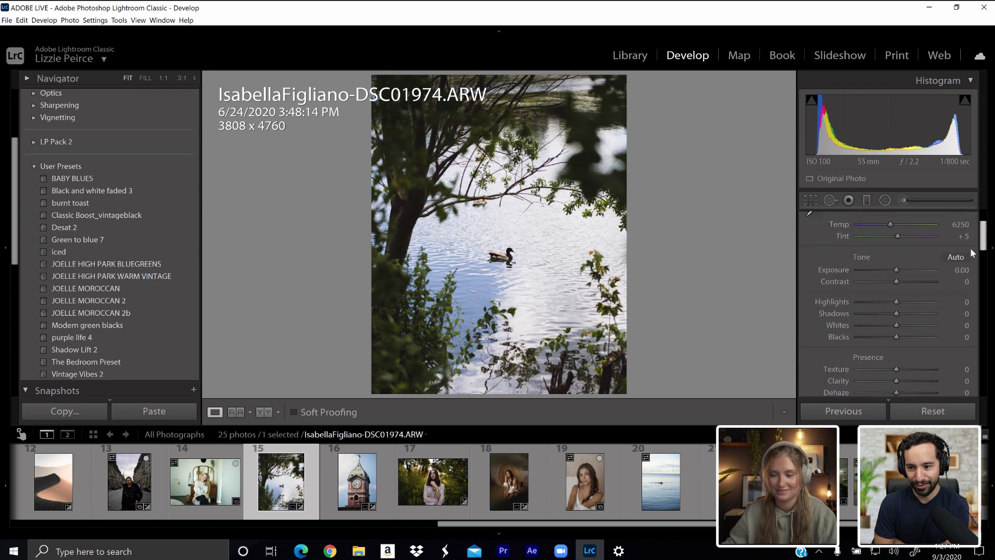
pyautogui.moveTo(897, 303)
pyautogui.mouseDown()
pyautogui.moveTo(869, 303)
pyautogui.moveTo(885, 303)
pyautogui.moveTo(894, 325)
pyautogui.moveTo(882, 325)
pyautogui.moveTo(891, 317)
pyautogui.mouseUp()
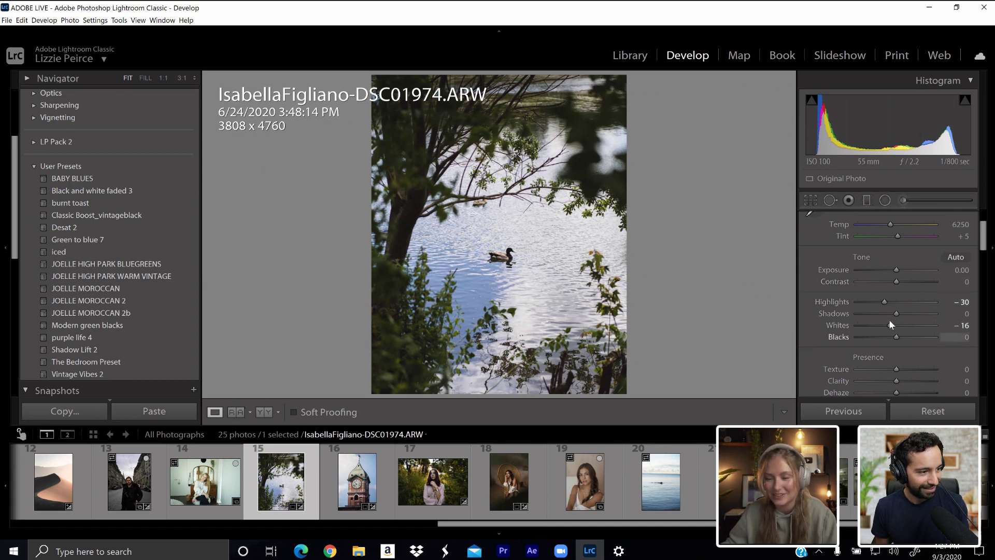
pyautogui.moveTo(894, 325); pyautogui.dragTo(901, 331)
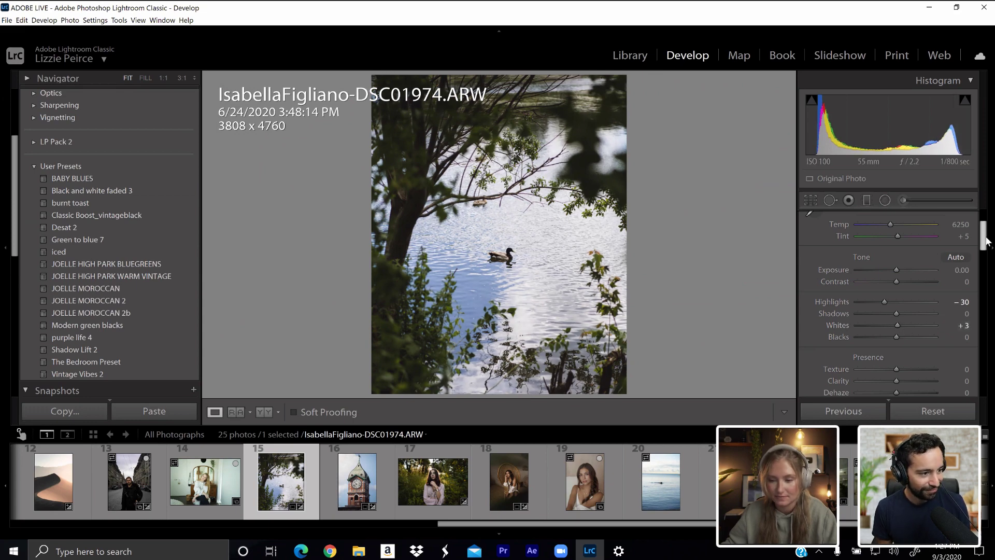
pyautogui.moveTo(987, 233); pyautogui.dragTo(988, 244)
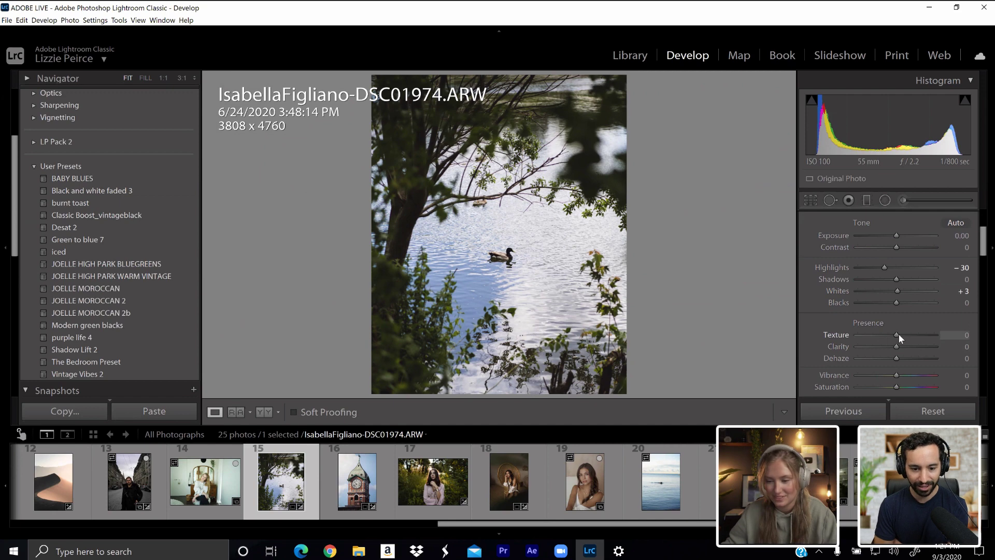
pyautogui.moveTo(897, 334); pyautogui.dragTo(894, 349)
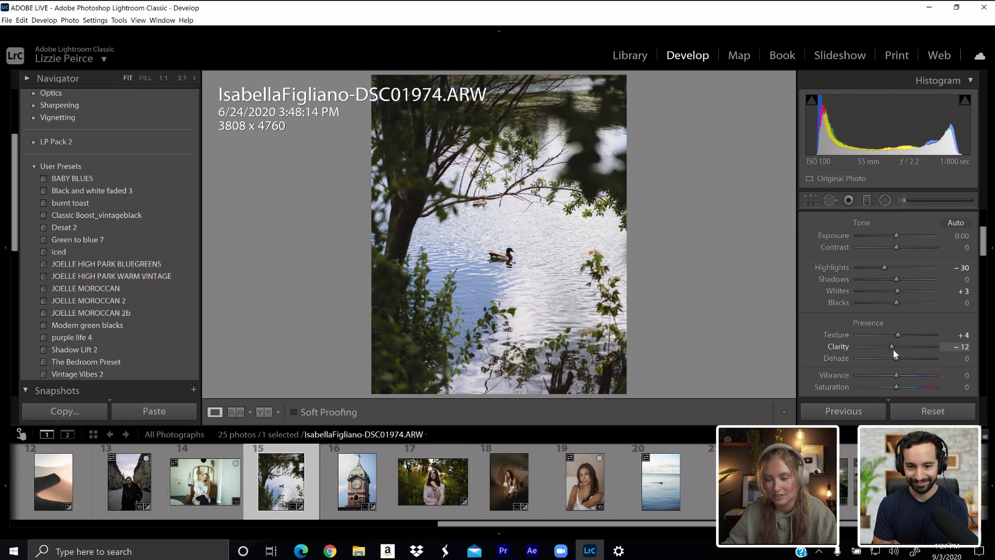
# - Add a slightly tilted graduated filter up from the photo's lower edge to just below the duck, with exposure -1.02
pyautogui.moveTo(987, 243); pyautogui.dragTo(988, 213)
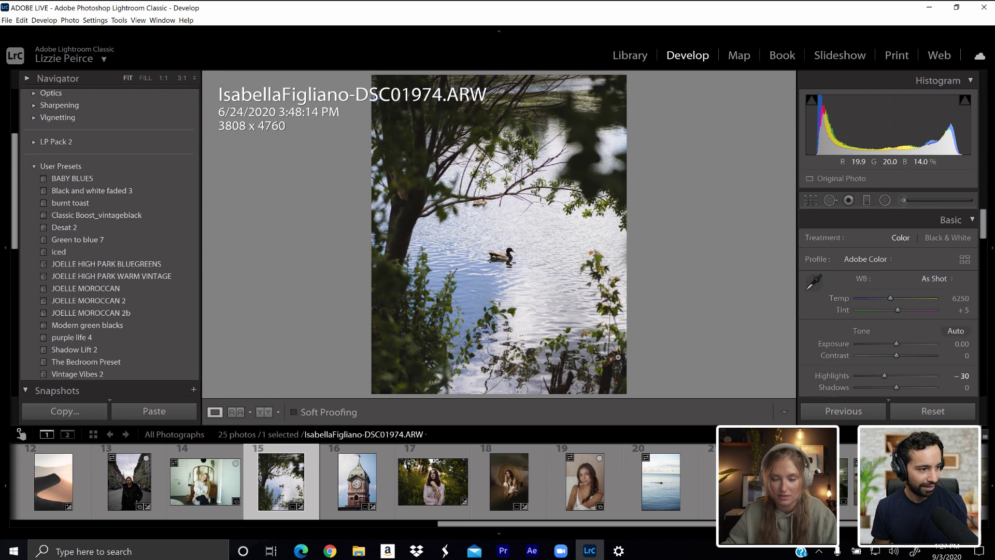
pyautogui.rightClick(366, 328)
pyautogui.click(660, 303)
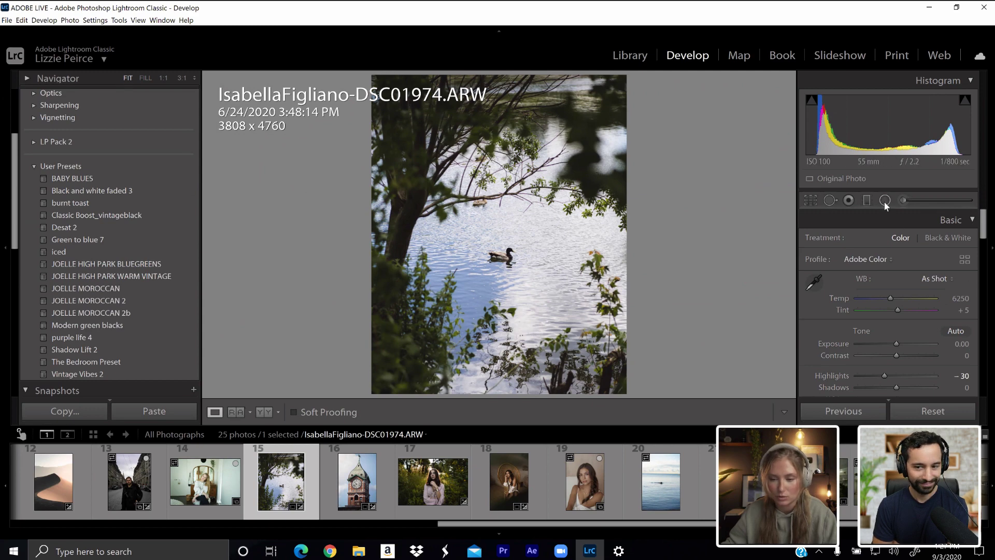
pyautogui.click(867, 200)
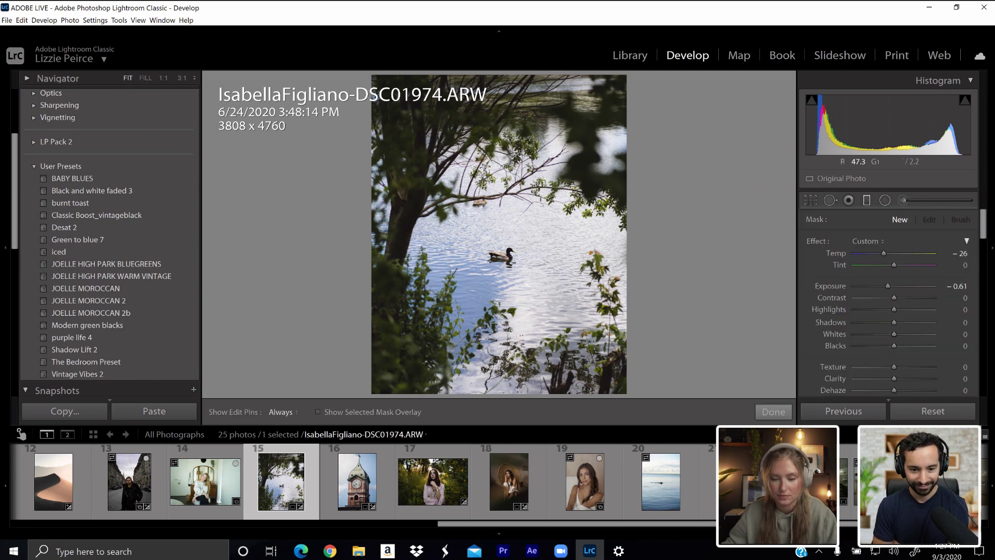
pyautogui.moveTo(498, 395); pyautogui.dragTo(494, 282)
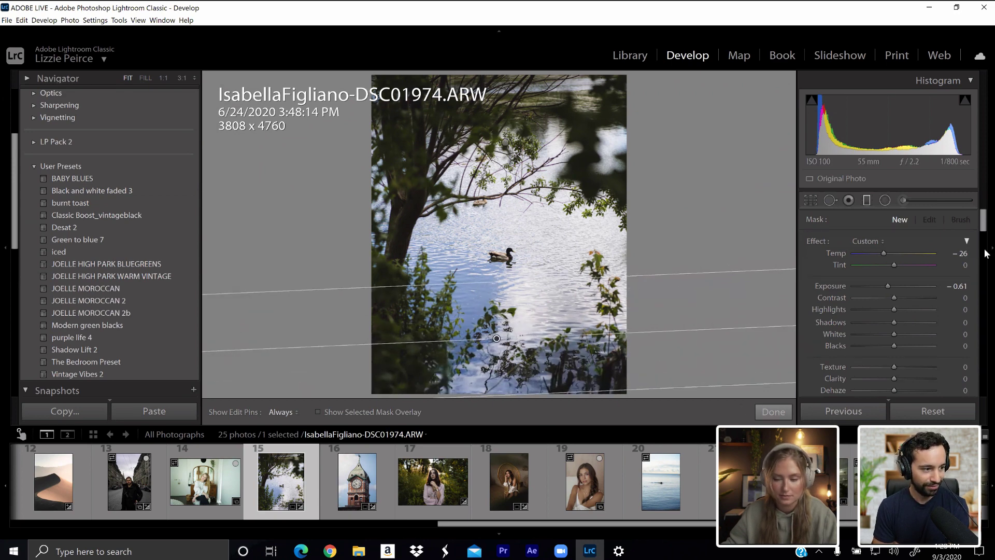
pyautogui.moveTo(887, 287); pyautogui.dragTo(883, 287)
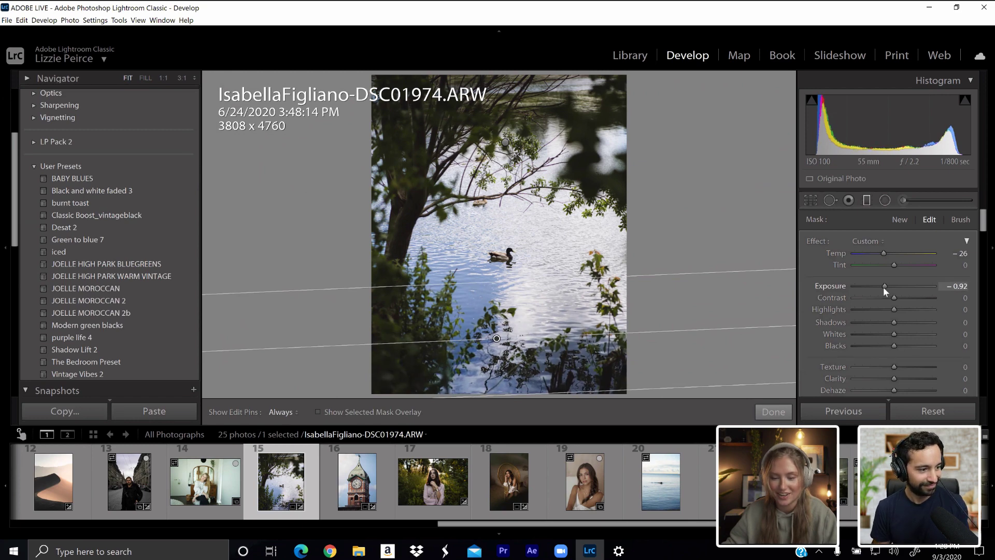
pyautogui.moveTo(513, 278); pyautogui.dragTo(514, 278)
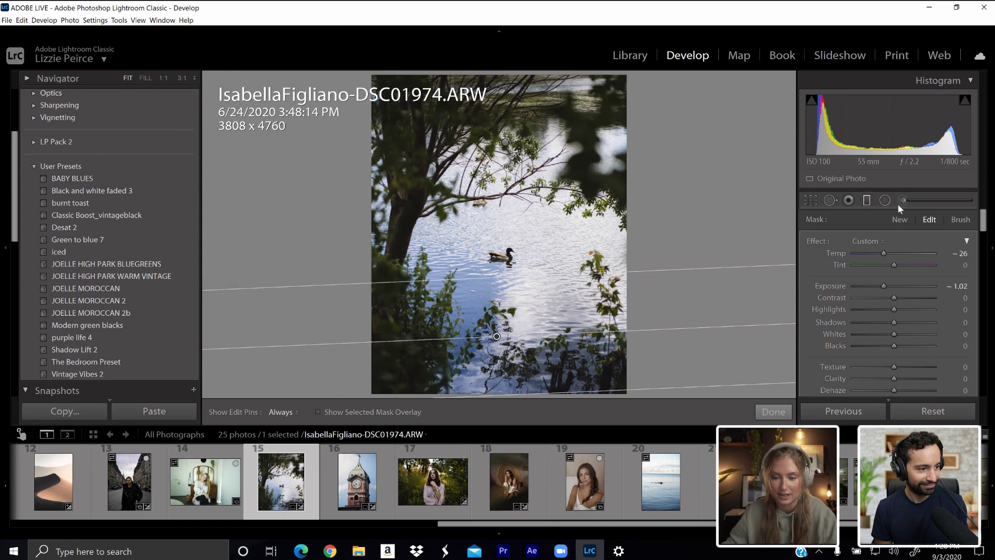
# - Draw a large oval radial filter, move it over the middle of the pond above the duck, and set its temperature to 0
pyautogui.click(465, 172)
pyautogui.press('h')
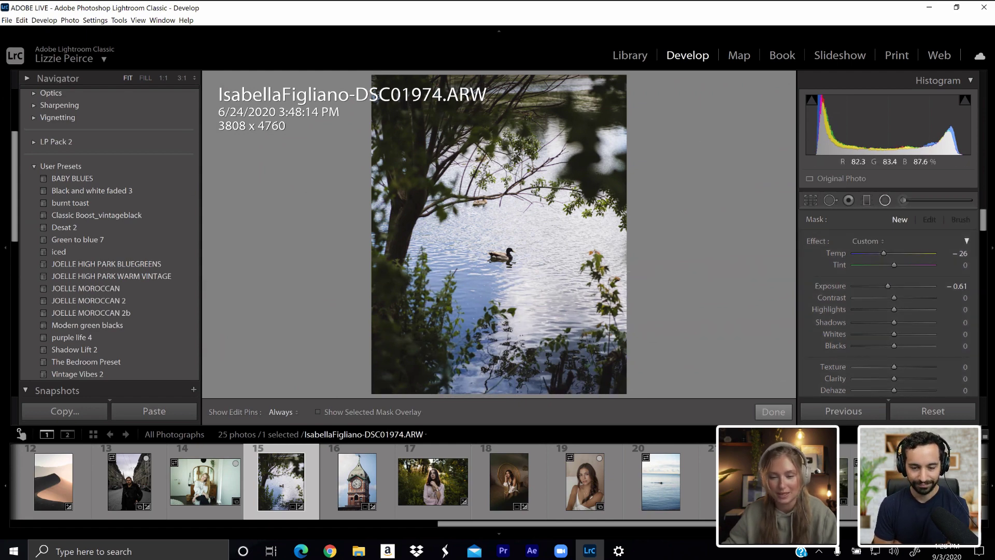
pyautogui.moveTo(446, 150); pyautogui.dragTo(547, 300)
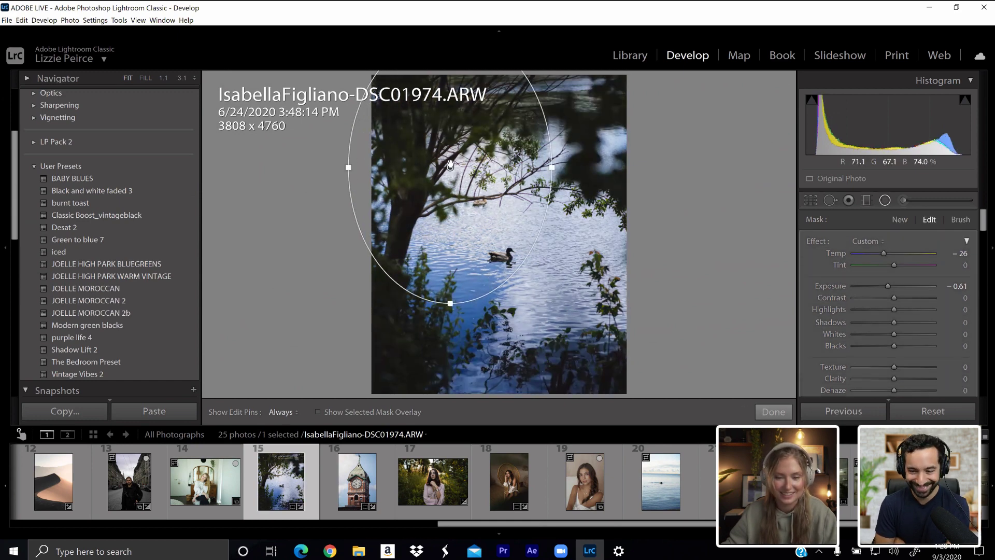
pyautogui.moveTo(449, 166); pyautogui.dragTo(495, 220)
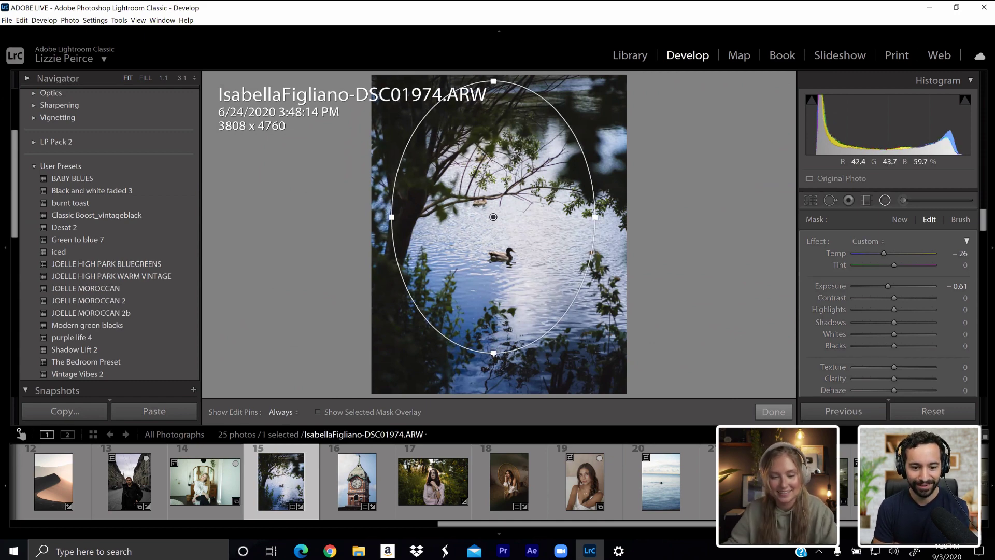
pyautogui.click(964, 255)
pyautogui.write('0')
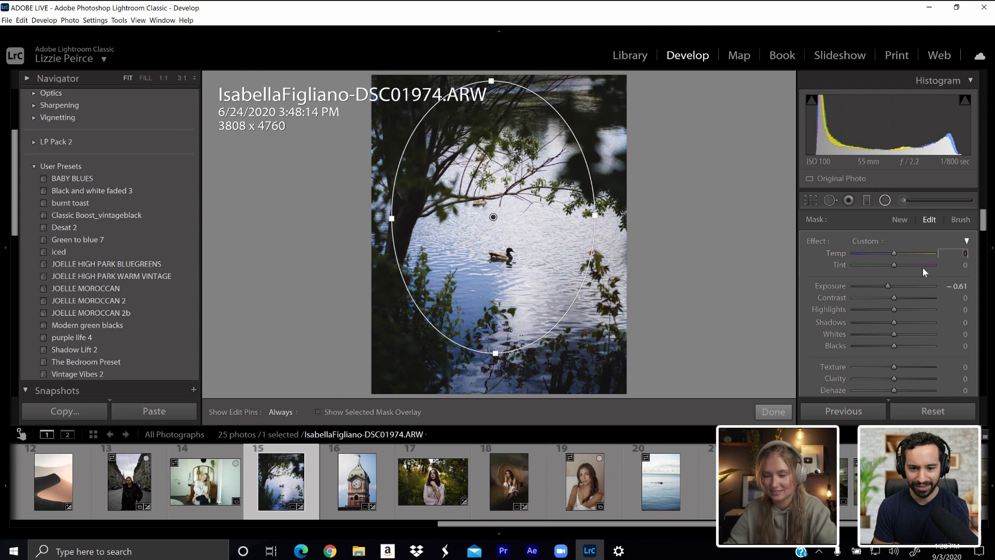
pyautogui.press('Tab')
# - Enlarge the radial filter to nearly fill the photo, recentre it just above the duck, and set its exposure to -0.12
pyautogui.moveTo(595, 215); pyautogui.dragTo(610, 217)
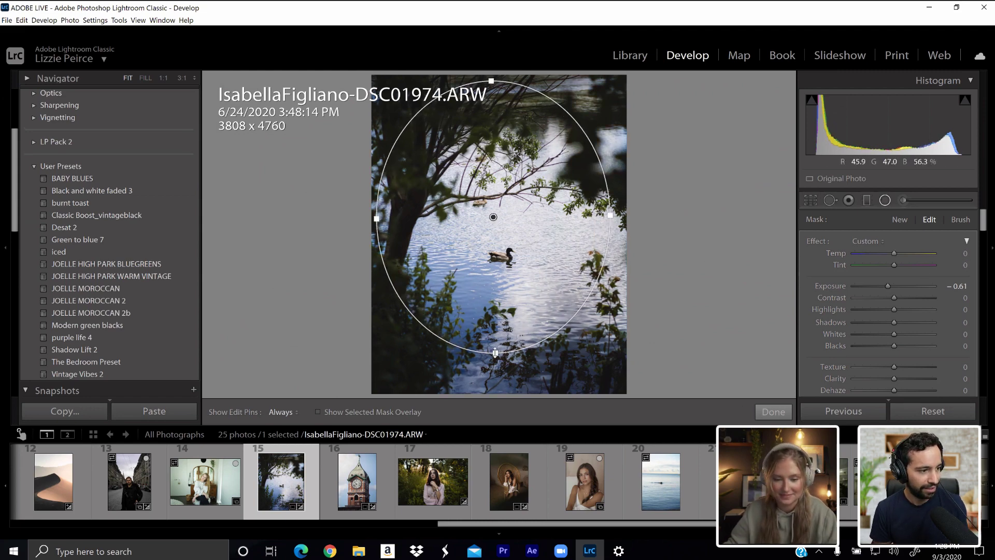
pyautogui.moveTo(495, 354); pyautogui.dragTo(500, 372)
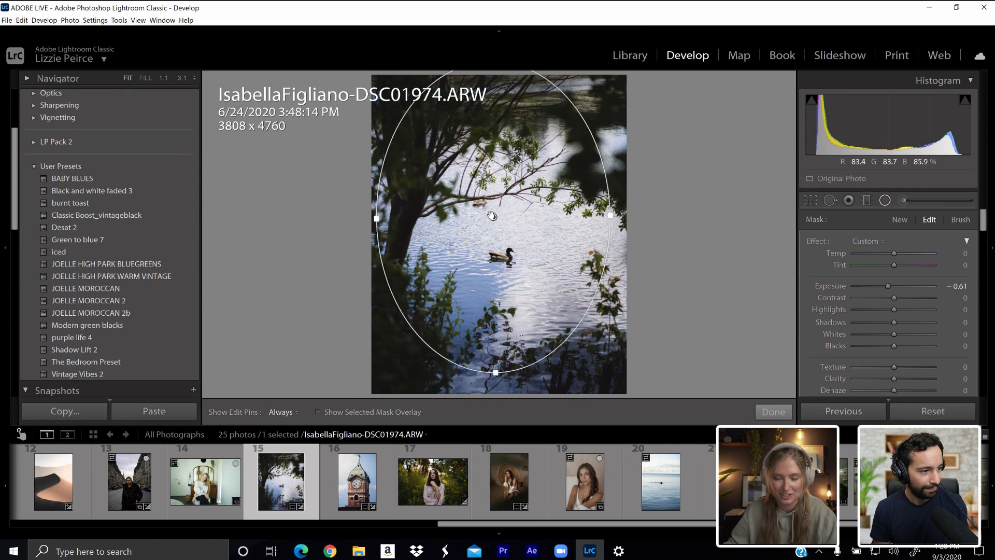
pyautogui.moveTo(497, 216); pyautogui.dragTo(500, 237)
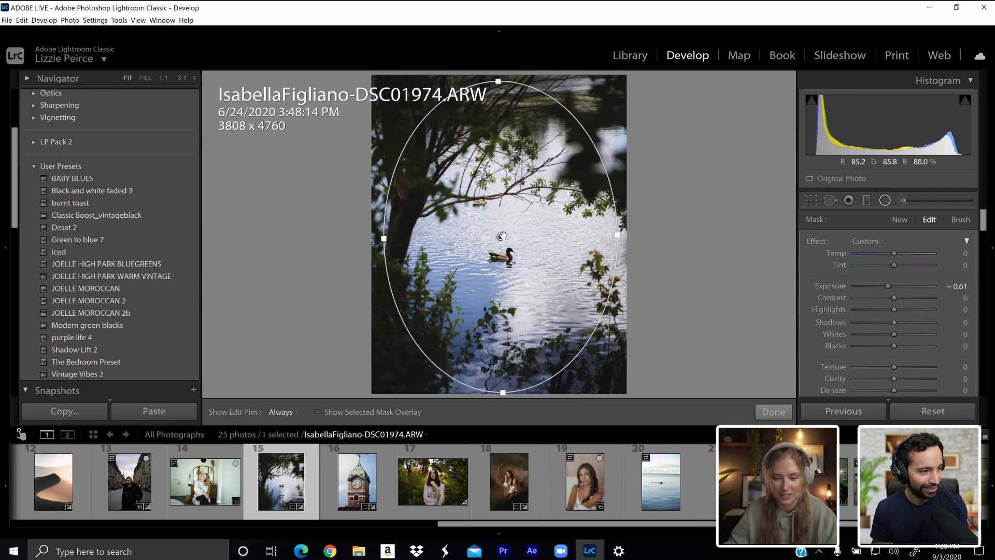
pyautogui.moveTo(891, 289); pyautogui.dragTo(896, 291)
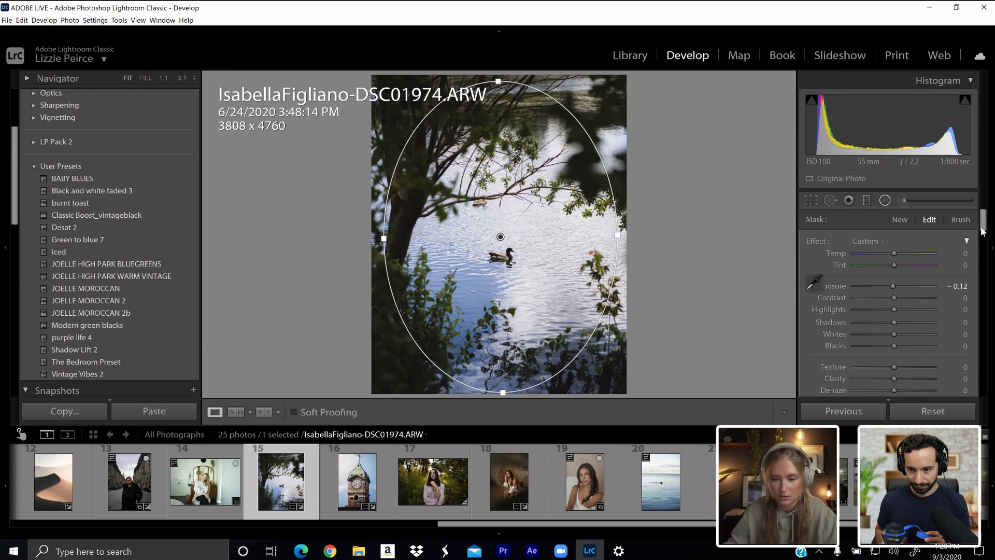
pyautogui.click(885, 201)
# - Try a warm yellow split tone in the highlights with hue 50 and saturation 46
pyautogui.scroll(-10, 993, 270)
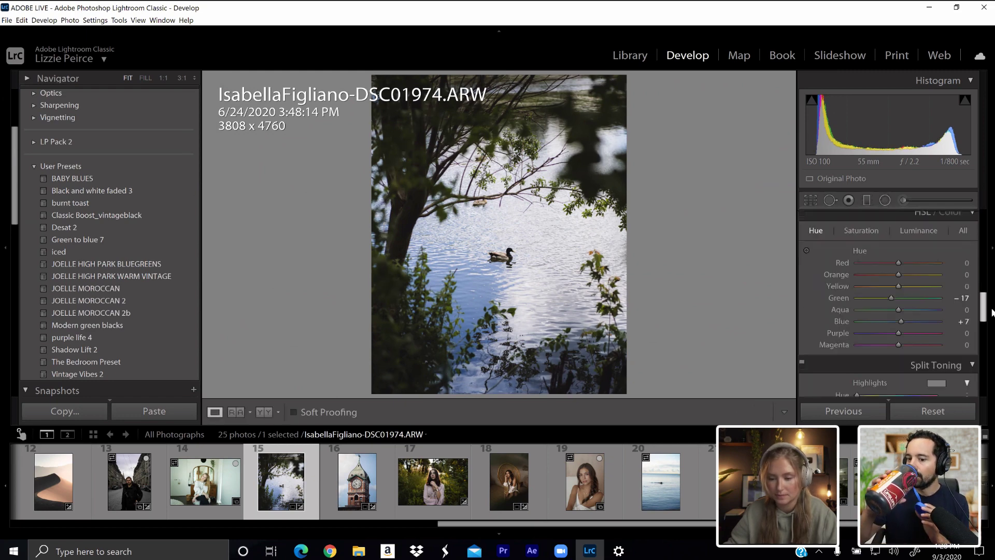
pyautogui.scroll(1, 992, 330)
pyautogui.scroll(-2, 993, 329)
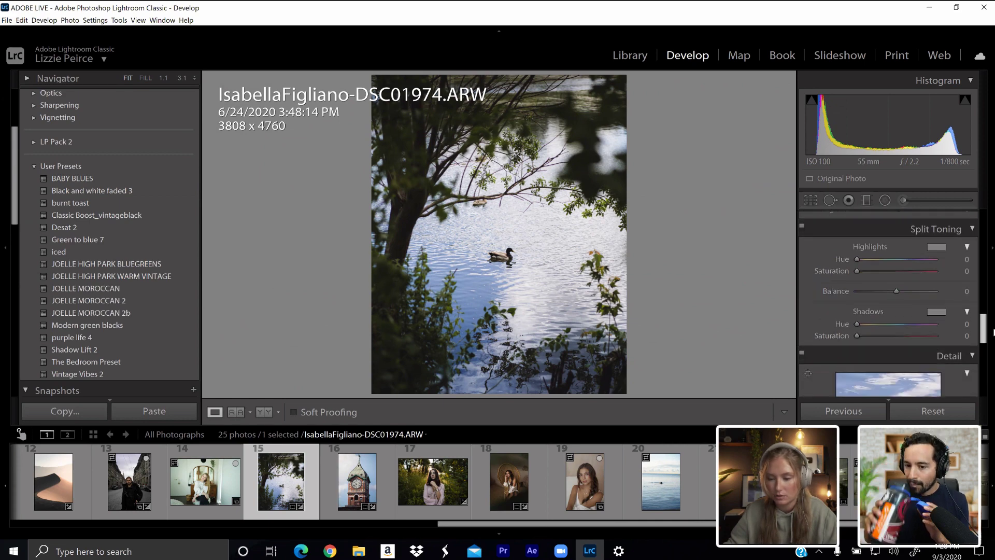
pyautogui.scroll(-1, 993, 330)
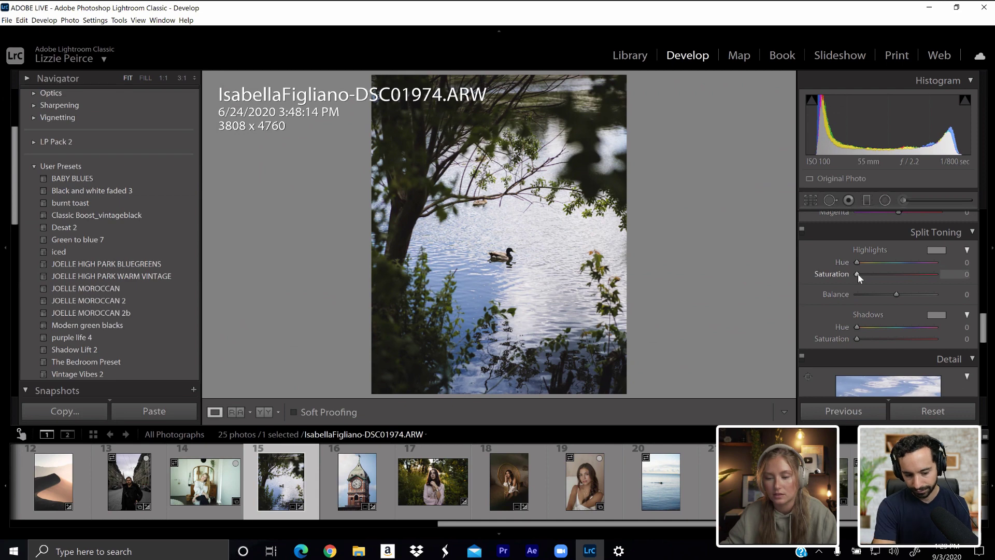
pyautogui.moveTo(860, 274)
pyautogui.mouseDown()
pyautogui.moveTo(899, 273)
pyautogui.moveTo(861, 262)
pyautogui.moveTo(934, 271)
pyautogui.moveTo(854, 270)
pyautogui.moveTo(864, 262)
pyautogui.mouseUp()
pyautogui.click(924, 266)
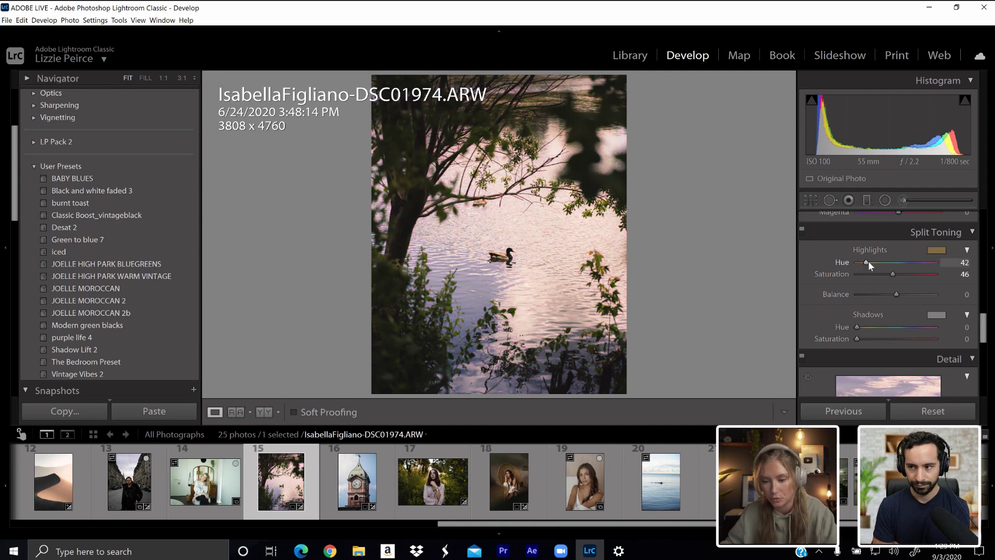
pyautogui.click(872, 263)
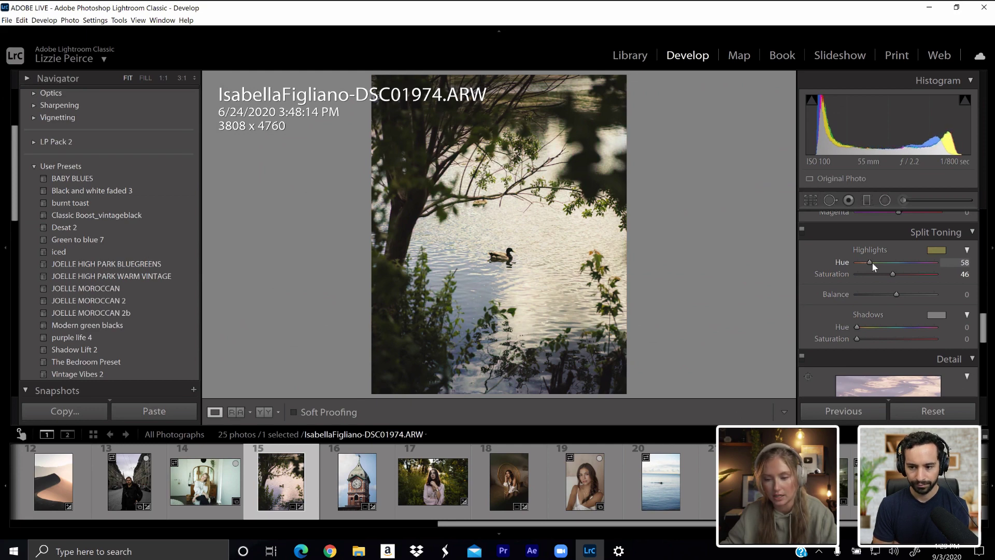
pyautogui.moveTo(872, 263); pyautogui.dragTo(870, 263)
pyautogui.click(940, 250)
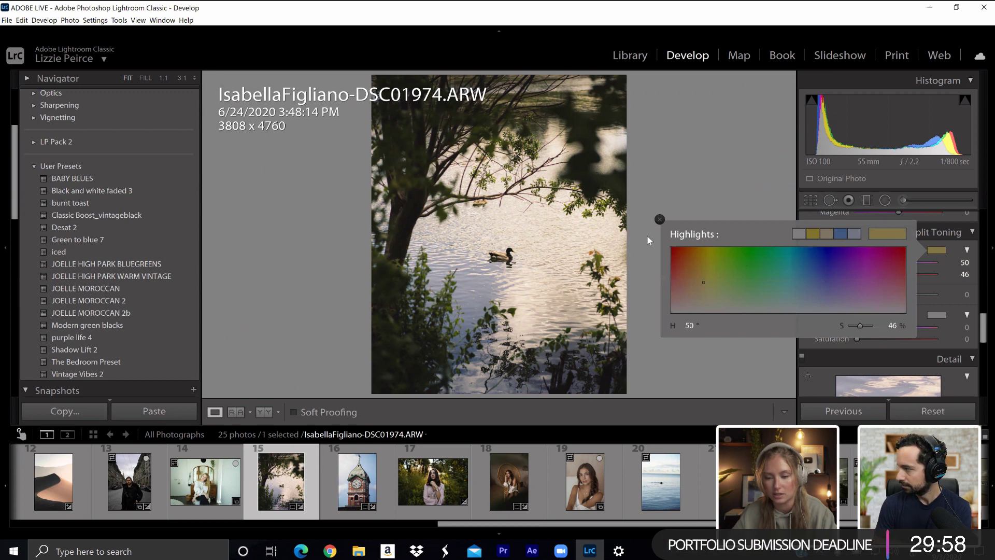
pyautogui.click(661, 219)
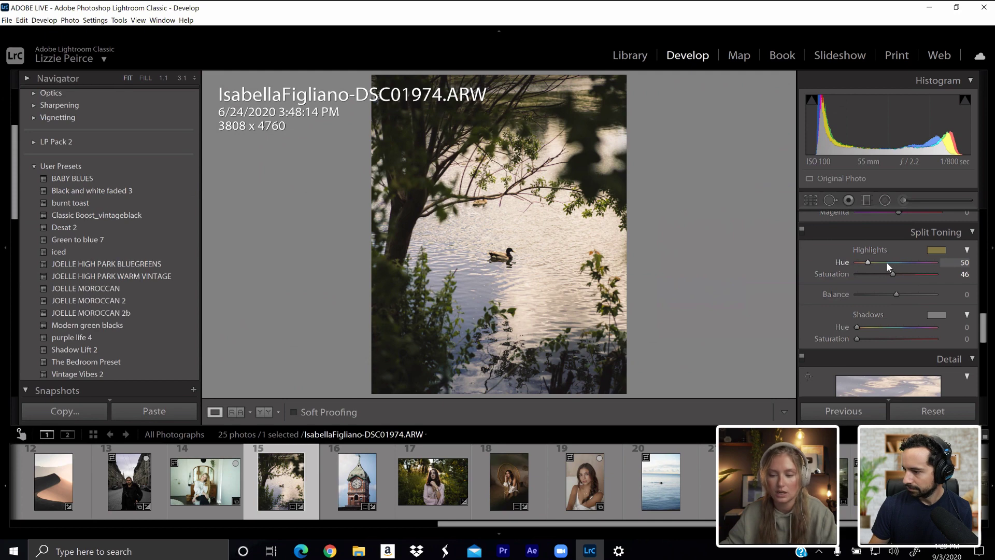
# - Try highlight split-tone hues of 138 and 216, and settle on hue 51 with saturation 0
pyautogui.moveTo(870, 262); pyautogui.dragTo(890, 260)
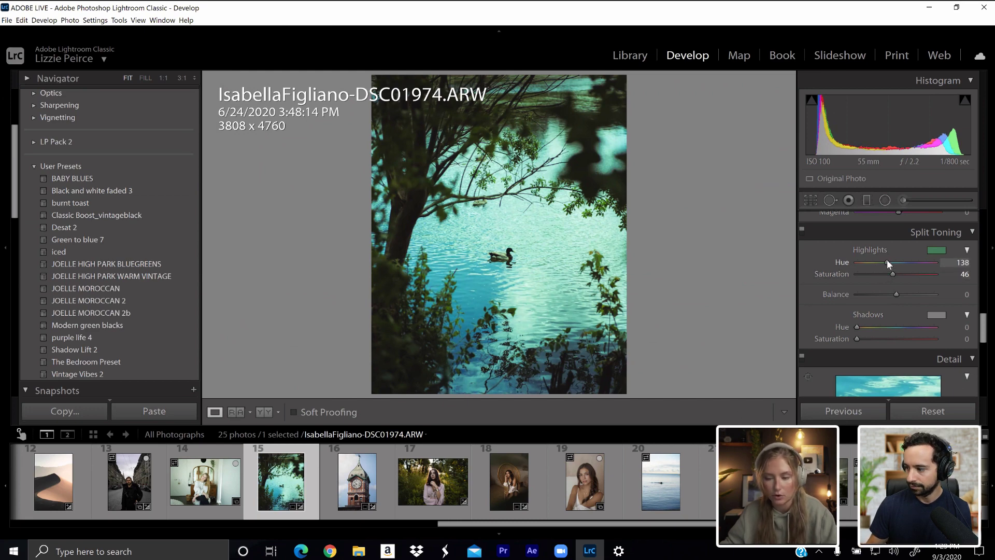
pyautogui.moveTo(887, 263); pyautogui.dragTo(904, 263)
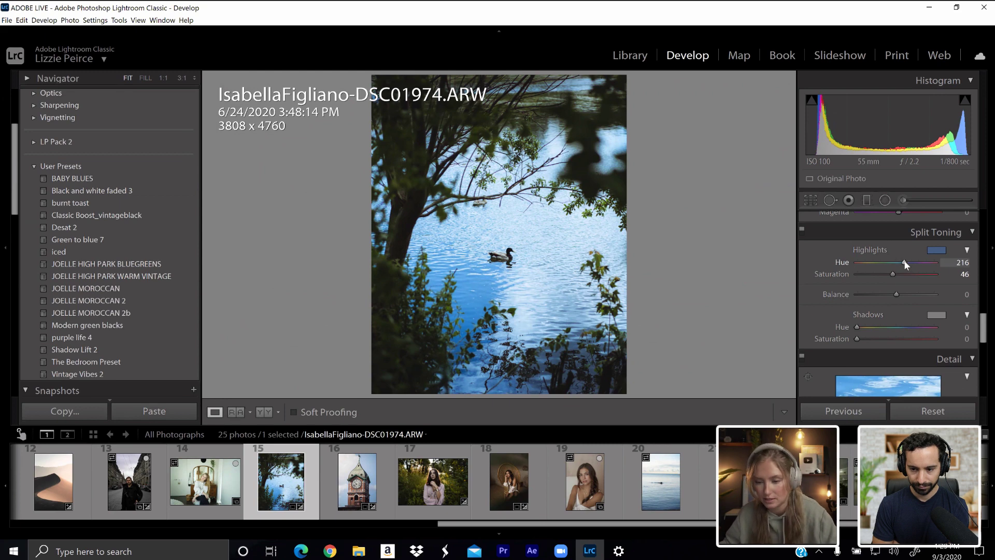
pyautogui.moveTo(902, 263); pyautogui.dragTo(797, 279)
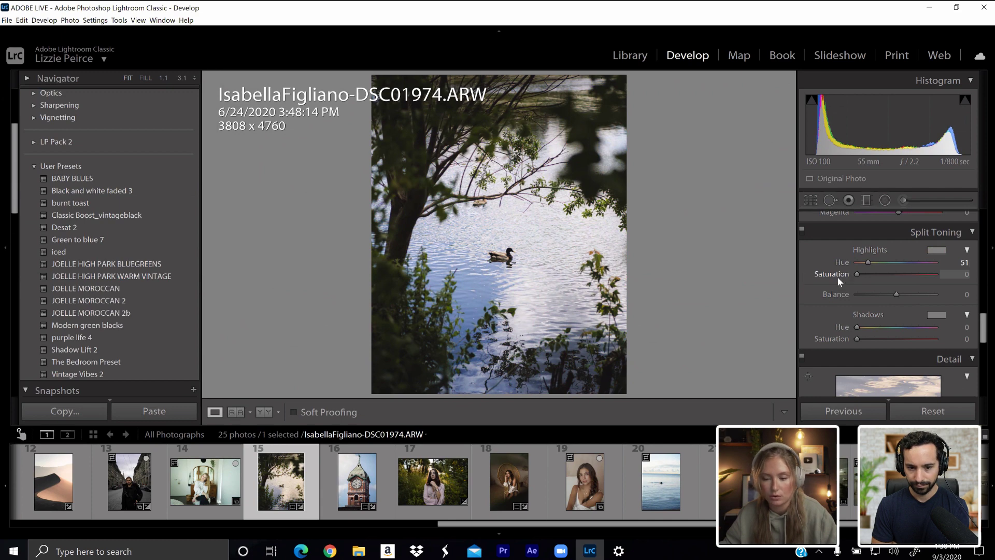
# - Set the highlight split-tone saturation to 14
pyautogui.moveTo(856, 272)
pyautogui.mouseDown()
pyautogui.moveTo(964, 277)
pyautogui.moveTo(869, 282)
pyautogui.mouseUp()
pyautogui.press('Up')
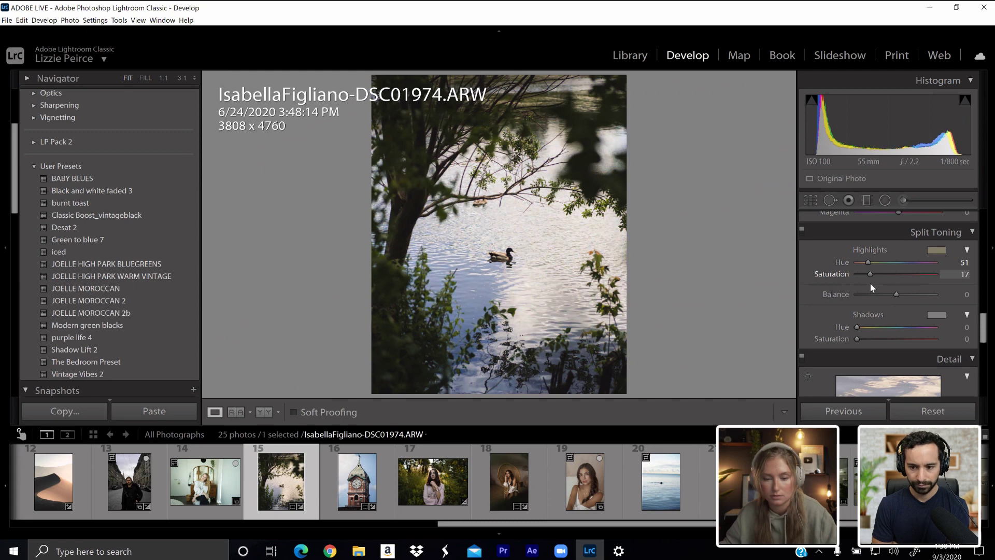
pyautogui.moveTo(870, 283); pyautogui.dragTo(860, 285)
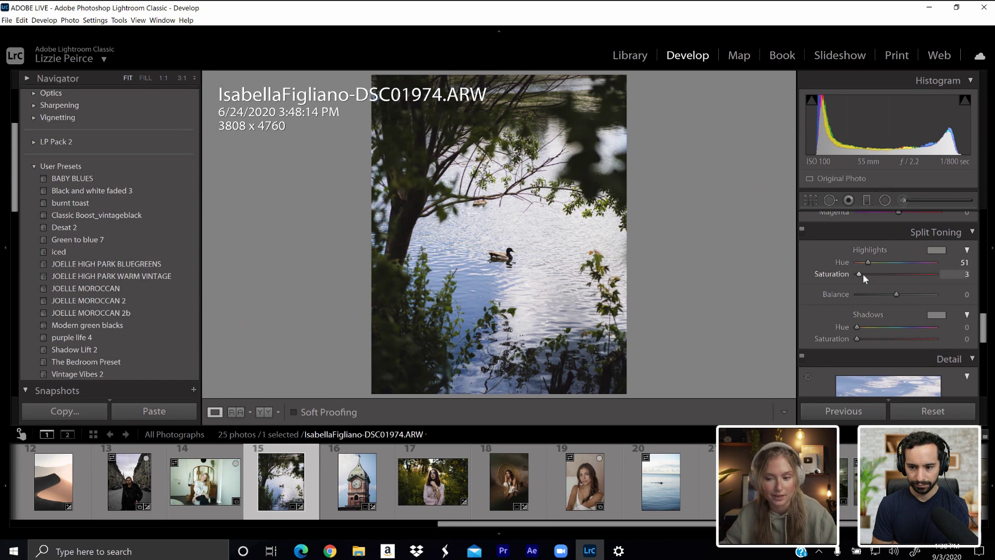
pyautogui.moveTo(859, 272); pyautogui.dragTo(866, 272)
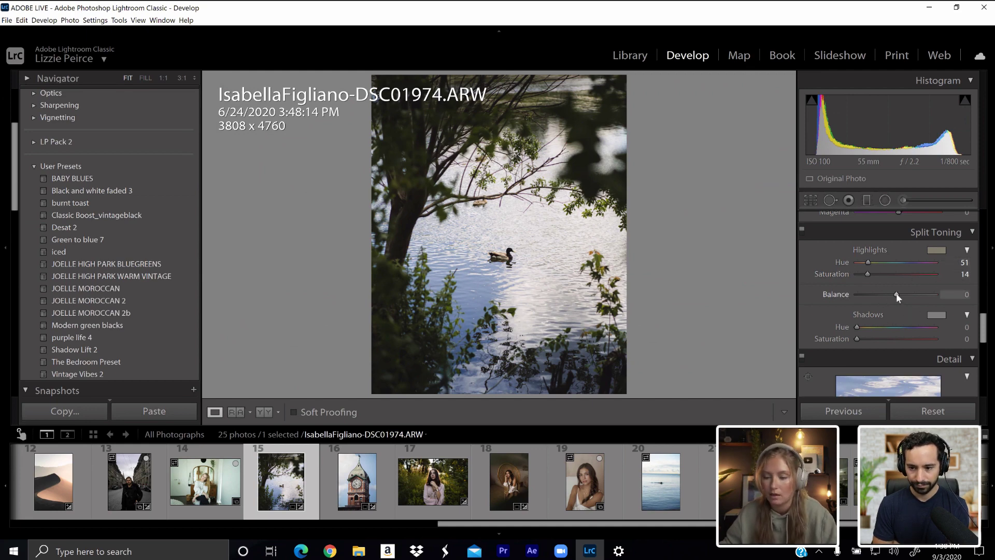
# - Try a red shadow split tone with hue 6 at saturation 100, and reduce it to hue 0 at saturation 13
pyautogui.moveTo(860, 325)
pyautogui.mouseDown()
pyautogui.moveTo(909, 325)
pyautogui.moveTo(853, 336)
pyautogui.mouseUp()
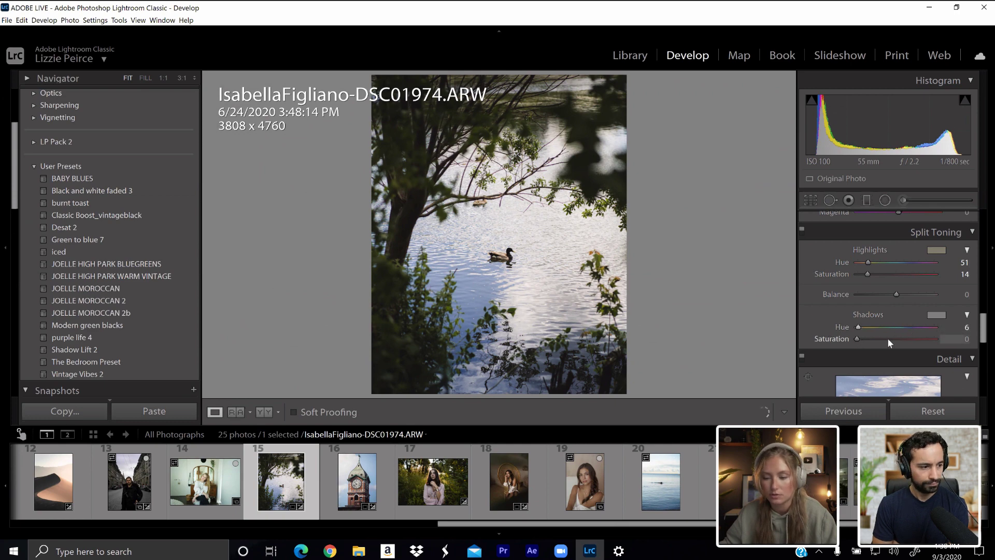
pyautogui.moveTo(924, 338); pyautogui.dragTo(944, 337)
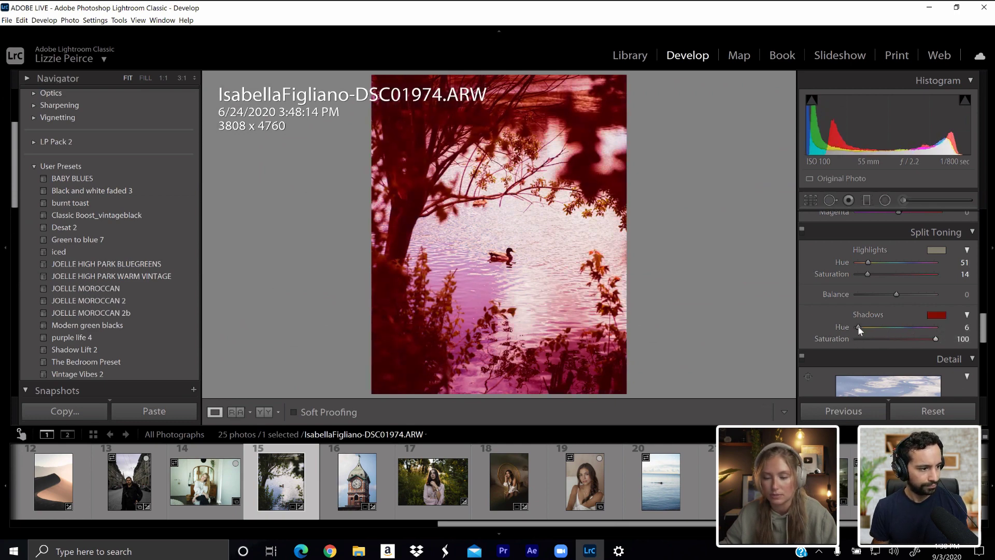
pyautogui.moveTo(857, 326)
pyautogui.mouseDown()
pyautogui.moveTo(901, 328)
pyautogui.moveTo(860, 334)
pyautogui.moveTo(869, 327)
pyautogui.mouseUp()
pyautogui.moveTo(936, 338); pyautogui.dragTo(855, 326)
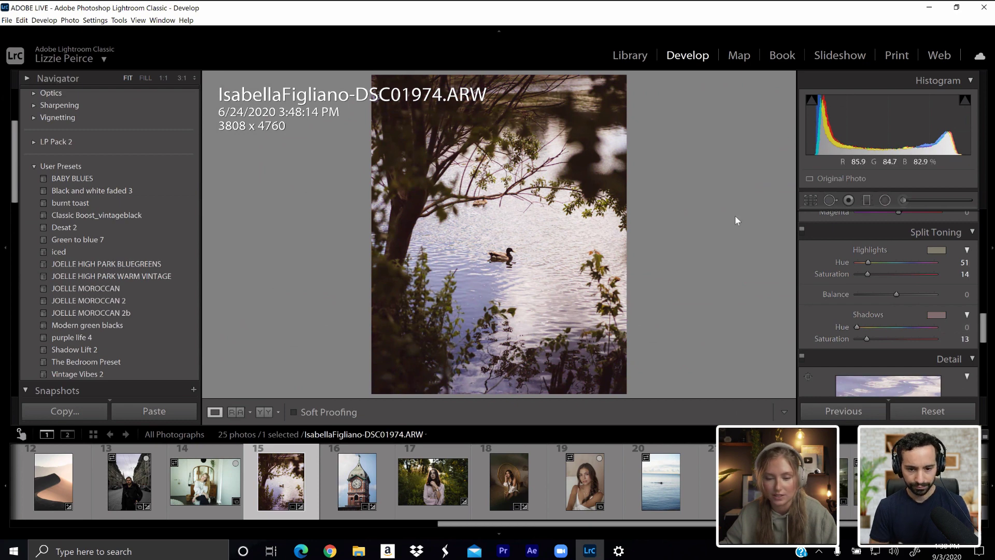
# - Tone the shadows blue with a split-tone hue of 223 and saturation of 5
pyautogui.moveTo(857, 326); pyautogui.dragTo(909, 337)
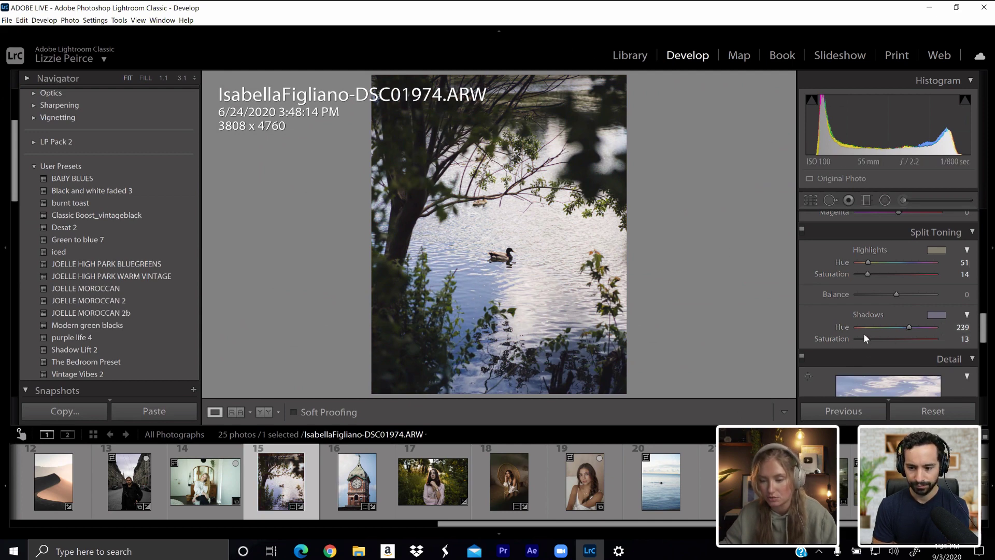
pyautogui.moveTo(906, 328); pyautogui.dragTo(904, 329)
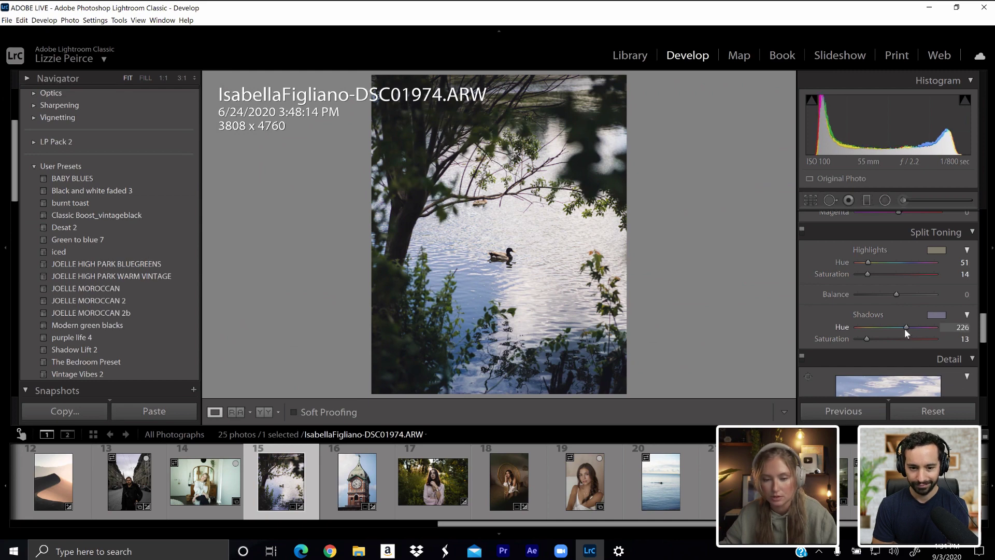
pyautogui.moveTo(904, 329); pyautogui.dragTo(846, 341)
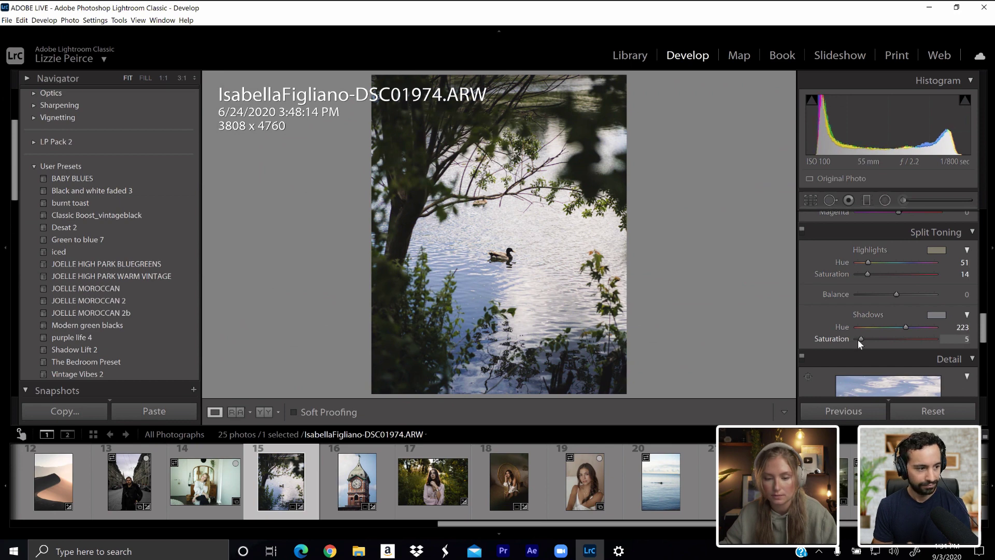
pyautogui.moveTo(858, 340)
pyautogui.mouseDown()
pyautogui.moveTo(873, 339)
pyautogui.moveTo(859, 340)
pyautogui.mouseUp()
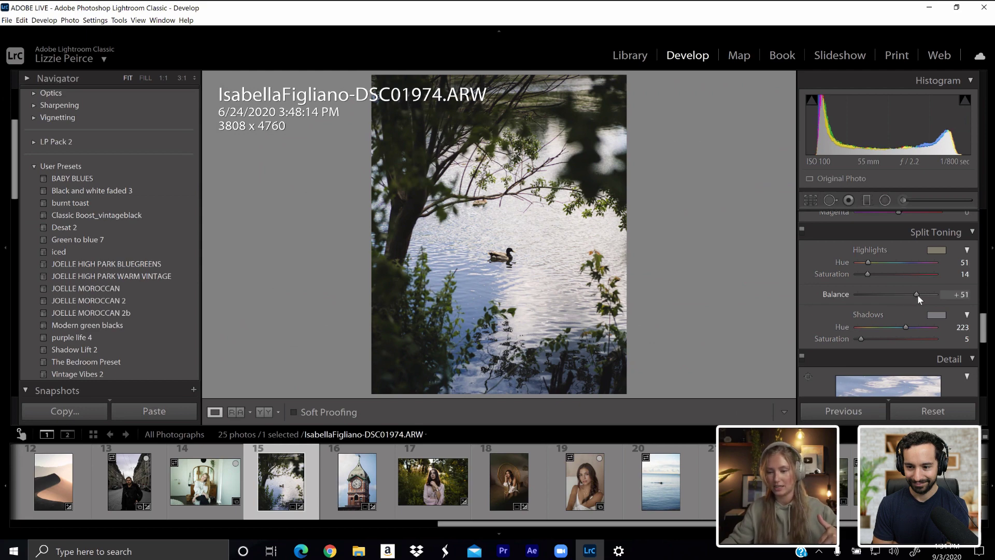
# - Compare split-tone balance extremes between -100 and +87, with the shadow saturation raised to 100
pyautogui.moveTo(917, 294); pyautogui.dragTo(927, 296)
pyautogui.moveTo(853, 306)
pyautogui.mouseDown()
pyautogui.moveTo(823, 315)
pyautogui.moveTo(953, 304)
pyautogui.moveTo(863, 297)
pyautogui.mouseUp()
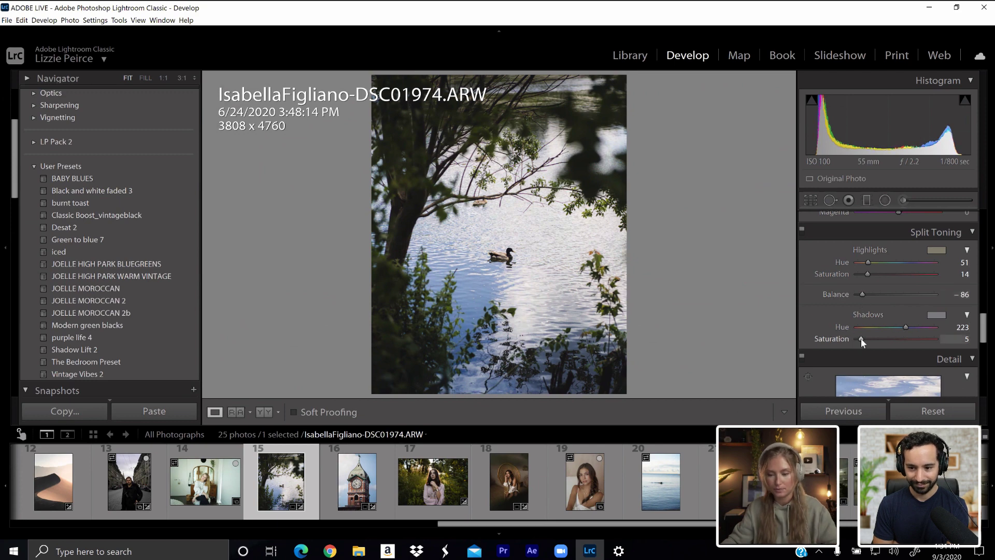
pyautogui.moveTo(860, 338); pyautogui.dragTo(941, 338)
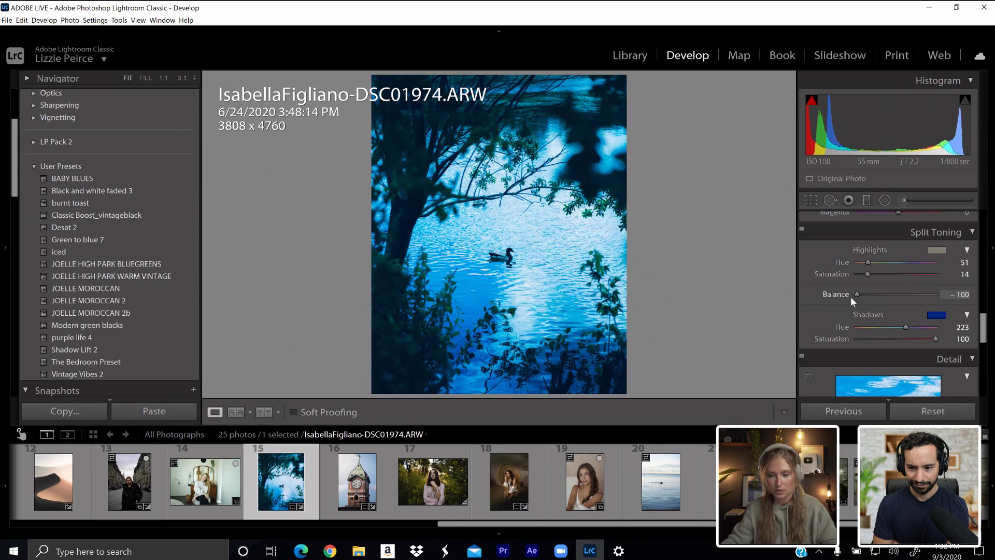
pyautogui.moveTo(851, 298); pyautogui.dragTo(931, 299)
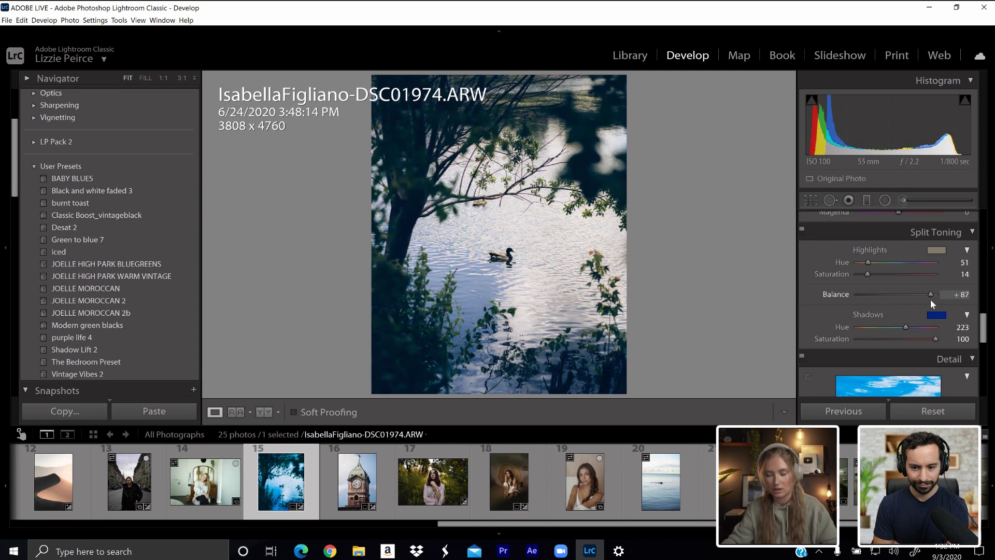
pyautogui.moveTo(931, 300); pyautogui.dragTo(857, 295)
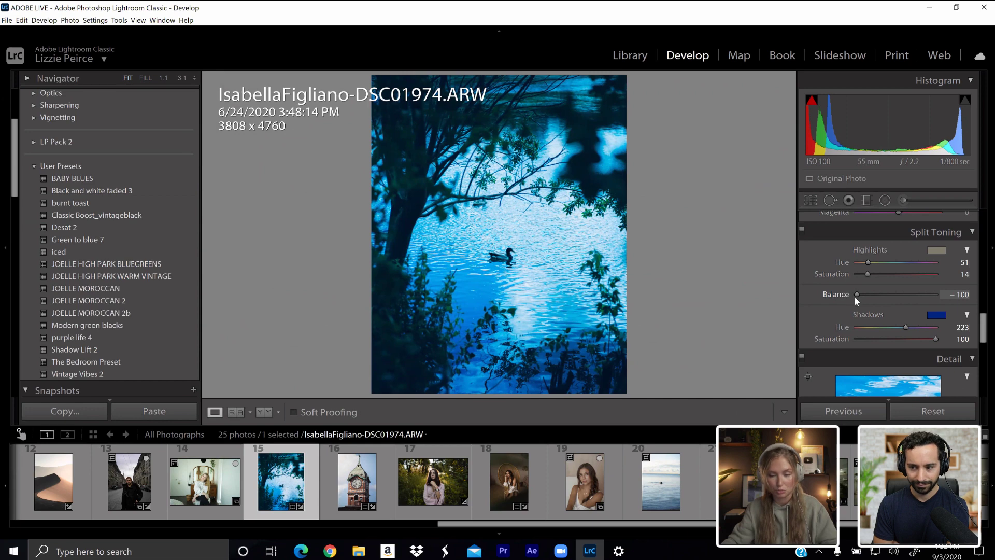
# - Refine the split toning to balance +59, shadow hue 225 with saturation 13, and highlight saturation 10
pyautogui.moveTo(855, 296); pyautogui.dragTo(895, 301)
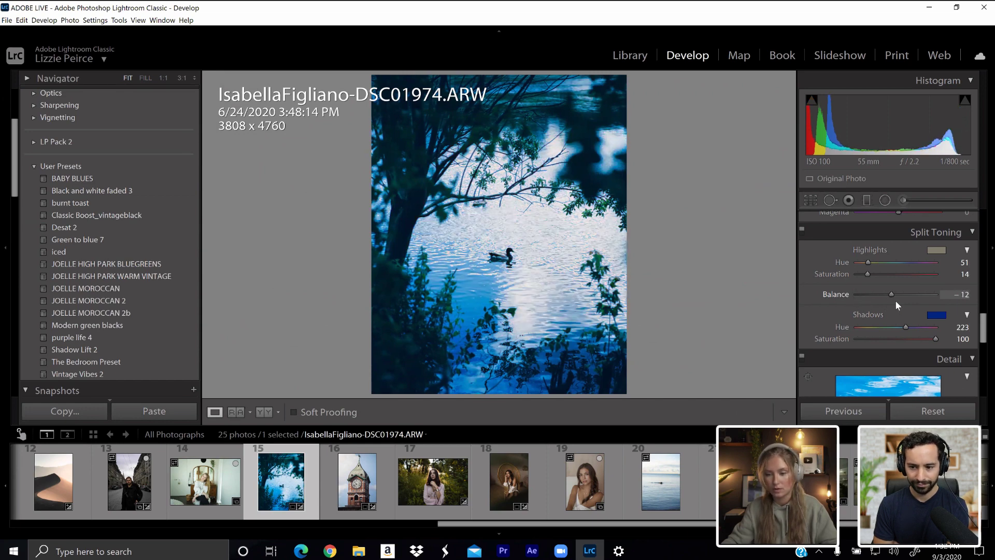
pyautogui.moveTo(935, 337); pyautogui.dragTo(840, 338)
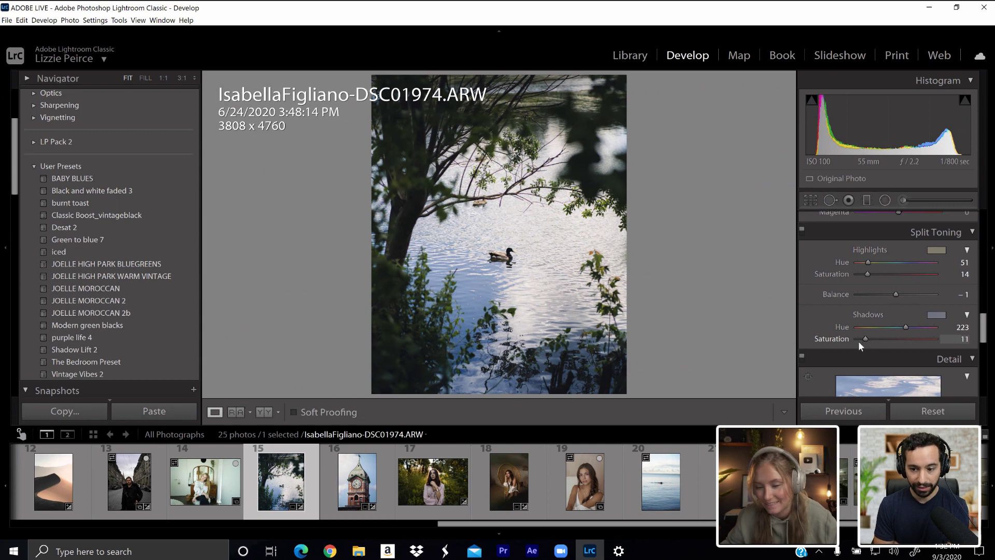
pyautogui.moveTo(862, 344); pyautogui.dragTo(860, 344)
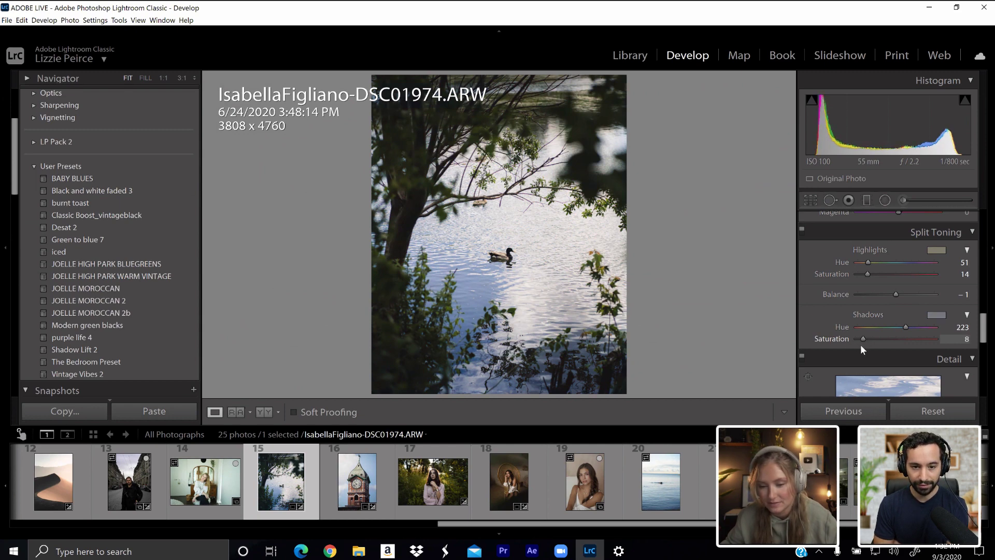
pyautogui.moveTo(904, 295); pyautogui.dragTo(916, 298)
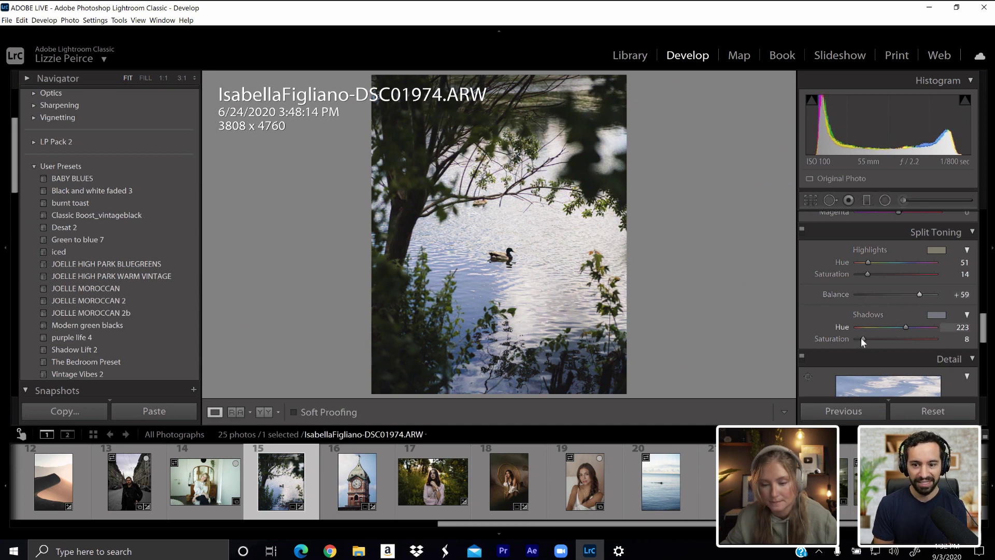
pyautogui.moveTo(862, 338); pyautogui.dragTo(870, 340)
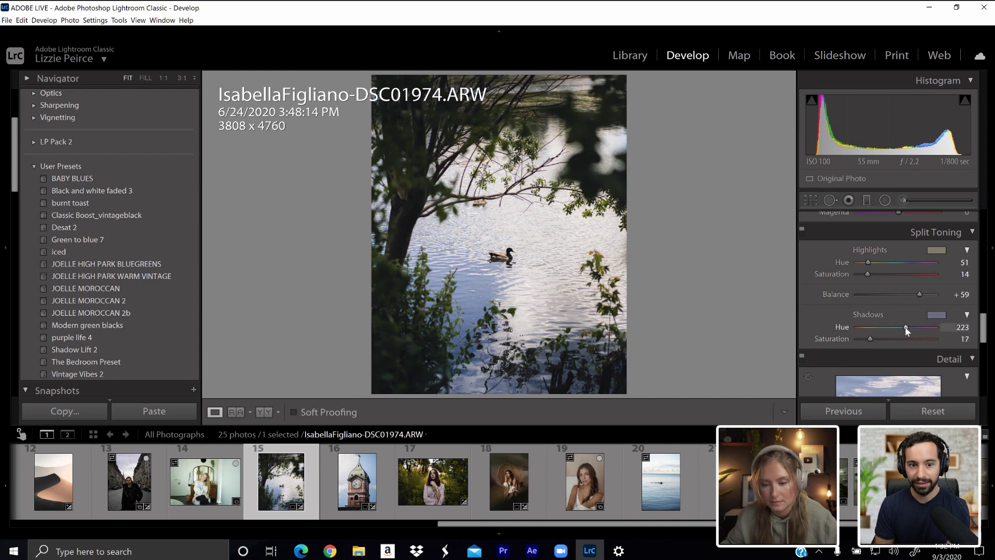
pyautogui.moveTo(906, 327); pyautogui.dragTo(906, 326)
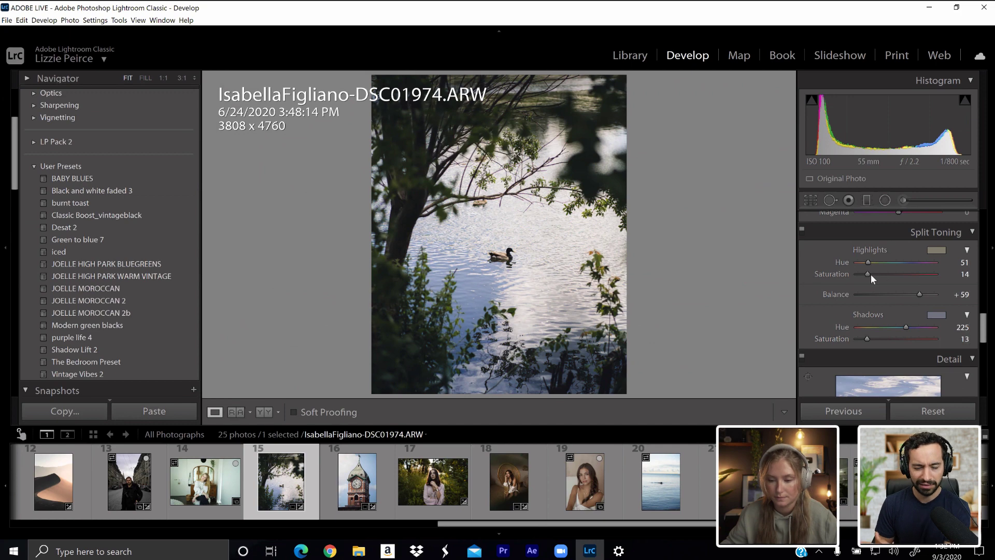
pyautogui.moveTo(869, 274); pyautogui.dragTo(867, 275)
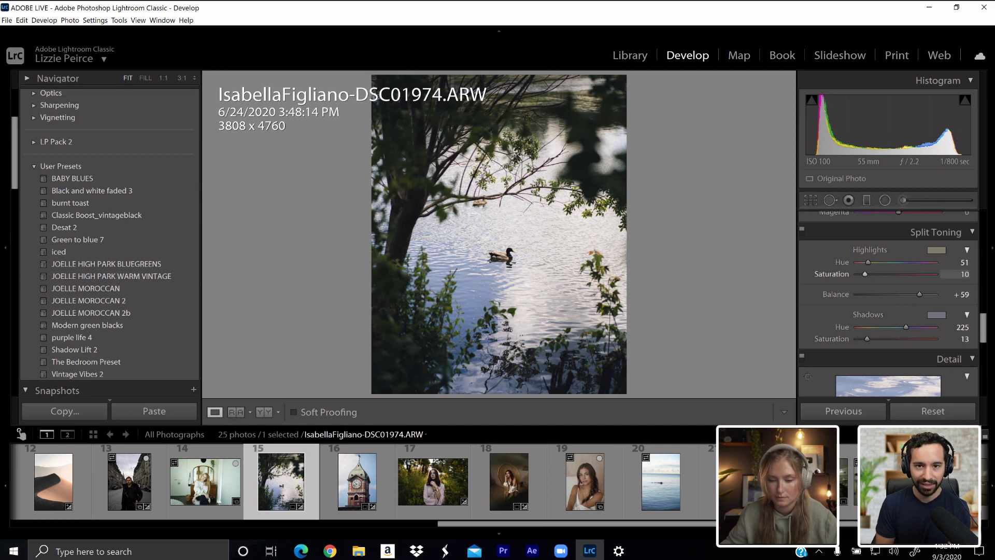
pyautogui.moveTo(984, 324); pyautogui.dragTo(984, 221)
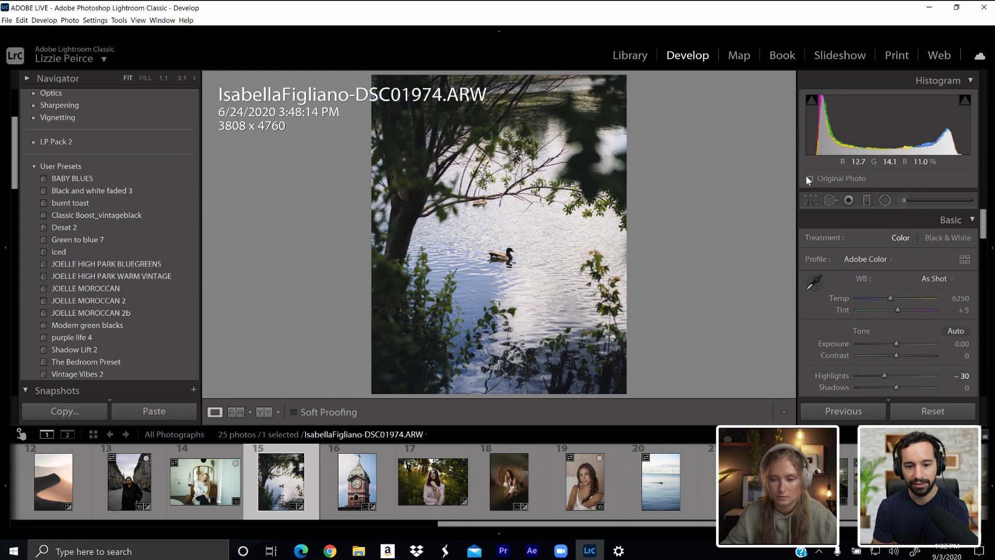
pyautogui.click(887, 201)
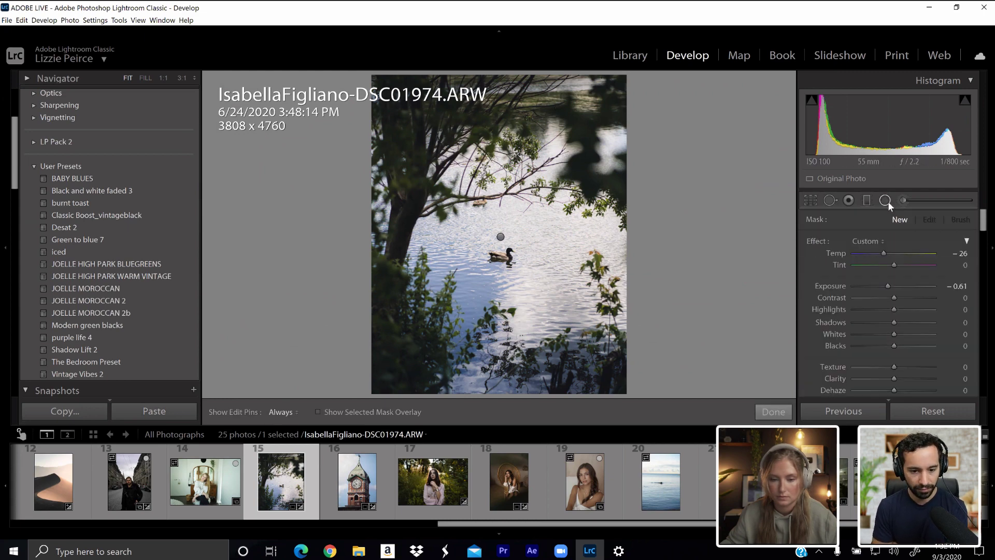
pyautogui.hotkey('shift', 'm')
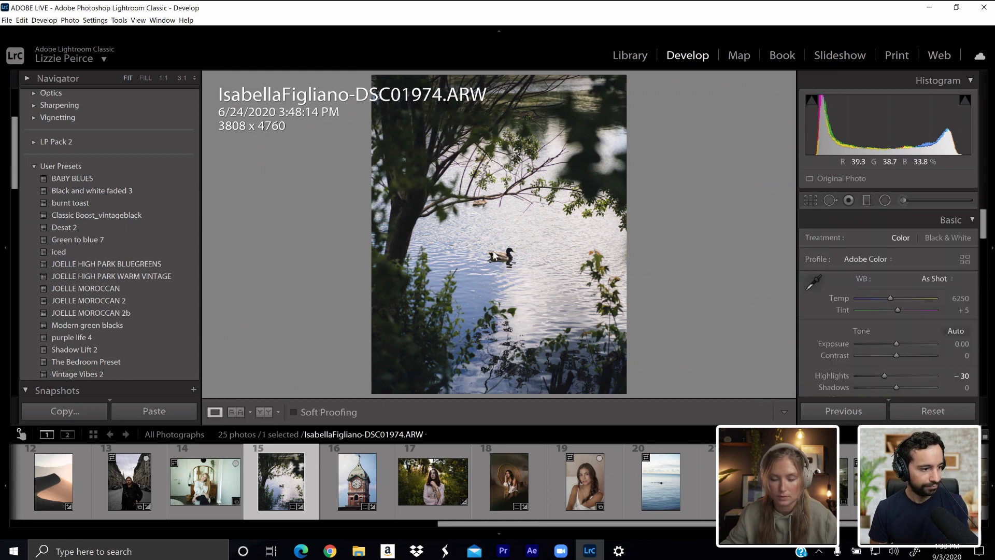
# - Brighten the duck's body with a new adjustment brush using the Exposure effect at 0.40
pyautogui.click(518, 245)
pyautogui.click(902, 199)
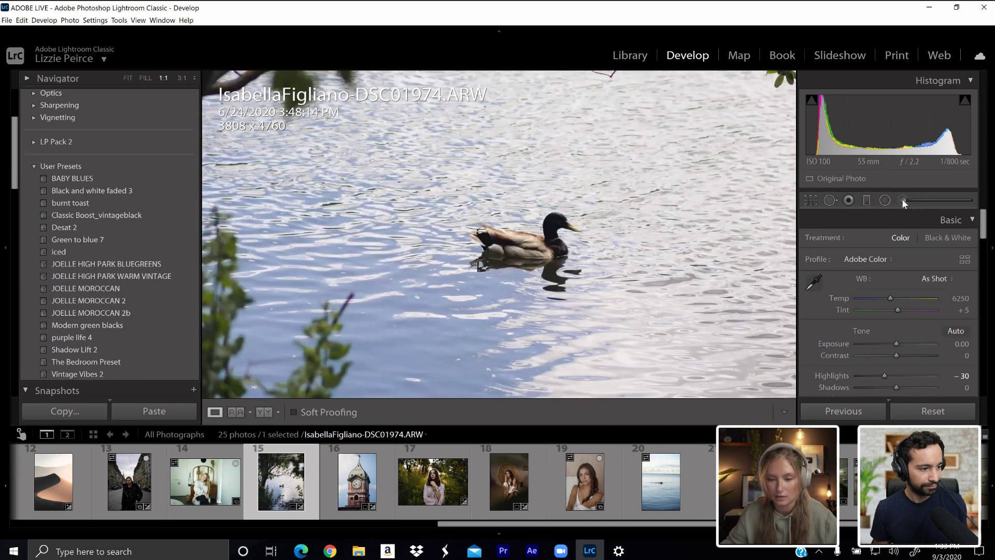
pyautogui.click(866, 241)
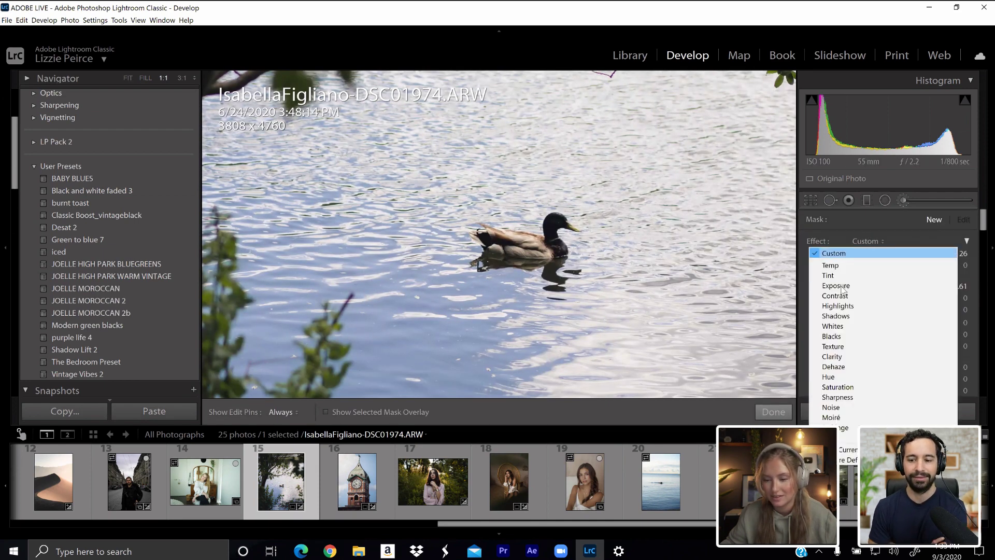
pyautogui.click(830, 285)
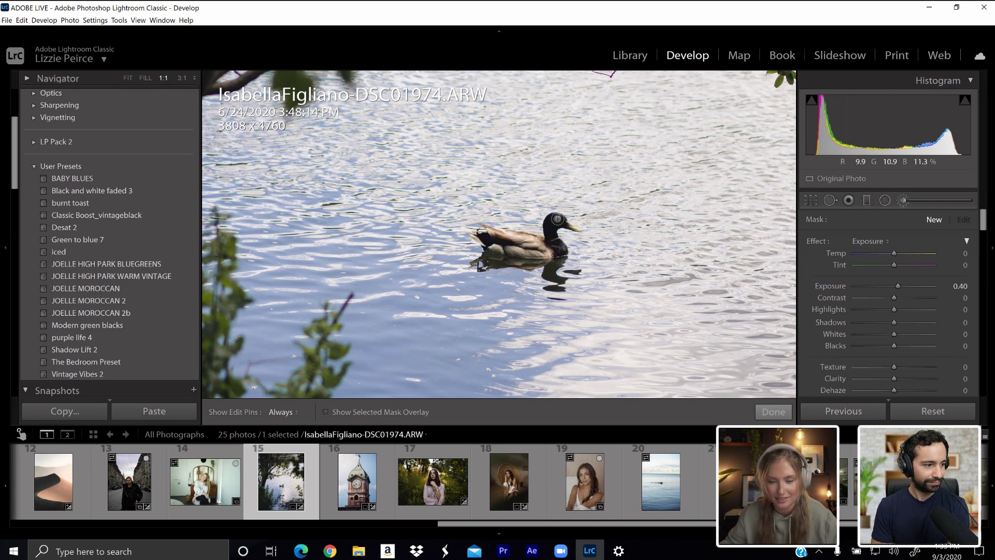
pyautogui.press('h')
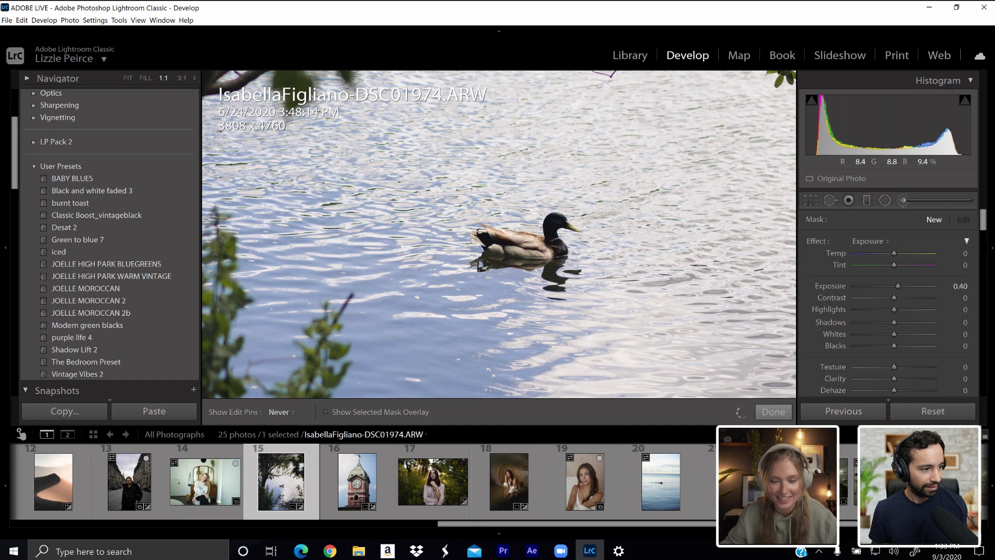
pyautogui.moveTo(561, 242); pyautogui.dragTo(559, 234)
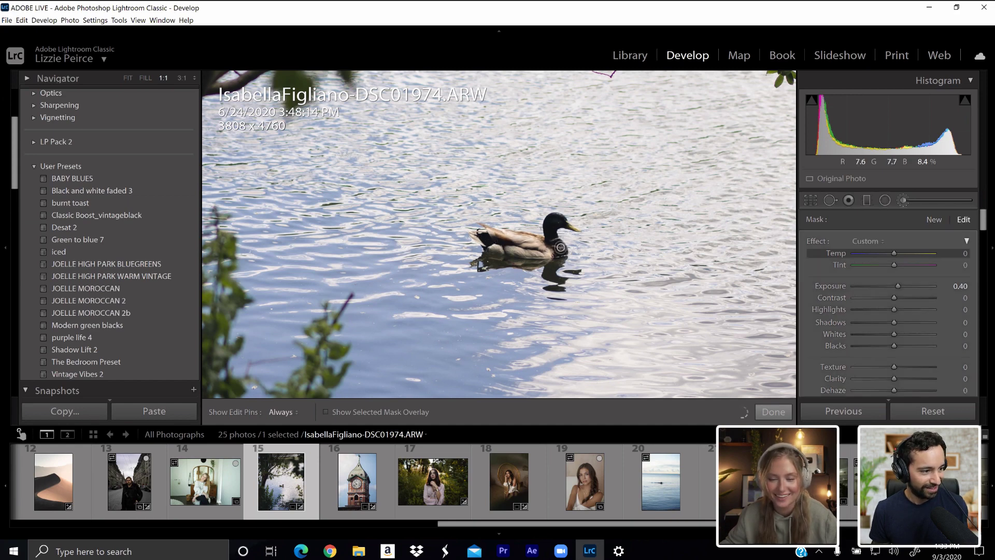
pyautogui.press('h')
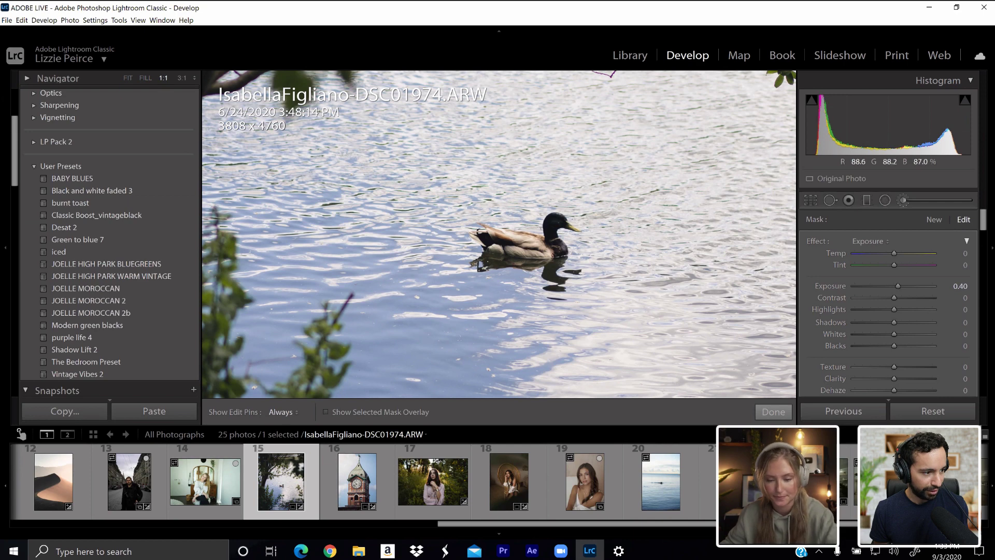
# - Show the selected mask overlay and extend the brush mask over the duck's head
pyautogui.press('o')
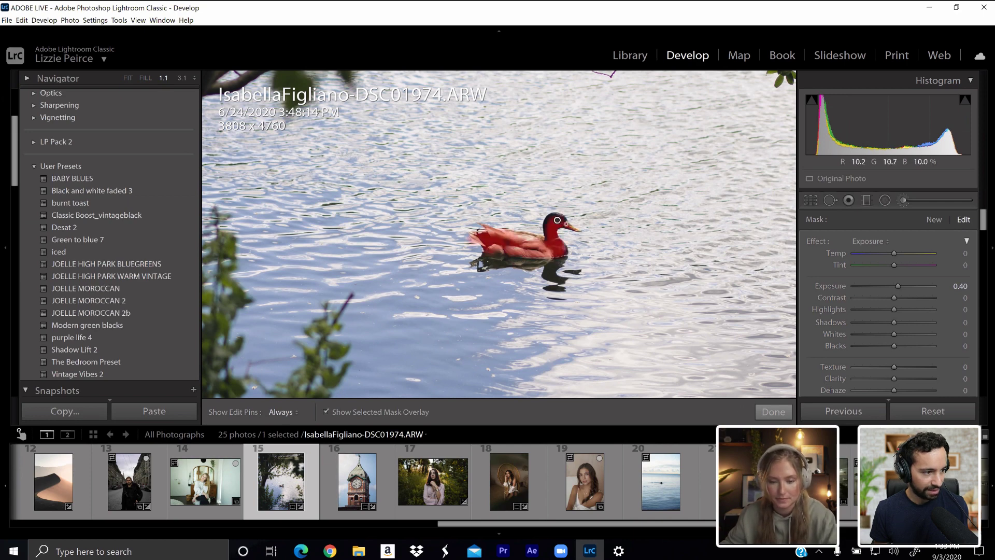
pyautogui.press('h')
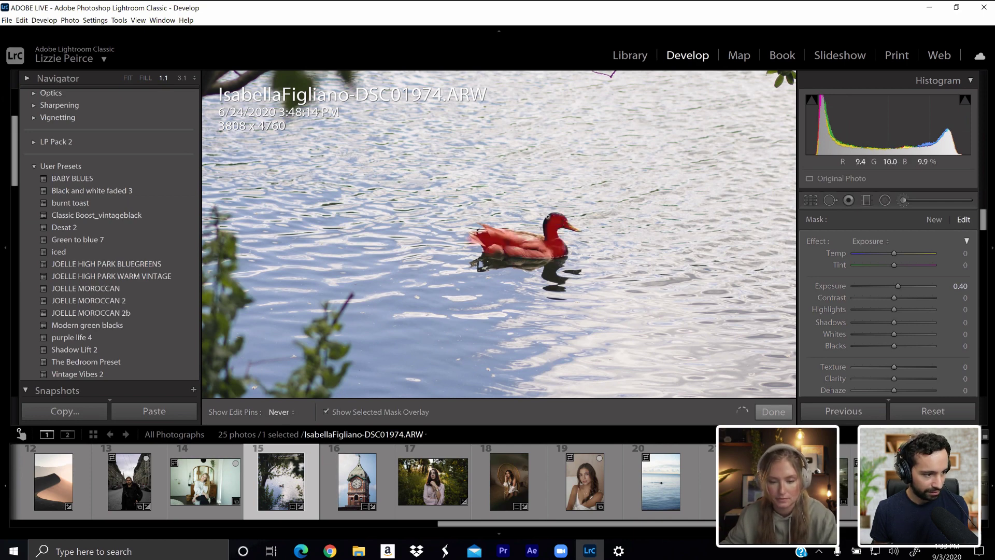
pyautogui.press('h')
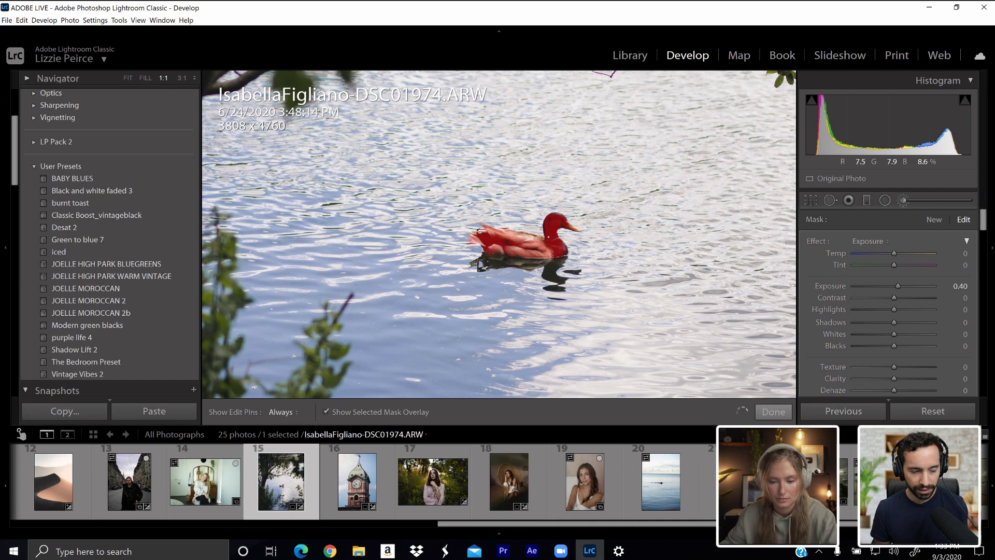
pyautogui.press('h')
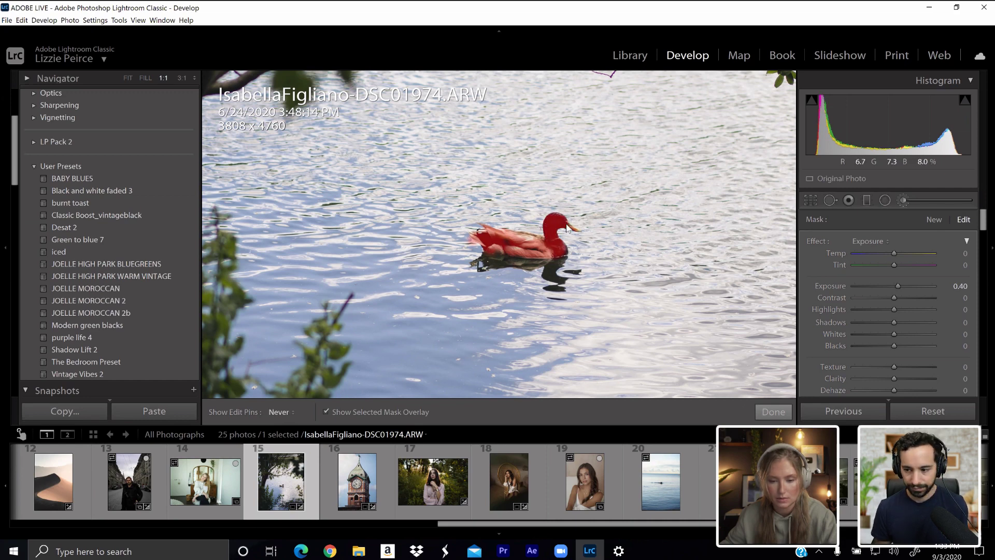
pyautogui.press('h')
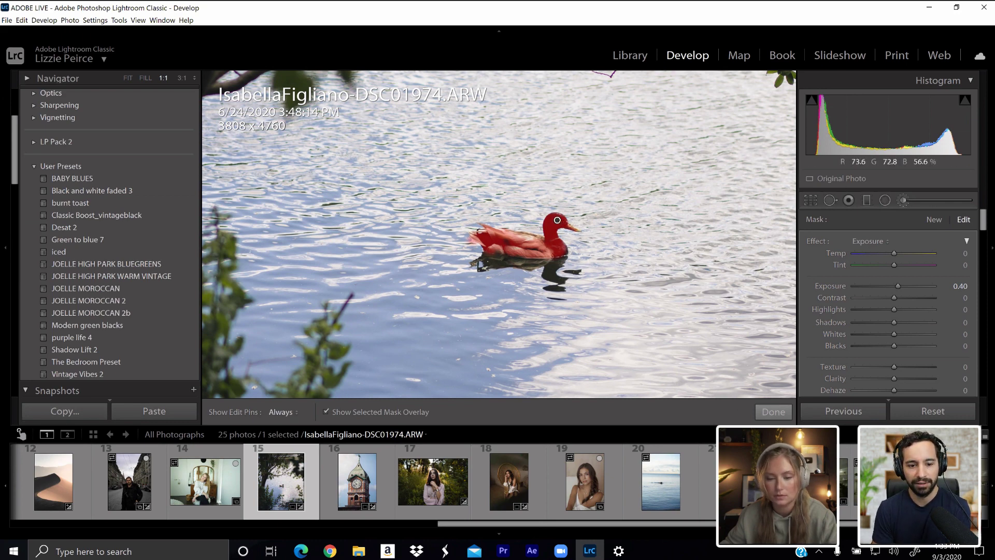
# - Check the aspect ratio choices of the Crop & Straighten tool, keep 4 x 5 / 8 x 10, and close the crop
pyautogui.press('h')
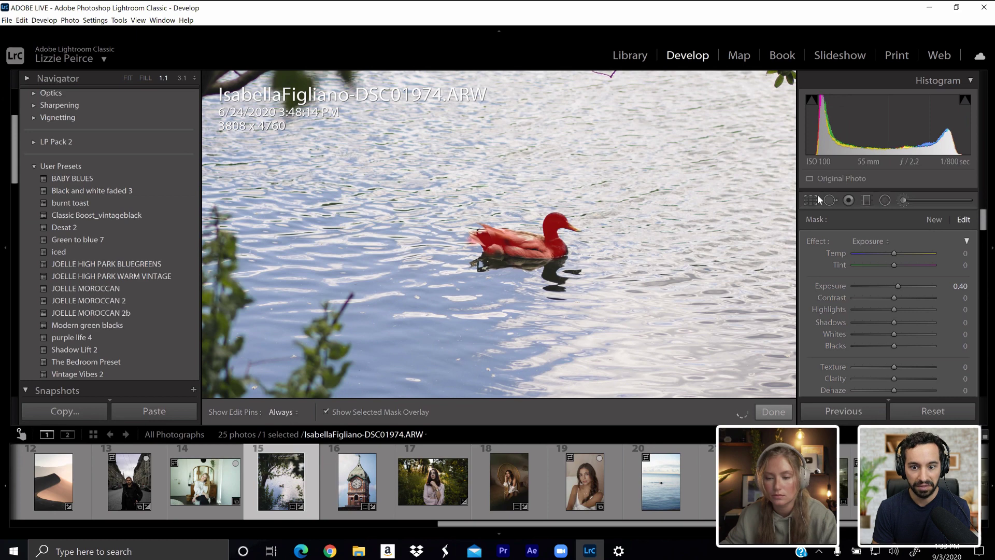
pyautogui.click(813, 198)
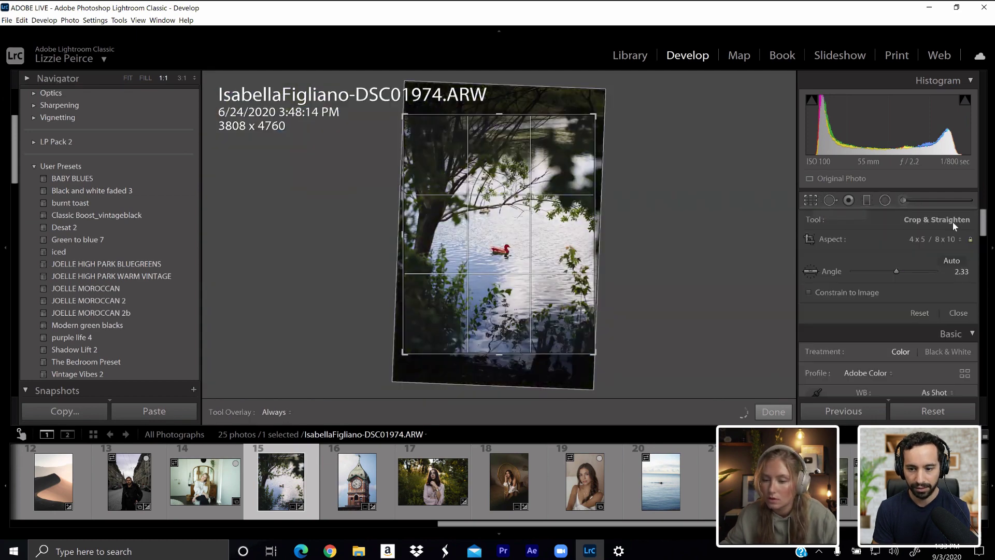
pyautogui.click(951, 241)
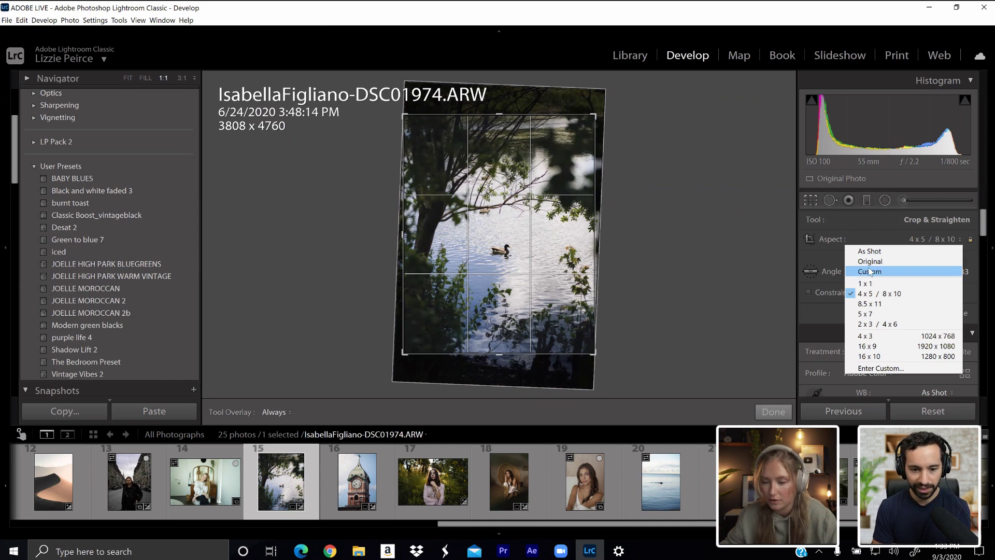
pyautogui.click(882, 232)
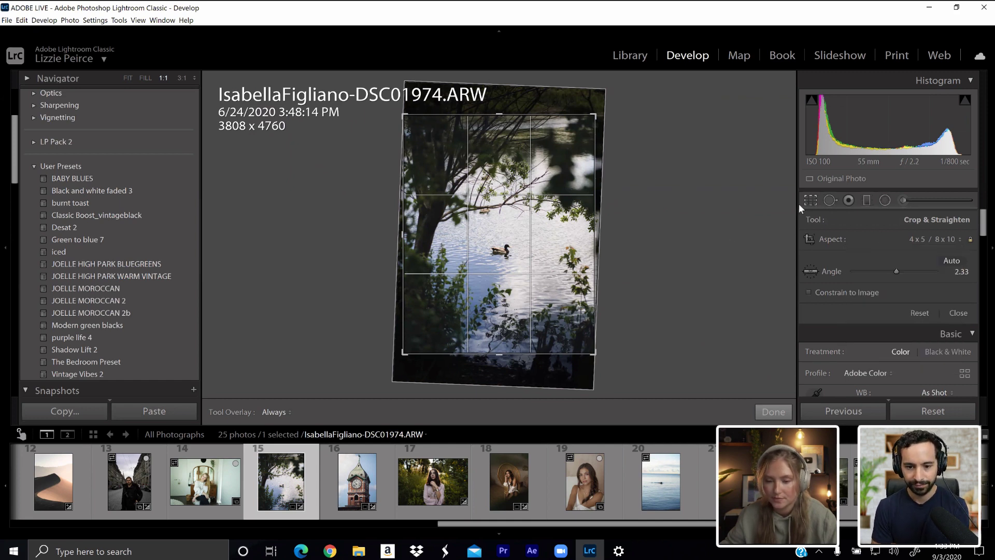
pyautogui.press('Return')
pyautogui.click(532, 243)
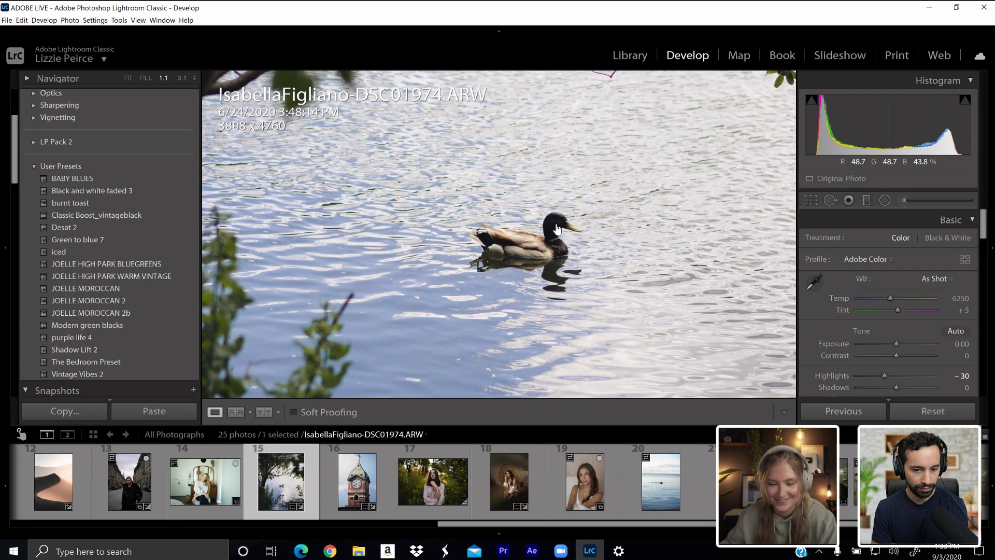
# - Reopen the adjustment brush, toggle the duck's edit pin off and on, and hide the selected mask overlay
pyautogui.press('k')
pyautogui.press('o')
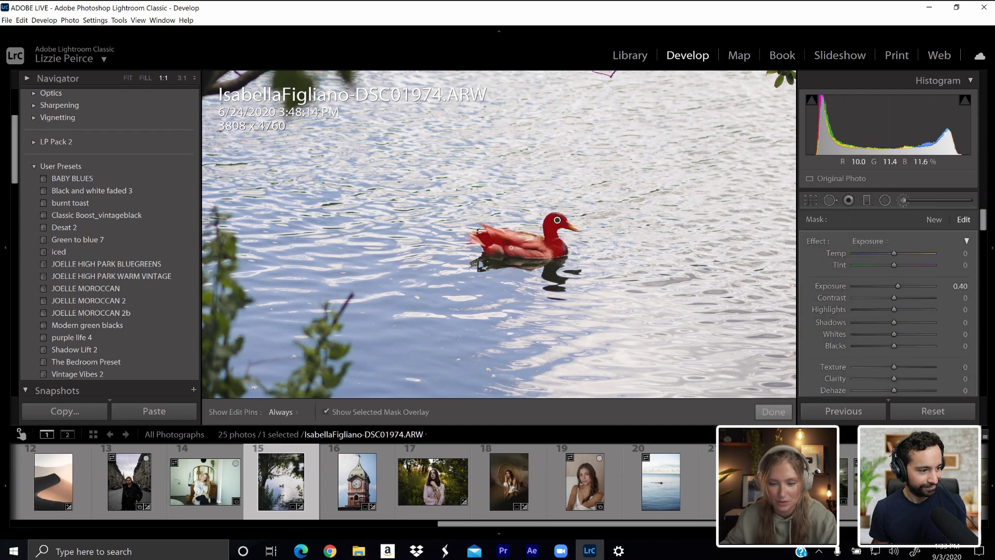
pyautogui.press('h')
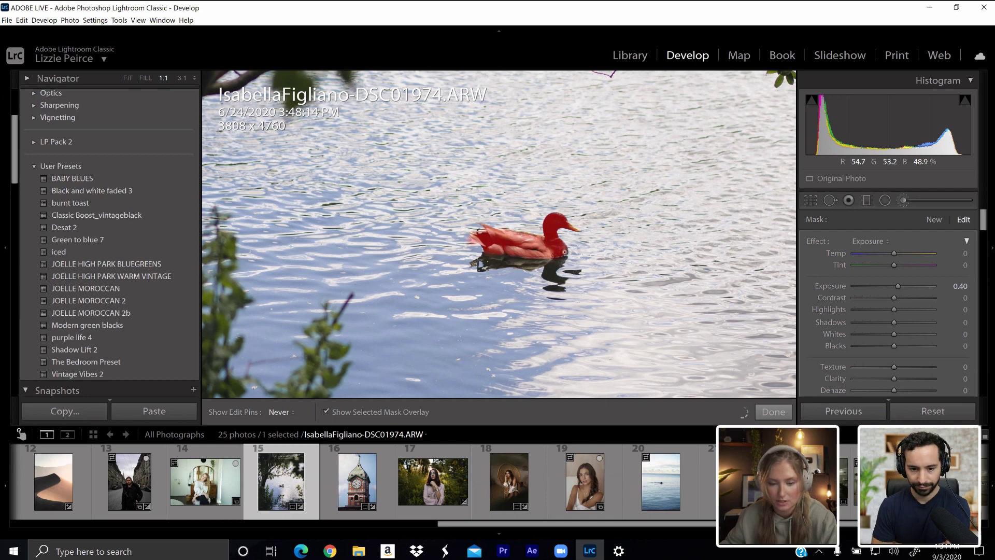
pyautogui.press('h')
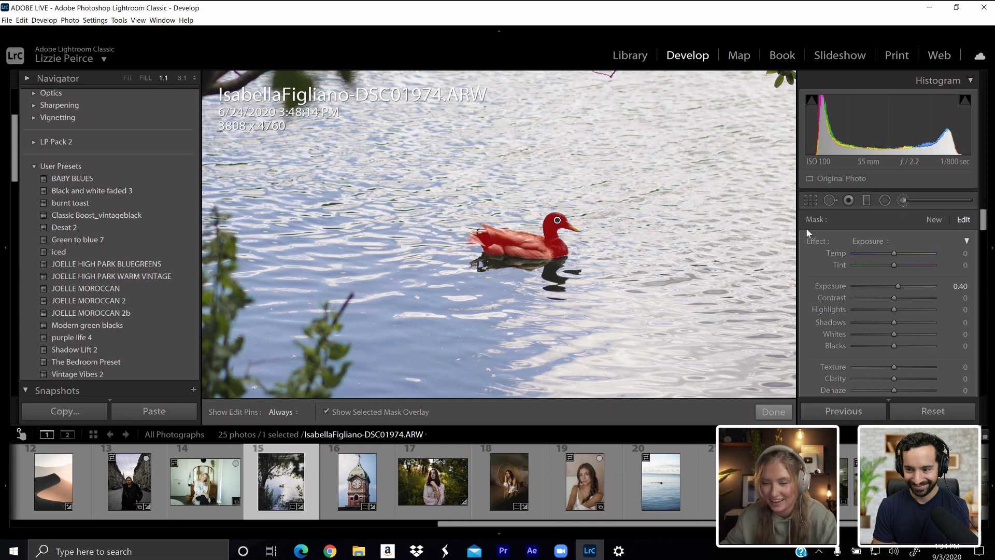
pyautogui.press('o')
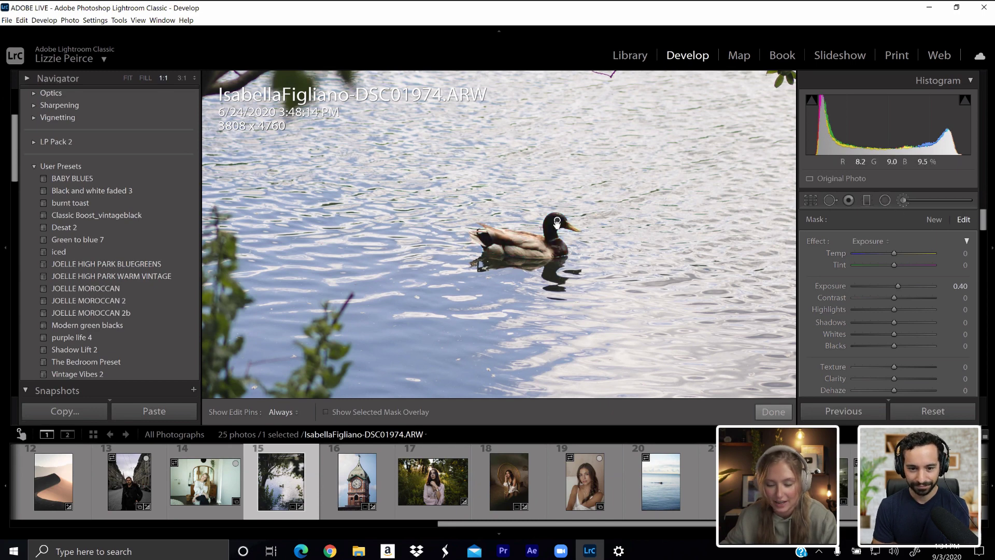
pyautogui.moveTo(557, 222)
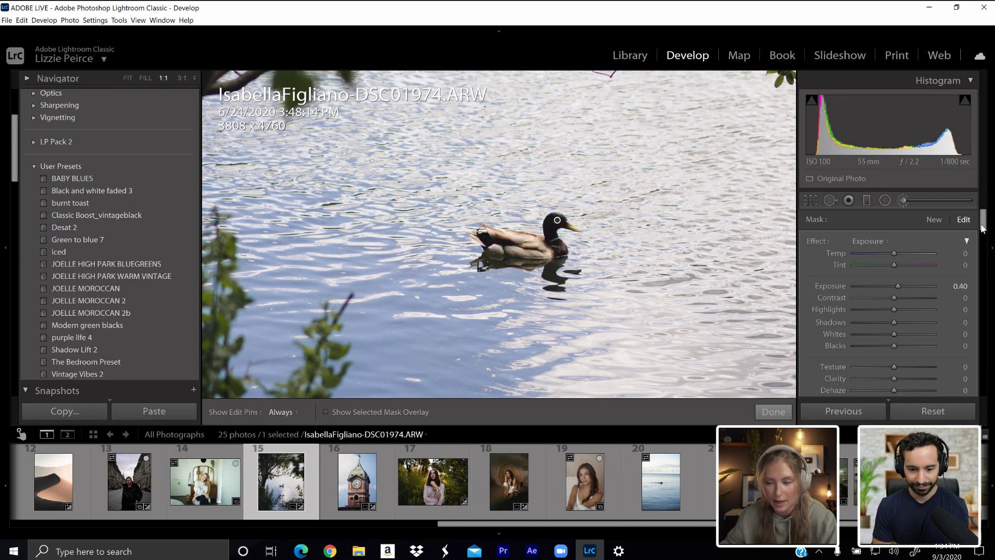
# - Look through the duck brush's available adjustments, from exposure and presence to hue, sharpness, color and brush size
pyautogui.scroll(-3, 984, 230)
pyautogui.scroll(1, 983, 231)
pyautogui.scroll(-2, 984, 231)
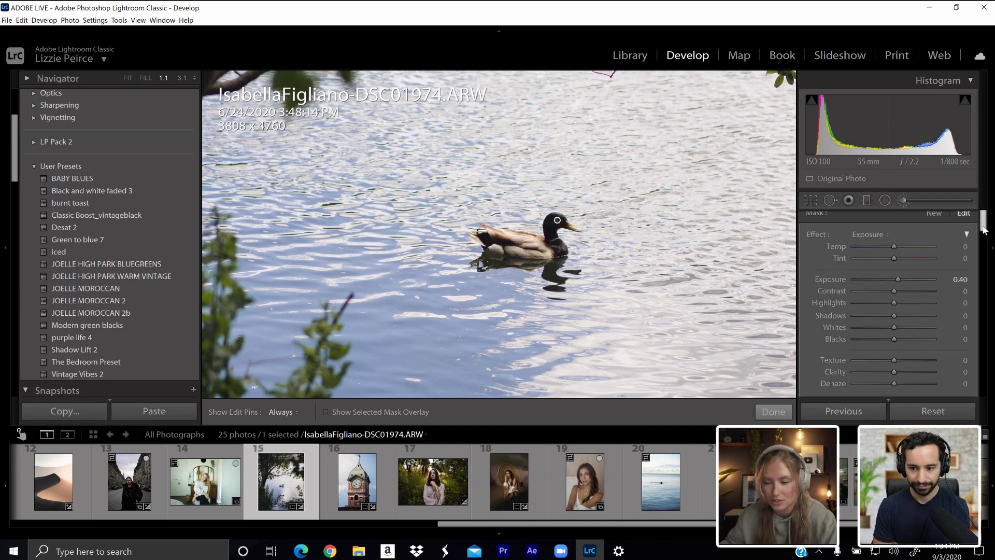
pyautogui.scroll(-1, 988, 243)
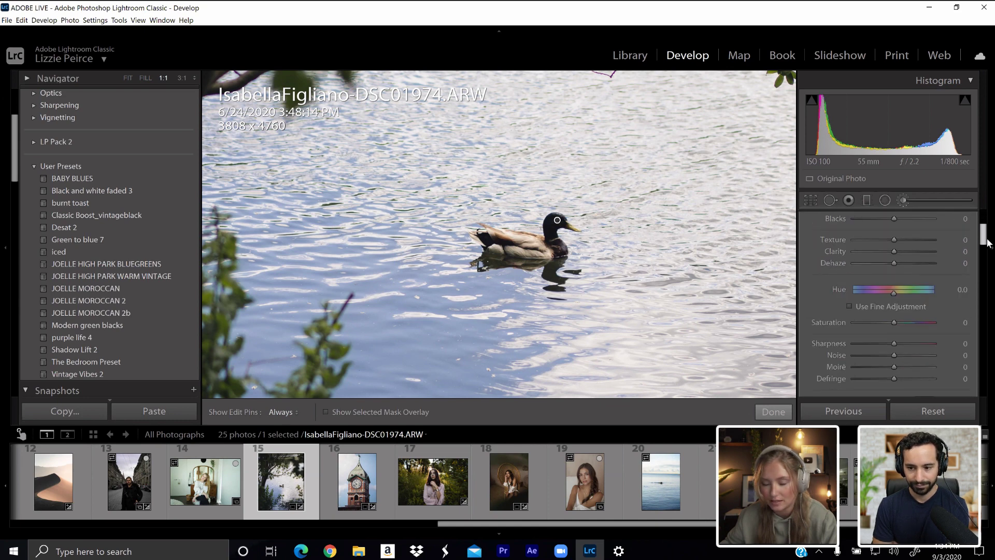
pyautogui.scroll(-2, 987, 244)
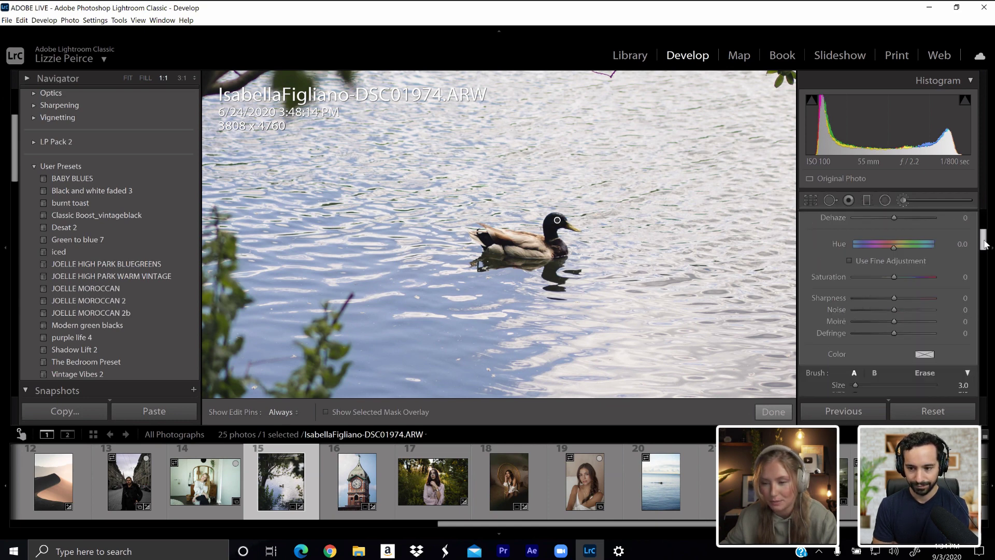
pyautogui.moveTo(985, 244); pyautogui.dragTo(986, 238)
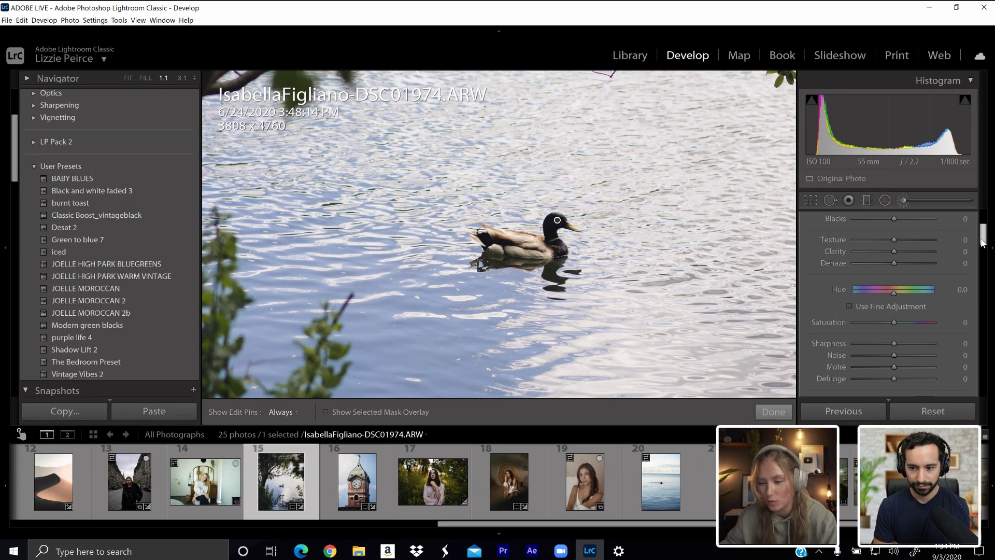
pyautogui.moveTo(982, 244); pyautogui.dragTo(978, 229)
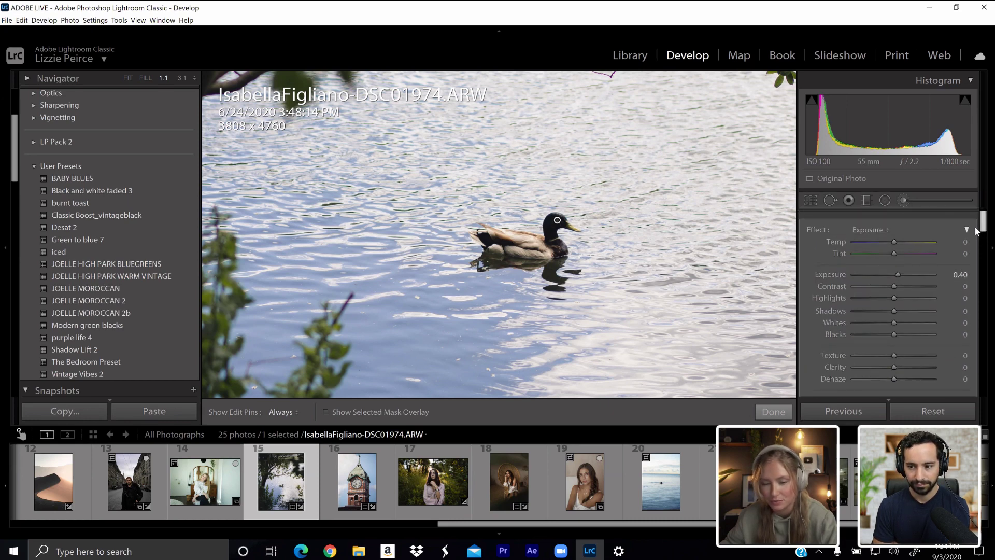
# - Try exposure 1.10 and hue 94.5 on the duck's brush mask, with Use Fine Adjustment turned on
pyautogui.moveTo(898, 274); pyautogui.dragTo(906, 275)
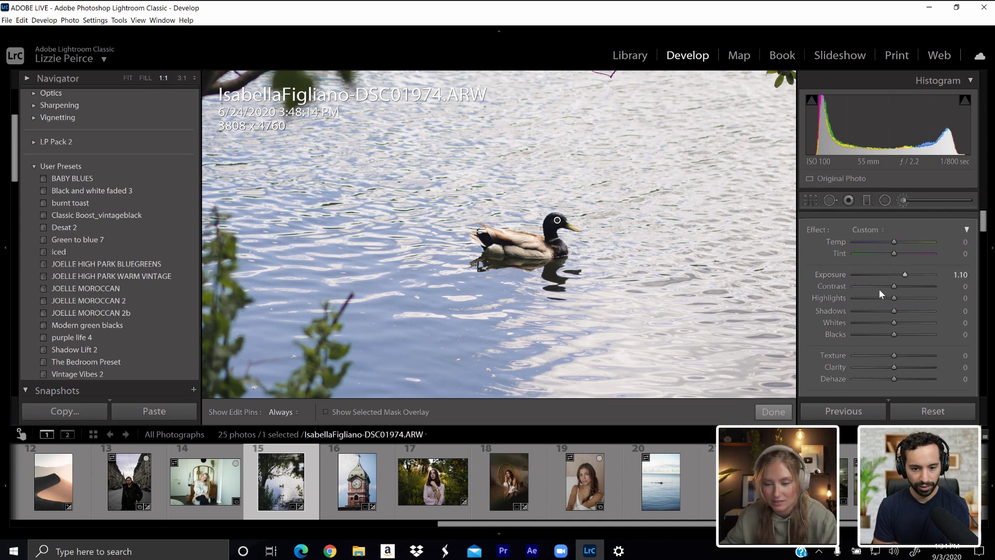
pyautogui.moveTo(983, 220); pyautogui.dragTo(984, 235)
pyautogui.moveTo(894, 304)
pyautogui.mouseDown()
pyautogui.moveTo(928, 307)
pyautogui.moveTo(850, 312)
pyautogui.moveTo(910, 306)
pyautogui.moveTo(858, 309)
pyautogui.moveTo(866, 314)
pyautogui.mouseUp()
pyautogui.click(852, 316)
pyautogui.click(850, 318)
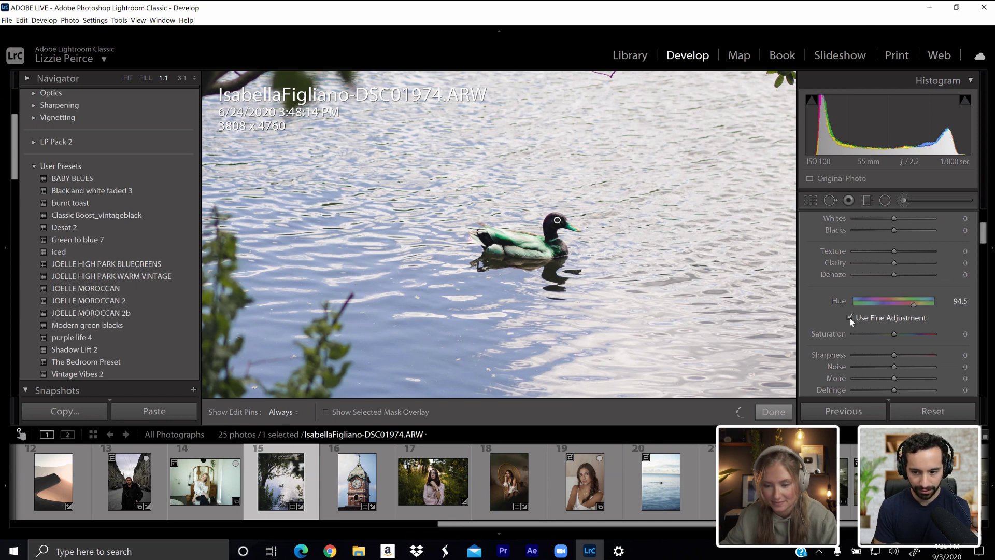
# - Undo the trial hue, fine adjustment and exposure changes on the duck's brush mask
pyautogui.hotkey('ctrl', 'z')
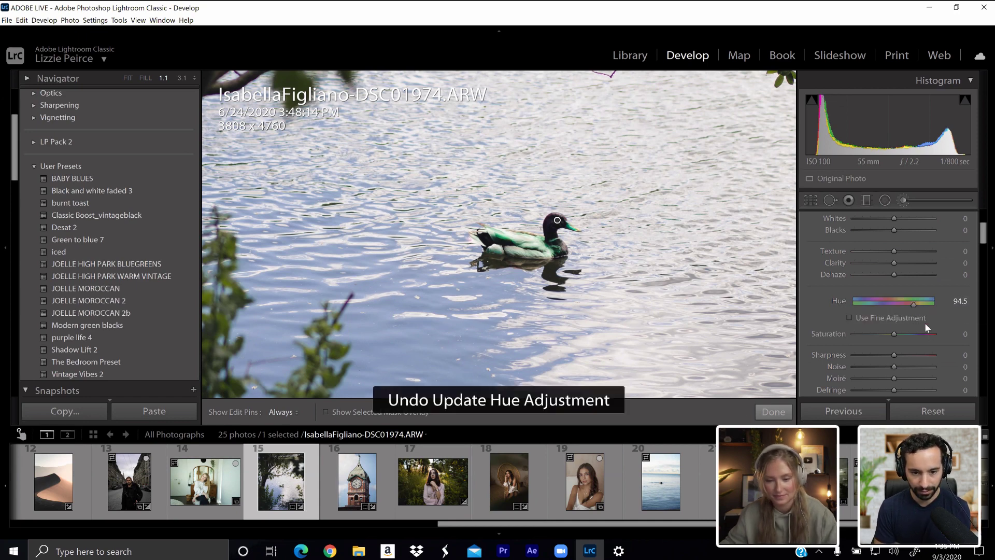
pyautogui.hotkey('ctrl', 'z')
pyautogui.hotkey('ctrl', 'z')
pyautogui.hotkey('ctrl', 'z')
pyautogui.hotkey('ctrl', 'z')
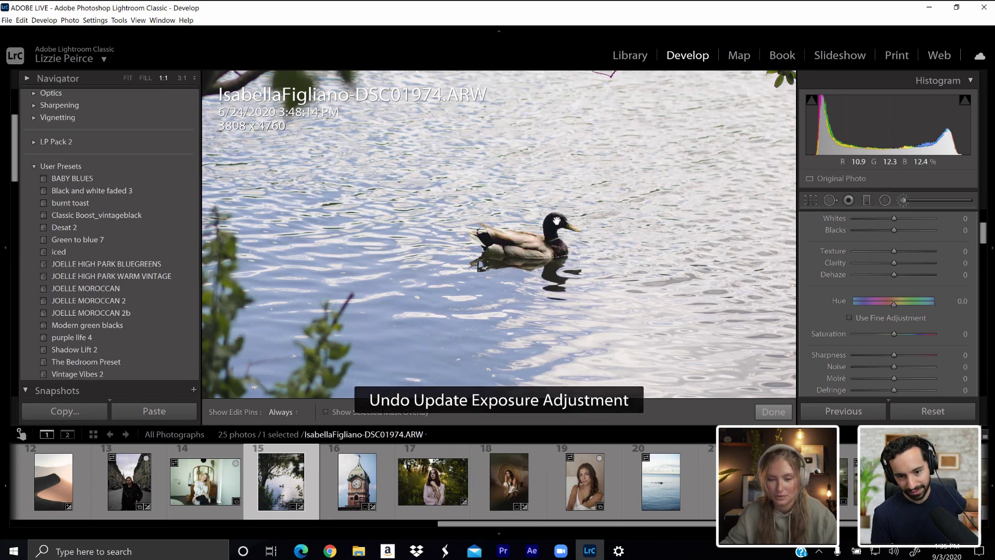
# - Set the duck's brush adjustment to Whites -17, Shadows 31 and Exposure 0.53
pyautogui.moveTo(984, 231); pyautogui.dragTo(987, 225)
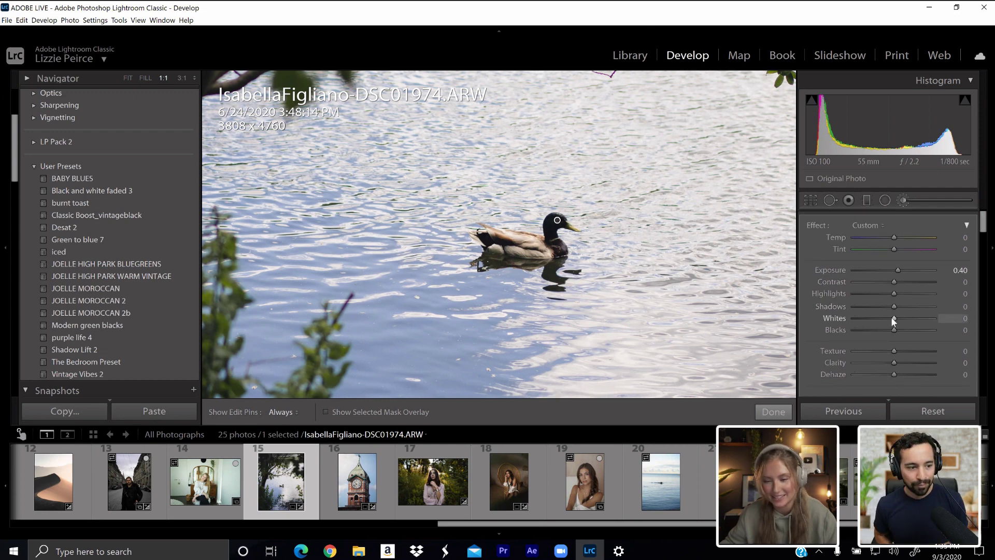
pyautogui.moveTo(892, 319); pyautogui.dragTo(886, 319)
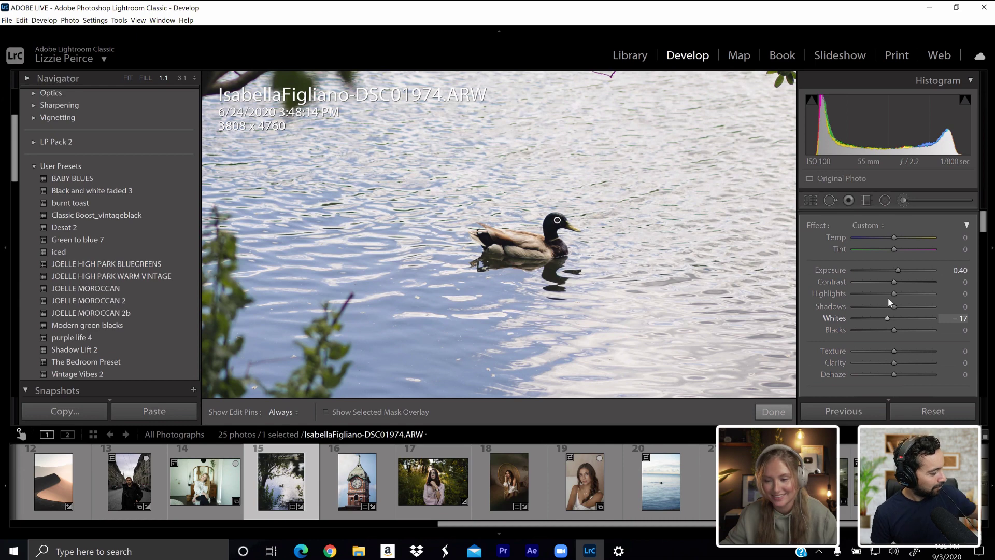
pyautogui.moveTo(895, 306); pyautogui.dragTo(908, 306)
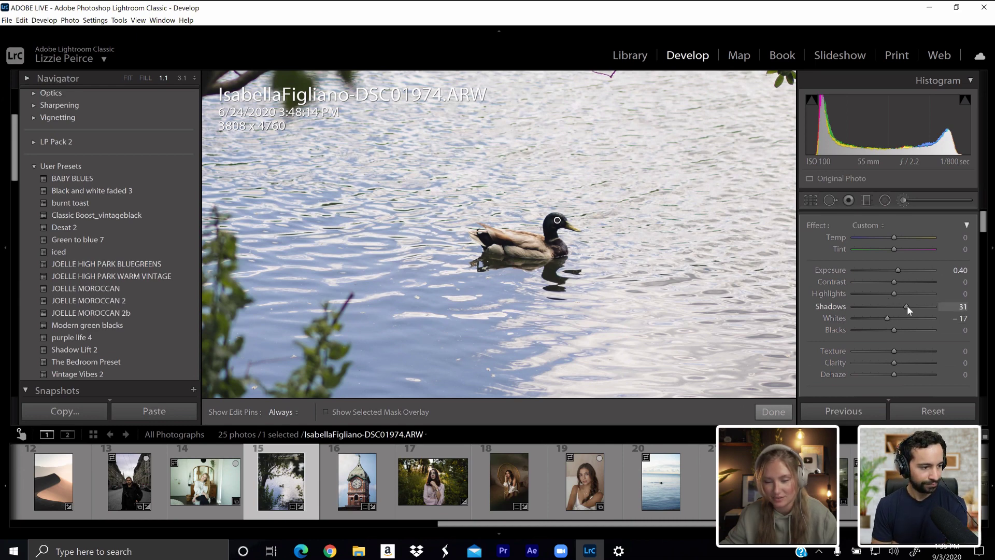
pyautogui.moveTo(900, 269); pyautogui.dragTo(901, 270)
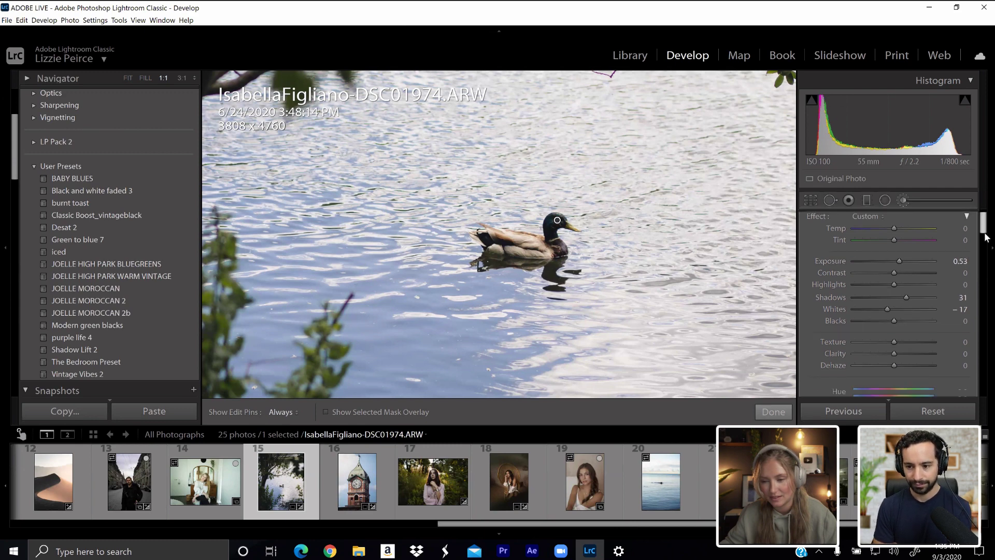
# - Review the finished duck brush's tonal, color and brush settings, and close the adjustment brush
pyautogui.scroll(-2, 986, 232)
pyautogui.scroll(3, 986, 231)
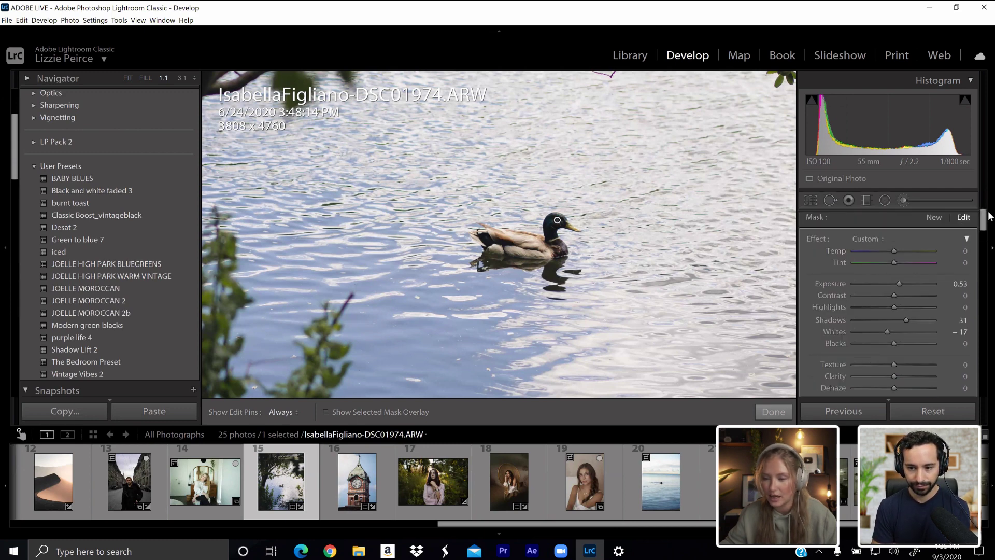
pyautogui.scroll(-1, 985, 217)
pyautogui.scroll(1, 985, 218)
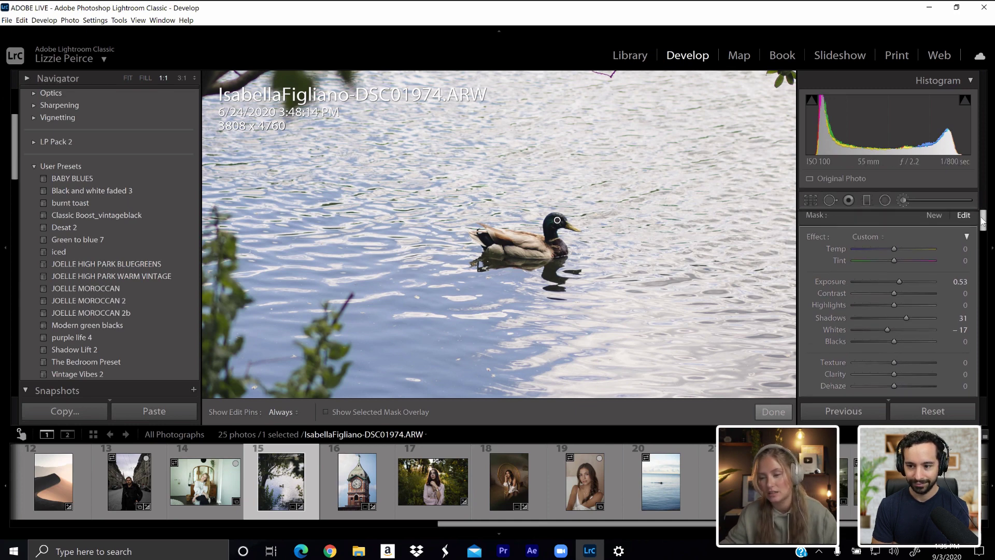
pyautogui.scroll(-1, 986, 221)
pyautogui.scroll(1, 986, 221)
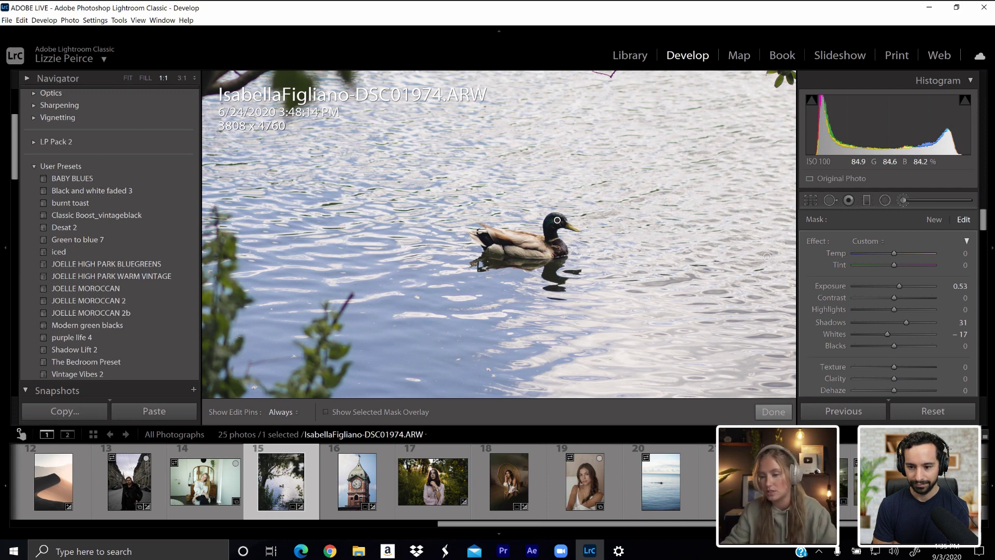
pyautogui.scroll(-2, 975, 225)
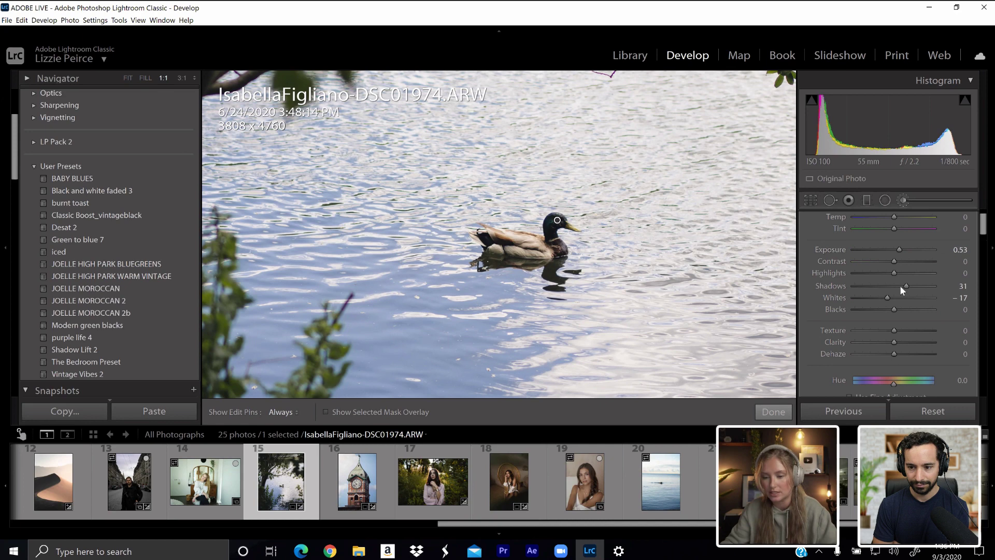
pyautogui.moveTo(983, 223); pyautogui.dragTo(993, 253)
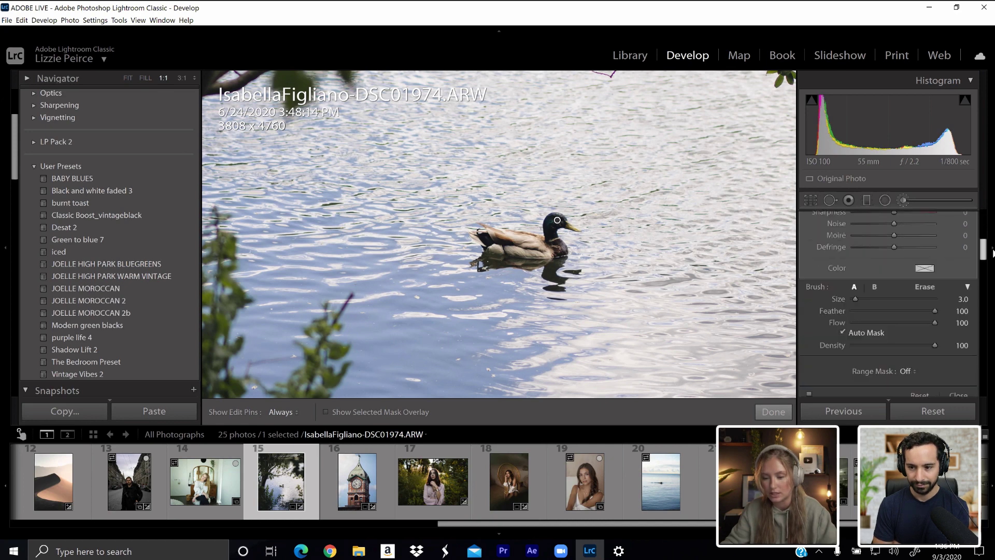
pyautogui.scroll(-2, 919, 233)
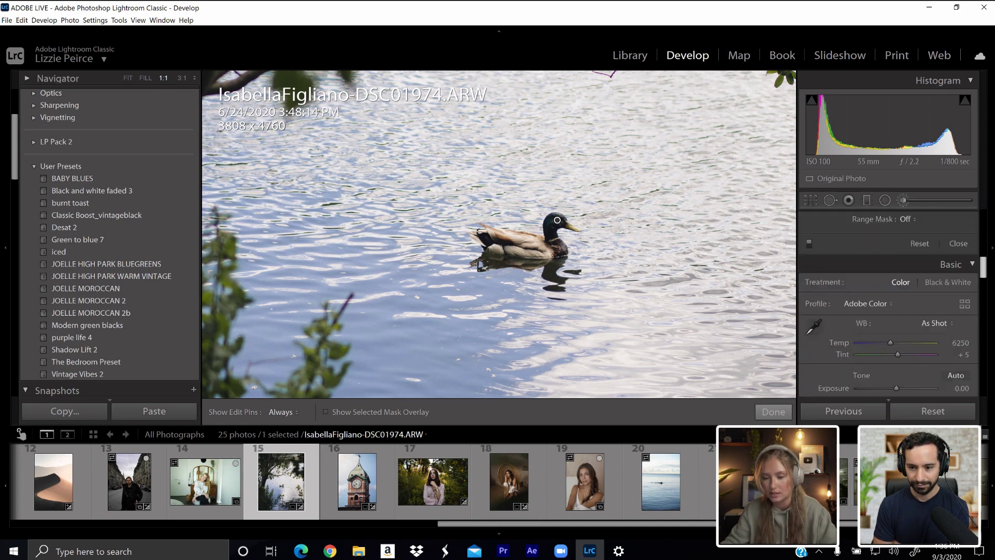
pyautogui.click(905, 201)
# - Look over the photo's overall Basic and Tone Curve settings
pyautogui.scroll(-3, 987, 267)
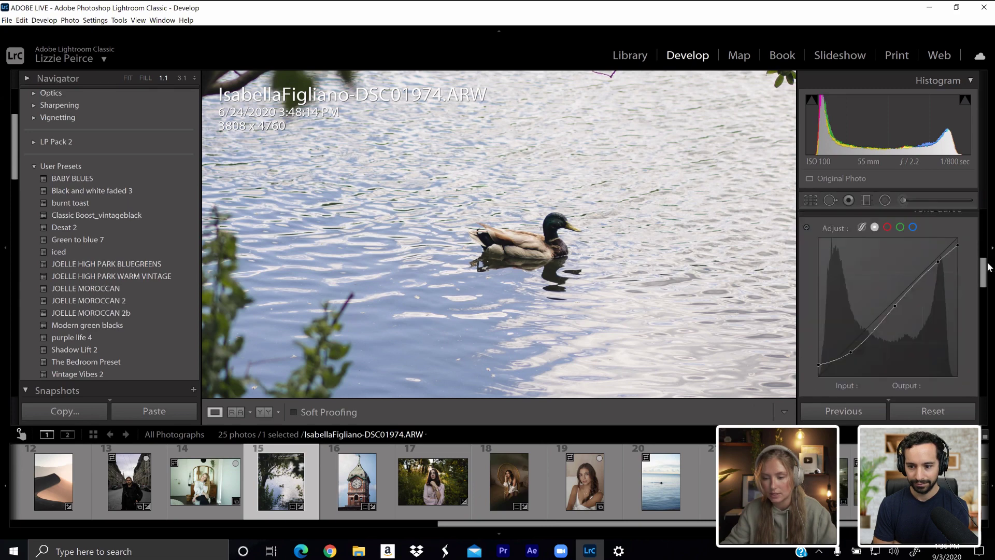
pyautogui.moveTo(986, 267); pyautogui.dragTo(985, 246)
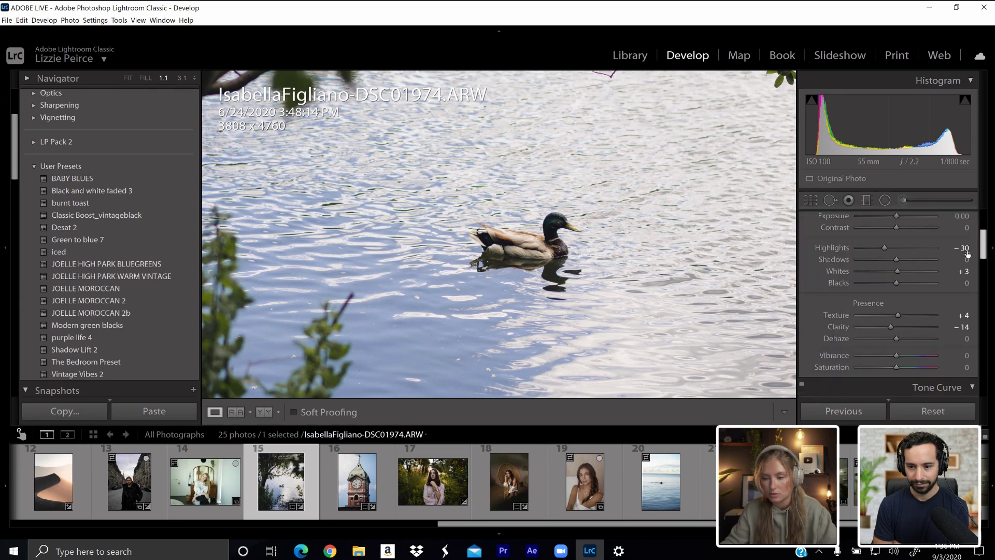
pyautogui.scroll(-3, 987, 251)
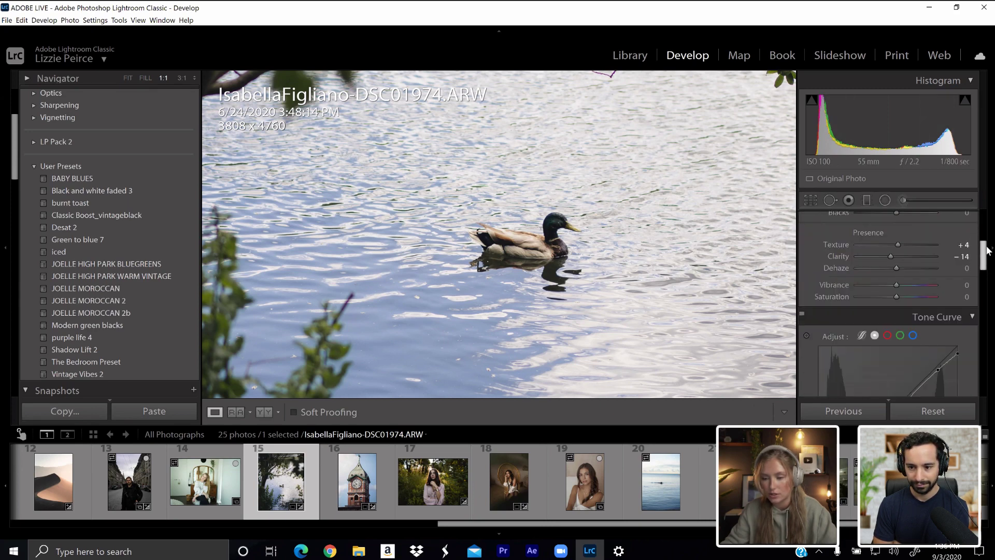
pyautogui.scroll(-3, 986, 251)
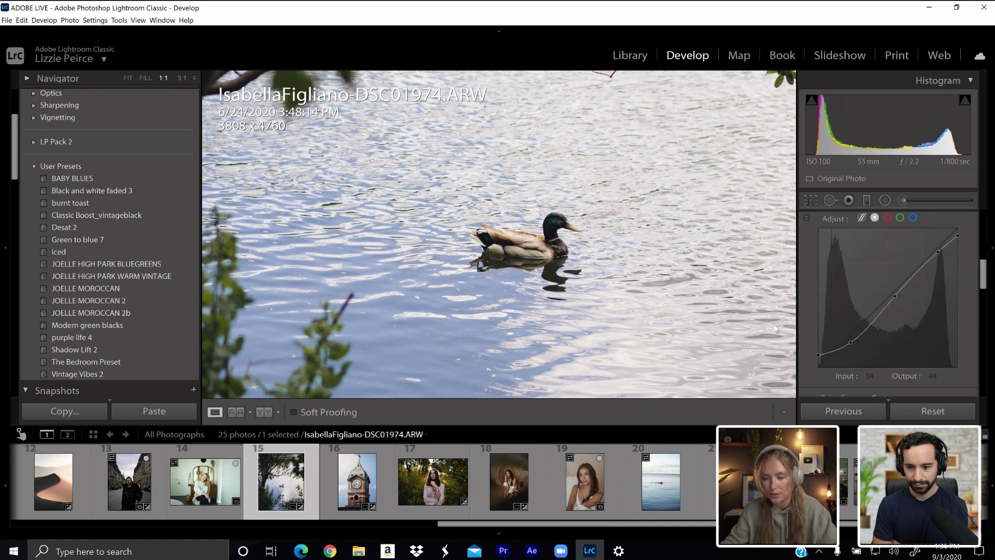
# - Reposition the duck pond photo within its 4 x 5 crop so the duck sits slightly higher, and finish cropping
pyautogui.click(510, 126)
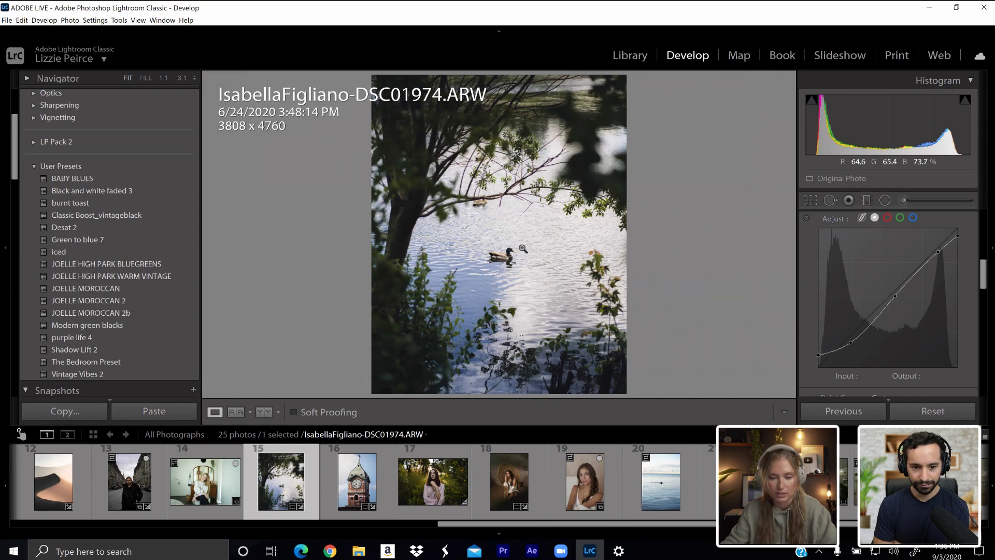
pyautogui.click(808, 203)
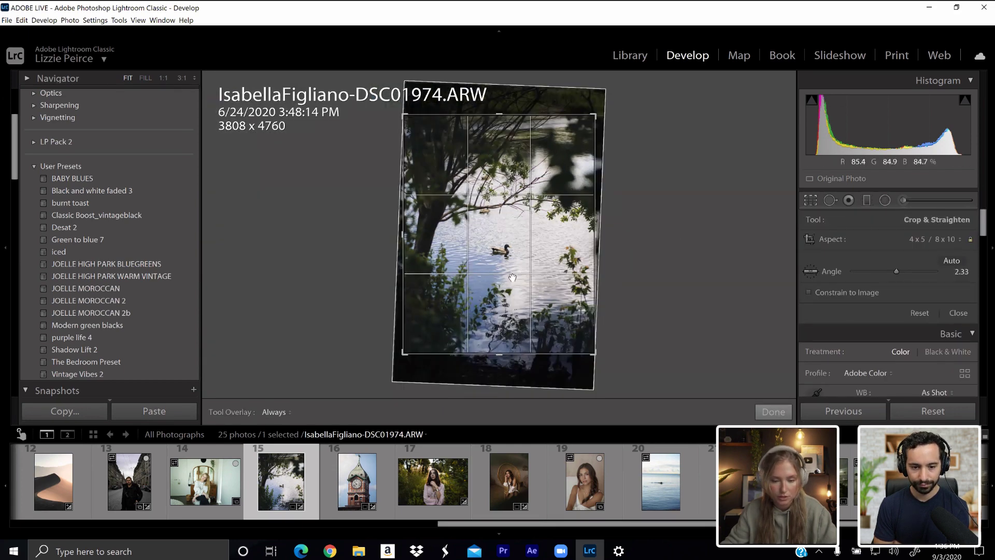
pyautogui.moveTo(507, 286); pyautogui.dragTo(512, 275)
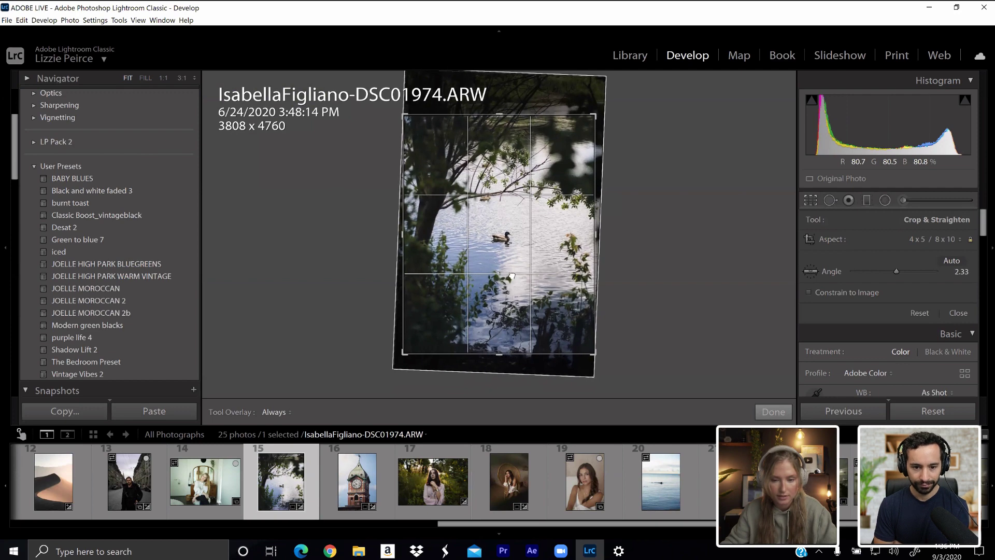
pyautogui.click(806, 203)
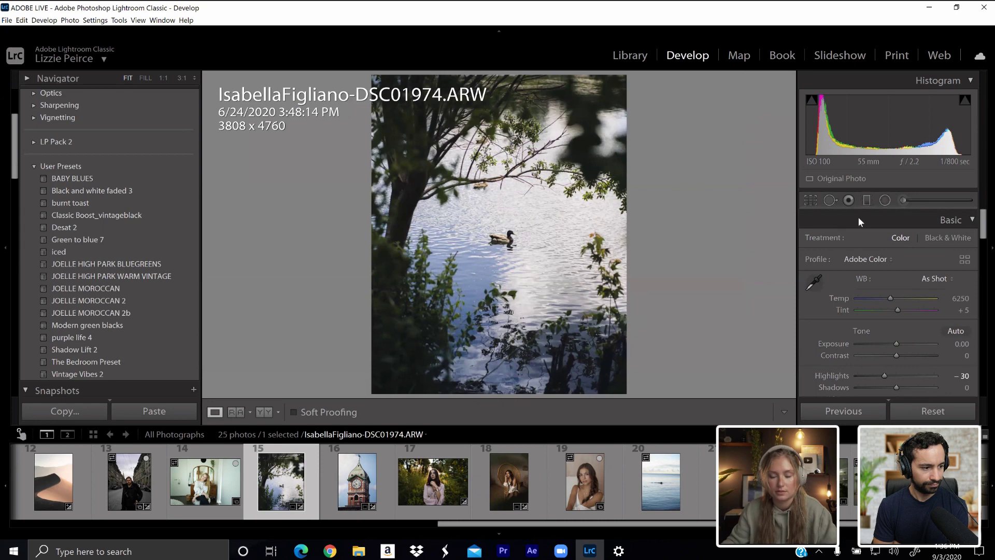
# - Add a large oval radial filter centred near the duck with Exposure -0.66 to darken the photo's edges, and close the filter
pyautogui.click(885, 201)
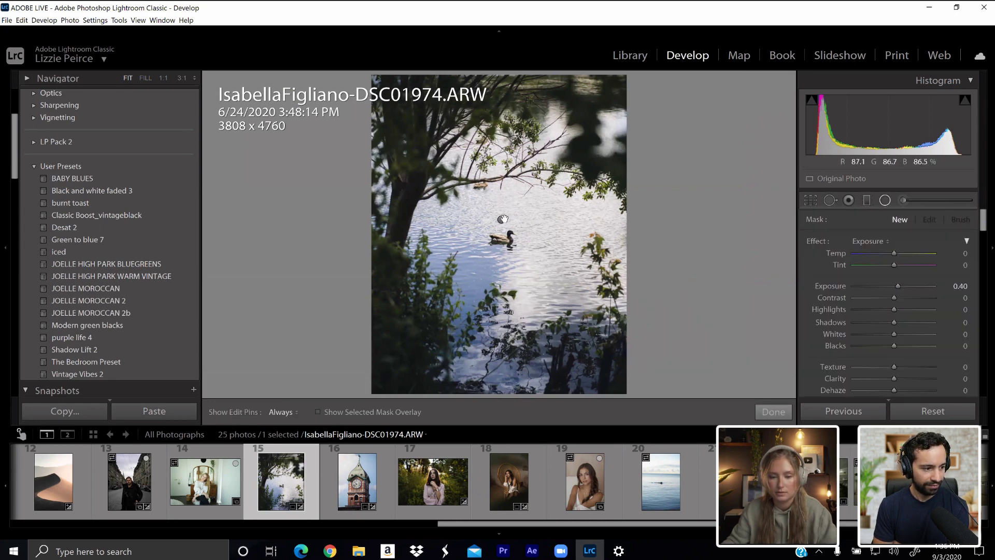
pyautogui.moveTo(502, 219); pyautogui.dragTo(618, 375)
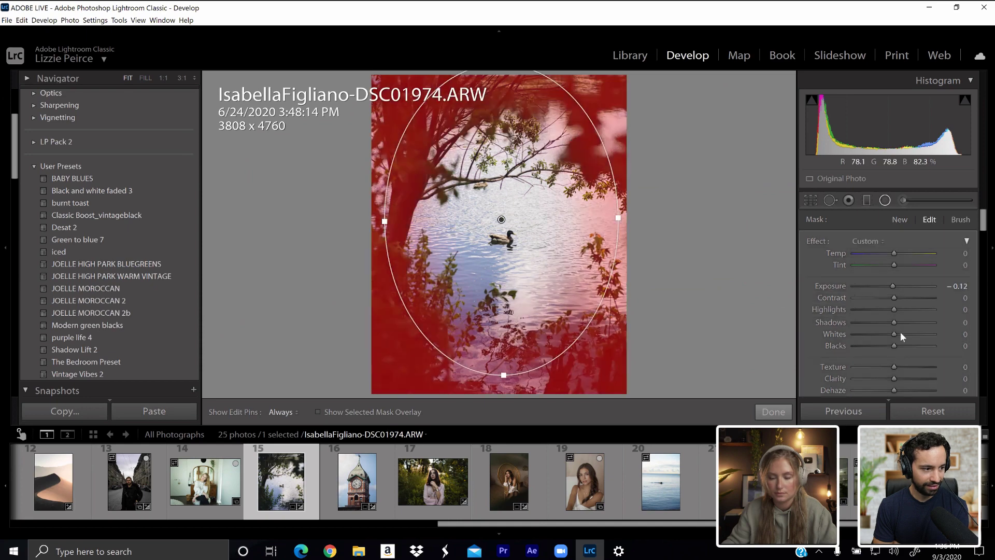
pyautogui.moveTo(893, 290); pyautogui.dragTo(887, 286)
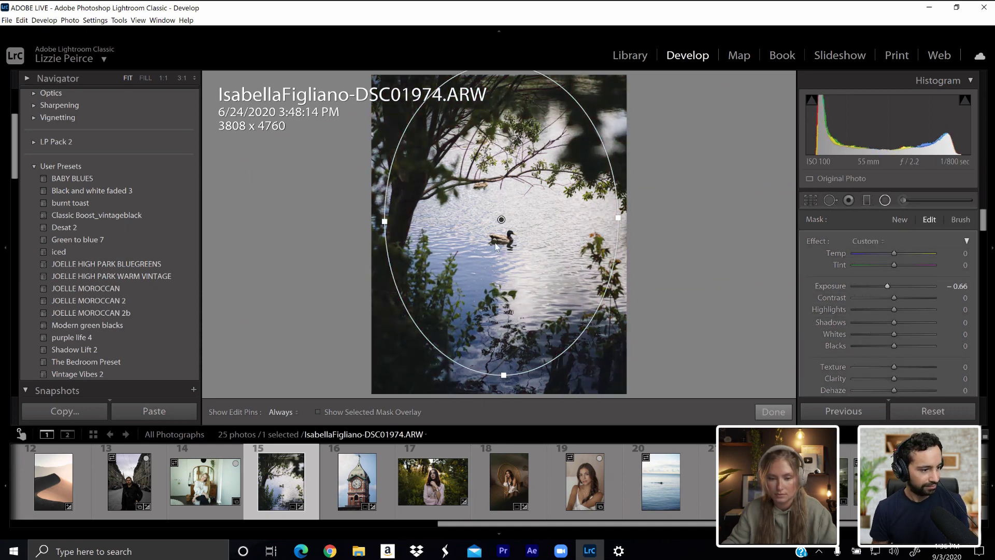
pyautogui.moveTo(502, 221); pyautogui.dragTo(499, 237)
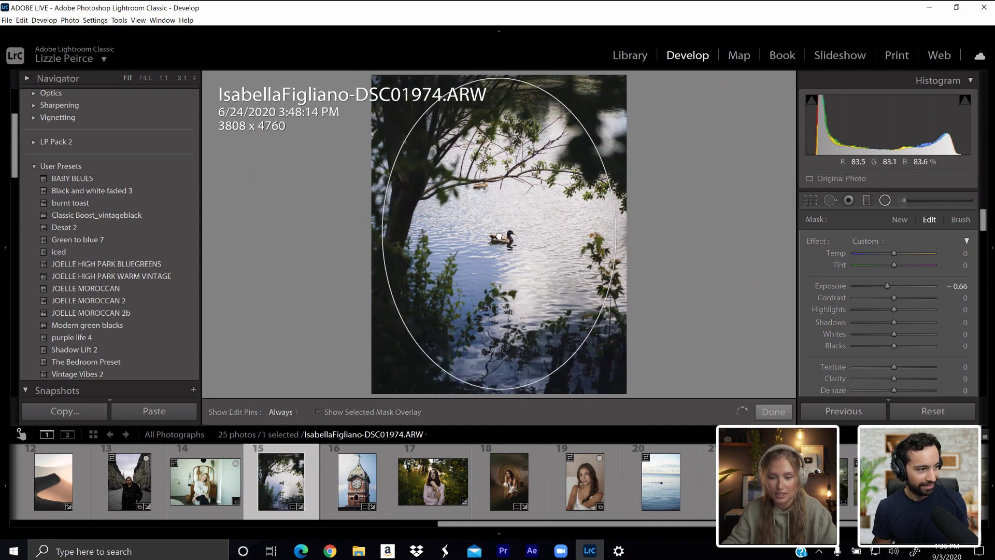
pyautogui.click(886, 201)
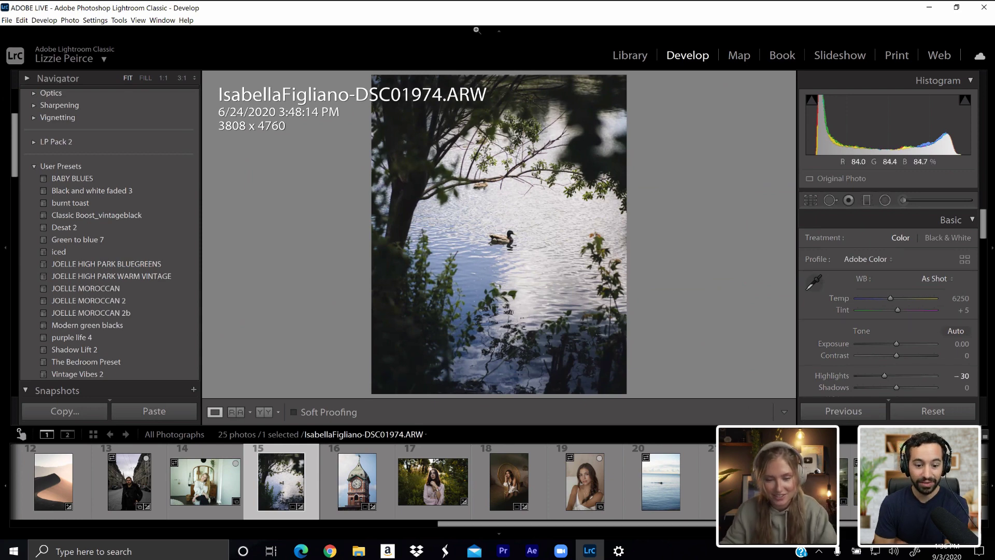
# - Compare the duck photo before and after editing side by side, including a close look at the second duck
pyautogui.press('y')
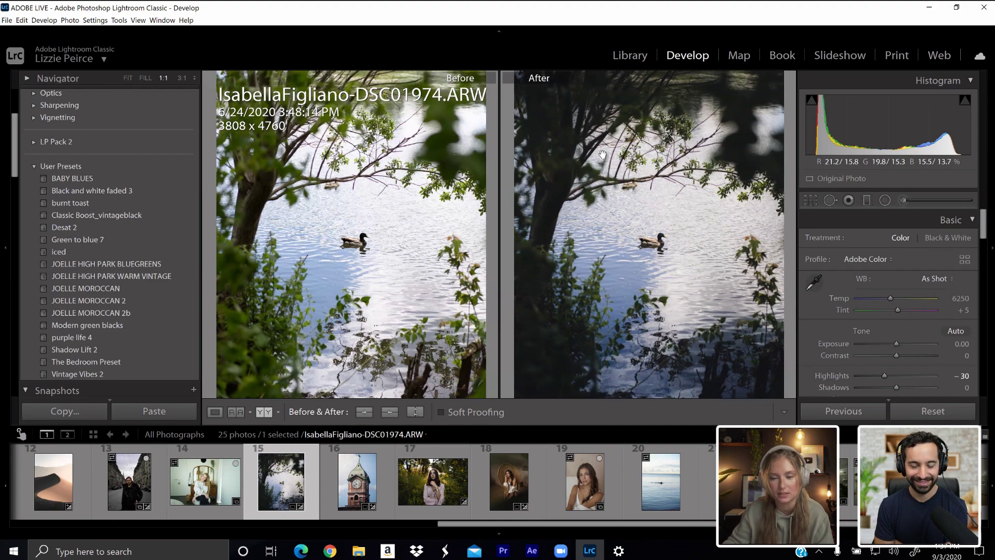
pyautogui.click(627, 185)
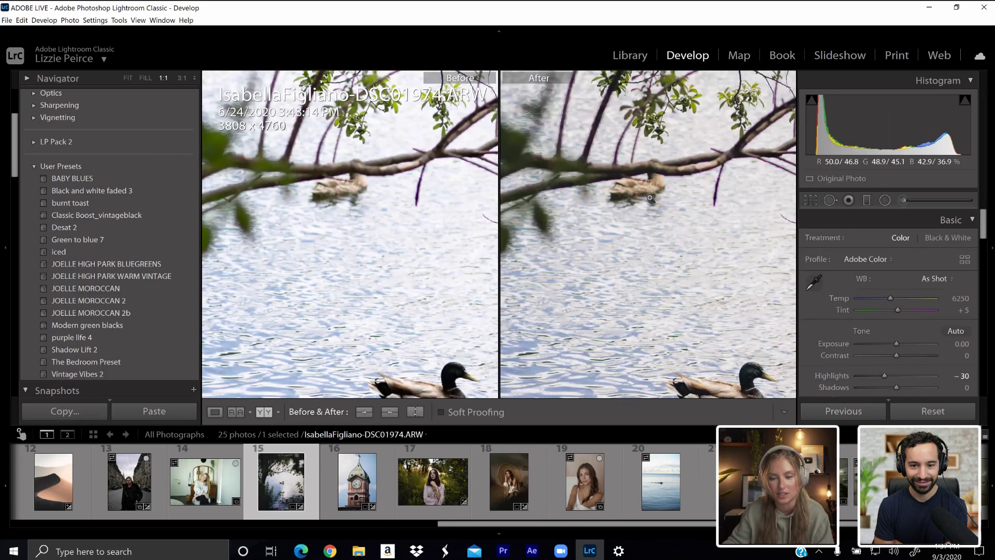
pyautogui.click(662, 181)
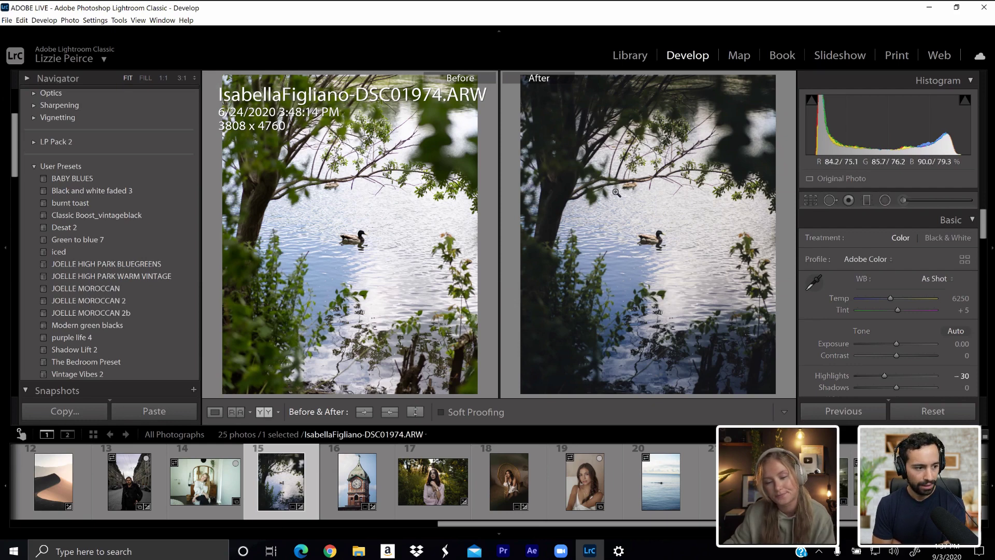
pyautogui.press('y')
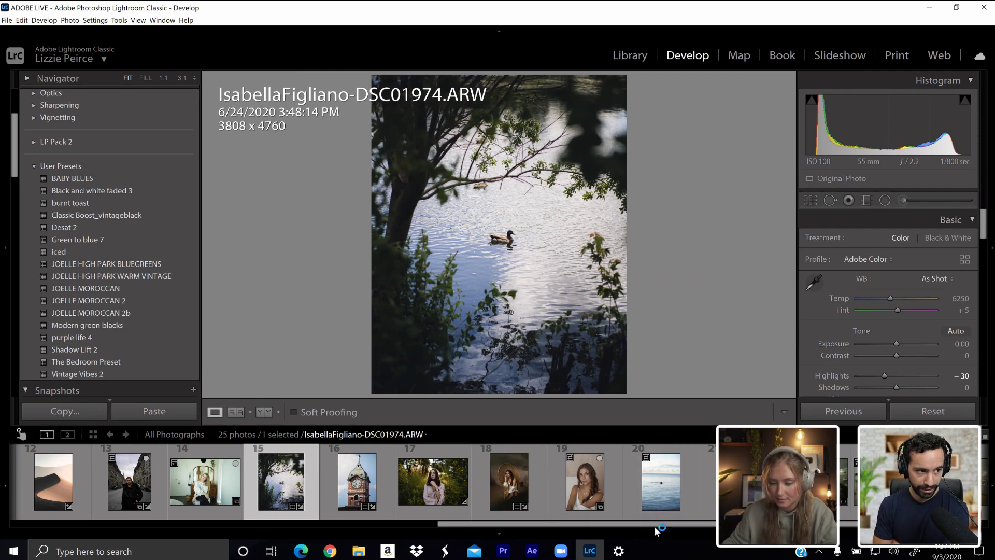
# - Apply the JOELLE MOROCCAN 2b preset to the portrait LIZ05911.ARW and set its Saturation to -9
pyautogui.moveTo(655, 527); pyautogui.dragTo(44, 522)
pyautogui.moveTo(473, 525); pyautogui.dragTo(897, 528)
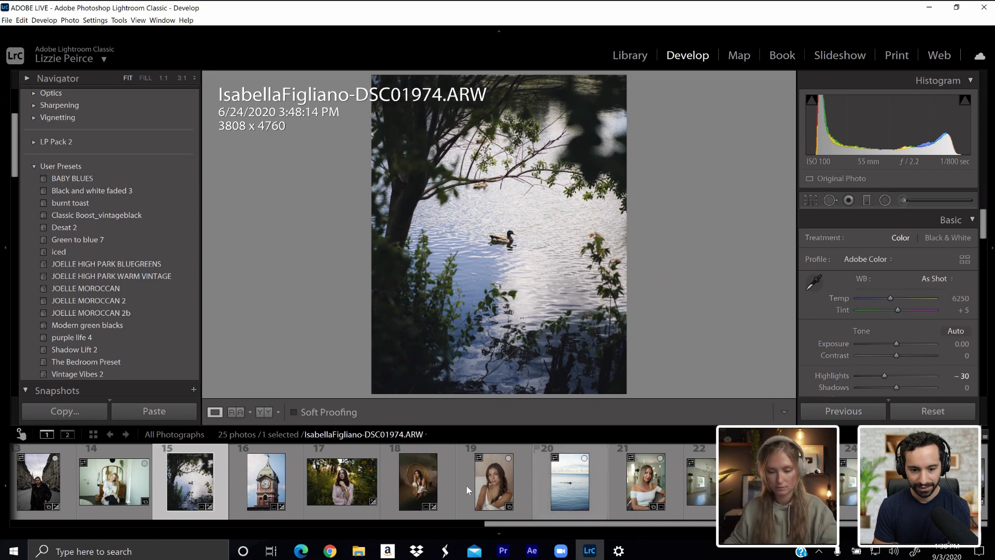
pyautogui.click(487, 483)
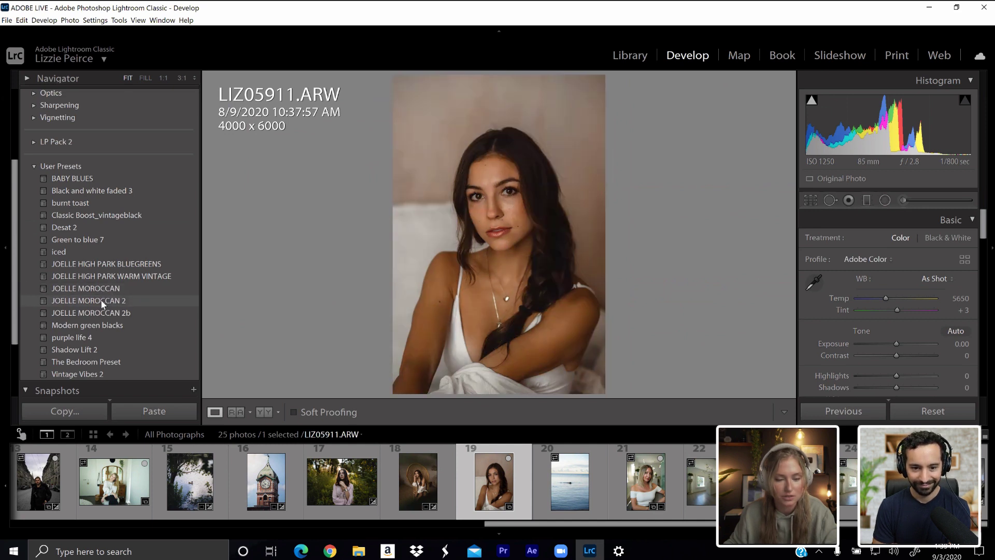
pyautogui.click(104, 314)
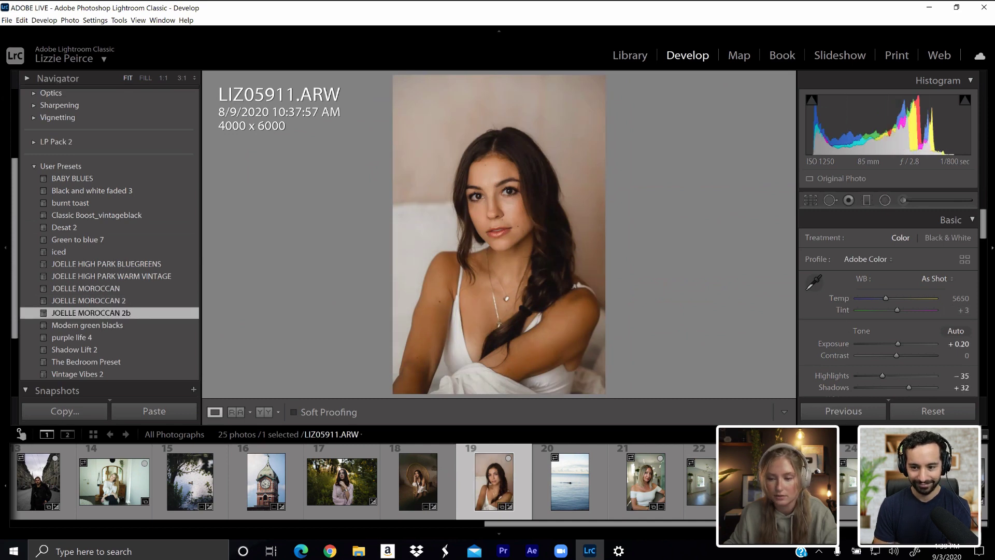
pyautogui.moveTo(985, 219); pyautogui.dragTo(986, 247)
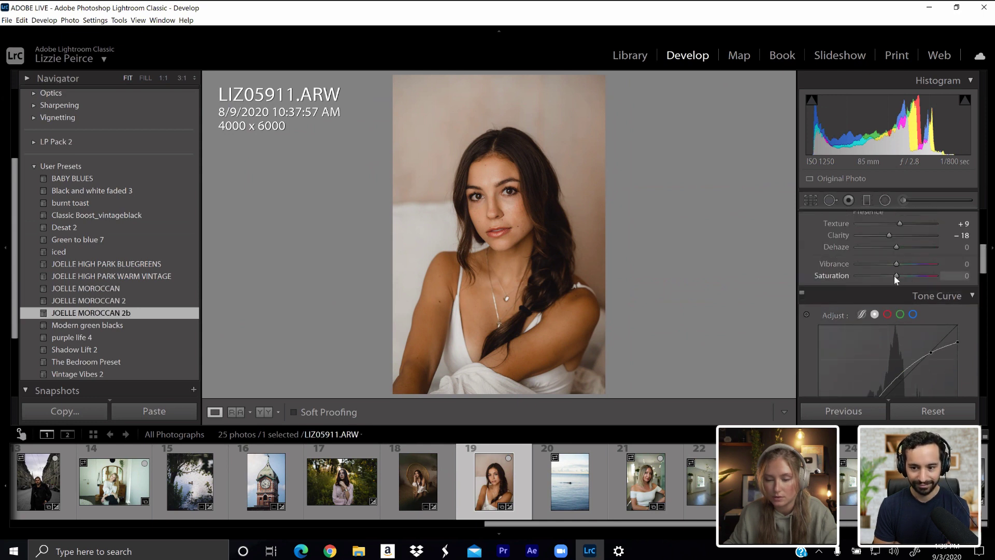
pyautogui.moveTo(893, 276); pyautogui.dragTo(891, 276)
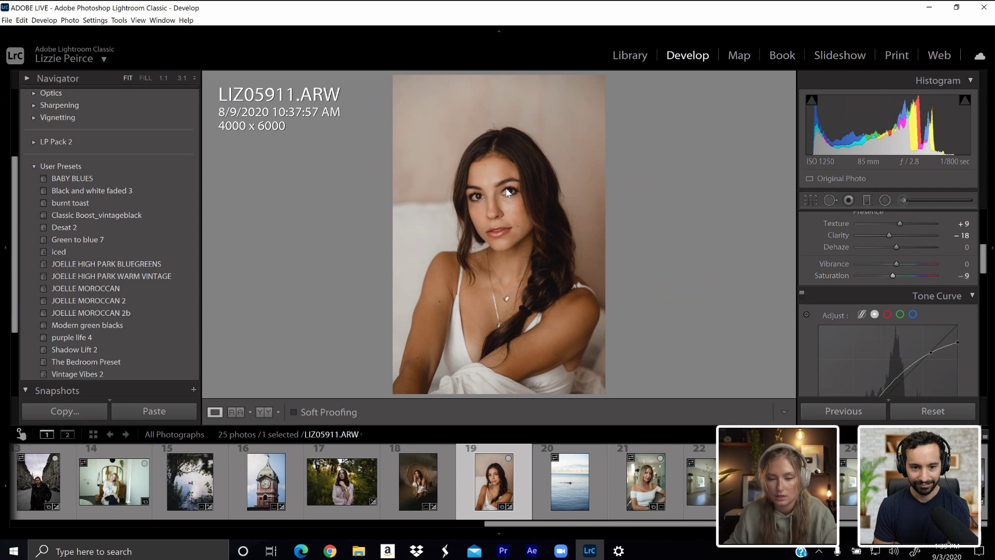
# - Paint an adjustment brush over the irises of both eyes and set its Exposure to 0.17 and Shadows to 9
pyautogui.press('k')
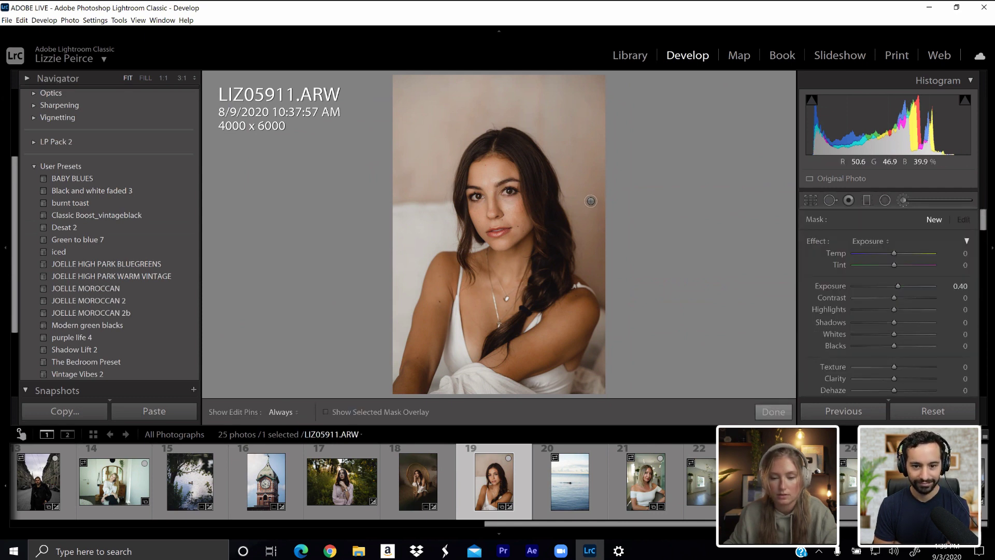
pyautogui.click(164, 77)
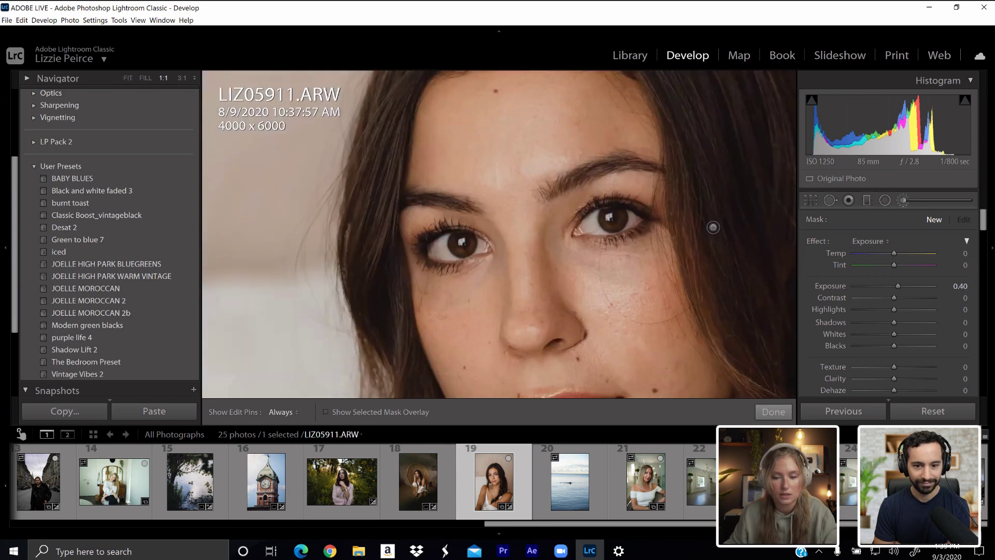
pyautogui.click(873, 241)
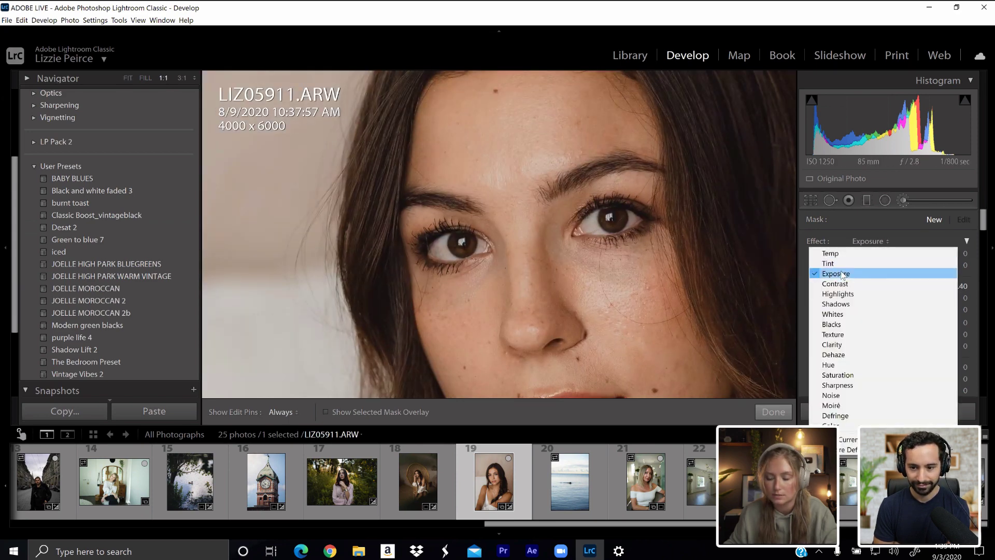
pyautogui.click(607, 216)
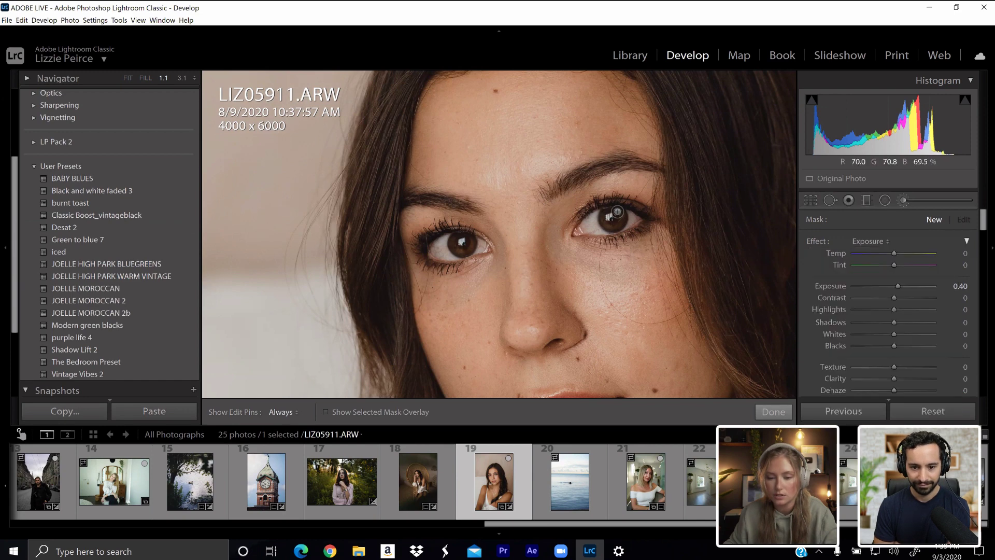
pyautogui.press('h')
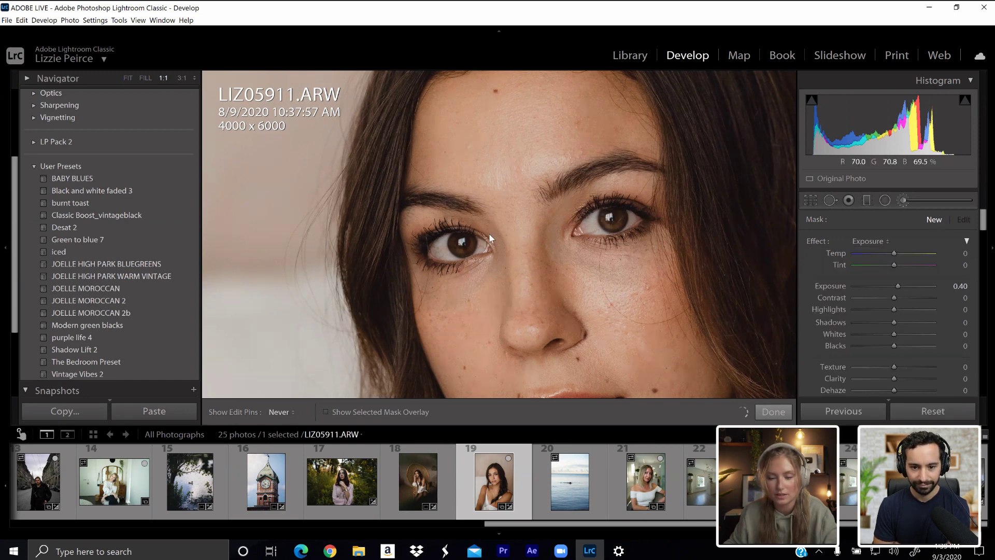
pyautogui.press('h')
pyautogui.moveTo(469, 237)
pyautogui.mouseDown()
pyautogui.moveTo(466, 251)
pyautogui.moveTo(471, 239)
pyautogui.mouseUp()
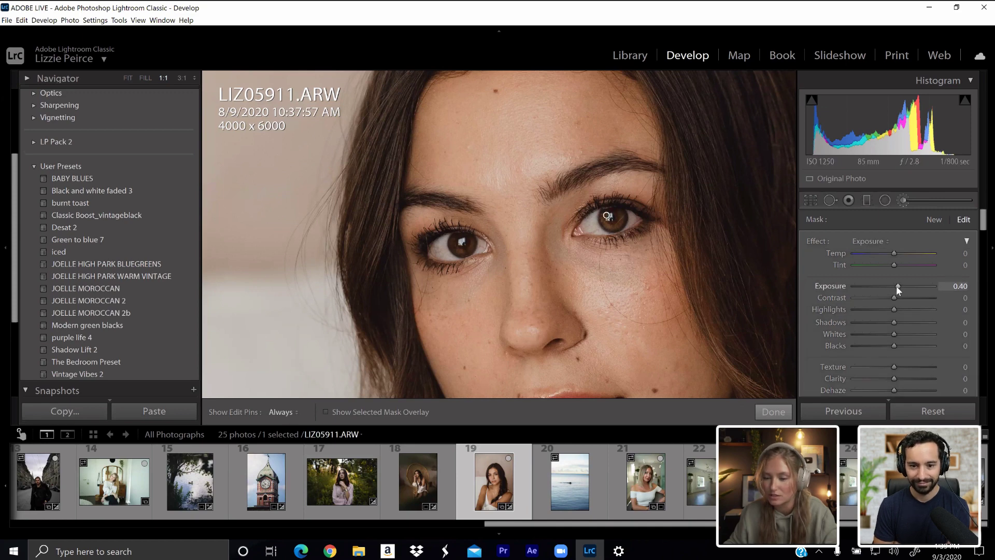
pyautogui.moveTo(898, 288); pyautogui.dragTo(896, 286)
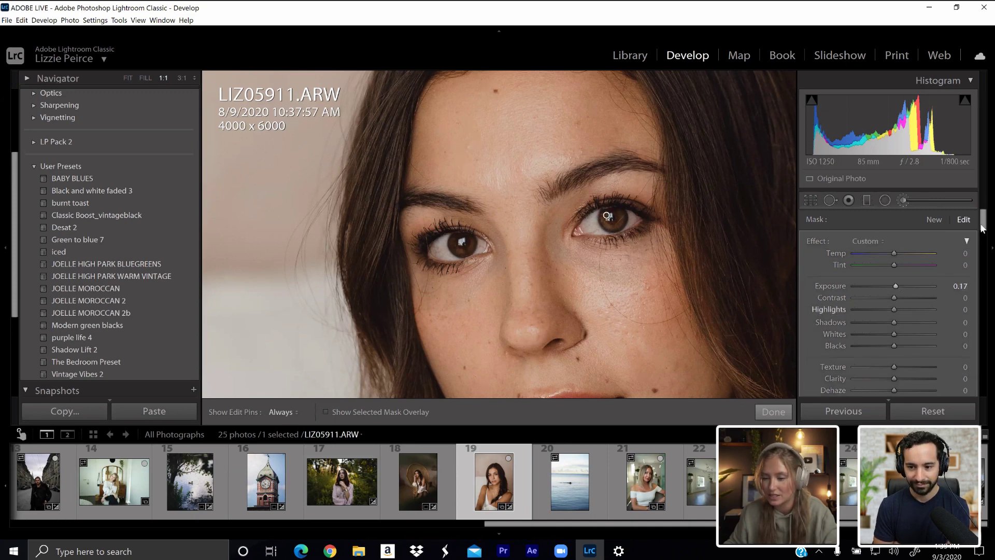
pyautogui.moveTo(983, 228); pyautogui.dragTo(985, 231)
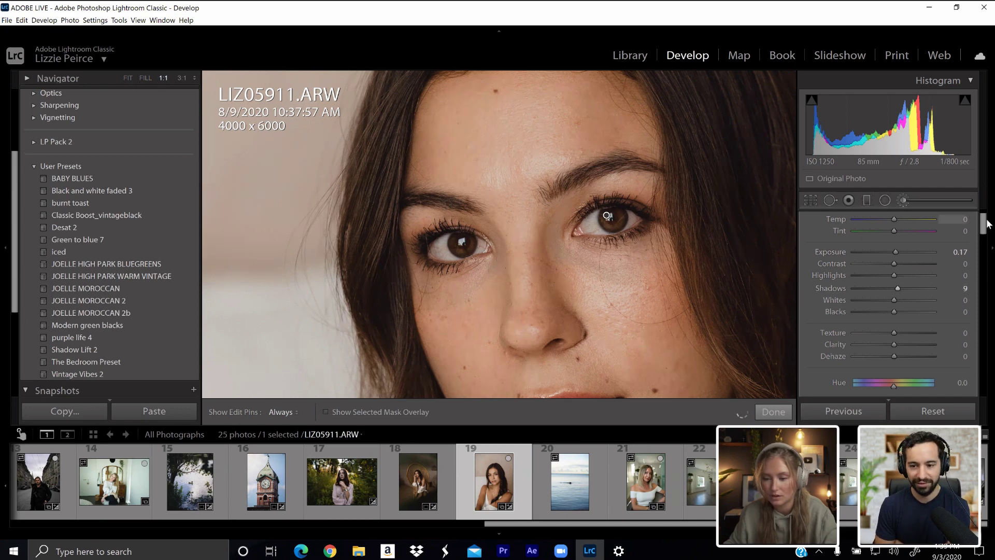
# - Start a new brush mask with Exposure 0.40 and paint over the whites of both eyes
pyautogui.scroll(2, 912, 228)
pyautogui.click(933, 220)
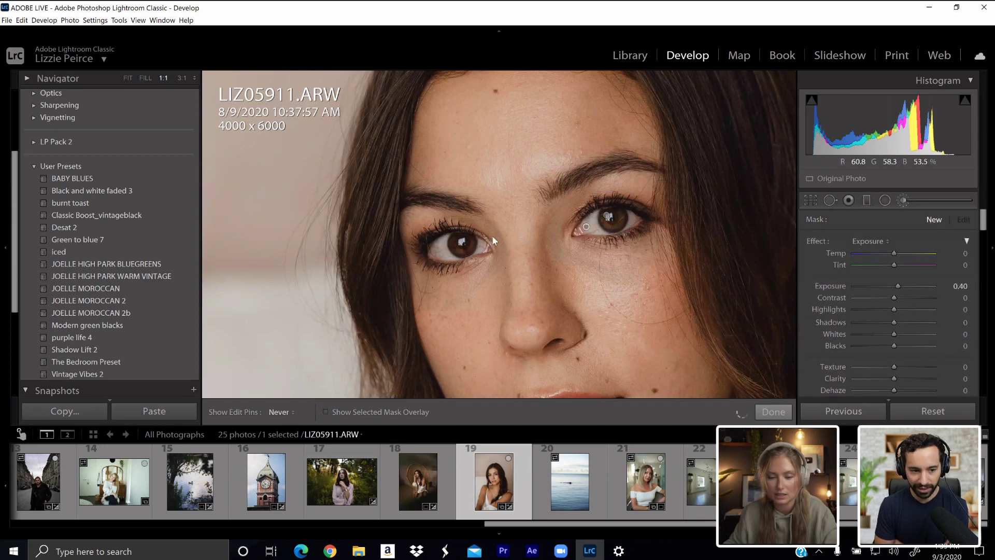
pyautogui.click(442, 254)
pyautogui.press('h')
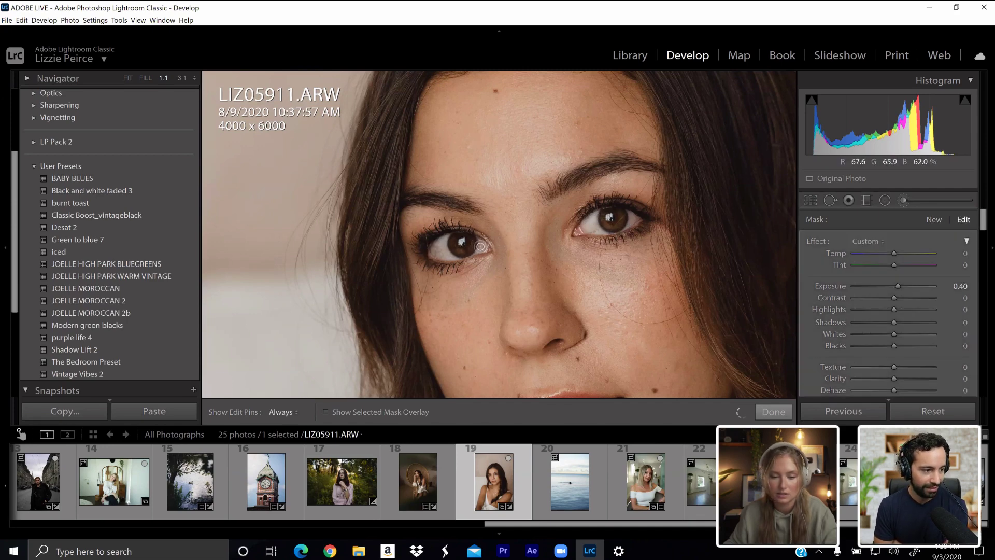
# - Add another brush mask over the pupil area of both eyes, set its Exposure to 1.10, and close the adjustment brush
pyautogui.click(938, 217)
pyautogui.press('h')
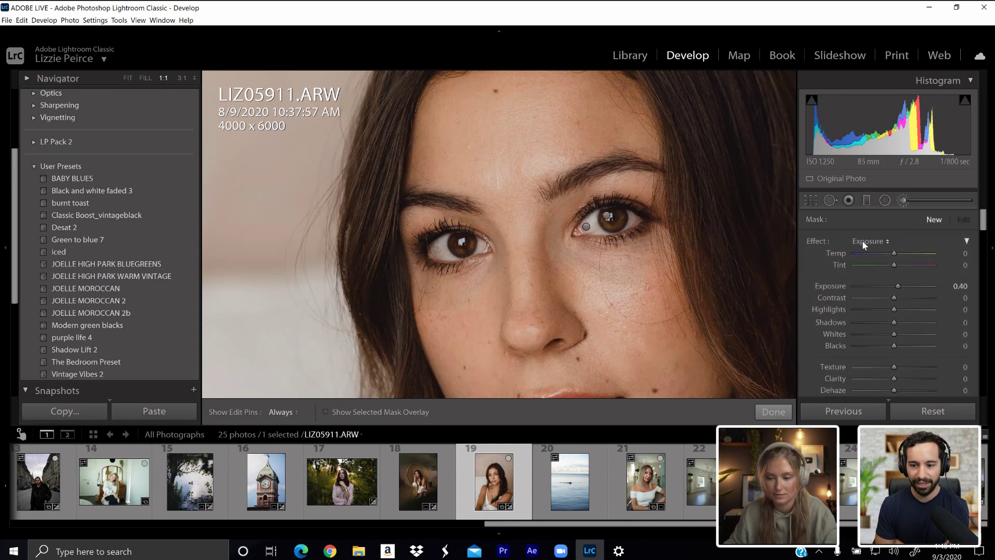
pyautogui.click(608, 215)
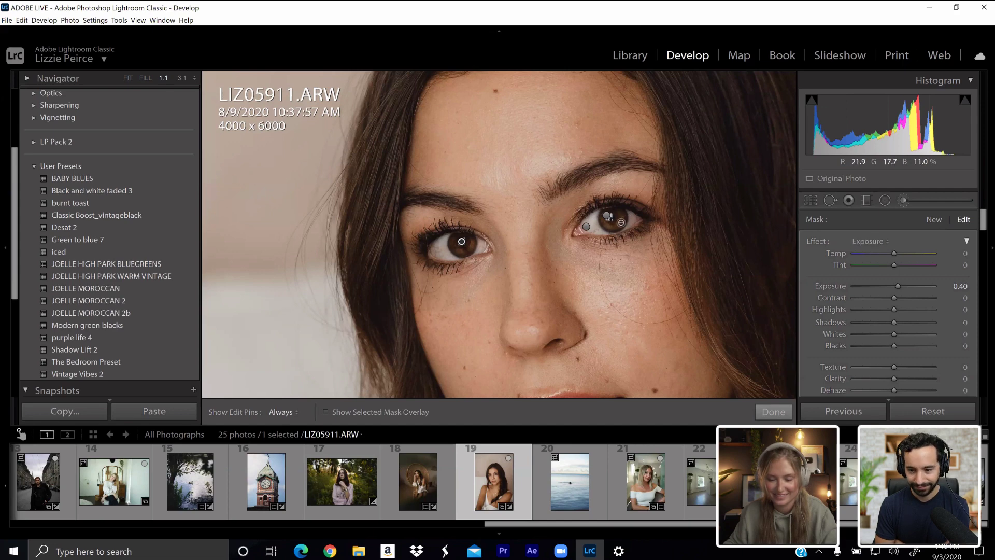
pyautogui.click(906, 287)
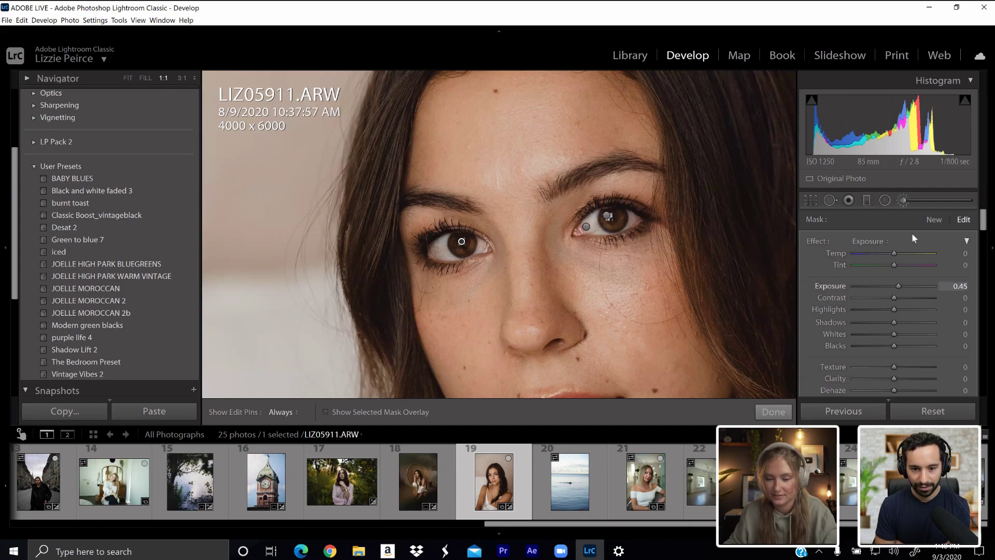
pyautogui.click(905, 200)
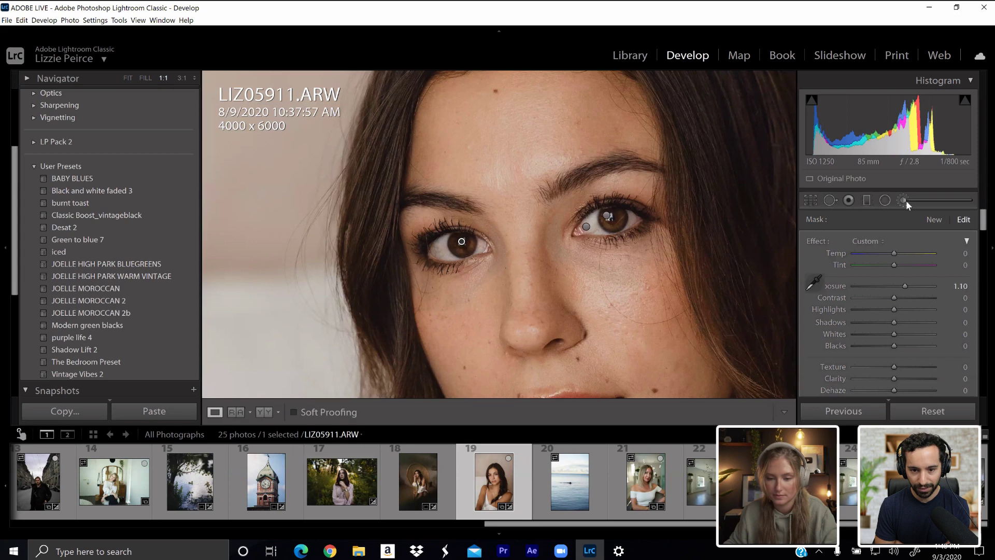
pyautogui.click(550, 245)
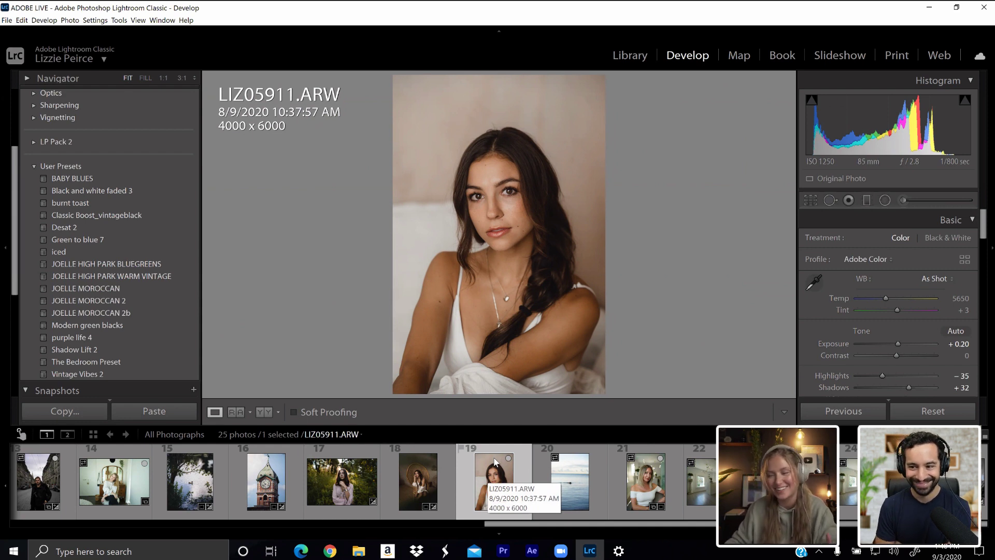
# - Open the portrait LIZ05911.ARW from Lightroom in Adobe Photoshop 2020 for further editing
pyautogui.rightClick(496, 477)
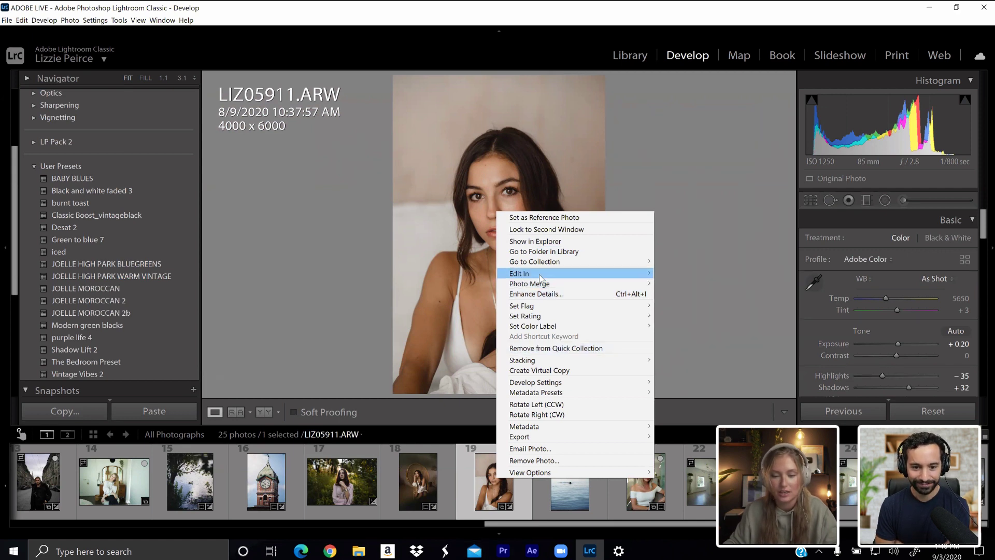
pyautogui.moveTo(565, 277)
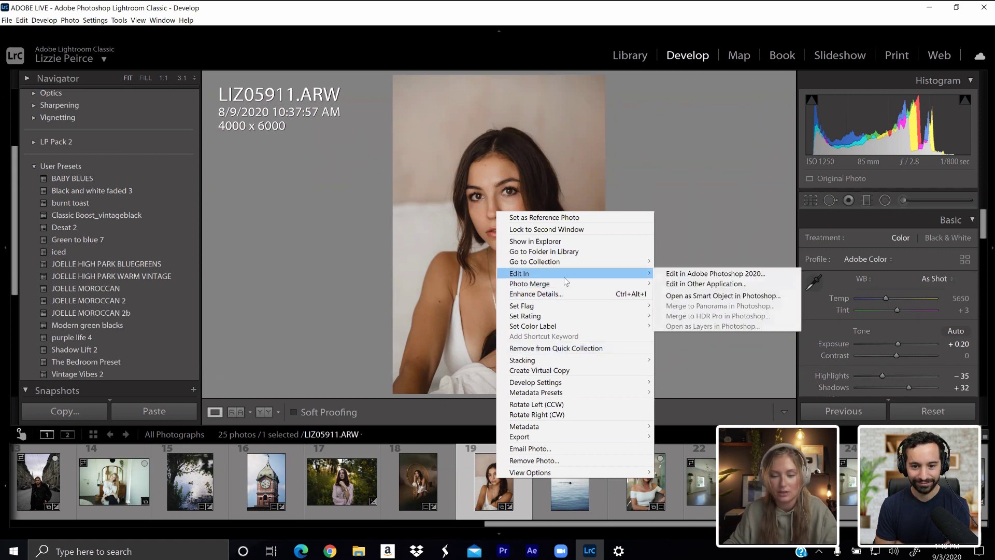
pyautogui.click(683, 274)
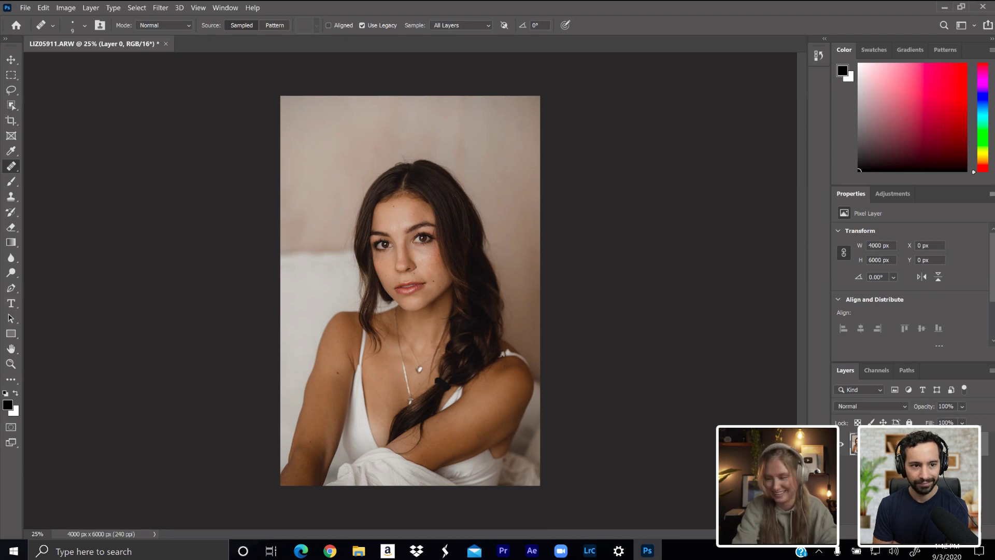
pyautogui.hotkey('ctrl', 'shift', 'n')
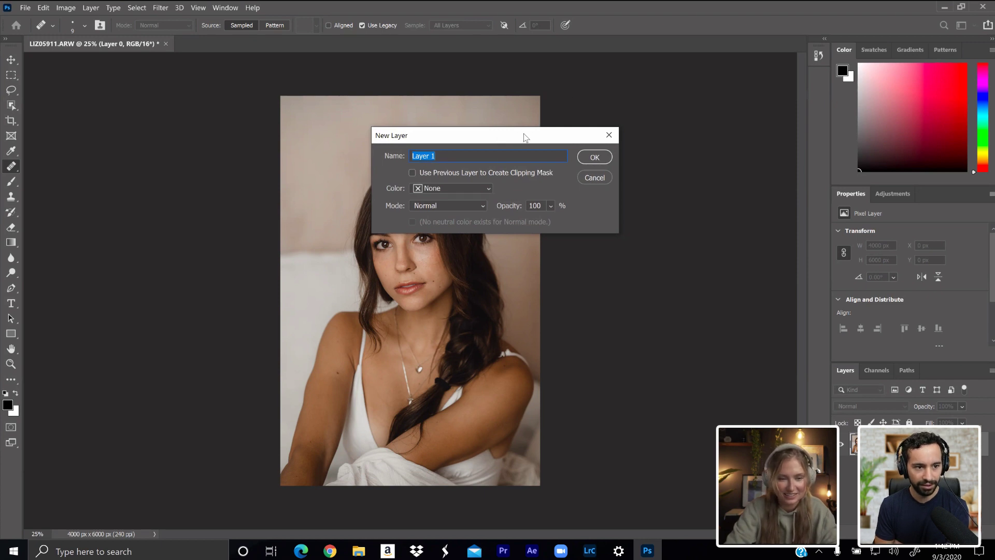
pyautogui.moveTo(675, 116); pyautogui.dragTo(666, 118)
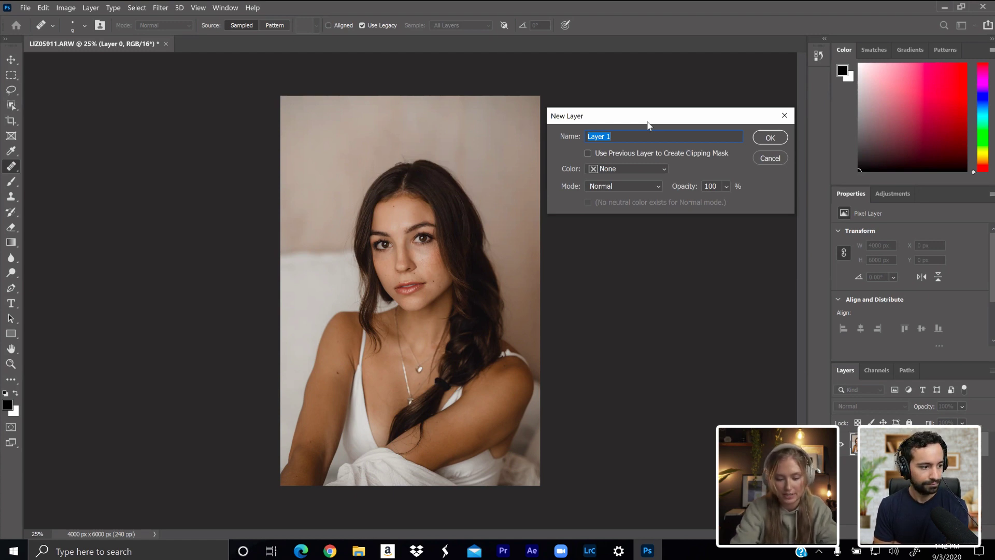
pyautogui.write('Tone')
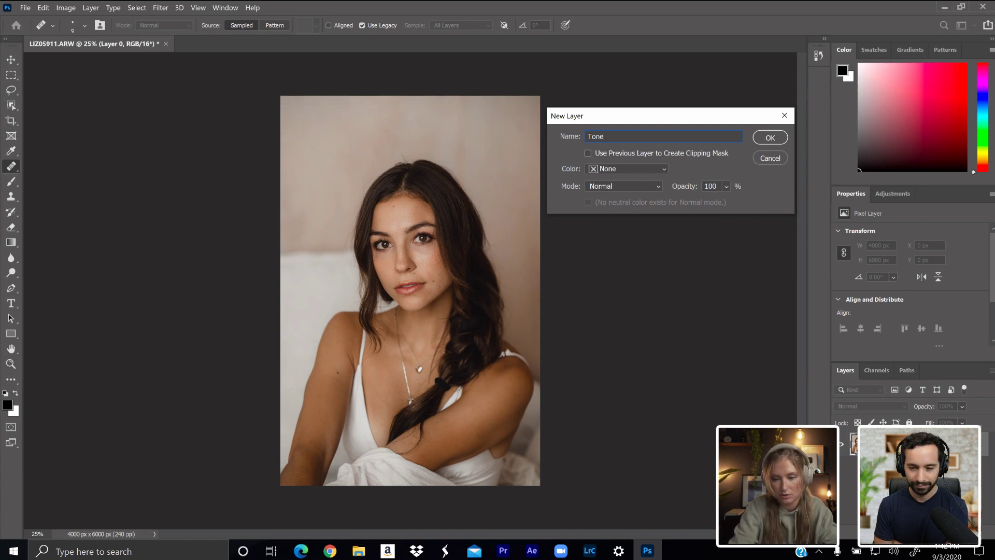
pyautogui.click(765, 139)
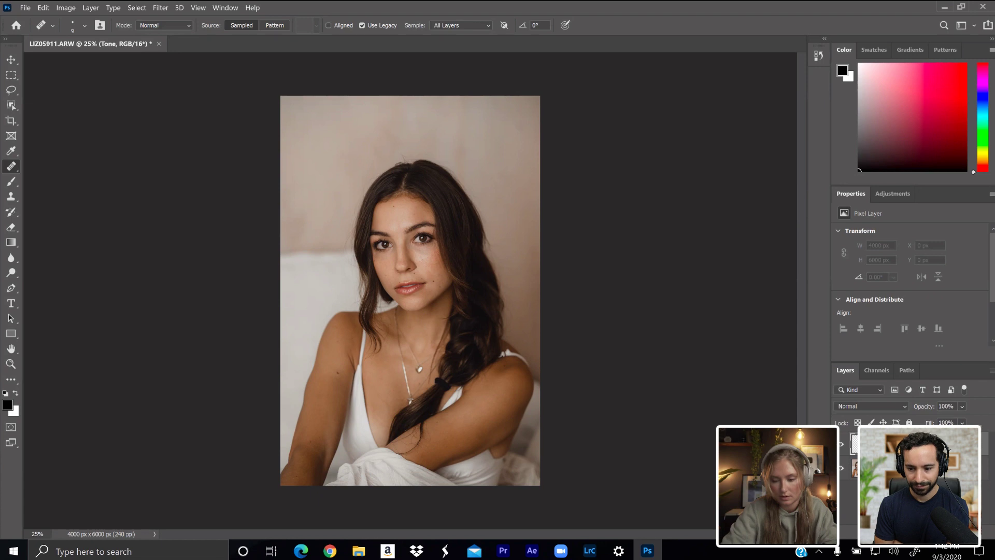
pyautogui.hotkey('ctrl', 'z')
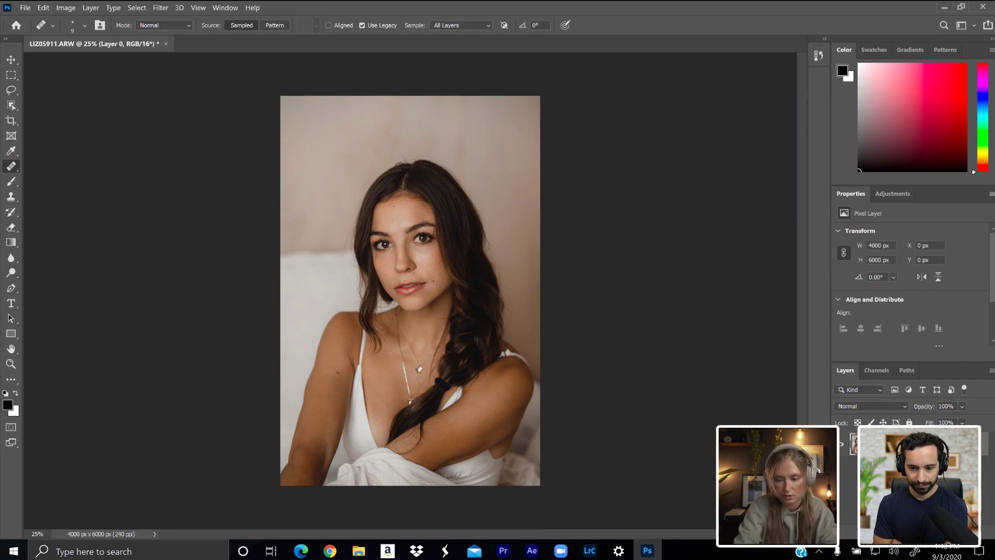
# - Duplicate the portrait layer twice, naming the lower copy Tone and the upper copy Texture
pyautogui.hotkey('ctrl', 'j')
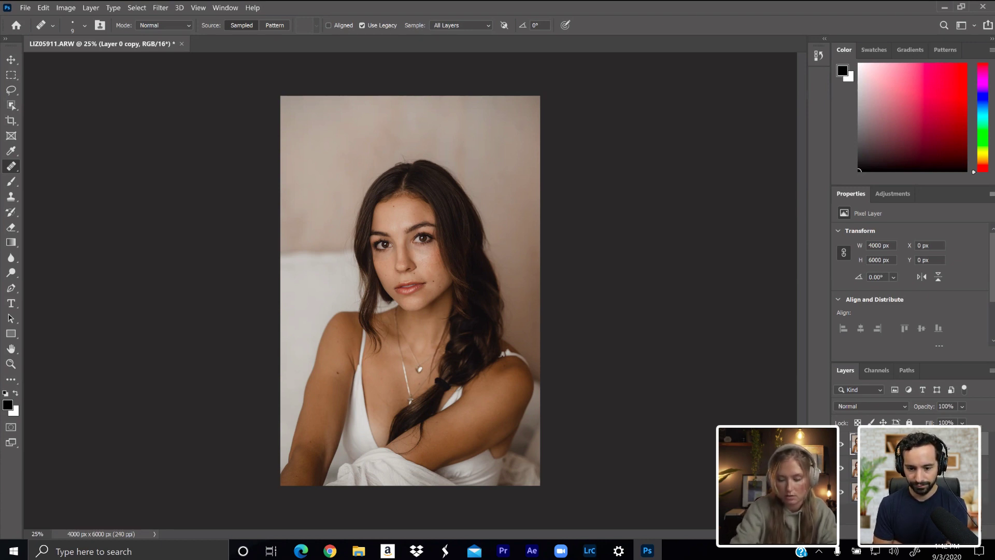
pyautogui.hotkey('ctrl', 'j')
pyautogui.click(853, 468)
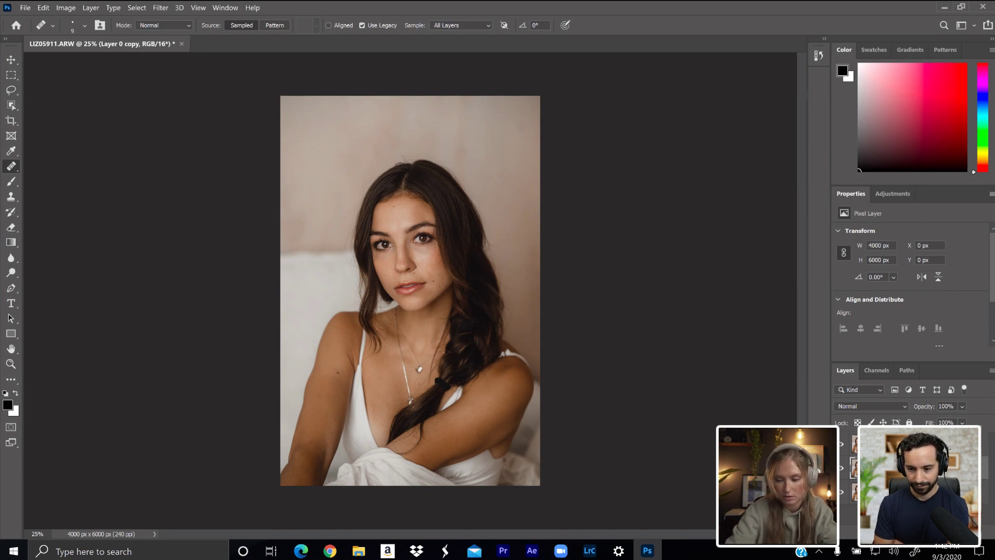
pyautogui.press('Return')
pyautogui.click(853, 444)
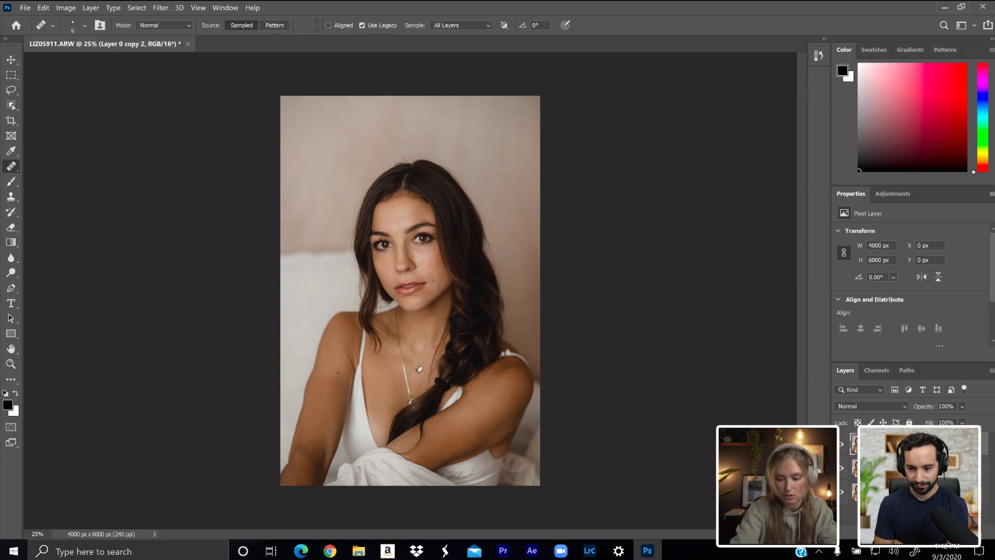
pyautogui.press('Return')
# - Apply a Gaussian Blur with a 3.4 pixel radius to the Tone layer, judging it on the cheek skin
pyautogui.click(852, 468)
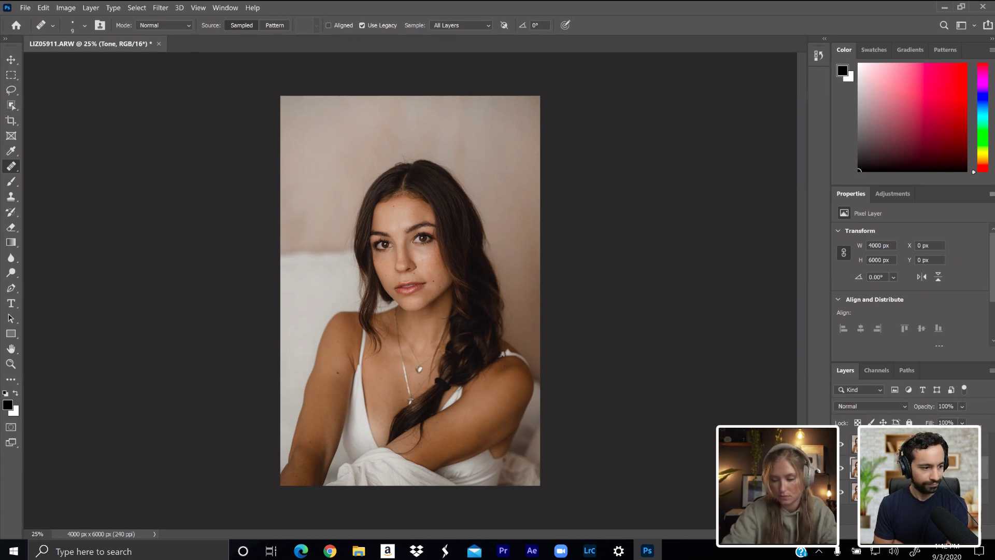
pyautogui.click(161, 9)
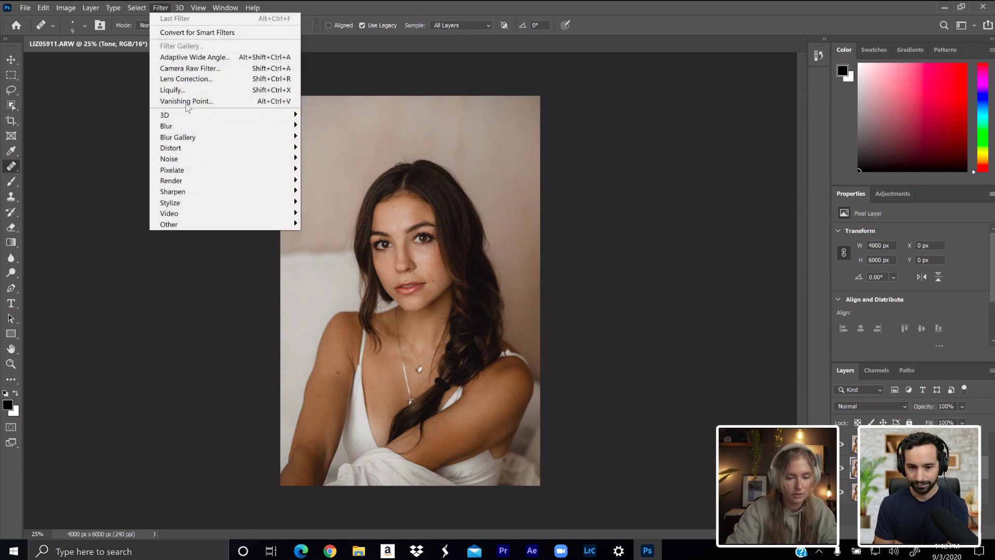
pyautogui.moveTo(199, 133)
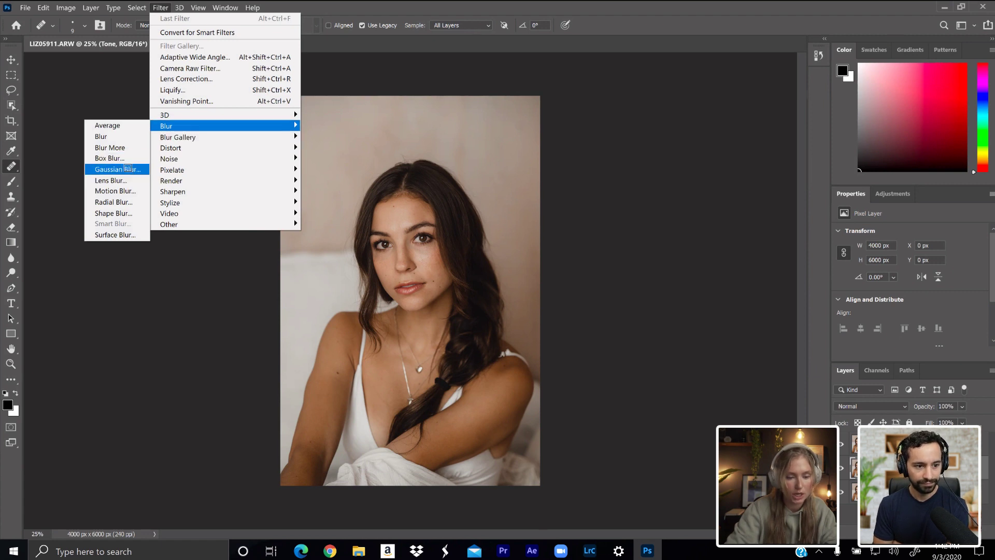
pyautogui.click(129, 171)
pyautogui.moveTo(444, 180); pyautogui.dragTo(511, 221)
pyautogui.click(538, 360)
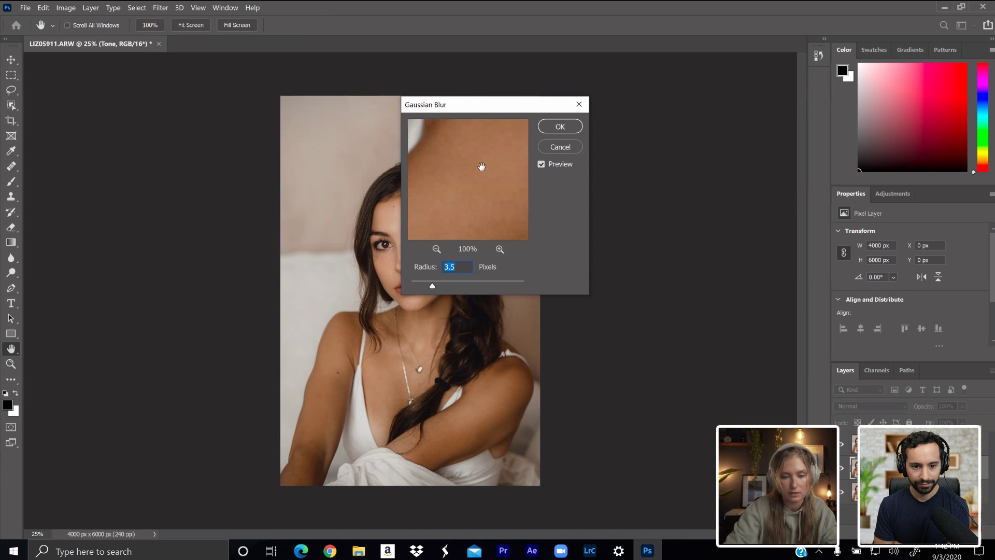
pyautogui.click(325, 378)
pyautogui.moveTo(466, 182); pyautogui.dragTo(591, 197)
pyautogui.moveTo(484, 171); pyautogui.dragTo(526, 452)
pyautogui.moveTo(464, 217); pyautogui.dragTo(445, 226)
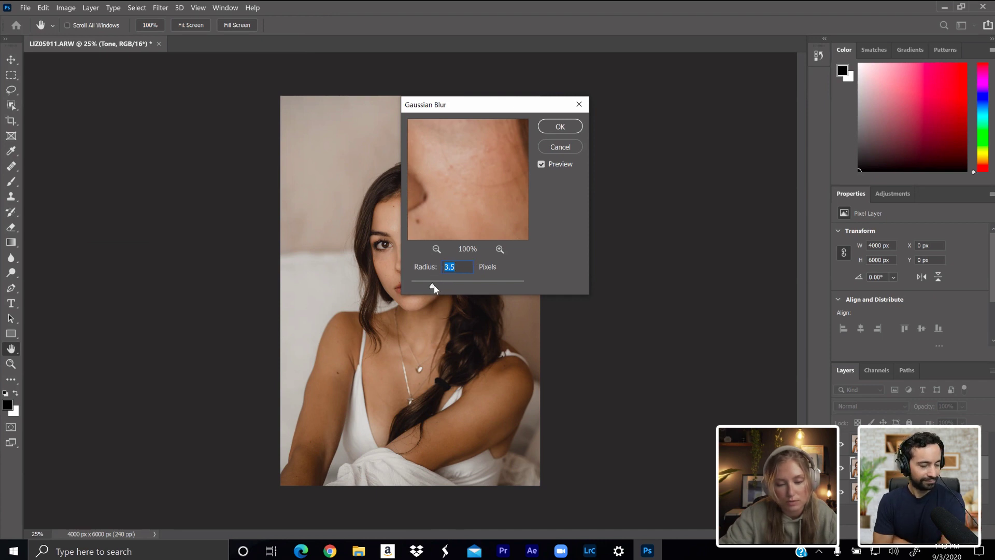
pyautogui.moveTo(434, 285)
pyautogui.mouseDown()
pyautogui.moveTo(414, 288)
pyautogui.moveTo(463, 289)
pyautogui.moveTo(420, 286)
pyautogui.mouseUp()
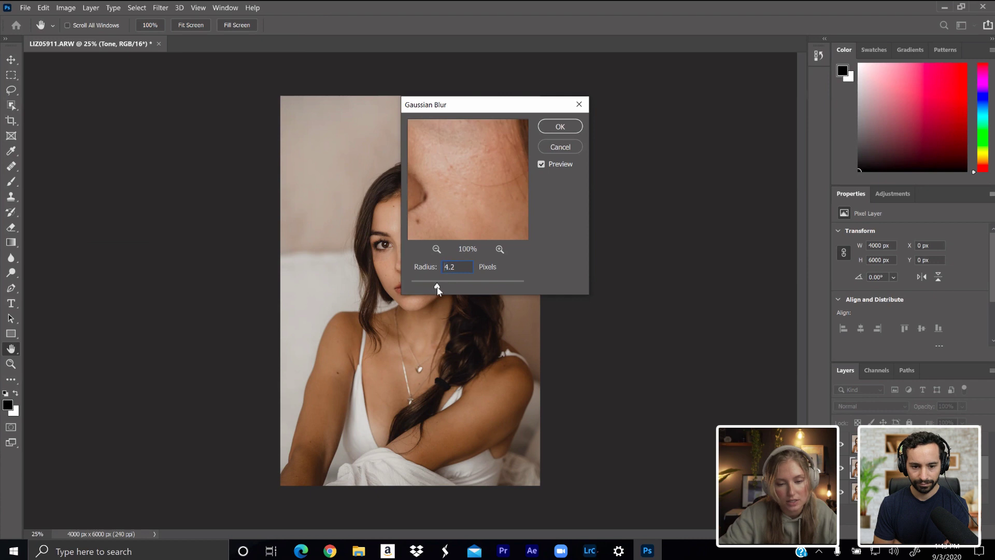
pyautogui.moveTo(437, 290); pyautogui.dragTo(433, 286)
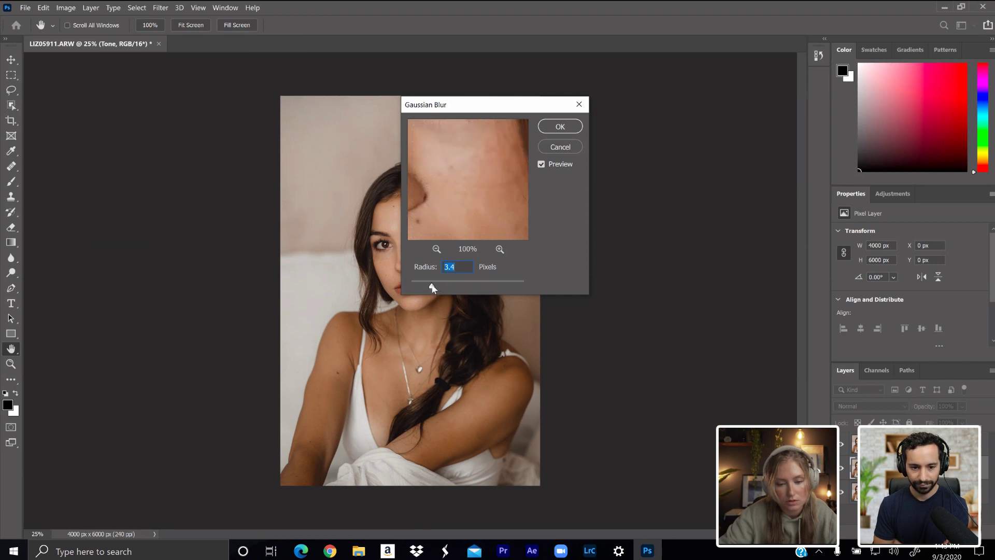
pyautogui.click(560, 126)
pyautogui.press('j')
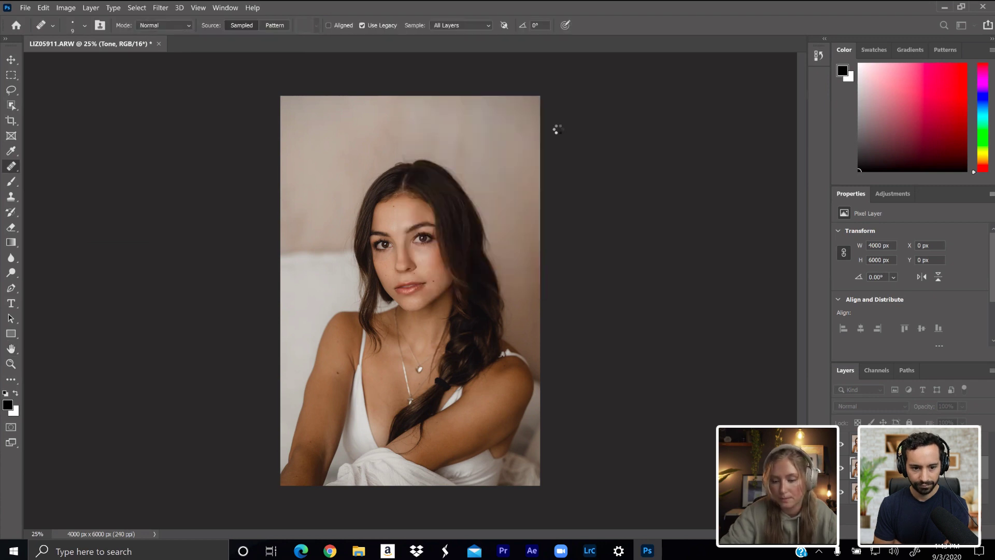
# - Use Apply Image on the Texture layer with the Tone layer as source, RGB channel, Subtract blending, Scale 2 and Offset 128
pyautogui.click(881, 444)
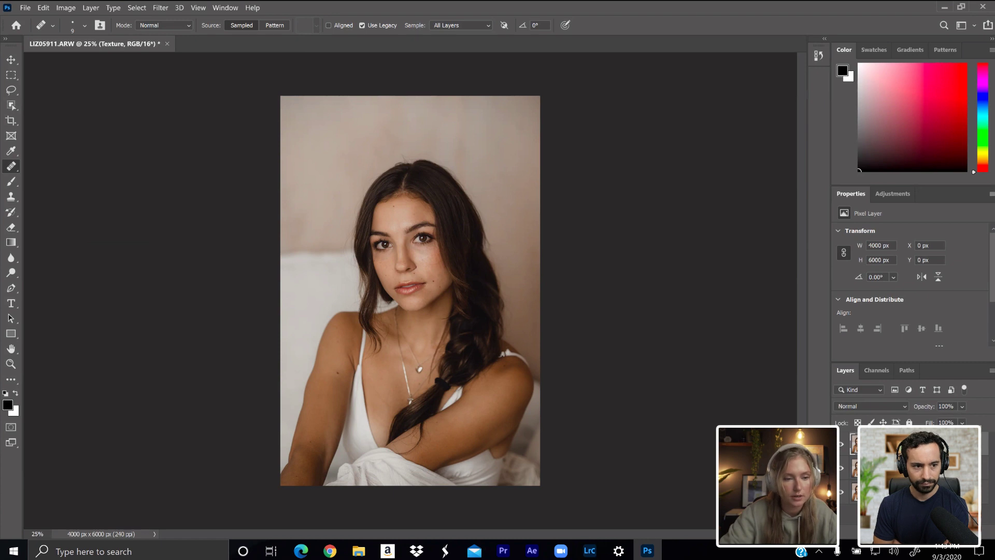
pyautogui.click(66, 8)
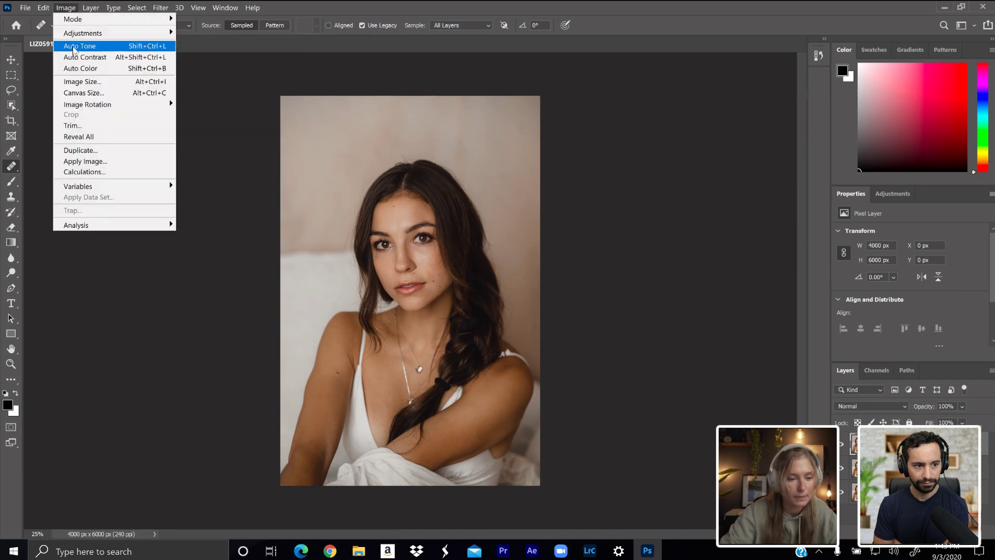
pyautogui.click(83, 161)
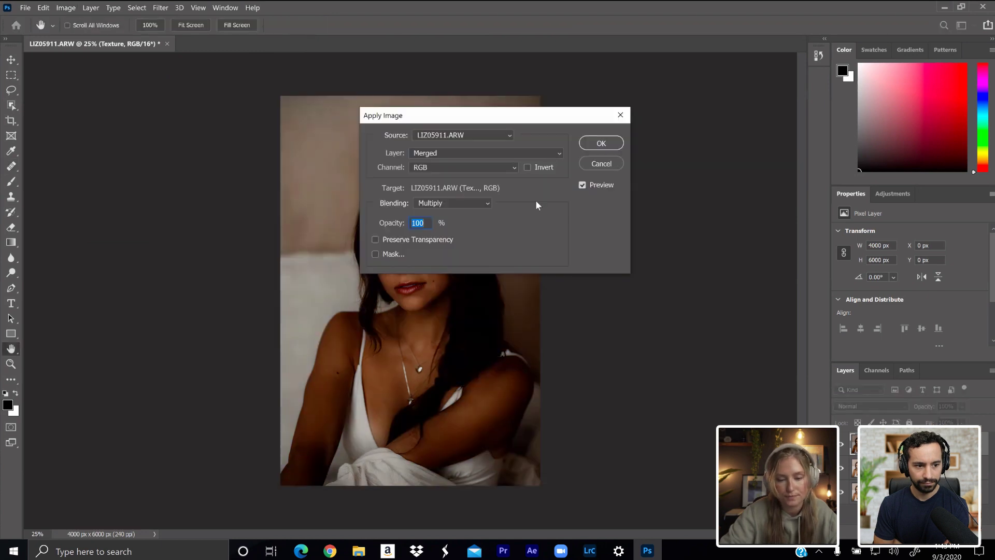
pyautogui.click(435, 152)
pyautogui.click(424, 194)
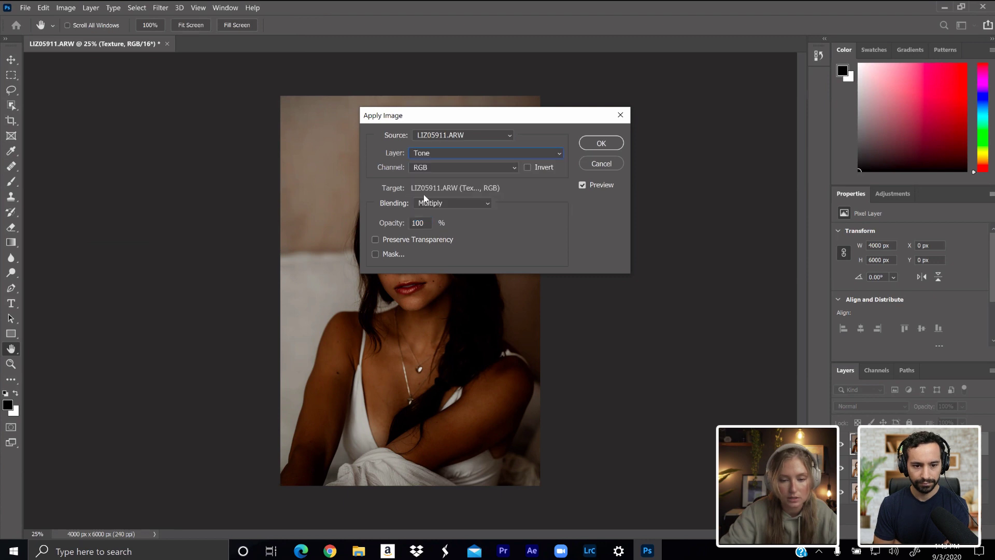
pyautogui.click(427, 166)
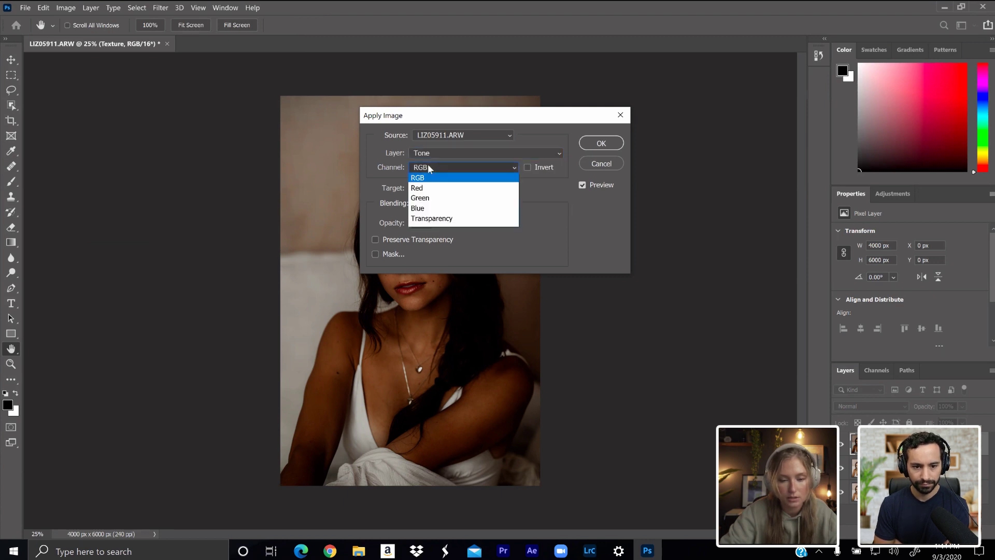
pyautogui.click(534, 207)
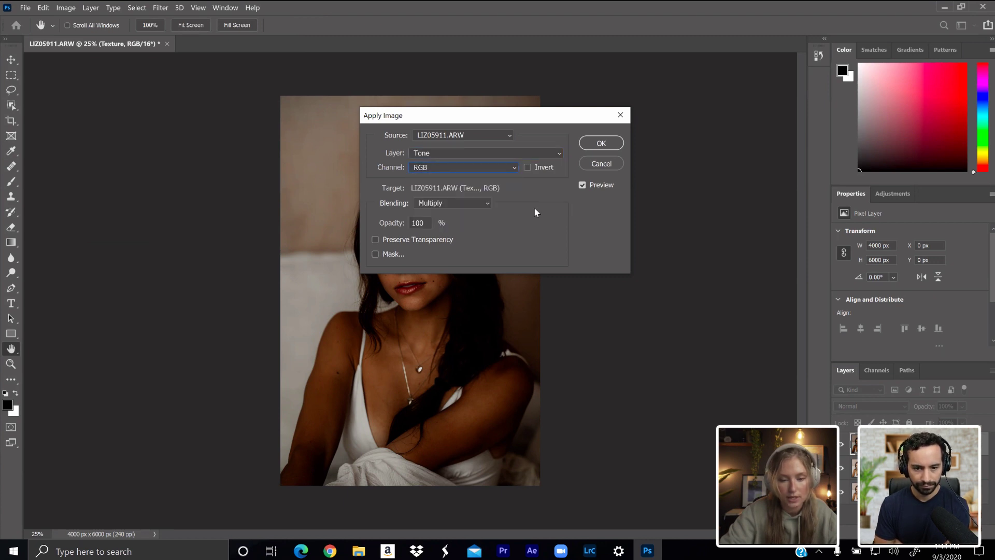
pyautogui.click(422, 203)
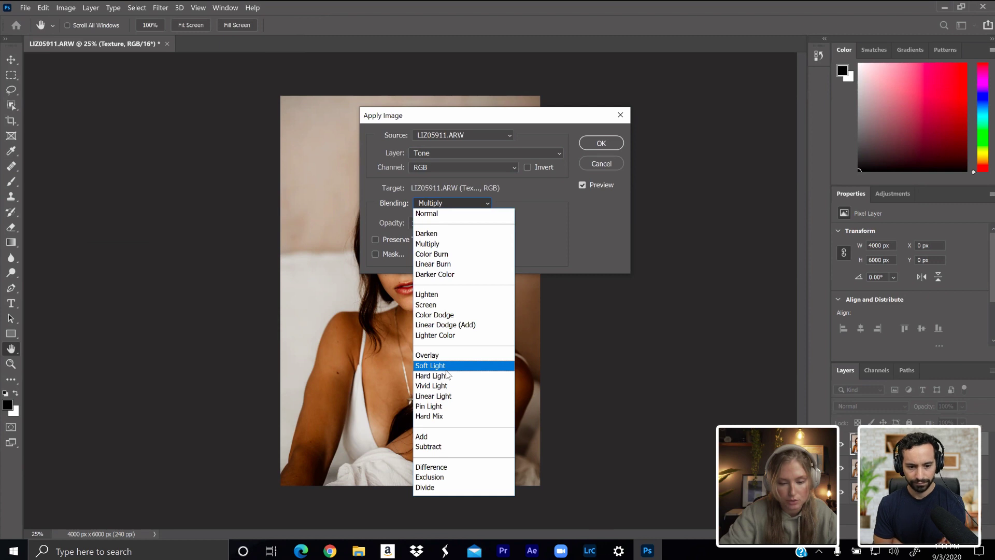
pyautogui.click(436, 448)
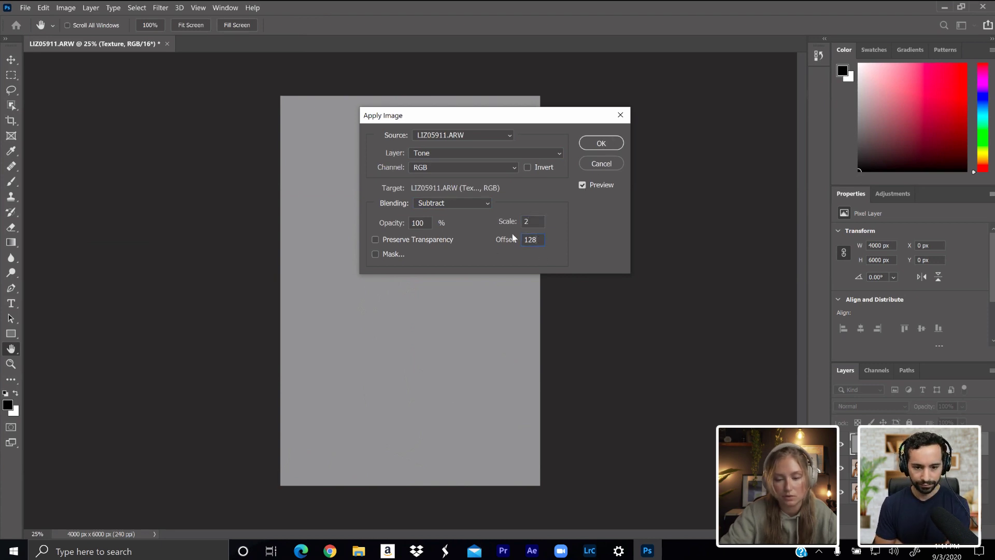
pyautogui.click(602, 143)
pyautogui.press('j')
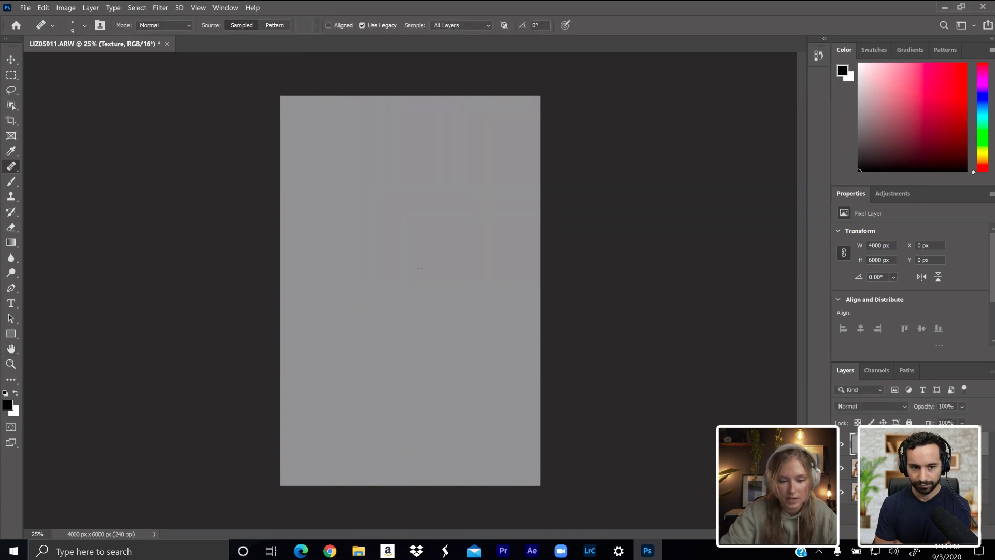
pyautogui.scroll(3, 408, 231)
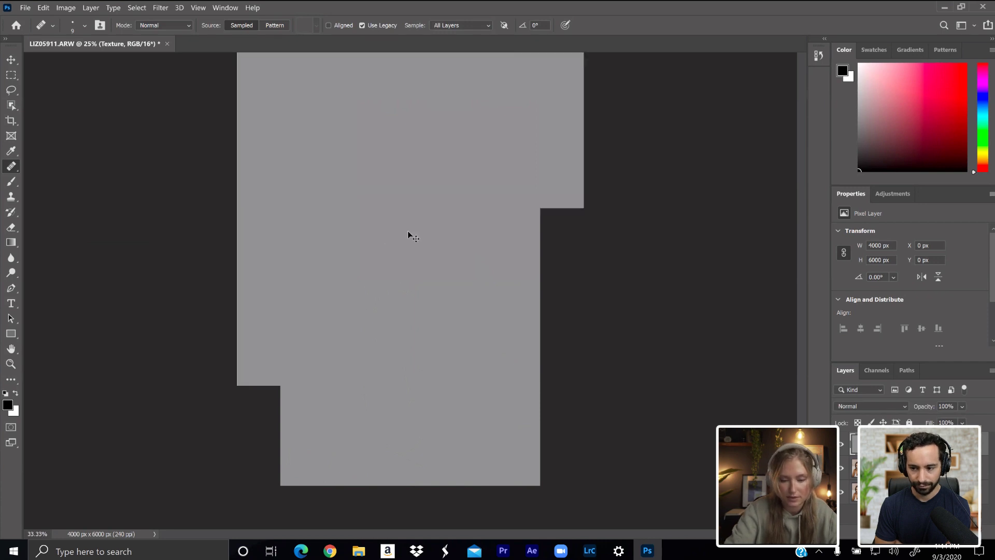
pyautogui.scroll(2, 408, 231)
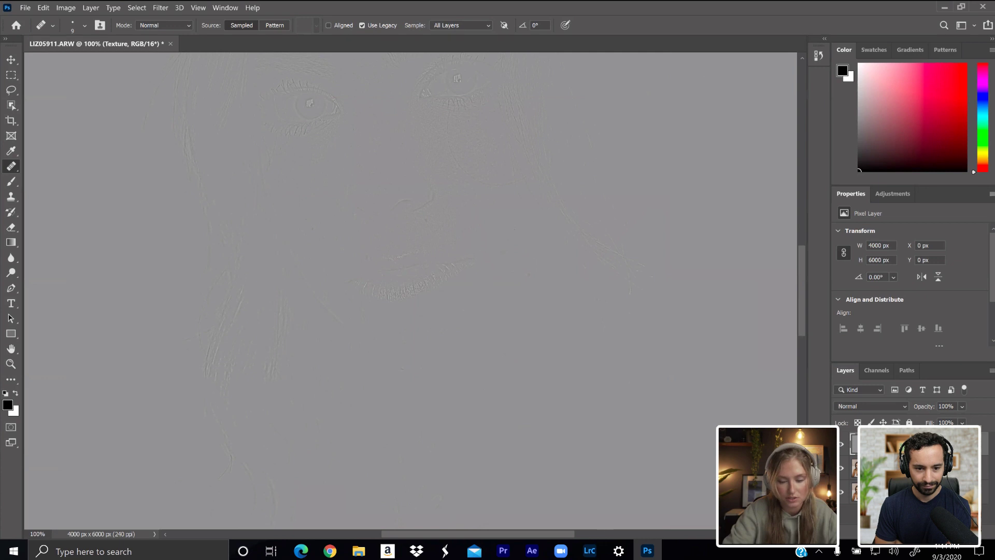
# - Set the Texture layer's blend mode to Linear Light
pyautogui.scroll(-3, 401, 260)
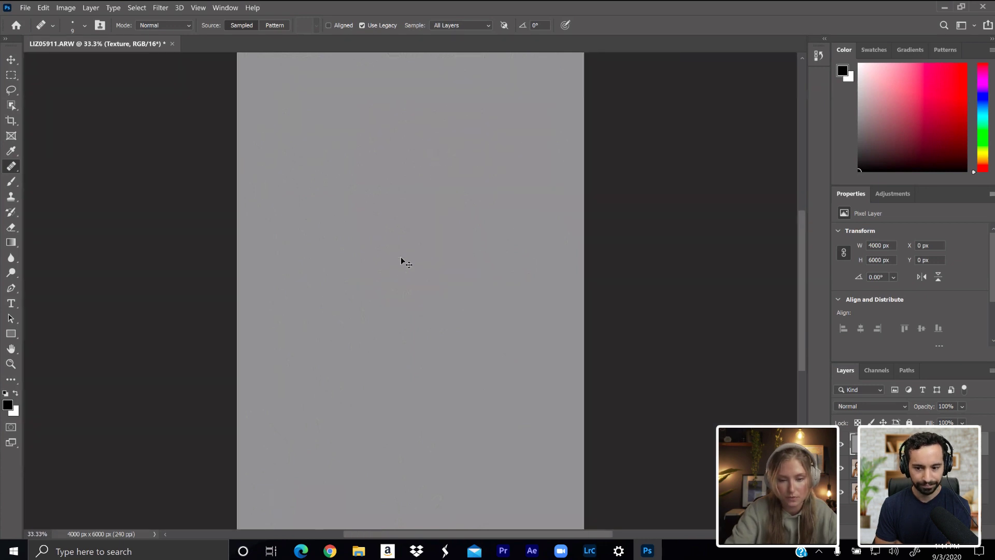
pyautogui.scroll(-1, 404, 260)
pyautogui.scroll(1, 404, 260)
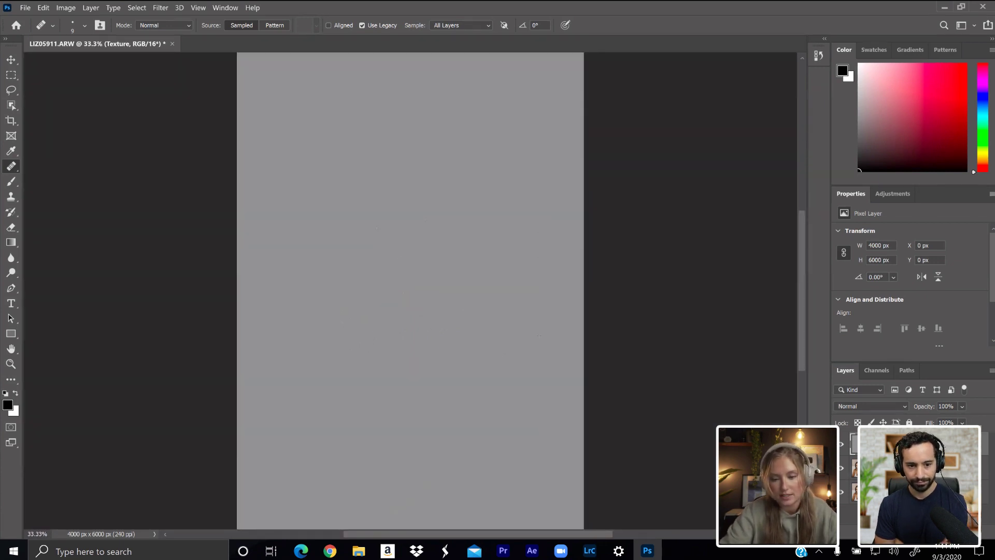
pyautogui.click(883, 405)
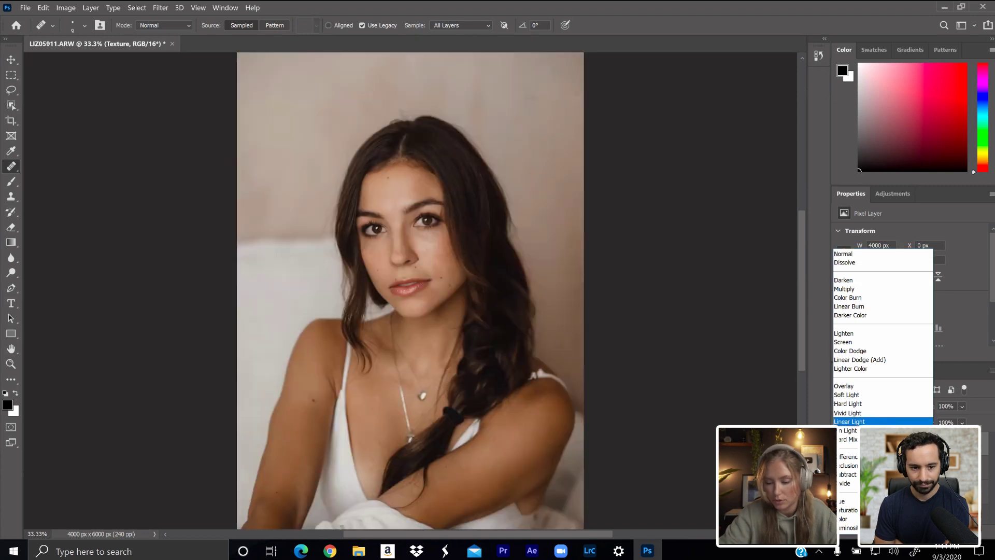
pyautogui.click(850, 422)
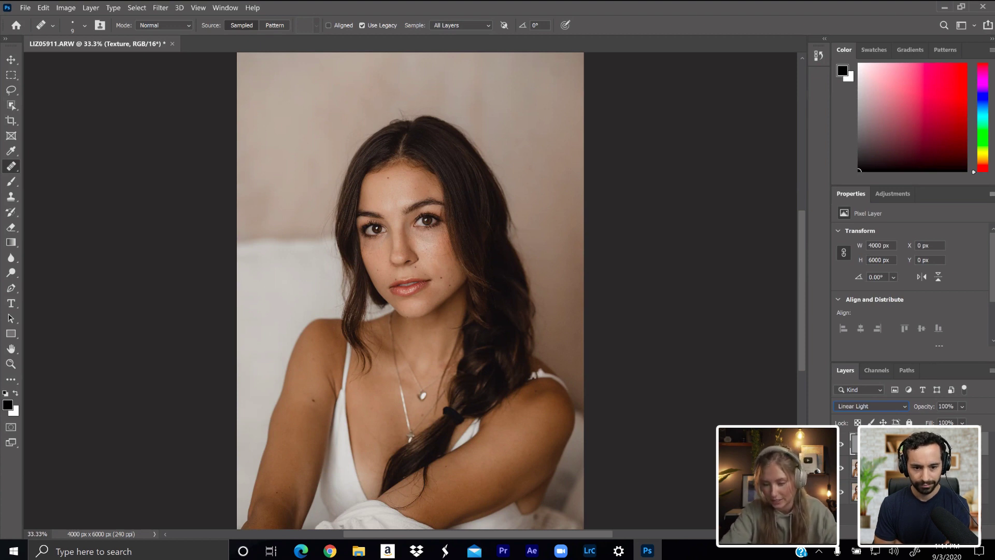
# - Select the Tone layer and set the Healing Brush to sample the Current Layer only
pyautogui.click(881, 468)
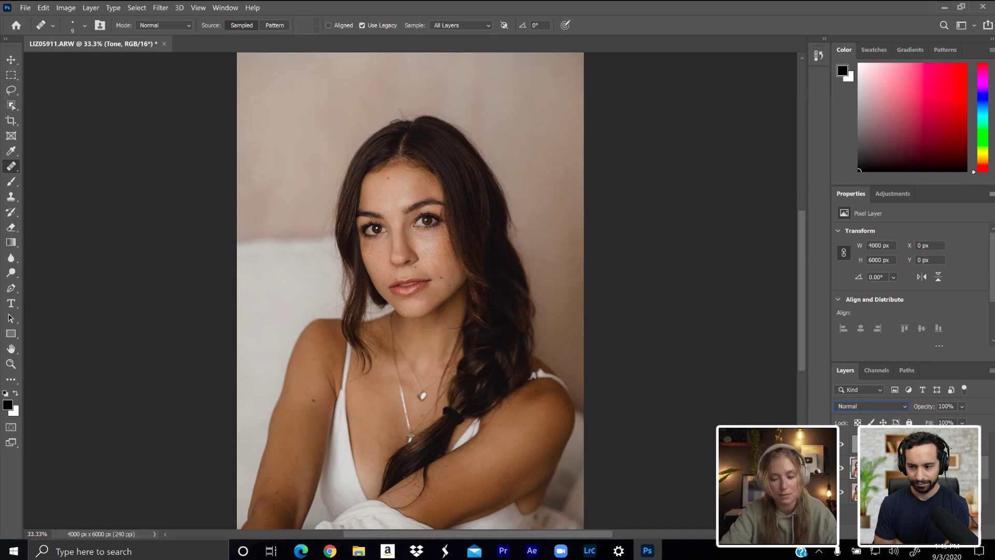
pyautogui.scroll(2, 435, 251)
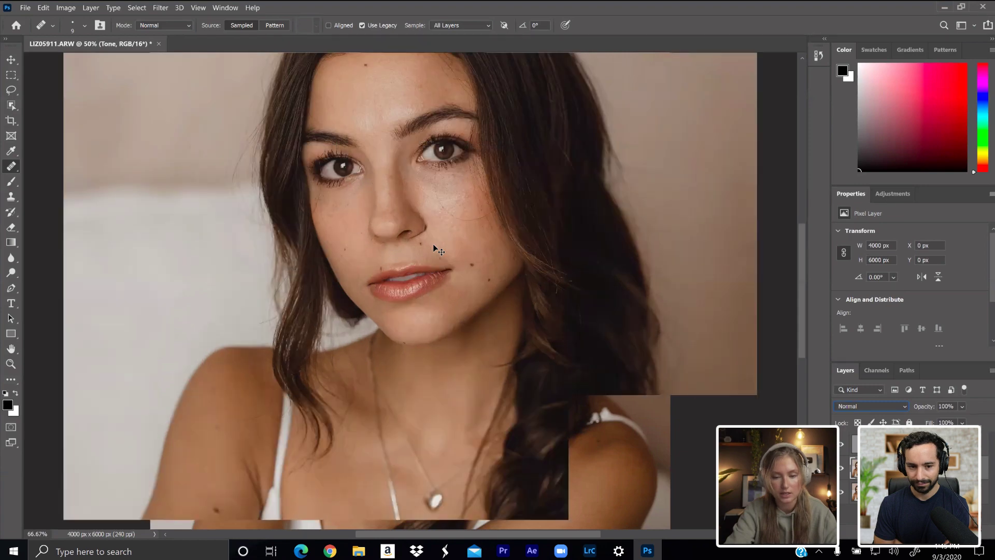
pyautogui.scroll(2, 436, 251)
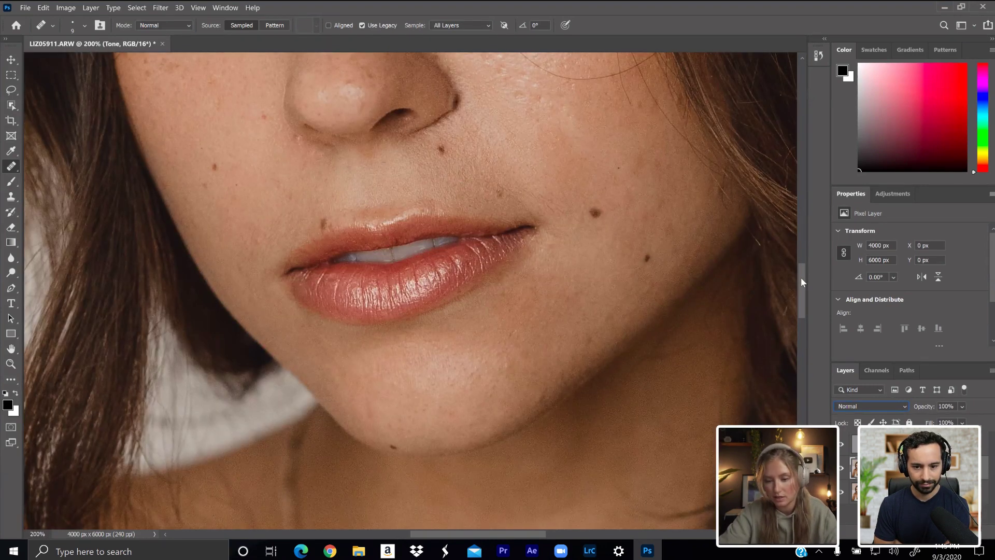
pyautogui.scroll(-5, 807, 301)
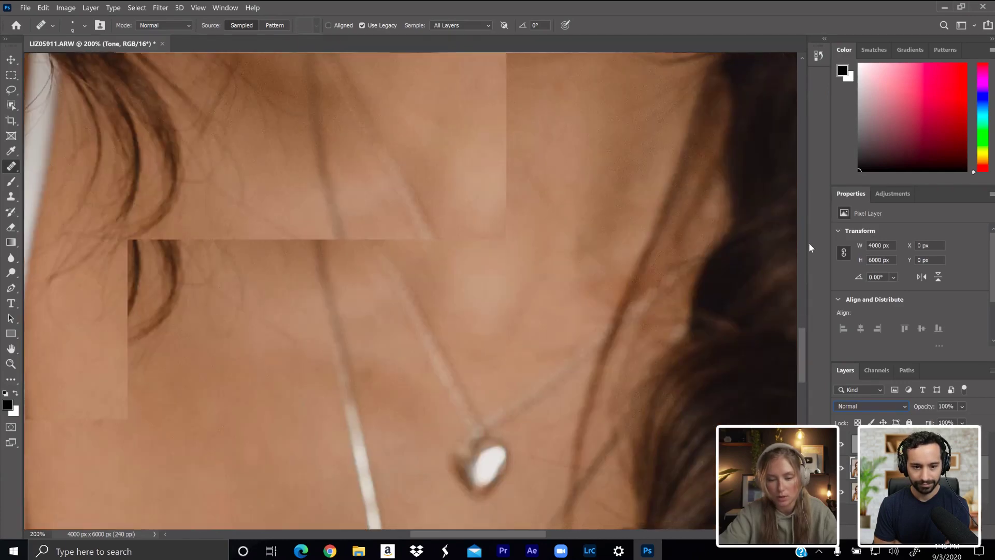
pyautogui.scroll(5, 809, 243)
pyautogui.scroll(5, 808, 246)
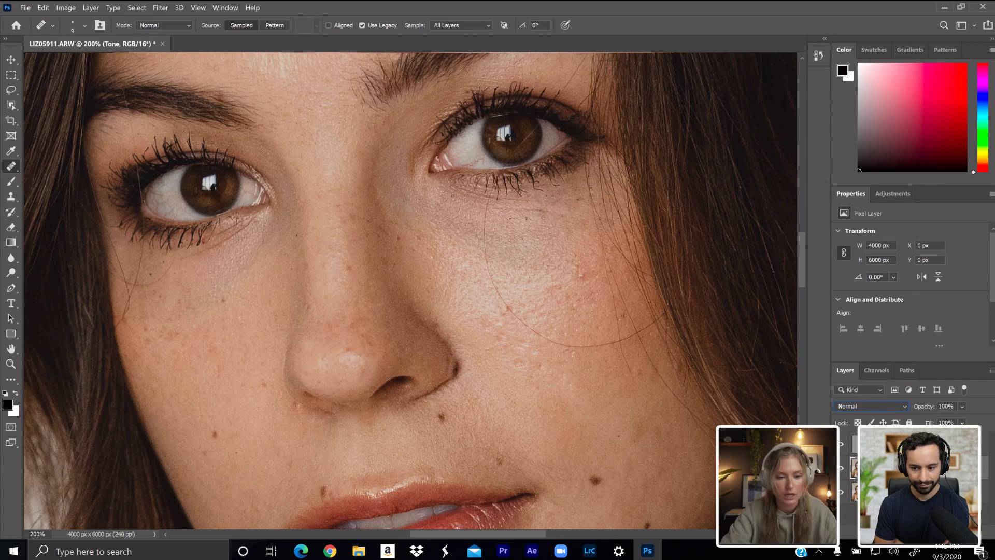
pyautogui.click(449, 26)
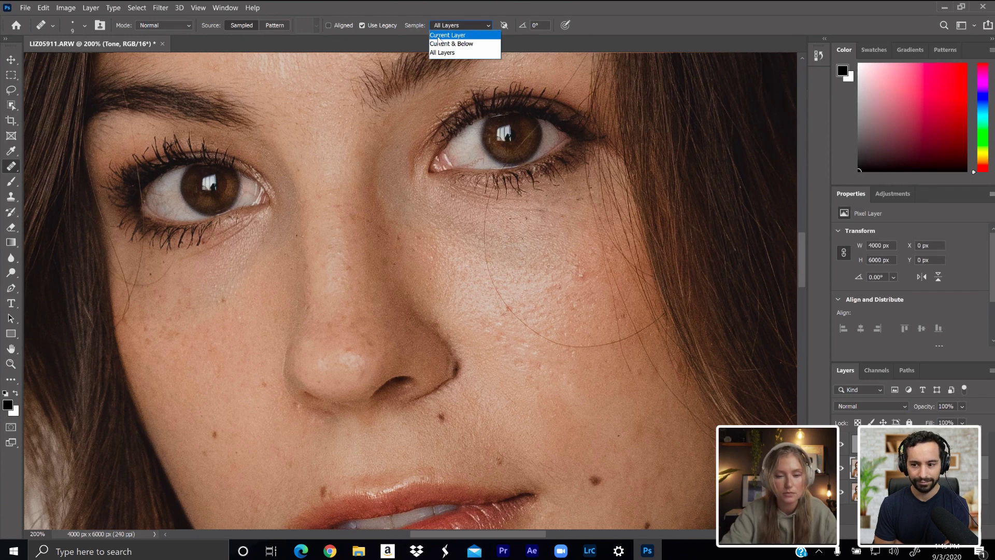
pyautogui.click(437, 36)
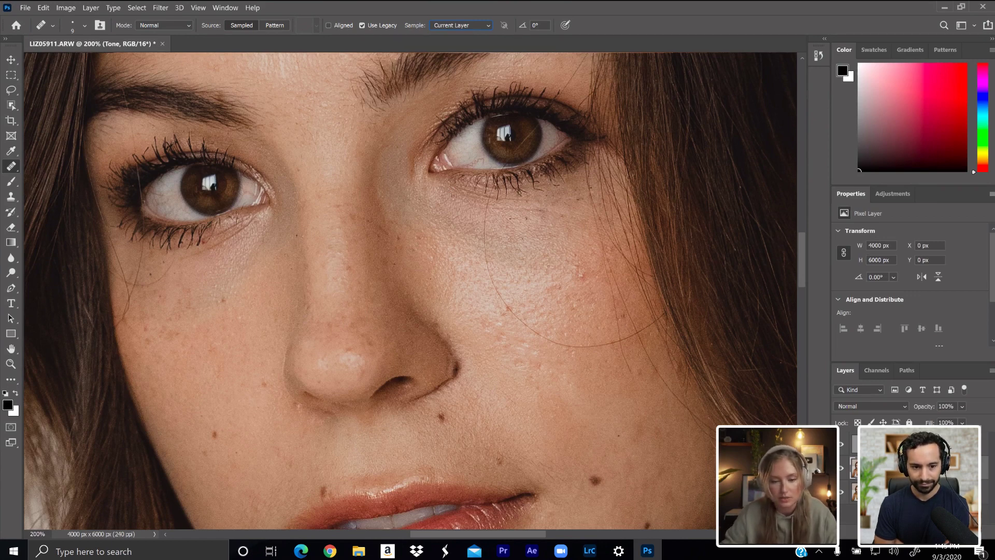
# - Set the Healing Brush size to 14 px
pyautogui.rightClick(463, 212)
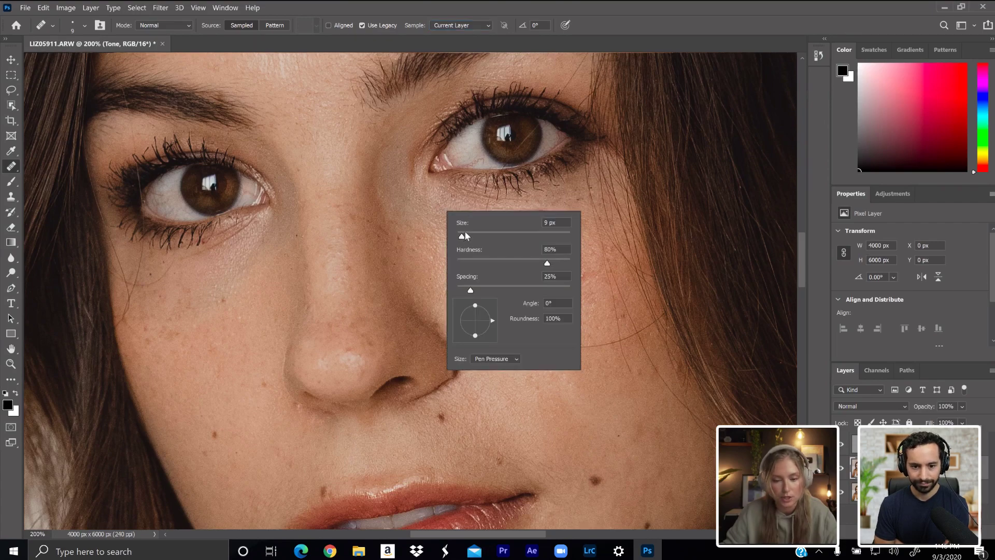
pyautogui.click(465, 234)
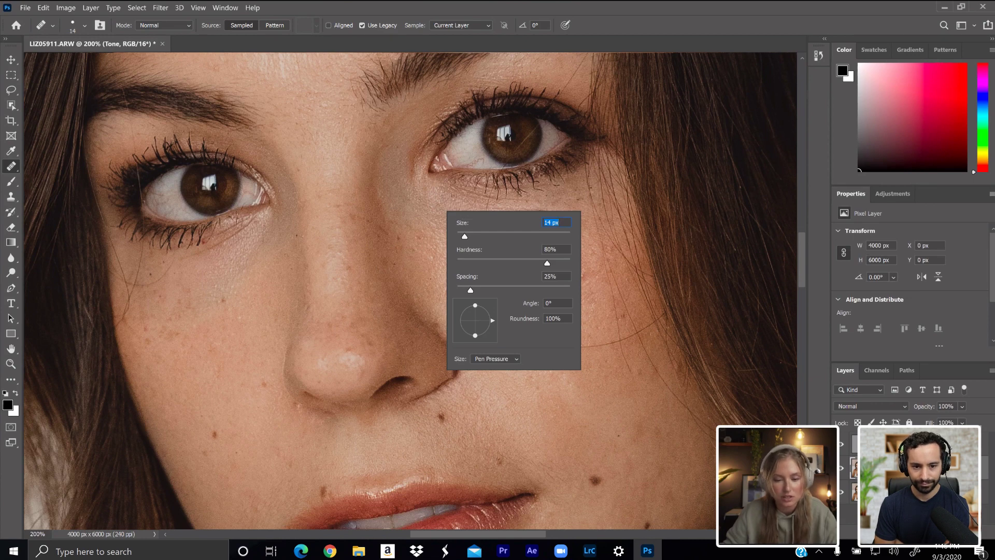
pyautogui.press('Return')
pyautogui.rightClick(434, 216)
pyautogui.rightClick(439, 197)
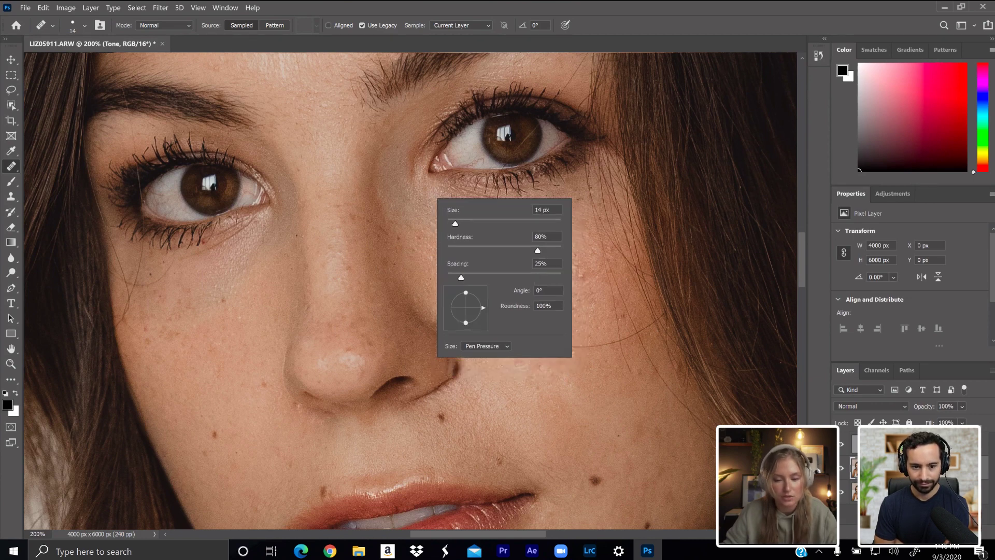
pyautogui.click(439, 197)
pyautogui.rightClick(421, 208)
pyautogui.click(436, 194)
pyautogui.click(437, 194)
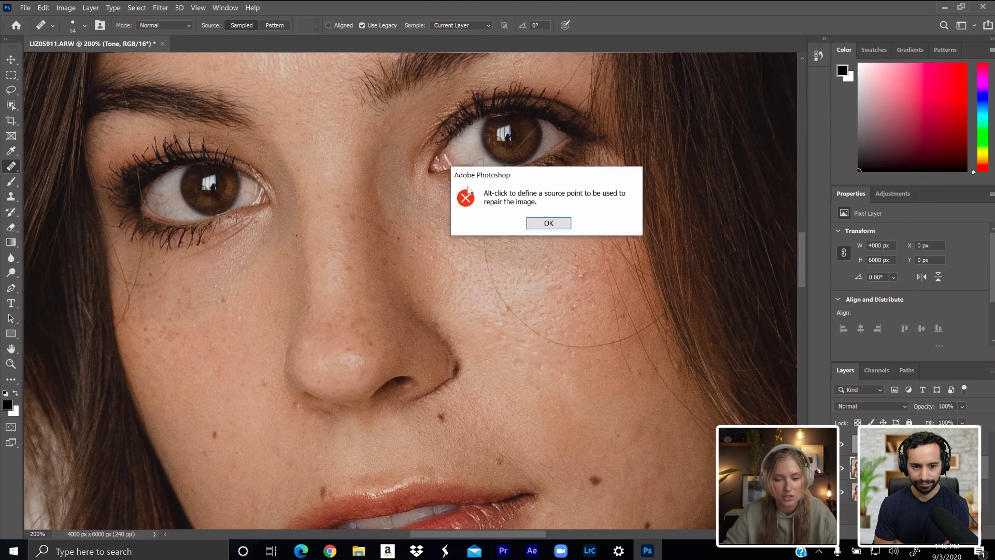
pyautogui.click(539, 222)
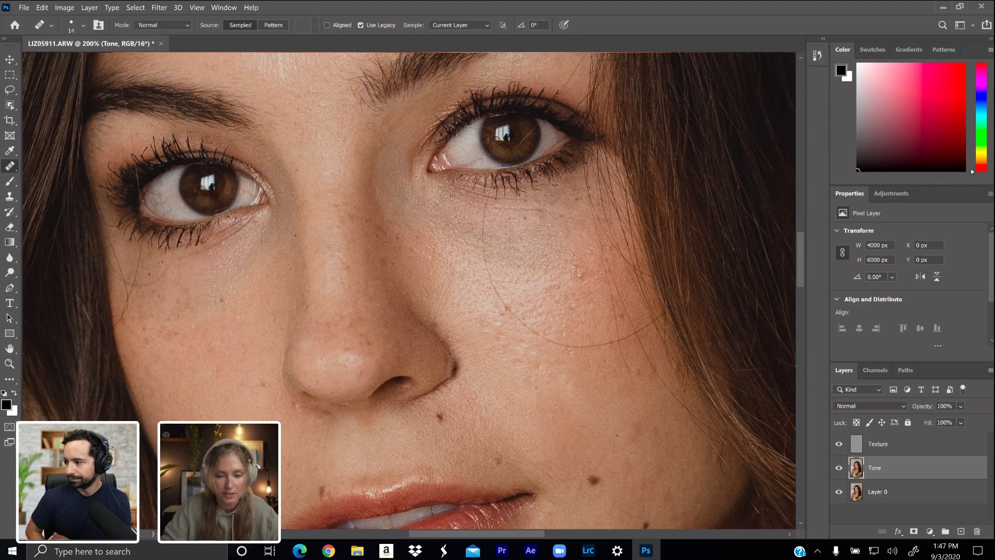
# - Sample the skin at the inner corner of her left eye and heal the uneven tone below that eye on the Tone layer
pyautogui.press('alt')
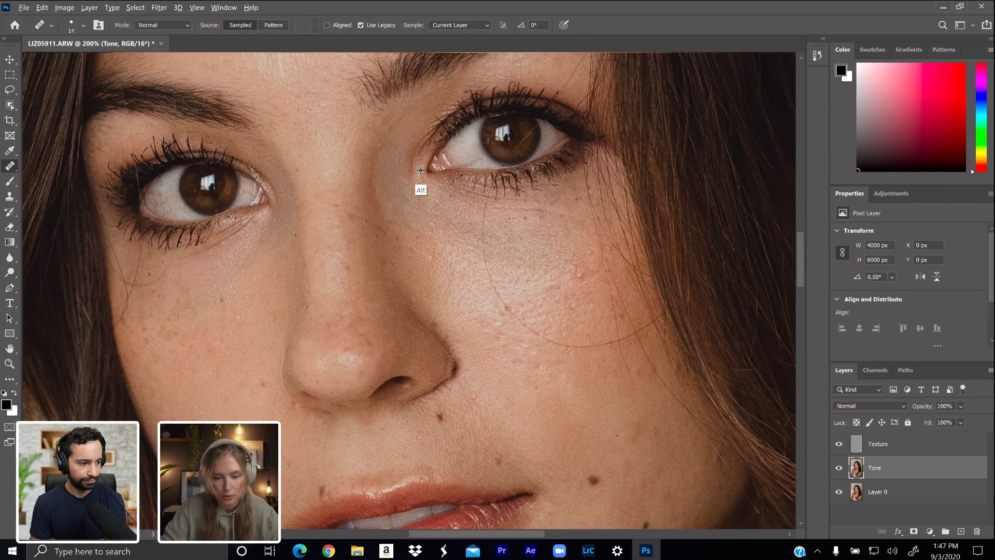
pyautogui.keyDown('alt'); pyautogui.click(420, 170); pyautogui.keyUp('alt')
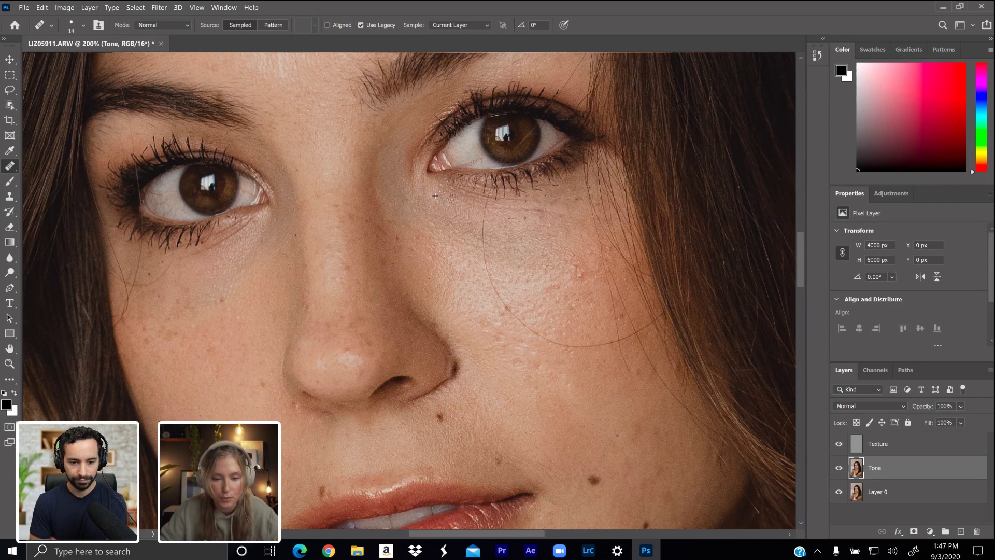
pyautogui.press('alt')
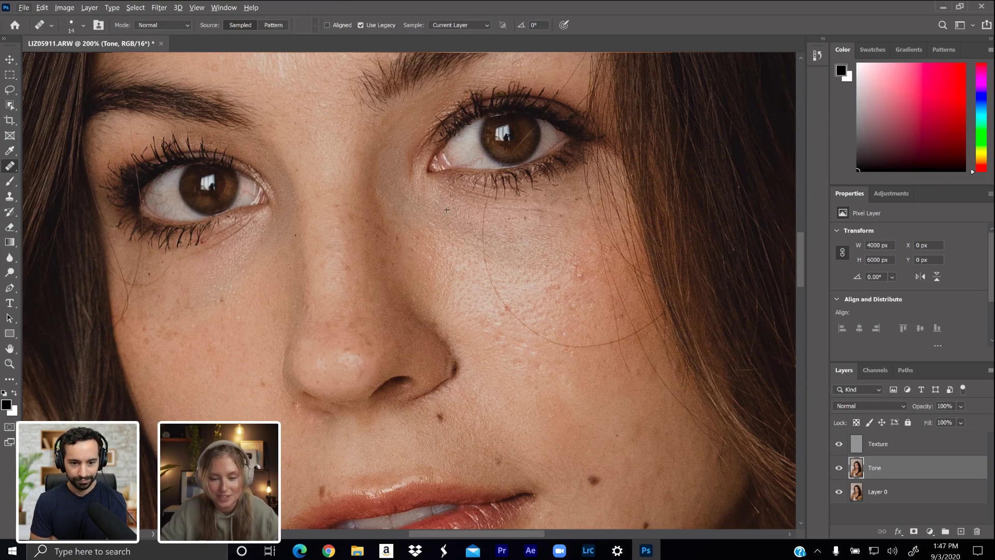
pyautogui.click(472, 227)
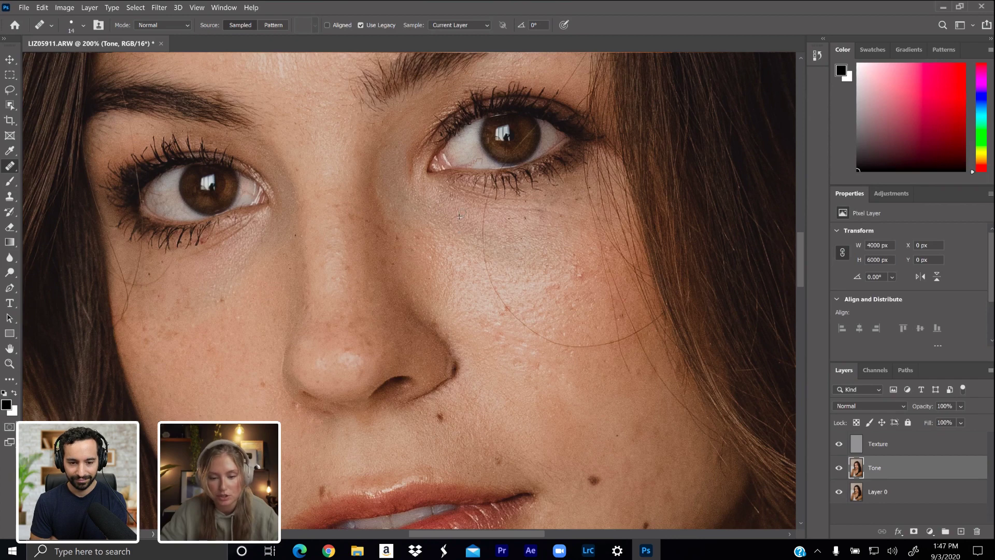
pyautogui.click(476, 213)
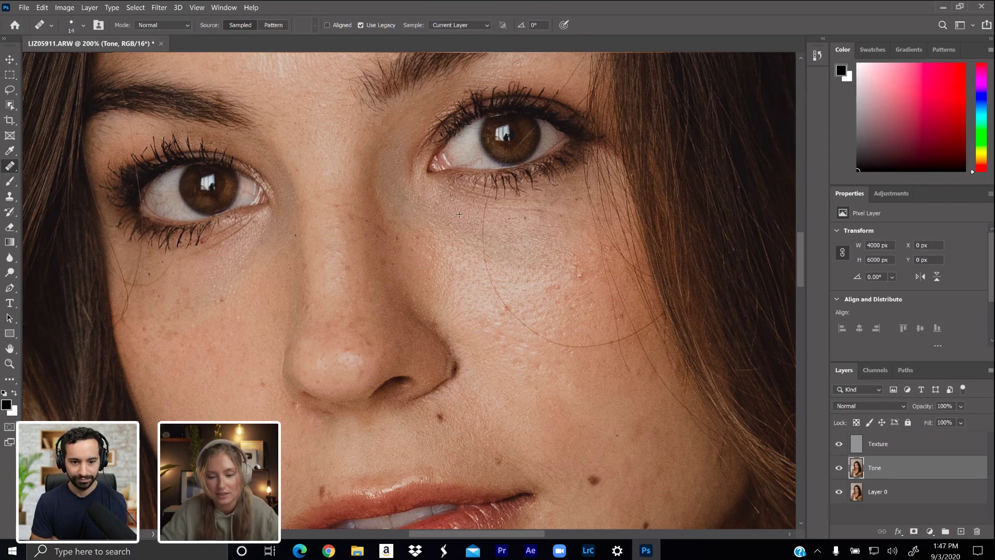
pyautogui.moveTo(460, 215)
pyautogui.mouseDown()
pyautogui.moveTo(440, 207)
pyautogui.moveTo(492, 221)
pyautogui.mouseUp()
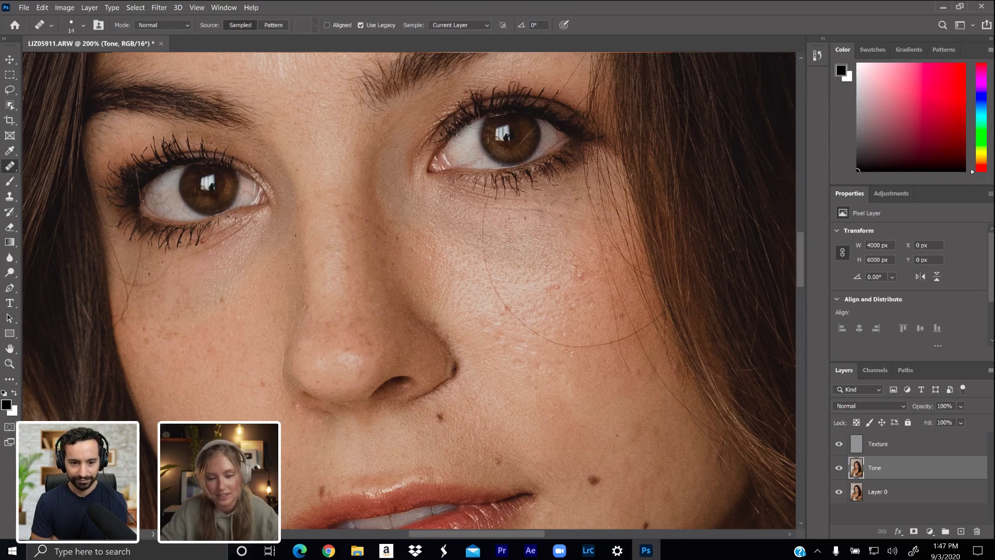
pyautogui.click(498, 236)
pyautogui.click(500, 238)
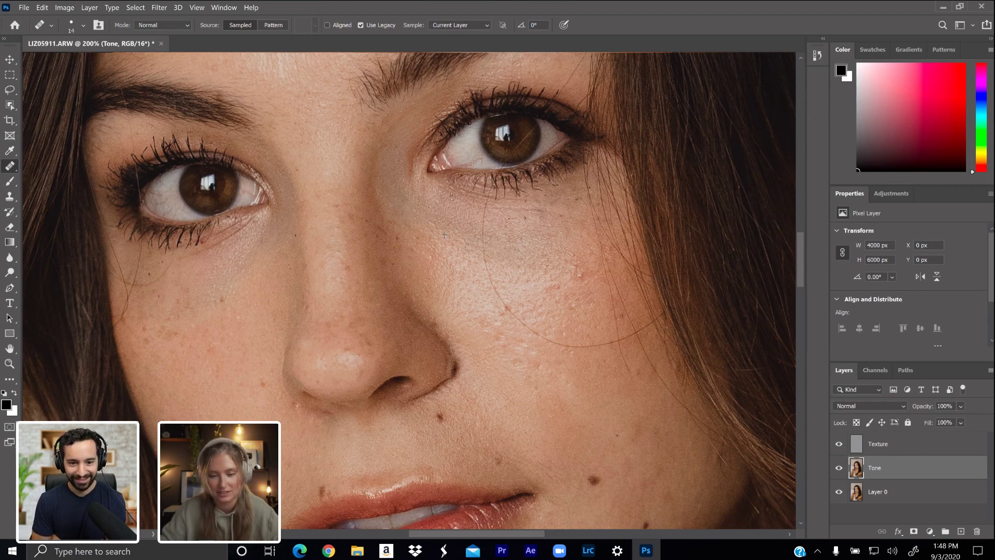
# - Sample the skin below her left eye and heal the tone between the nose and that eye's inner corner
pyautogui.keyDown('alt'); pyautogui.click(506, 243); pyautogui.keyUp('alt')
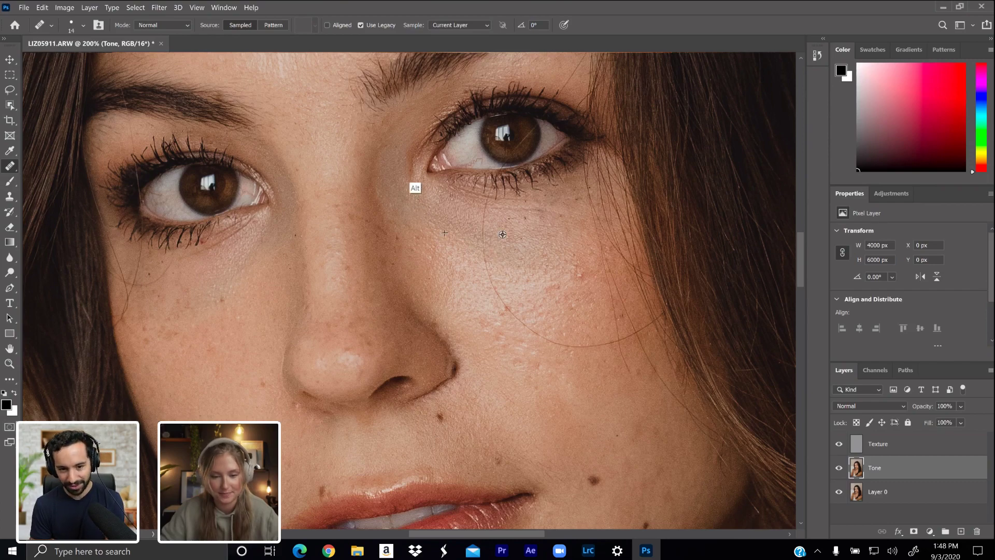
pyautogui.moveTo(410, 209); pyautogui.dragTo(414, 185)
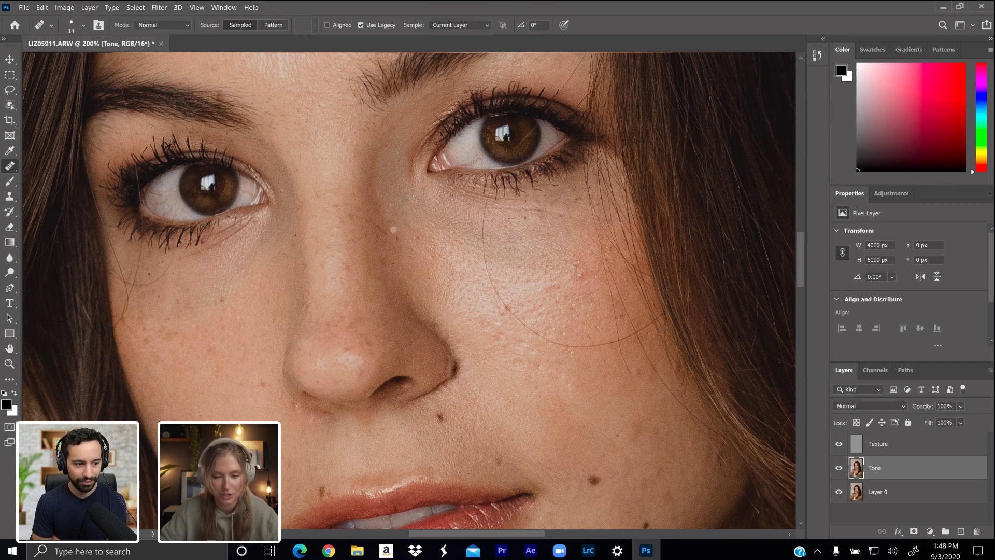
pyautogui.press('alt')
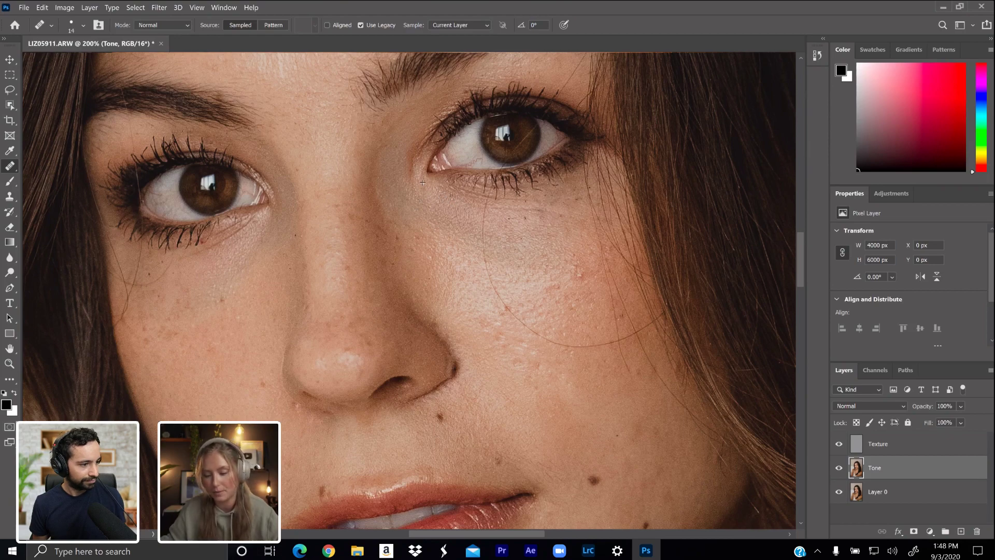
# - Compare the retouch with the original by repeatedly showing Layer 0 alone and restoring the Texture and Tone layers
pyautogui.keyDown('alt'); pyautogui.click(839, 493); pyautogui.keyUp('alt')
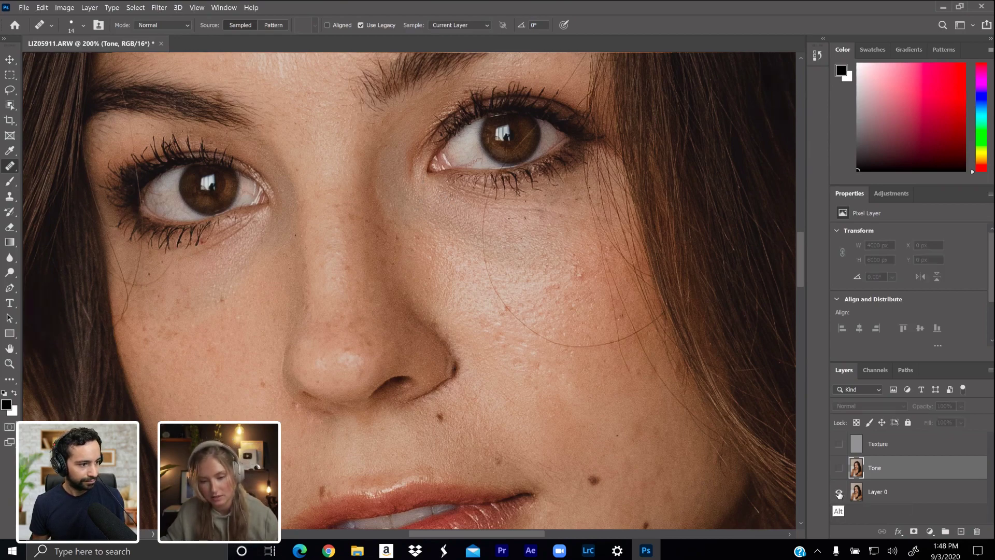
pyautogui.keyDown('alt'); pyautogui.click(840, 493); pyautogui.keyUp('alt')
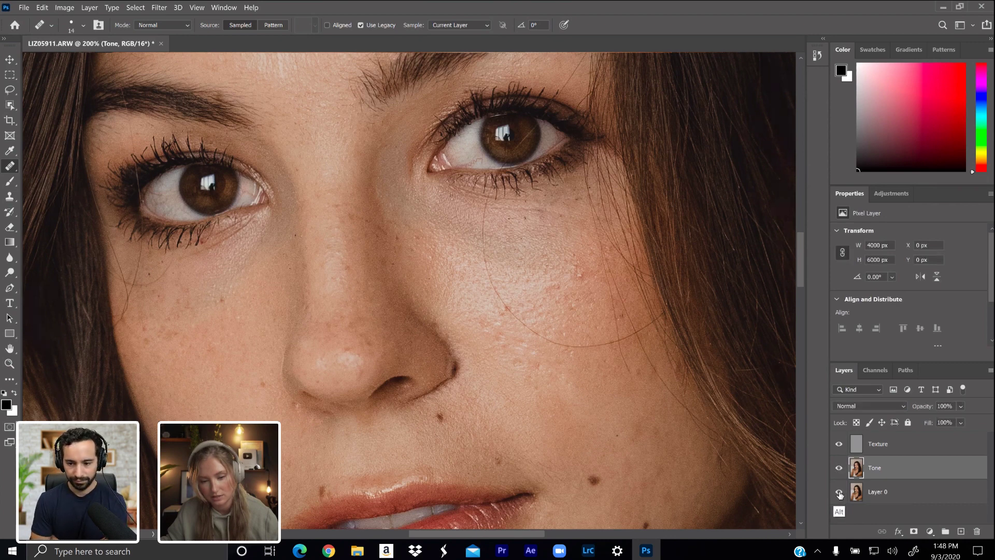
pyautogui.keyDown('alt'); pyautogui.click(839, 493); pyautogui.keyUp('alt')
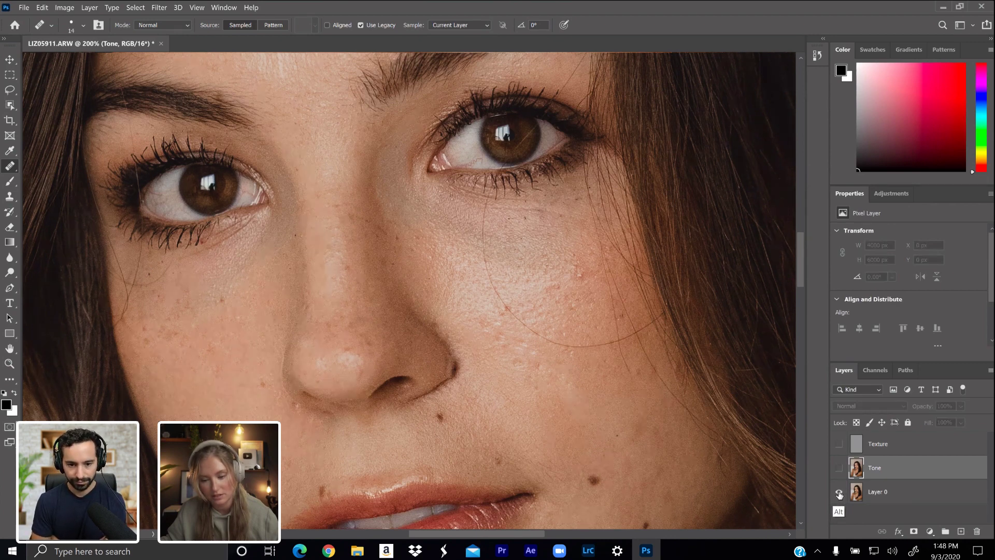
pyautogui.keyDown('alt'); pyautogui.click(840, 494); pyautogui.keyUp('alt')
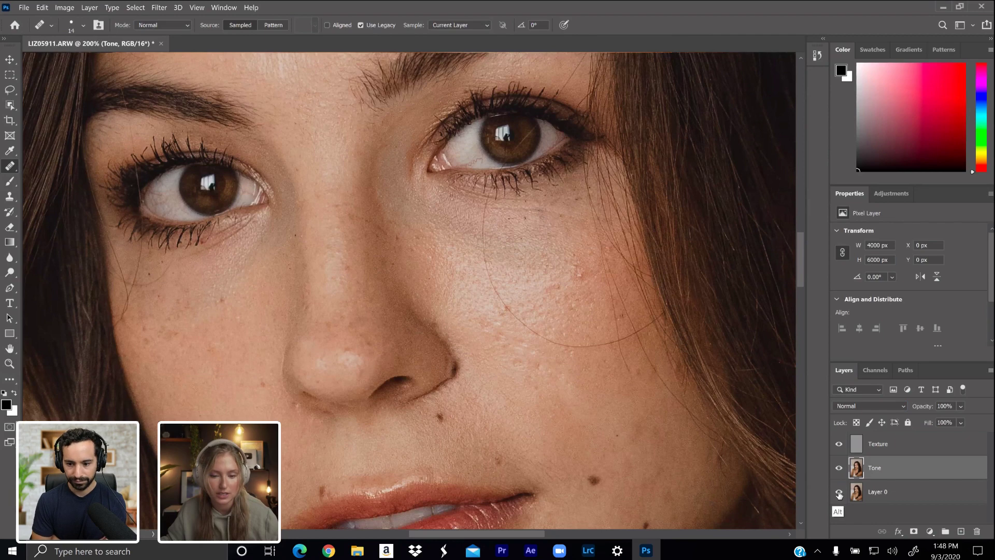
pyautogui.keyDown('alt'); pyautogui.click(839, 493); pyautogui.keyUp('alt')
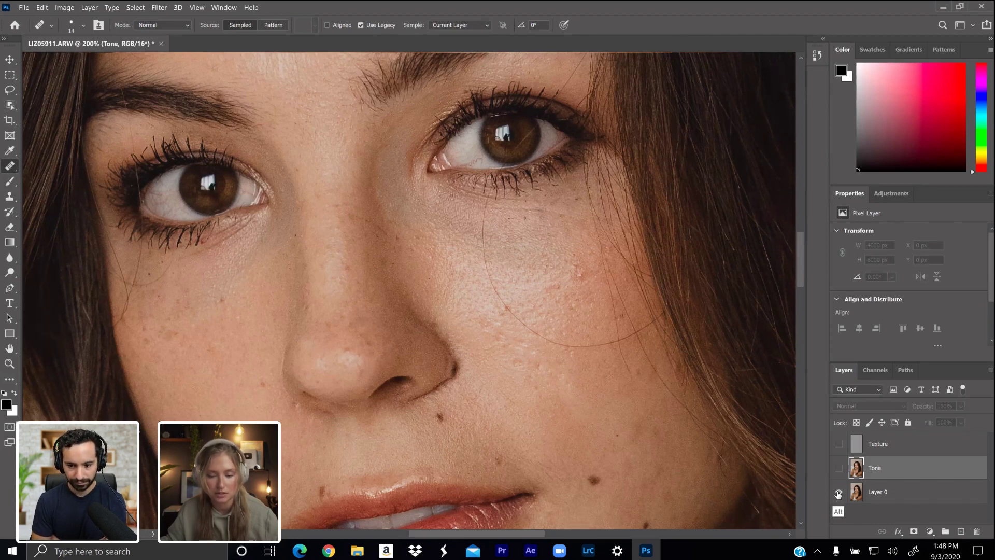
pyautogui.keyDown('alt'); pyautogui.click(839, 493); pyautogui.keyUp('alt')
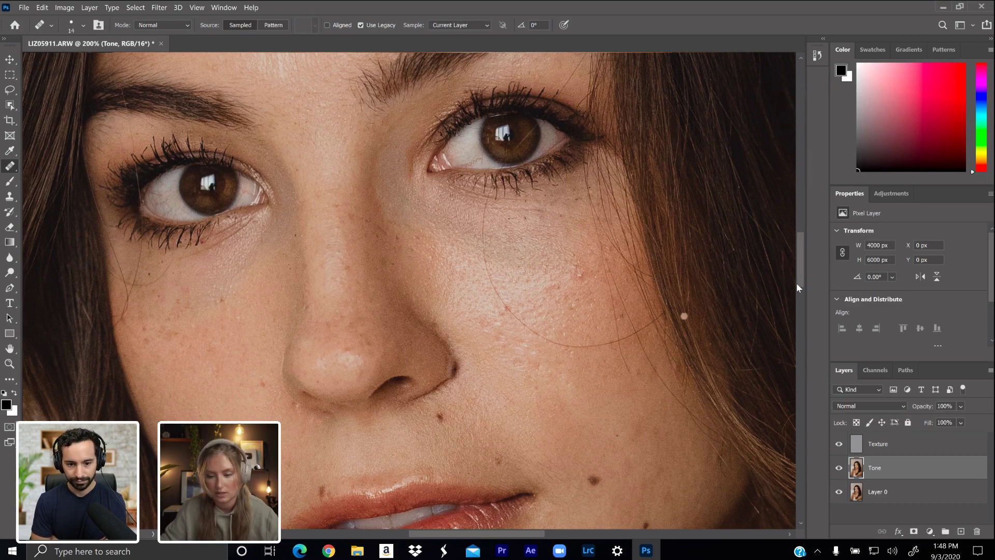
# - Sample the bright skin on her left cheek below the eye and heal the uneven tone of the upper cheek on the Tone layer
pyautogui.moveTo(802, 271); pyautogui.dragTo(801, 281)
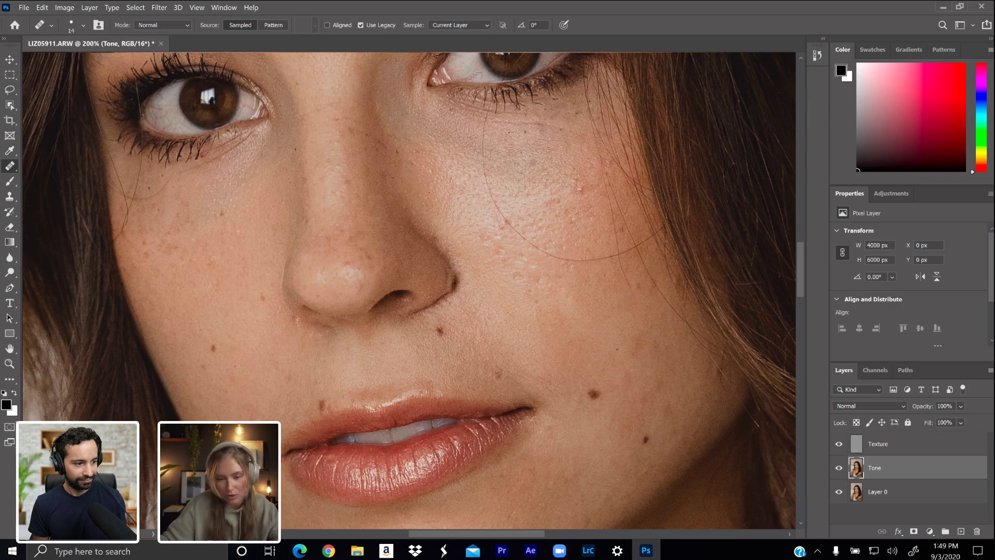
pyautogui.press('alt')
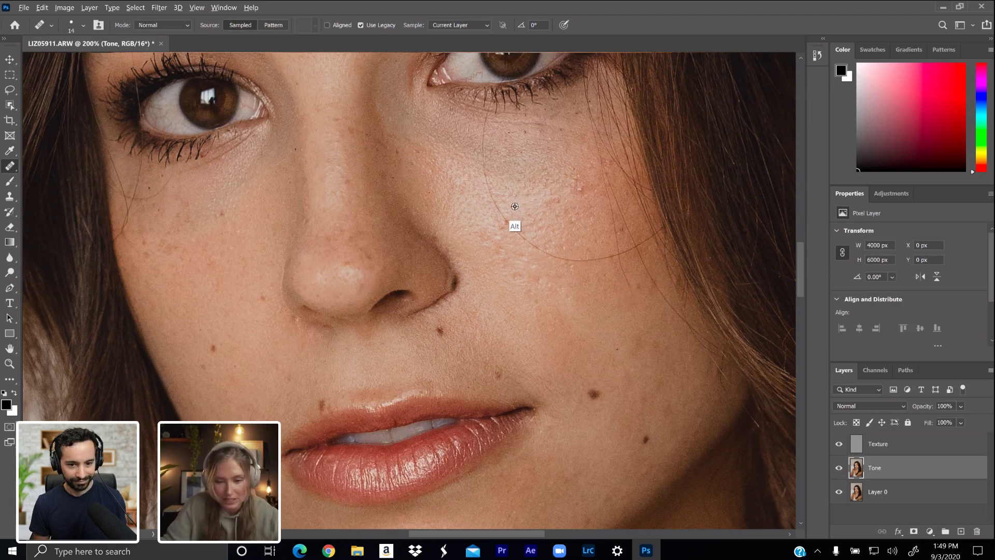
pyautogui.keyDown('alt'); pyautogui.click(515, 205); pyautogui.keyUp('alt')
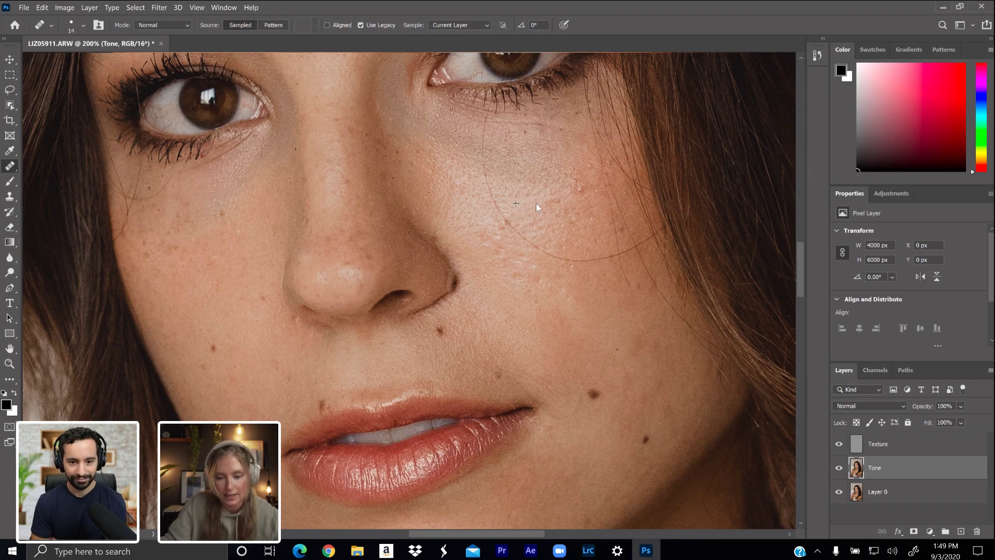
pyautogui.click(554, 203)
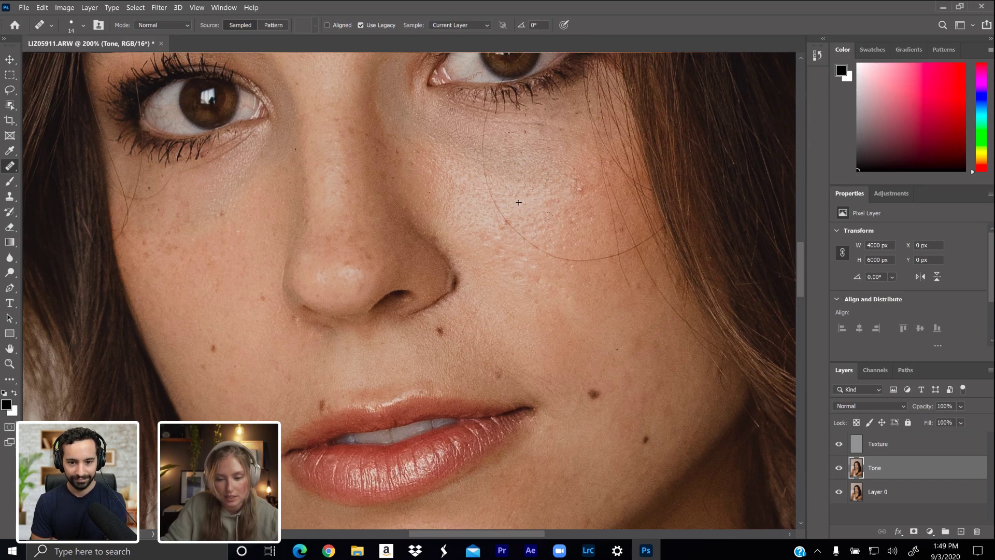
pyautogui.click(484, 230)
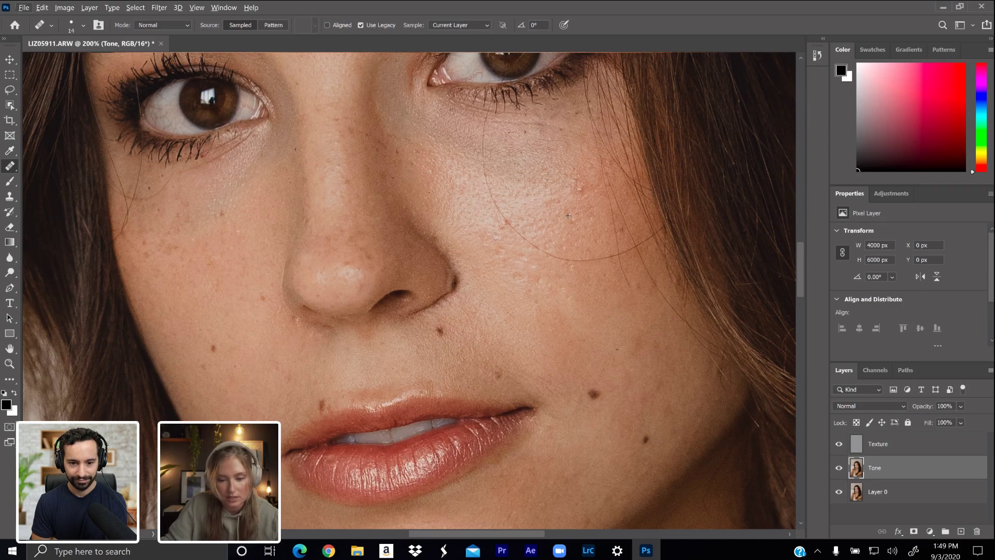
# - Sample the skin between the nose and her left cheek and heal the redness across the middle of that cheek
pyautogui.keyDown('alt'); pyautogui.click(475, 234); pyautogui.keyUp('alt')
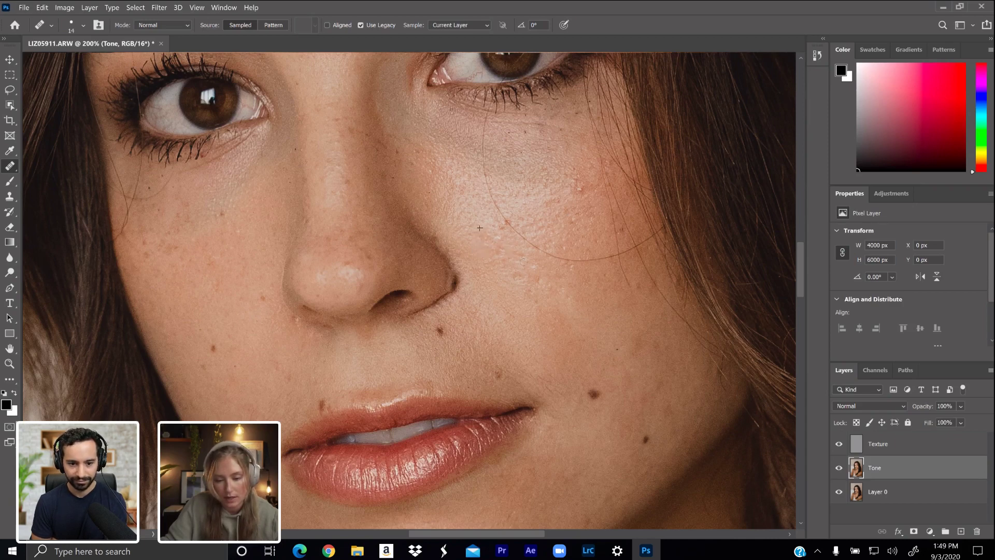
pyautogui.click(484, 253)
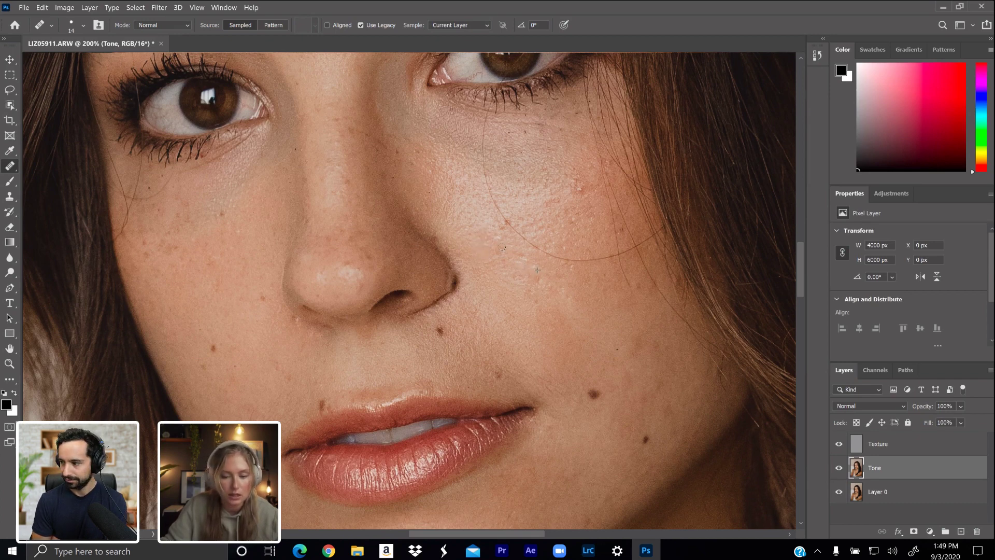
pyautogui.click(475, 232)
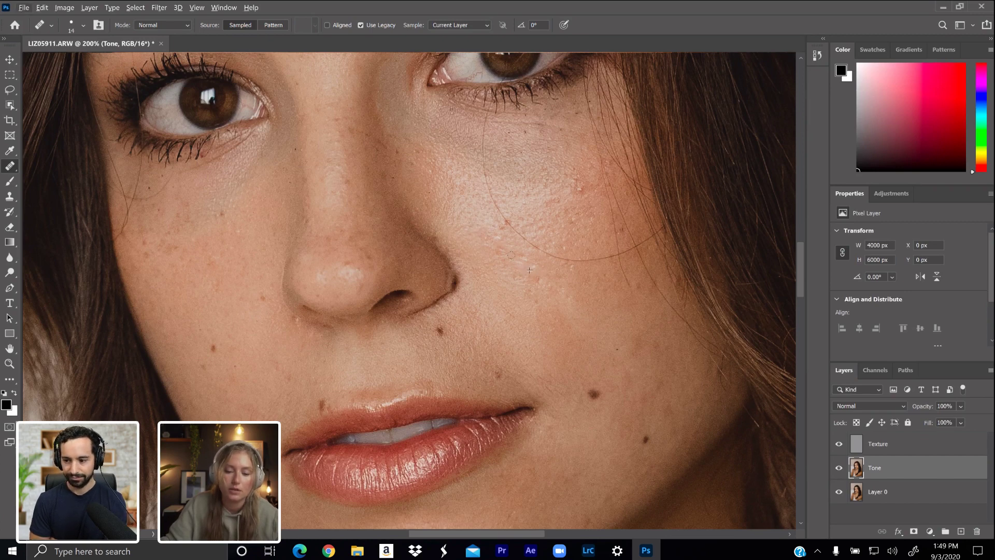
pyautogui.click(521, 220)
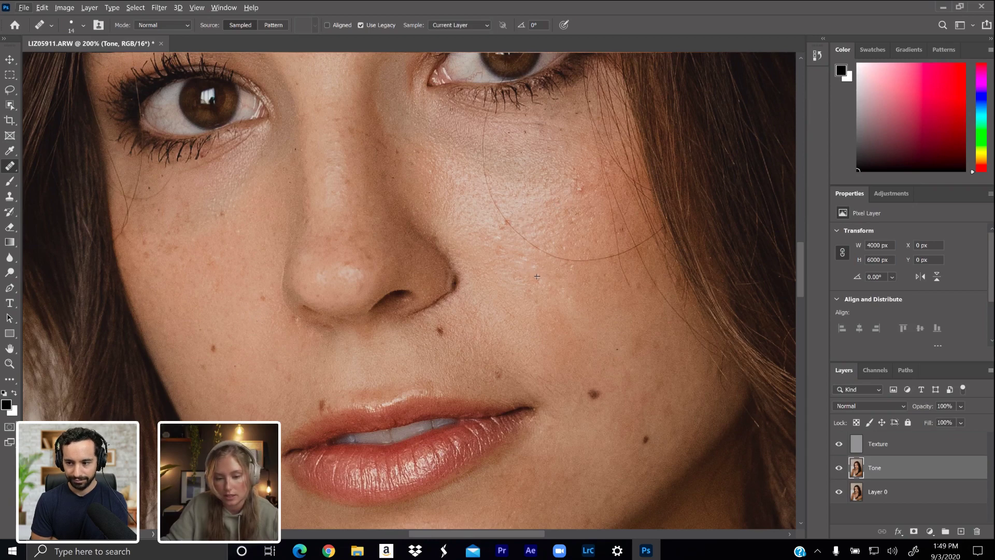
pyautogui.click(537, 222)
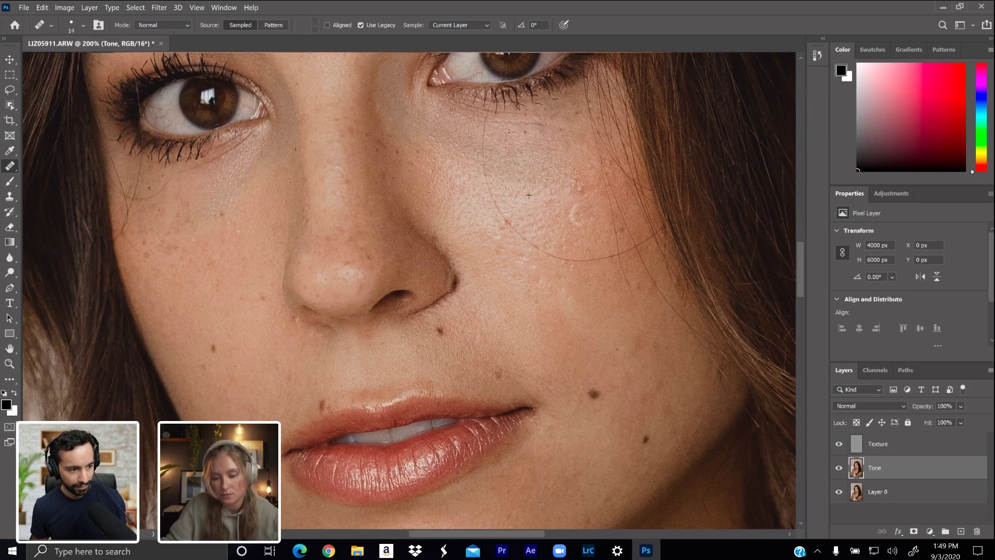
pyautogui.click(517, 207)
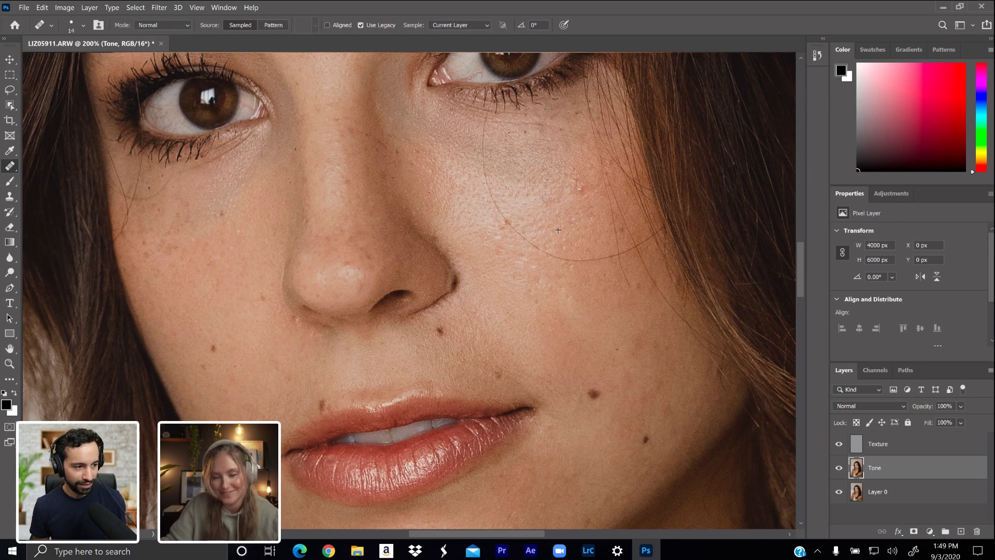
pyautogui.click(491, 221)
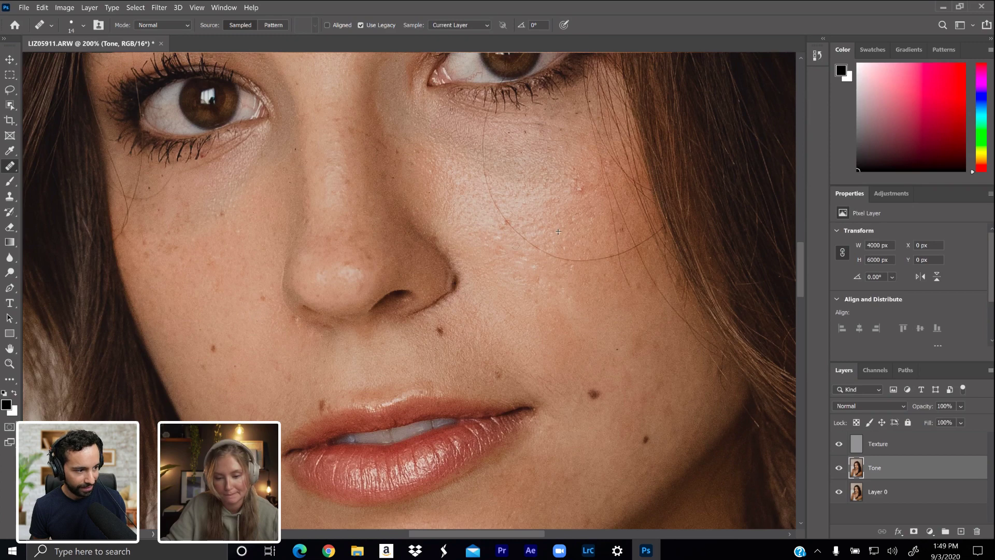
pyautogui.click(482, 238)
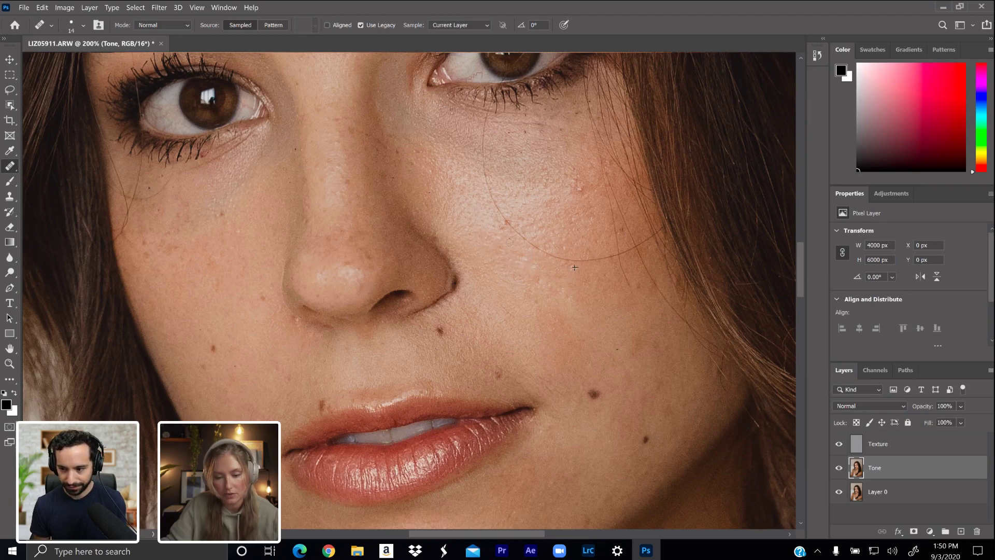
pyautogui.click(478, 237)
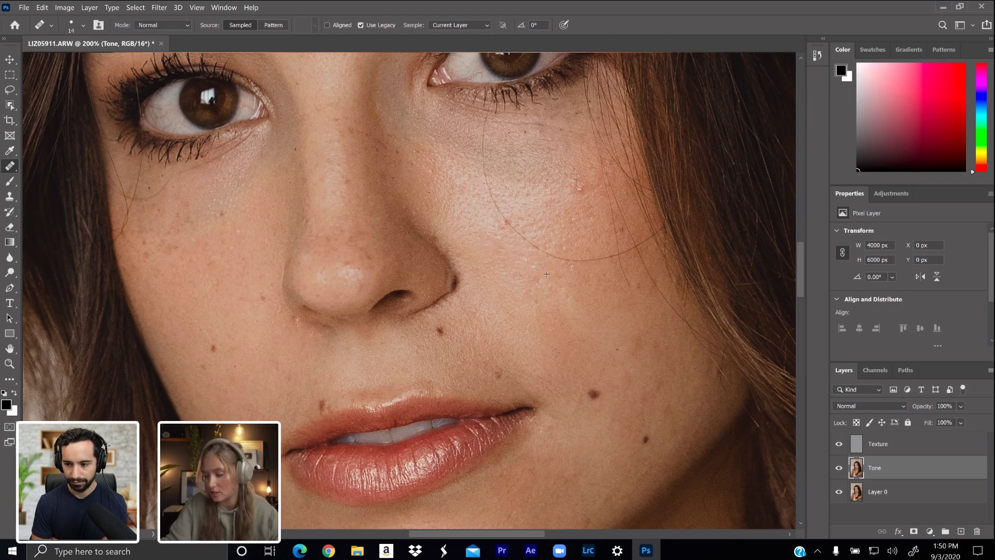
# - Resample clean skin and heal the uneven patches on her lower left cheek, level with the nostril
pyautogui.press('alt')
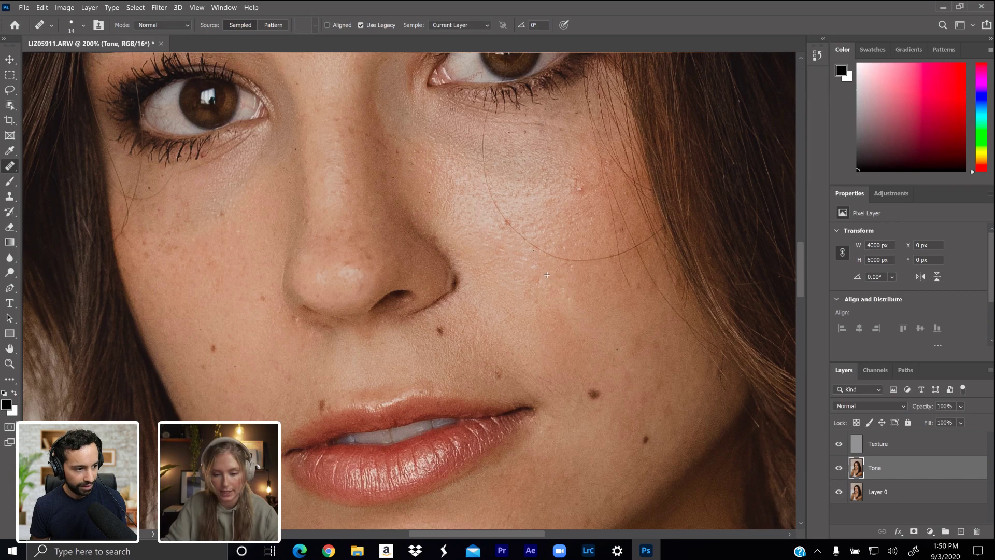
pyautogui.press('alt')
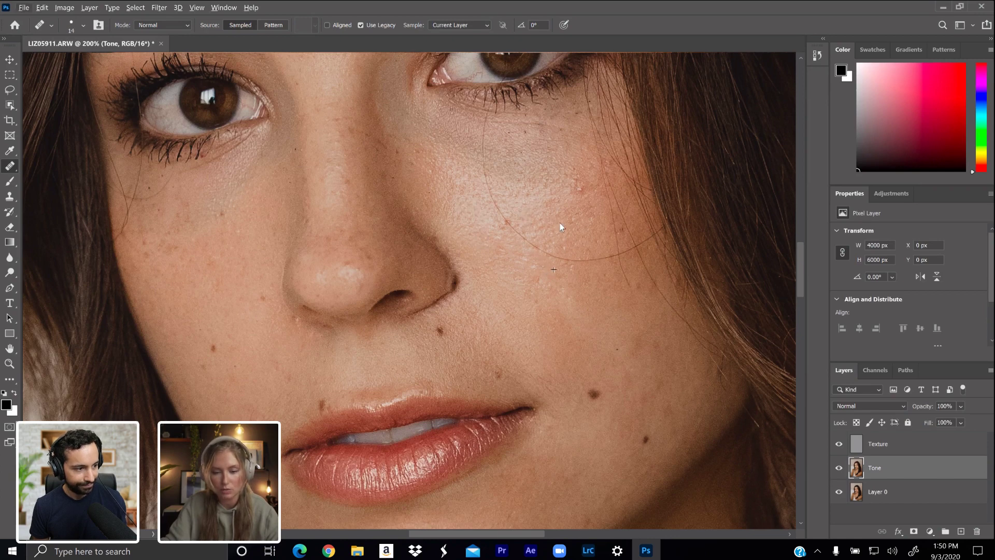
pyautogui.click(540, 277)
pyautogui.click(491, 226)
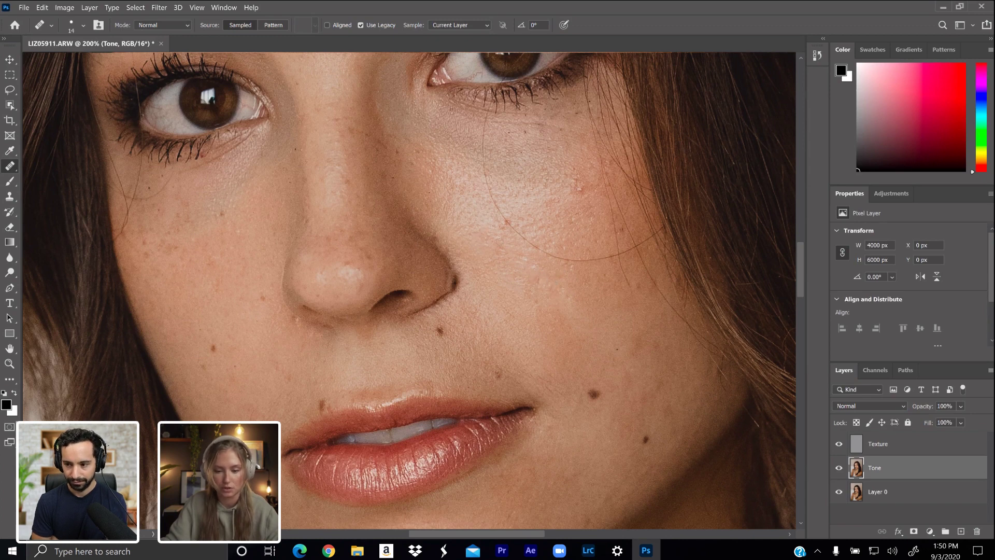
pyautogui.click(539, 271)
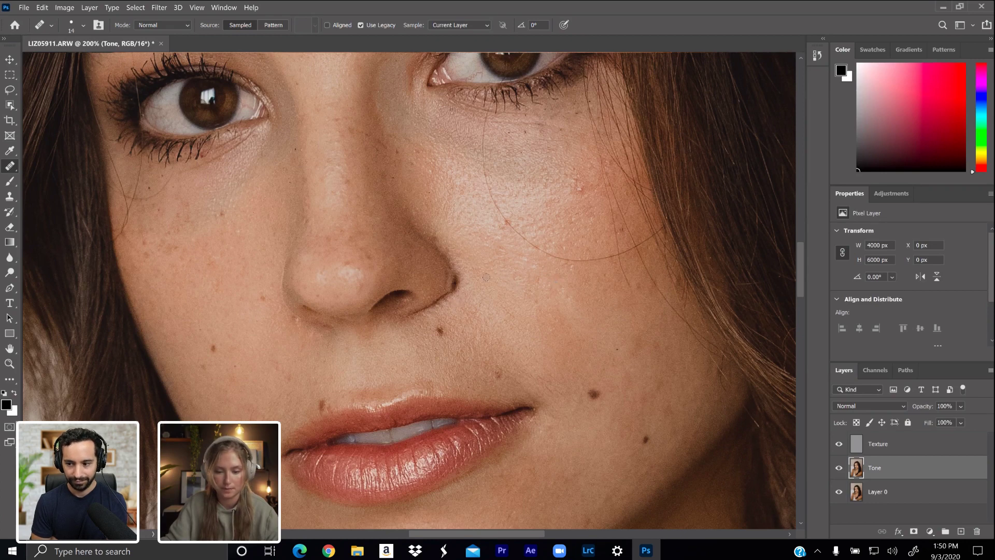
# - Compare the cheek retouch with the original by repeatedly isolating Layer 0 and restoring the other layers
pyautogui.keyDown('alt'); pyautogui.click(840, 492); pyautogui.keyUp('alt')
pyautogui.keyDown('alt'); pyautogui.click(839, 492); pyautogui.keyUp('alt')
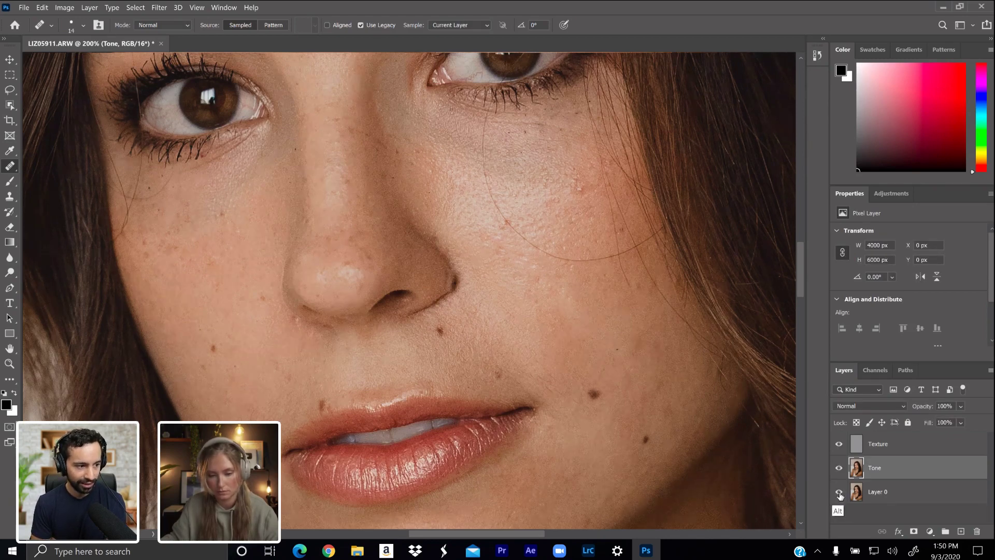
pyautogui.keyDown('alt'); pyautogui.click(840, 493); pyautogui.keyUp('alt')
pyautogui.keyDown('alt'); pyautogui.click(840, 493); pyautogui.keyUp('alt')
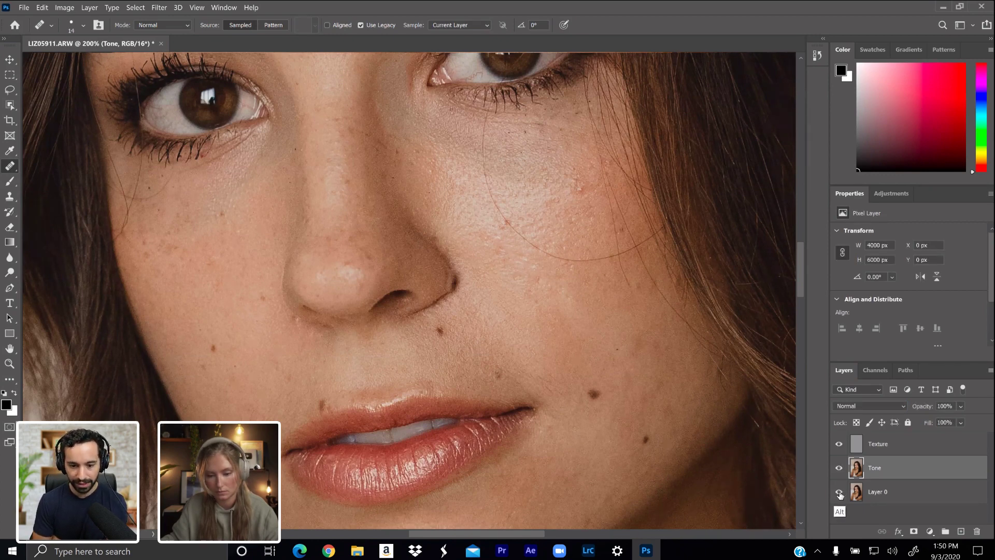
pyautogui.keyDown('alt'); pyautogui.click(841, 494); pyautogui.keyUp('alt')
pyautogui.keyDown('alt'); pyautogui.click(841, 494); pyautogui.keyUp('alt')
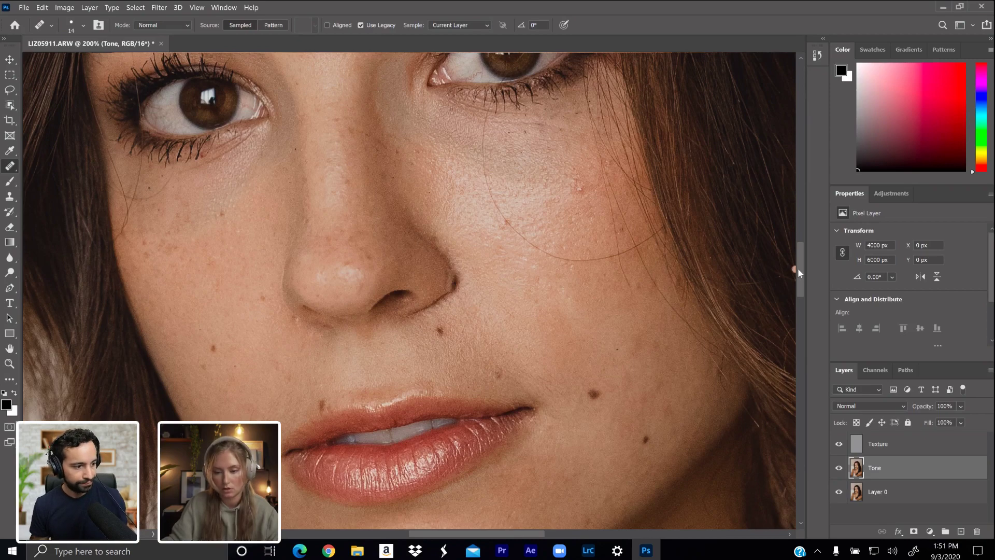
# - Sample the forehead skin near the inner end of her left eyebrow and heal the uneven tone between the brows on the Tone layer
pyautogui.scroll(1, 799, 262)
pyautogui.scroll(5, 802, 247)
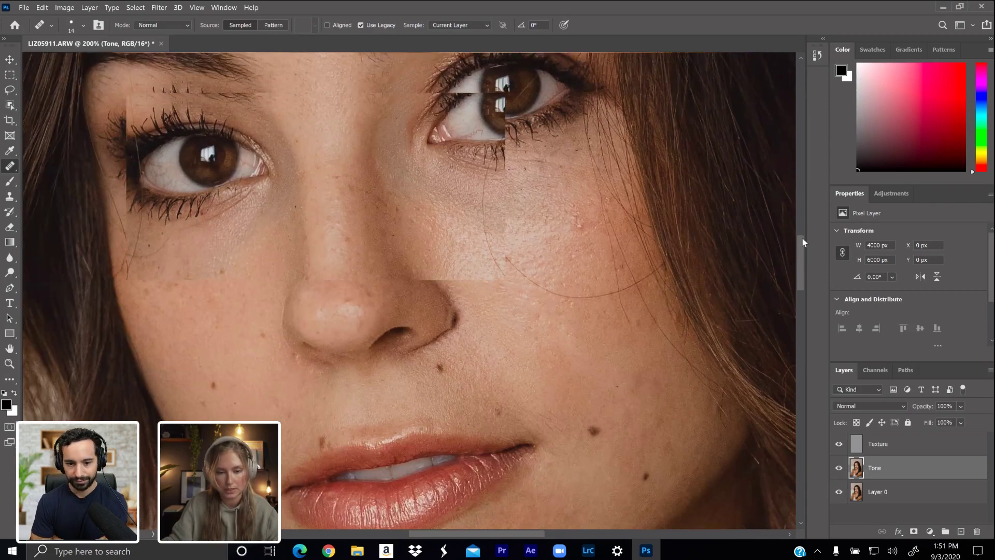
pyautogui.scroll(3, 801, 233)
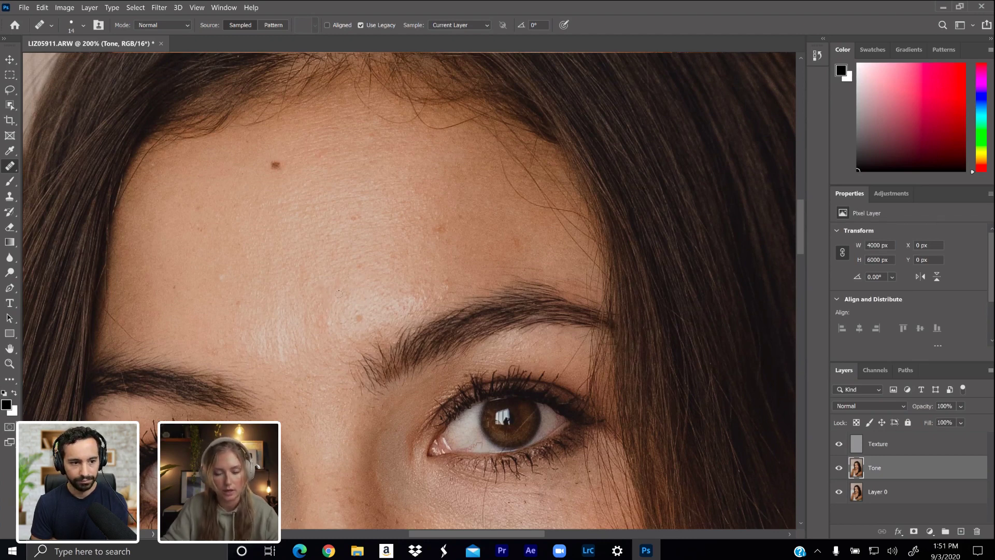
pyautogui.press('alt')
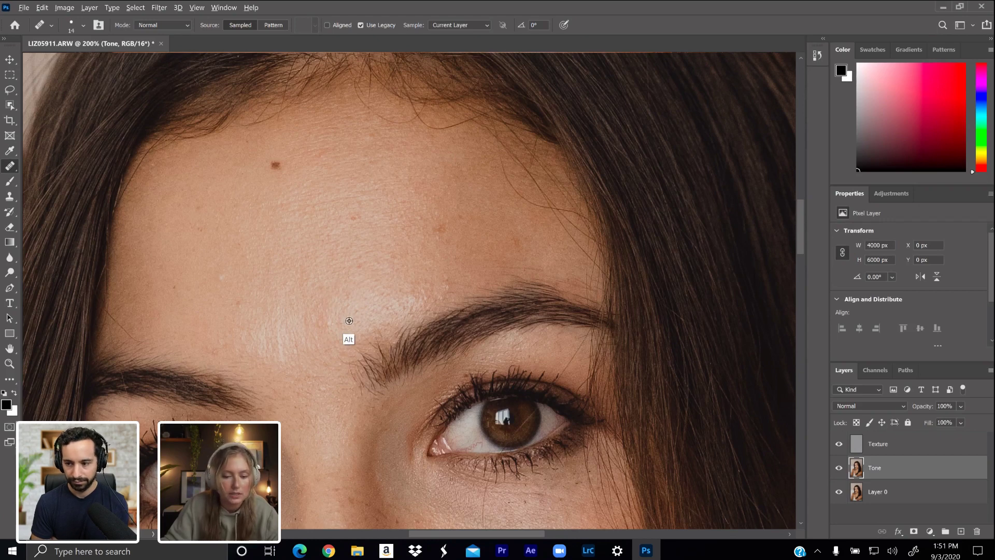
pyautogui.keyDown('alt'); pyautogui.click(349, 321); pyautogui.keyUp('alt')
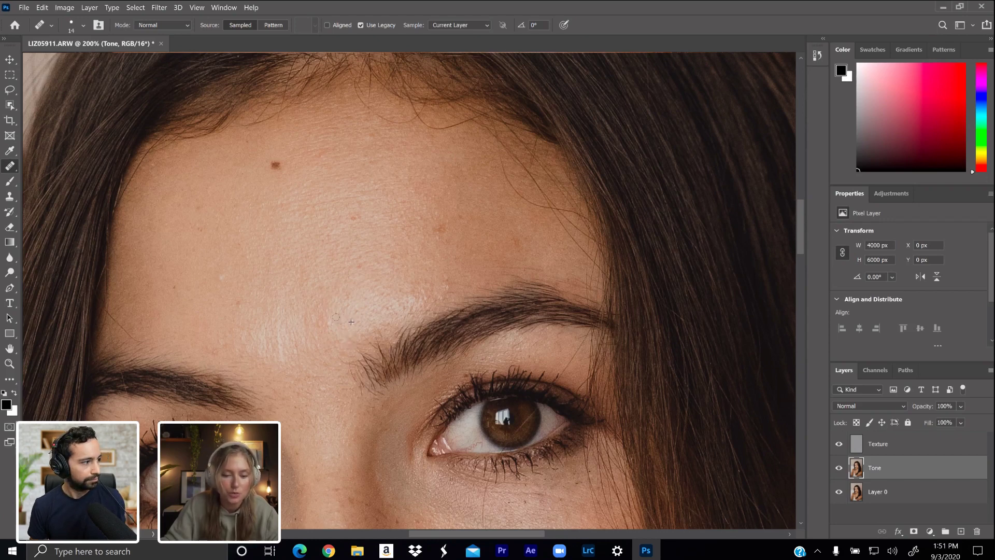
pyautogui.keyDown('alt'); pyautogui.click(358, 315); pyautogui.keyUp('alt')
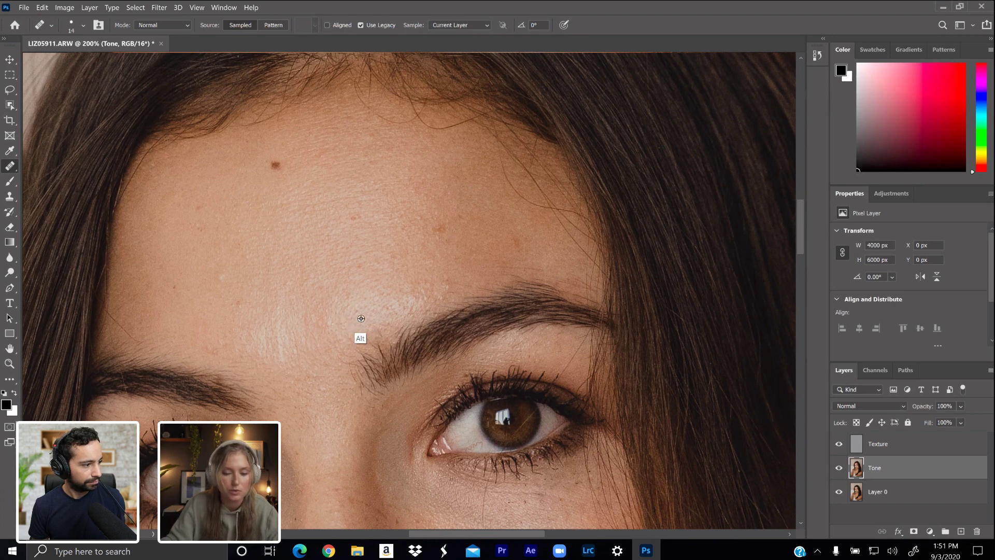
pyautogui.keyDown('alt'); pyautogui.click(366, 318); pyautogui.keyUp('alt')
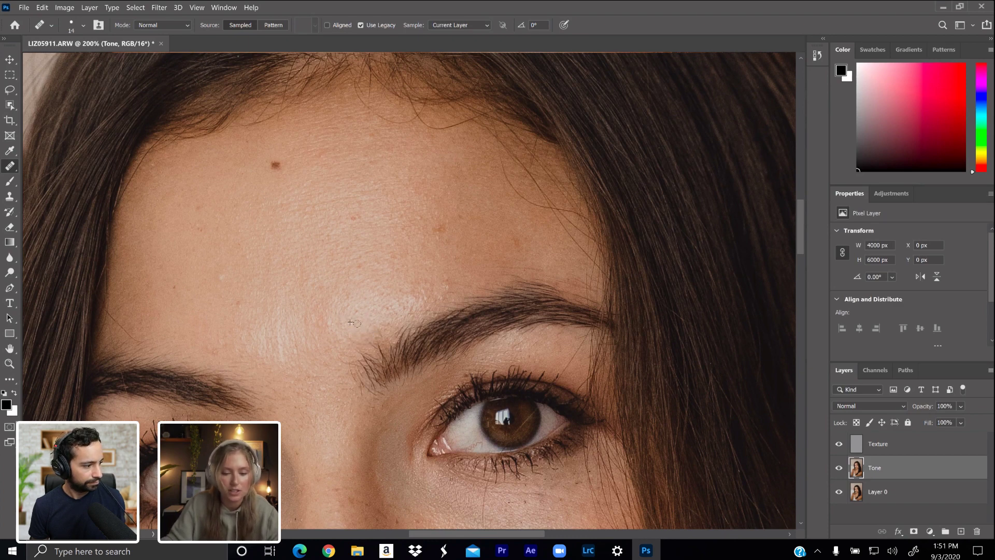
pyautogui.moveTo(340, 322); pyautogui.dragTo(340, 318)
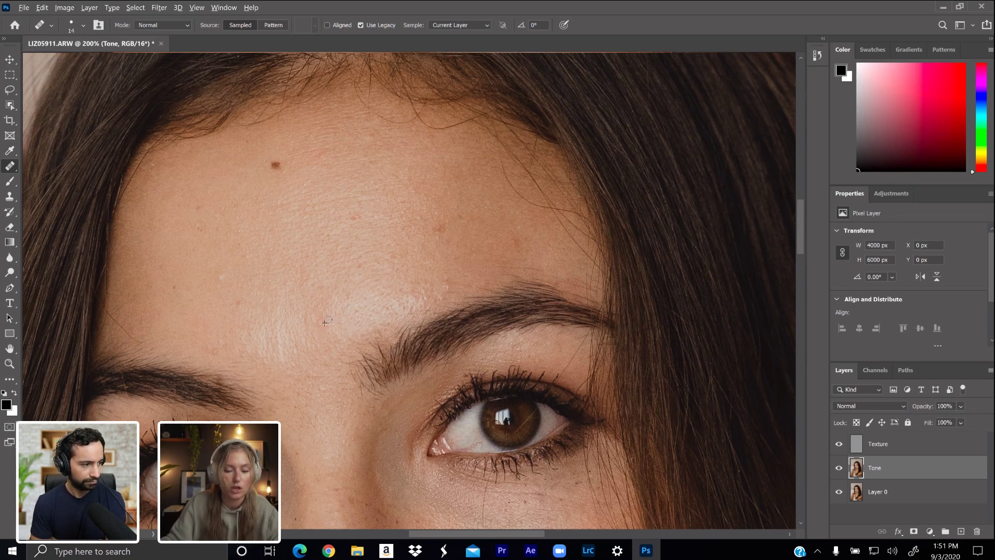
pyautogui.keyDown('alt'); pyautogui.click(350, 311); pyautogui.keyUp('alt')
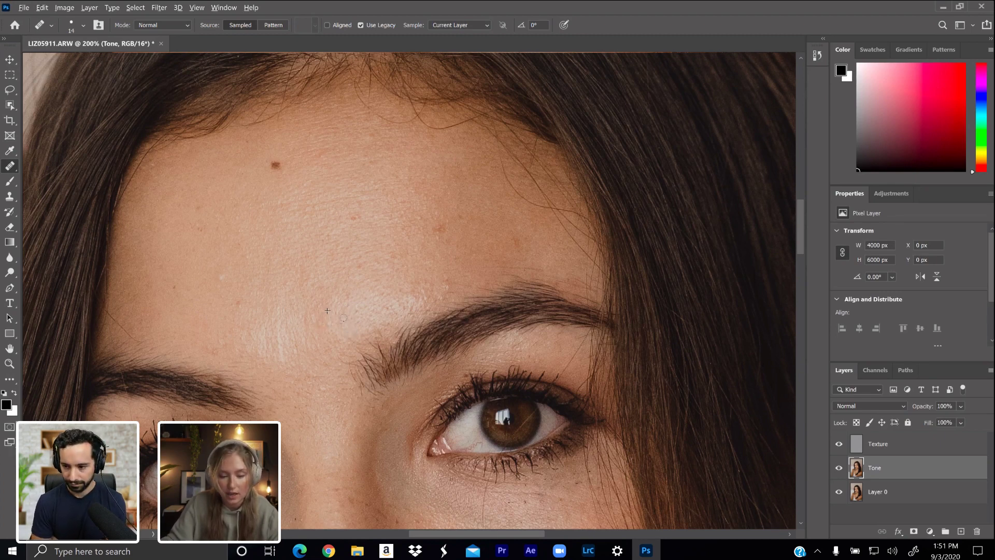
pyautogui.keyDown('alt'); pyautogui.click(376, 311); pyautogui.keyUp('alt')
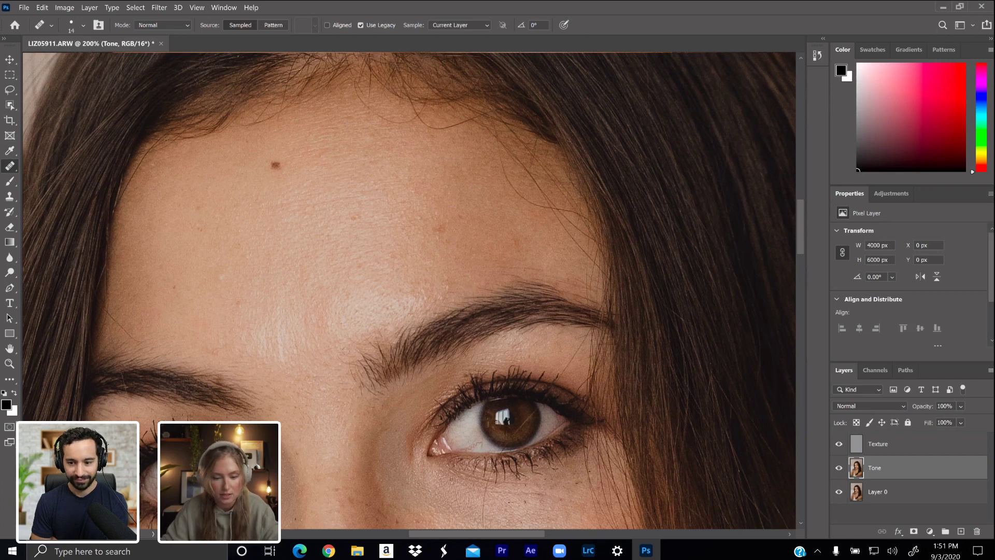
pyautogui.press('c')
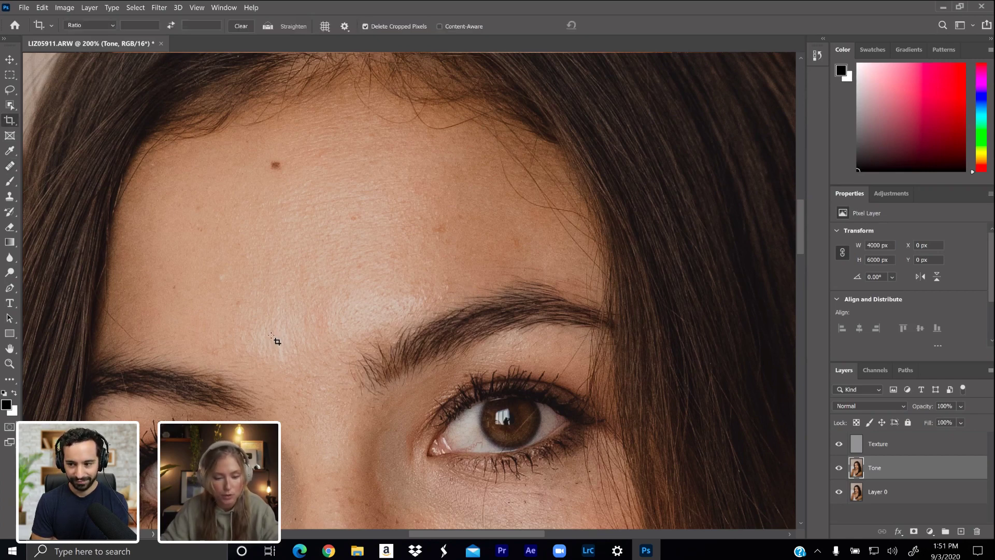
pyautogui.moveTo(272, 336); pyautogui.dragTo(274, 338)
pyautogui.press('j')
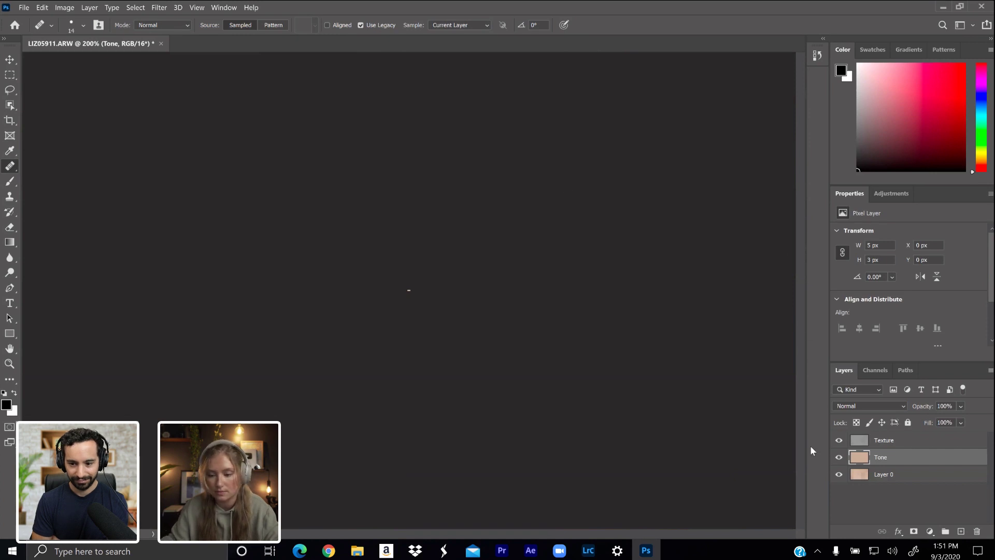
pyautogui.hotkey('ctrl', 'z')
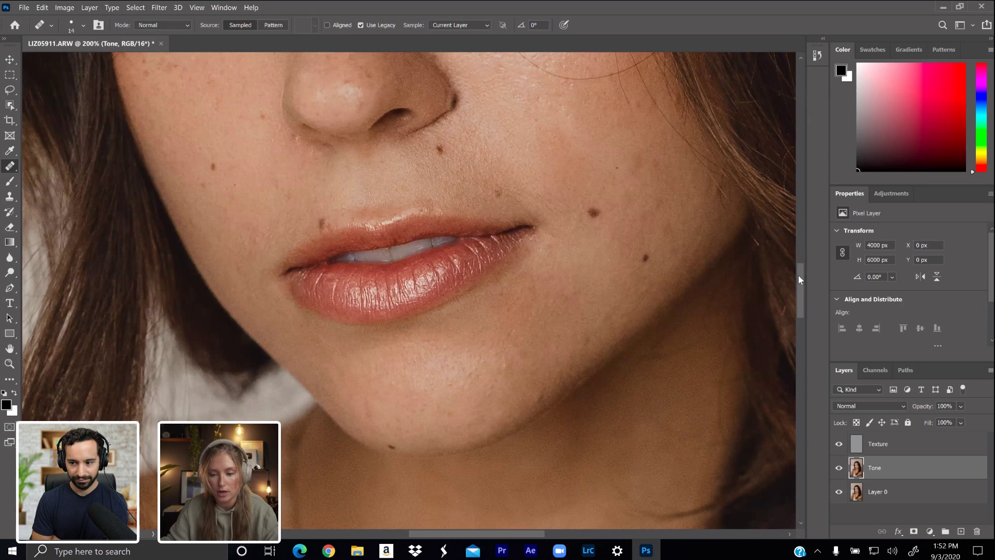
# - Compare the Tone layer retouch across the whole face with the original by repeatedly isolating Layer 0 and restoring the other layers
pyautogui.moveTo(799, 275); pyautogui.dragTo(801, 253)
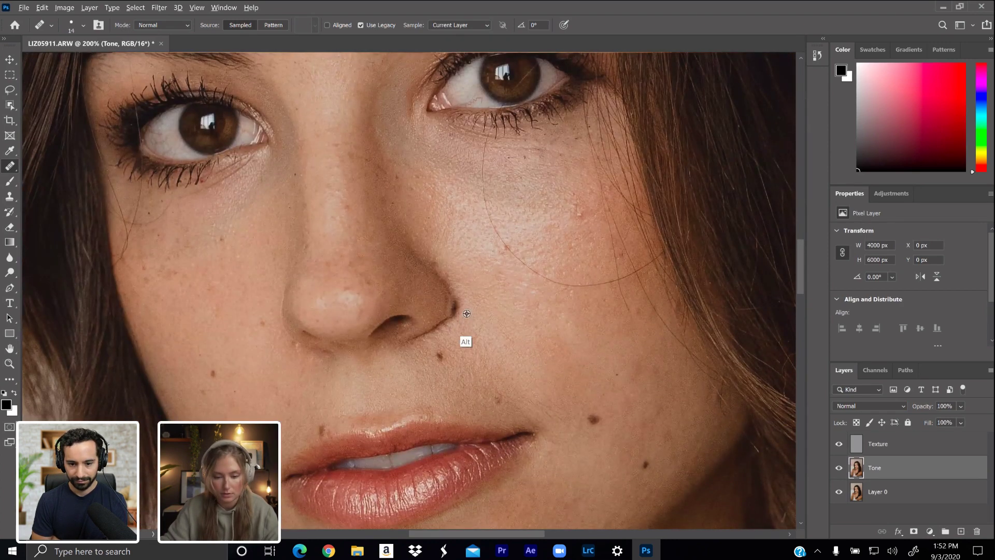
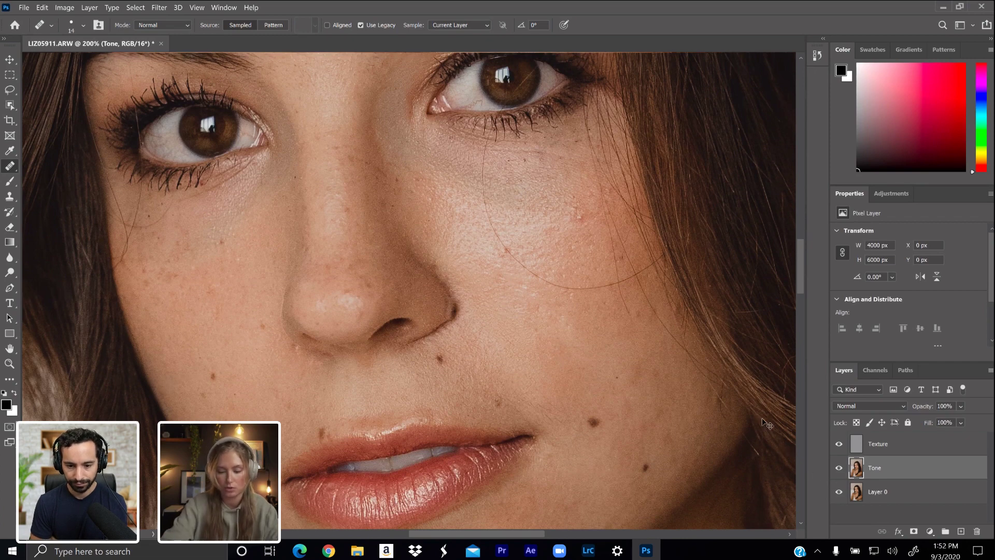
pyautogui.hotkey('ctrl', '-')
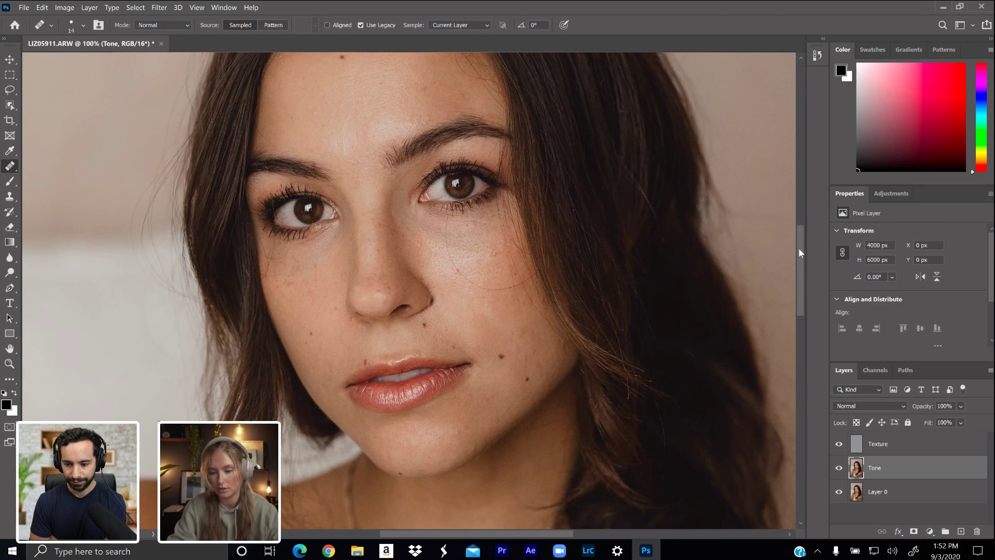
pyautogui.scroll(2, 799, 242)
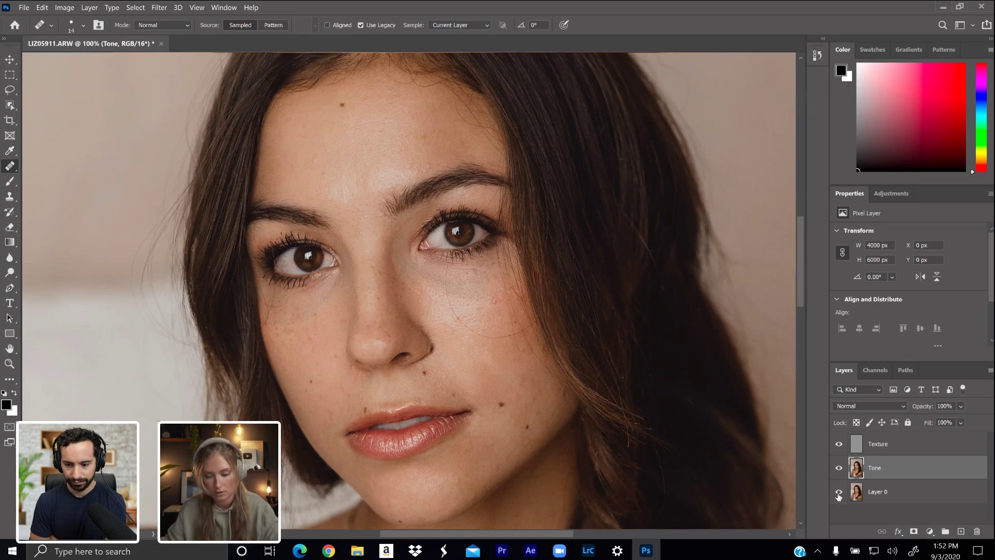
pyautogui.press('alt')
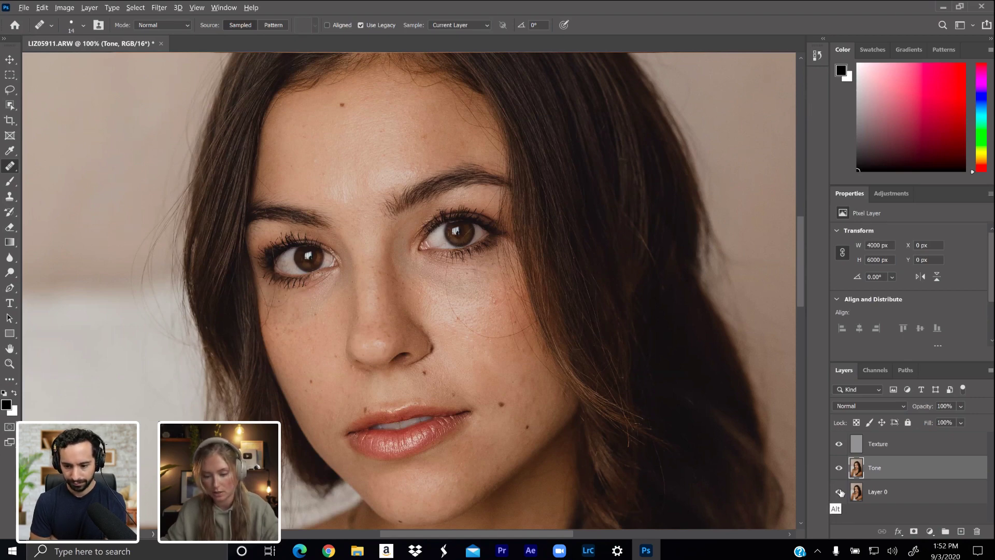
pyautogui.keyDown('alt'); pyautogui.click(838, 492); pyautogui.keyUp('alt')
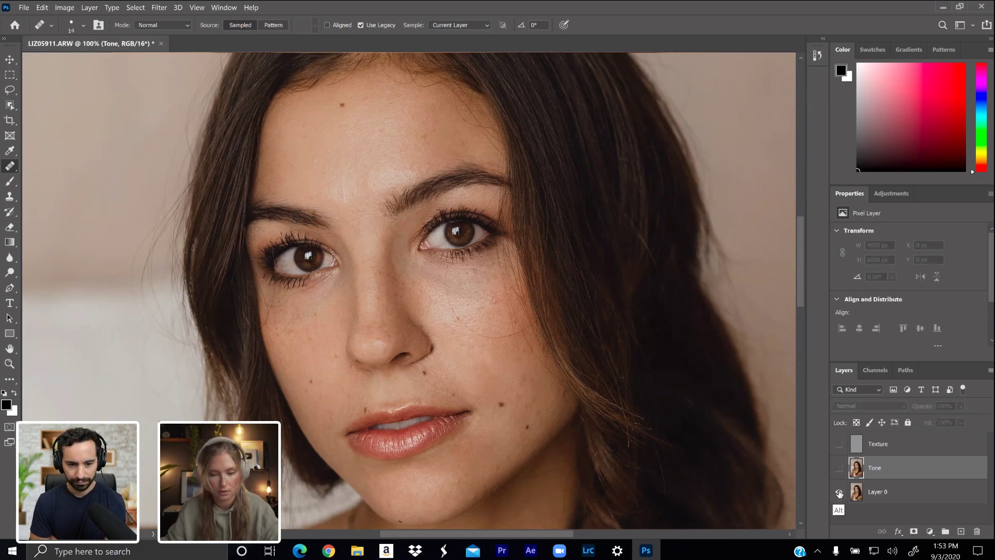
pyautogui.keyDown('alt'); pyautogui.click(839, 494); pyautogui.keyUp('alt')
pyautogui.keyDown('alt'); pyautogui.click(840, 494); pyautogui.keyUp('alt')
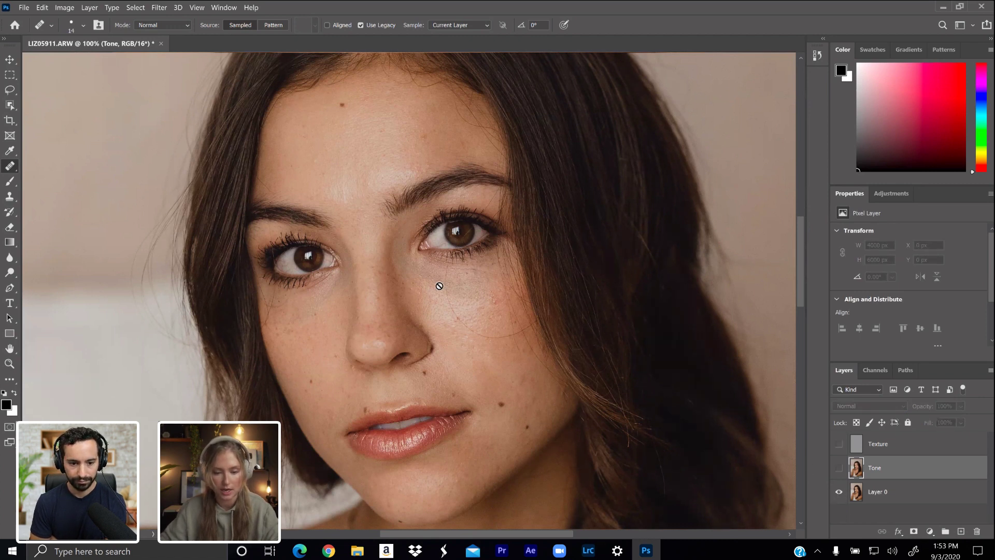
pyautogui.keyDown('alt'); pyautogui.click(840, 492); pyautogui.keyUp('alt')
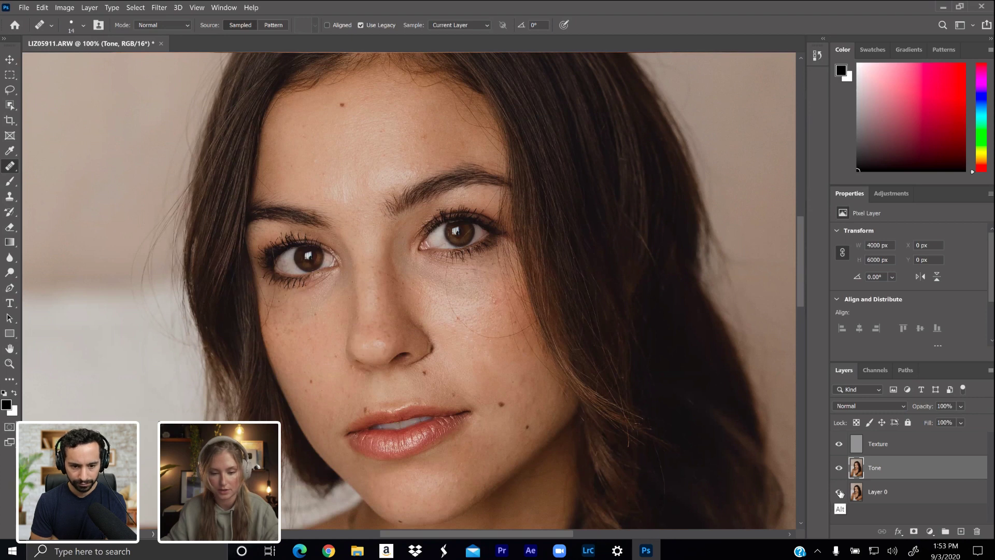
pyautogui.keyDown('alt'); pyautogui.click(839, 492); pyautogui.keyUp('alt')
pyautogui.keyDown('alt'); pyautogui.click(839, 492); pyautogui.keyUp('alt')
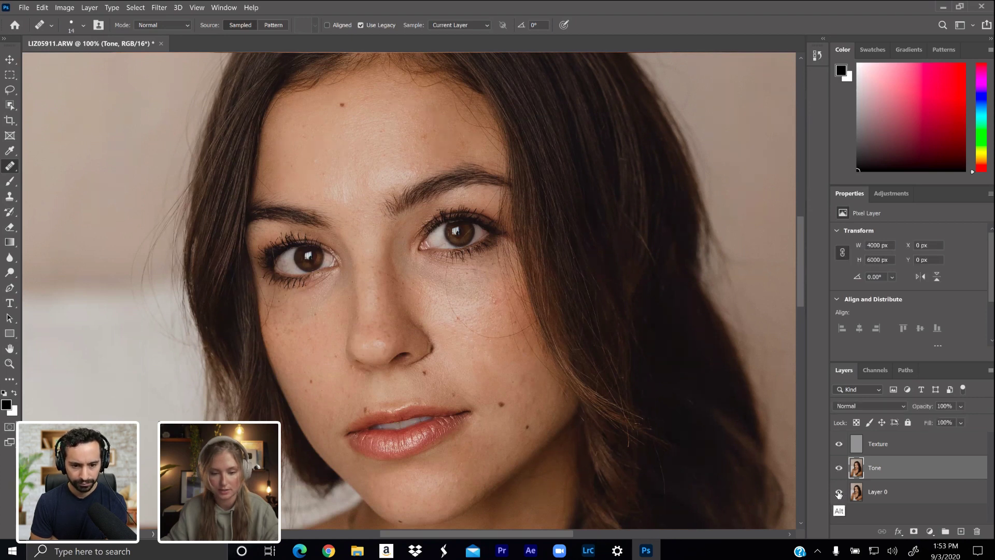
pyautogui.keyDown('alt'); pyautogui.click(840, 493); pyautogui.keyUp('alt')
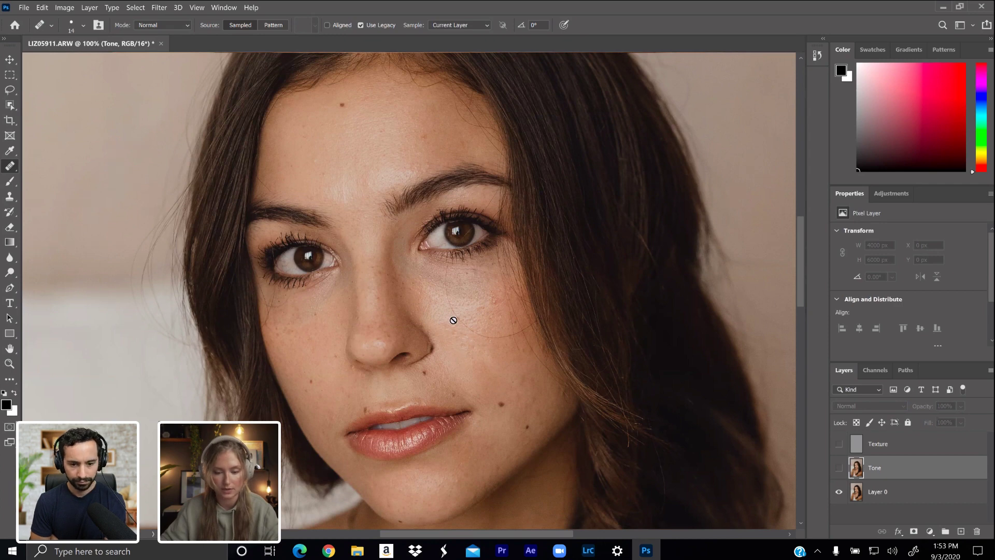
pyautogui.keyDown('alt'); pyautogui.click(839, 493); pyautogui.keyUp('alt')
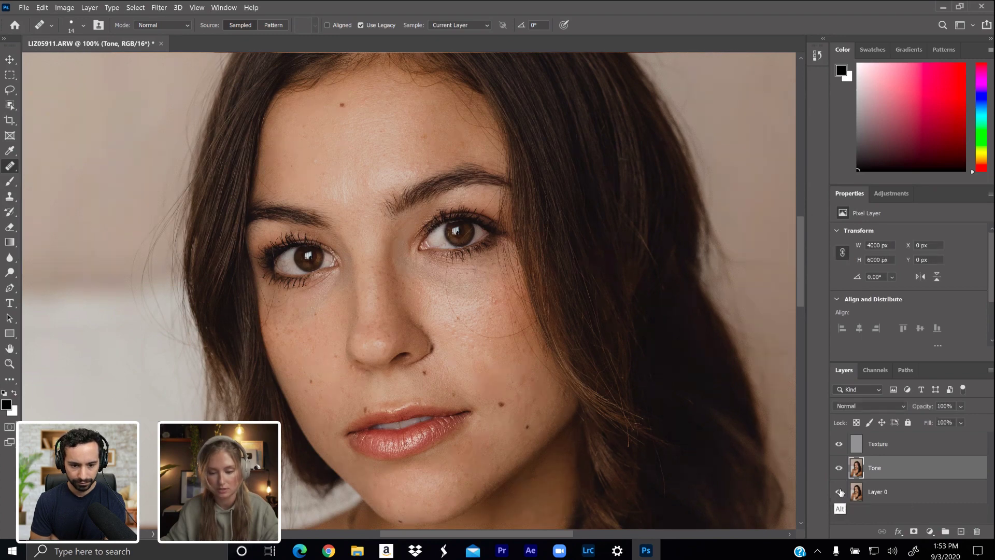
pyautogui.keyDown('alt'); pyautogui.click(841, 493); pyautogui.keyUp('alt')
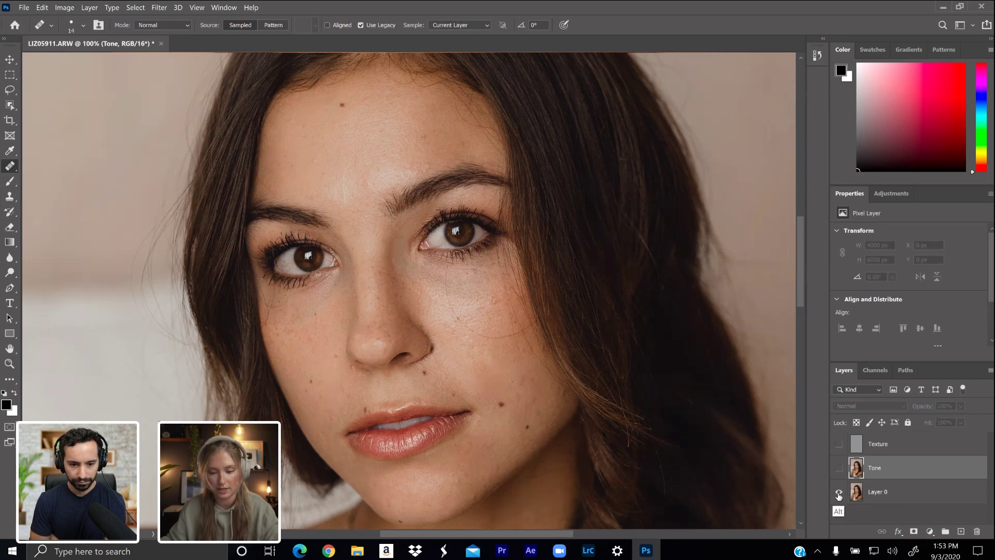
pyautogui.keyDown('alt'); pyautogui.click(840, 493); pyautogui.keyUp('alt')
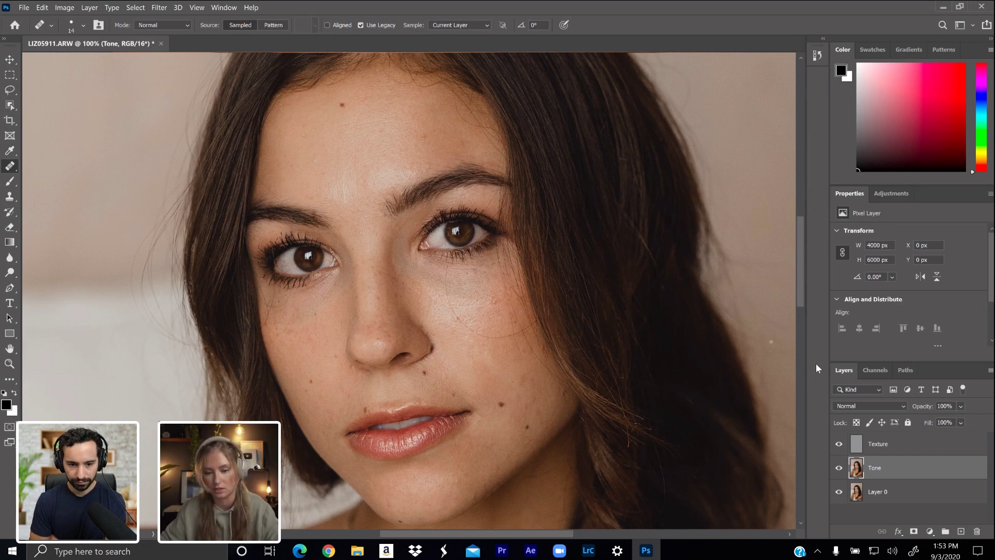
# - Switch to the Texture layer, sample the skin below her left eye and heal the small flaws beneath the outer lower lashes
pyautogui.click(875, 445)
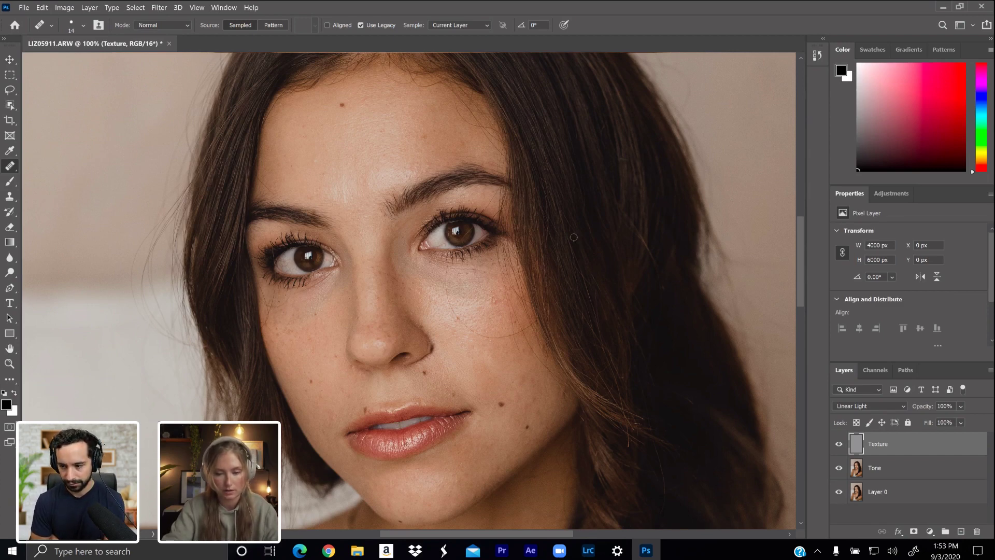
pyautogui.hotkey('ctrl', '+')
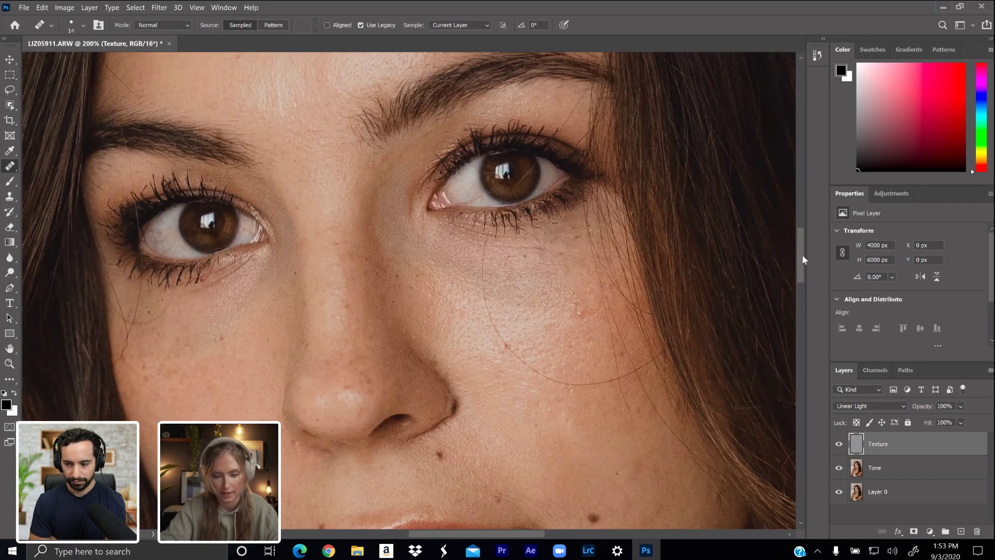
pyautogui.scroll(-3, 803, 259)
pyautogui.scroll(-6, 801, 257)
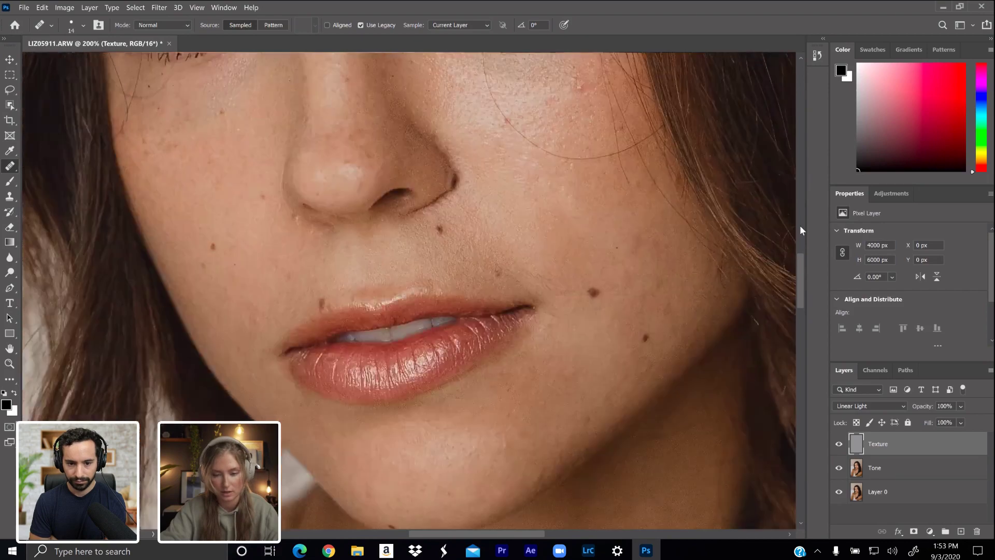
pyautogui.scroll(1, 801, 220)
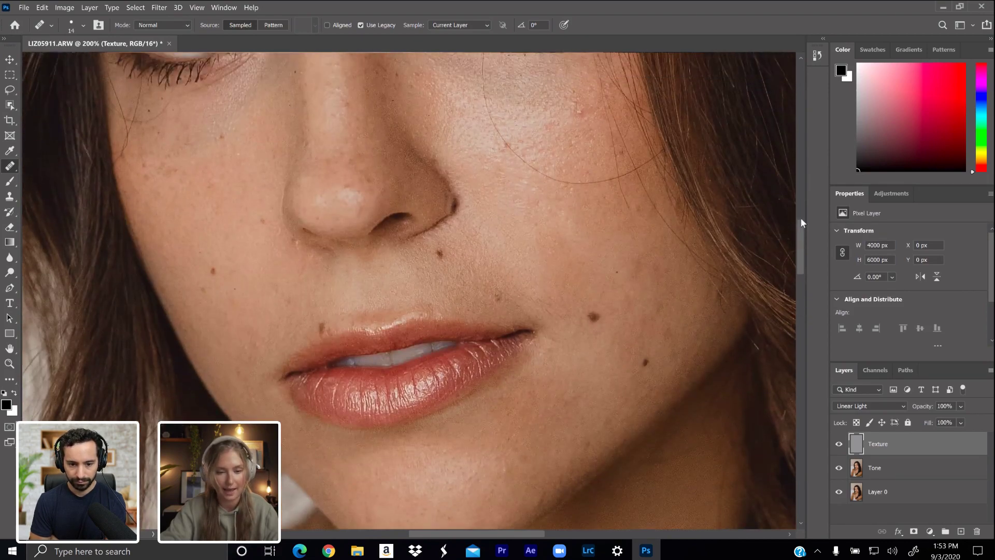
pyautogui.scroll(8, 801, 218)
pyautogui.scroll(2, 802, 222)
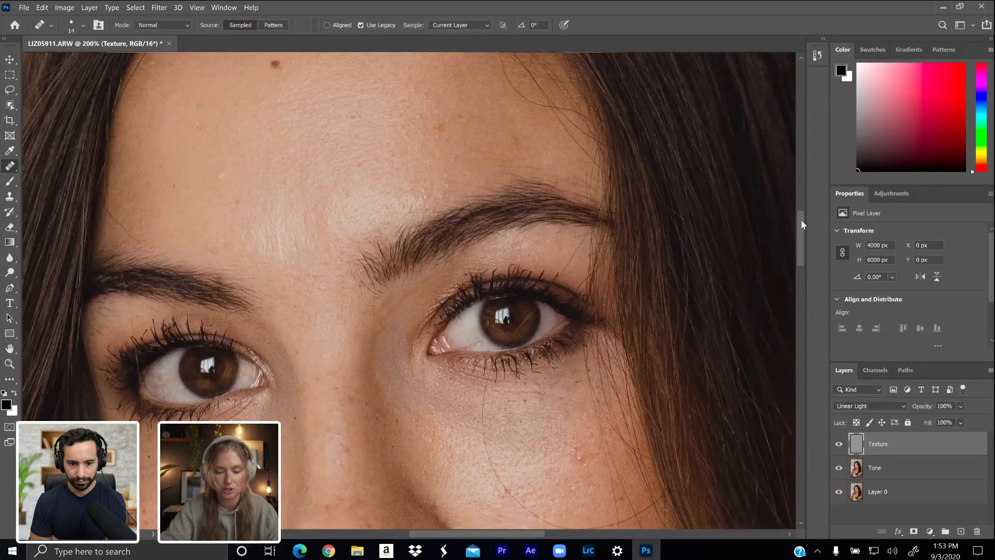
pyautogui.scroll(-2, 801, 224)
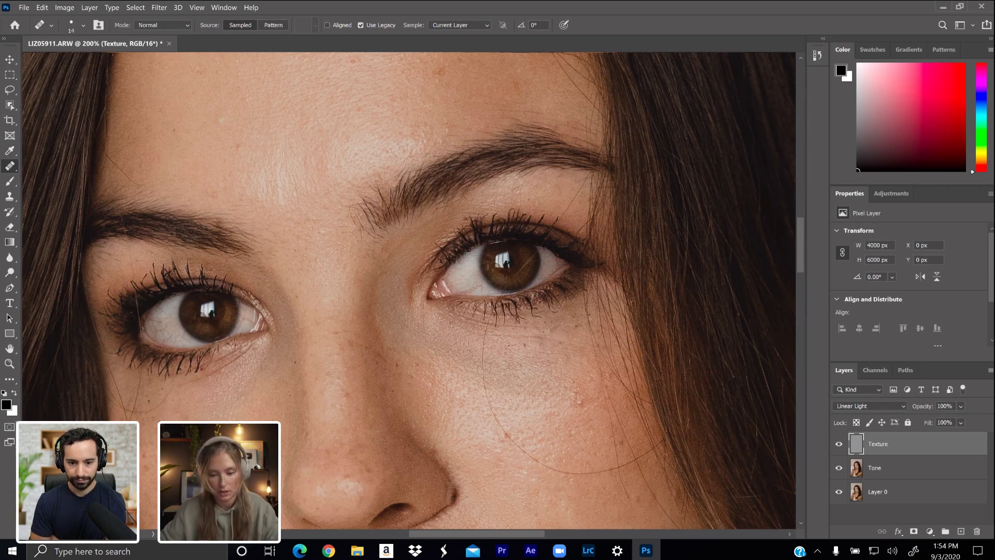
pyautogui.press('alt')
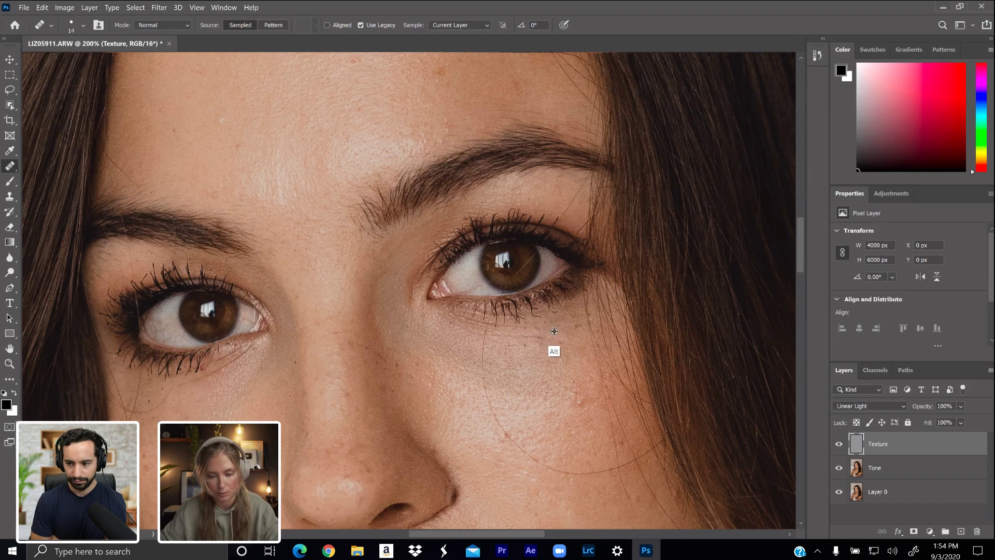
pyautogui.keyDown('alt'); pyautogui.click(551, 332); pyautogui.keyUp('alt')
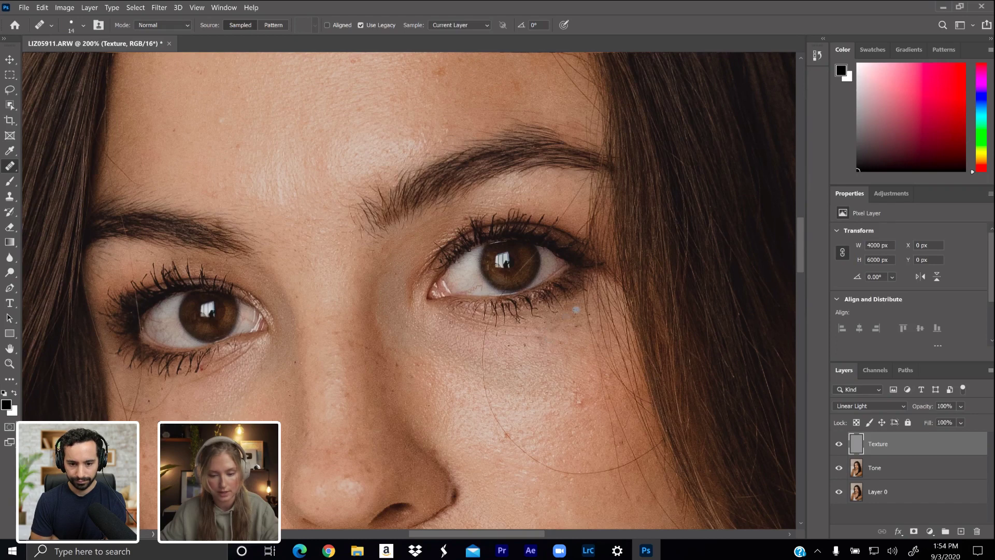
pyautogui.keyDown('alt'); pyautogui.click(545, 333); pyautogui.keyUp('alt')
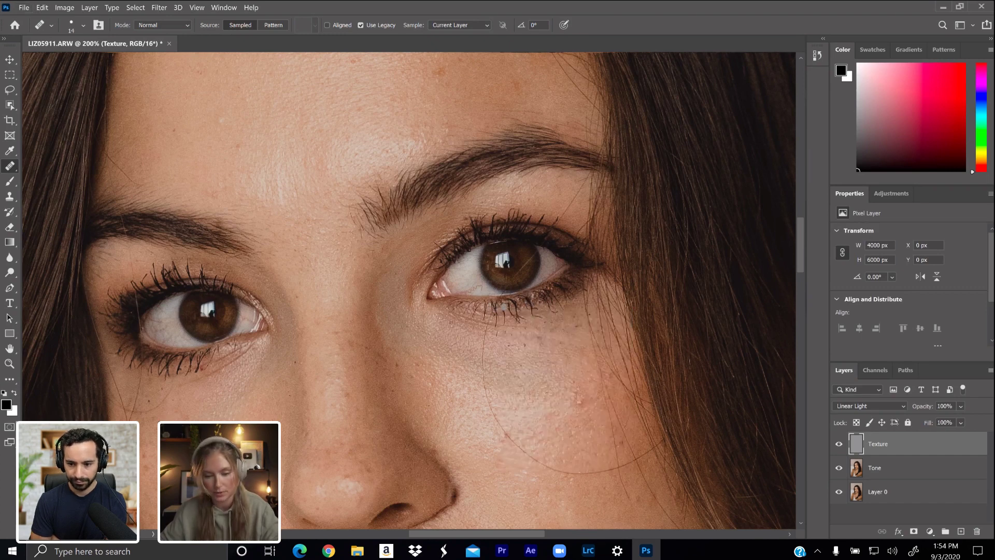
# - Set the Healing Brush size to 6 px and heal fine texture flaws under both eyes using skin sampled close by
pyautogui.rightClick(525, 327)
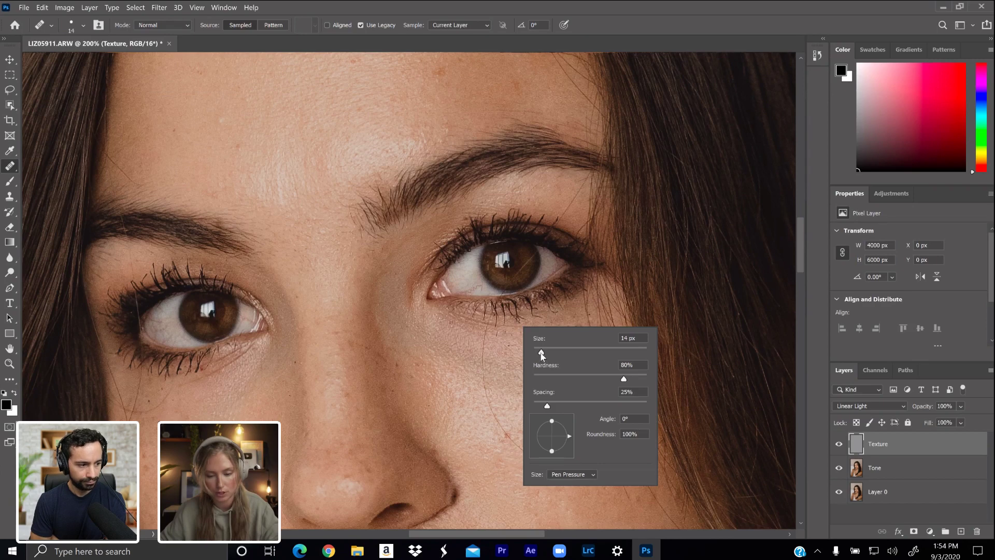
pyautogui.moveTo(542, 354); pyautogui.dragTo(536, 353)
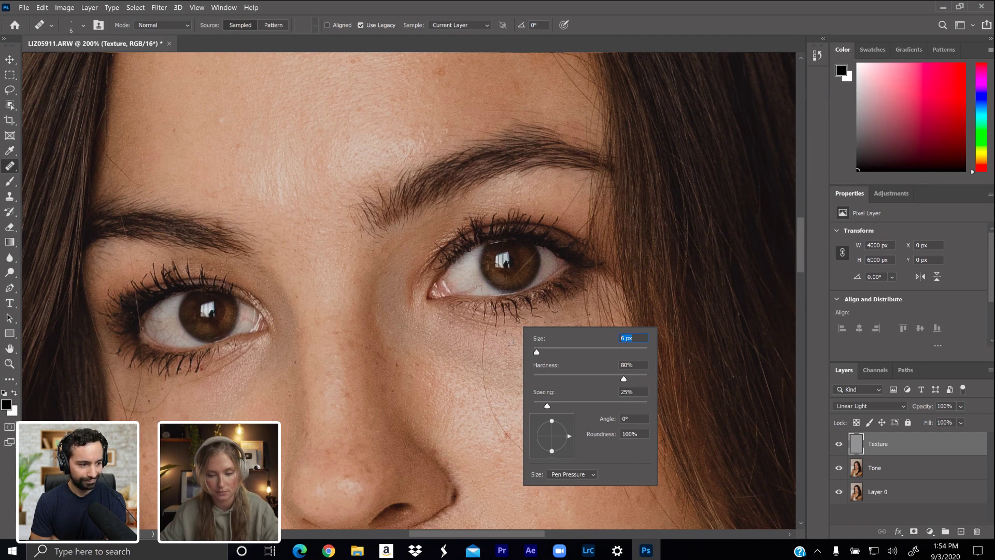
pyautogui.press('Return')
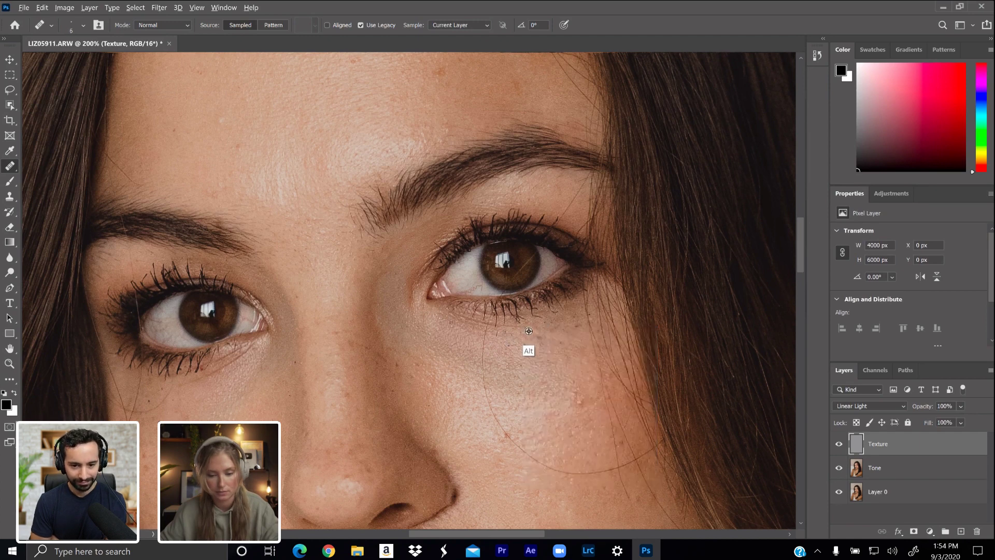
pyautogui.press('alt')
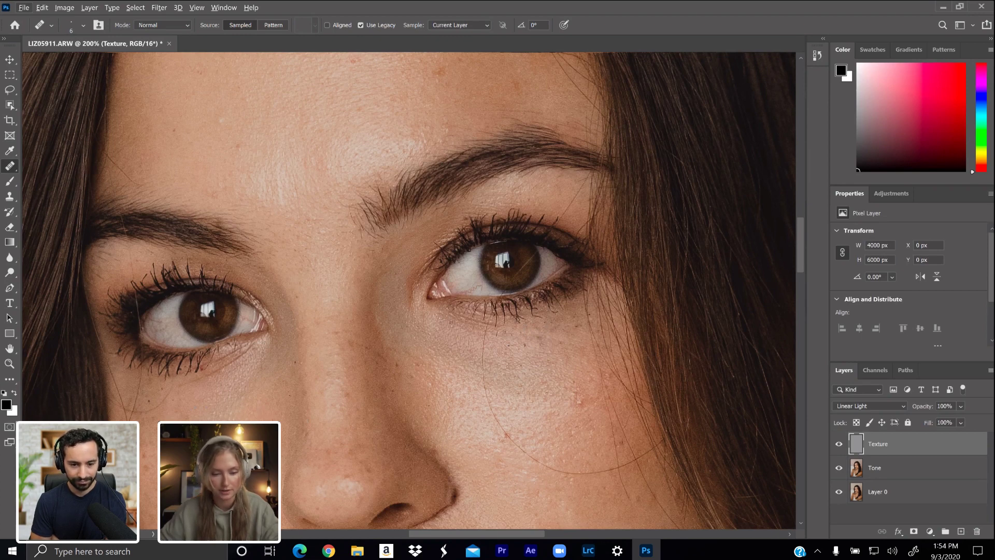
pyautogui.press('alt')
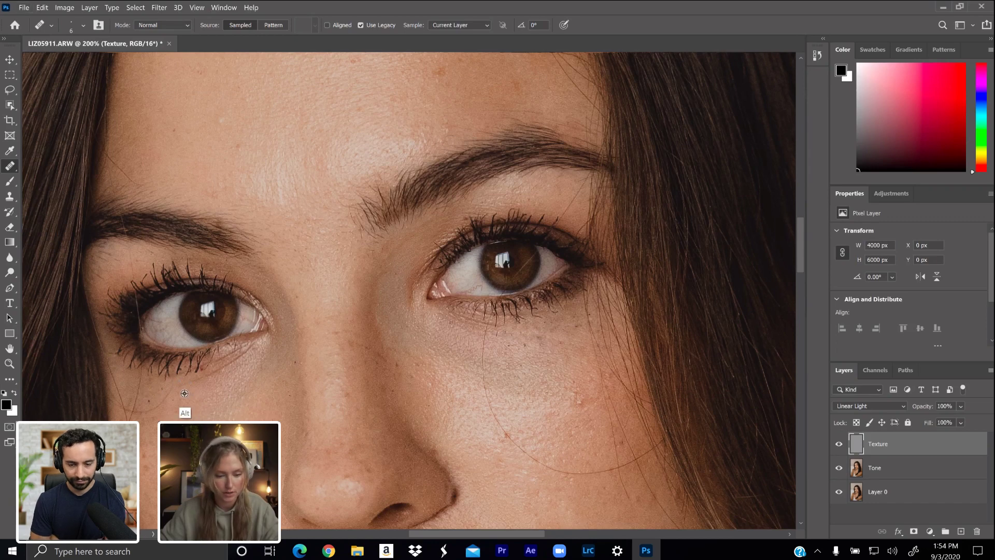
pyautogui.keyDown('alt'); pyautogui.click(184, 393); pyautogui.keyUp('alt')
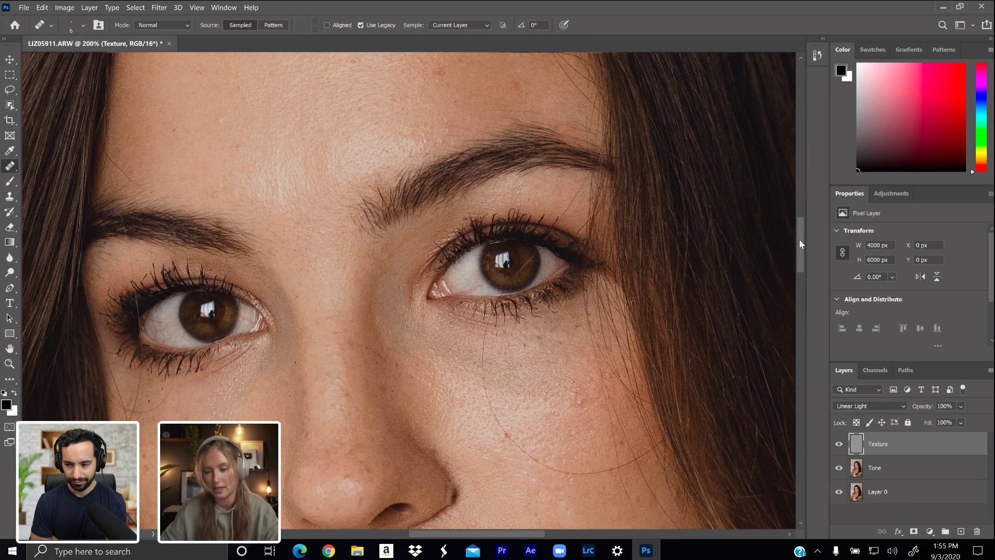
# - Set the Healing Brush size to 14 px and heal the small bump on the forehead above her right eyebrow with nearby texture
pyautogui.moveTo(799, 239); pyautogui.dragTo(798, 223)
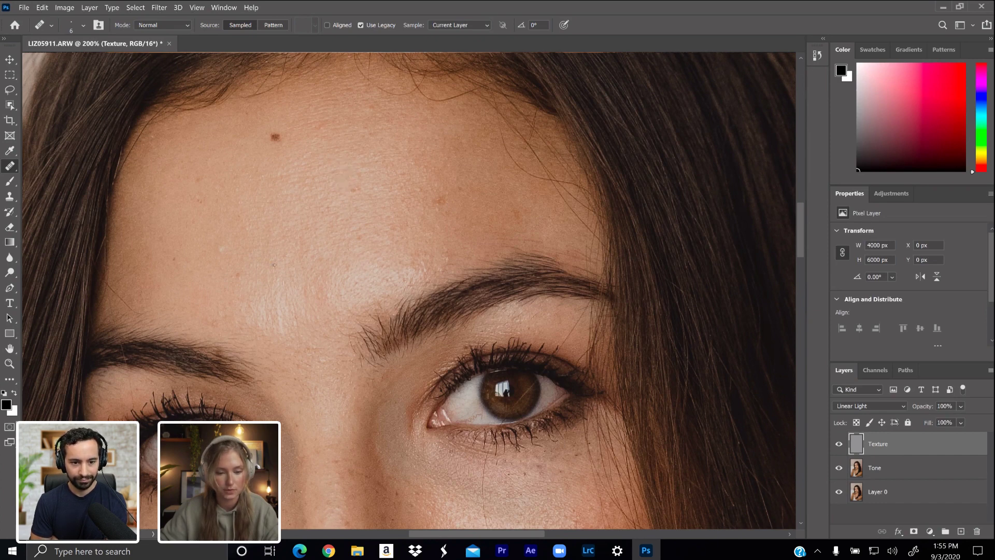
pyautogui.rightClick(225, 262)
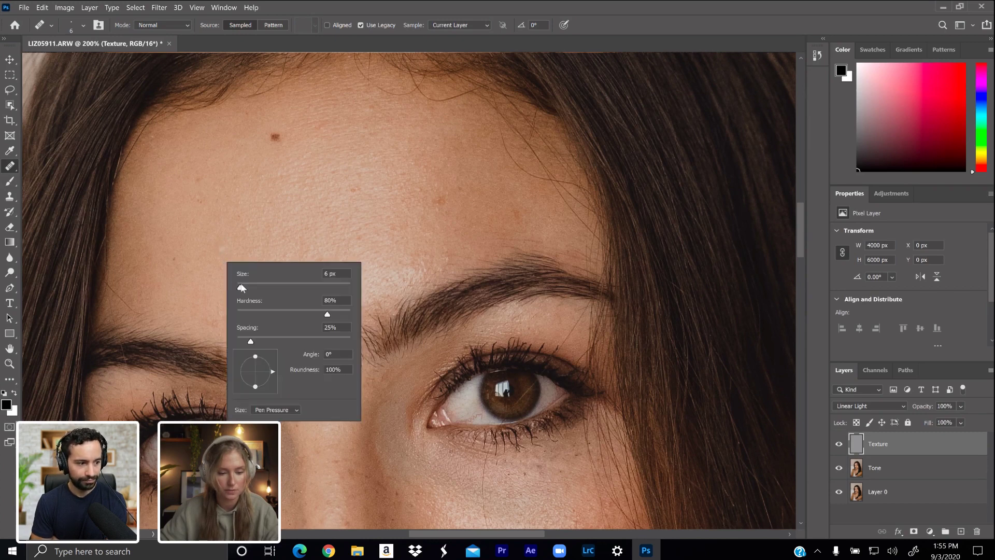
pyautogui.moveTo(242, 287); pyautogui.dragTo(243, 285)
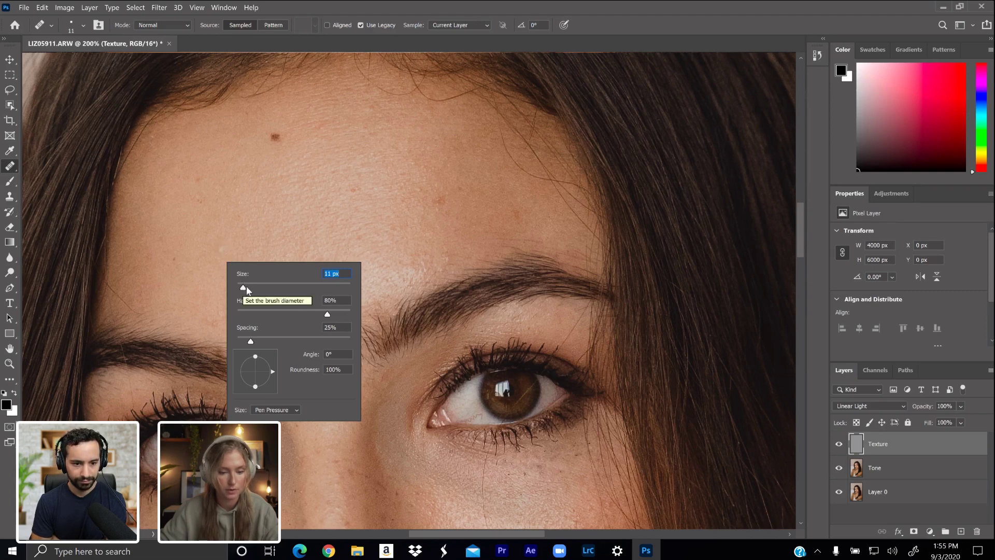
pyautogui.moveTo(244, 289); pyautogui.dragTo(245, 283)
pyautogui.press('Return')
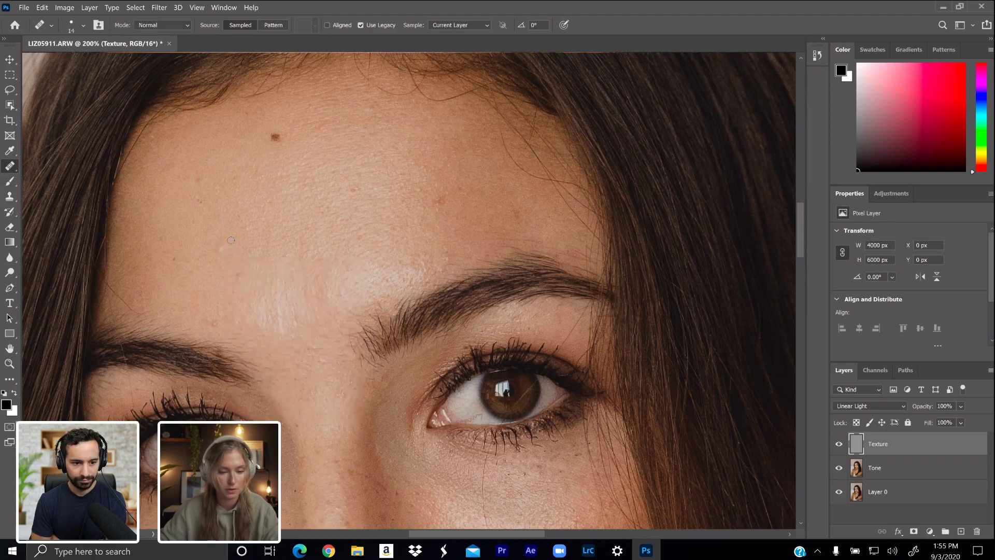
pyautogui.keyDown('alt'); pyautogui.click(229, 248); pyautogui.keyUp('alt')
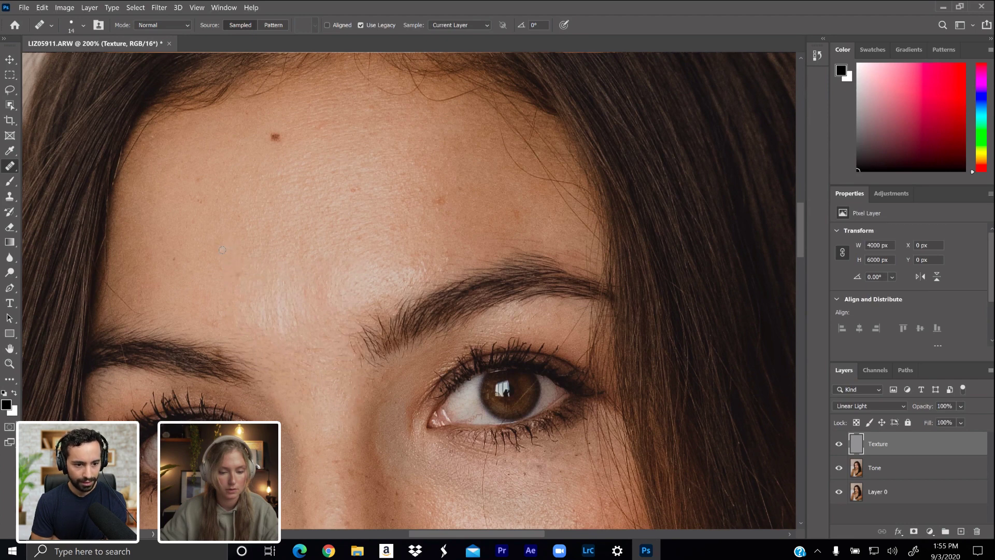
pyautogui.keyDown('alt'); pyautogui.click(223, 242); pyautogui.keyUp('alt')
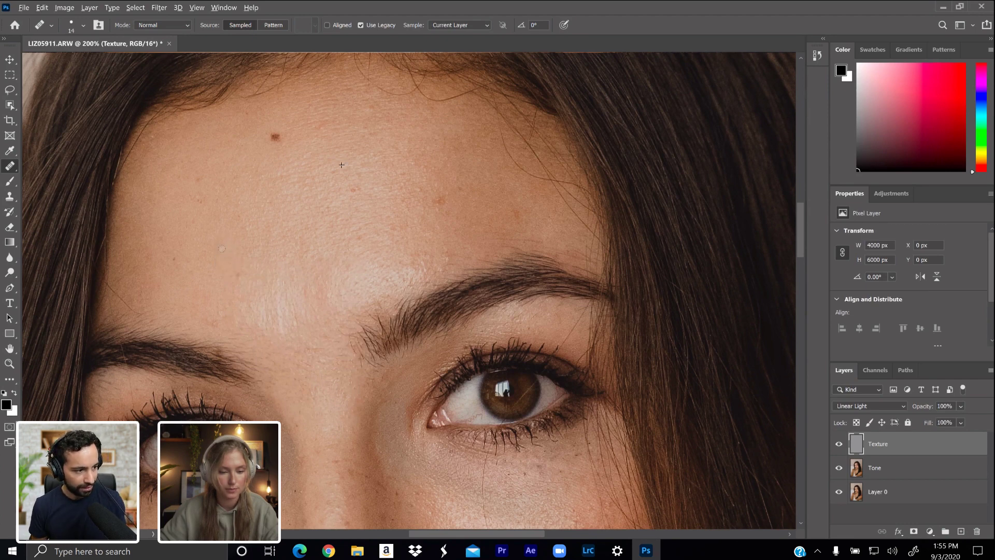
pyautogui.click(222, 254)
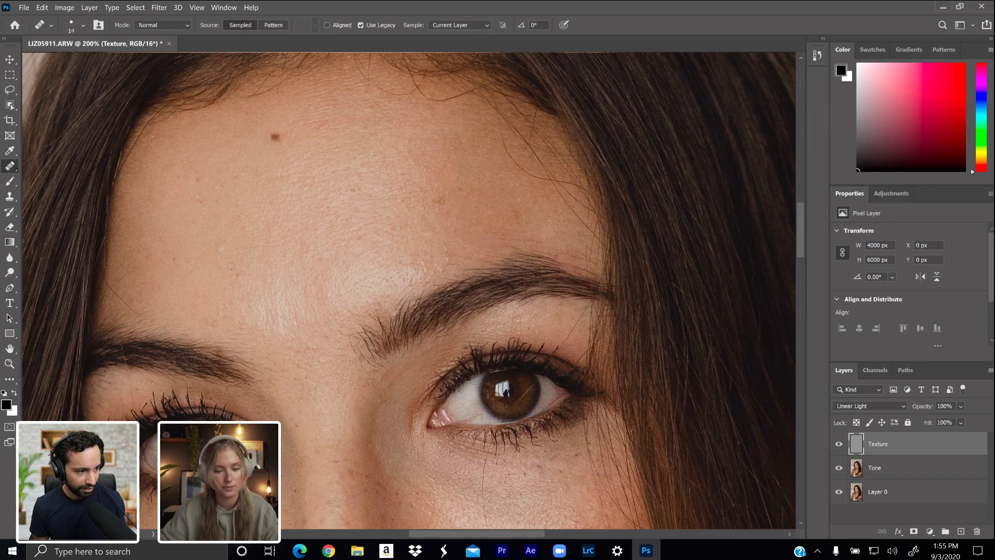
# - Create a new layer named Hair at the top of the stack, above the Texture layer
pyautogui.keyDown('alt'); pyautogui.click(225, 248); pyautogui.keyUp('alt')
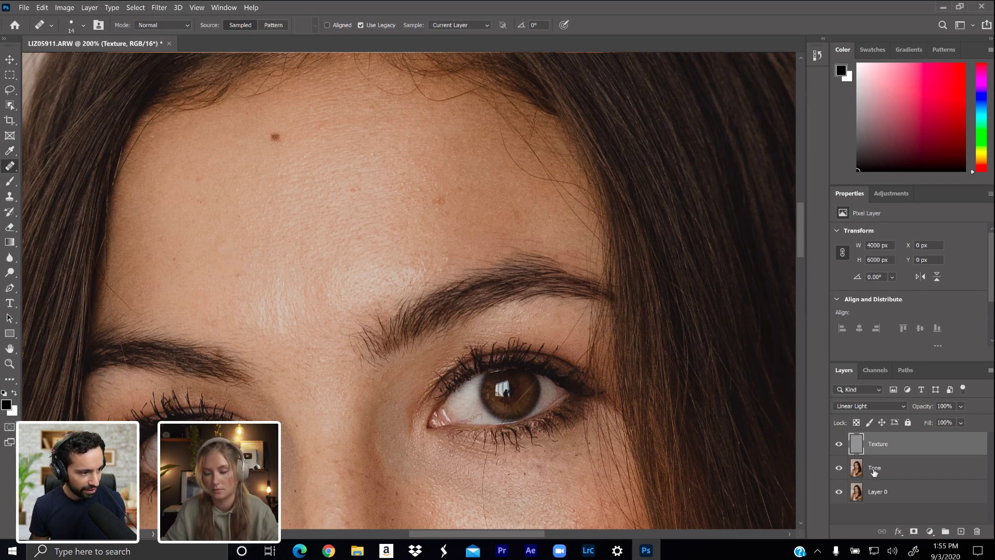
pyautogui.click(880, 511)
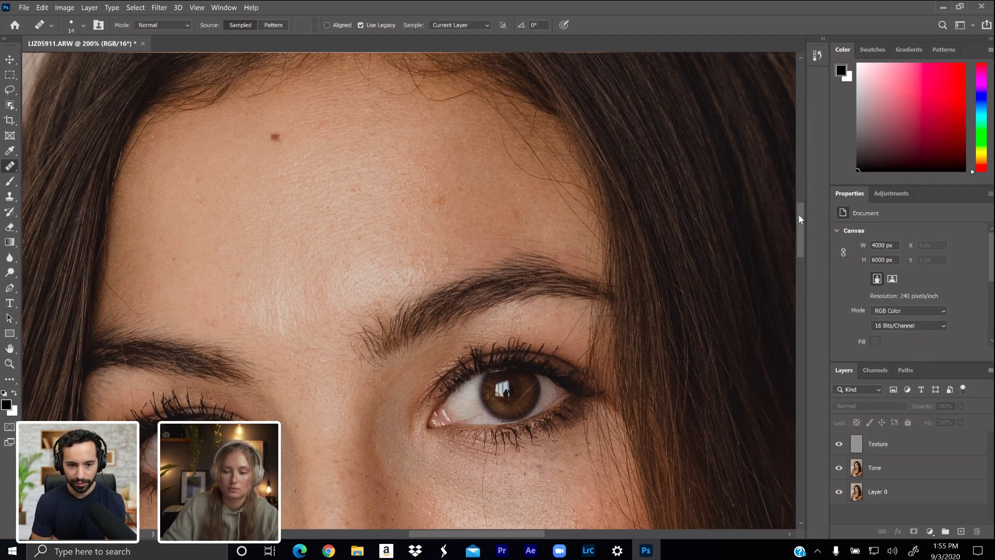
pyautogui.moveTo(799, 215); pyautogui.dragTo(800, 208)
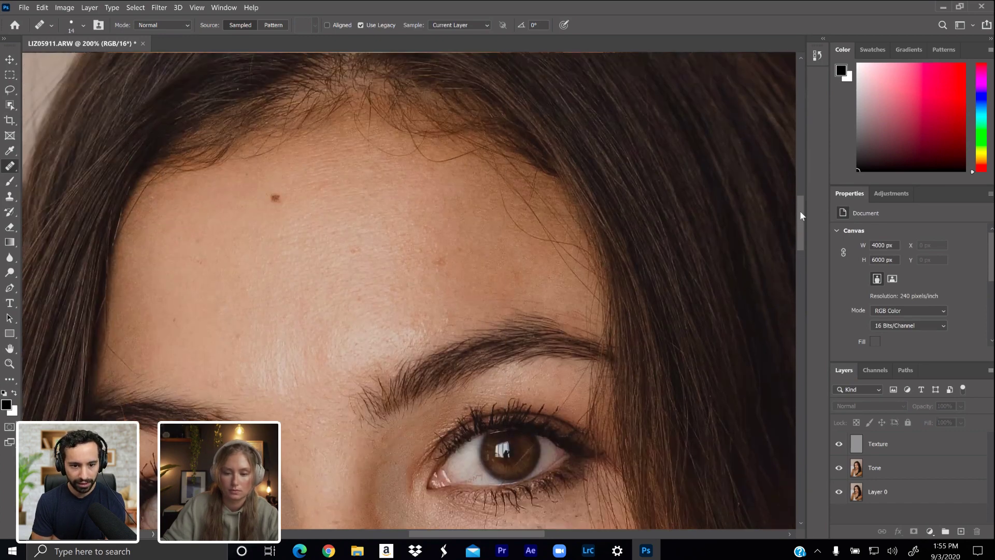
pyautogui.scroll(-3, 800, 212)
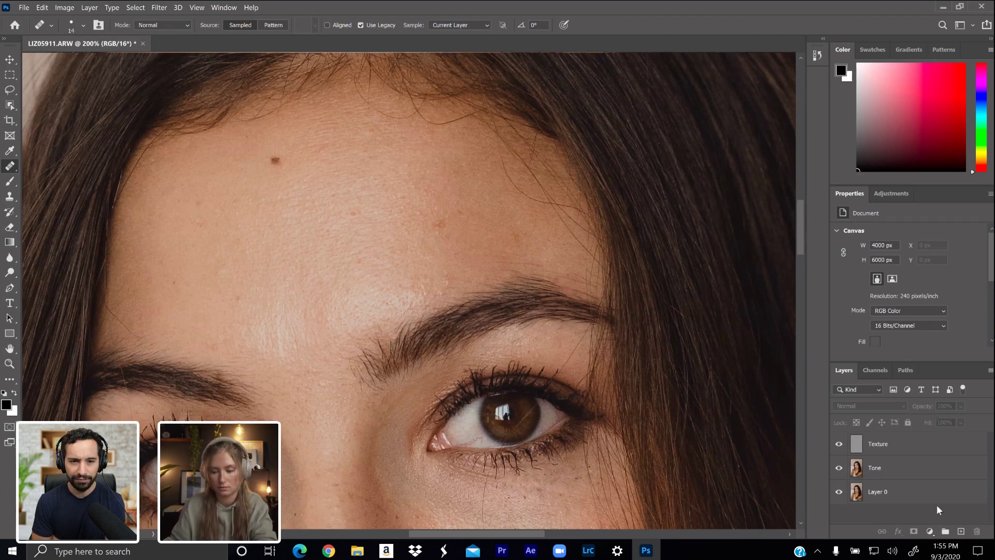
pyautogui.hotkey('ctrl', 'shift', 'n')
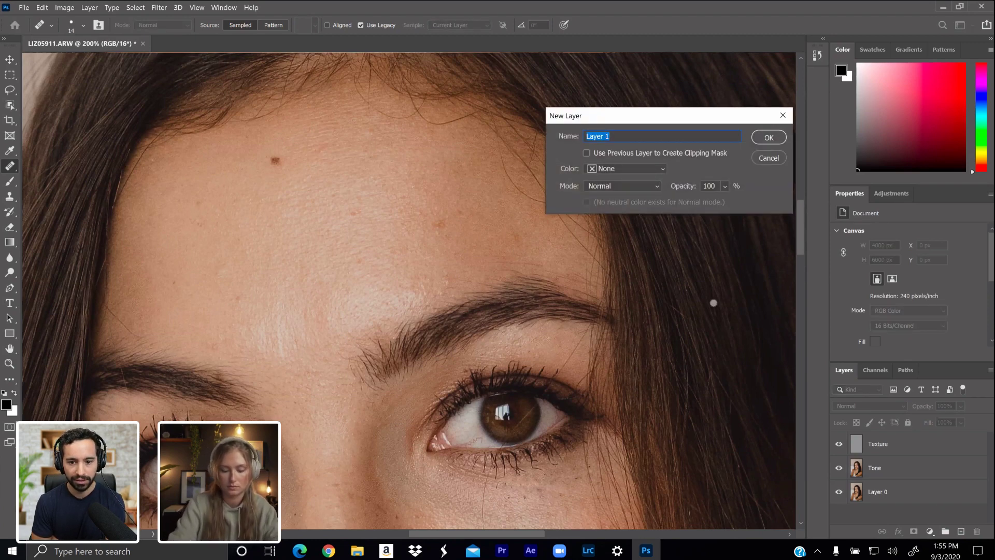
pyautogui.write('Hair')
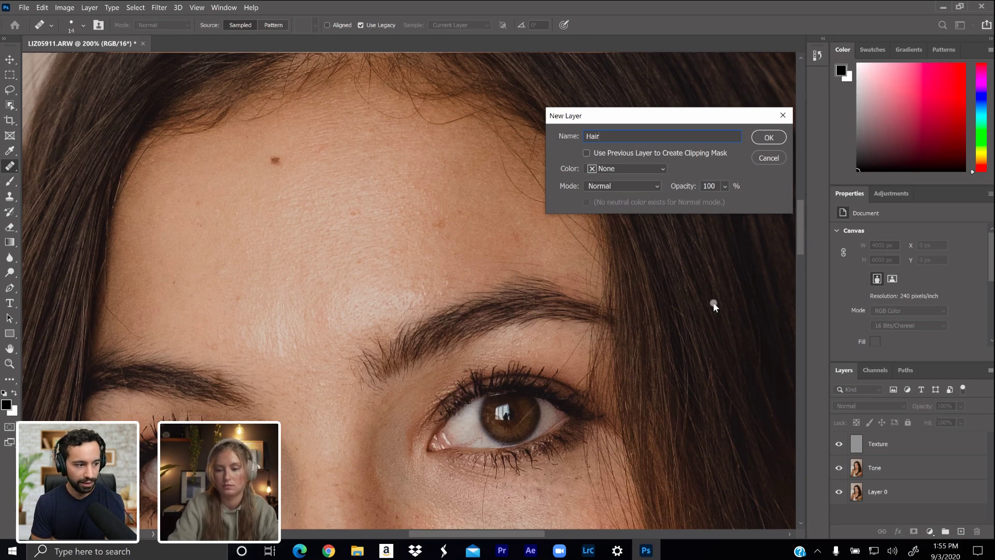
pyautogui.press('Return')
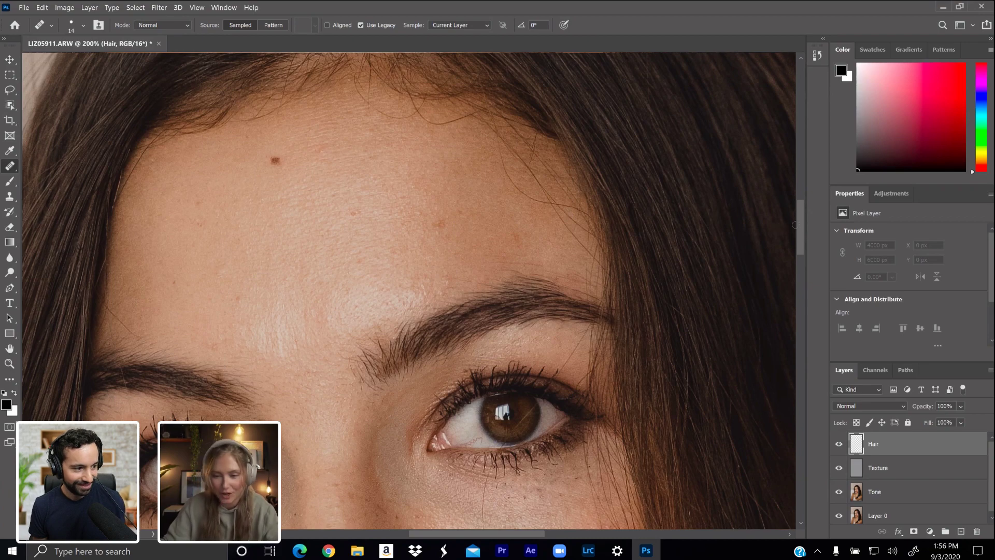
# - Set the Healing Brush size to 9 px and have it sample from All Layers while working on the Hair layer
pyautogui.scroll(-2, 800, 229)
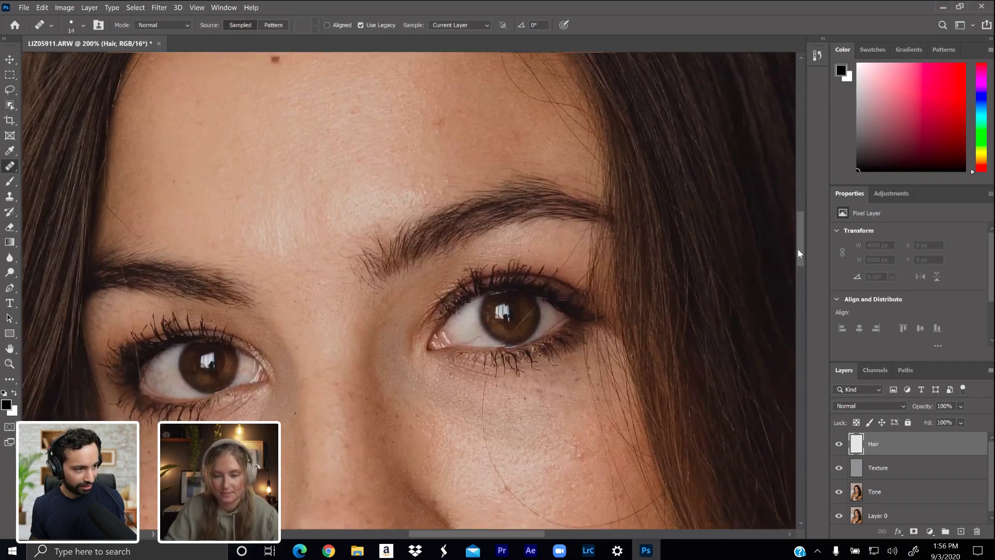
pyautogui.scroll(-2, 798, 250)
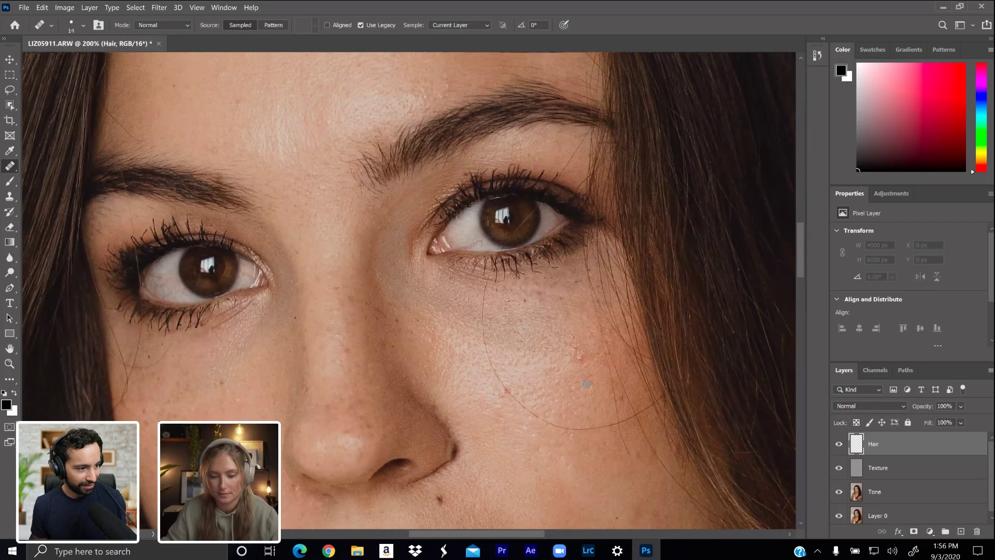
pyautogui.rightClick(605, 416)
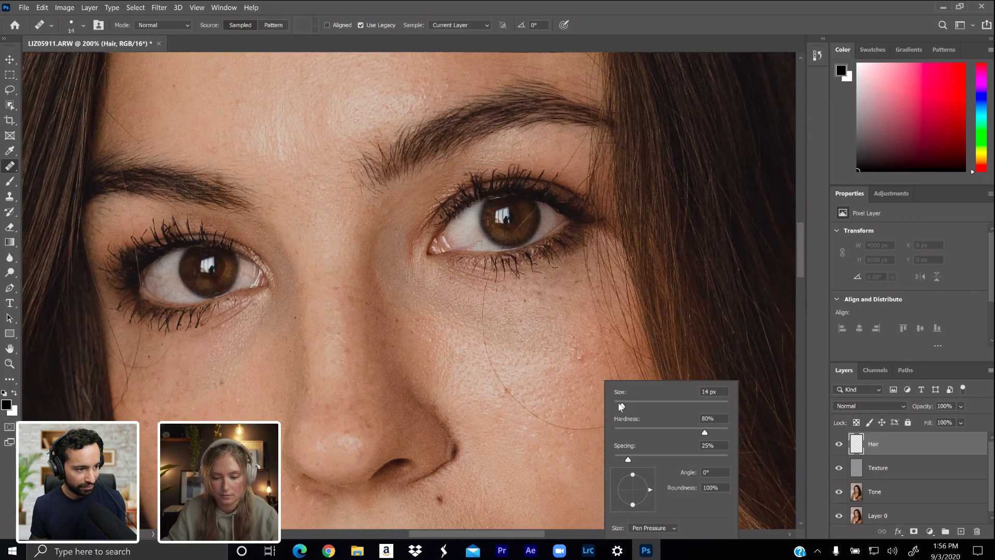
pyautogui.moveTo(620, 405); pyautogui.dragTo(618, 405)
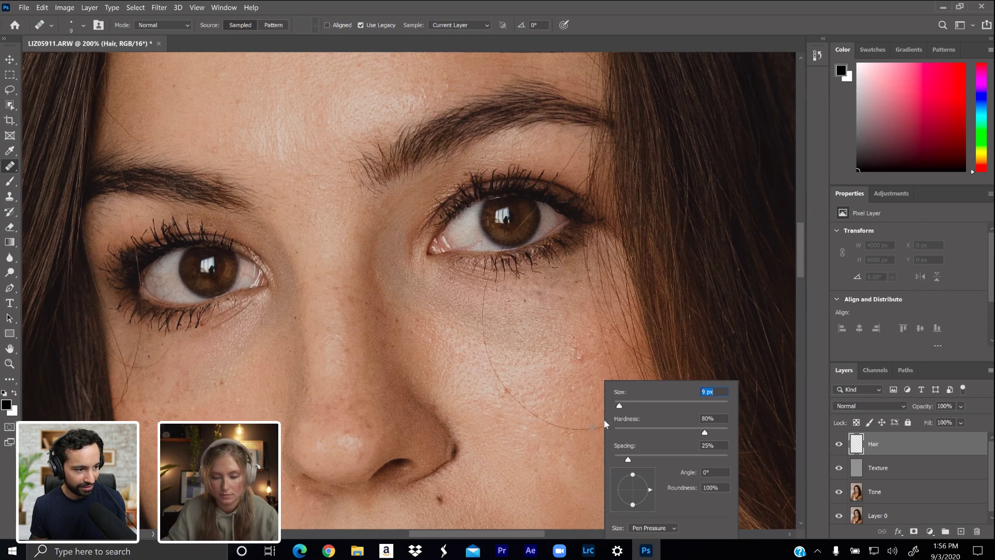
pyautogui.click(582, 377)
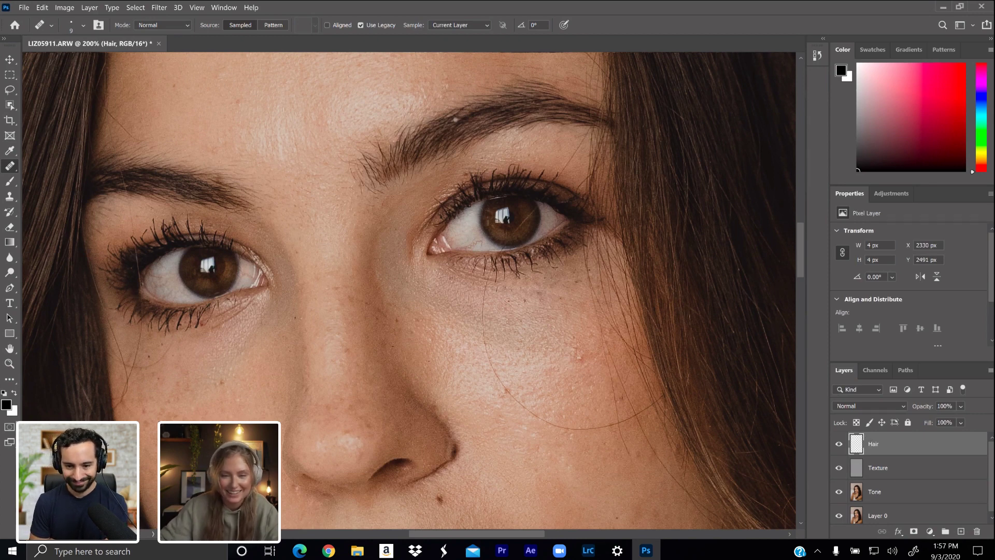
pyautogui.click(455, 26)
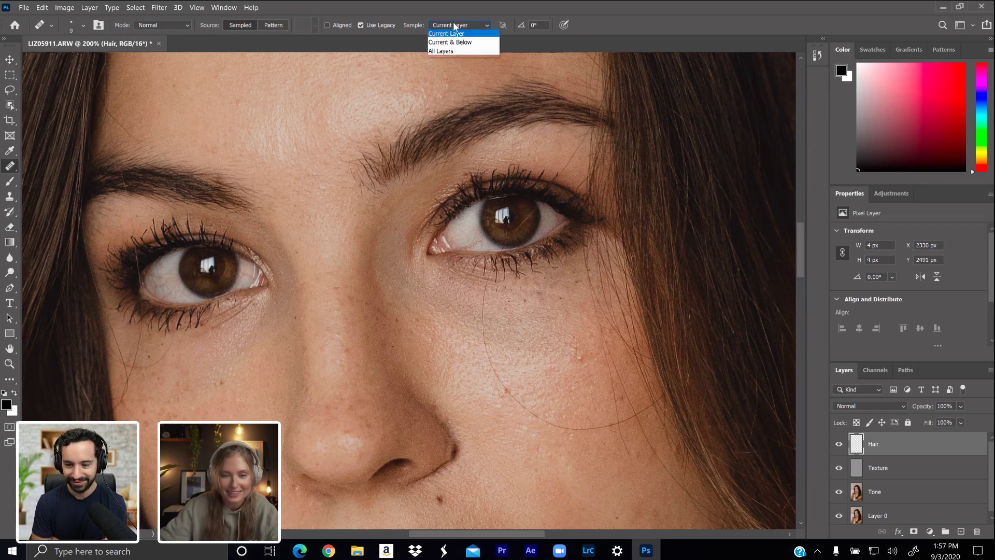
pyautogui.click(449, 53)
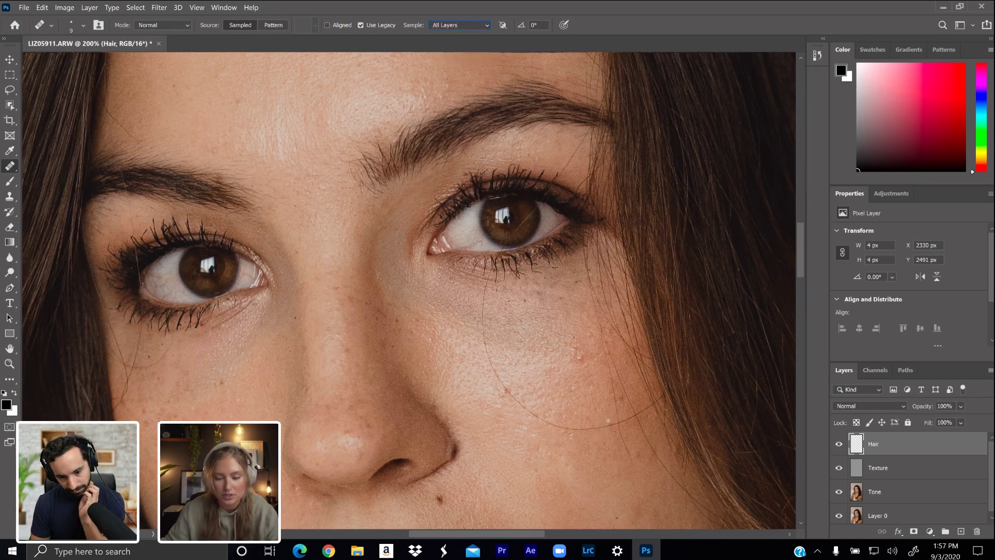
# - Heal away the lower curve of the stray hair crossing her left cheek, using clean skin sampled nearby
pyautogui.press('alt')
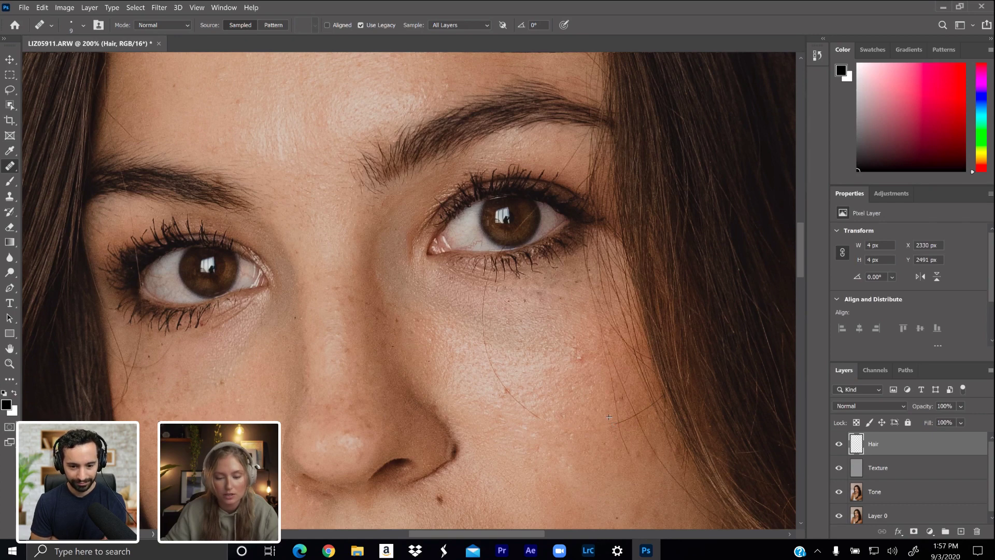
pyautogui.moveTo(610, 418); pyautogui.dragTo(523, 524)
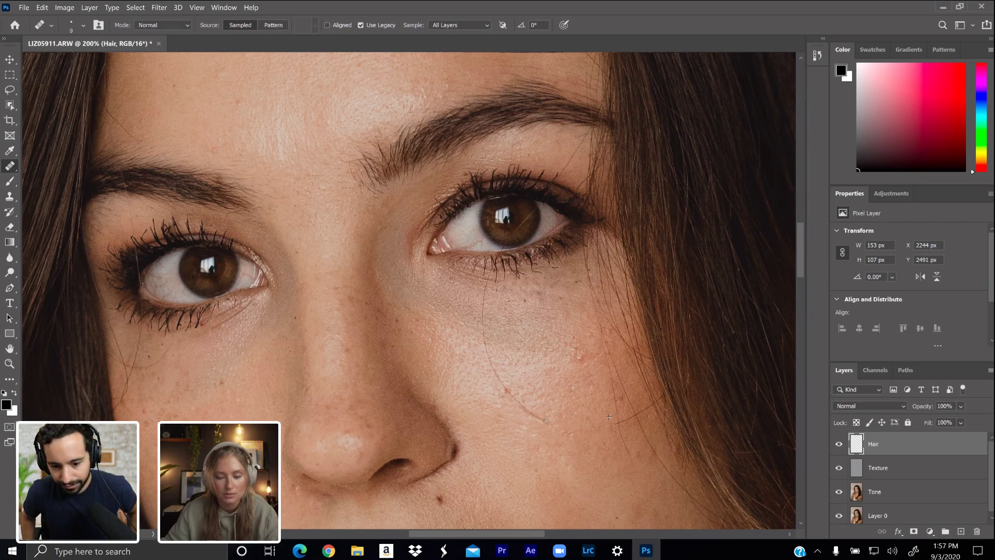
pyautogui.moveTo(546, 420); pyautogui.dragTo(513, 400)
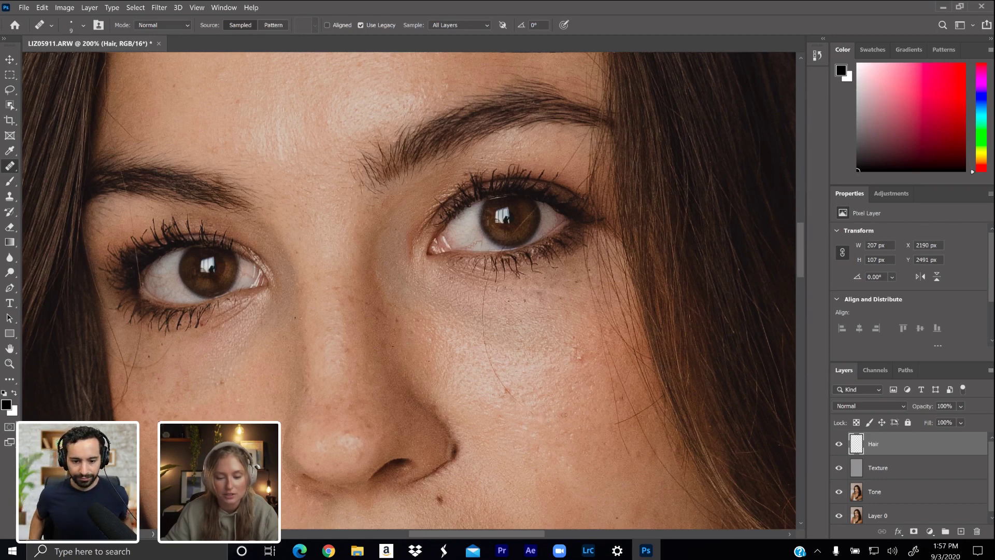
pyautogui.hotkey('ctrl', 'z')
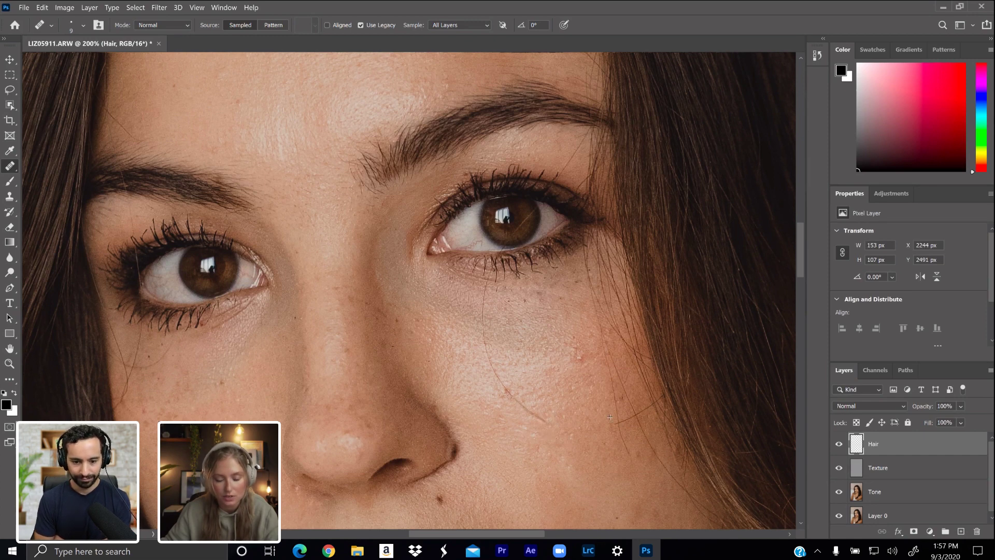
pyautogui.hotkey('ctrl', 'shift', 'z')
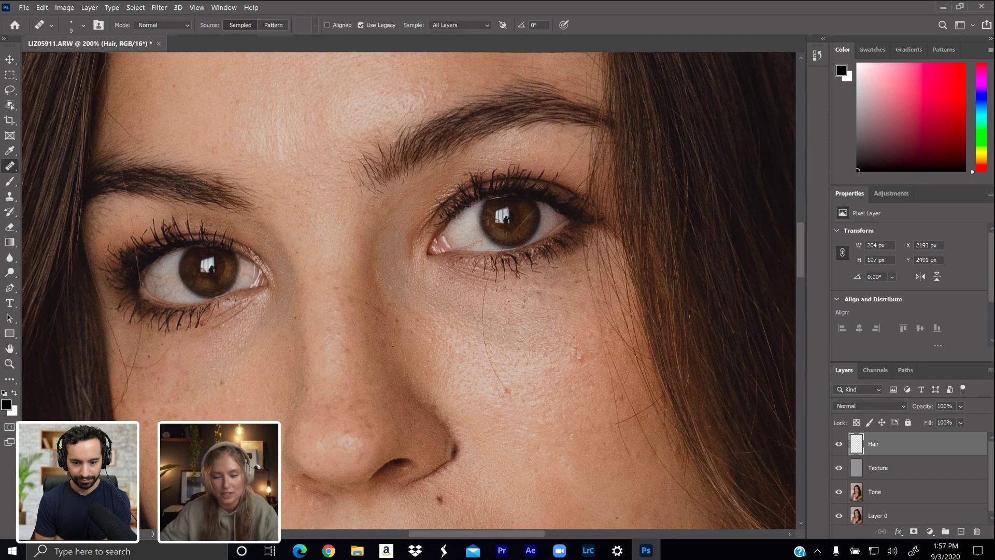
# - Heal the fine marks in the iris and white of her left eye with areas sampled close by
pyautogui.press('alt')
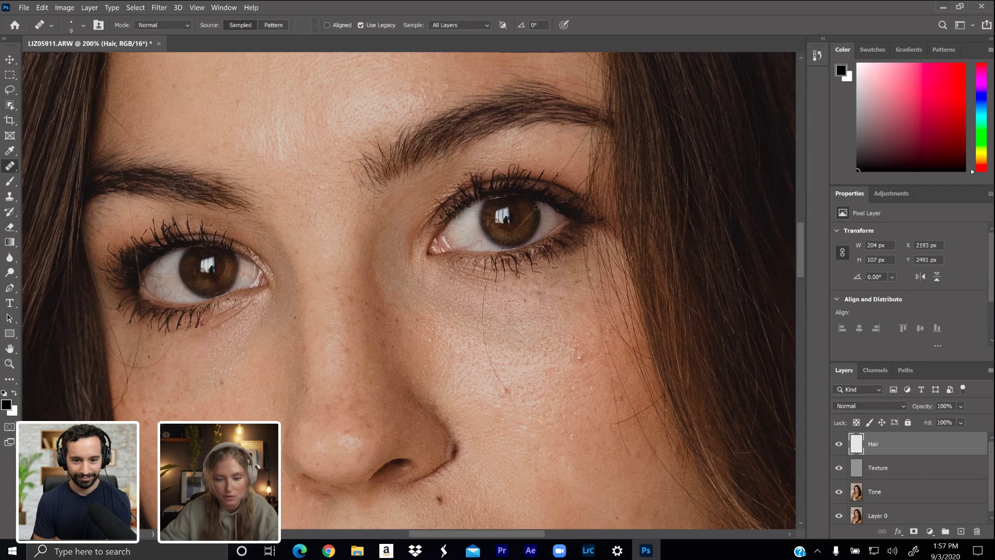
pyautogui.click(536, 212)
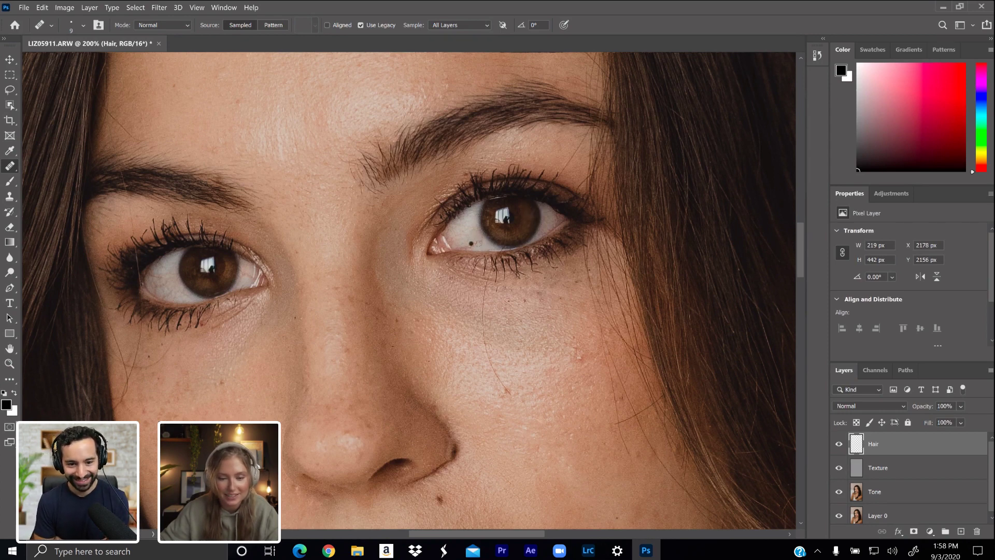
pyautogui.press('alt')
pyautogui.keyDown('alt'); pyautogui.click(476, 235); pyautogui.keyUp('alt')
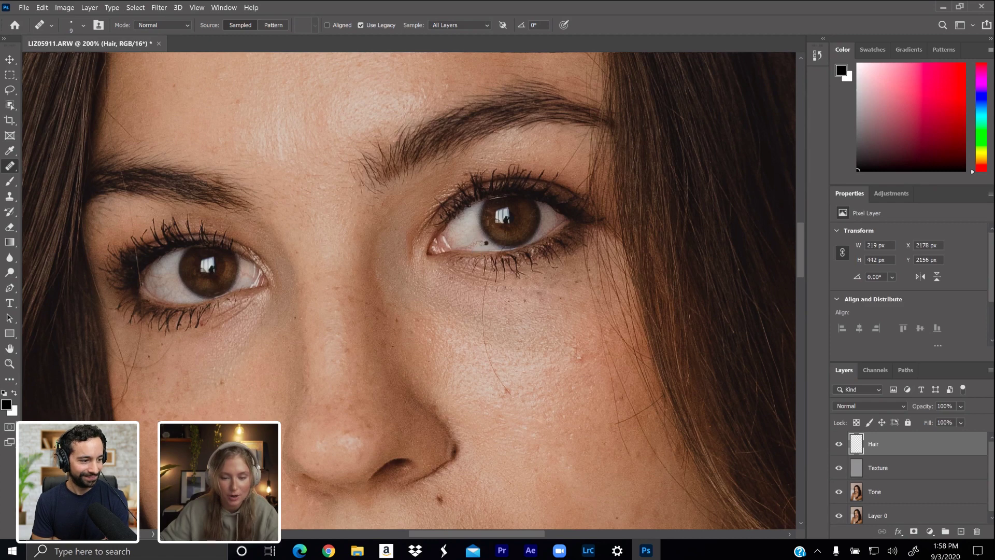
pyautogui.click(480, 244)
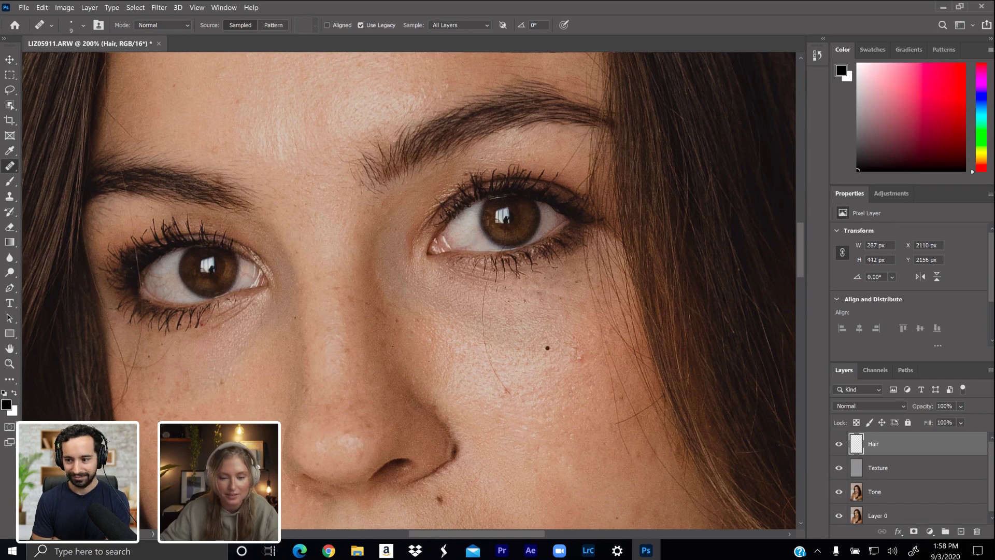
pyautogui.click(483, 240)
pyautogui.press('ctrl')
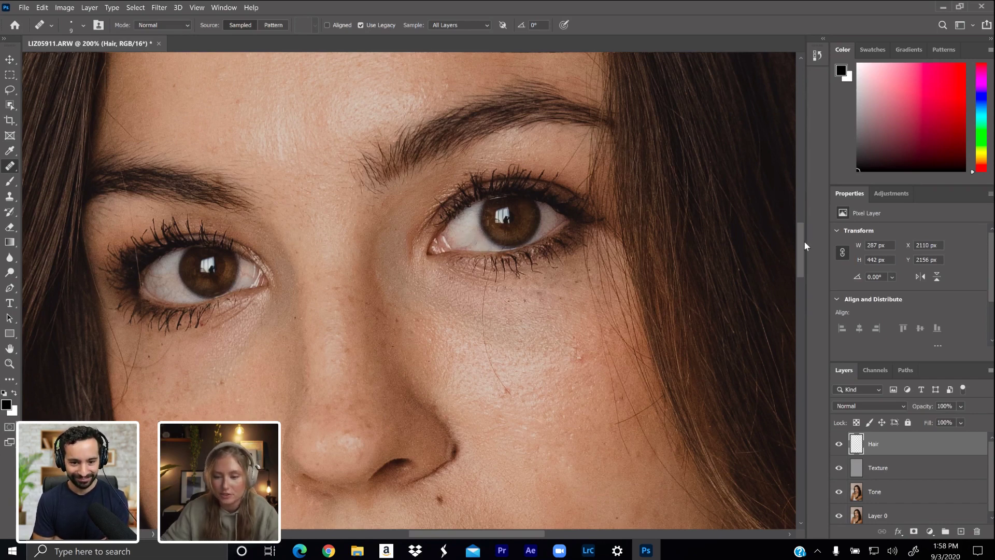
# - Check the forehead and face for remaining distractions and heal the small flaws around her right eye
pyautogui.scroll(3, 800, 239)
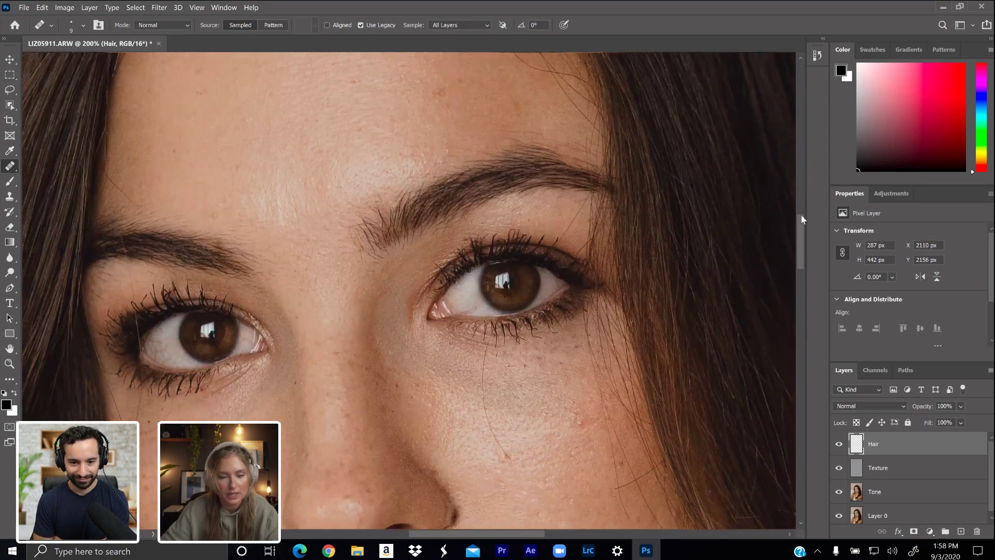
pyautogui.scroll(2, 801, 214)
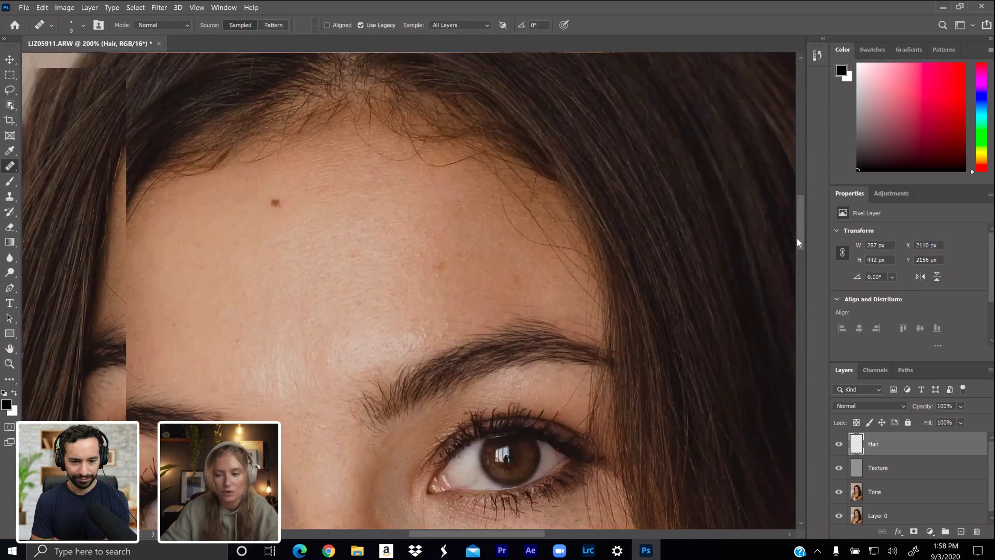
pyautogui.scroll(-6, 798, 252)
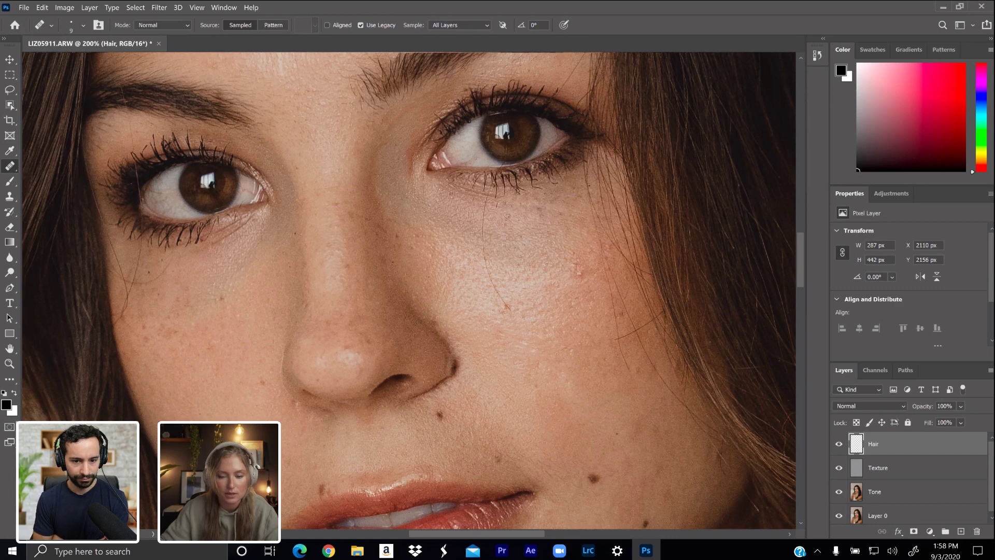
pyautogui.click(299, 230)
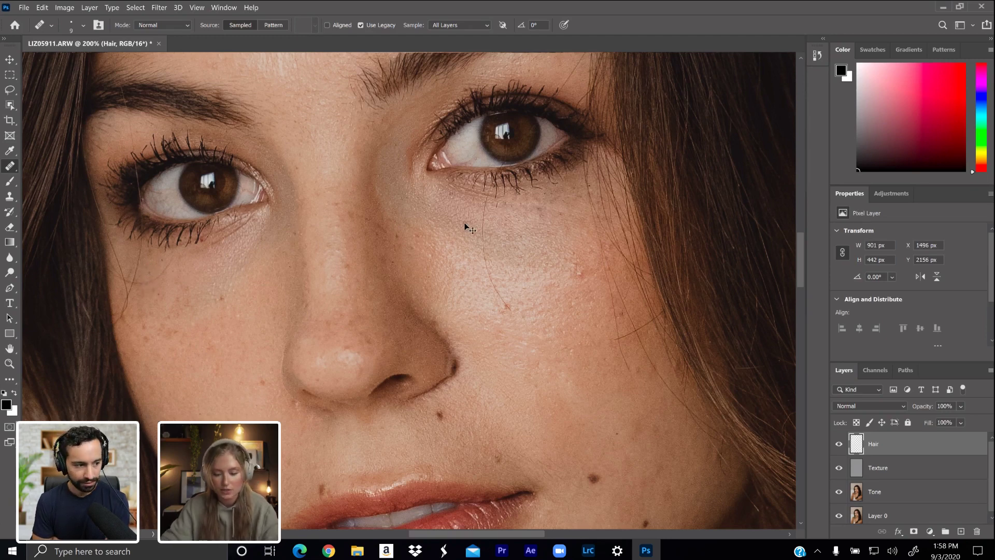
# - Compare the portrait before and after retouching by repeatedly showing only Layer 0 and restoring the Hair, Texture and Tone layers
pyautogui.hotkey('ctrl', '0')
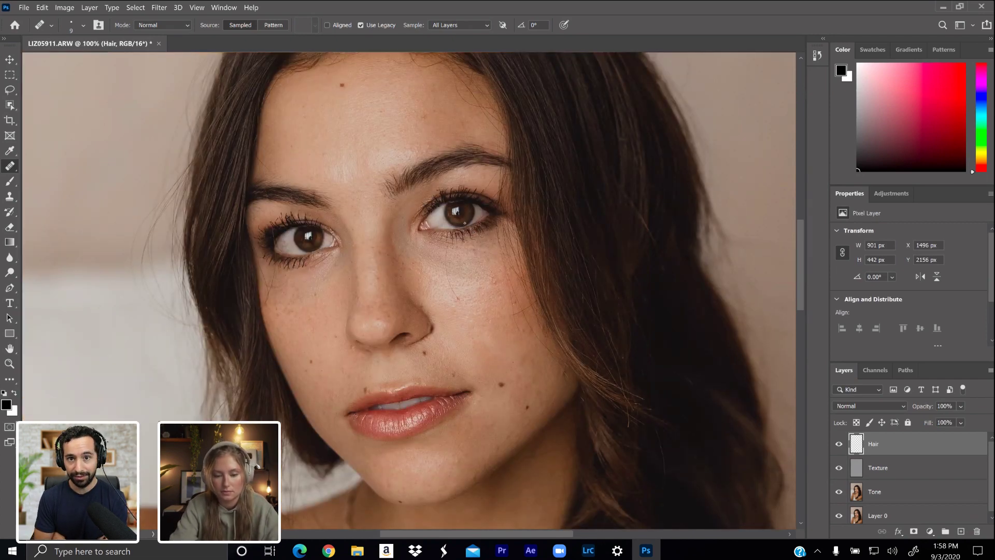
pyautogui.keyDown('alt'); pyautogui.click(839, 515); pyautogui.keyUp('alt')
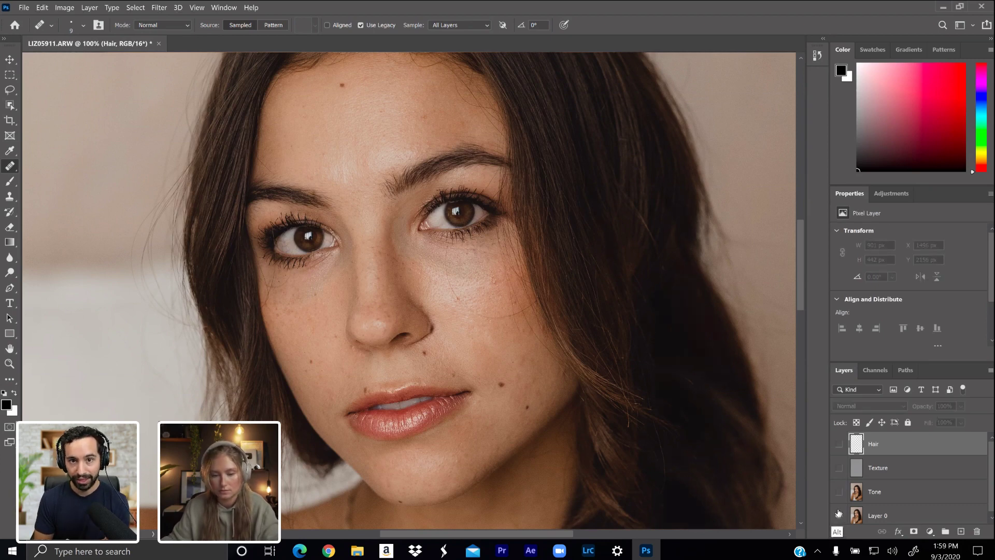
pyautogui.keyDown('alt'); pyautogui.click(839, 515); pyautogui.keyUp('alt')
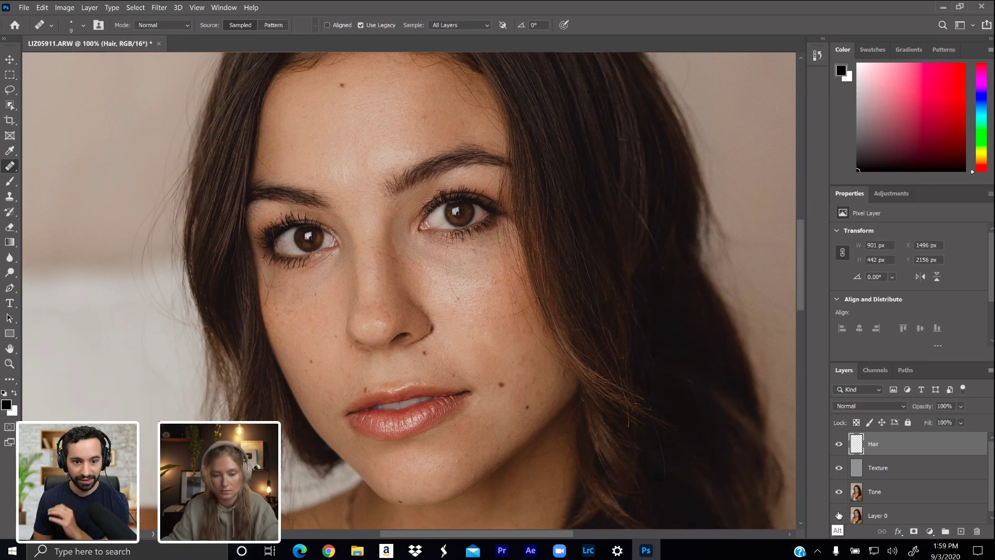
pyautogui.keyDown('alt'); pyautogui.click(838, 515); pyautogui.keyUp('alt')
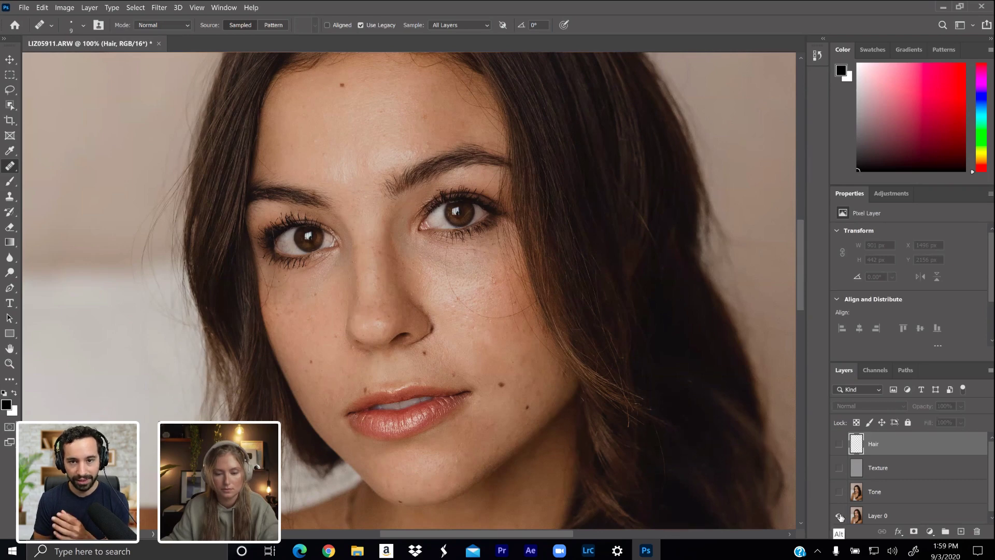
pyautogui.keyDown('alt'); pyautogui.click(840, 515); pyautogui.keyUp('alt')
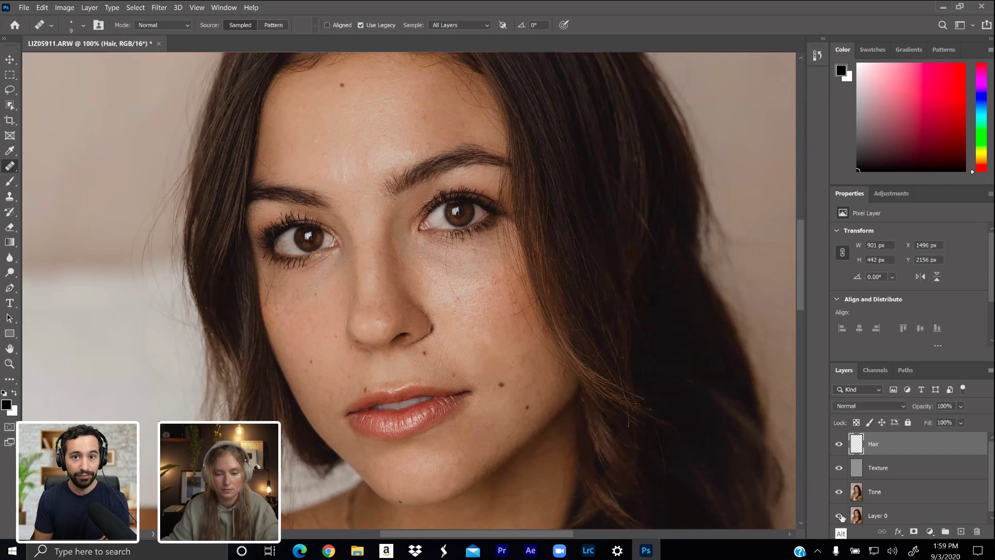
pyautogui.keyDown('alt'); pyautogui.click(840, 516); pyautogui.keyUp('alt')
pyautogui.keyDown('alt'); pyautogui.click(840, 516); pyautogui.keyUp('alt')
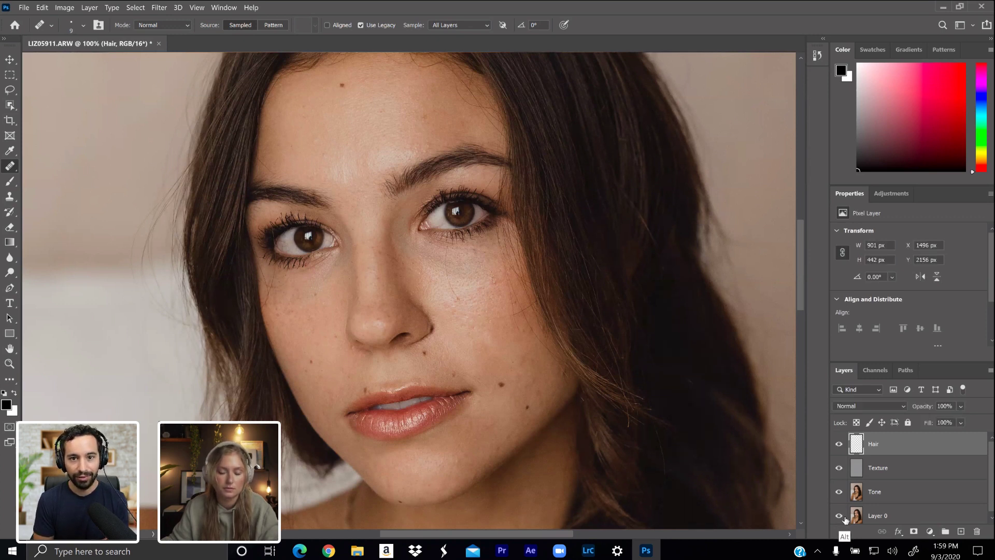
pyautogui.keyDown('alt'); pyautogui.click(841, 516); pyautogui.keyUp('alt')
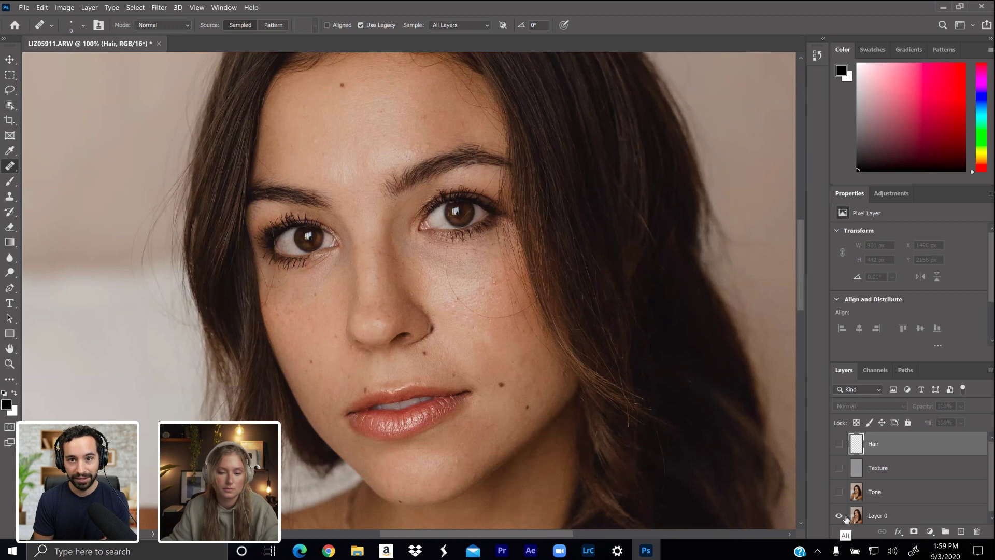
pyautogui.keyDown('alt'); pyautogui.click(844, 516); pyautogui.keyUp('alt')
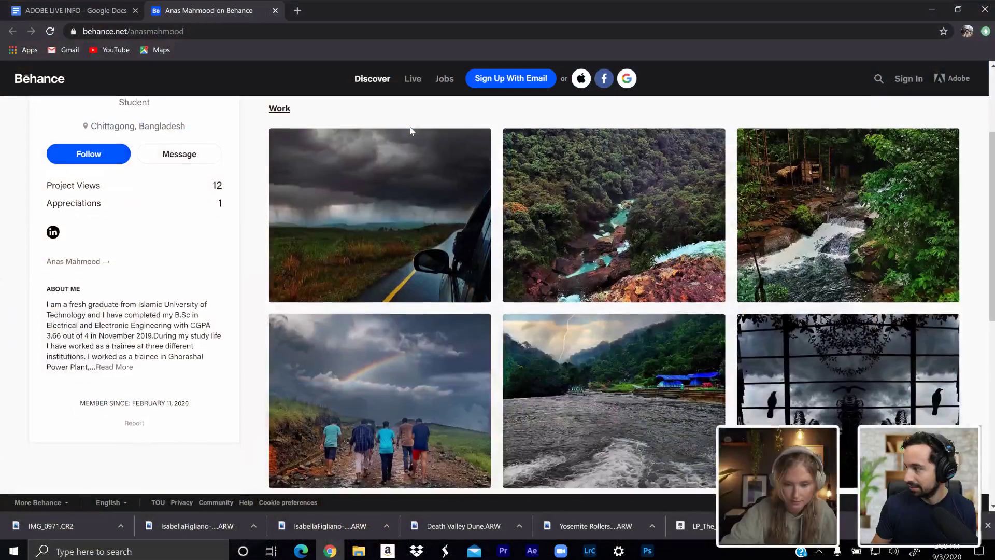
# - Browse all the project thumbnails in the photographer's Behance portfolio and return to the first rows of work
pyautogui.scroll(-2, 409, 130)
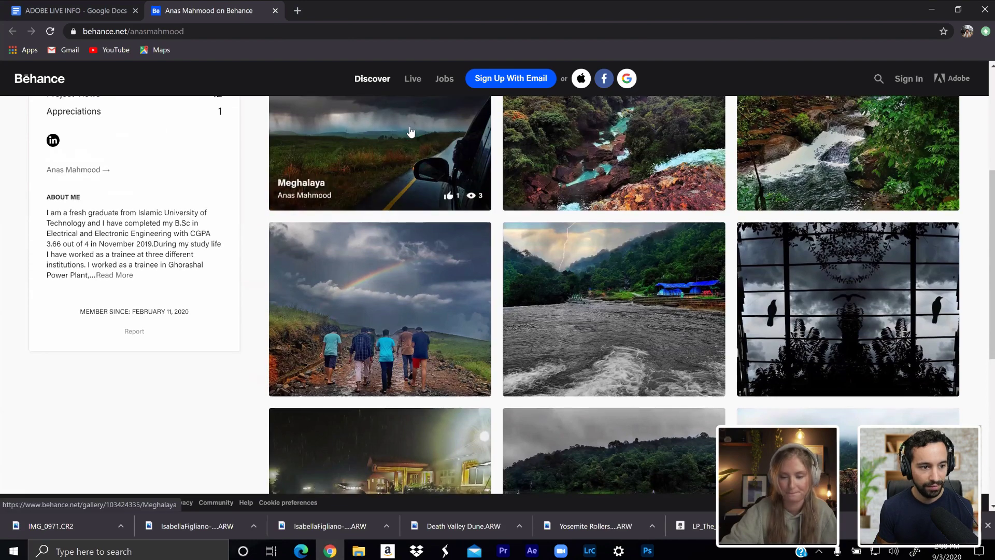
pyautogui.scroll(-3, 410, 132)
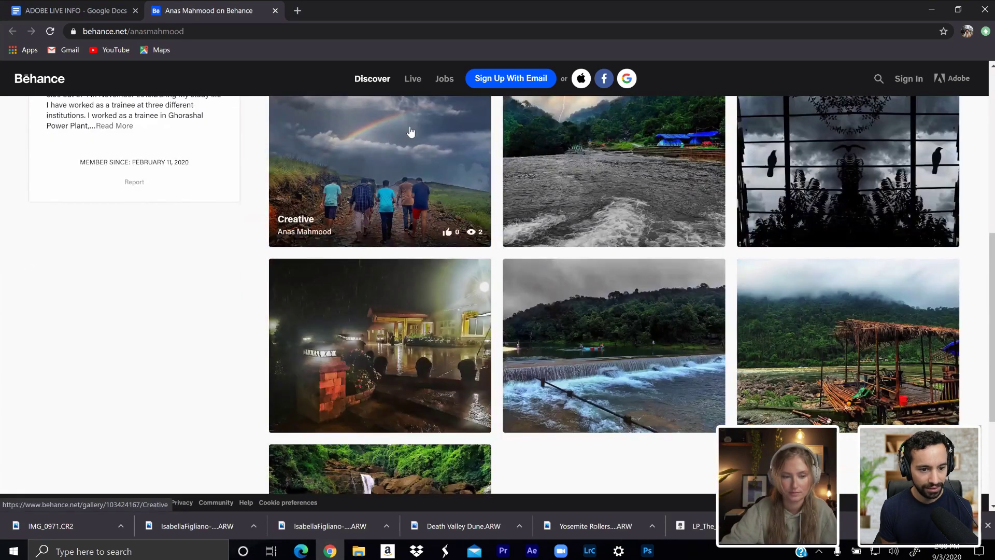
pyautogui.scroll(-4, 410, 133)
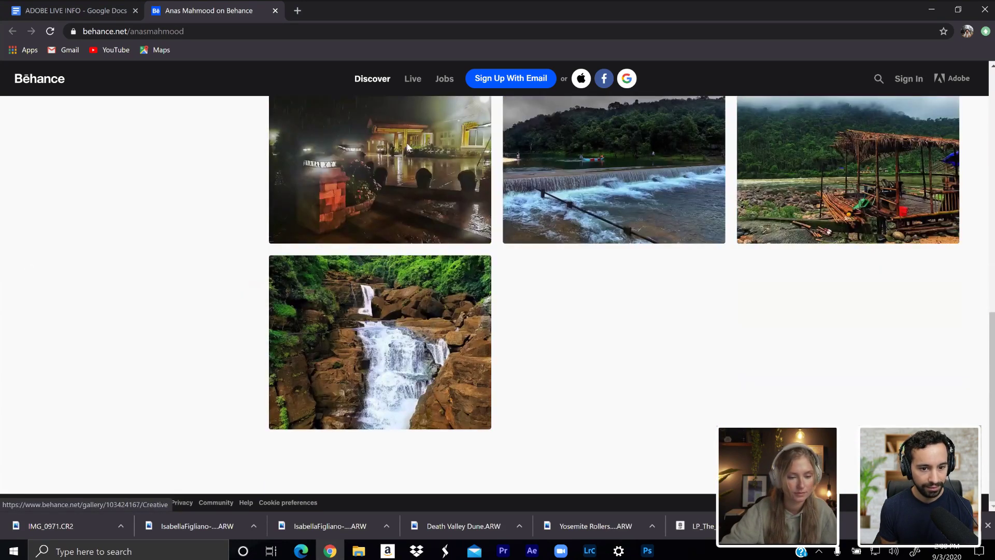
pyautogui.scroll(10, 384, 249)
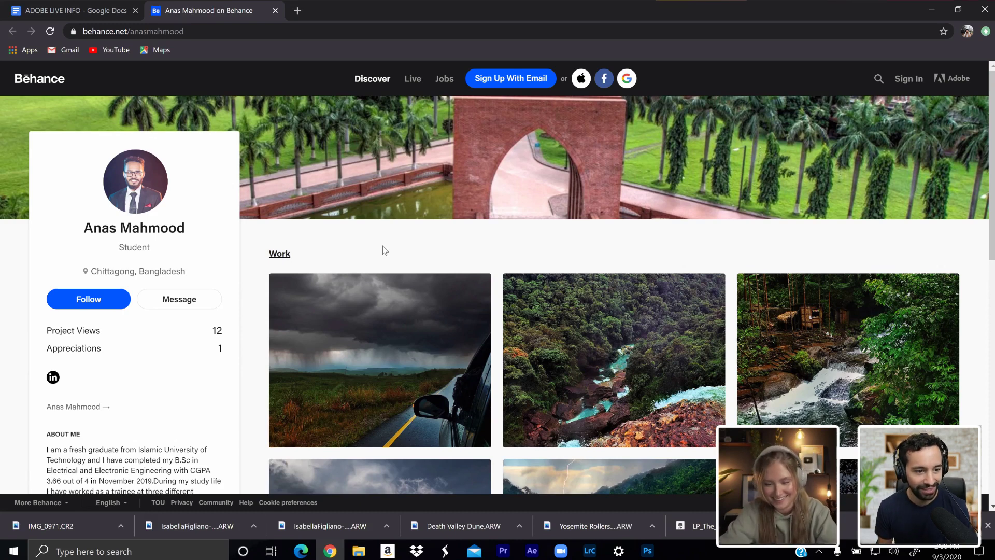
pyautogui.scroll(-1, 366, 247)
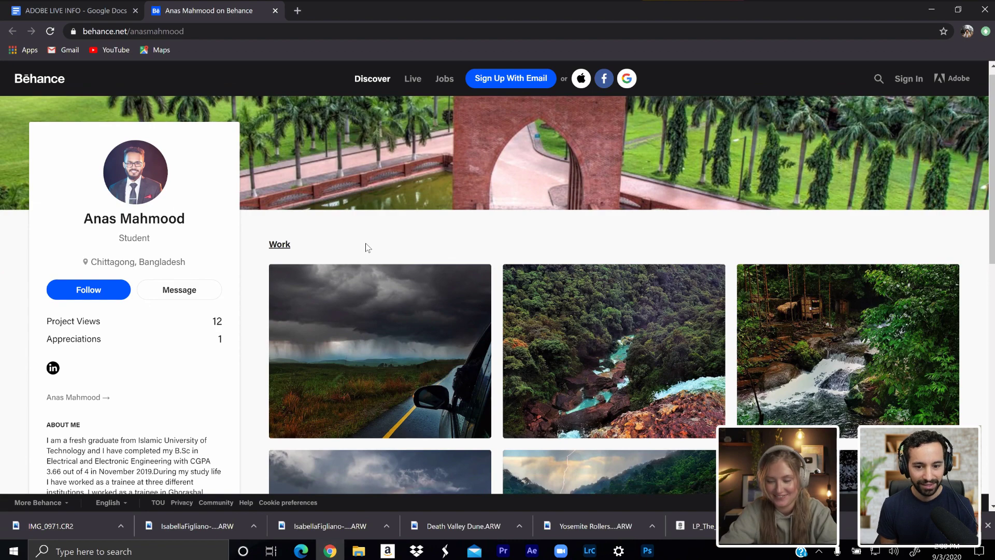
pyautogui.scroll(-2, 366, 248)
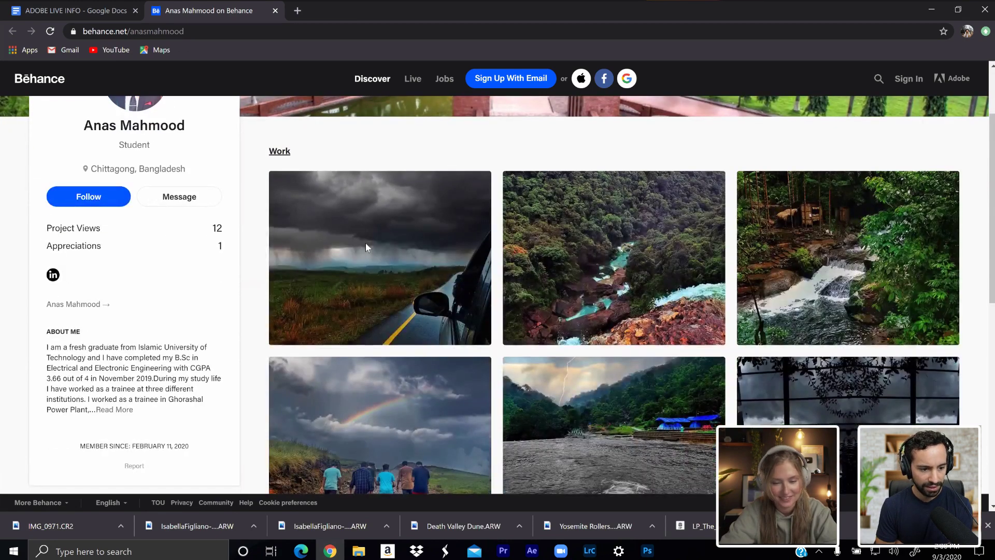
pyautogui.scroll(-1, 367, 248)
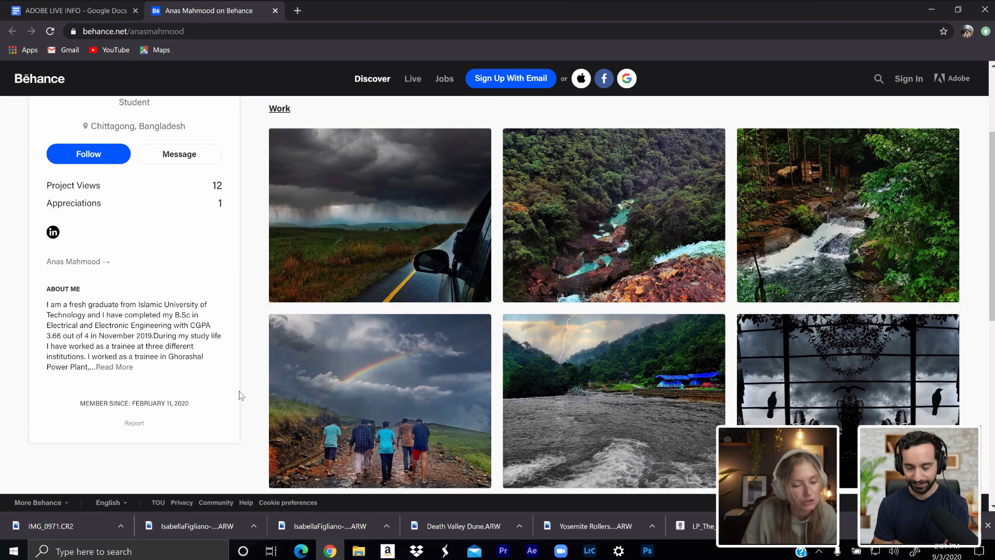
# - Expand the About Me text on the Behance profile and read the full biography
pyautogui.click(124, 367)
pyautogui.scroll(-1, 256, 369)
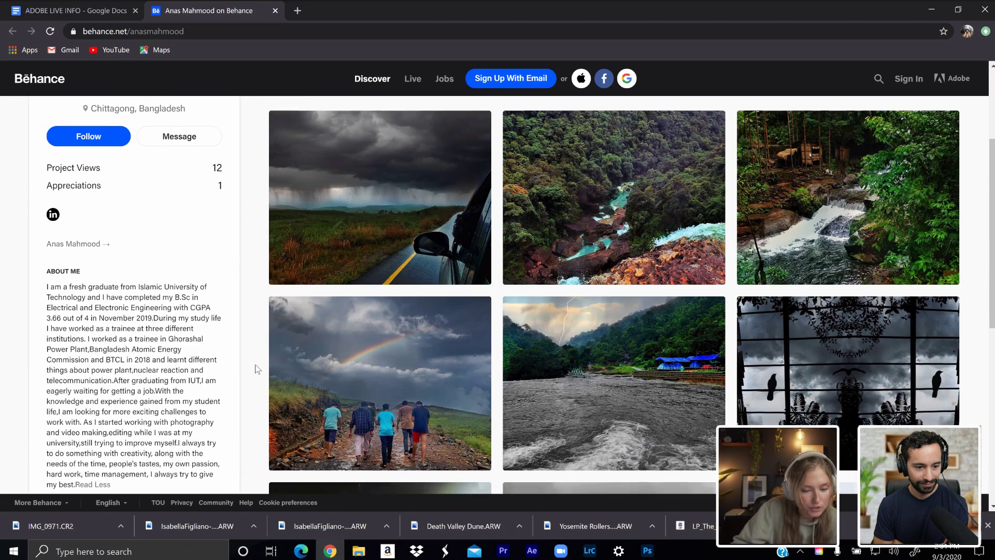
pyautogui.scroll(-2, 256, 369)
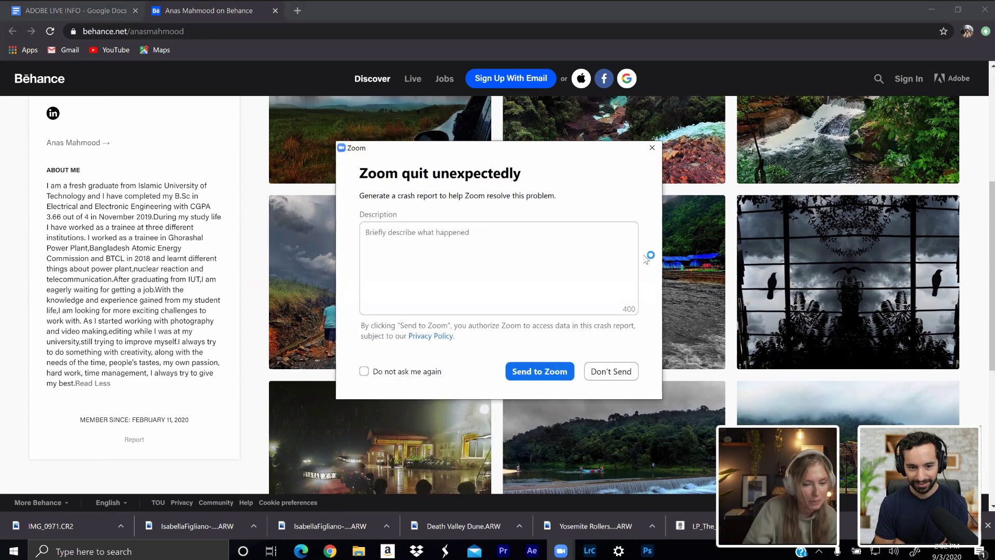
# - Decline to send the Zoom crash report each time its dialog appears over the portfolio
pyautogui.click(624, 373)
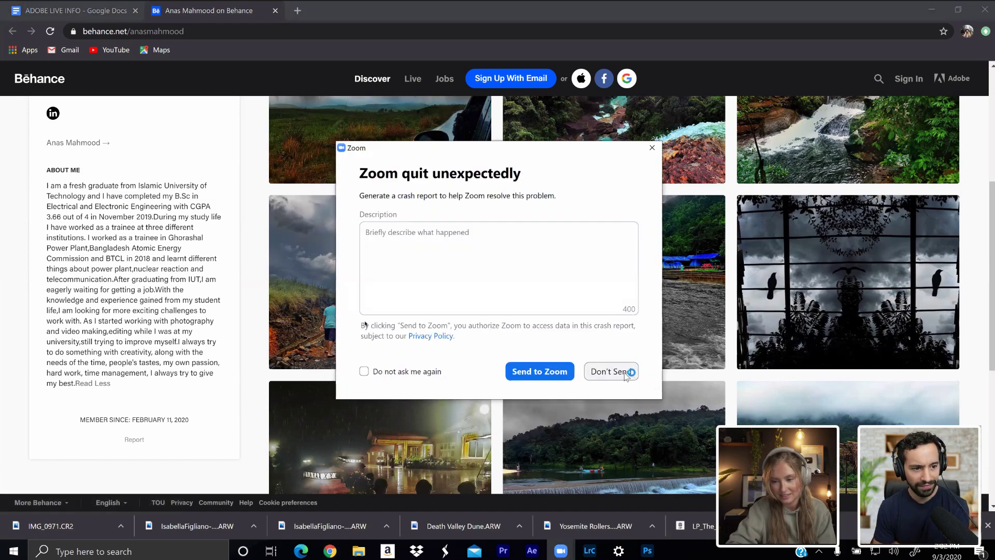
pyautogui.click(626, 374)
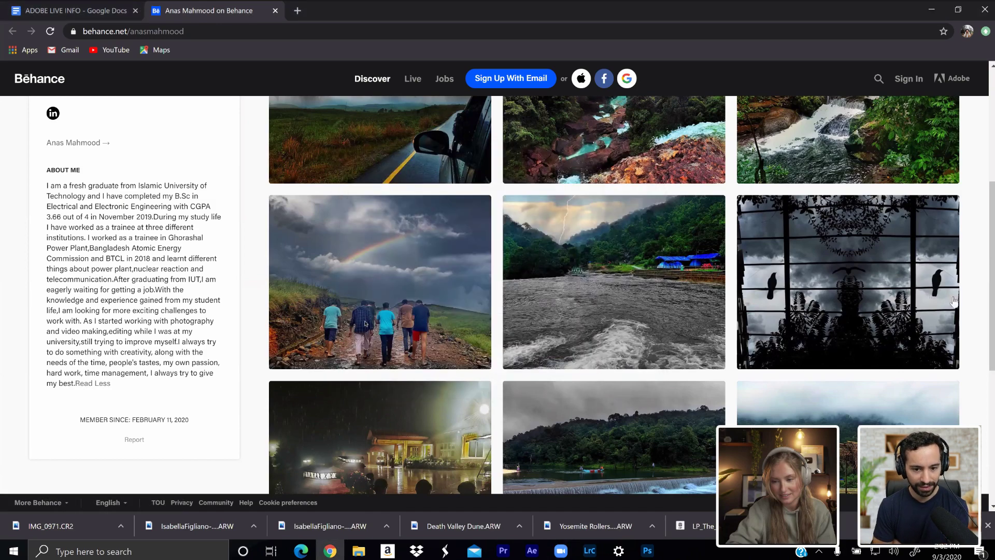
pyautogui.scroll(1, 929, 299)
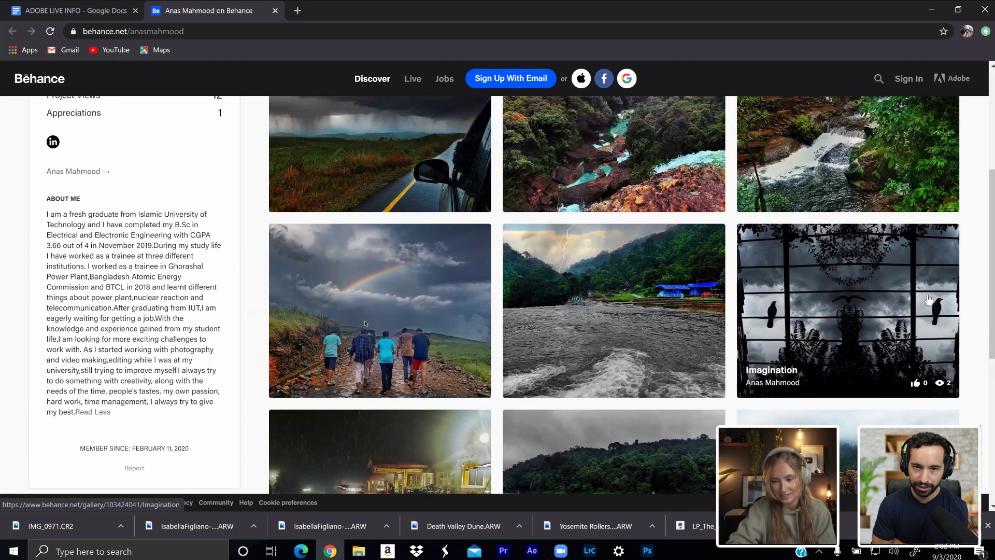
pyautogui.scroll(2, 969, 289)
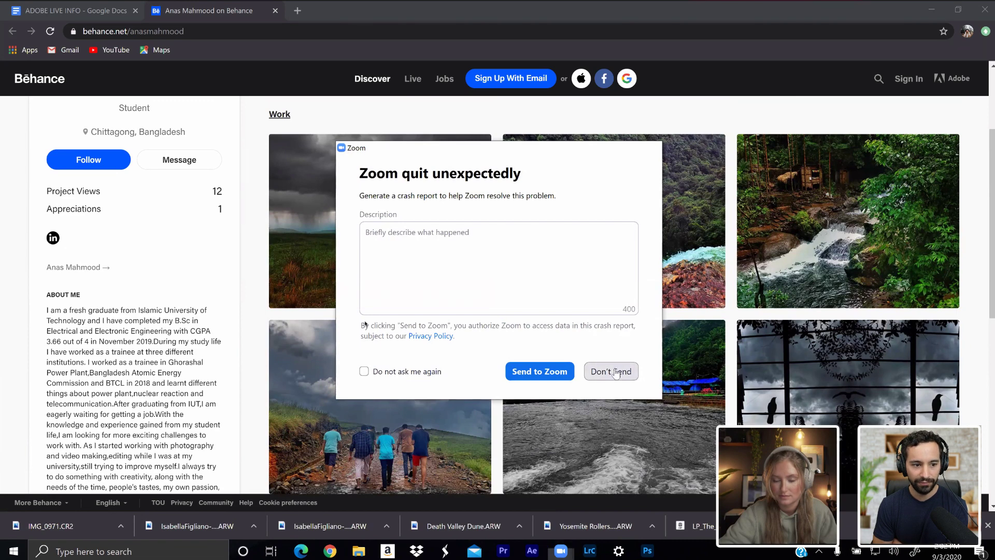
pyautogui.click(612, 372)
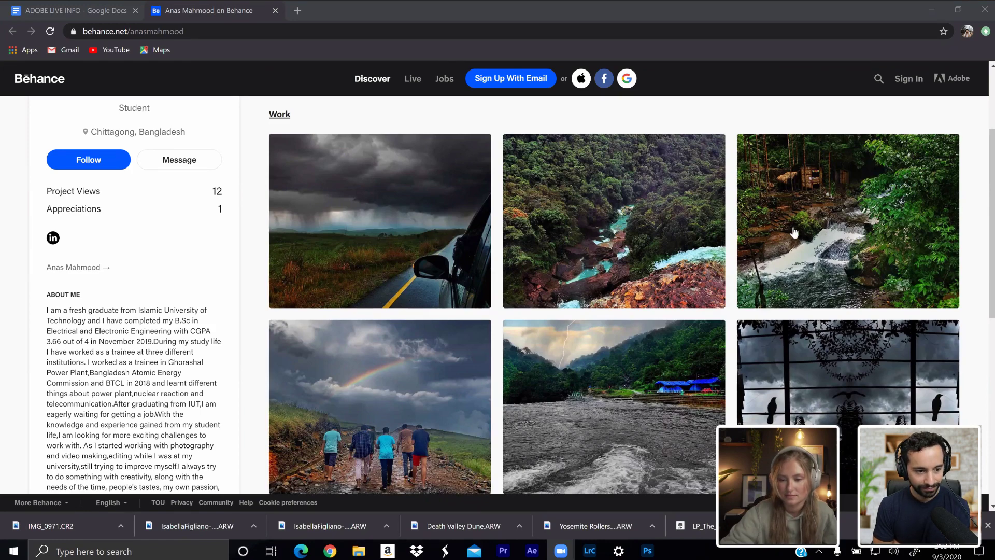
# - Review the portfolio's landscape and waterfall photos down to the last project, and return to the start of the Work section
pyautogui.scroll(-1, 795, 231)
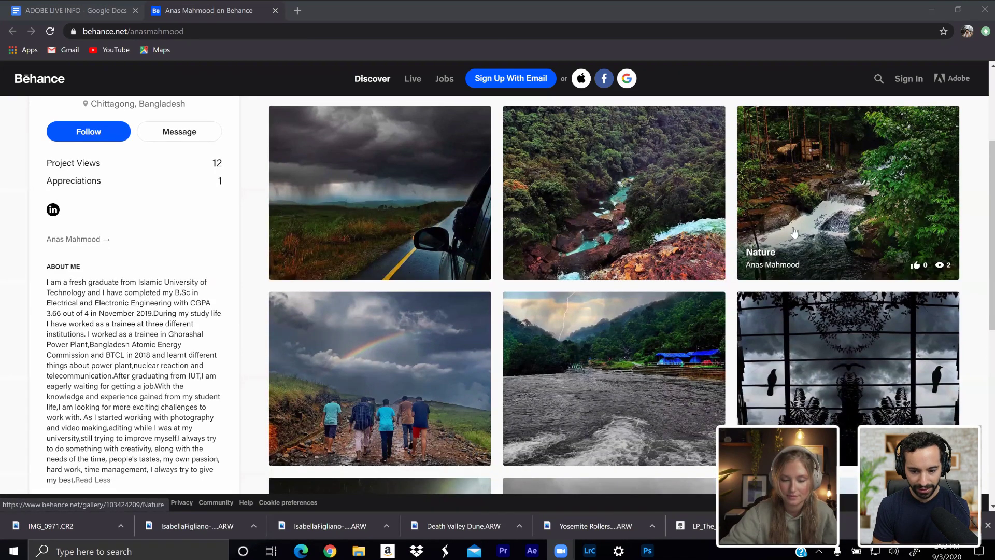
pyautogui.scroll(-2, 794, 232)
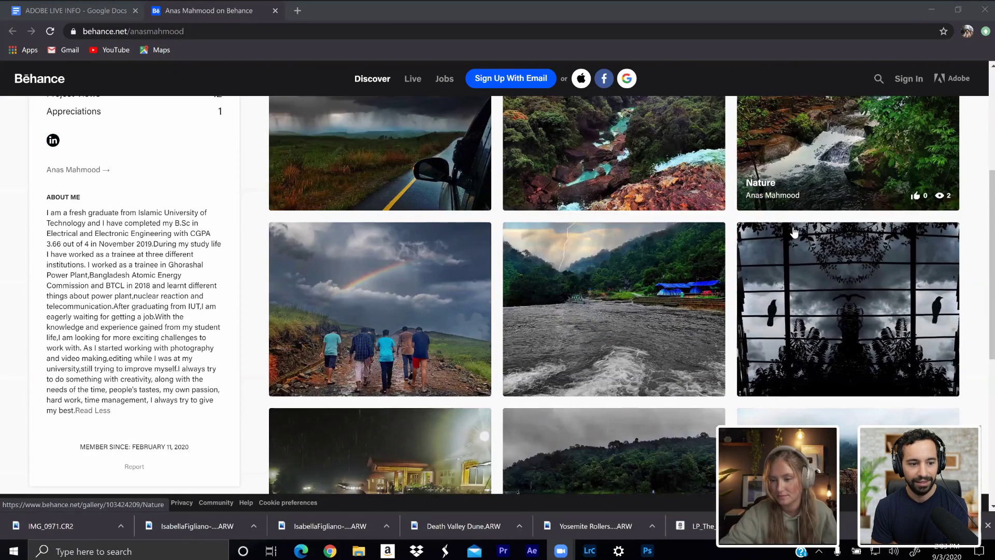
pyautogui.scroll(-2, 794, 232)
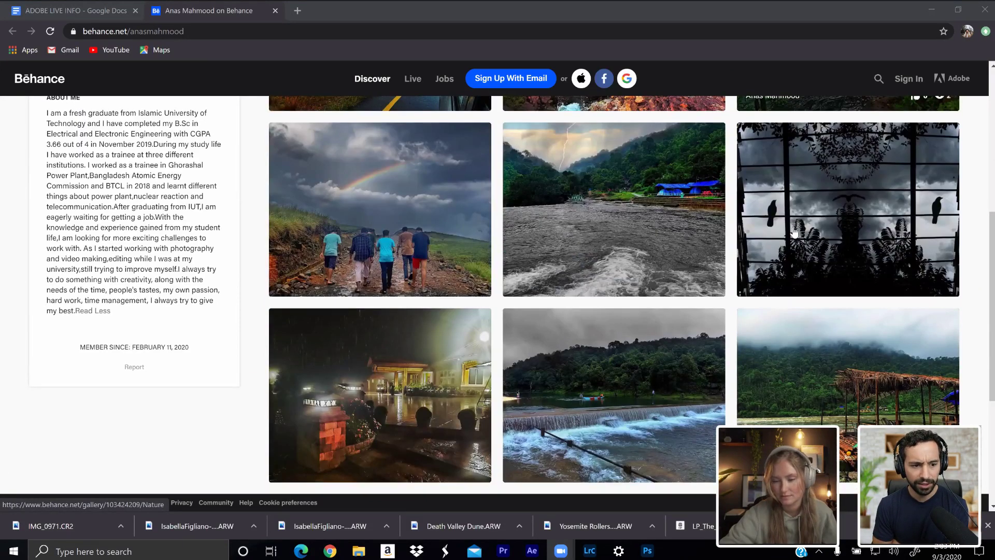
pyautogui.scroll(-1, 795, 232)
pyautogui.scroll(-2, 795, 232)
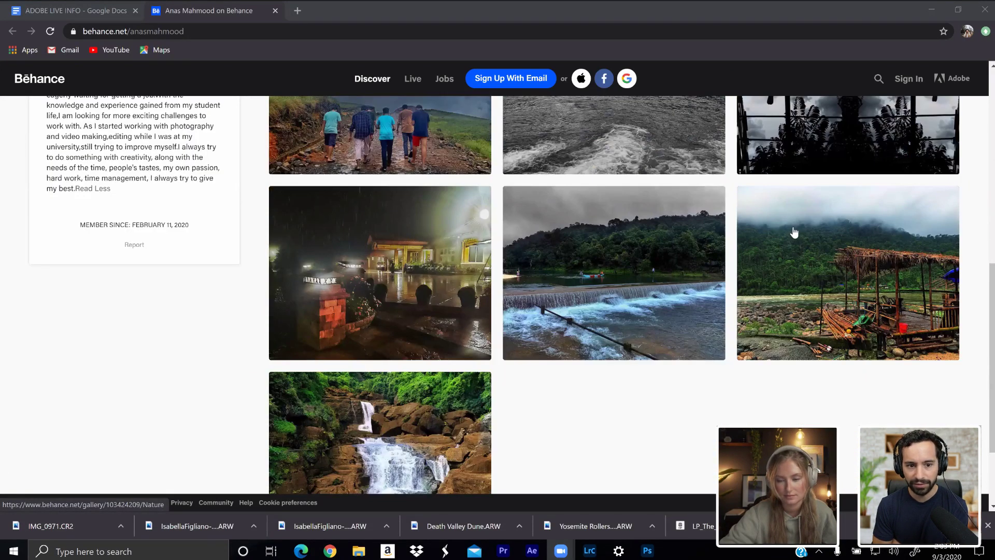
pyautogui.scroll(-2, 795, 232)
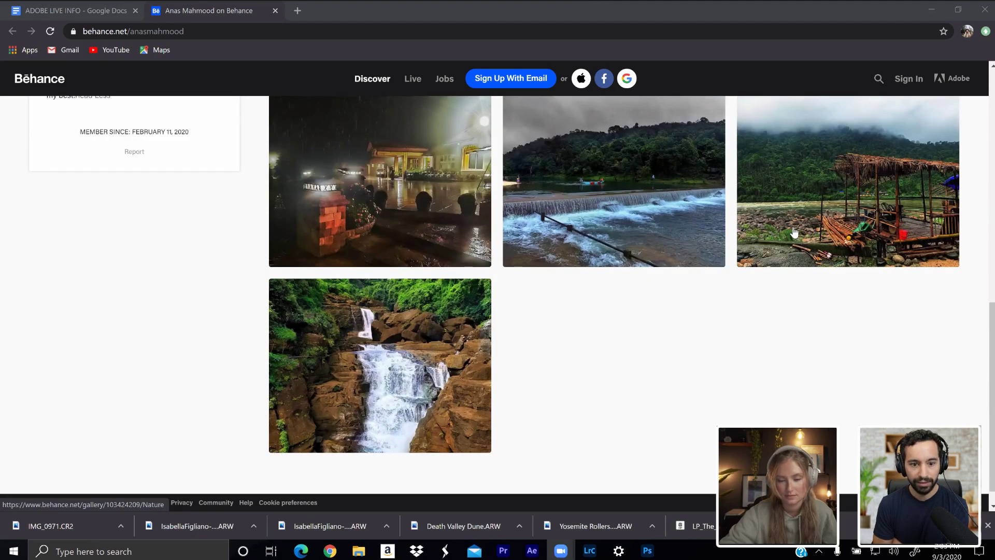
pyautogui.scroll(1, 795, 232)
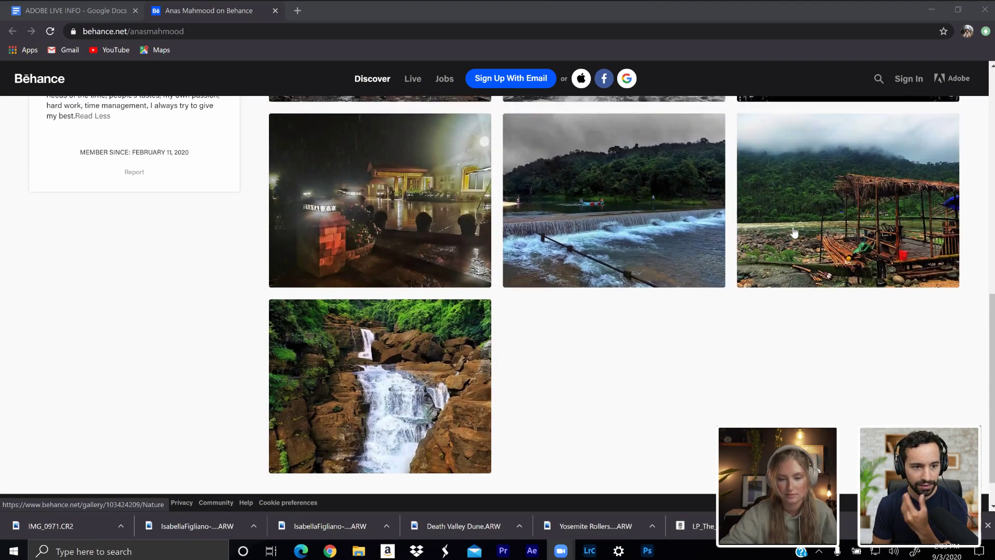
pyautogui.scroll(2, 794, 232)
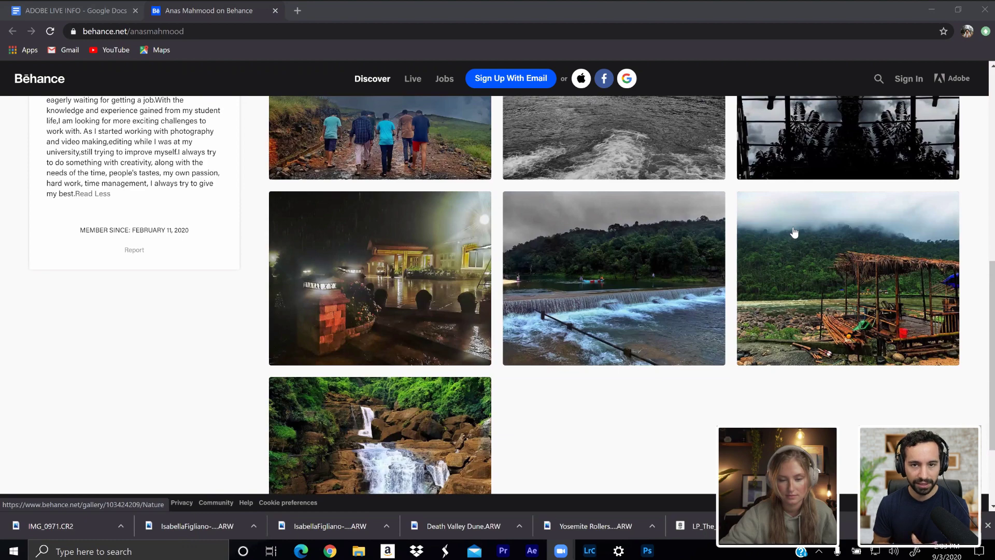
pyautogui.scroll(4, 795, 232)
pyautogui.scroll(3, 795, 232)
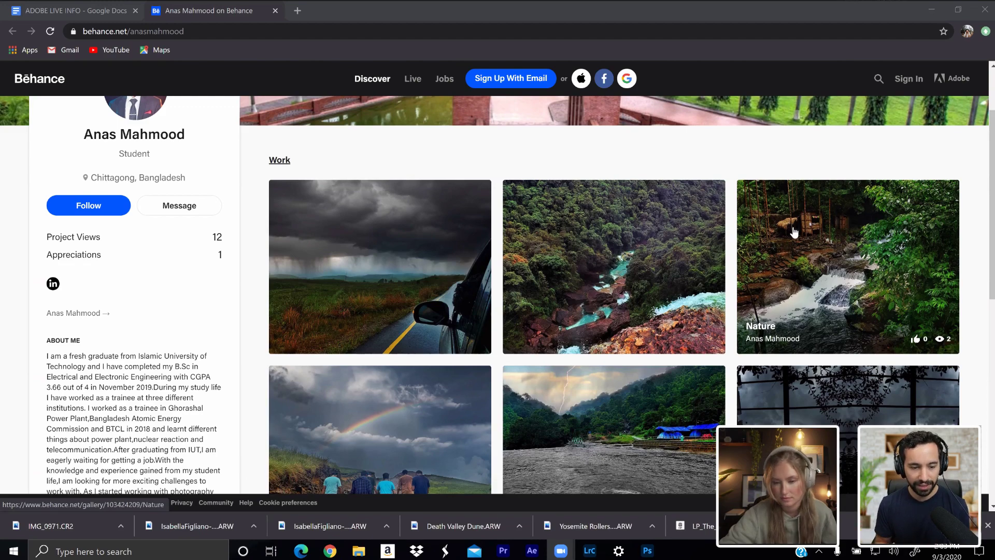
# - Look over the first two rows of projects again and open the Meghalaya project with the stormy roadside photo
pyautogui.scroll(1, 795, 232)
pyautogui.scroll(-2, 794, 231)
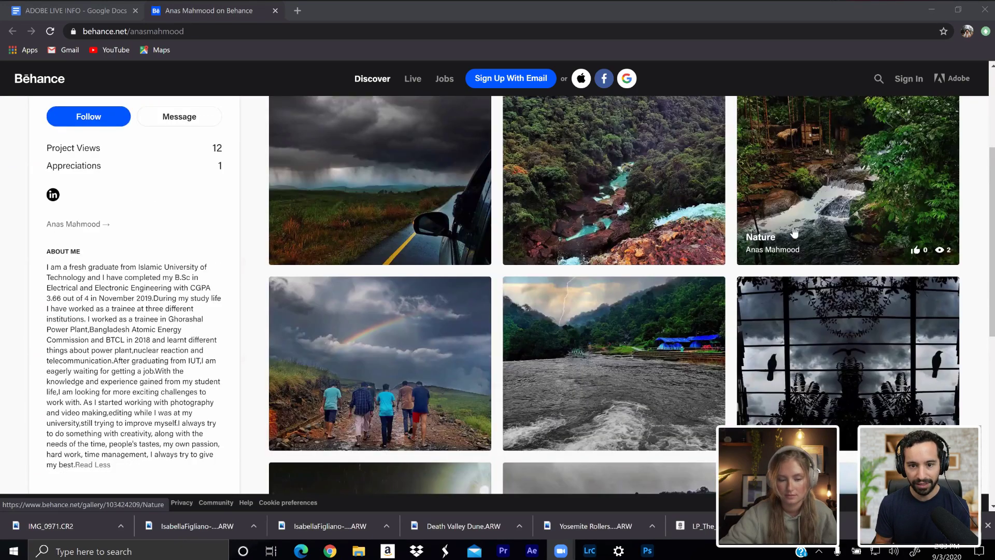
pyautogui.scroll(-1, 794, 231)
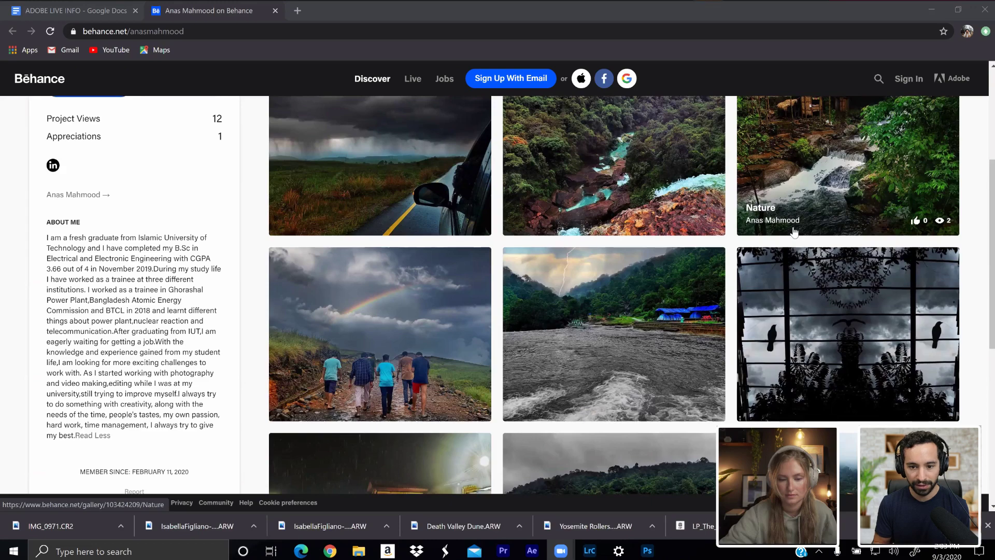
pyautogui.scroll(-1, 760, 339)
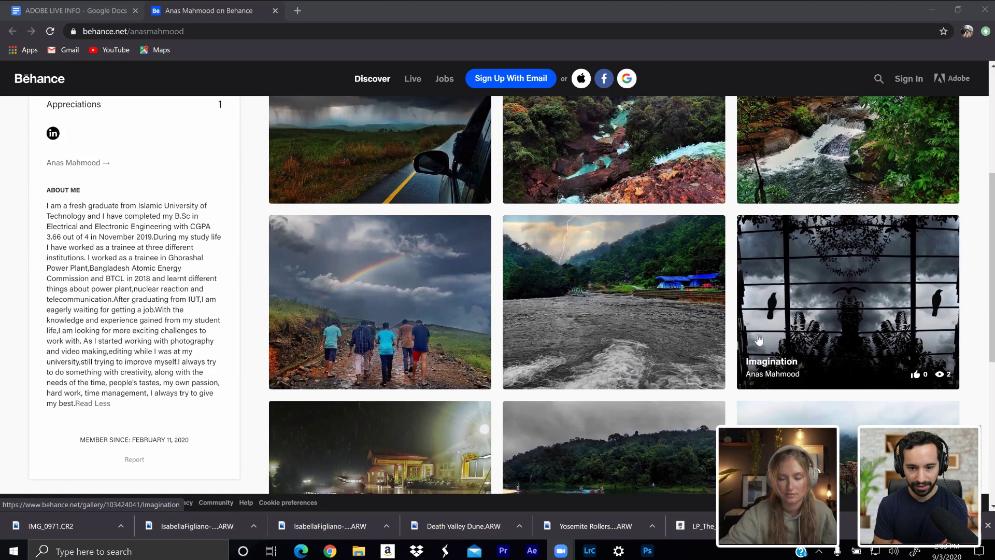
pyautogui.scroll(2, 760, 340)
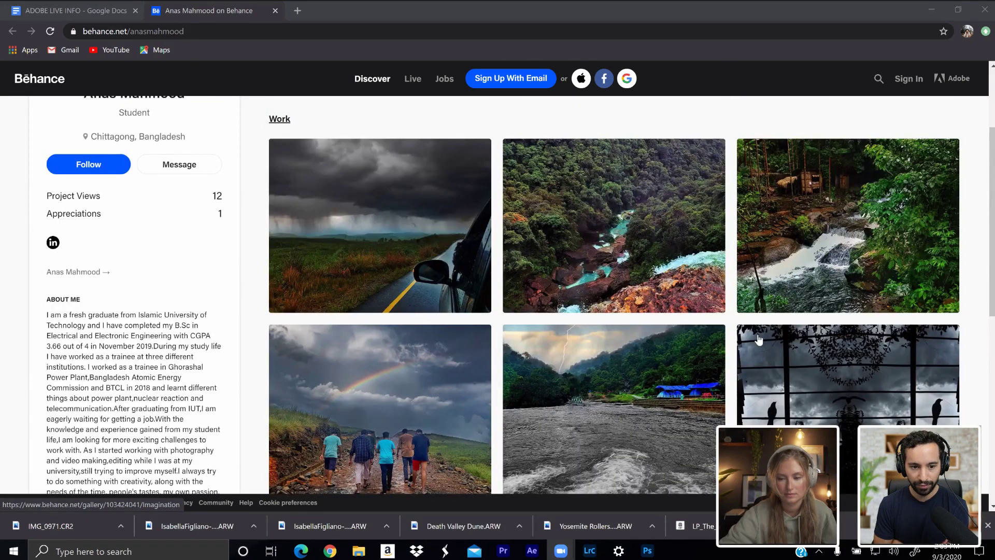
pyautogui.click(383, 183)
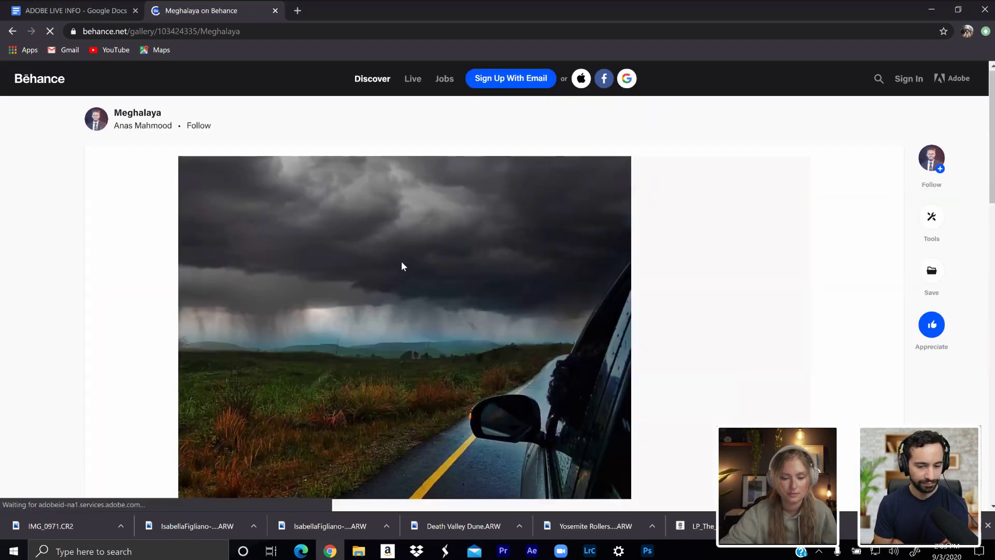
# - Examine the stormy roadside photo of the Meghalaya project, from the clouds and rain to the grass, road and project details below
pyautogui.scroll(-2, 403, 266)
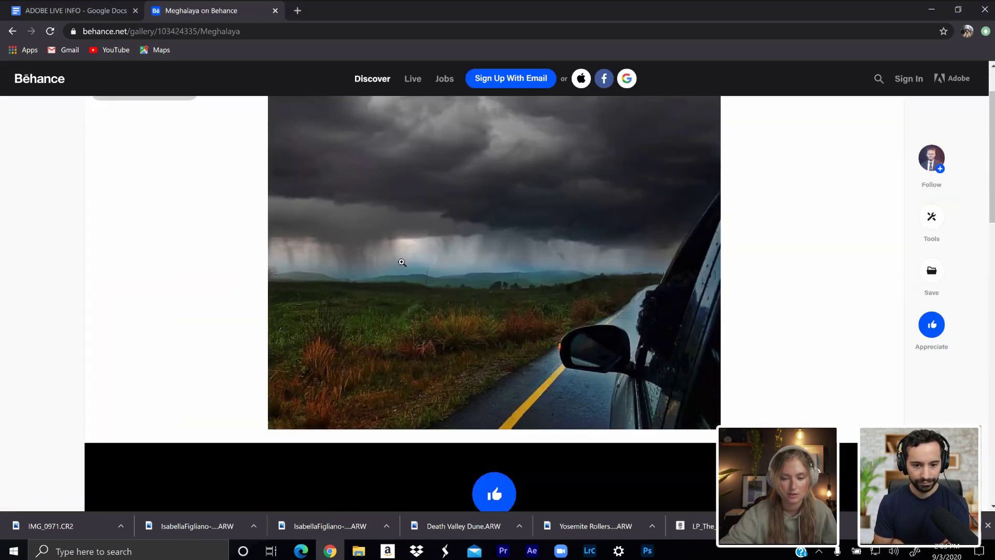
pyautogui.scroll(-3, 401, 262)
pyautogui.scroll(5, 402, 262)
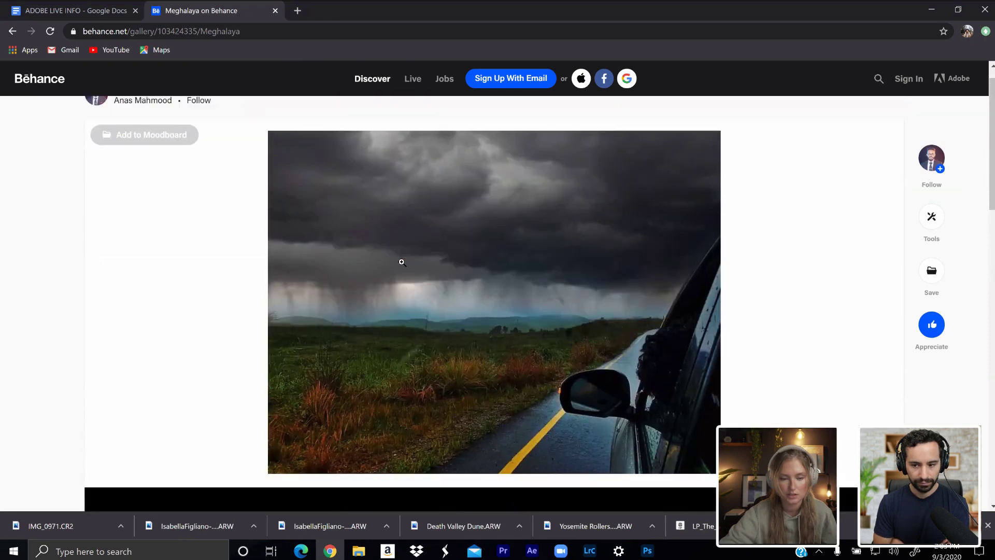
pyautogui.scroll(-1, 402, 262)
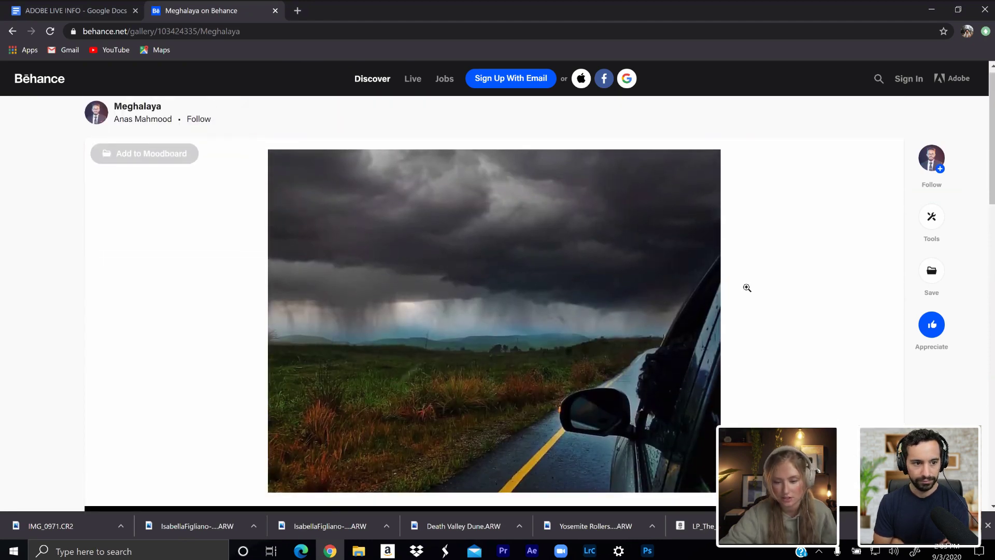
pyautogui.scroll(-1, 775, 290)
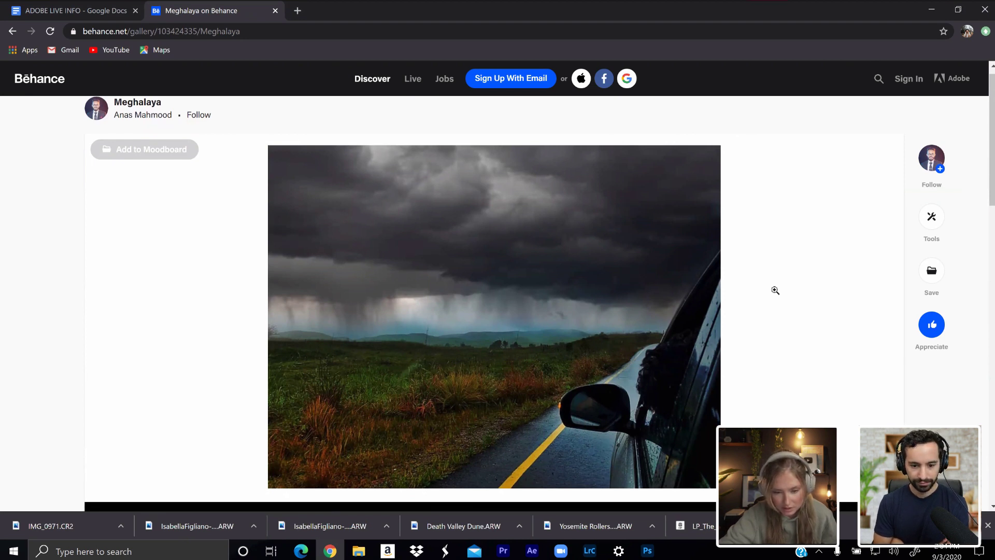
pyautogui.scroll(-1, 626, 332)
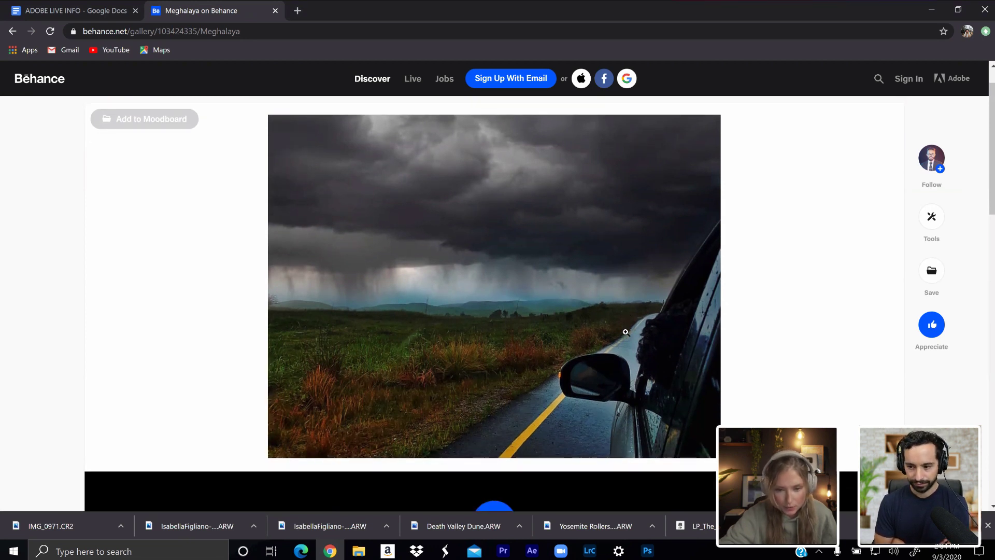
pyautogui.scroll(1, 626, 332)
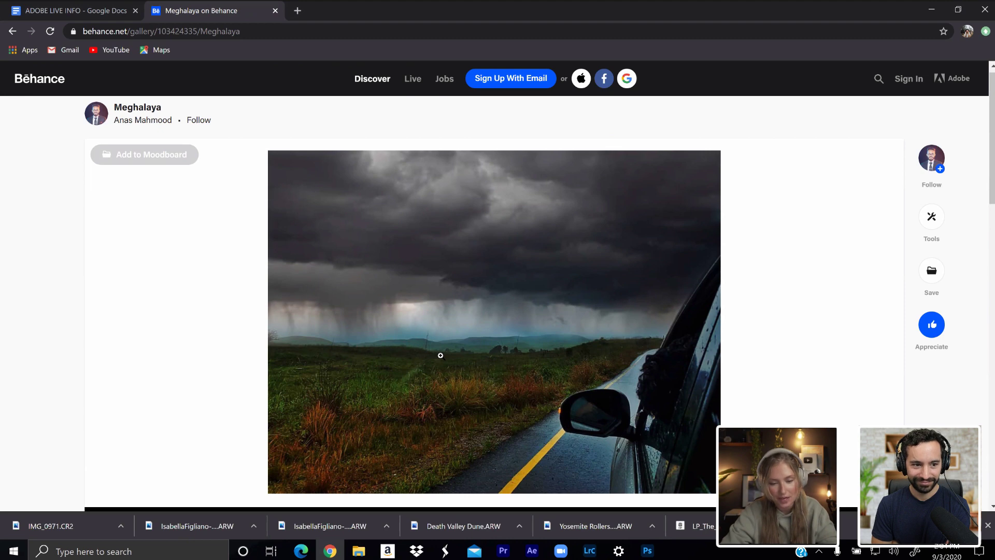
pyautogui.scroll(-3, 441, 355)
pyautogui.scroll(3, 440, 356)
pyautogui.scroll(-1, 440, 356)
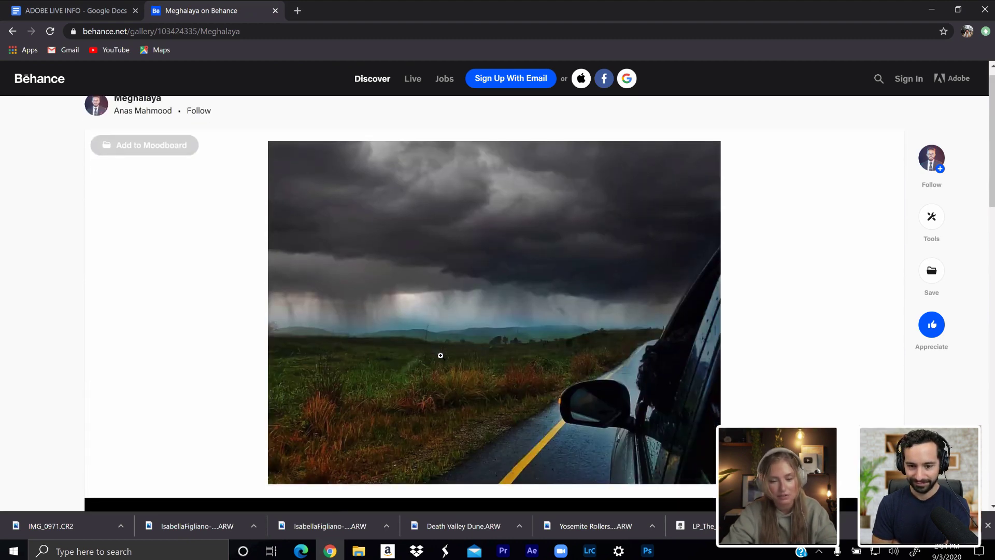
pyautogui.scroll(1, 441, 356)
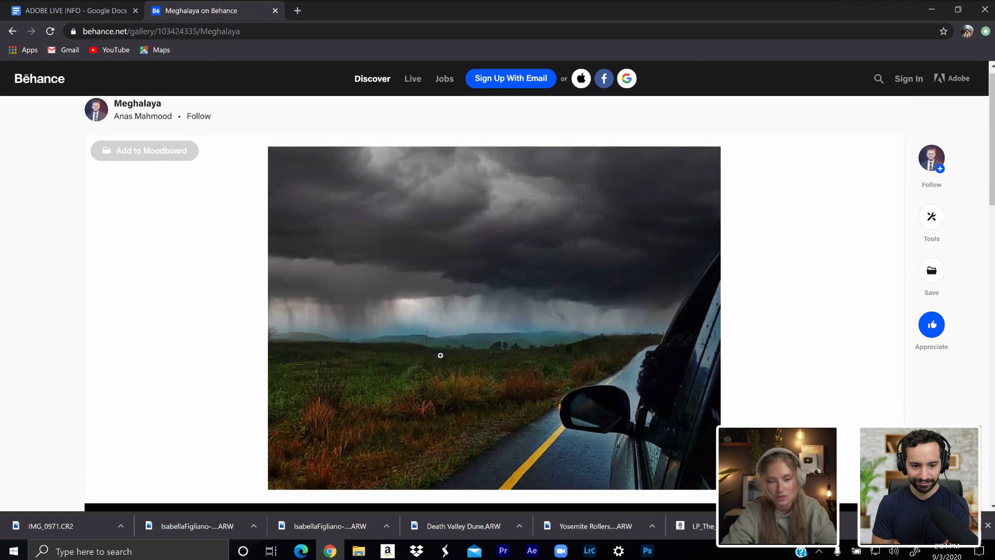
pyautogui.scroll(-2, 337, 245)
pyautogui.scroll(-2, 337, 245)
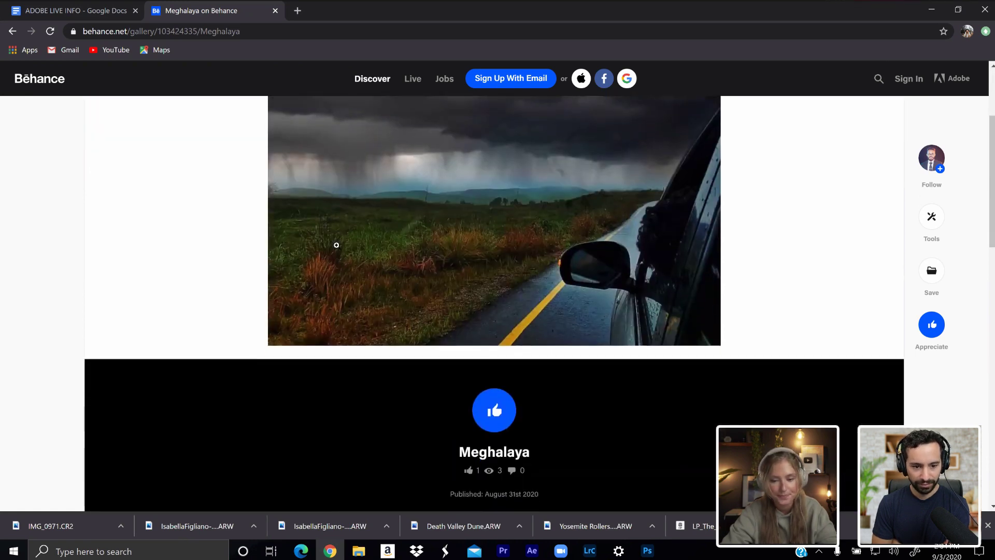
pyautogui.scroll(3, 337, 246)
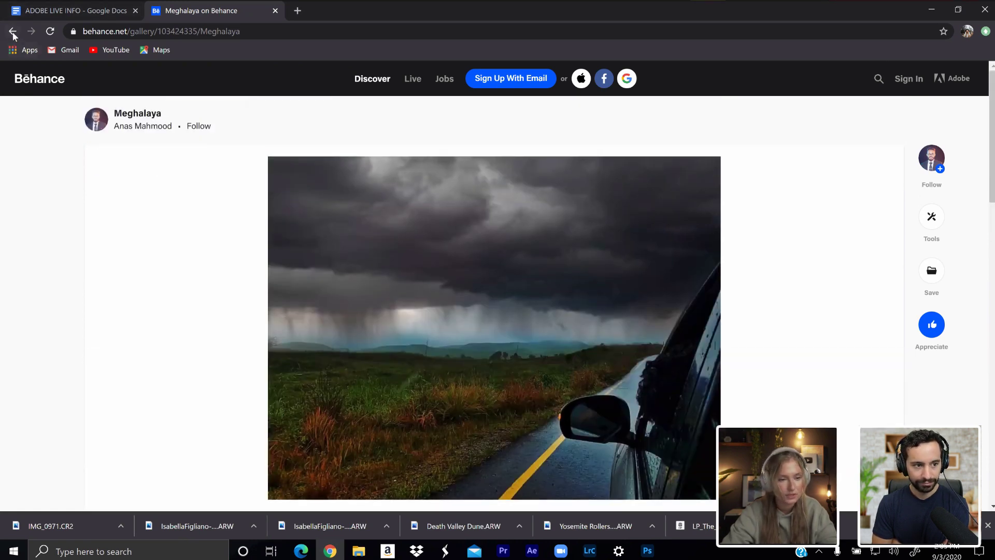
# - Return to the photographer's portfolio and open the Imagination project with the mirrored bird silhouettes
pyautogui.click(12, 31)
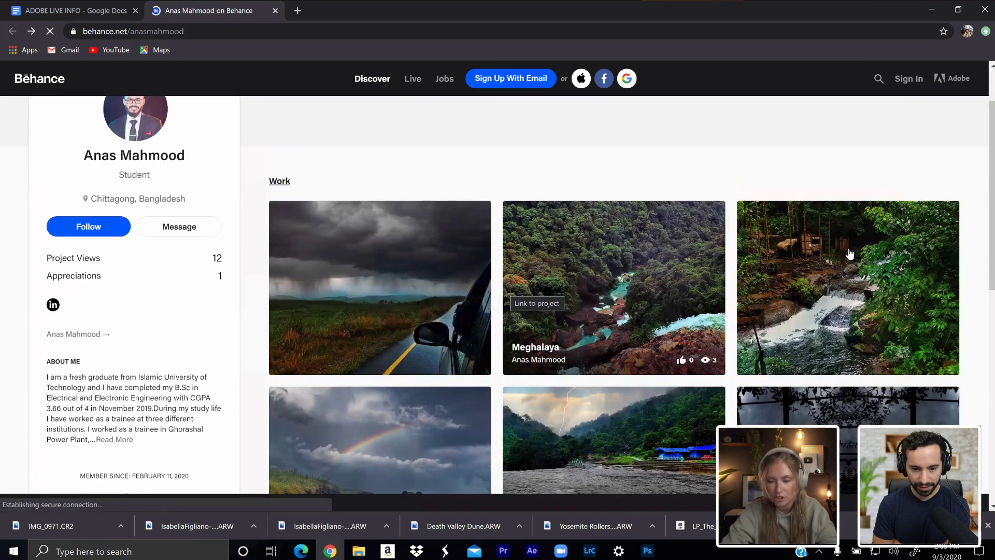
pyautogui.scroll(-4, 844, 260)
pyautogui.click(844, 260)
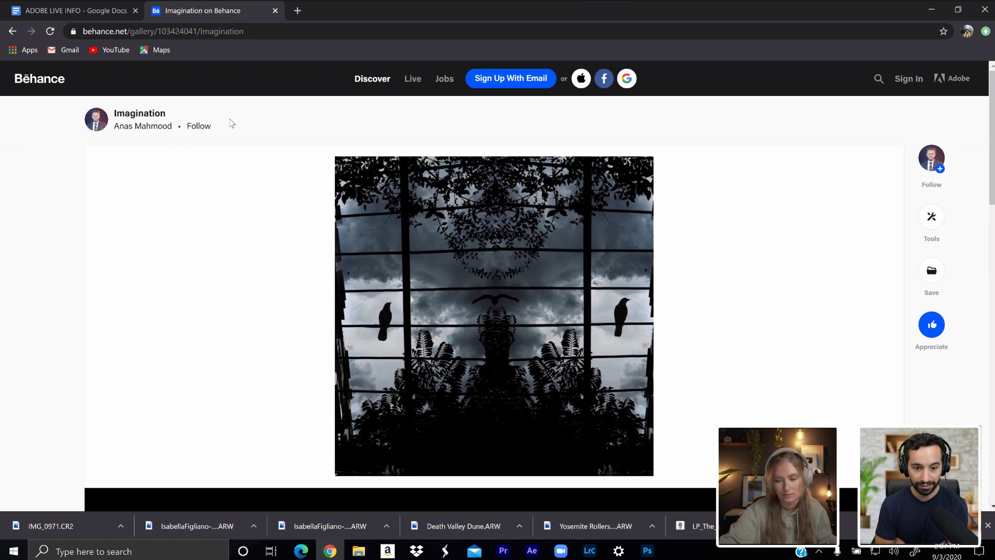
# - Go back to the portfolio, look through the last rows of projects, and open the Meghalaya waterfall photo
pyautogui.click(13, 32)
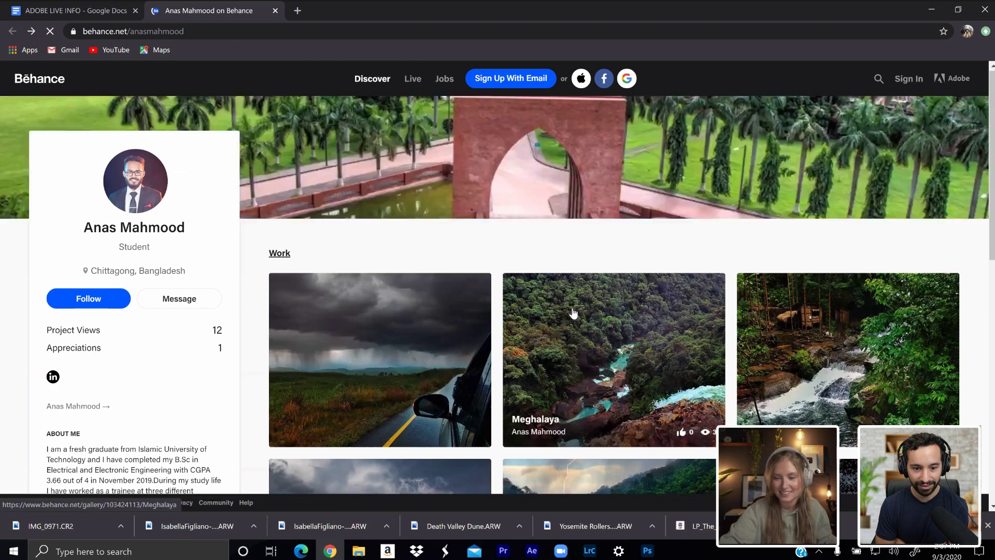
pyautogui.scroll(-10, 574, 313)
pyautogui.scroll(-3, 573, 313)
pyautogui.scroll(2, 574, 313)
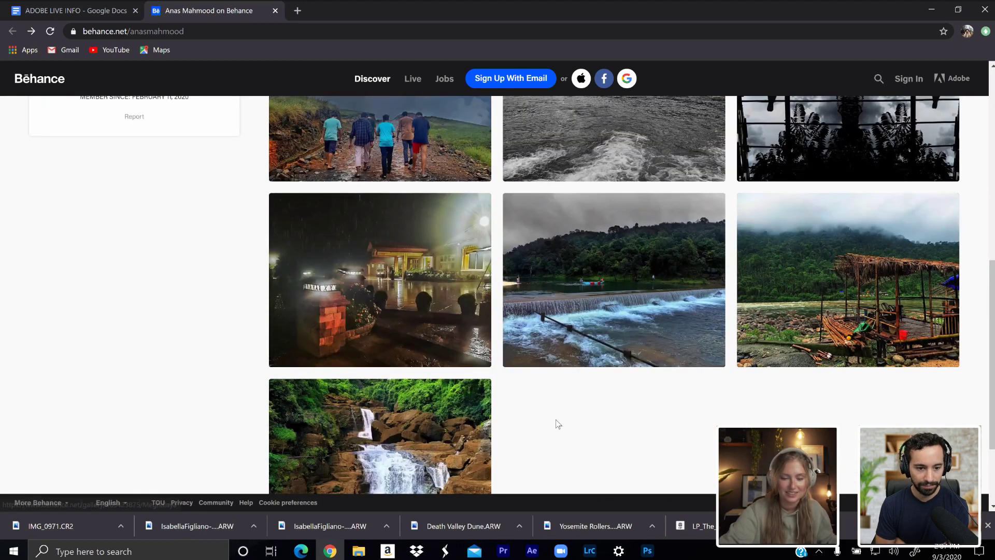
pyautogui.scroll(-2, 558, 424)
pyautogui.scroll(1, 558, 424)
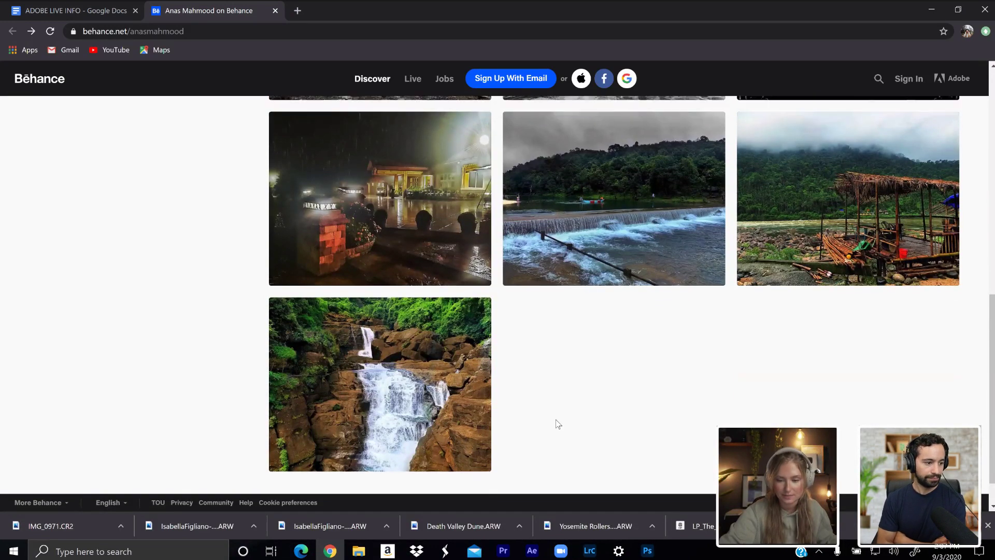
pyautogui.scroll(2, 557, 422)
pyautogui.scroll(-3, 557, 422)
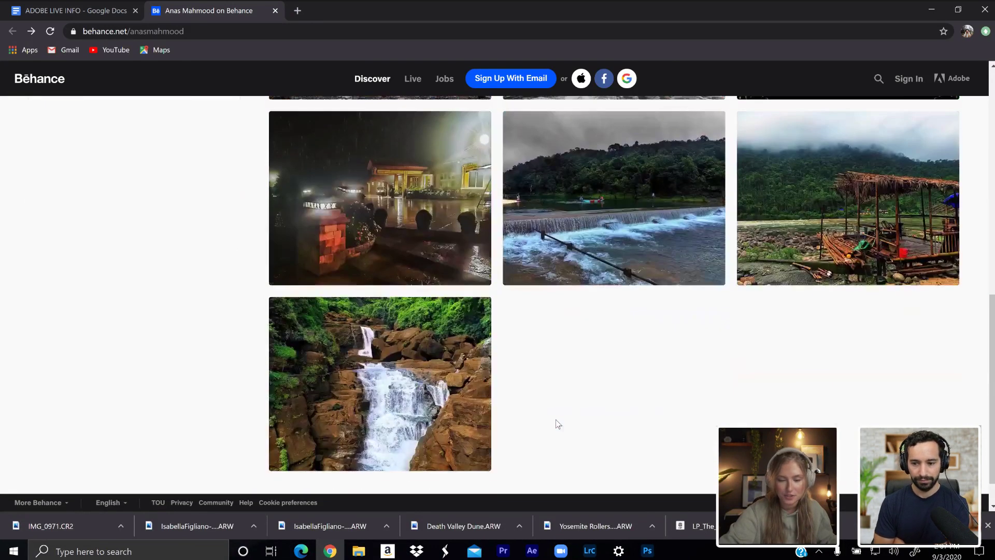
pyautogui.click(432, 353)
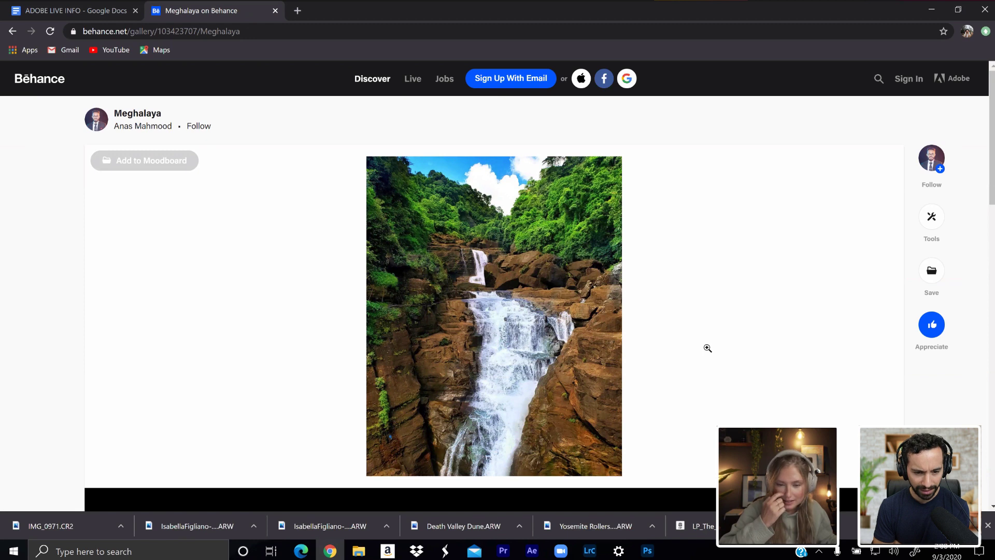
# - View the waterfall photo enlarged on the dark background and dismiss the browser's downloads bar
pyautogui.rightClick(593, 335)
pyautogui.click(653, 280)
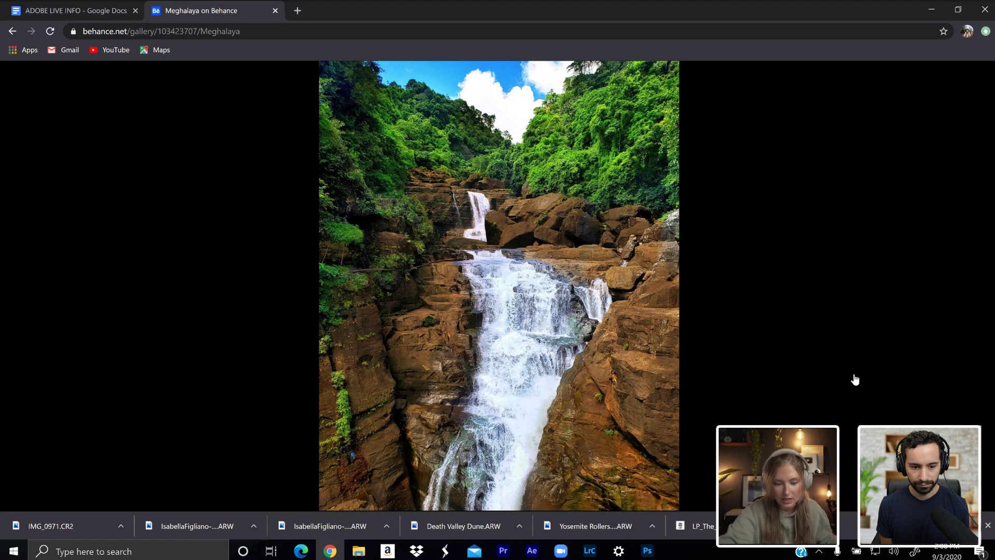
pyautogui.click(986, 527)
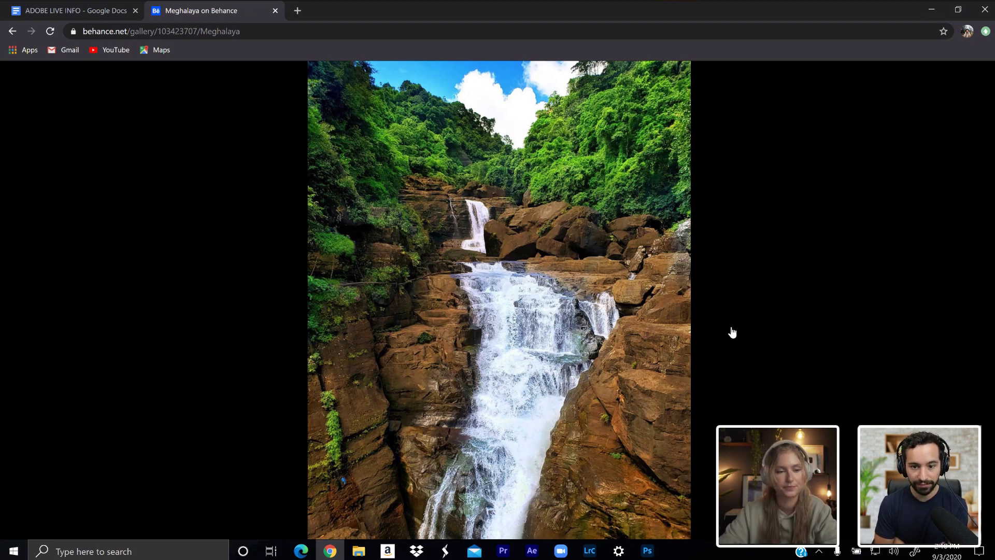
# - Return to the portfolio, look over all project rows again, and open the Meghalaya river photo with the lightning bolt
pyautogui.click(12, 32)
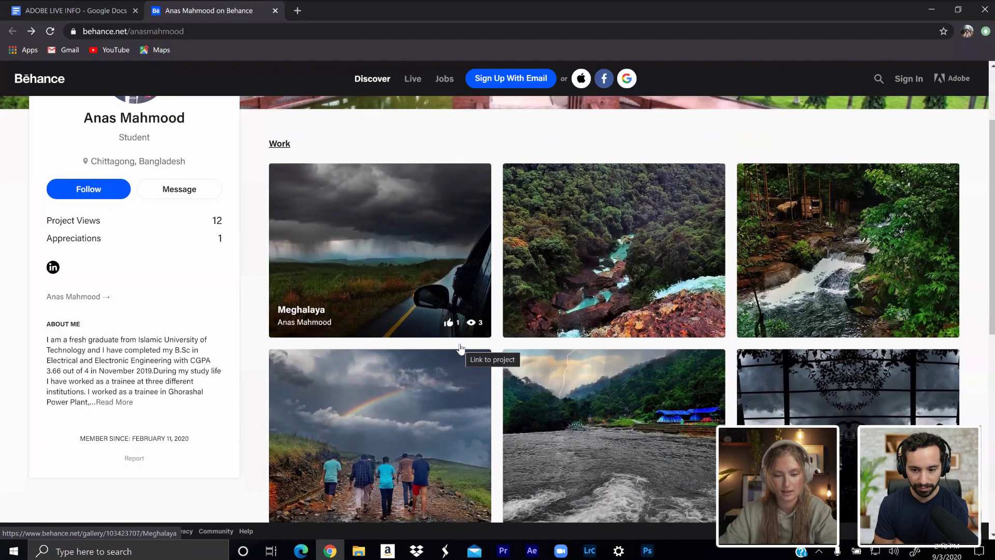
pyautogui.scroll(-8, 460, 348)
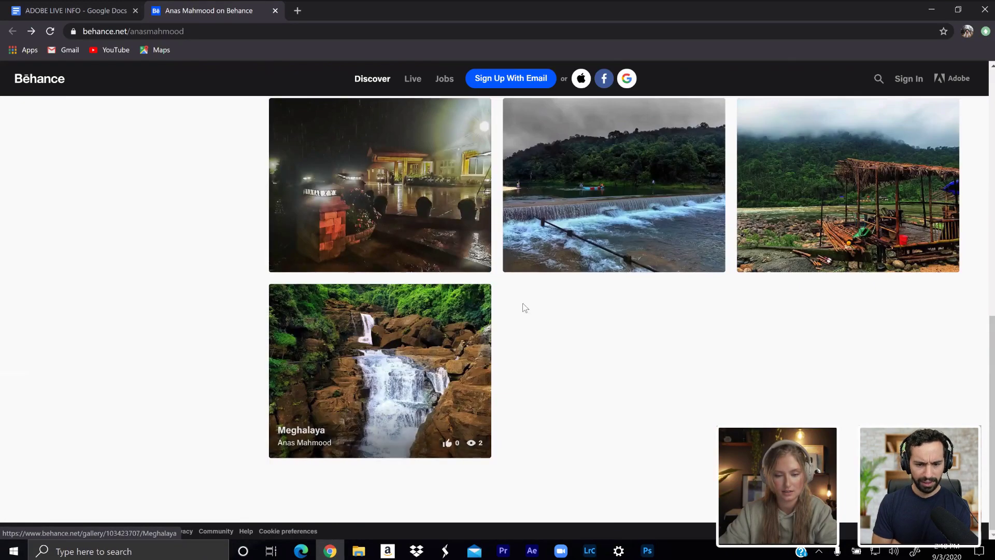
pyautogui.scroll(5, 523, 309)
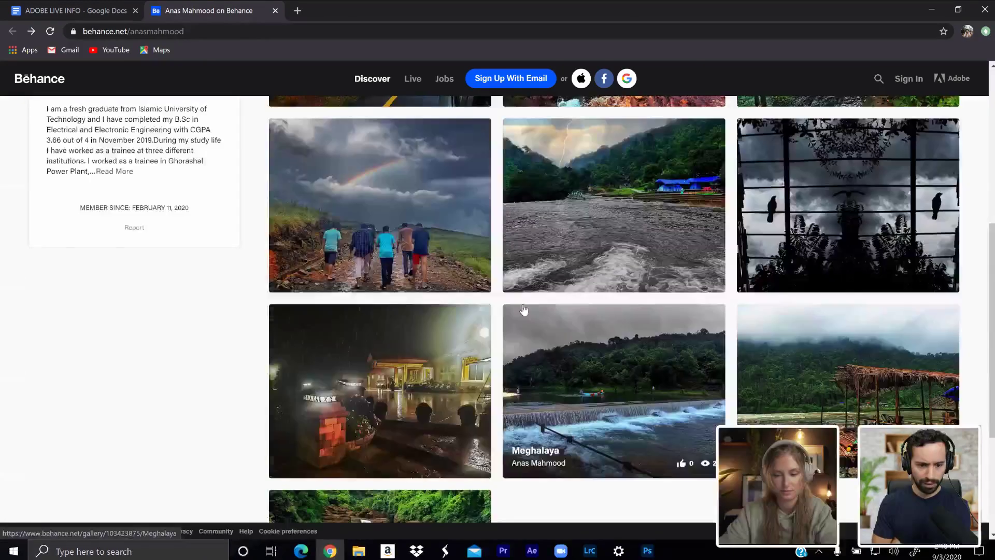
pyautogui.scroll(4, 523, 309)
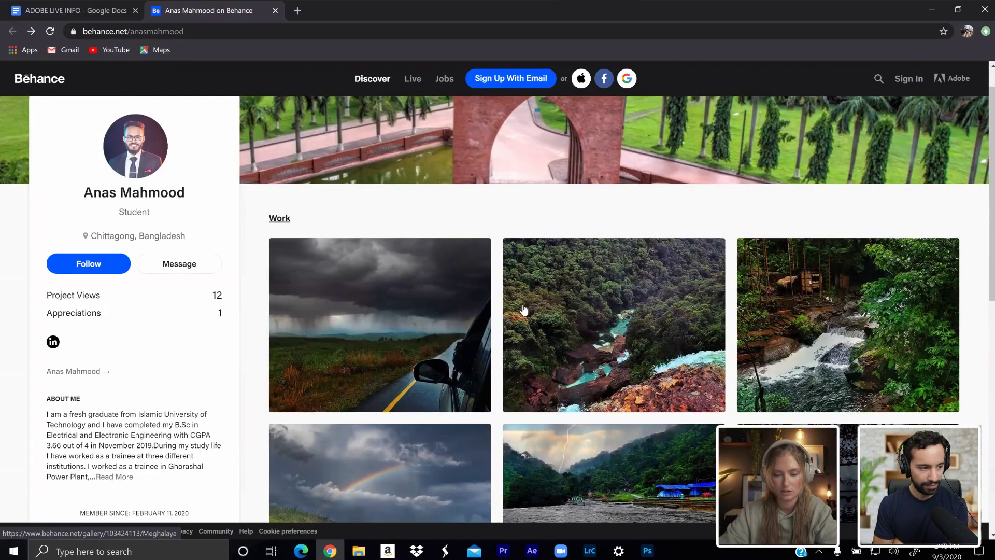
pyautogui.scroll(-3, 523, 309)
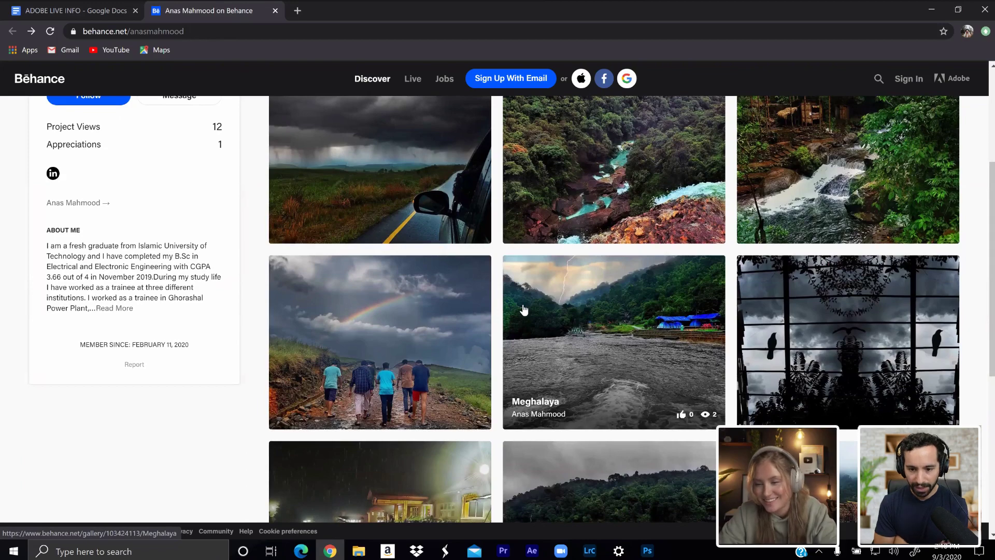
pyautogui.scroll(-1, 523, 310)
pyautogui.scroll(-1, 524, 309)
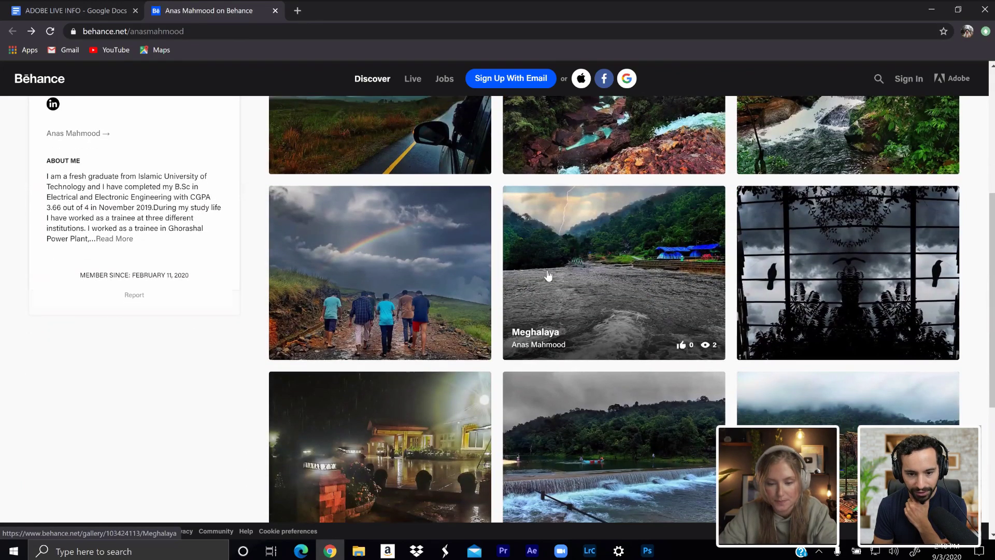
pyautogui.scroll(-1, 548, 273)
pyautogui.click(548, 274)
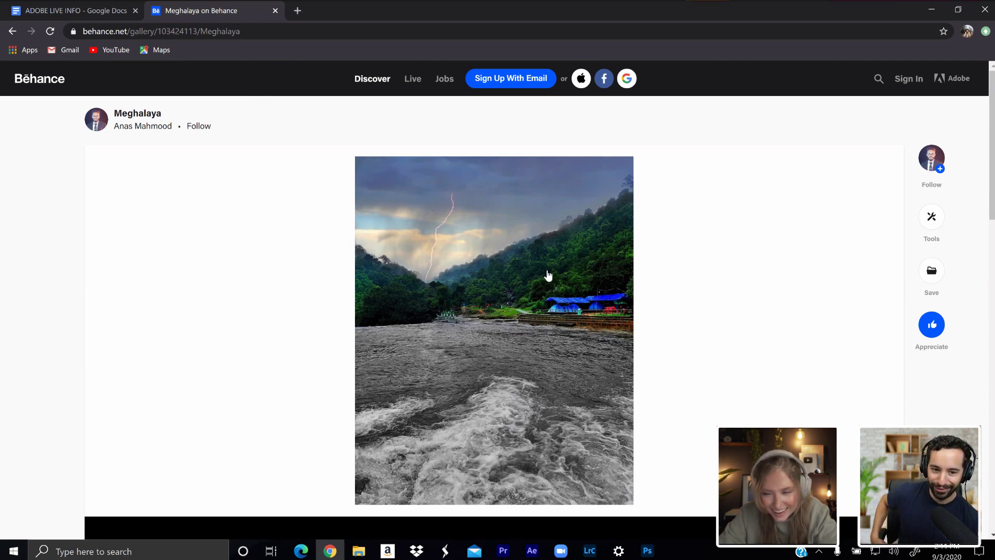
# - Enlarge the river photo with the lightning bolt and examine its selective black-and-white treatment
pyautogui.moveTo(738, 294)
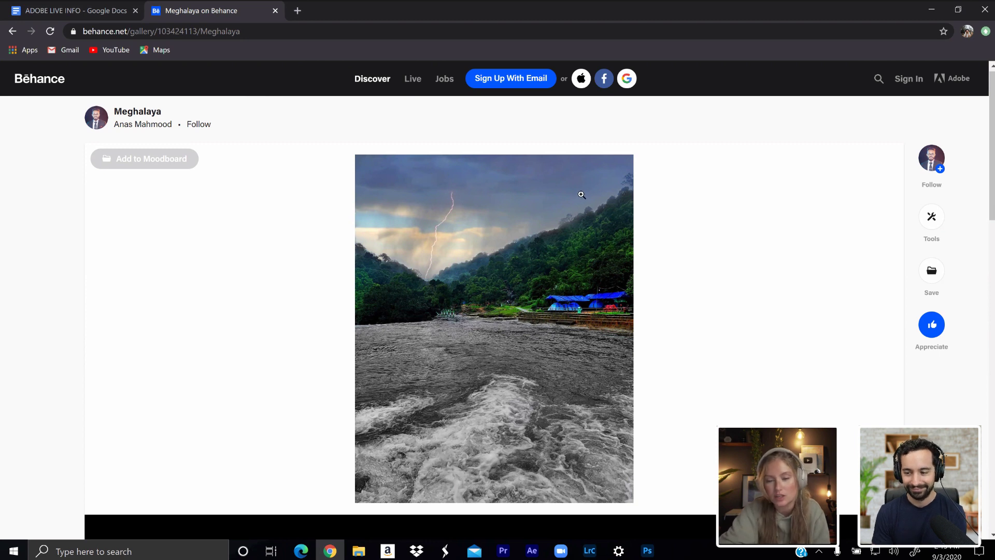
pyautogui.click(669, 243)
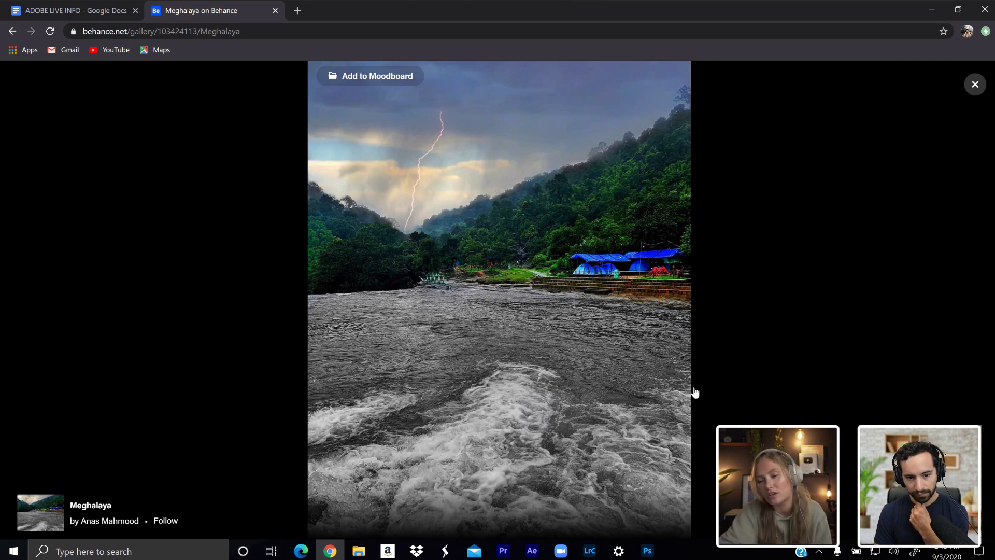
pyautogui.moveTo(741, 368)
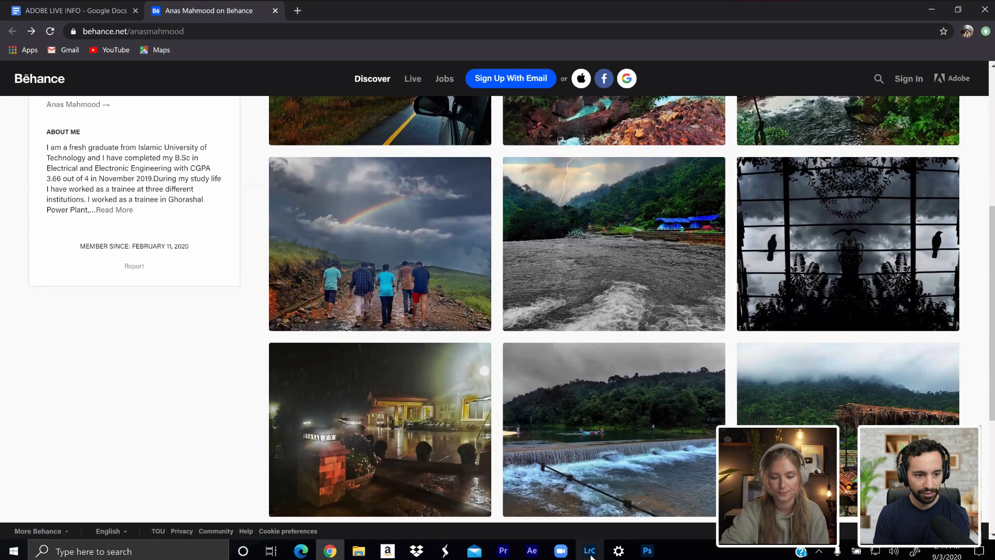
# - Switch briefly to Lightroom Classic, and return to the Behance portfolio in Chrome to look over its first three rows of projects
pyautogui.click(591, 552)
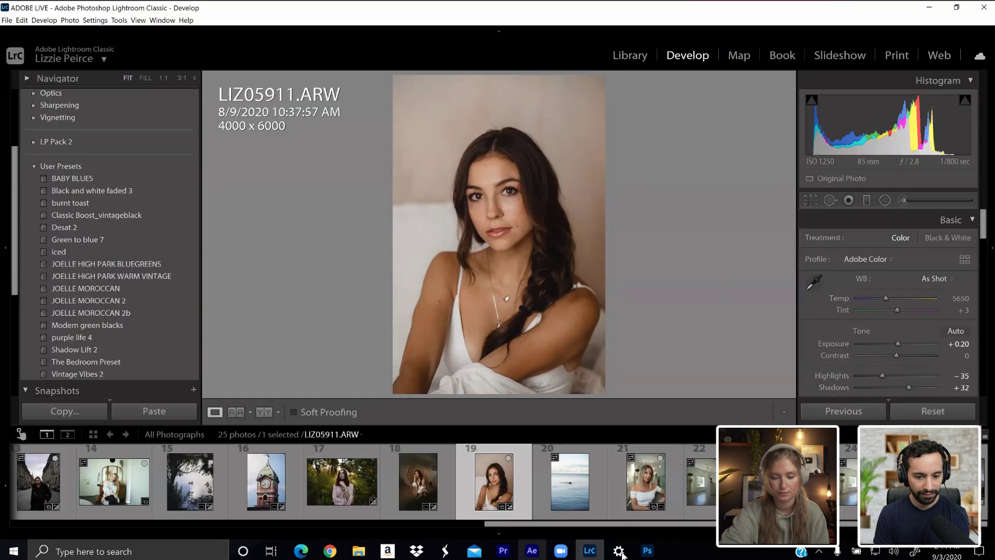
pyautogui.click(330, 551)
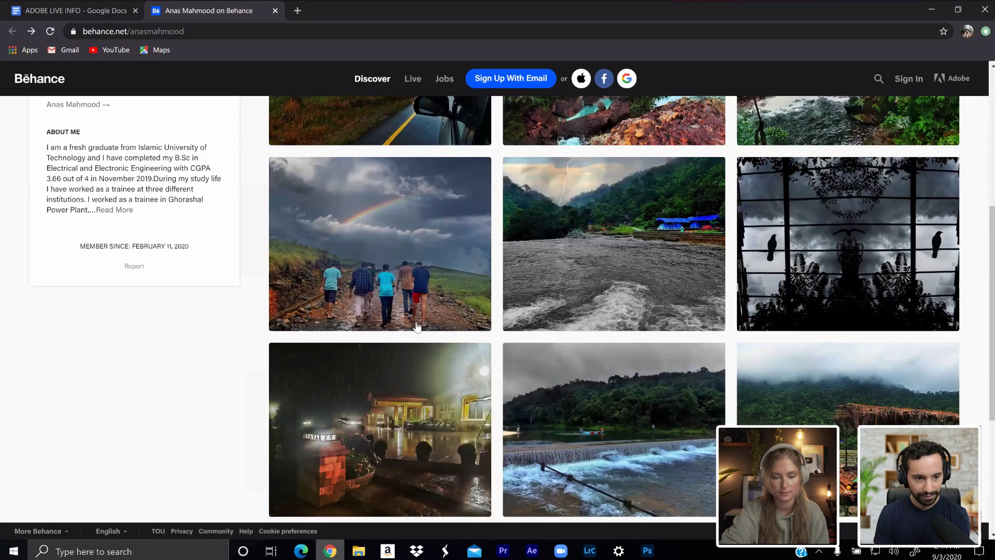
pyautogui.scroll(1, 418, 326)
pyautogui.scroll(5, 417, 327)
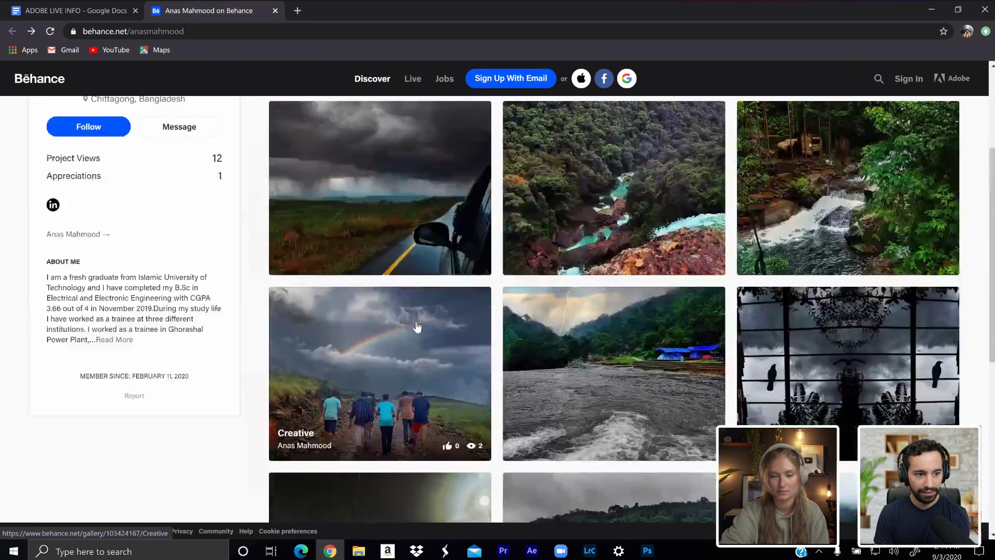
pyautogui.scroll(-1, 417, 327)
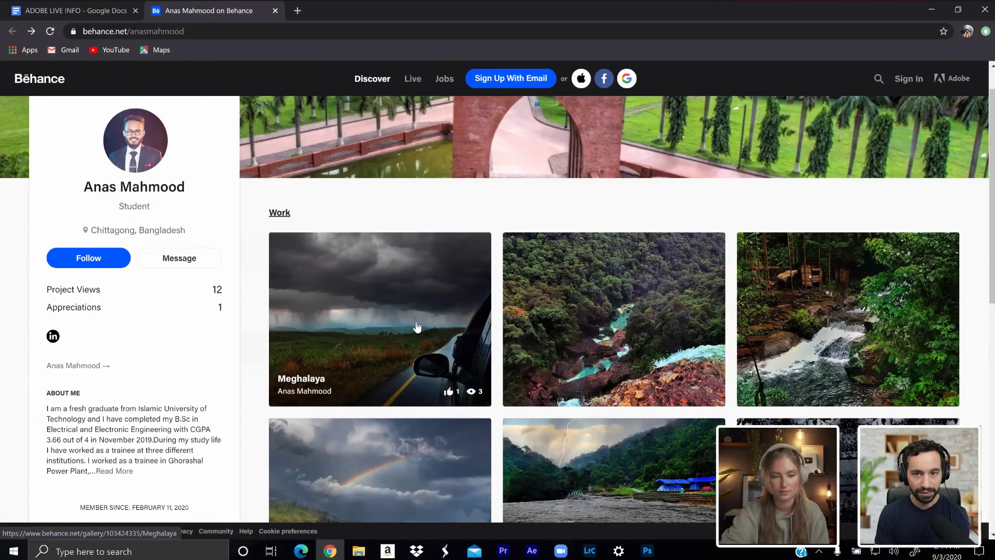
pyautogui.scroll(1, 418, 327)
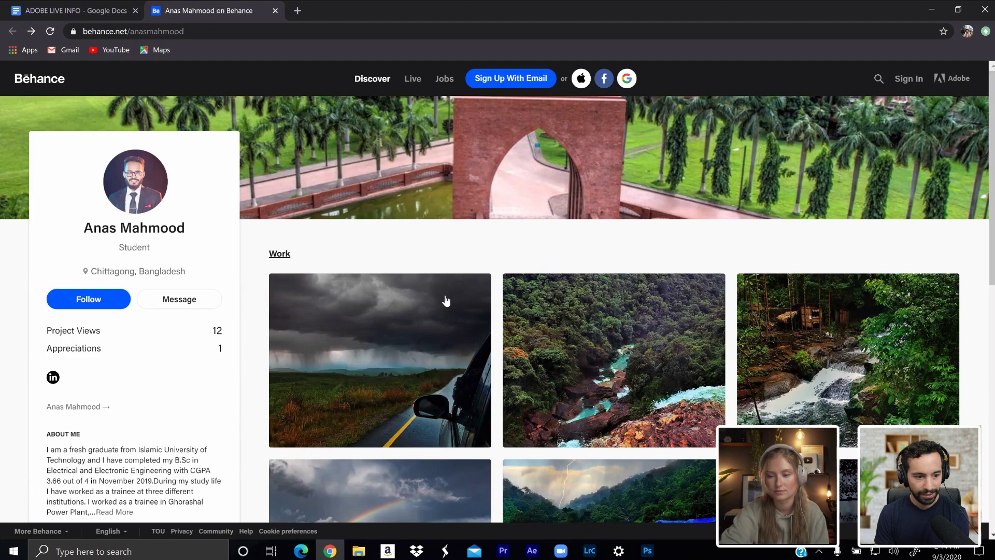
pyautogui.scroll(-2, 446, 299)
pyautogui.scroll(-4, 446, 300)
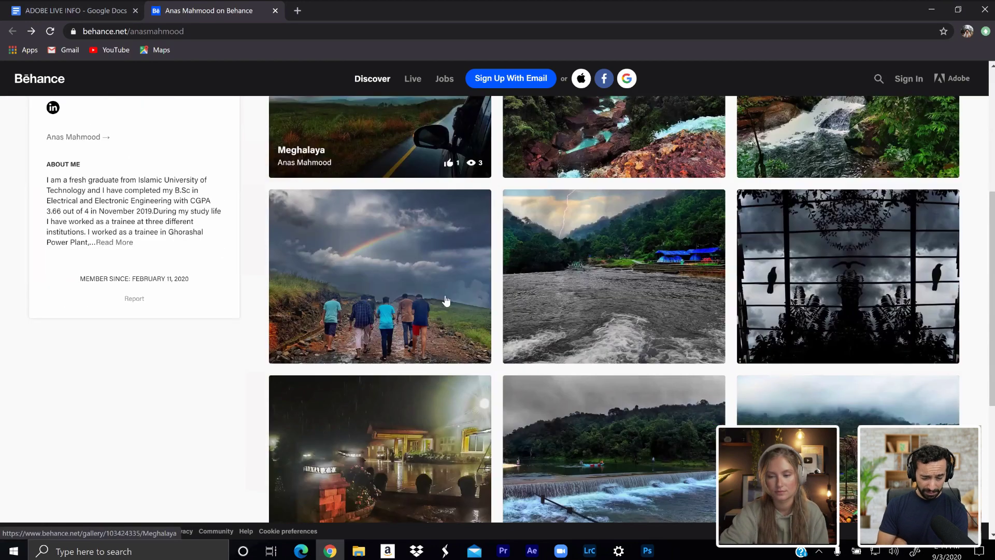
# - Look over the portfolio's last rows, and switch to Lightroom Classic to open LIZ03579.ARW, the woman seated before the mirror
pyautogui.scroll(-3, 446, 300)
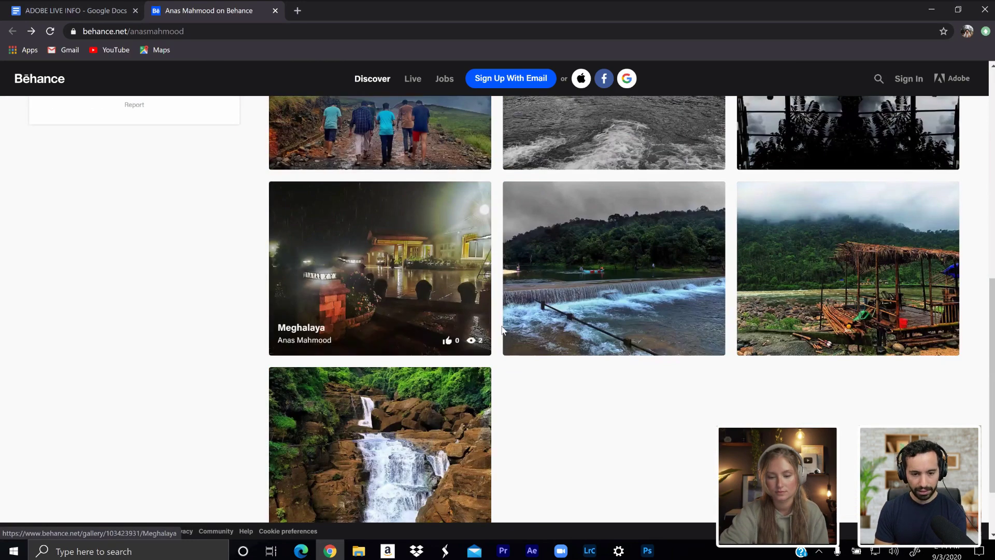
pyautogui.click(590, 552)
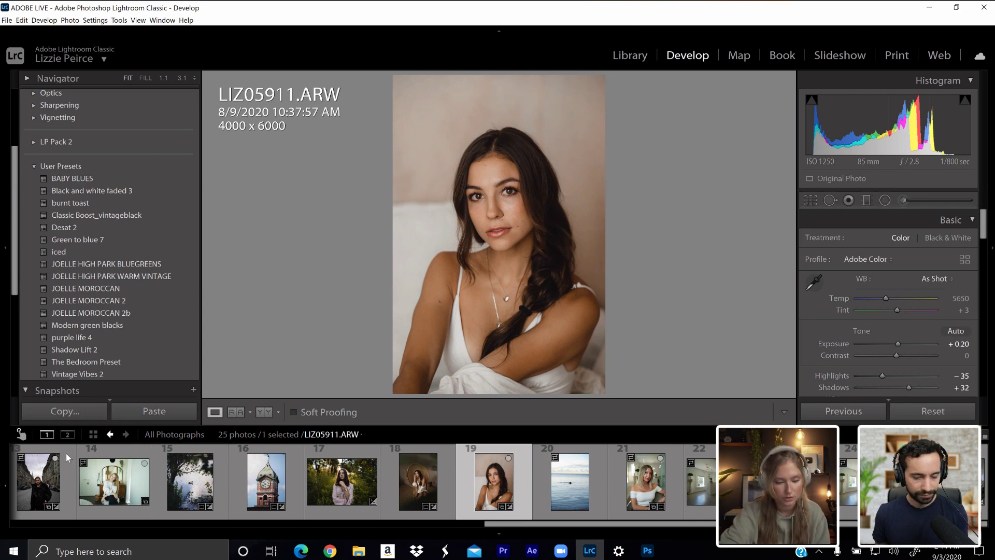
pyautogui.click(113, 486)
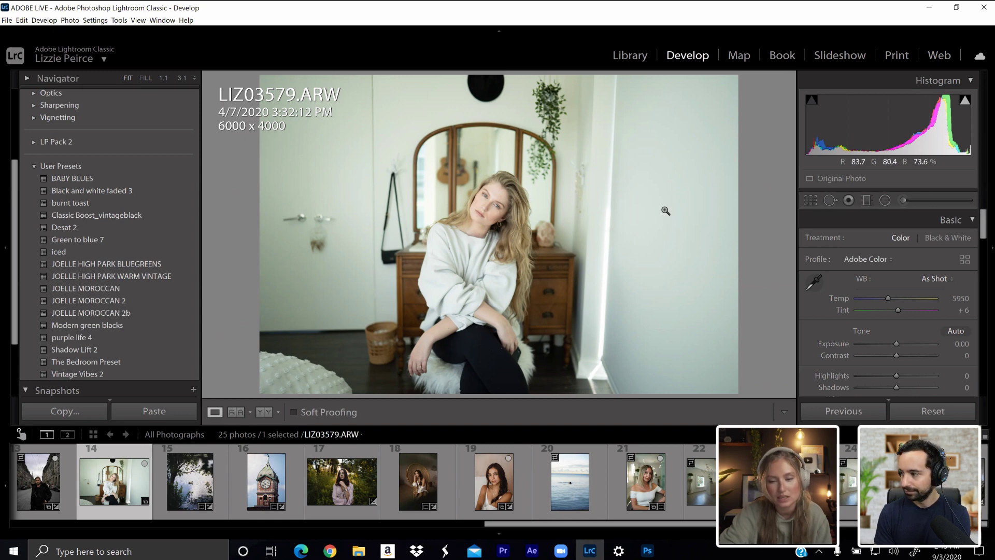
# - Crop the photo to a vertical 4 x 5 / 8 x 10 frame of 3200 x 4000 pixels around the seated woman
pyautogui.click(811, 201)
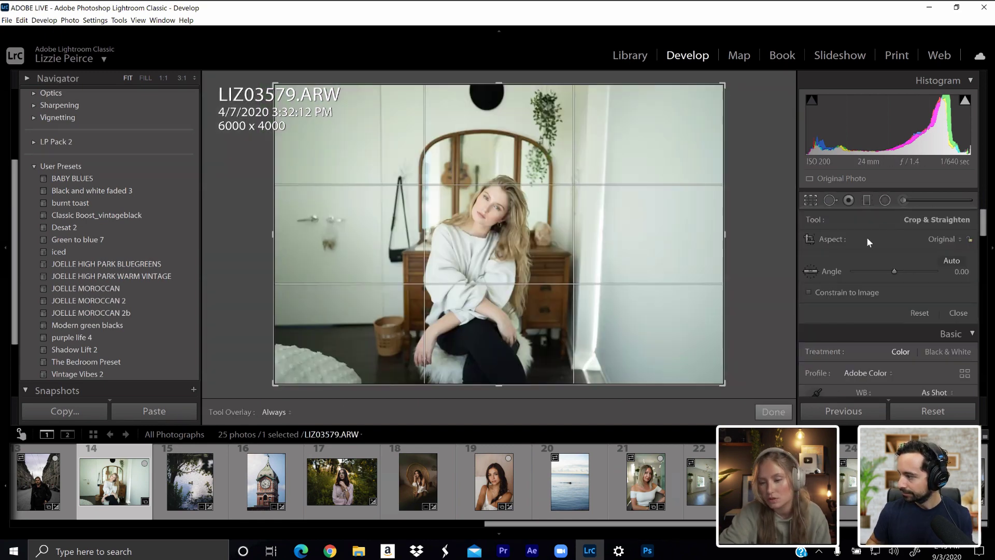
pyautogui.click(947, 237)
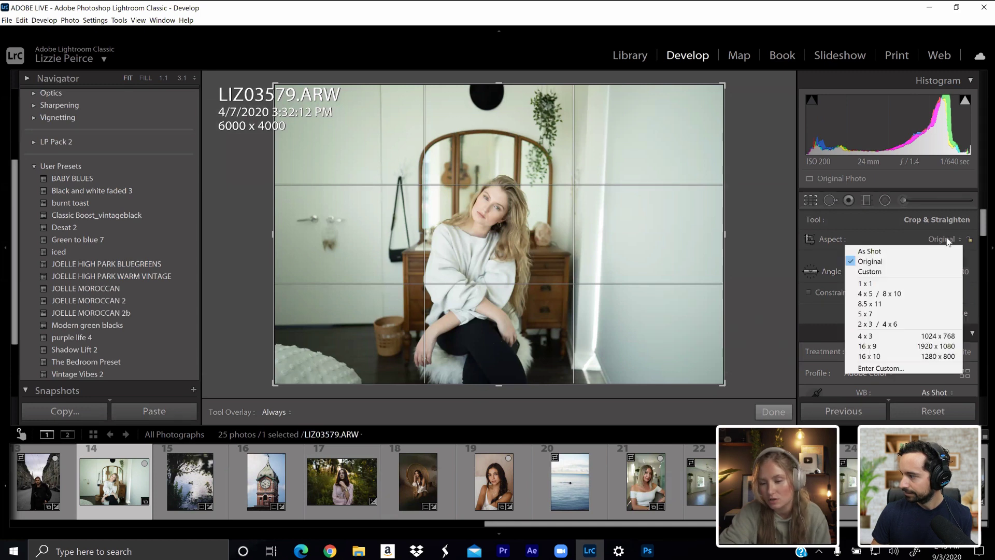
pyautogui.click(912, 293)
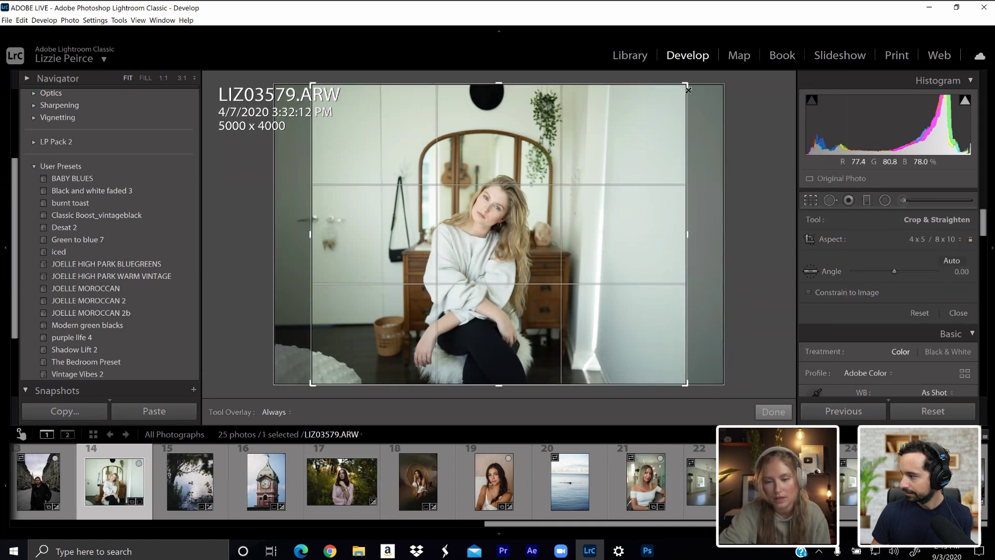
pyautogui.moveTo(681, 87); pyautogui.dragTo(501, 242)
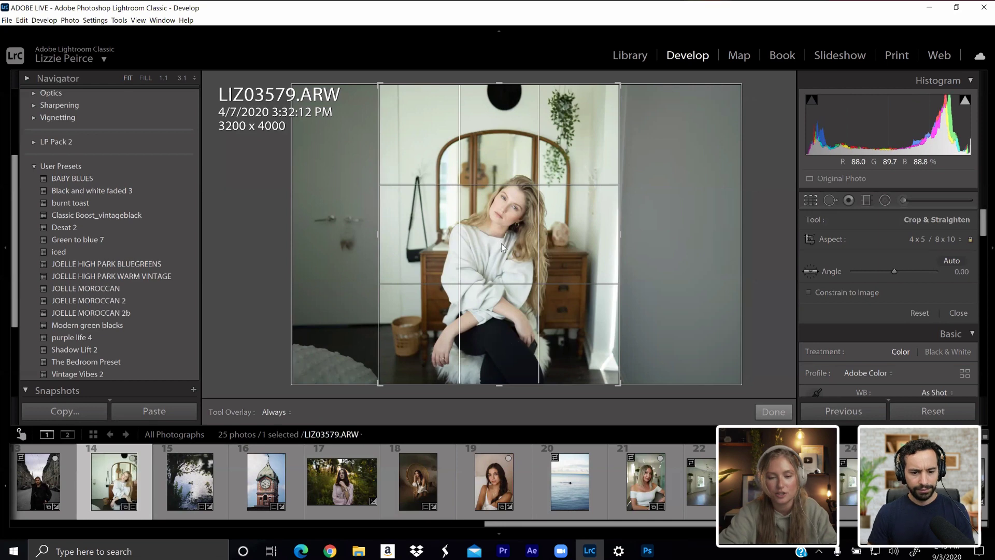
pyautogui.rightClick(502, 244)
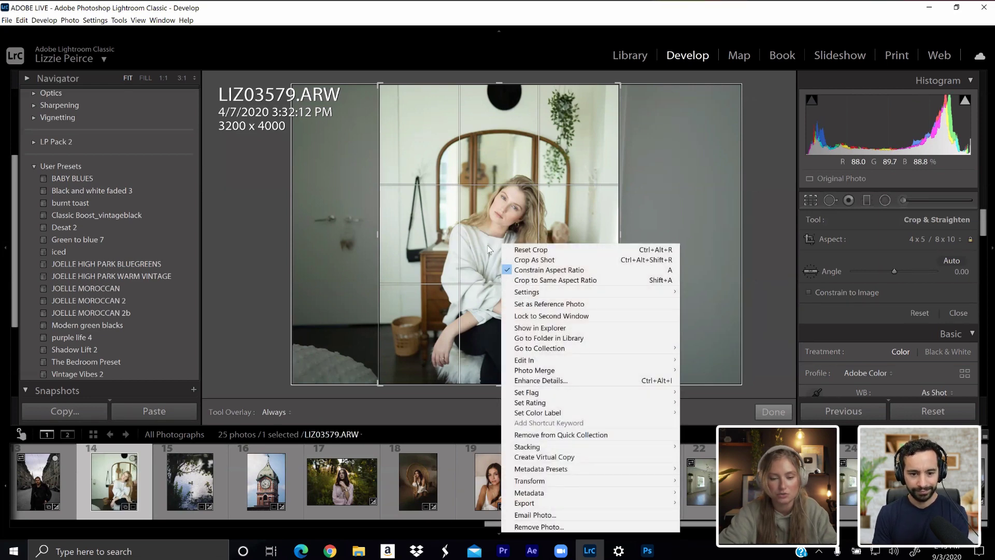
pyautogui.press('Escape')
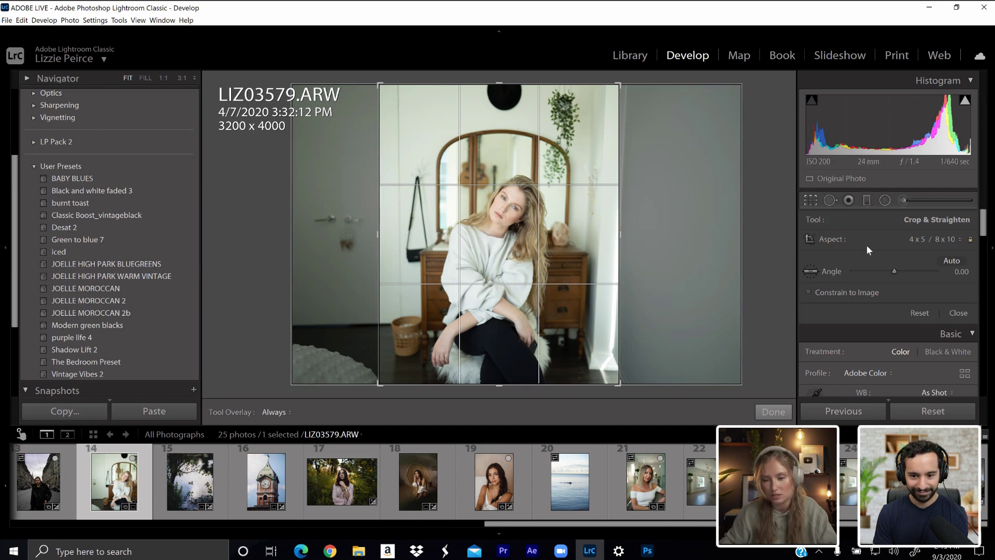
pyautogui.click(811, 201)
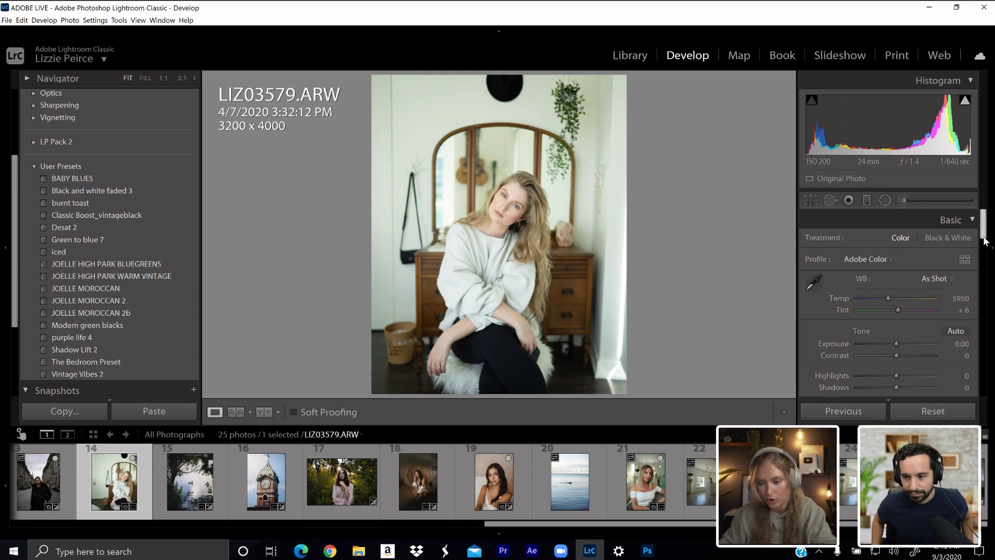
# - Expand the Transform settings and bring the perspective, aspect, scale and offset sliders into view
pyautogui.scroll(-2, 986, 250)
pyautogui.moveTo(986, 250); pyautogui.dragTo(985, 397)
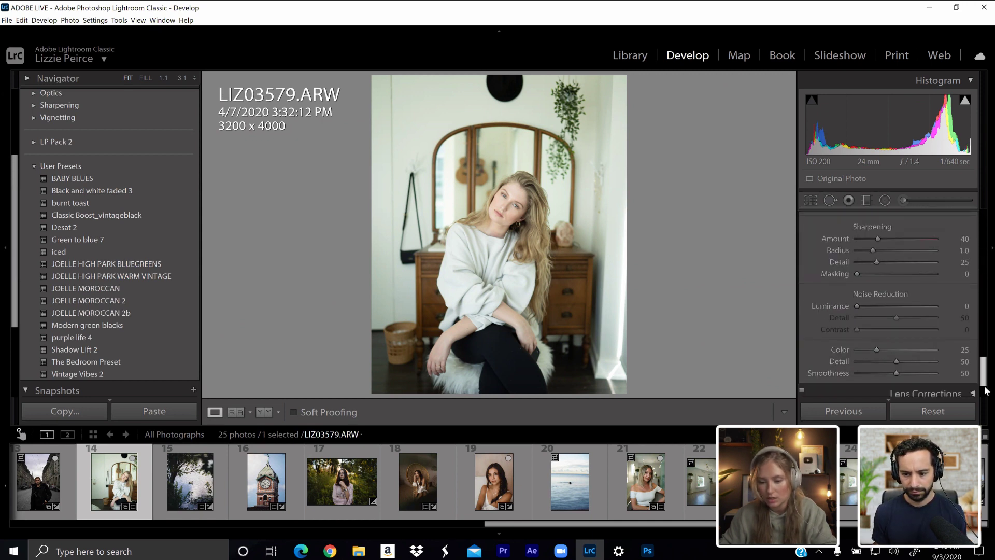
pyautogui.click(973, 350)
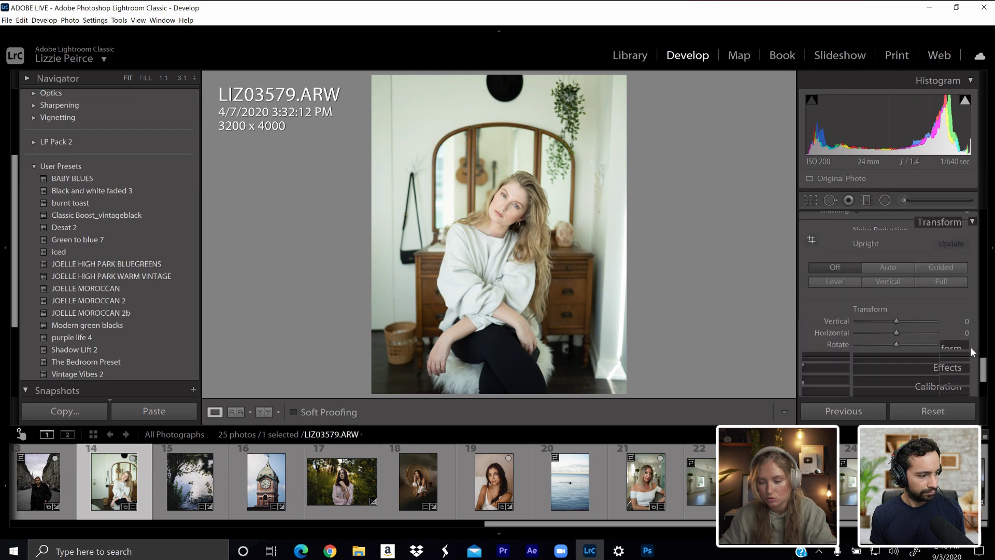
pyautogui.scroll(-1, 986, 372)
pyautogui.scroll(1, 986, 372)
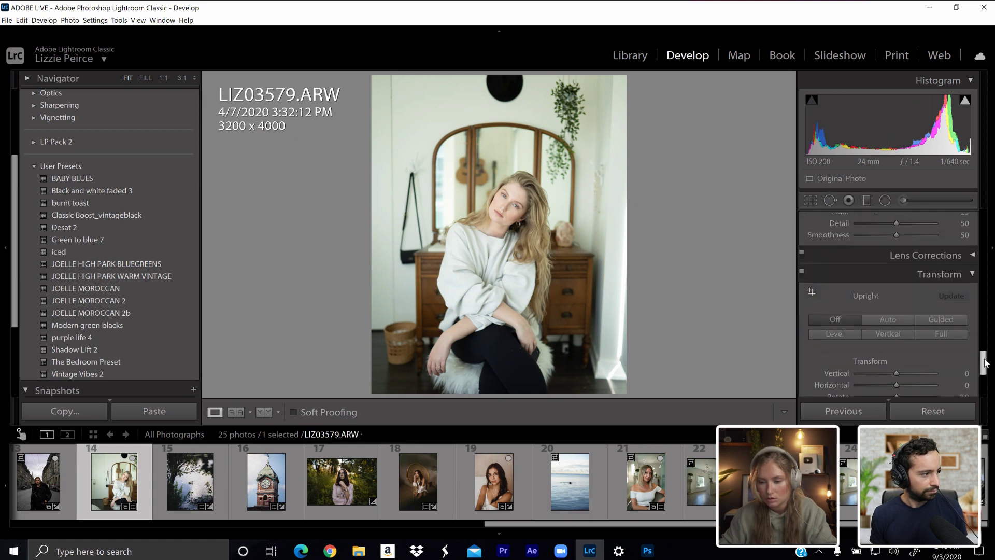
pyautogui.scroll(-2, 986, 373)
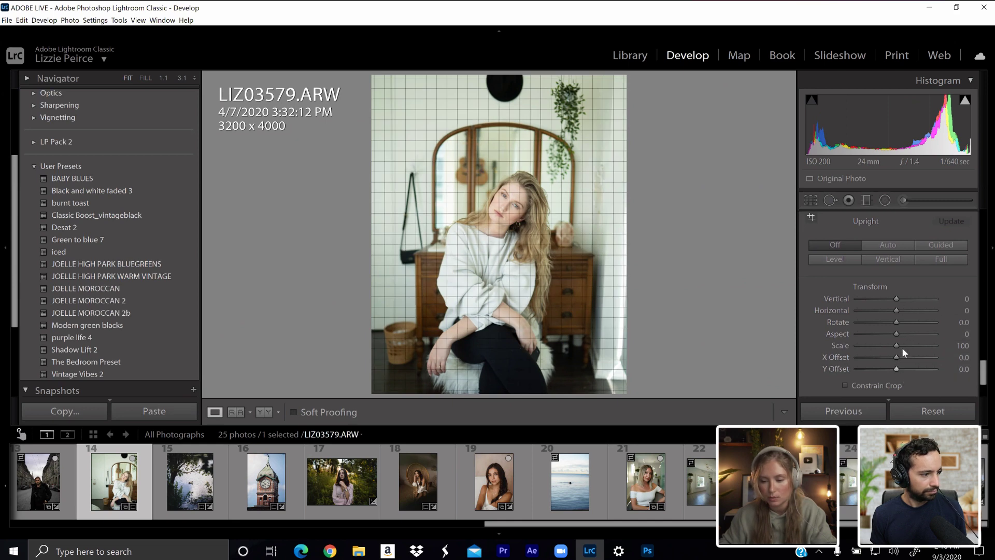
# - Try stretching the photo with an Aspect of +35, reduce it to +17, and undo the aspect change
pyautogui.moveTo(898, 335)
pyautogui.mouseDown()
pyautogui.moveTo(892, 343)
pyautogui.moveTo(914, 341)
pyautogui.mouseUp()
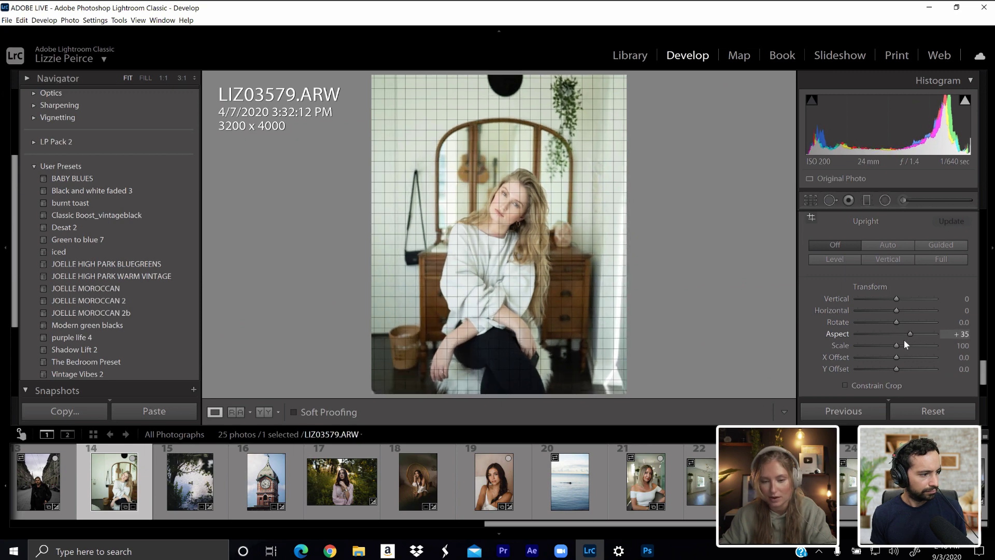
pyautogui.doubleClick(904, 338)
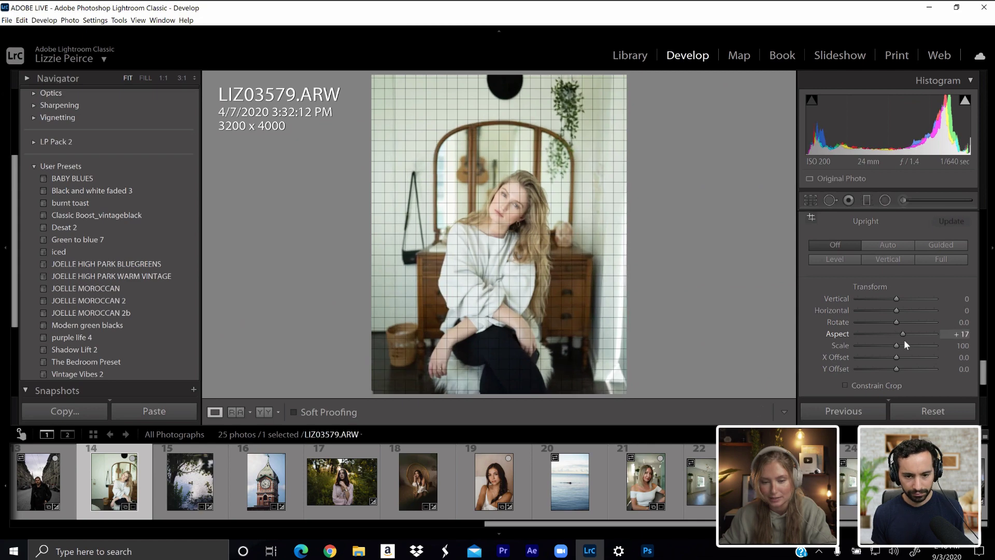
pyautogui.hotkey('ctrl', 'z')
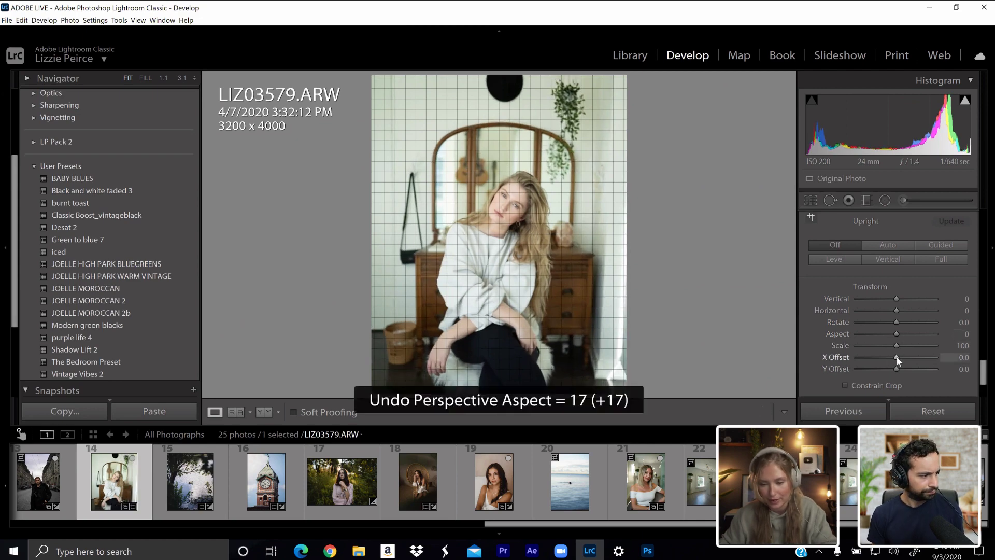
# - Try an X Offset of +34 and a Vertical correction of +7, and reset both values to 0
pyautogui.moveTo(896, 357)
pyautogui.mouseDown()
pyautogui.moveTo(882, 357)
pyautogui.moveTo(907, 360)
pyautogui.mouseUp()
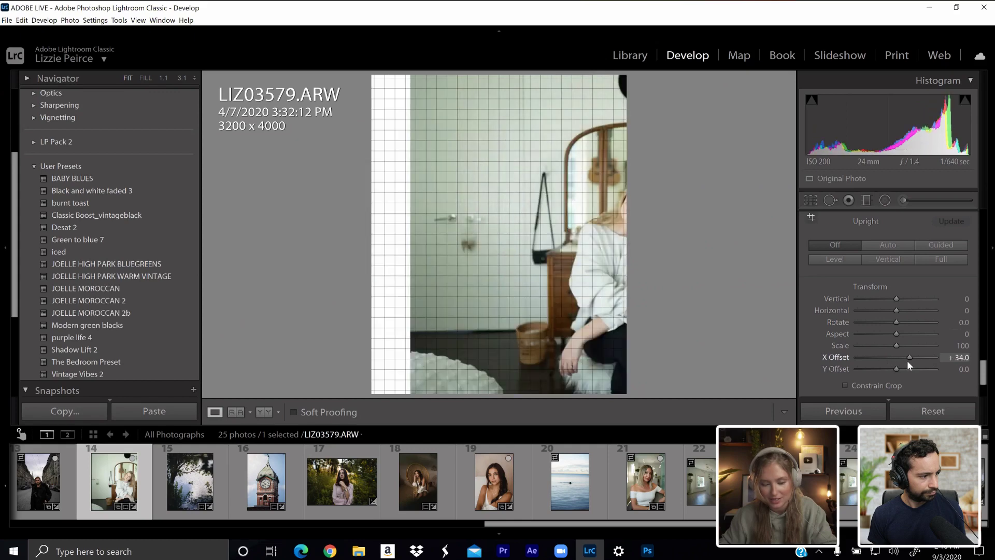
pyautogui.hotkey('ctrl', 'z')
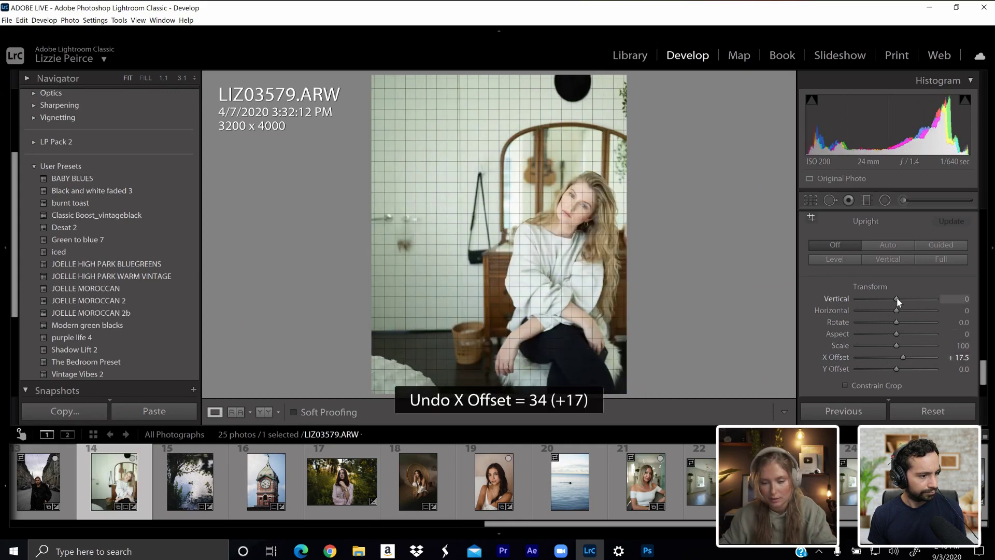
pyautogui.moveTo(897, 298); pyautogui.dragTo(899, 299)
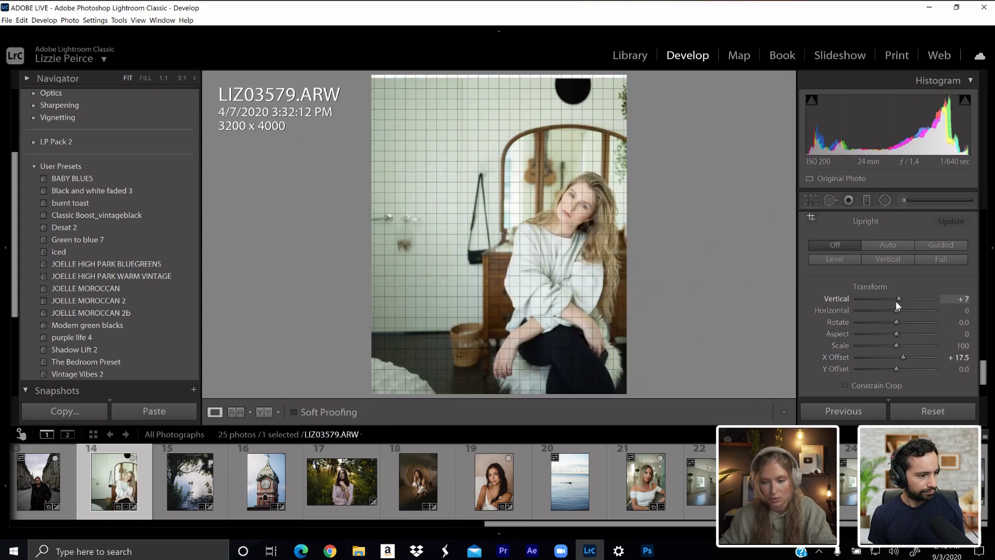
pyautogui.doubleClick(895, 301)
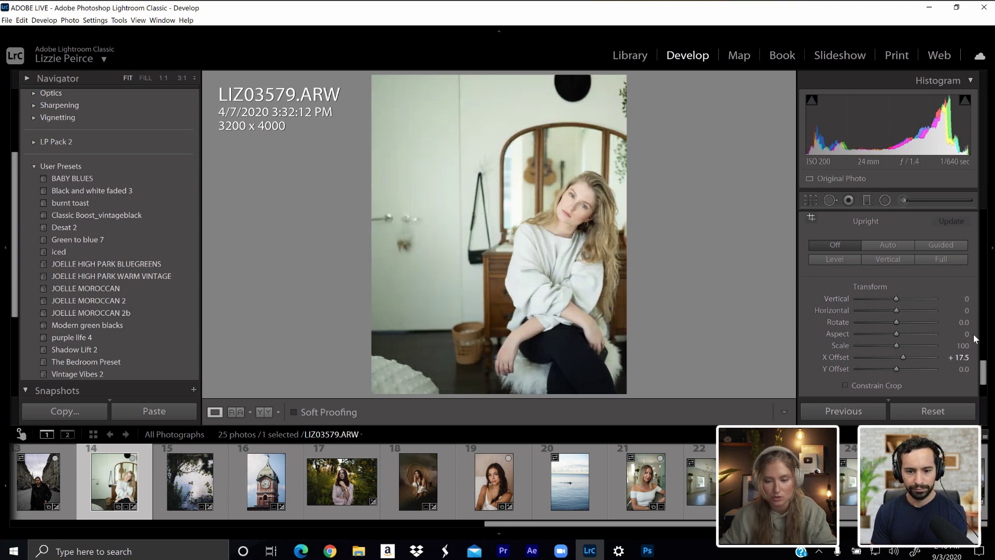
pyautogui.click(961, 357)
pyautogui.write('0')
pyautogui.press('Return')
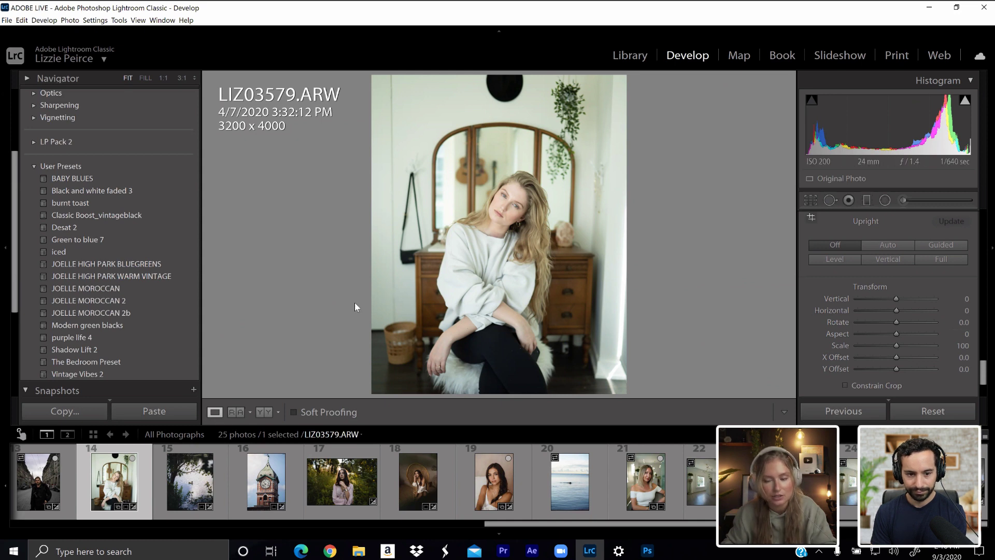
# - Correct the portrait's vertical perspective by setting the Vertical transform to +8
pyautogui.click(894, 299)
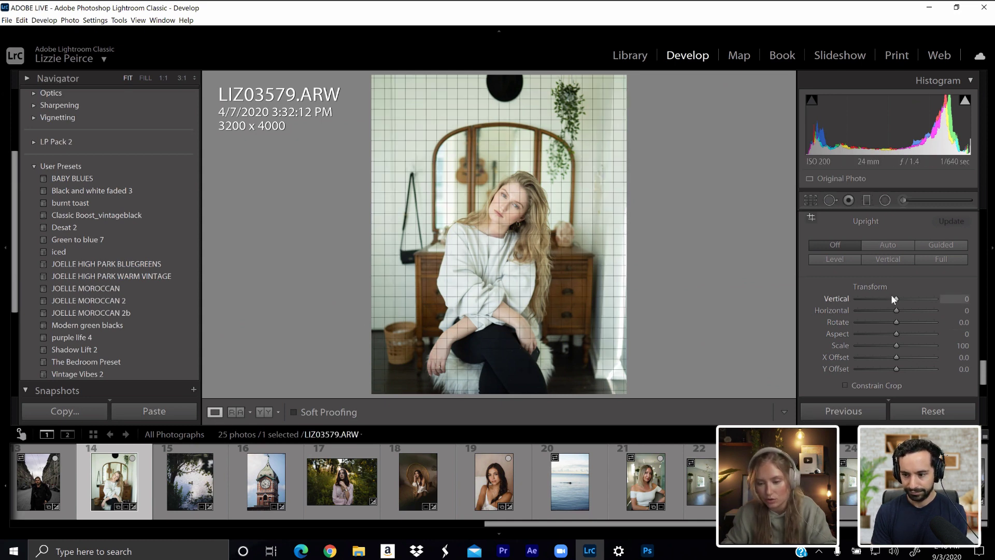
pyautogui.moveTo(895, 298); pyautogui.dragTo(898, 299)
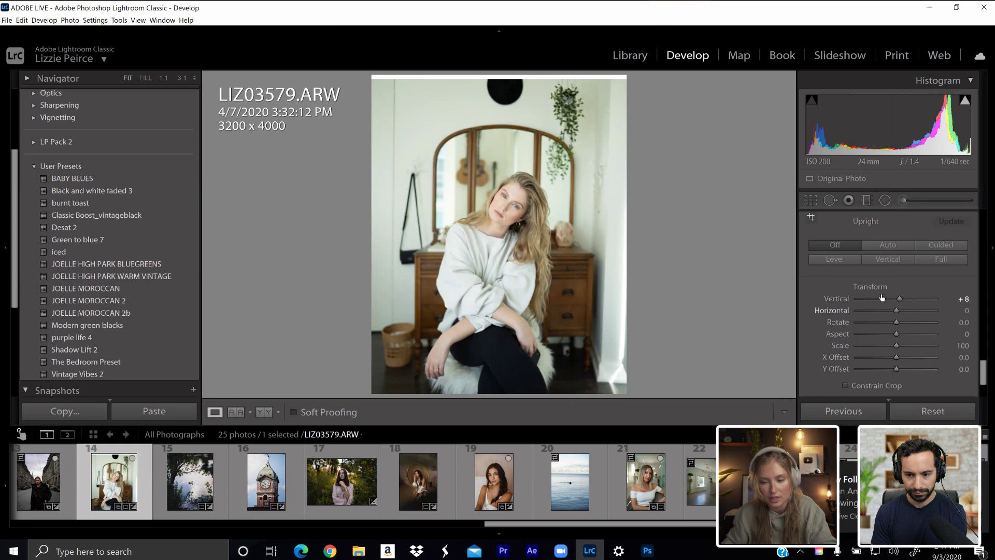
pyautogui.click(900, 299)
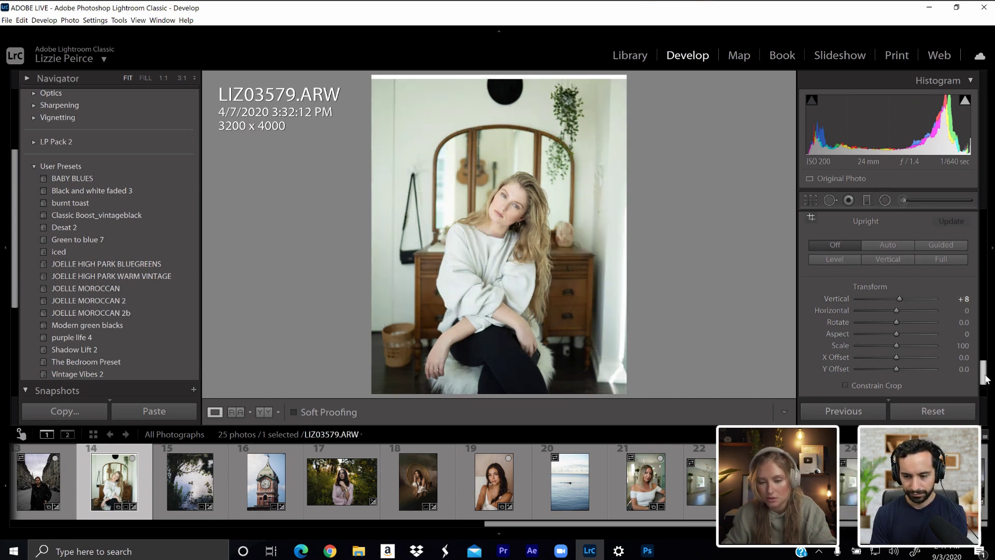
# - Tighten the crop to 3133 x 3916 pixels so it excludes the blank strip along the photo's upper edge
pyautogui.moveTo(983, 374); pyautogui.dragTo(984, 247)
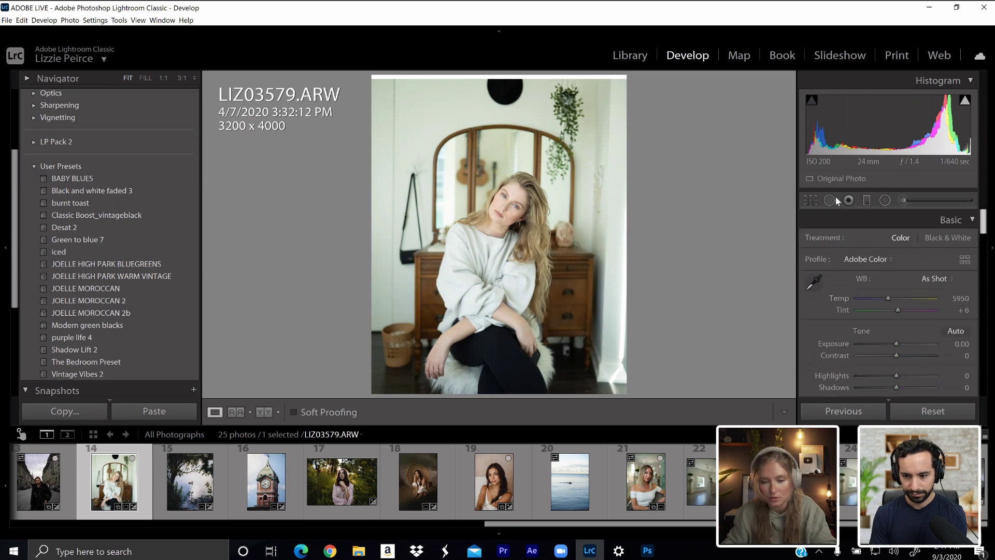
pyautogui.click(809, 200)
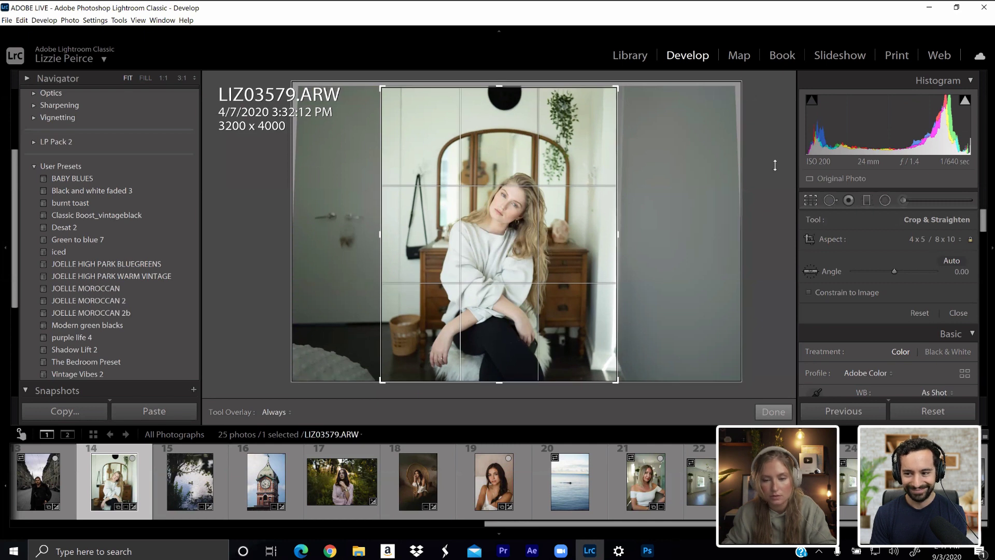
pyautogui.press('Return')
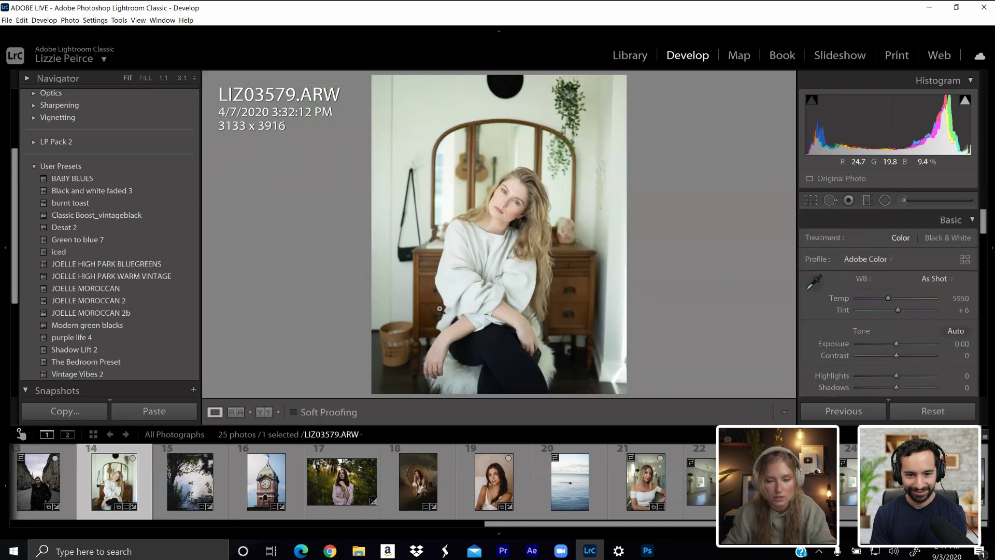
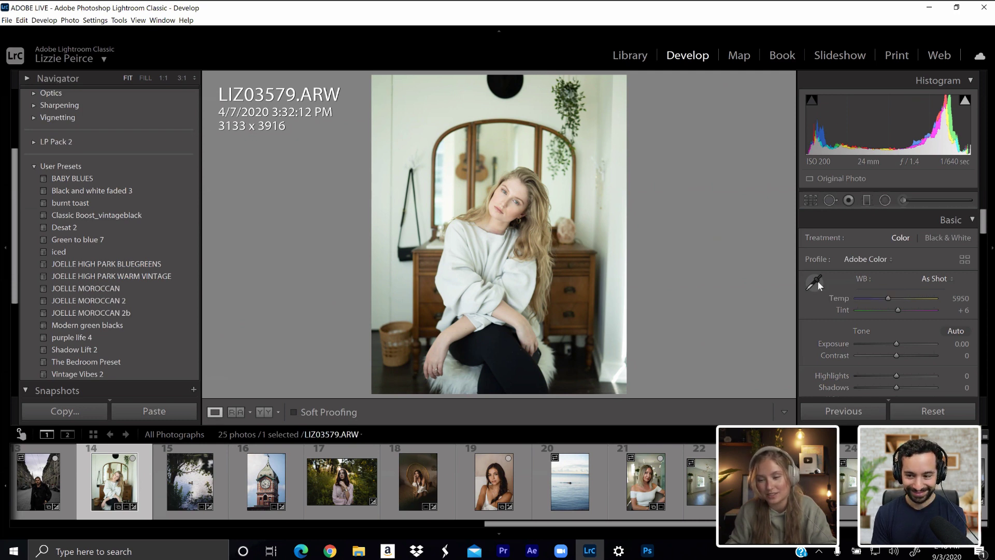
# - Sample the white wall for white balance, fine-tune it to Temp 6059 and Tint +23, and compare before and after side by side
pyautogui.click(814, 279)
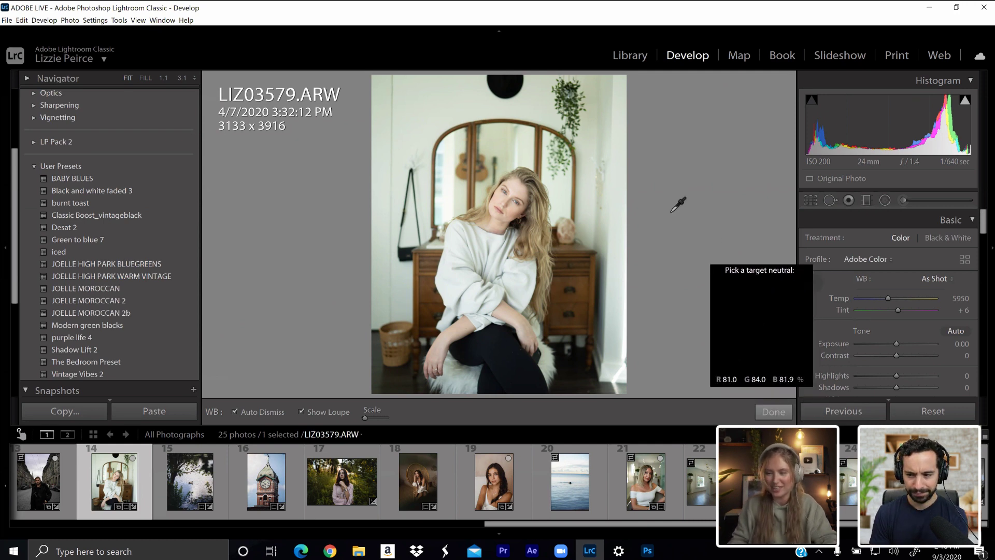
pyautogui.click(415, 108)
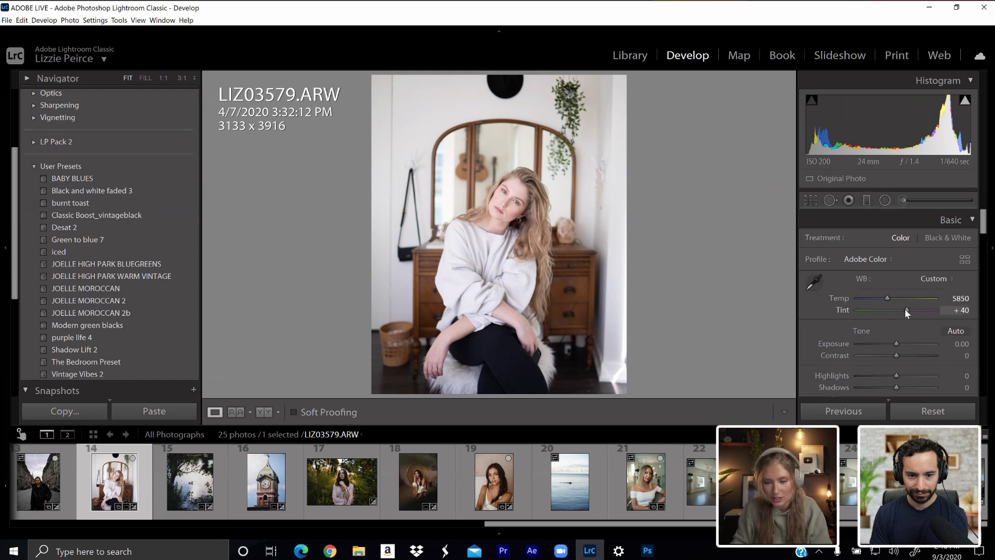
pyautogui.moveTo(906, 310); pyautogui.dragTo(902, 311)
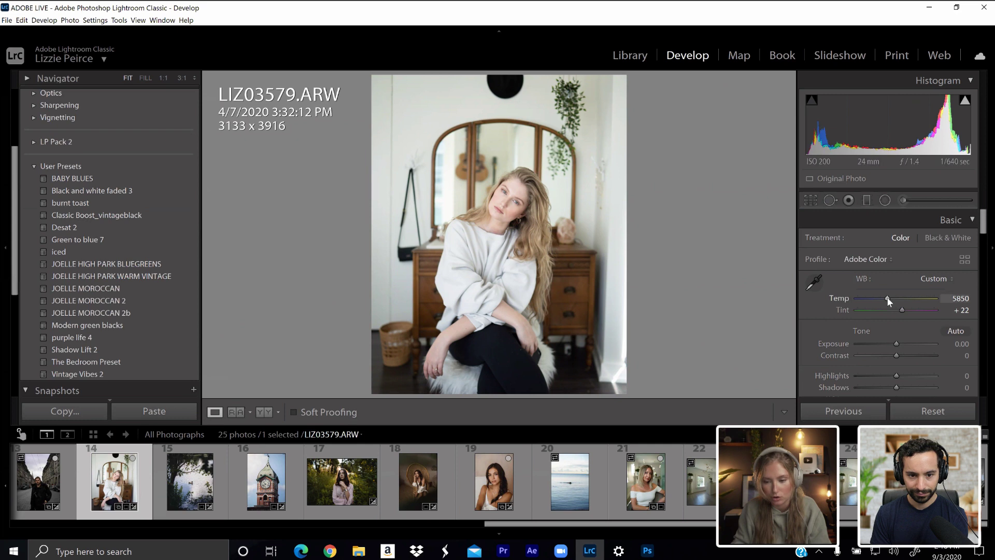
pyautogui.moveTo(888, 298); pyautogui.dragTo(888, 296)
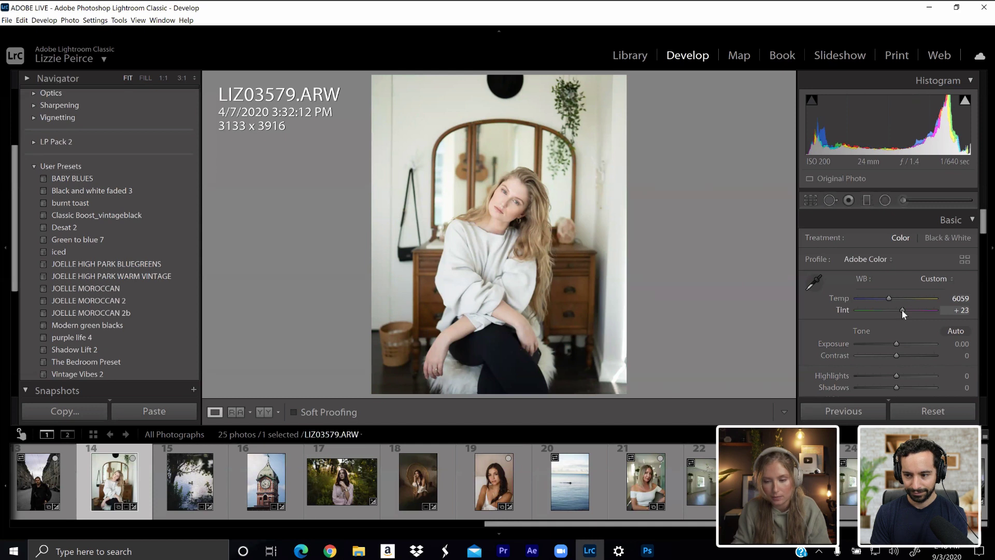
pyautogui.moveTo(903, 310); pyautogui.dragTo(902, 309)
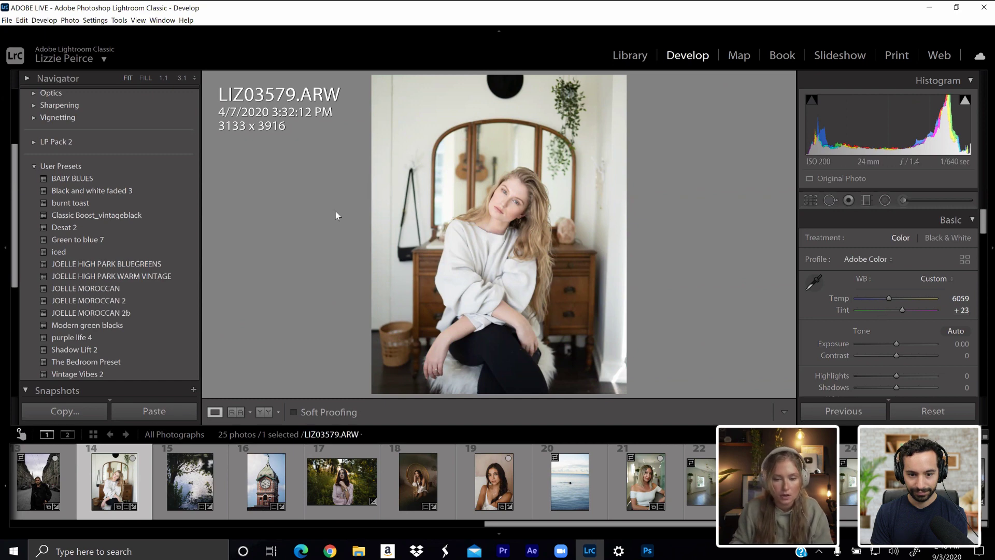
pyautogui.hotkey('shift', 'y')
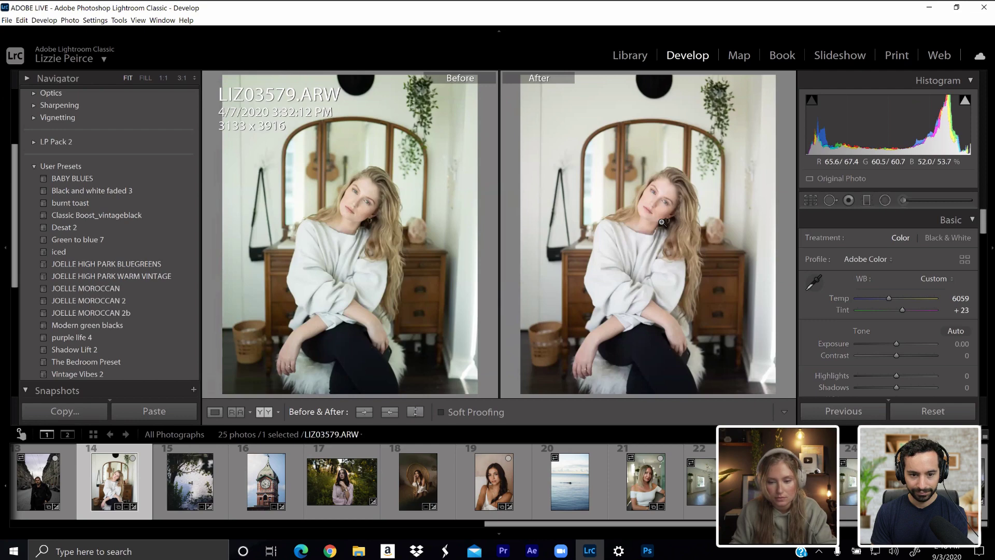
# - Compare the portrait before and after side by side, and reduce the white balance Tint to +17
pyautogui.press('y')
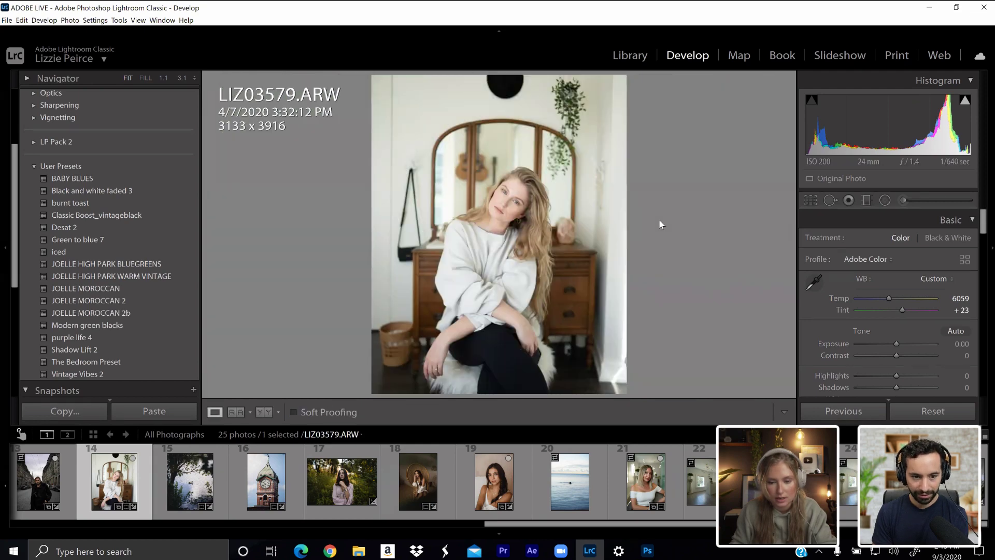
pyautogui.press('y')
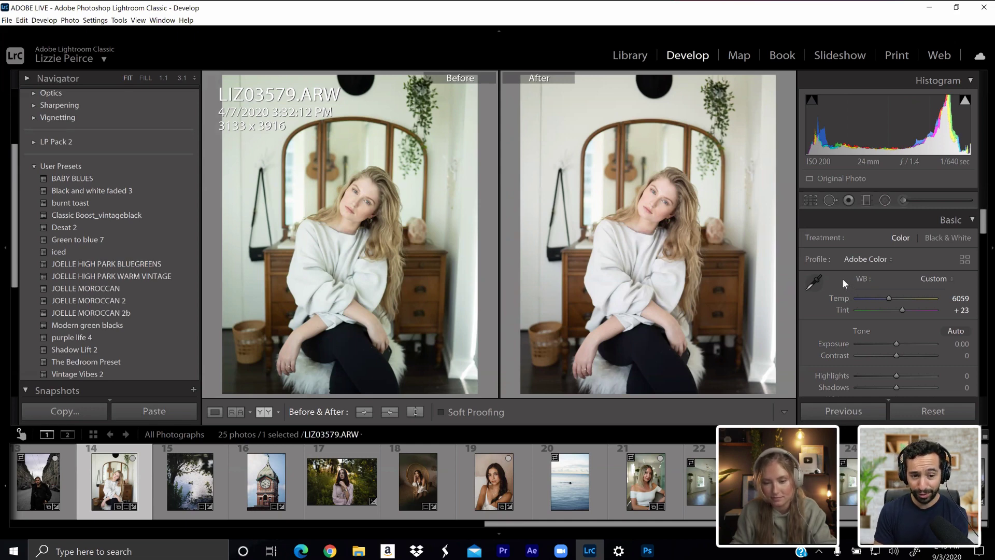
pyautogui.press('y')
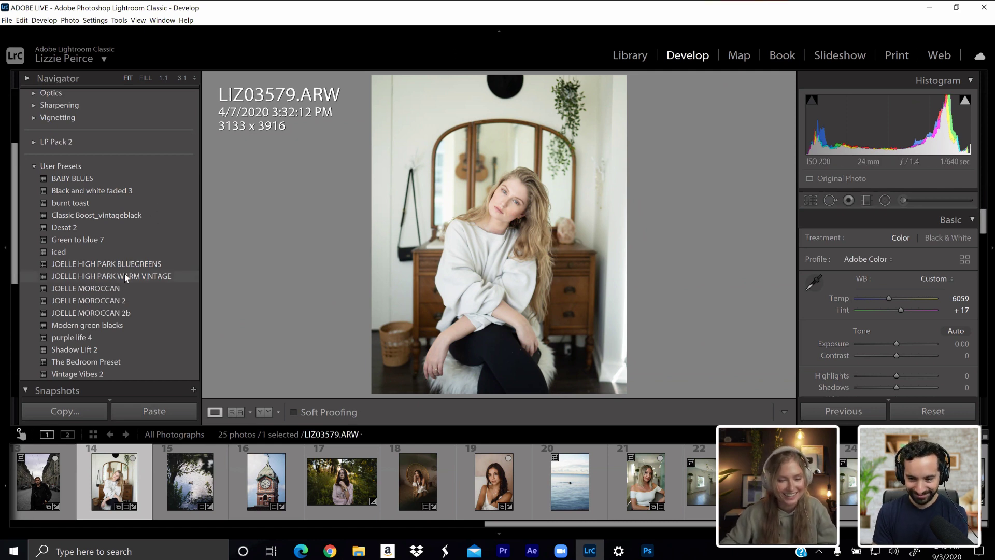
pyautogui.click(117, 361)
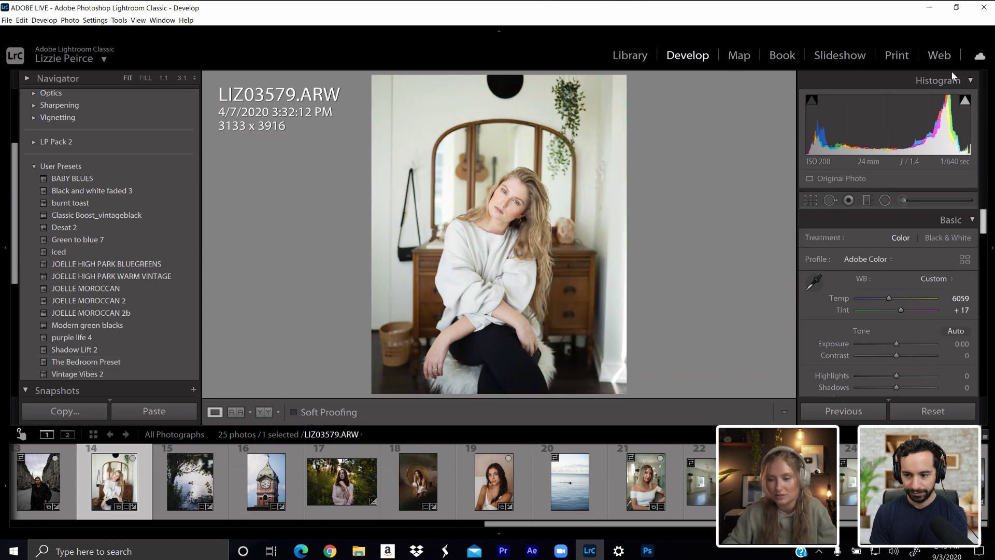
# - Add a highlight point at 211 / 215 and a shadow point at about 72 / 64 on the tone curve
pyautogui.scroll(-3, 988, 238)
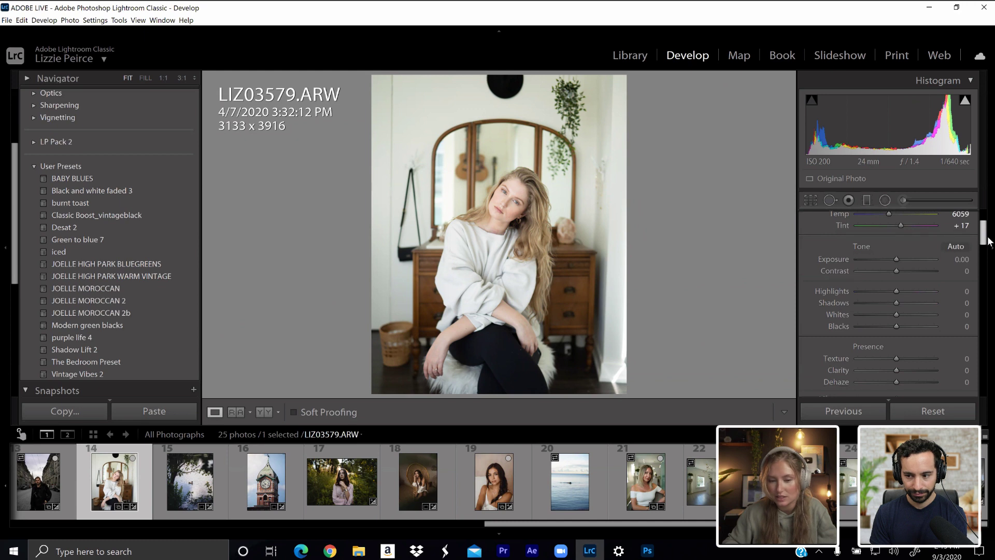
pyautogui.click(839, 260)
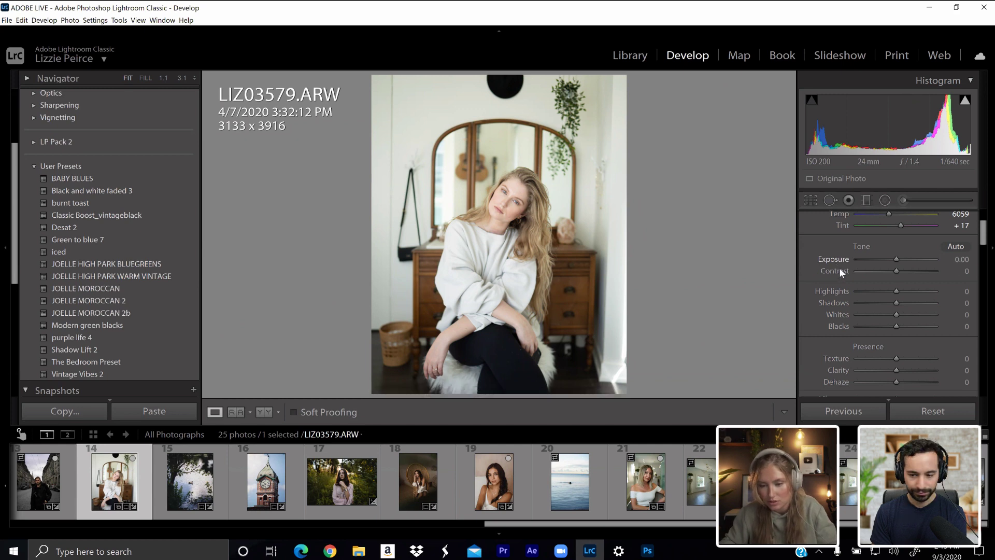
pyautogui.moveTo(984, 241); pyautogui.dragTo(936, 276)
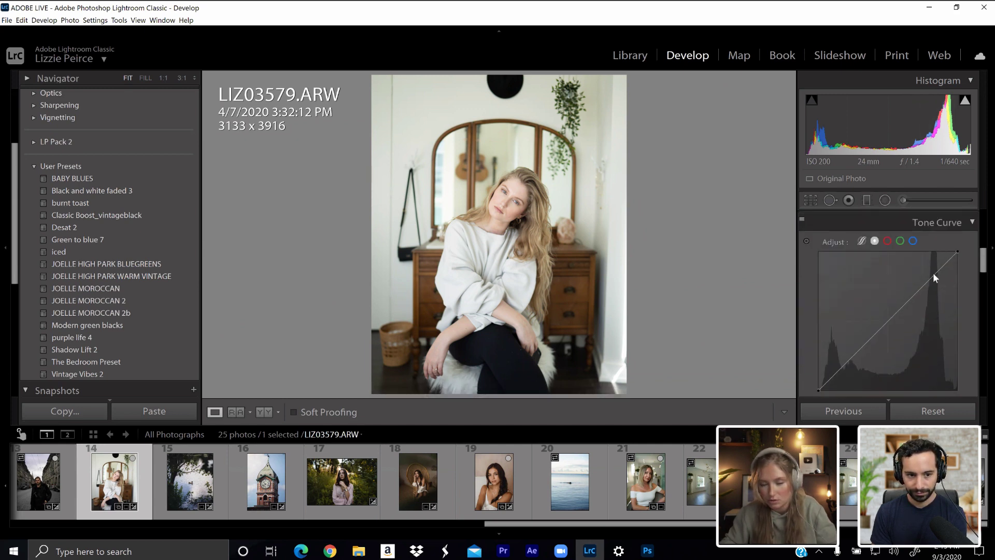
pyautogui.click(933, 272)
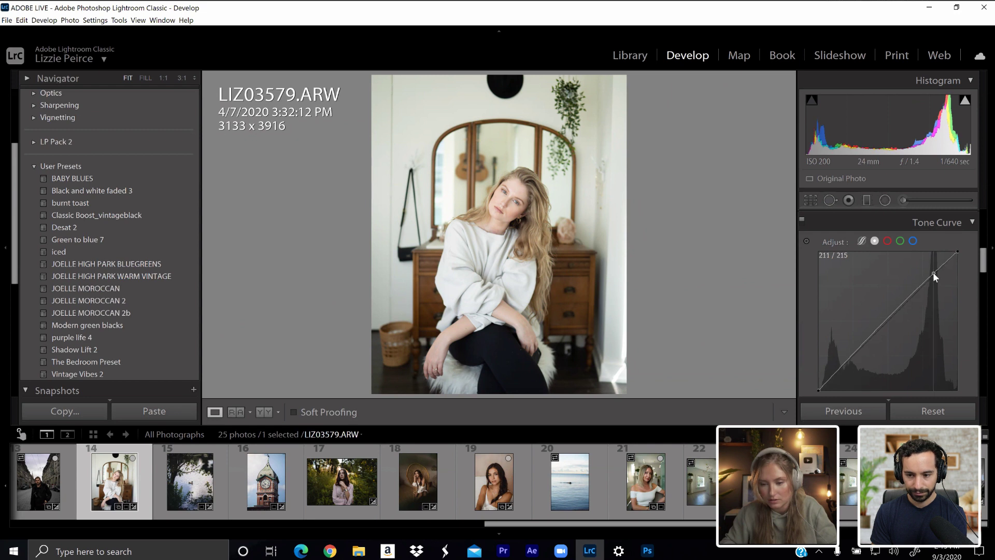
pyautogui.click(858, 355)
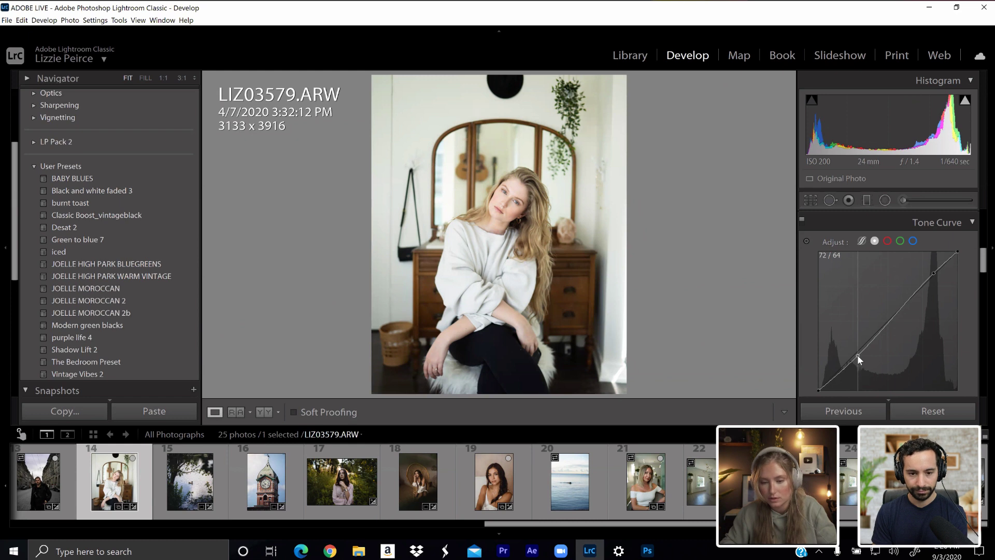
pyautogui.press('Down')
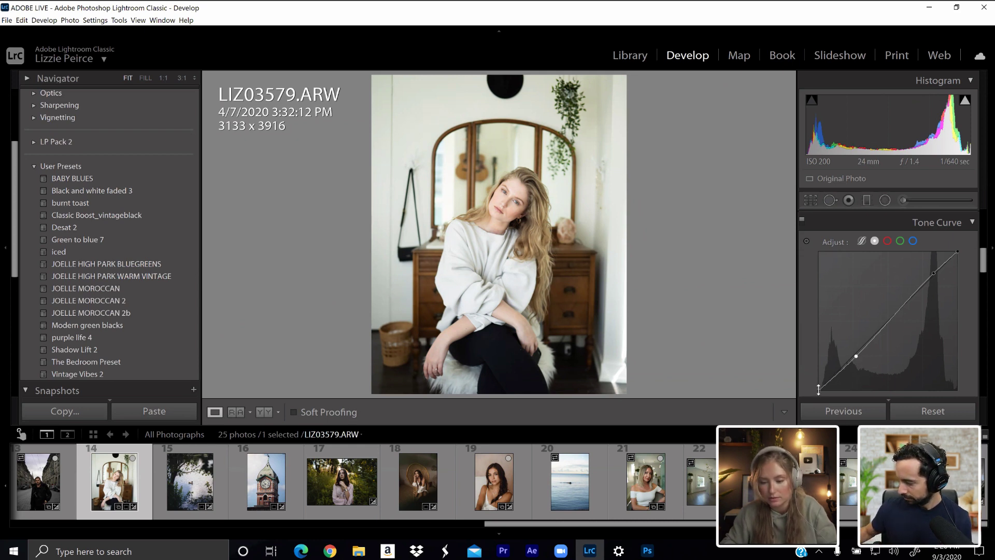
# - Lift the tone curve's black endpoint slightly and anchor the curve with points in the deep shadows and the midtones
pyautogui.moveTo(818, 390); pyautogui.dragTo(839, 373)
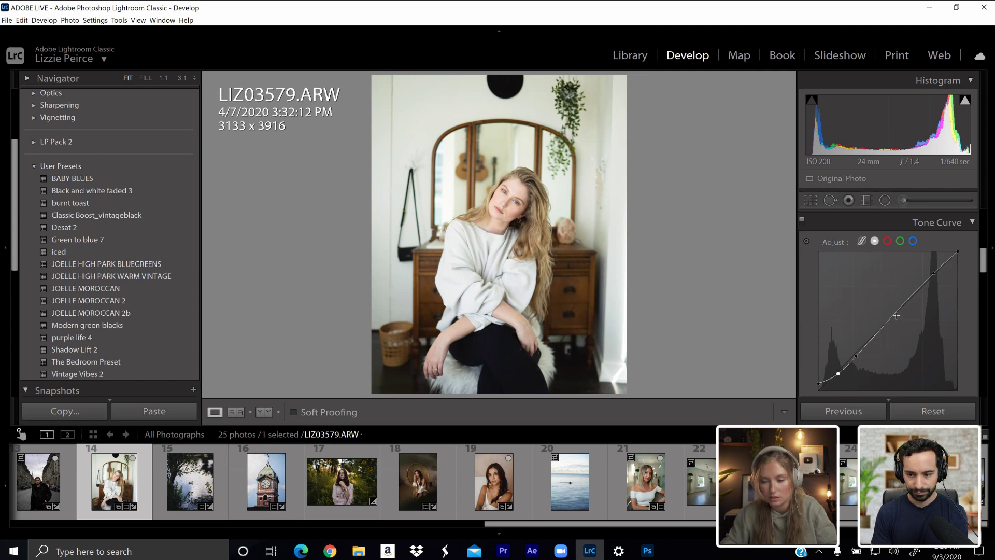
pyautogui.moveTo(892, 316); pyautogui.dragTo(891, 317)
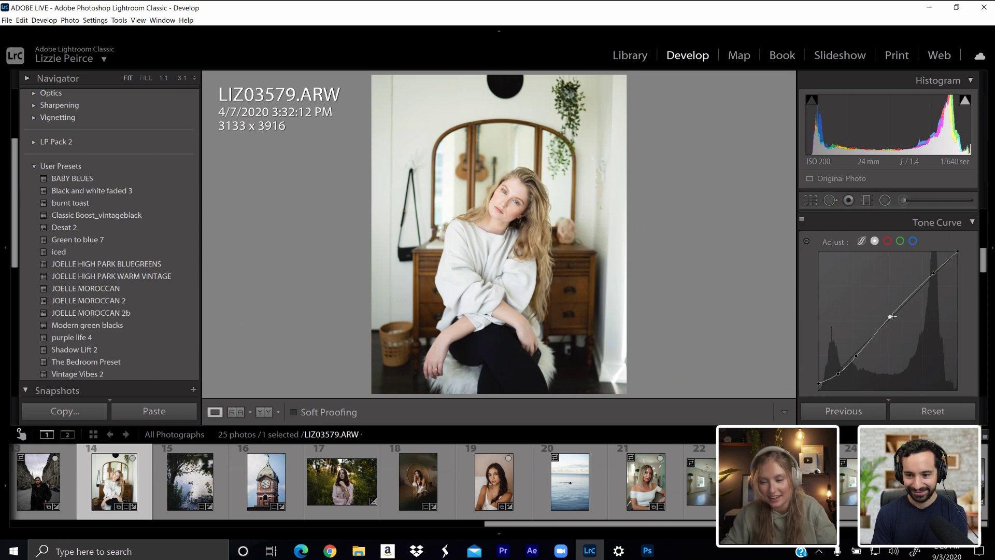
pyautogui.moveTo(890, 317); pyautogui.dragTo(888, 315)
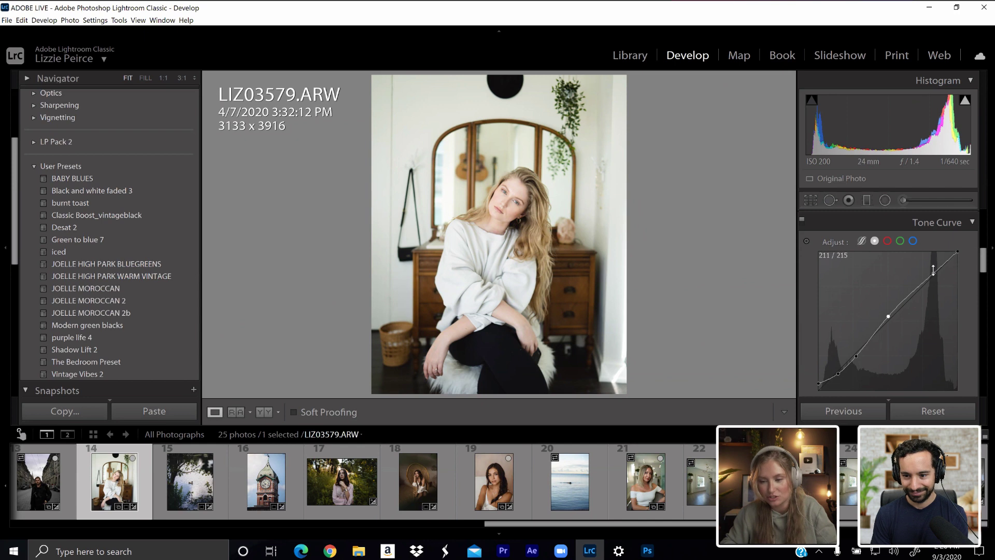
# - Undo the last move of the curve's highlight point and raise that point to about 211 / 219
pyautogui.moveTo(931, 269); pyautogui.dragTo(932, 274)
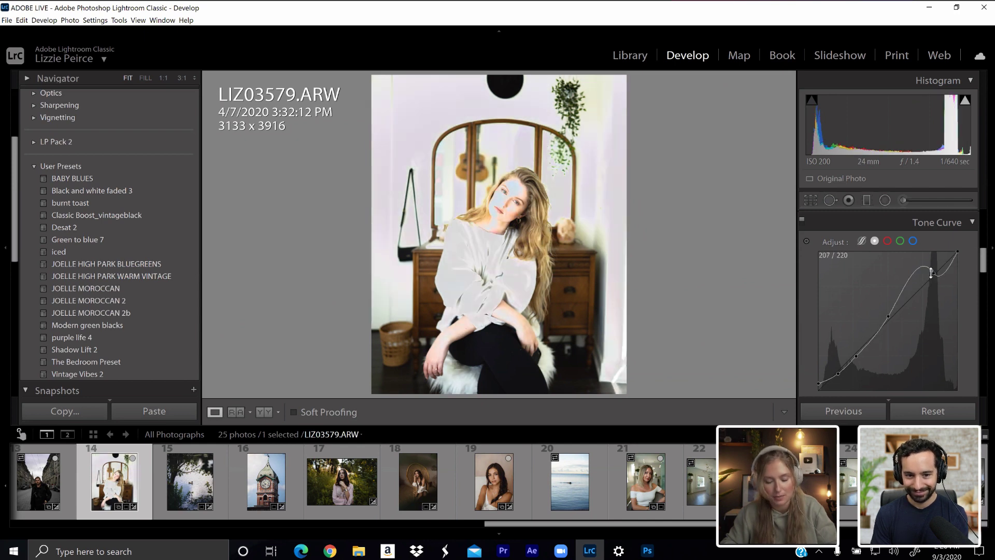
pyautogui.hotkey('ctrl', 'z')
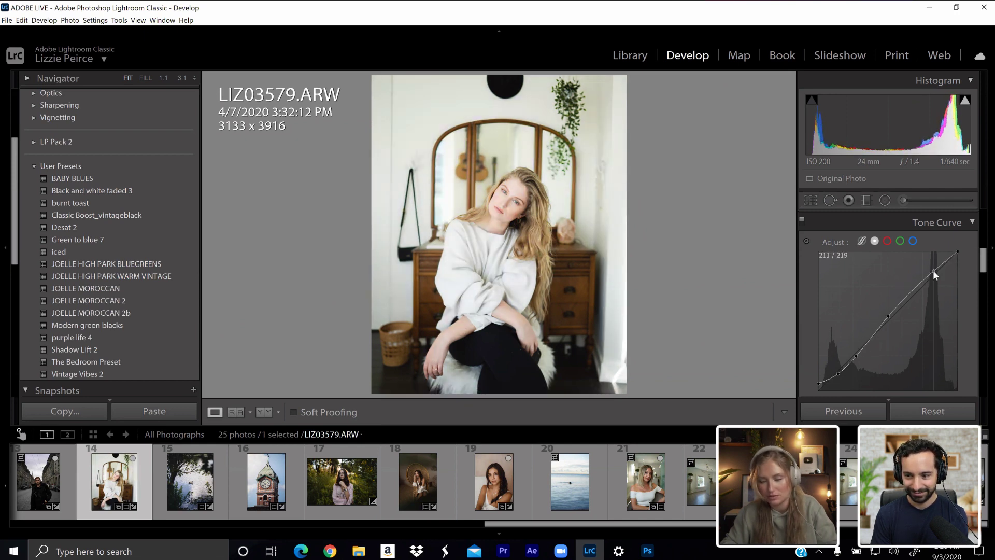
pyautogui.moveTo(933, 269); pyautogui.dragTo(934, 271)
# - Refine the tone curve by lowering the midtone point and setting the white endpoint to 255 / 245 and the shadow points to 74 / 66 and 36 / 29
pyautogui.moveTo(888, 315); pyautogui.dragTo(889, 321)
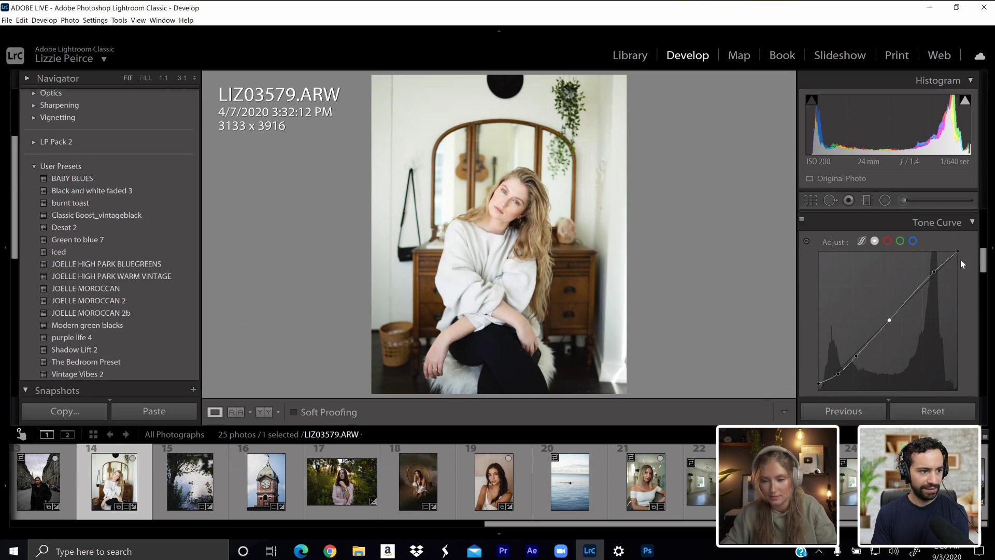
pyautogui.moveTo(958, 254); pyautogui.dragTo(961, 256)
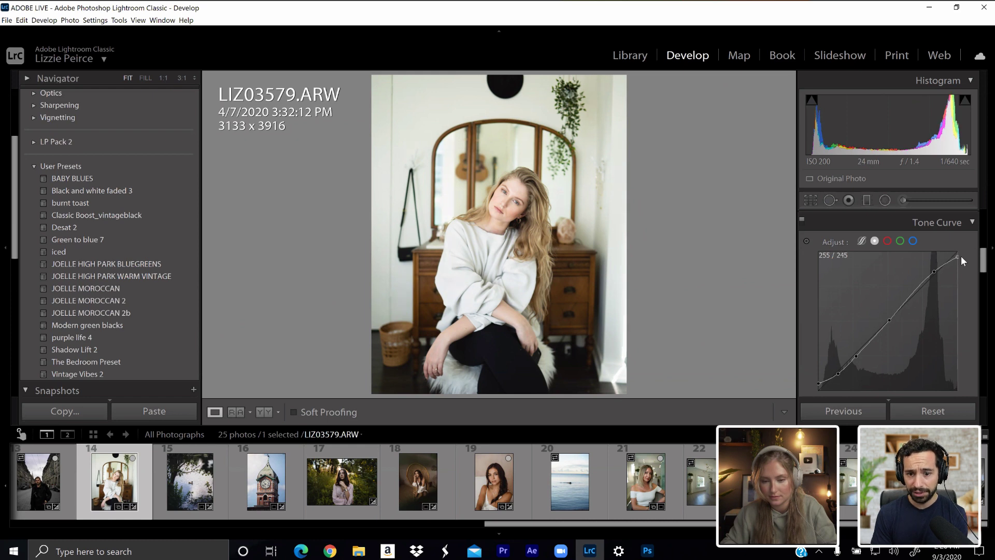
pyautogui.click(858, 353)
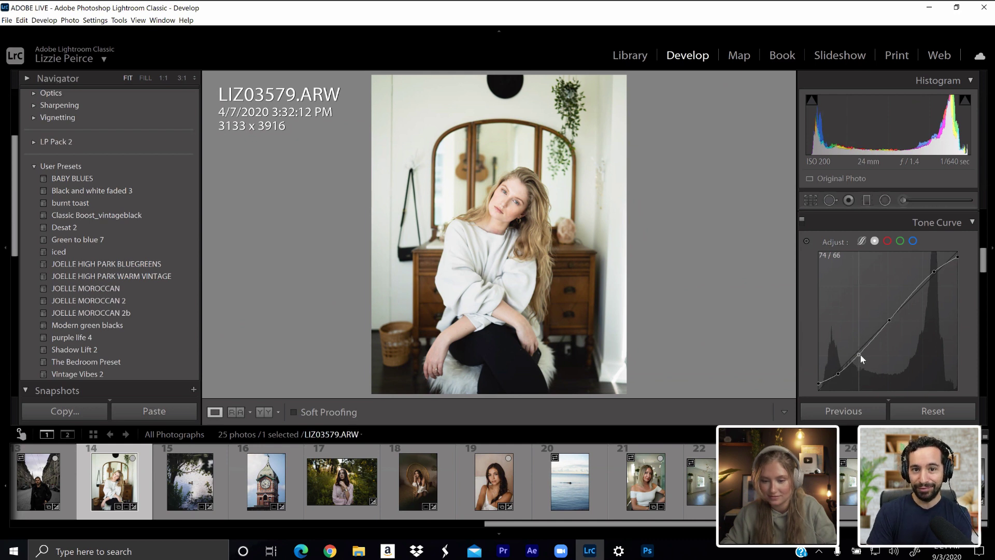
pyautogui.moveTo(860, 353); pyautogui.dragTo(838, 374)
pyautogui.moveTo(838, 375); pyautogui.dragTo(838, 375)
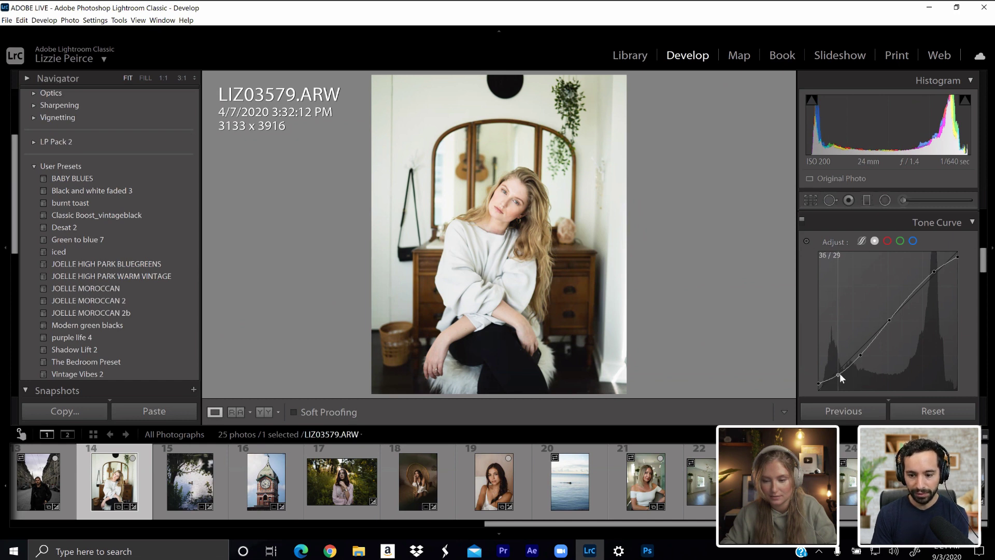
# - Reduce the portrait's Highlights to −35 in the basic tone adjustments
pyautogui.moveTo(984, 262); pyautogui.dragTo(989, 207)
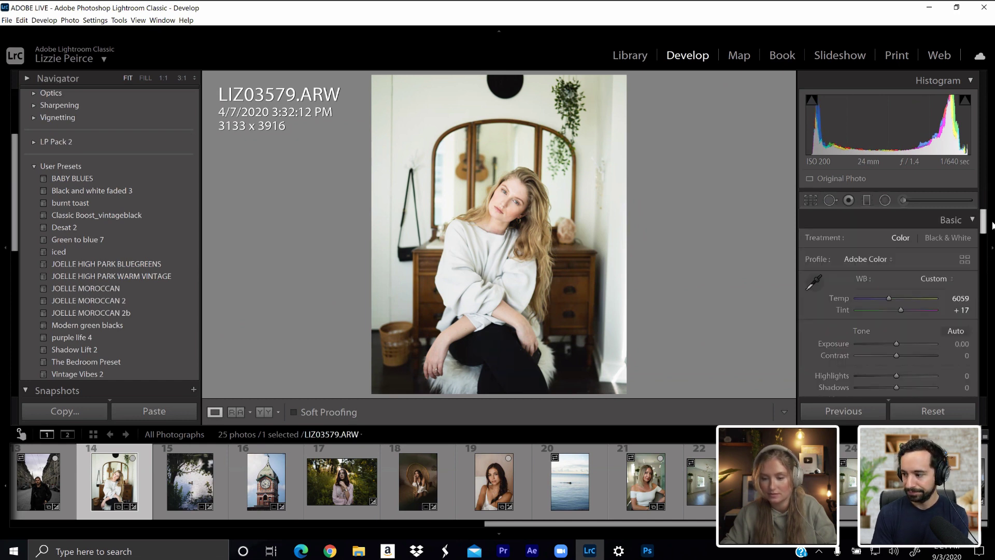
pyautogui.scroll(-5, 993, 224)
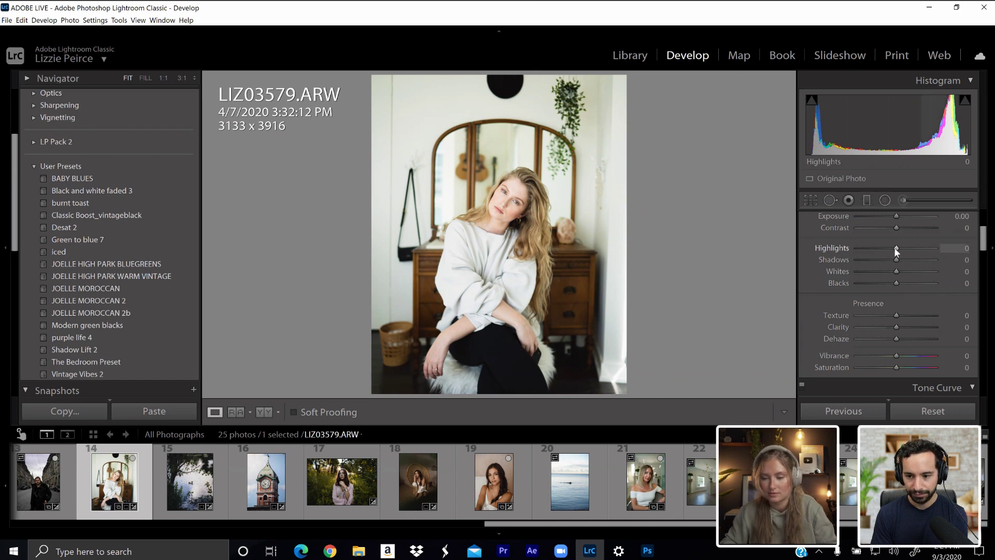
pyautogui.moveTo(894, 247); pyautogui.dragTo(885, 254)
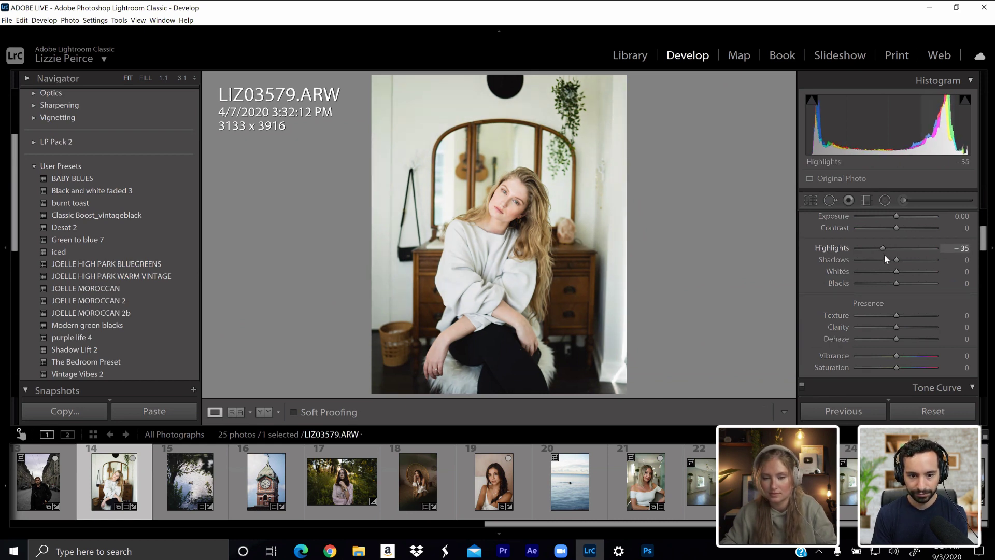
# - Adjust the skin tones in HSL with Hue at Red +24 and Orange +2, and Saturation at Red −12 and Orange −5
pyautogui.scroll(-5, 888, 262)
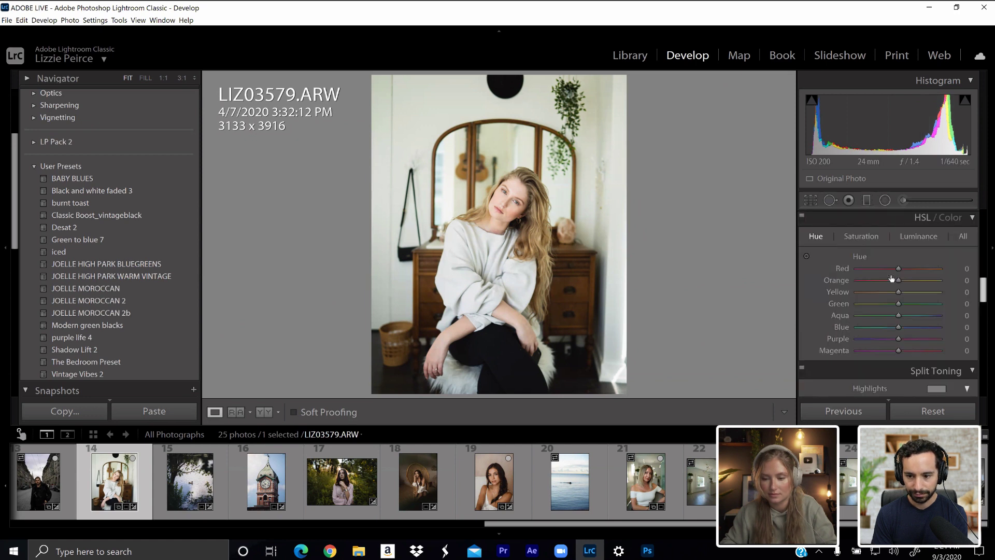
pyautogui.moveTo(899, 268)
pyautogui.mouseDown()
pyautogui.moveTo(897, 280)
pyautogui.moveTo(907, 268)
pyautogui.mouseUp()
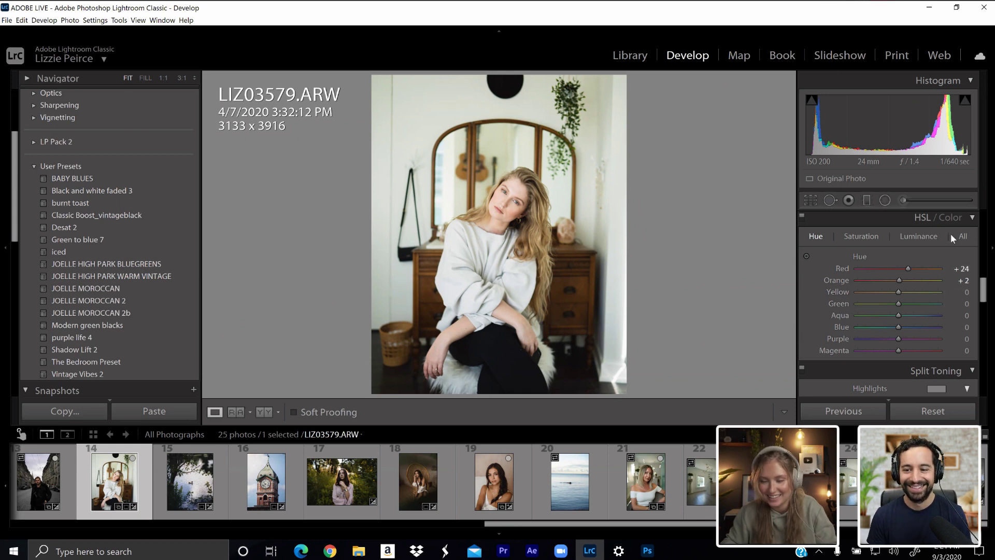
pyautogui.click(861, 237)
pyautogui.moveTo(903, 269); pyautogui.dragTo(893, 280)
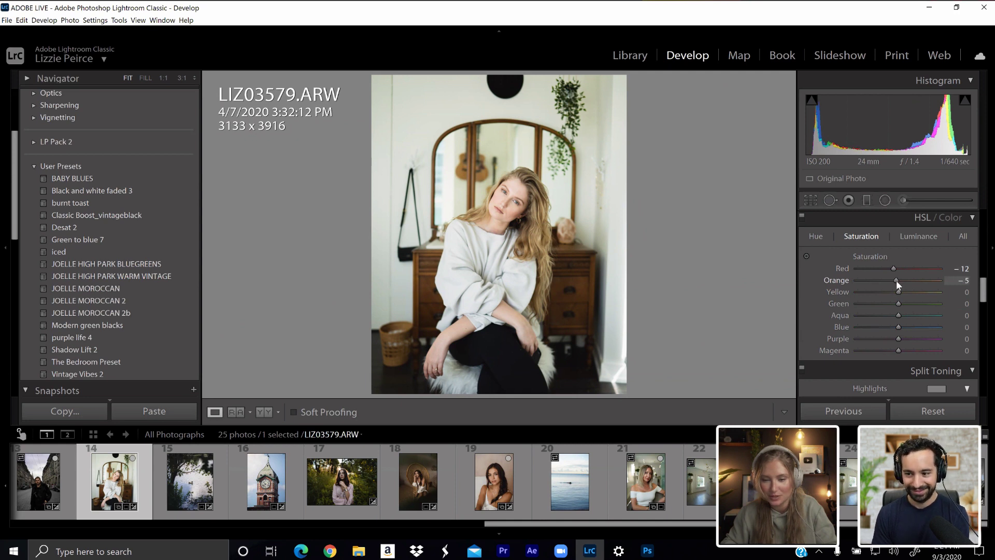
# - Try the Orange luminance at −5 and at the extremes of +100 and −100 to preview its effect on the skin
pyautogui.click(912, 238)
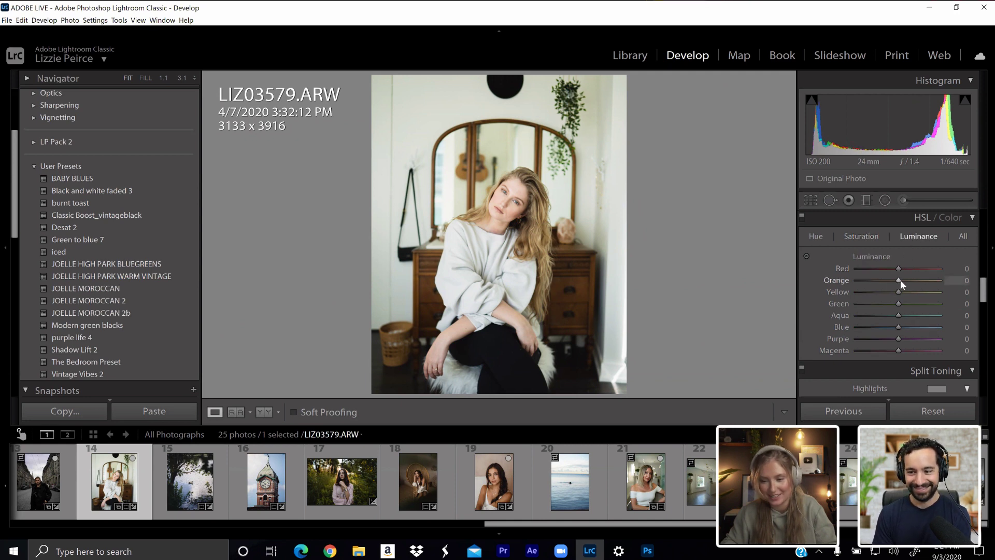
pyautogui.moveTo(900, 279); pyautogui.dragTo(898, 284)
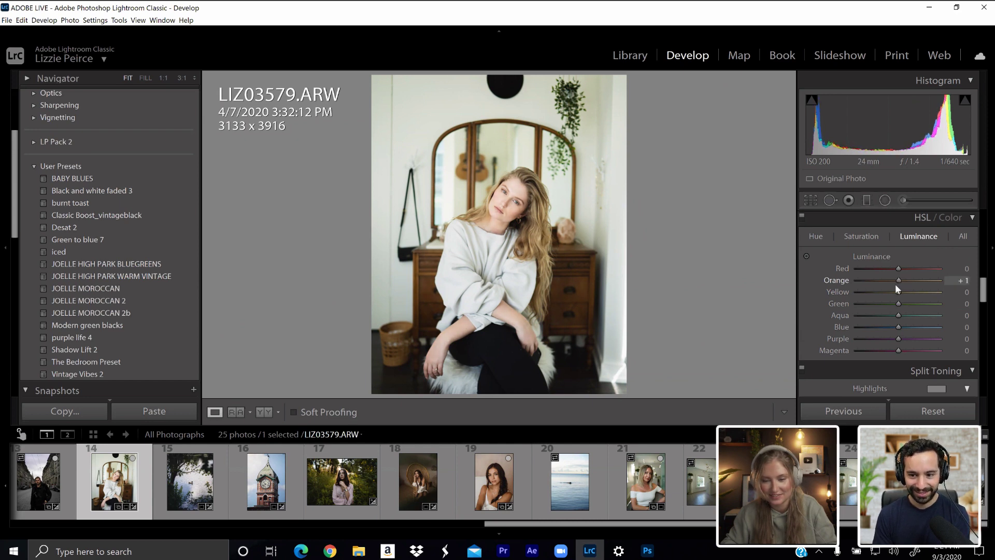
pyautogui.click(896, 284)
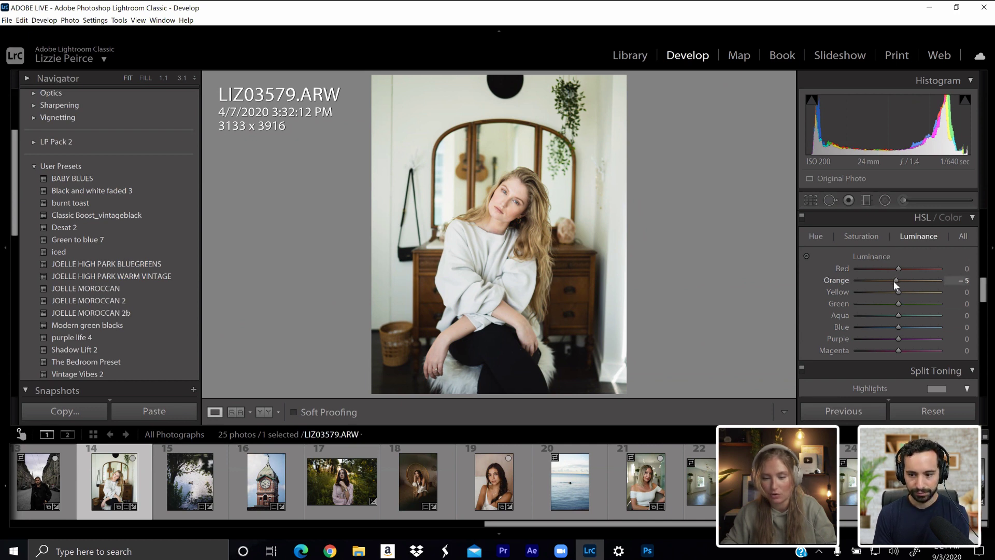
pyautogui.moveTo(894, 281); pyautogui.dragTo(872, 283)
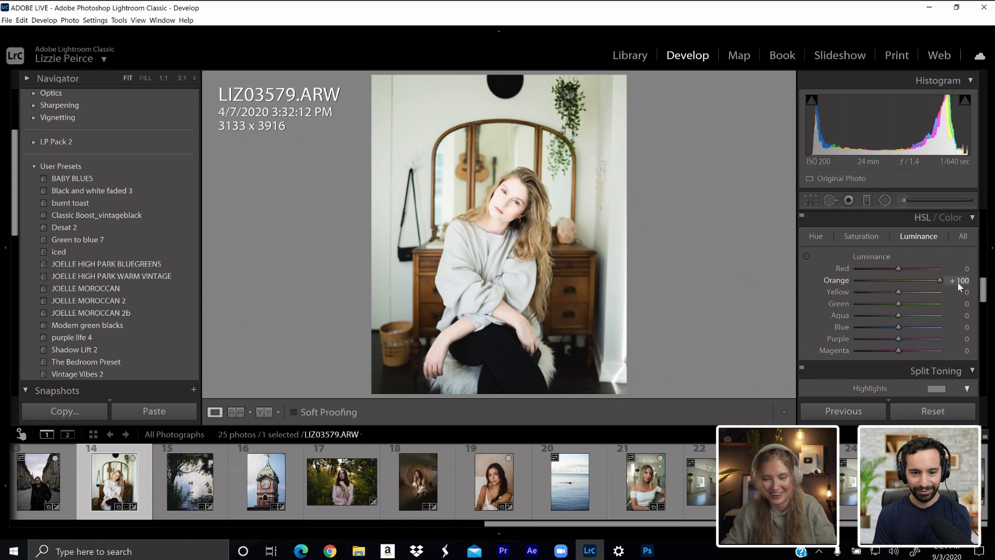
pyautogui.moveTo(957, 281); pyautogui.dragTo(811, 302)
pyautogui.moveTo(857, 280); pyautogui.dragTo(727, 289)
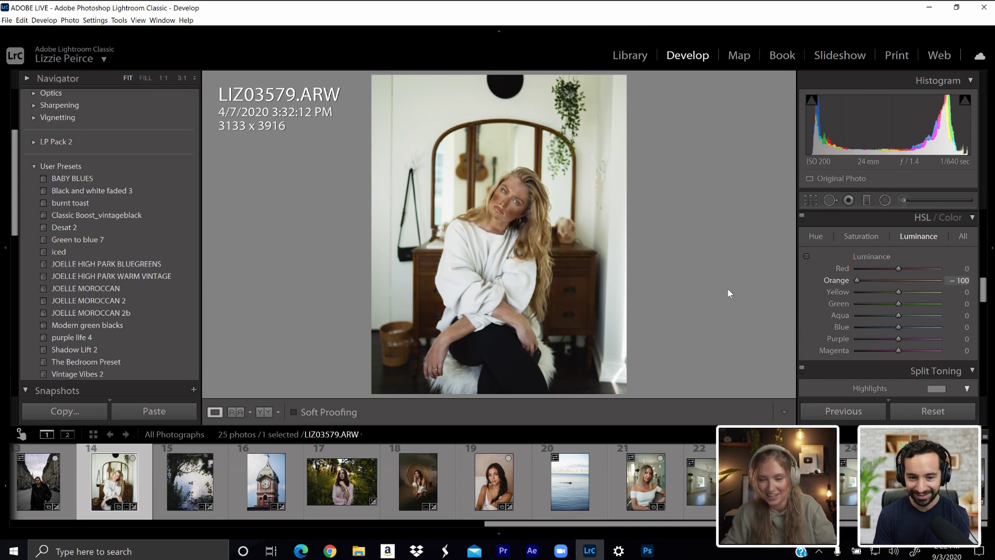
# - Darken the skin tones slightly by setting the Orange luminance to −7
pyautogui.moveTo(830, 291); pyautogui.dragTo(900, 294)
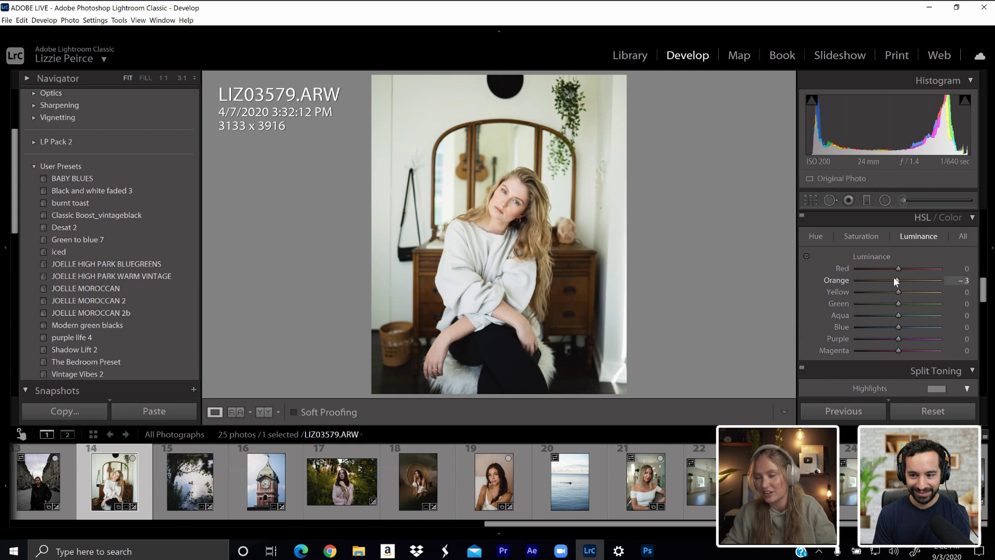
pyautogui.moveTo(897, 281); pyautogui.dragTo(896, 294)
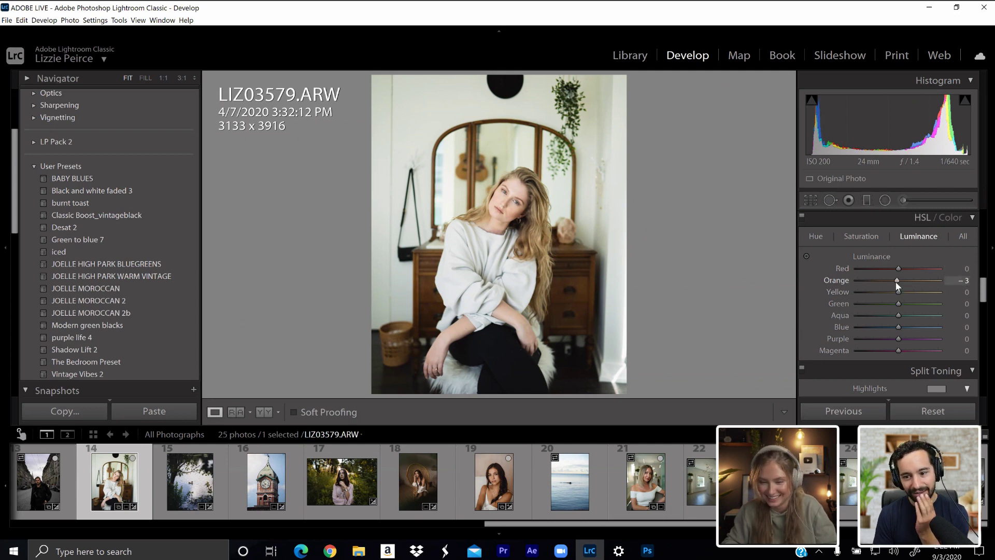
pyautogui.moveTo(897, 281); pyautogui.dragTo(895, 281)
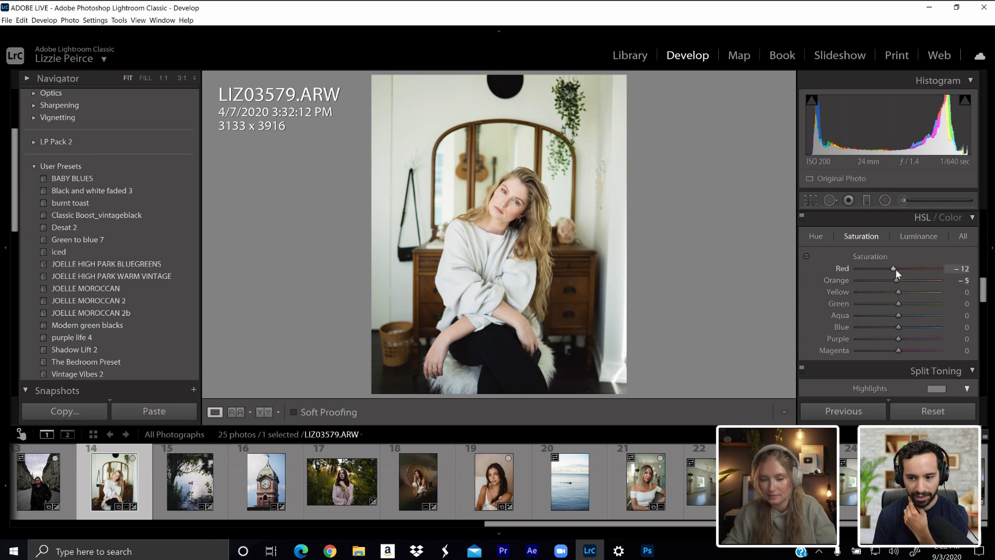
# - In the HSL adjustments, set the Yellow luminance to +18 and the Yellow hue to −2
pyautogui.click(809, 236)
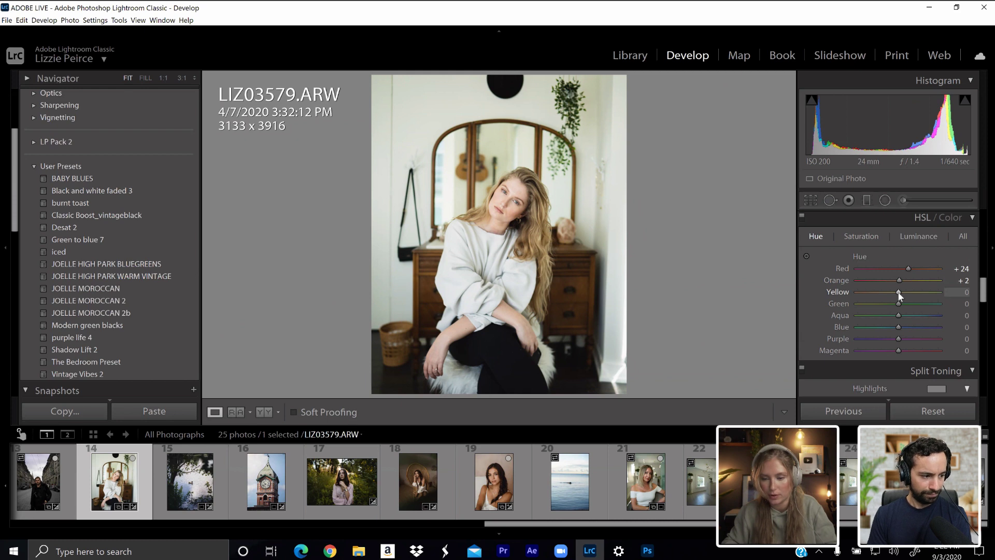
pyautogui.click(915, 237)
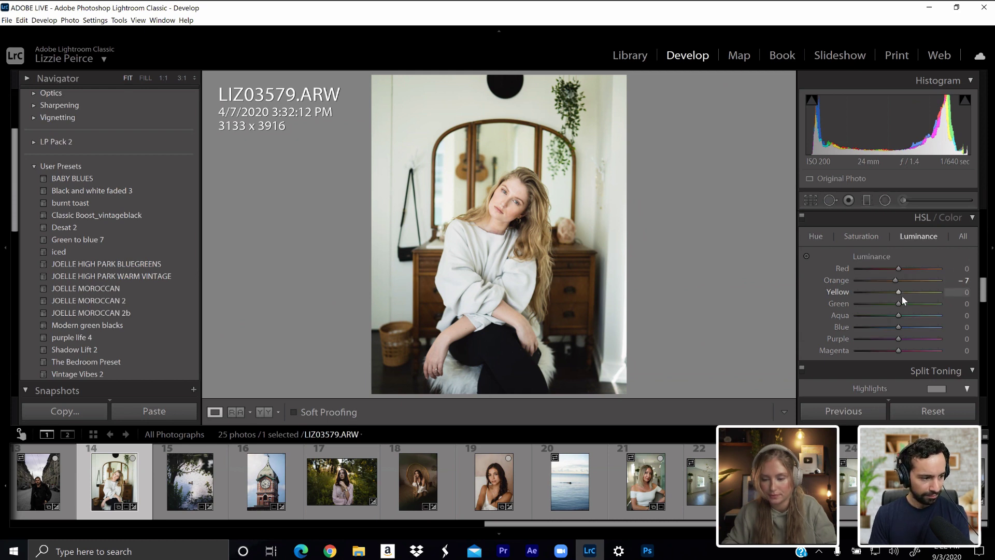
pyautogui.moveTo(901, 292); pyautogui.dragTo(907, 293)
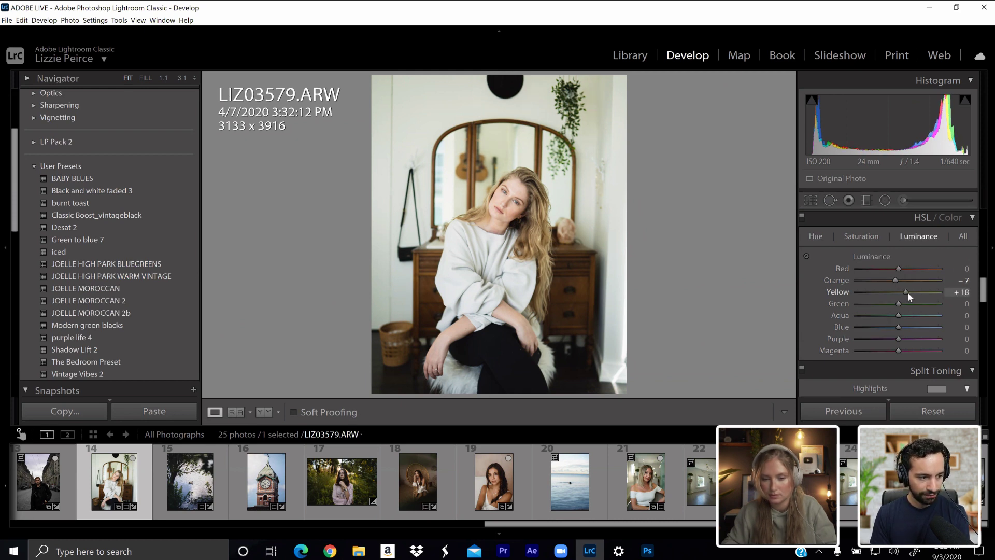
pyautogui.click(815, 238)
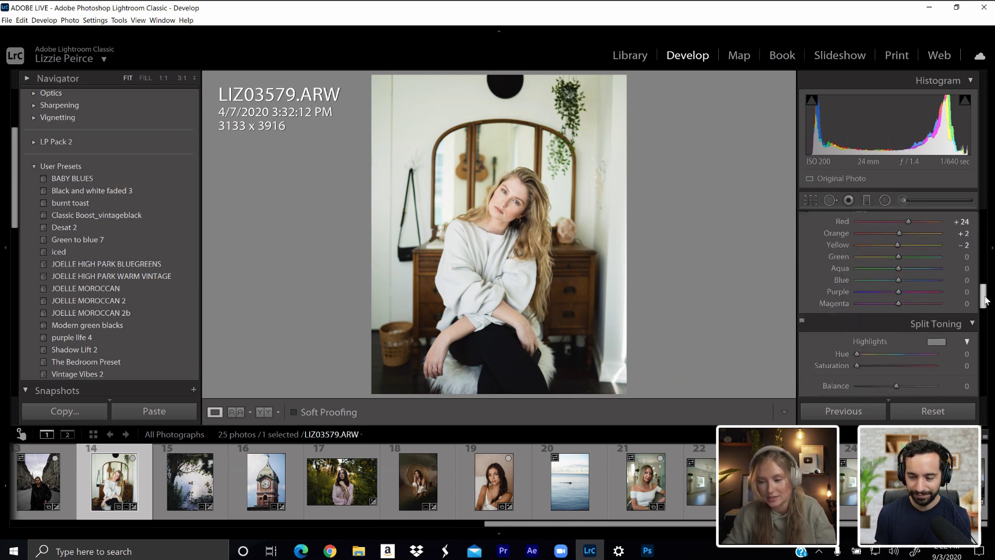
# - Soften the detail with sharpening Amount 28, Radius 0.8 and Detail 8, and set noise reduction Luminance to 4
pyautogui.scroll(-2, 986, 294)
pyautogui.scroll(3, 986, 294)
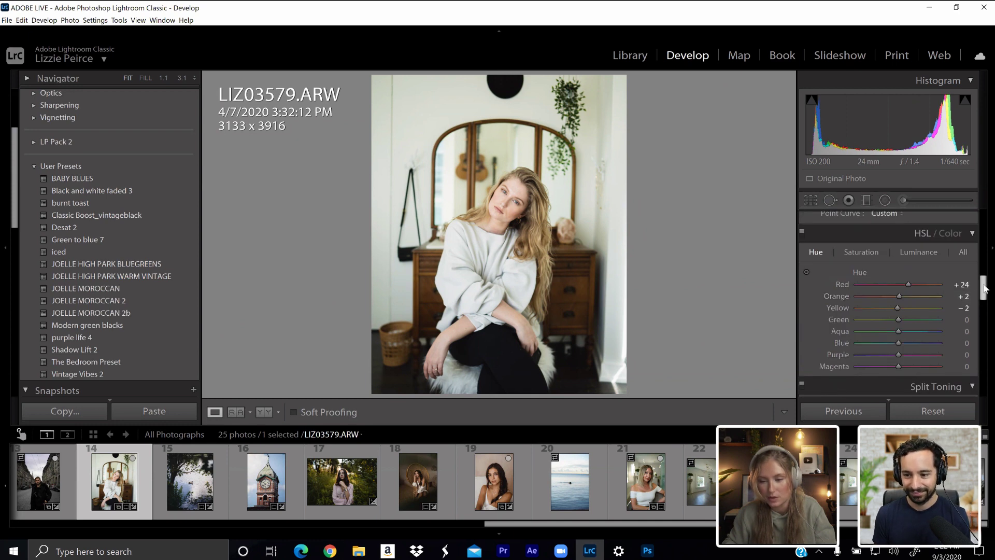
pyautogui.scroll(-1, 970, 286)
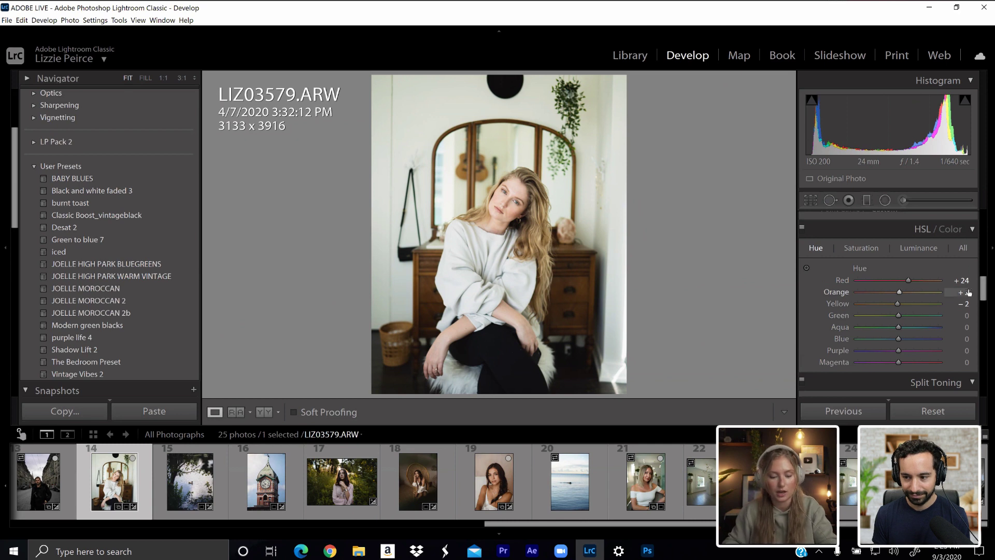
pyautogui.scroll(-3, 985, 293)
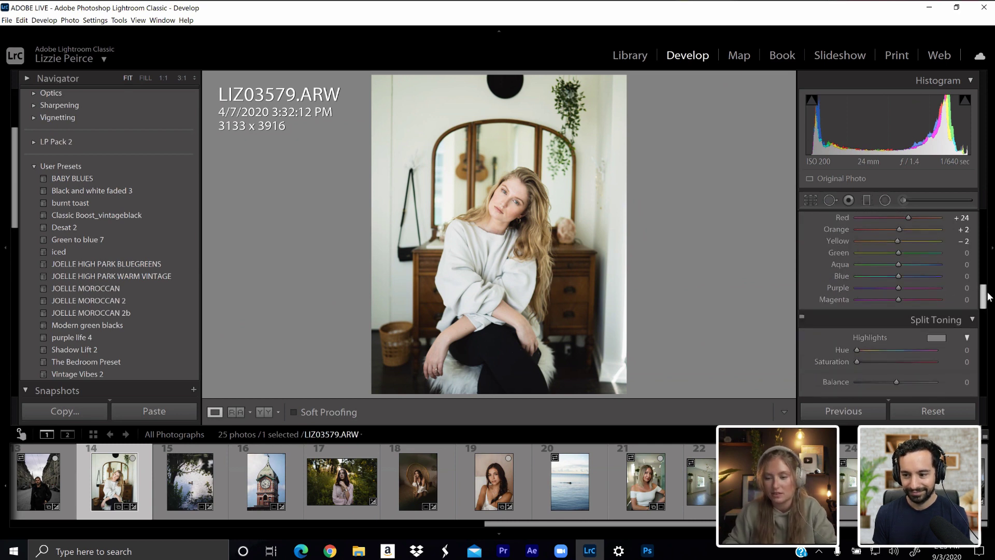
pyautogui.scroll(3, 986, 282)
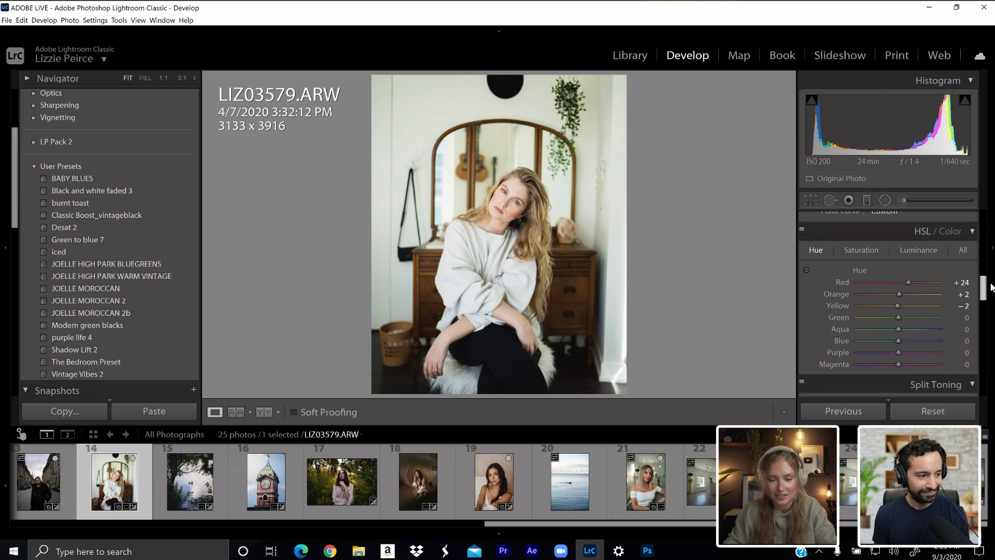
pyautogui.moveTo(985, 288); pyautogui.dragTo(979, 316)
pyautogui.scroll(-8, 978, 316)
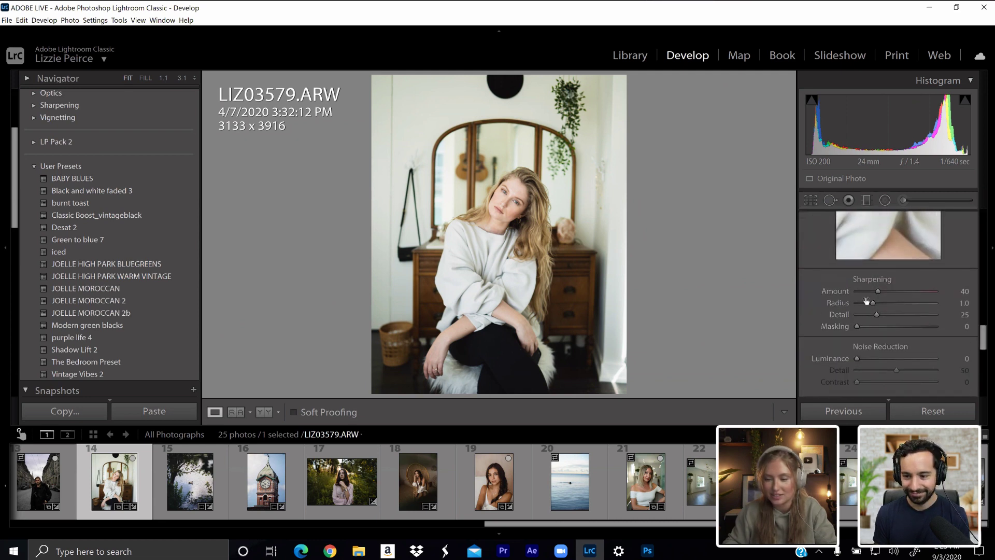
pyautogui.moveTo(876, 292); pyautogui.dragTo(863, 313)
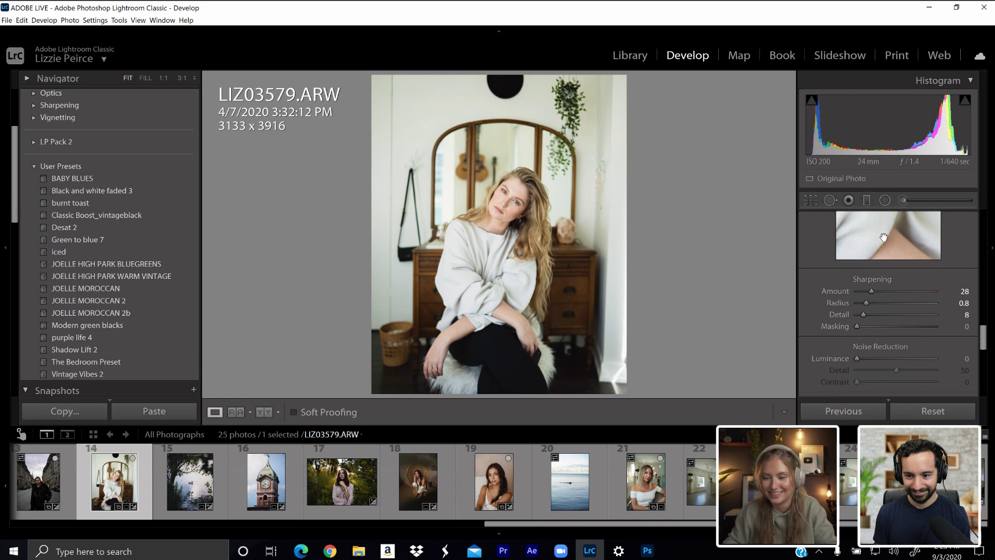
pyautogui.moveTo(884, 241); pyautogui.dragTo(916, 382)
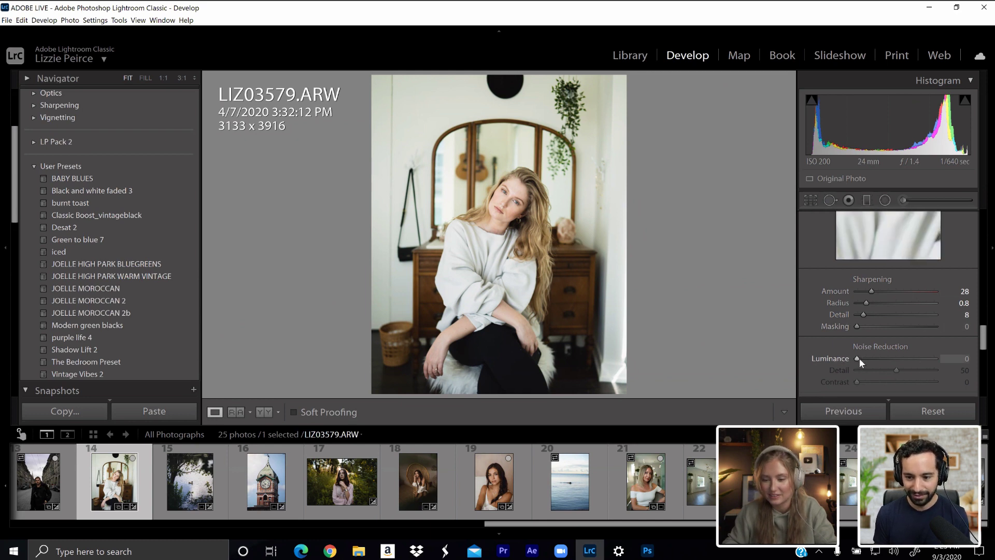
pyautogui.moveTo(859, 357); pyautogui.dragTo(863, 357)
# - Set the portrait's Texture to +8 and Clarity to −7 in the presence adjustments
pyautogui.scroll(5, 862, 358)
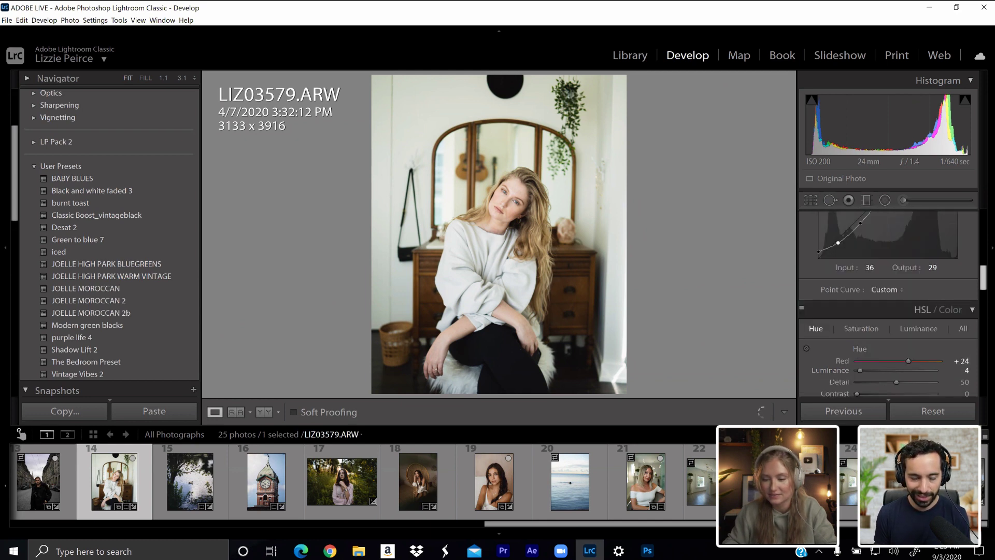
pyautogui.moveTo(897, 281); pyautogui.dragTo(894, 293)
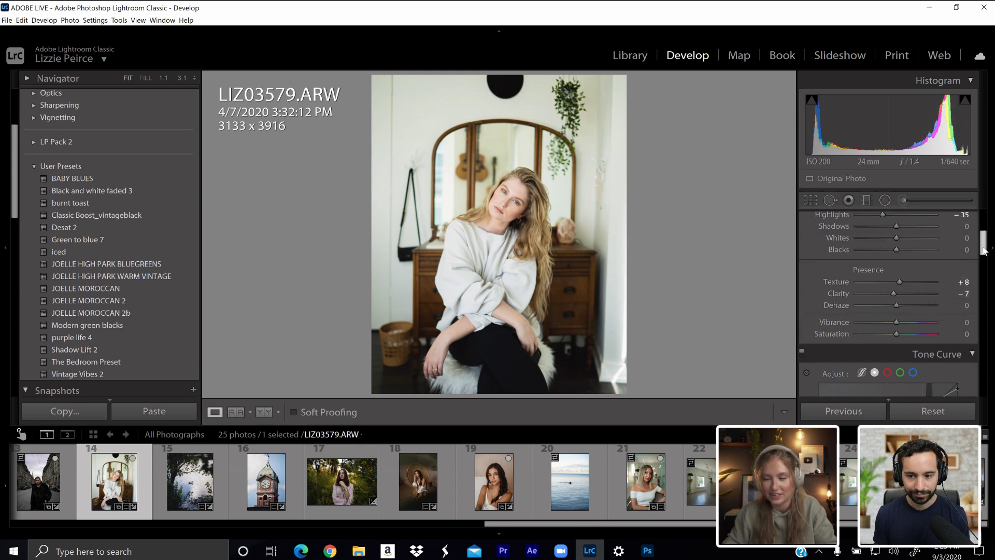
# - Split tone the portrait with highlights Hue 188 and Saturation 1, shadows Saturation 9, and Balance +78
pyautogui.moveTo(983, 244); pyautogui.dragTo(857, 313)
pyautogui.click(902, 302)
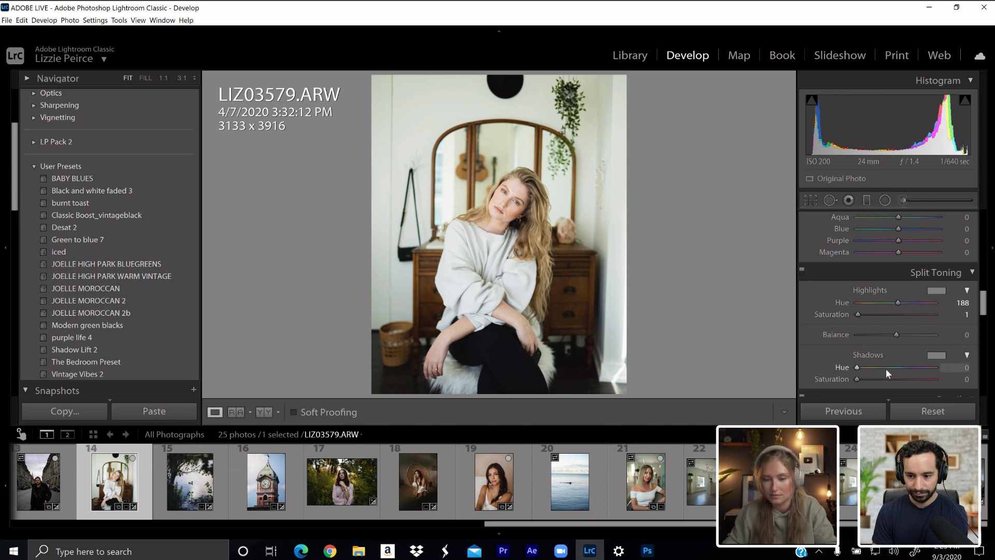
pyautogui.moveTo(857, 379); pyautogui.dragTo(858, 380)
pyautogui.moveTo(896, 334); pyautogui.dragTo(921, 346)
pyautogui.moveTo(859, 380); pyautogui.dragTo(863, 379)
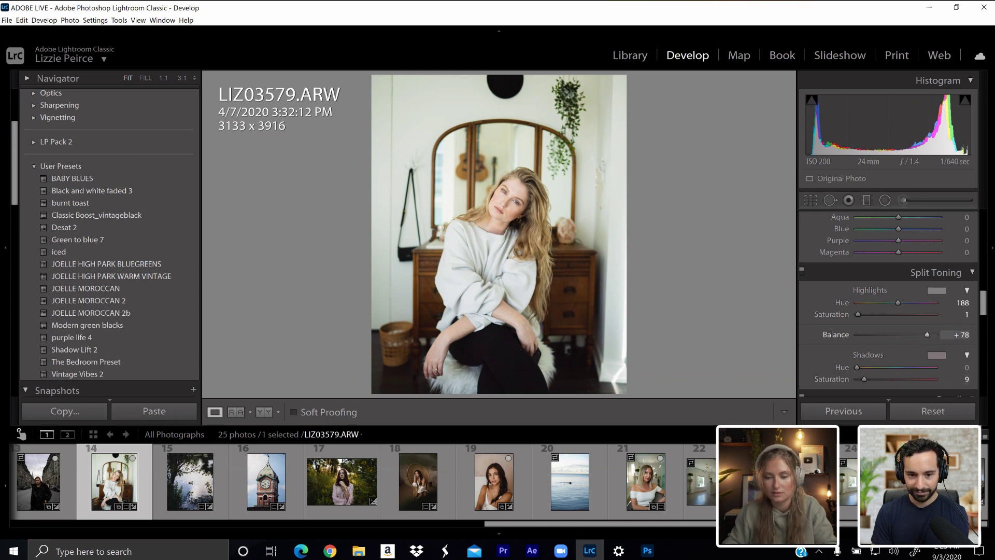
# - Darken the whole portrait slightly by setting the basic Exposure to −0.10
pyautogui.scroll(10, 927, 201)
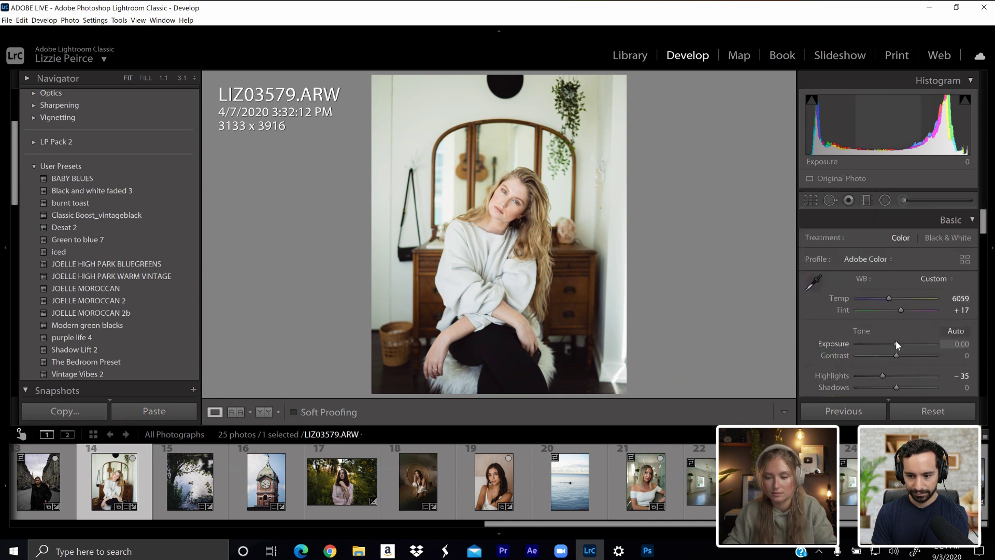
pyautogui.moveTo(895, 340); pyautogui.dragTo(895, 341)
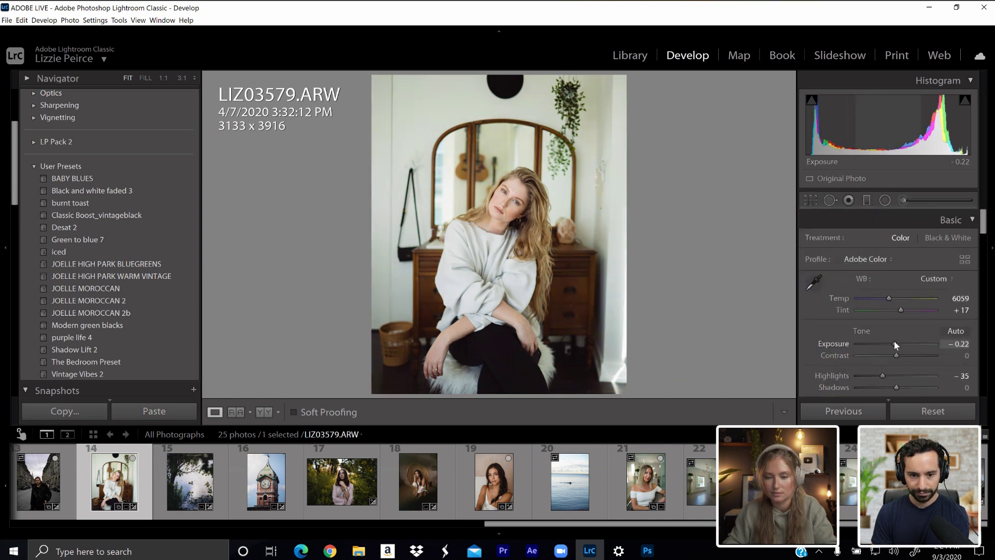
pyautogui.click(961, 344)
pyautogui.click(967, 343)
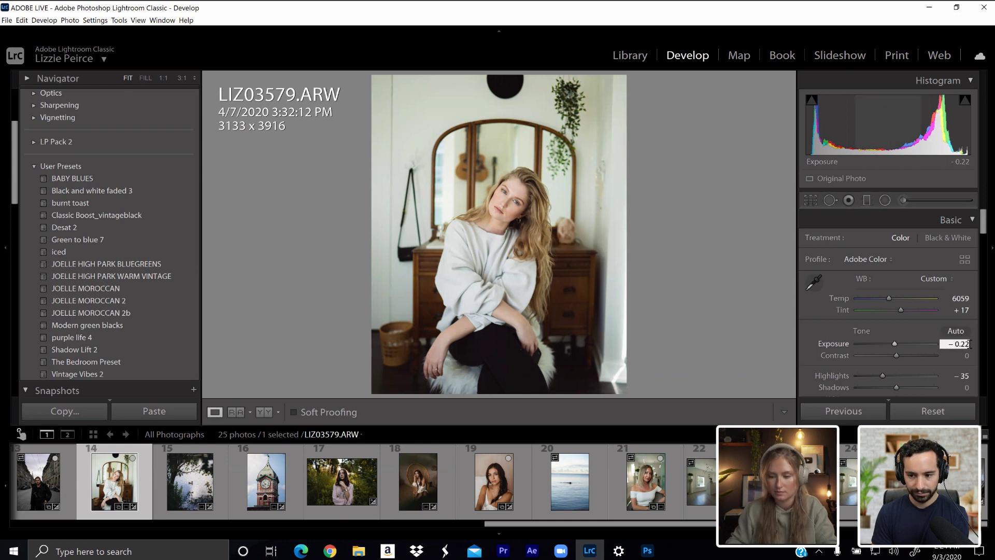
pyautogui.write('10')
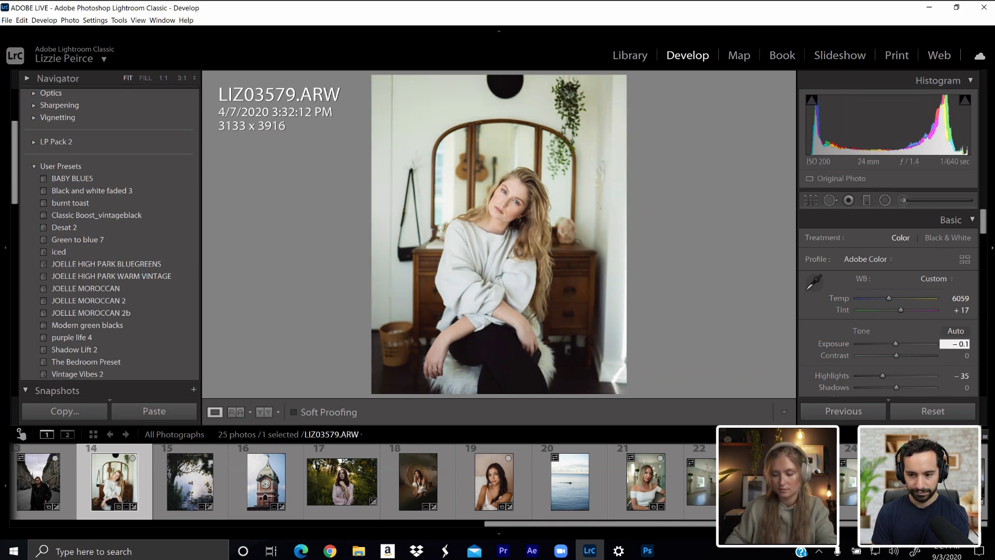
pyautogui.press('Return')
# - Draw an inverted radial filter and fit its ellipse around the woman and mirror, spanning the full photo height
pyautogui.click(886, 200)
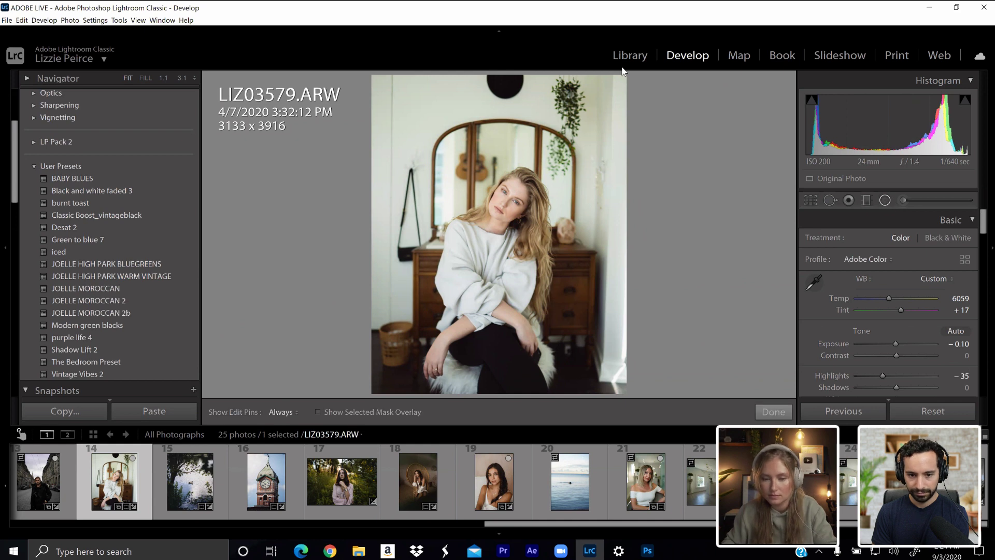
pyautogui.moveTo(457, 136); pyautogui.dragTo(574, 327)
pyautogui.scroll(-8, 931, 292)
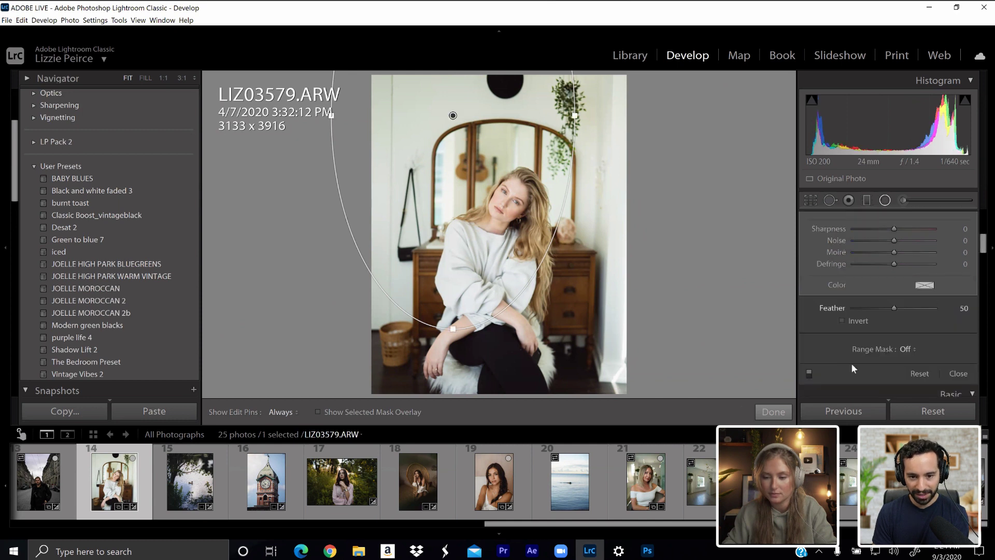
pyautogui.click(843, 321)
pyautogui.moveTo(453, 93); pyautogui.dragTo(495, 173)
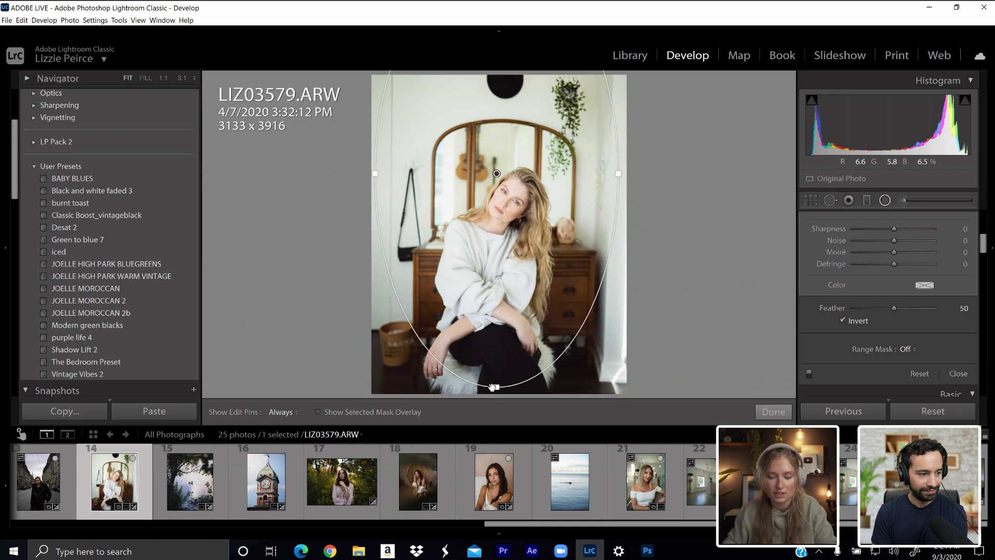
pyautogui.moveTo(493, 387); pyautogui.dragTo(493, 332)
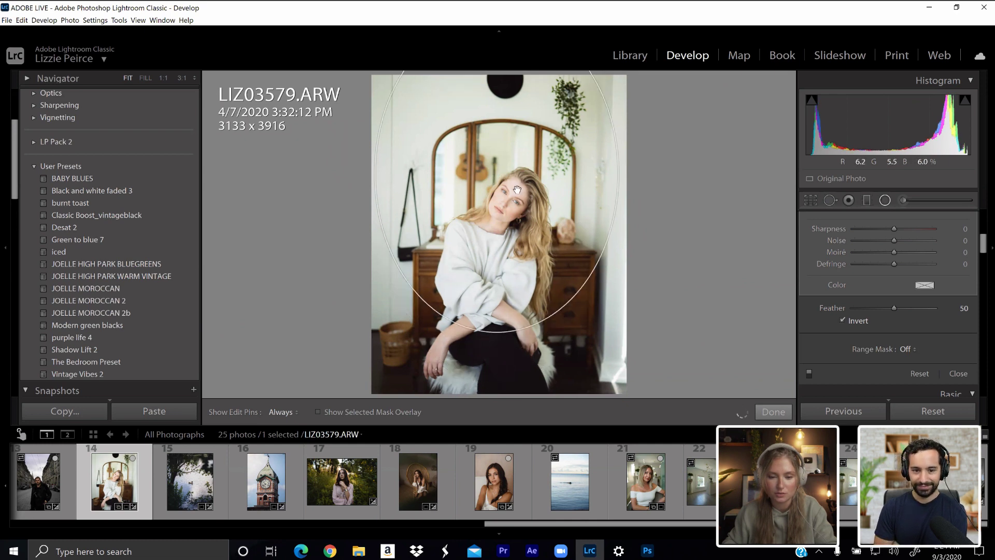
pyautogui.moveTo(496, 173); pyautogui.dragTo(497, 234)
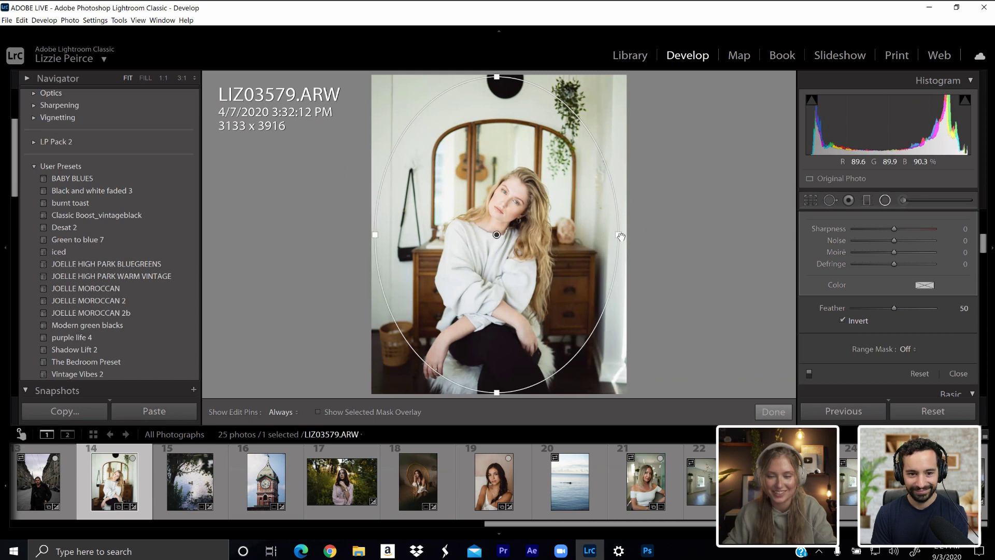
pyautogui.moveTo(618, 236); pyautogui.dragTo(575, 245)
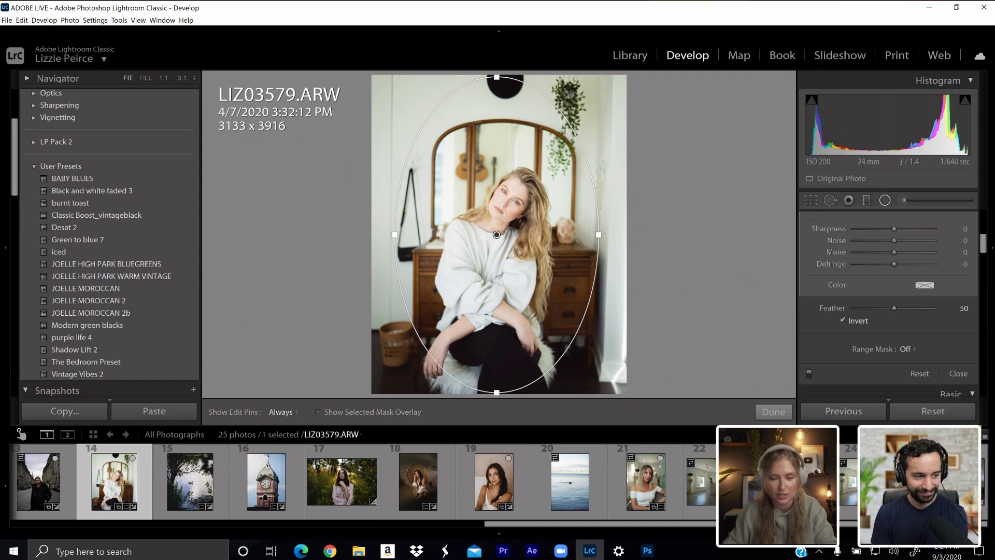
# - Compare the radial filter with inversion off and on, and try its Exposure at −0.38
pyautogui.click(842, 320)
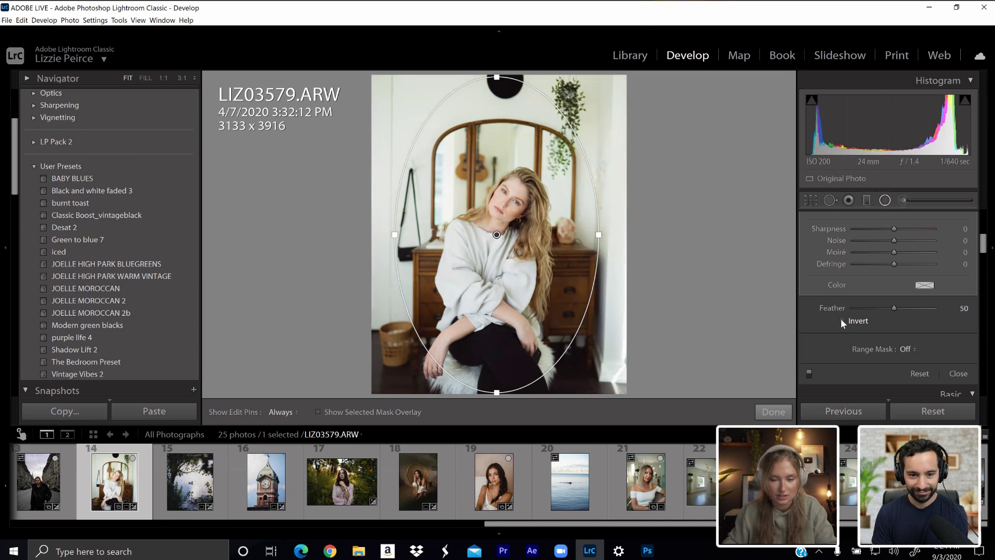
pyautogui.click(841, 320)
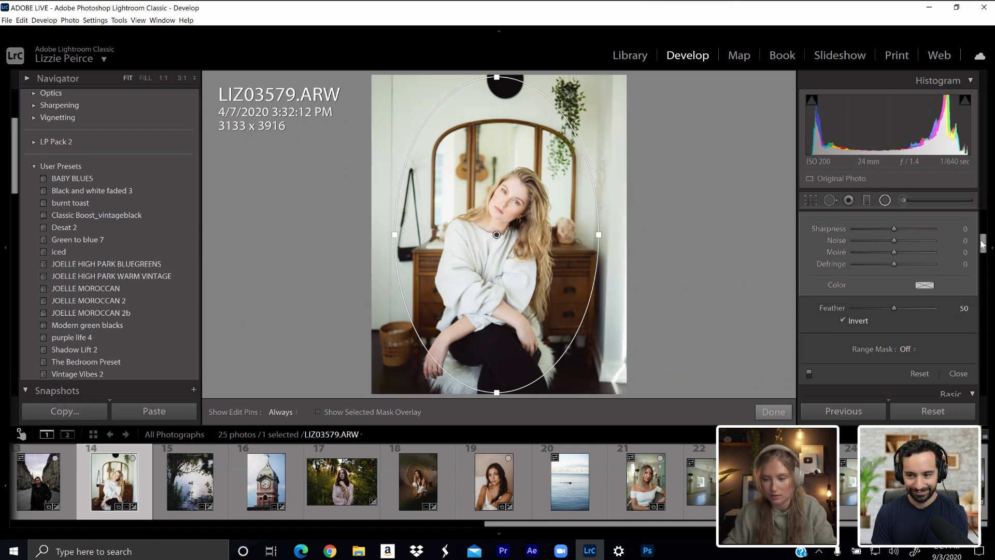
pyautogui.scroll(5, 969, 223)
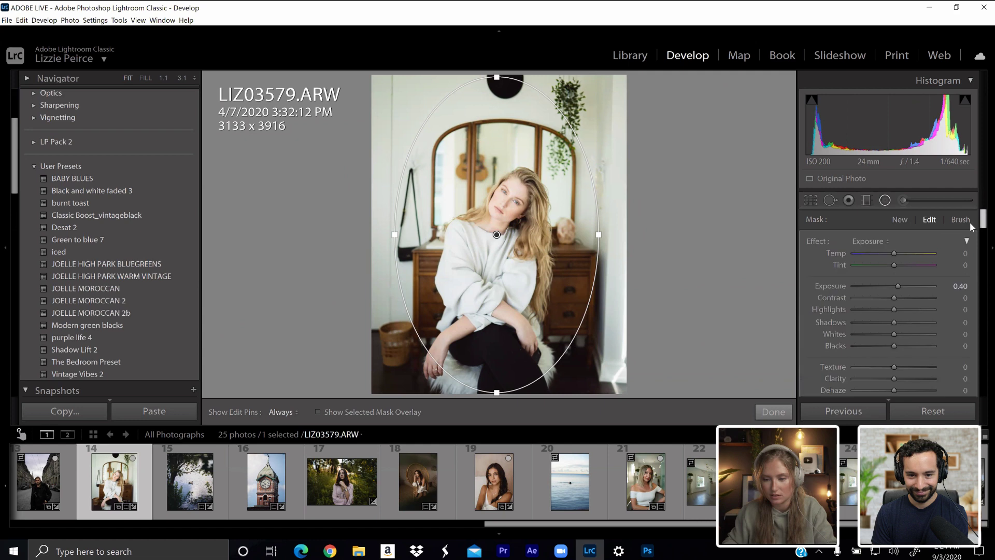
pyautogui.click(889, 286)
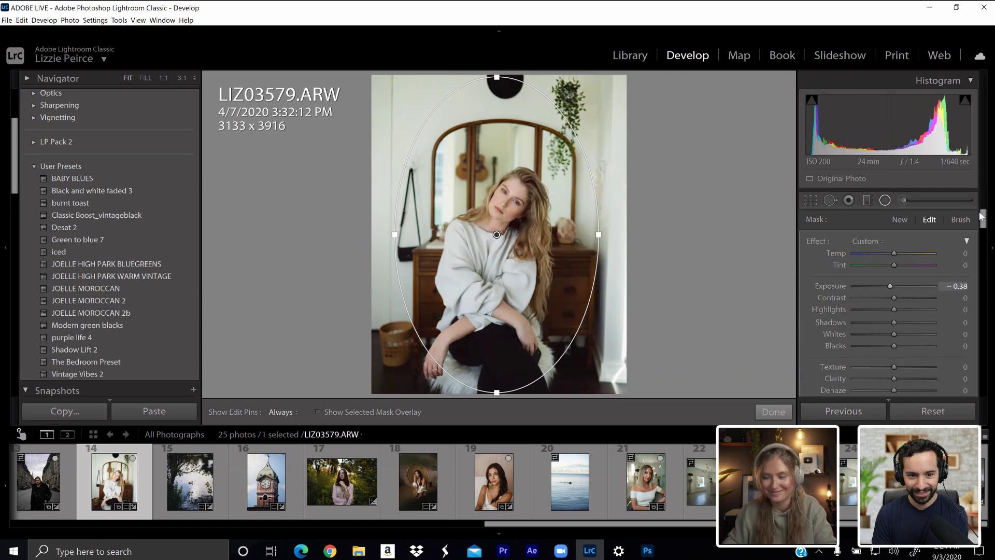
# - Turn off the radial filter's inversion and set its Exposure to −0.58 to darken the area outside the ellipse
pyautogui.scroll(-3, 990, 265)
pyautogui.scroll(3, 987, 264)
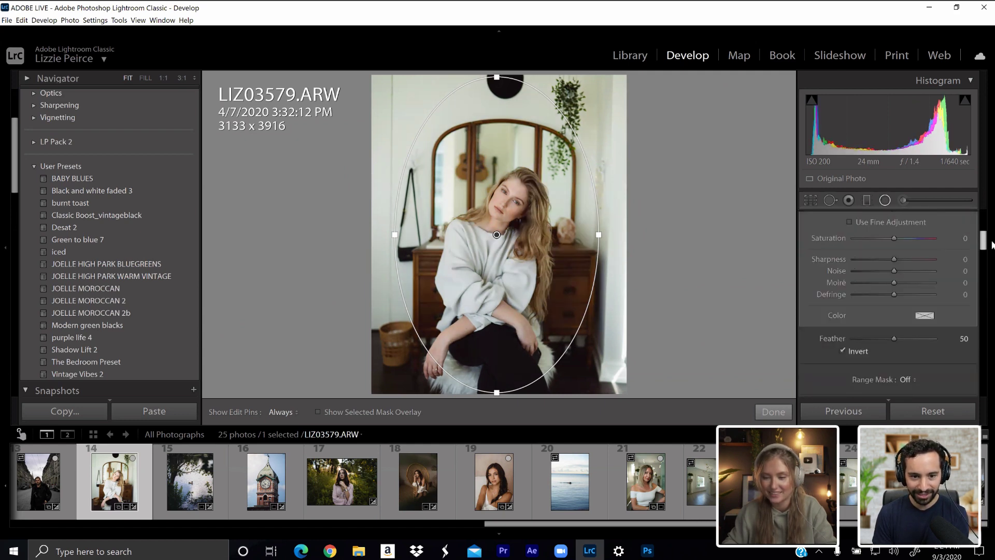
pyautogui.scroll(-1, 987, 251)
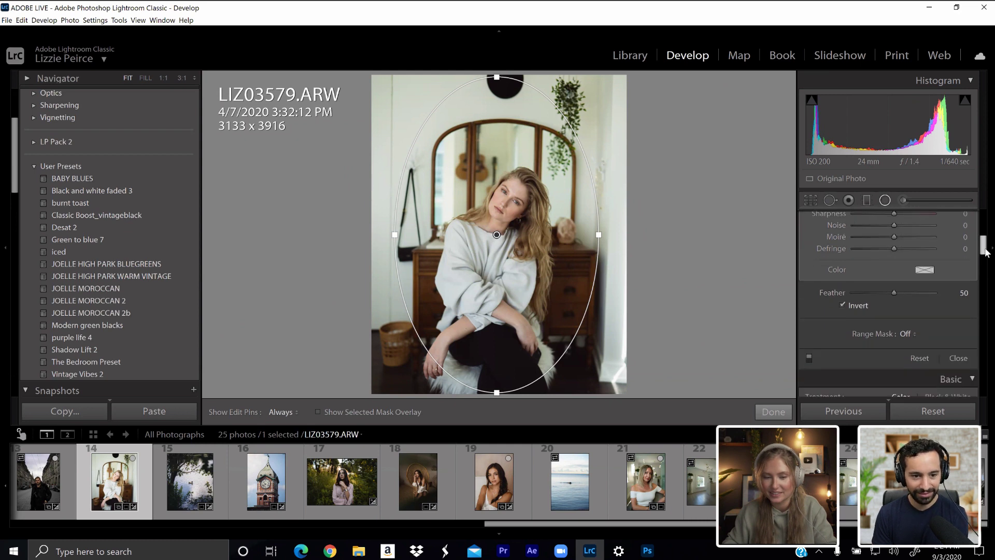
pyautogui.scroll(-1, 987, 254)
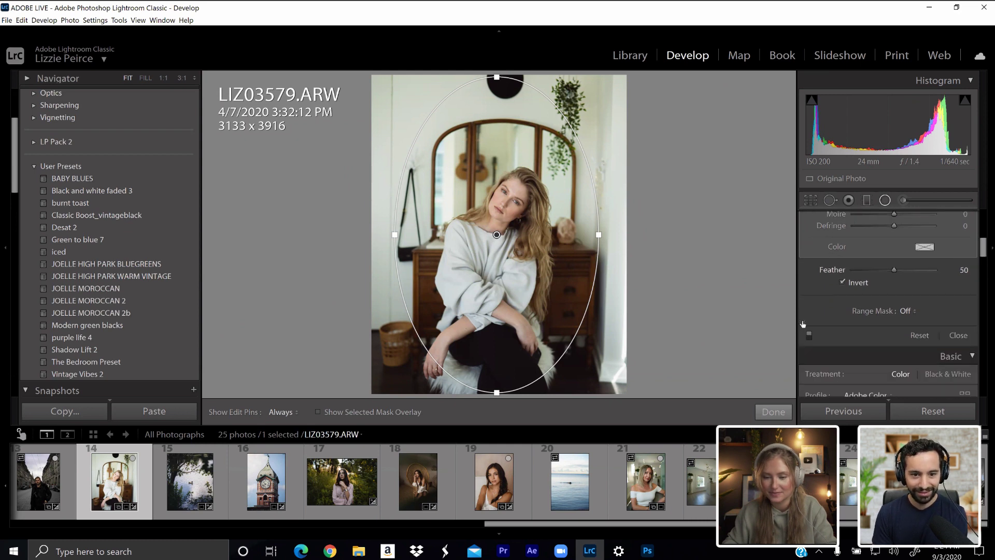
pyautogui.click(843, 283)
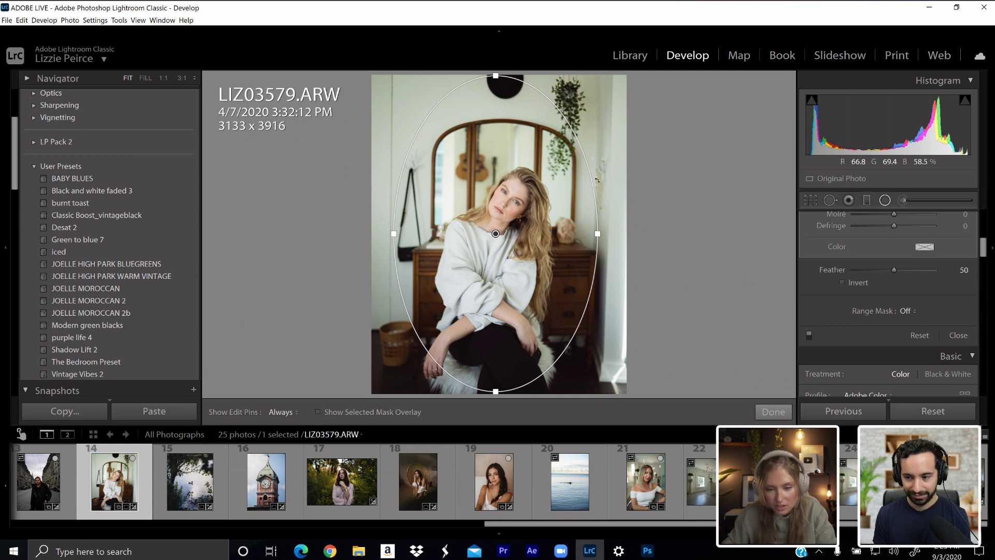
pyautogui.moveTo(984, 248); pyautogui.dragTo(983, 218)
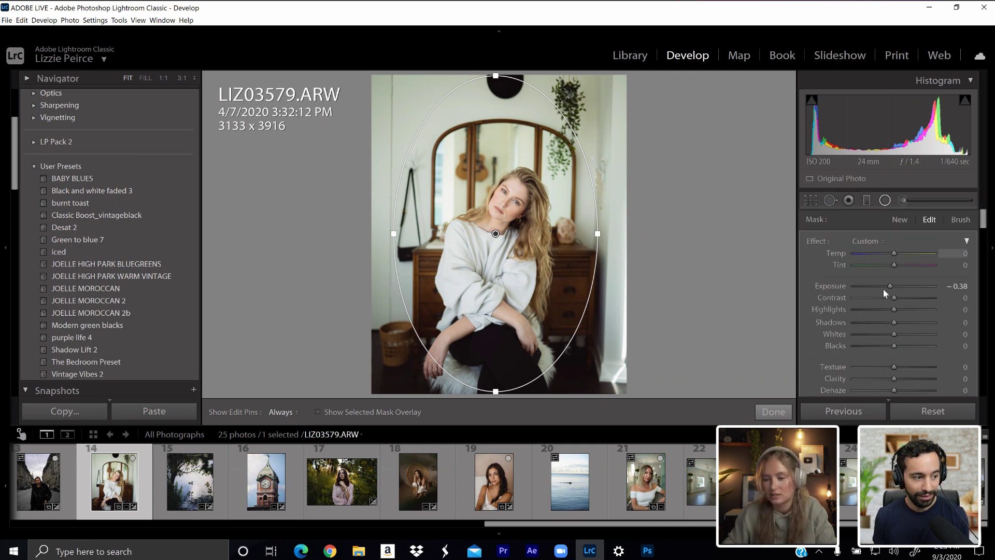
pyautogui.moveTo(887, 285); pyautogui.dragTo(885, 285)
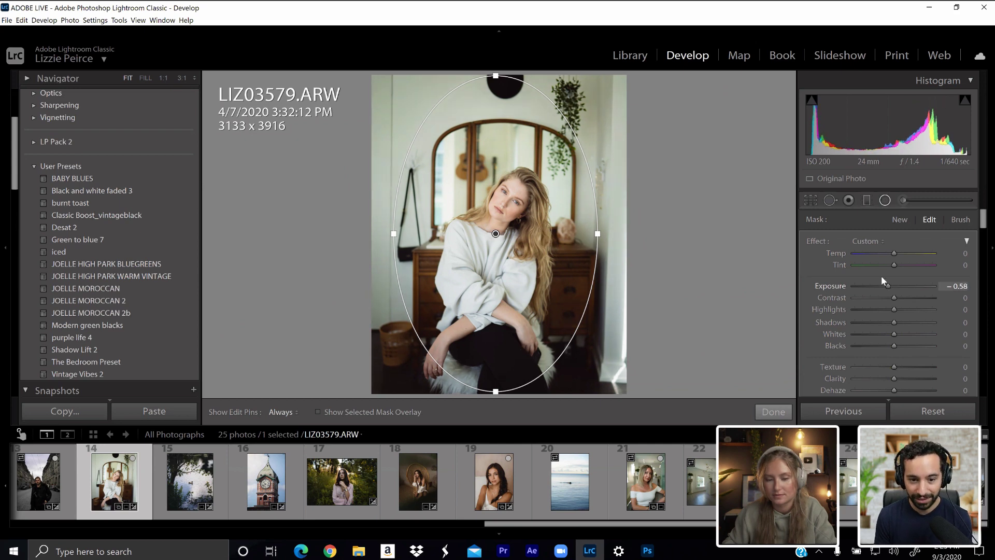
# - Close the radial filter and compare the portrait's before and after versions
pyautogui.click(884, 202)
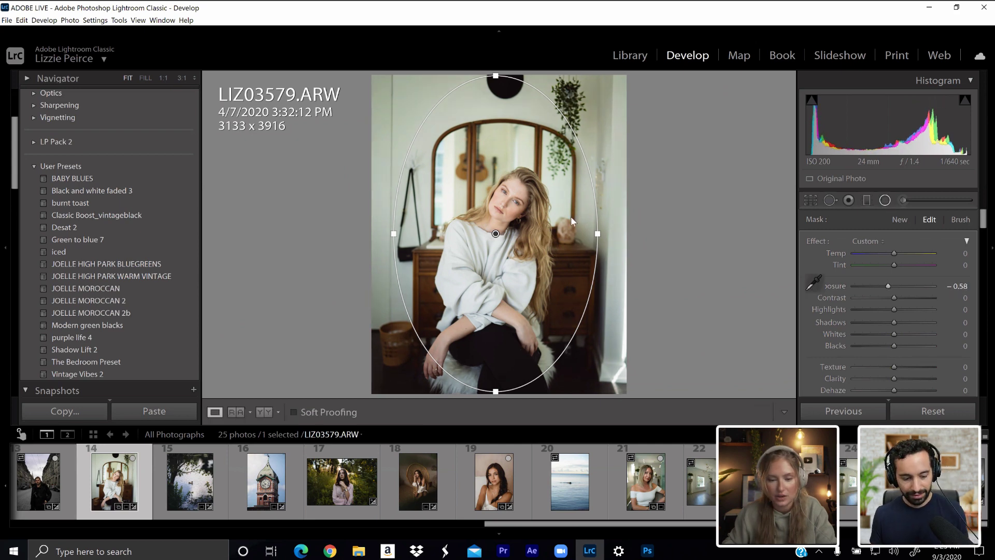
pyautogui.press('\\')
pyautogui.press('y')
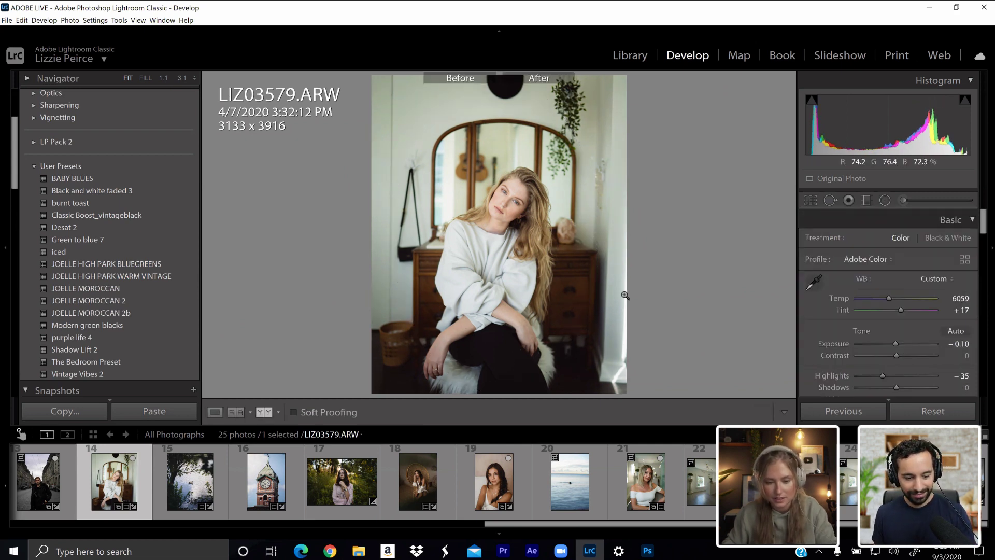